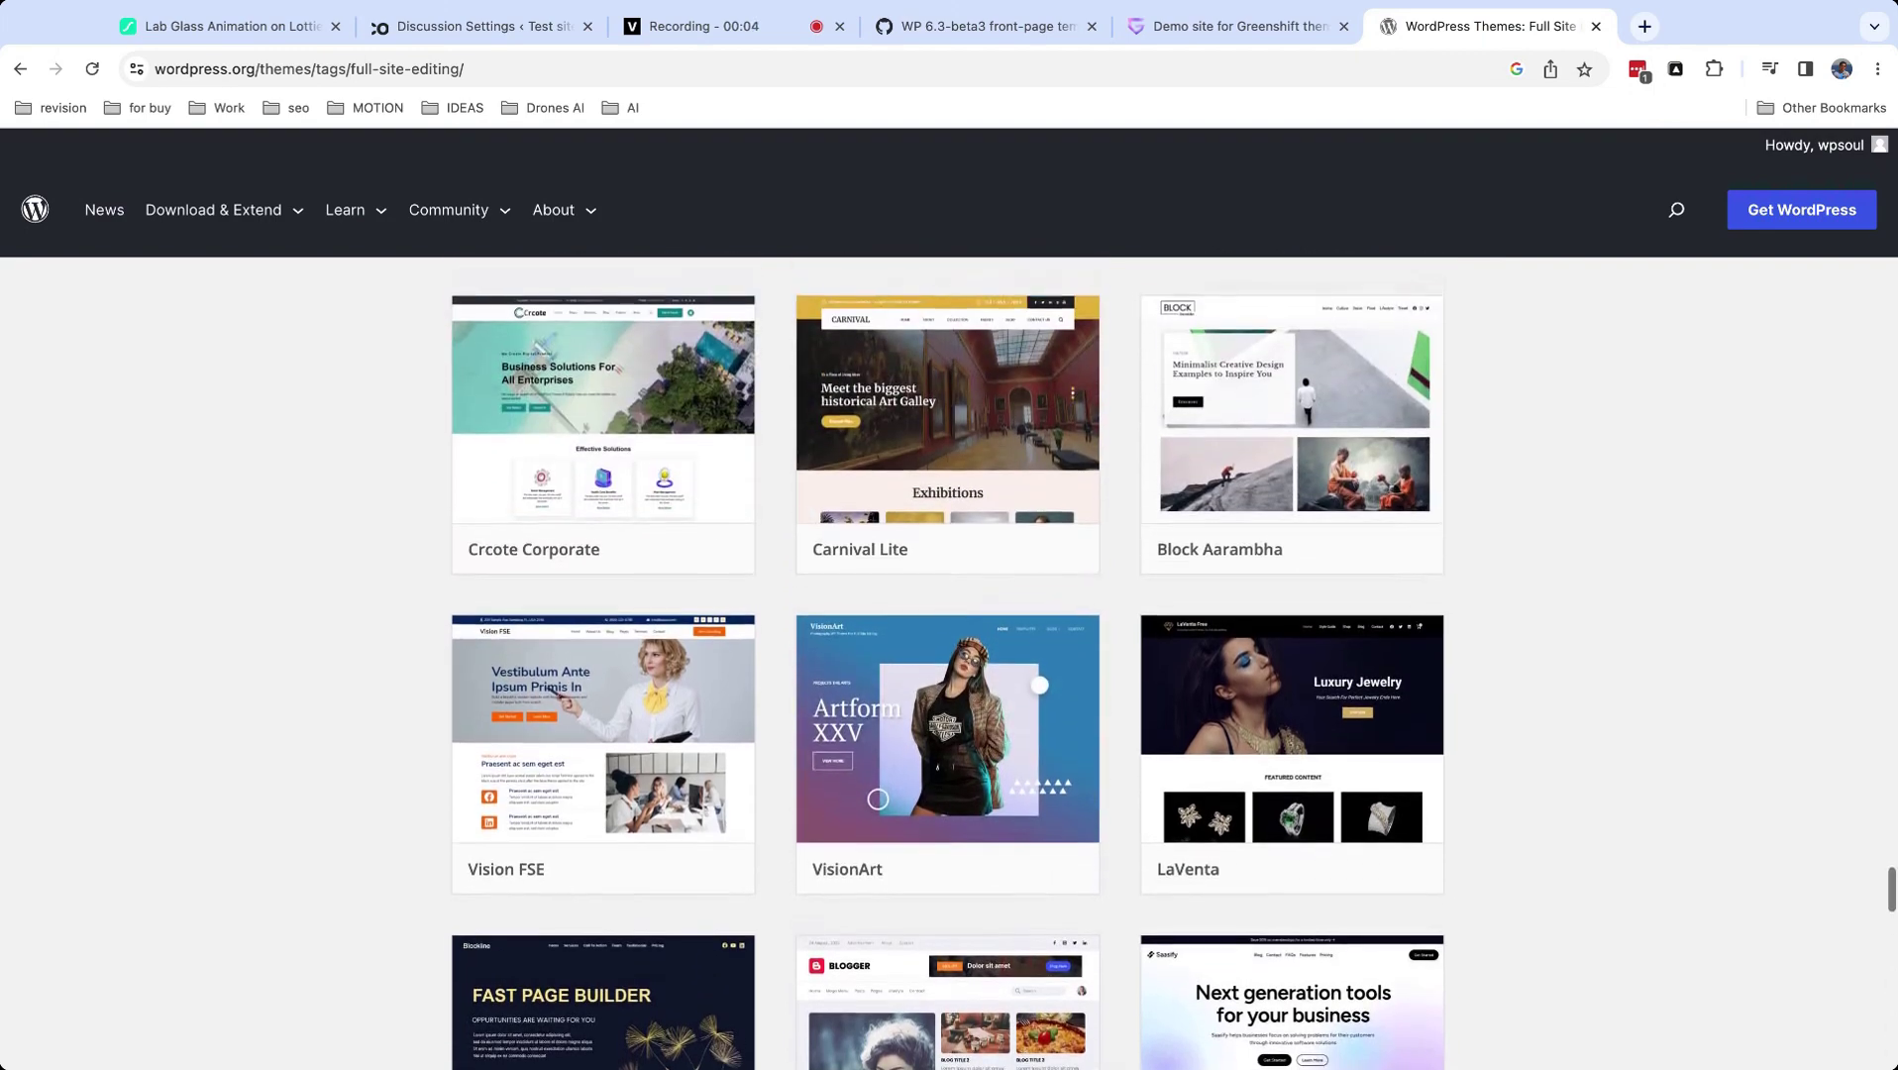
Browse the Full Site Editing themes grid, then return to the site editor tab.
scroll(948, 663, "up", 5)
scroll(948, 664, "up", 15)
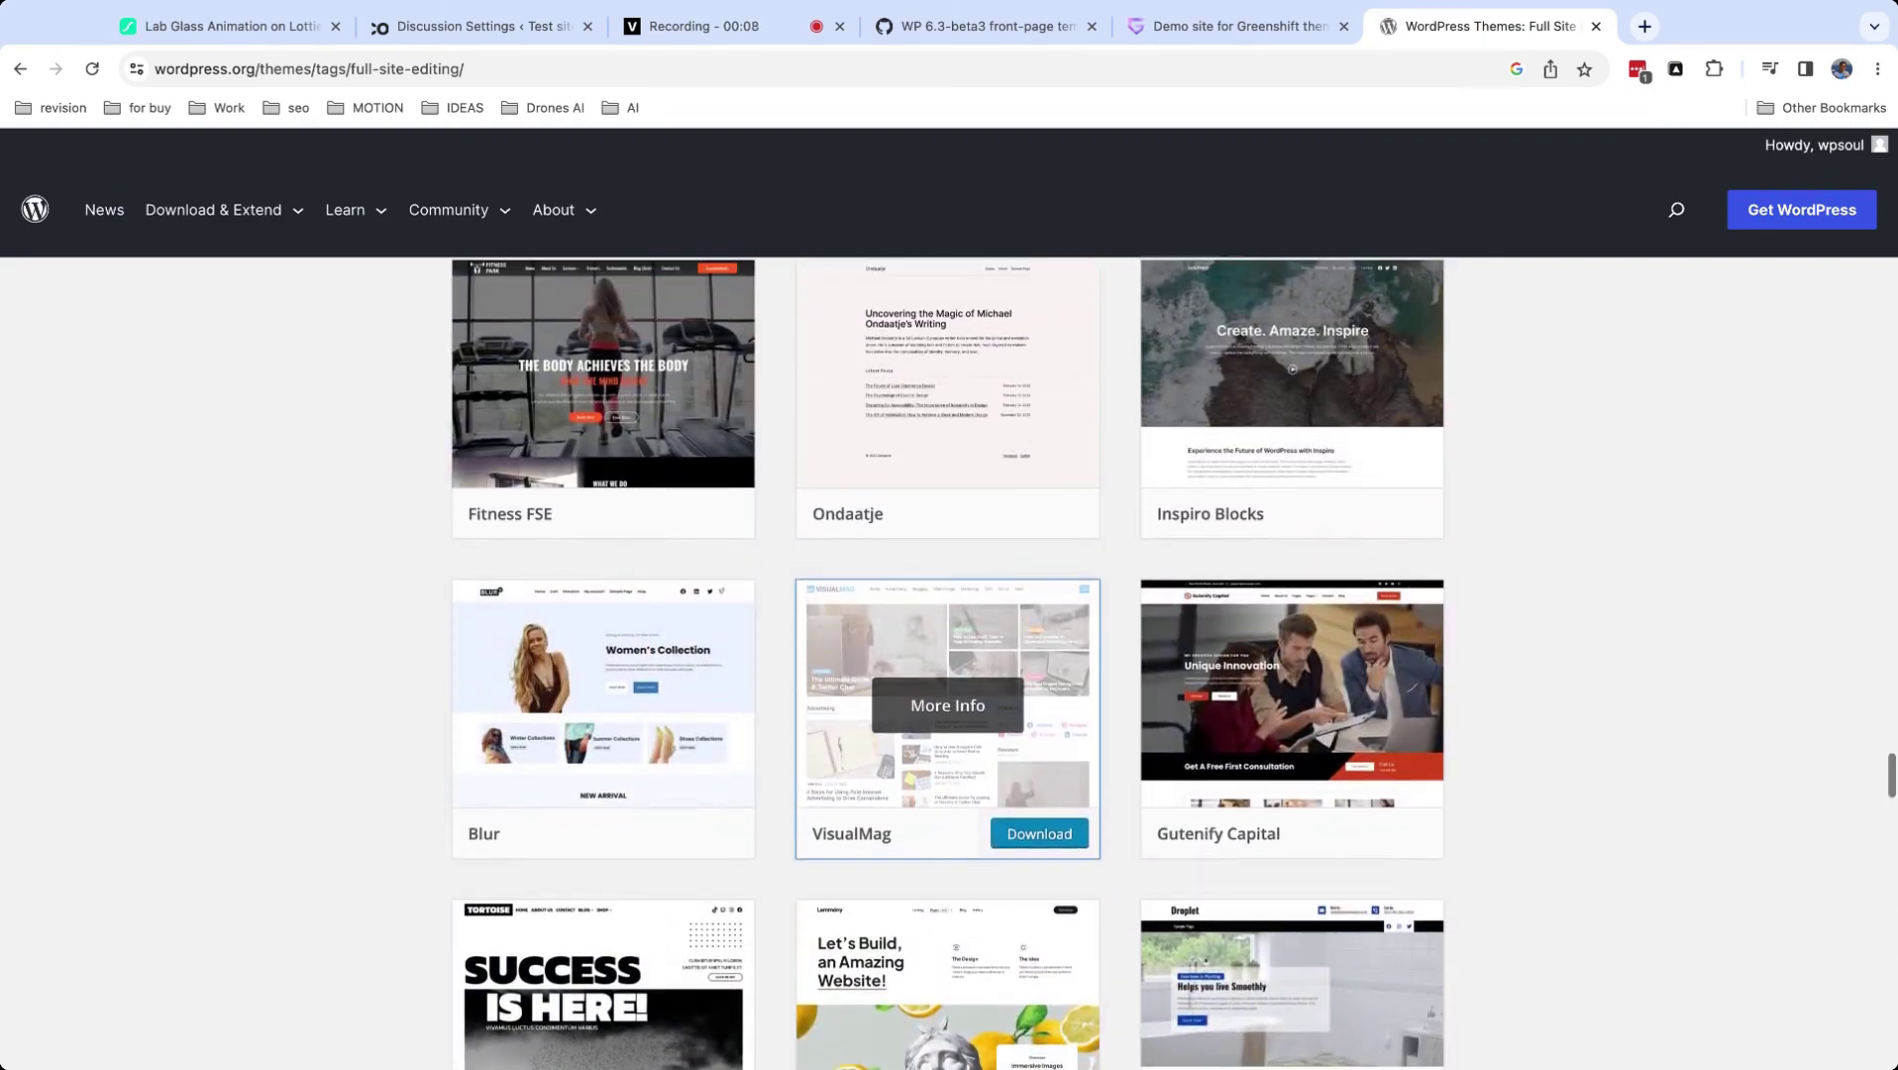
scroll(948, 664, "up", 15)
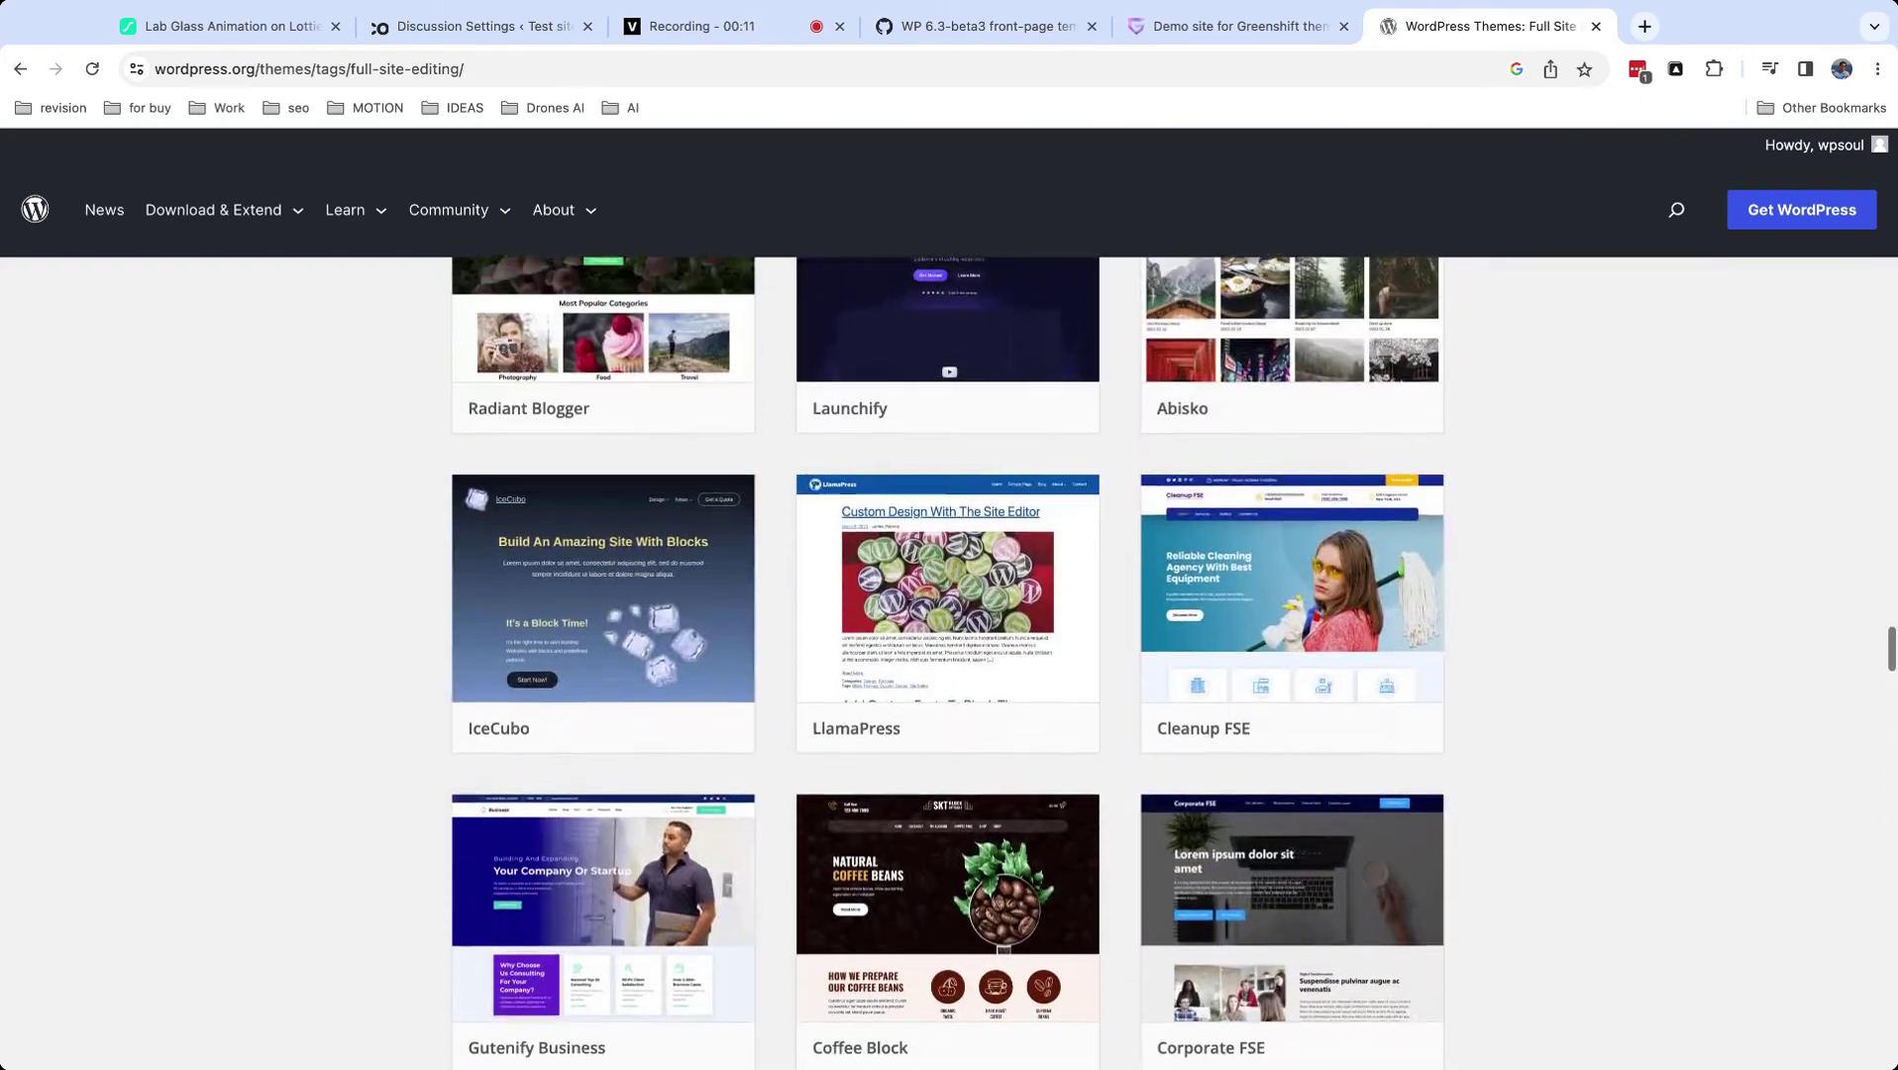
scroll(948, 664, "up", 5)
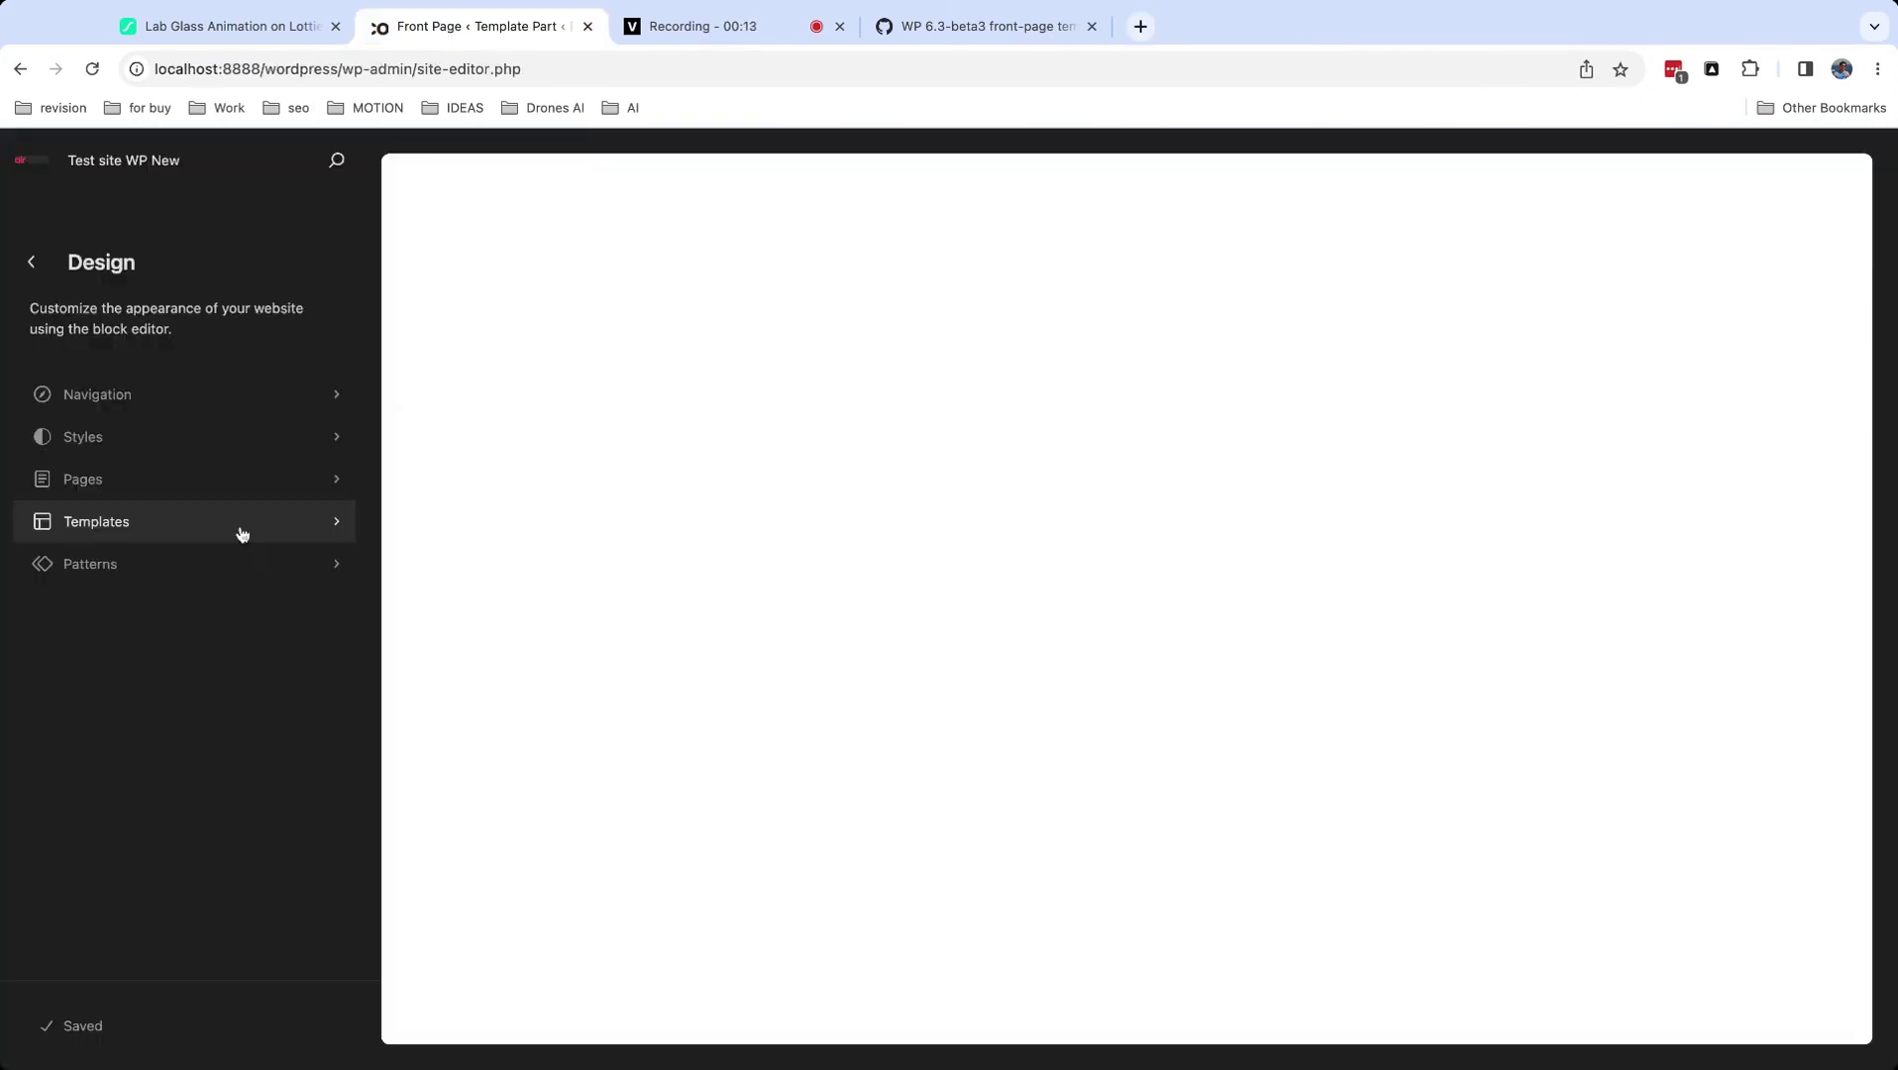
left_click(238, 533)
left_click(142, 507)
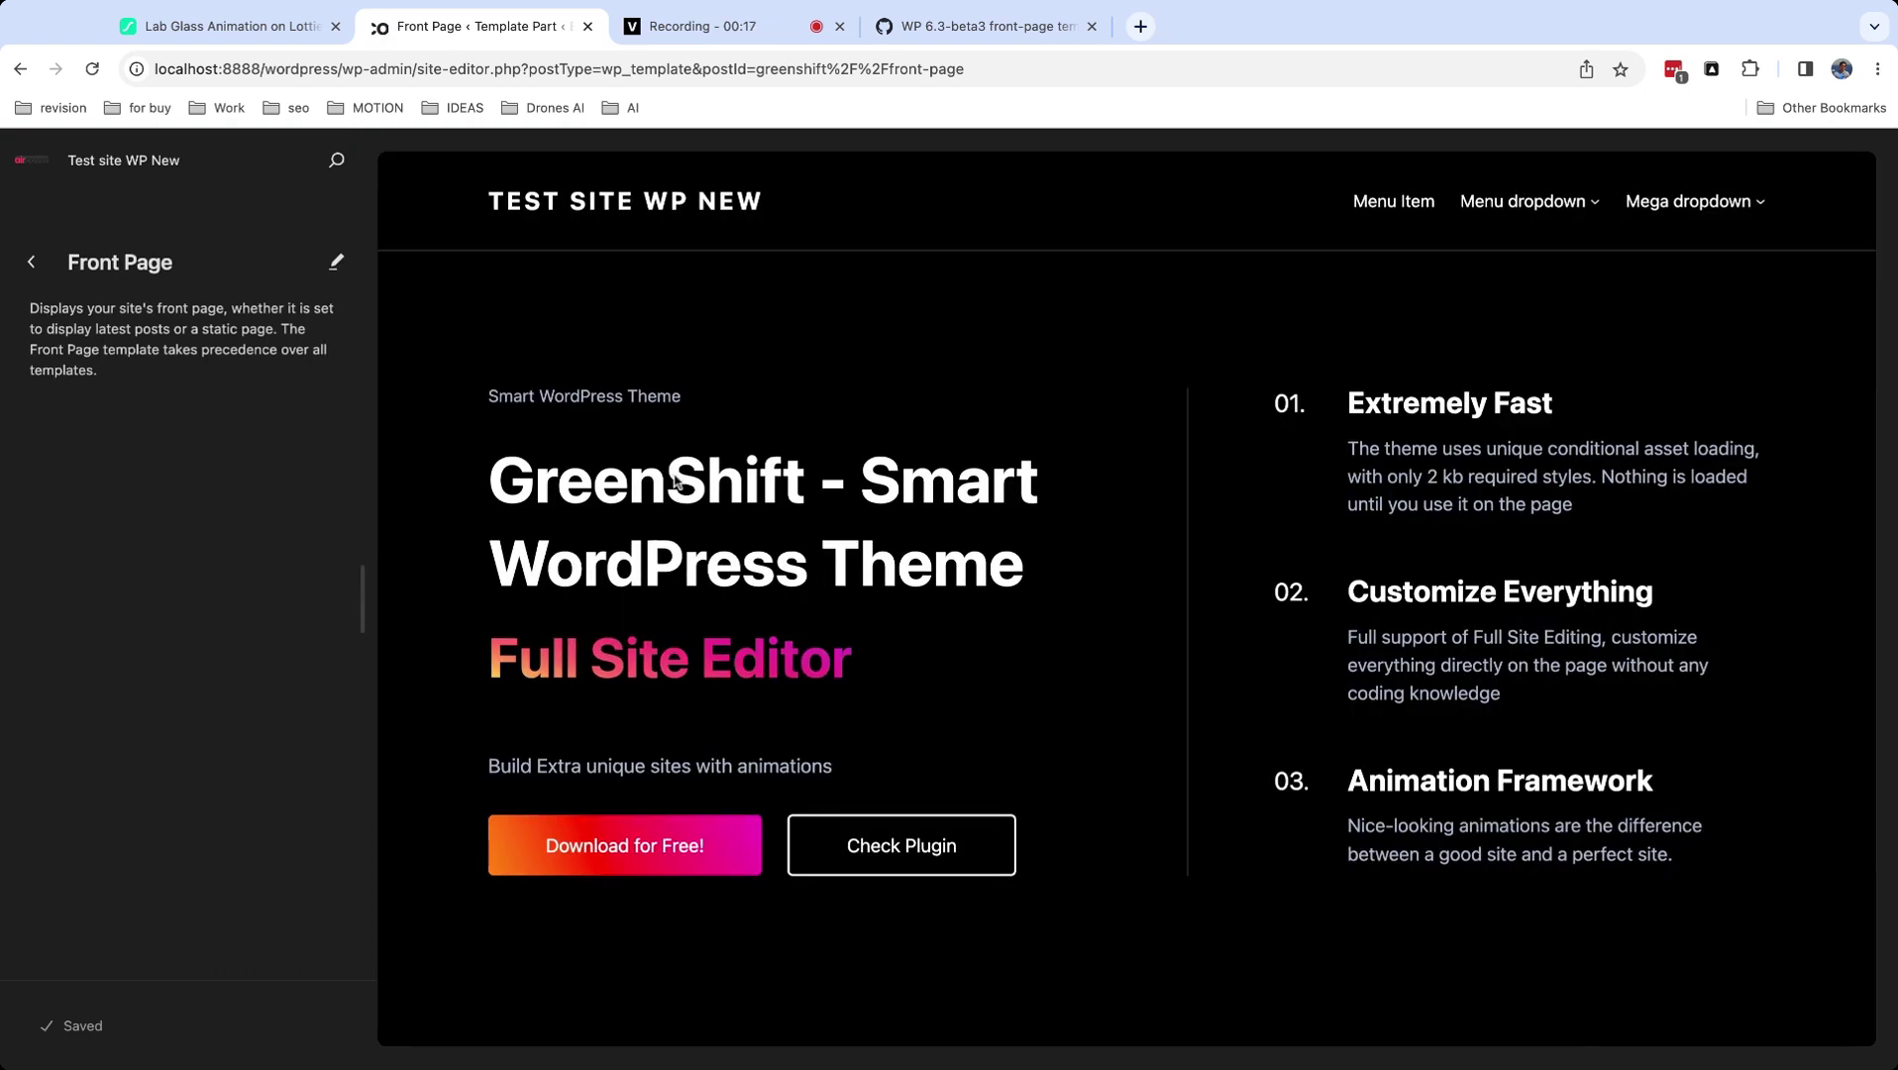
left_click(32, 262)
left_click(33, 265)
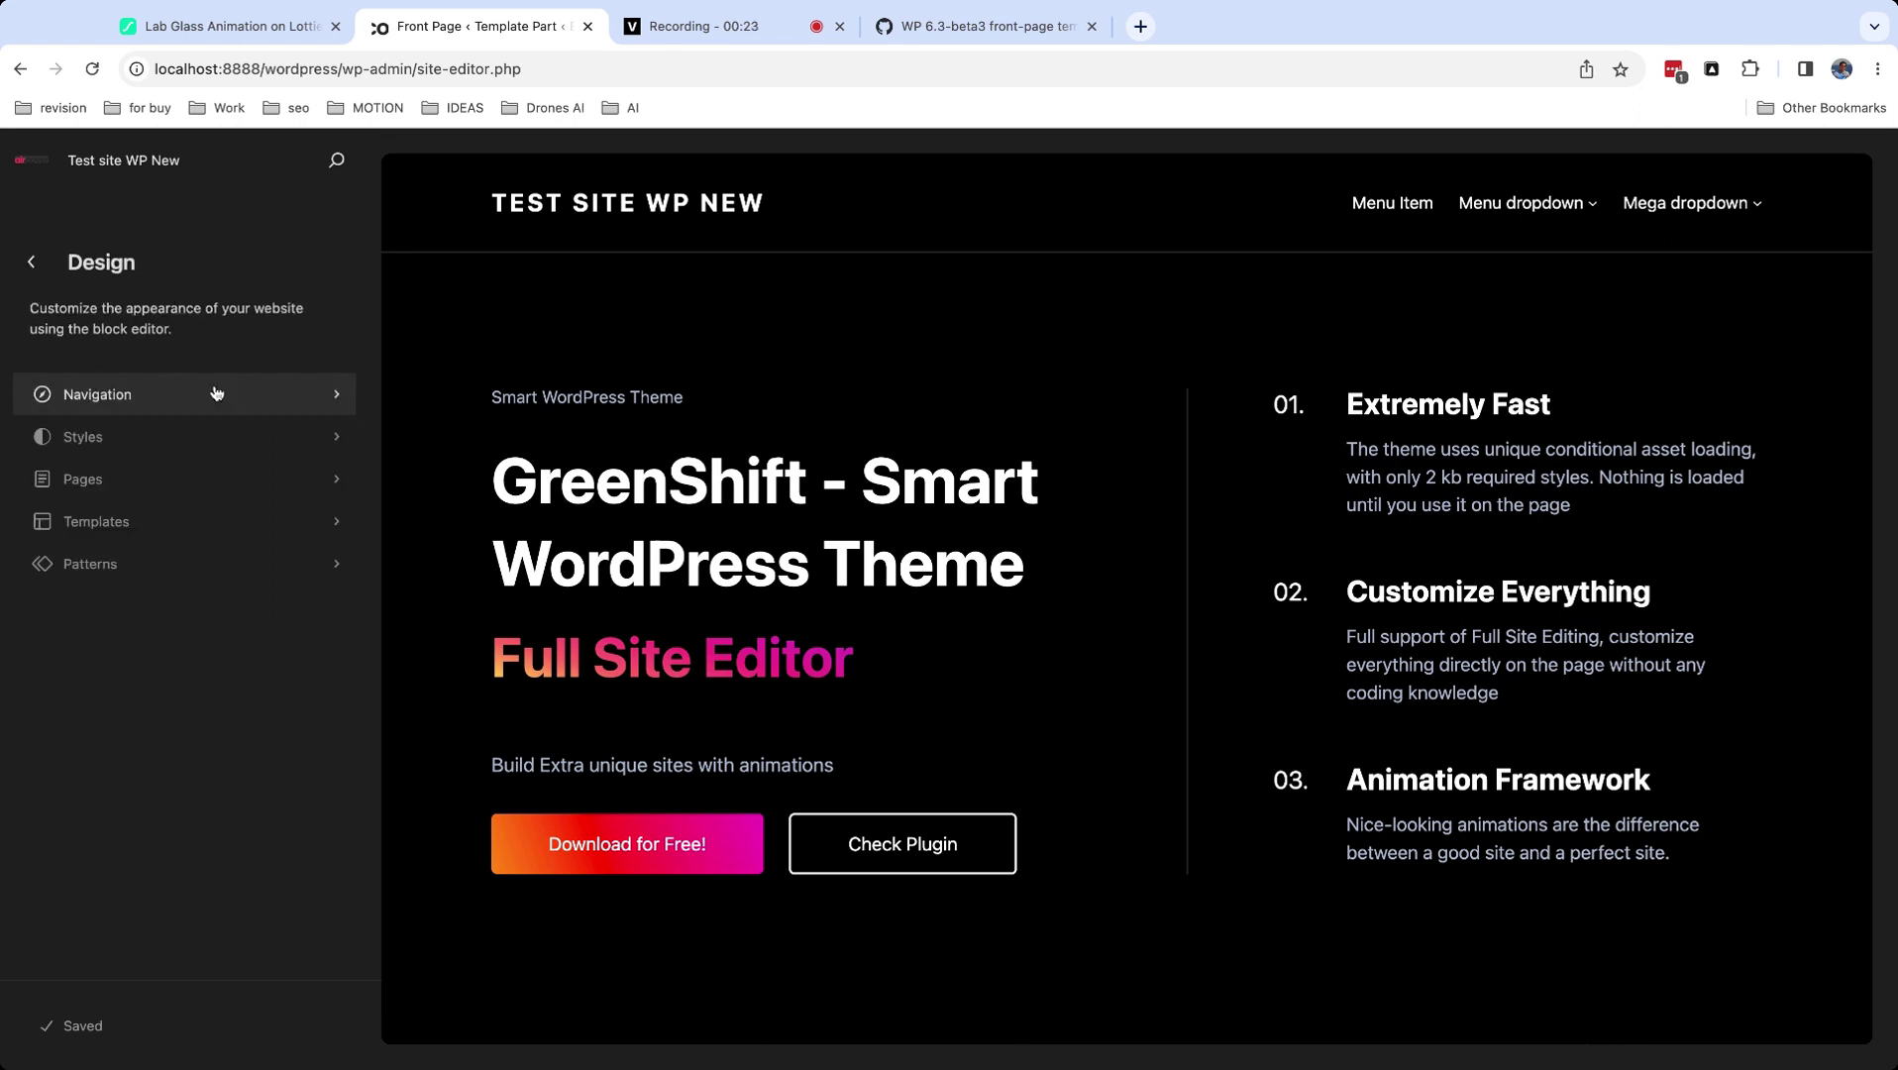
left_click(181, 521)
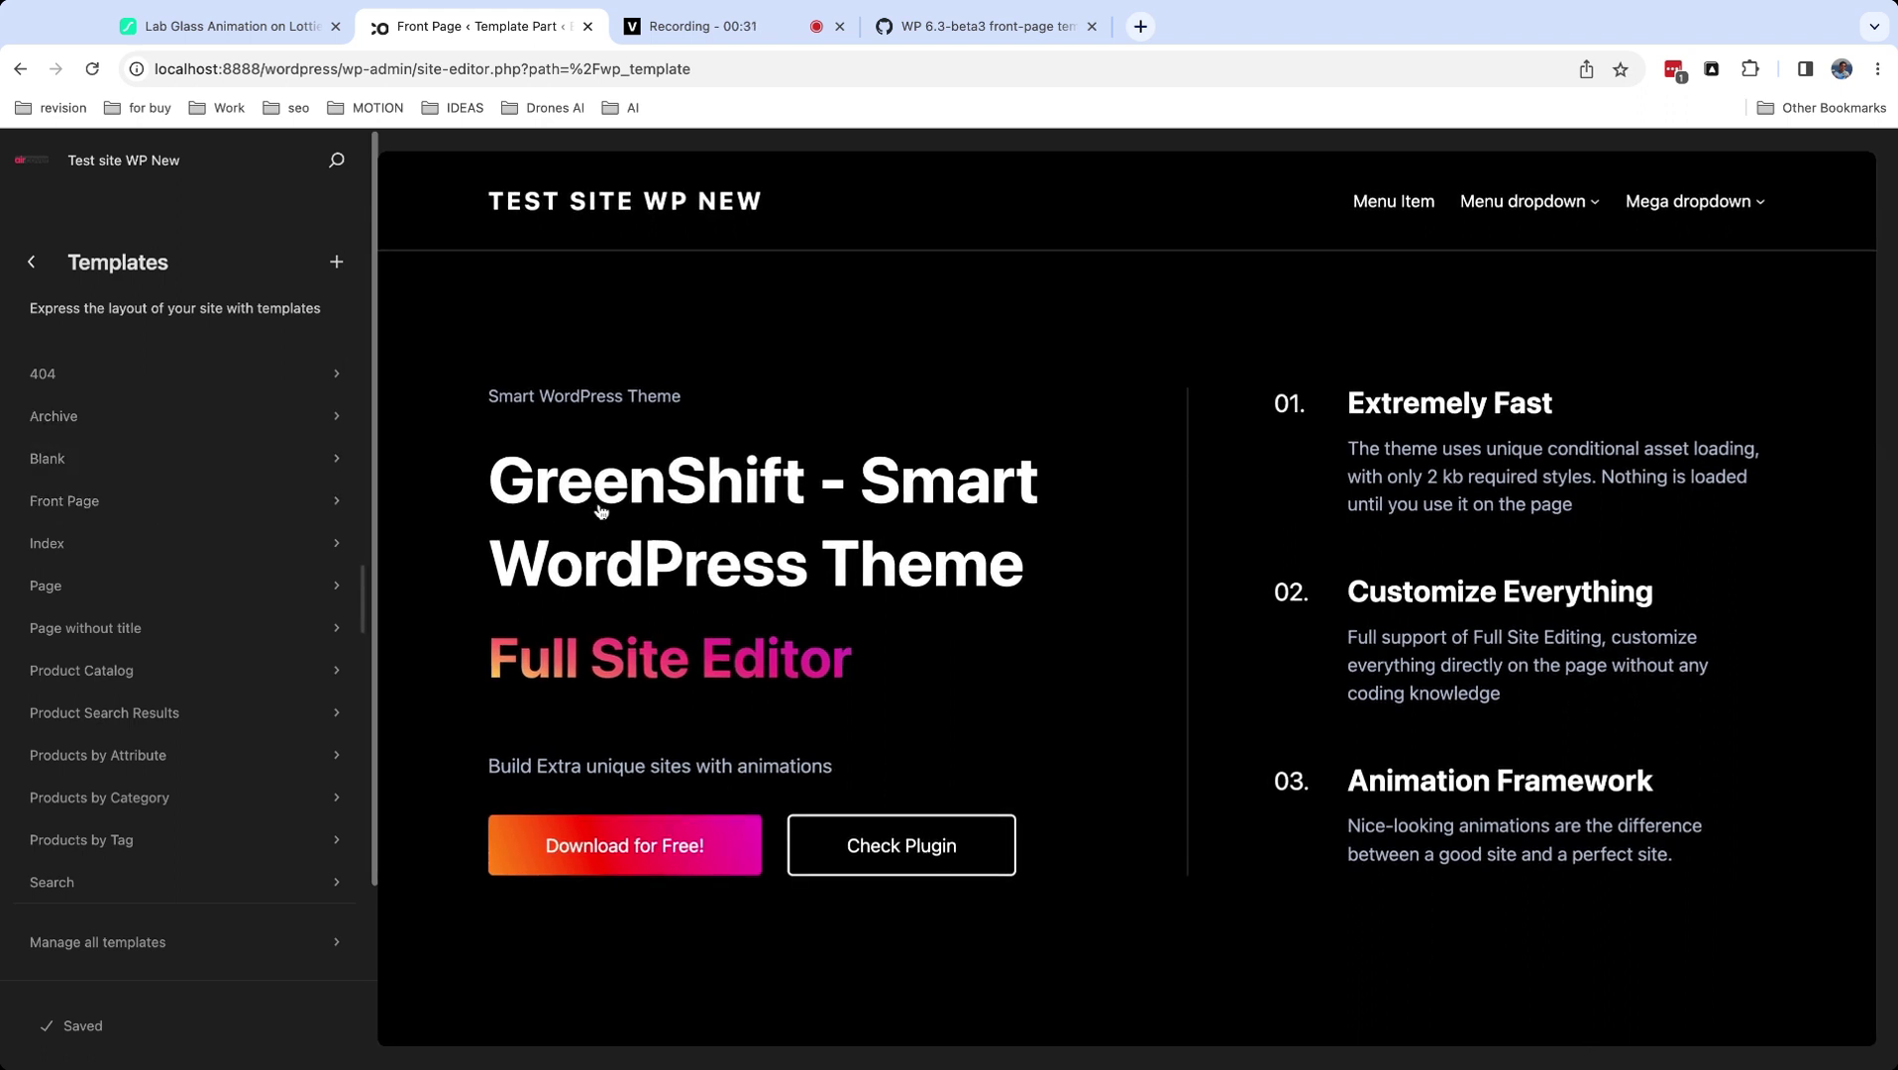
left_click(293, 495)
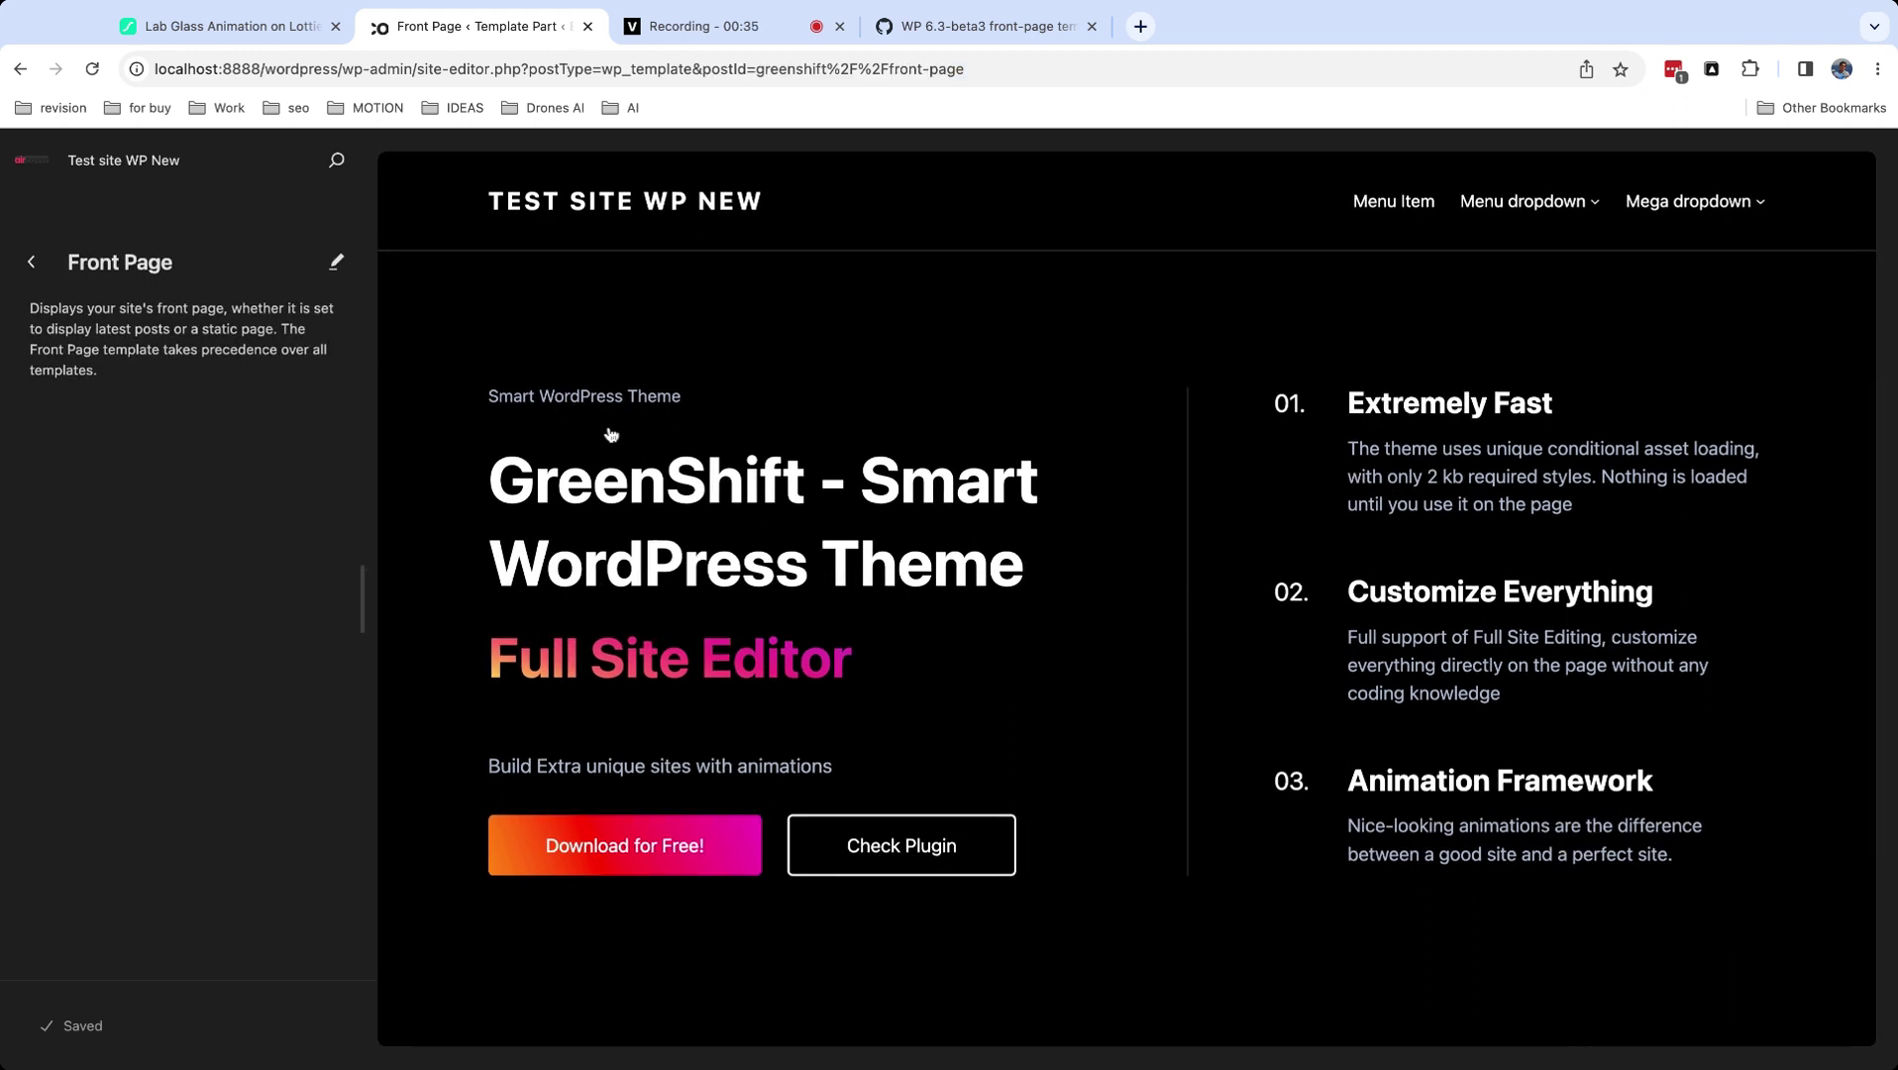
Start editing the Front Page template and delete the hero group section.
left_click(865, 391)
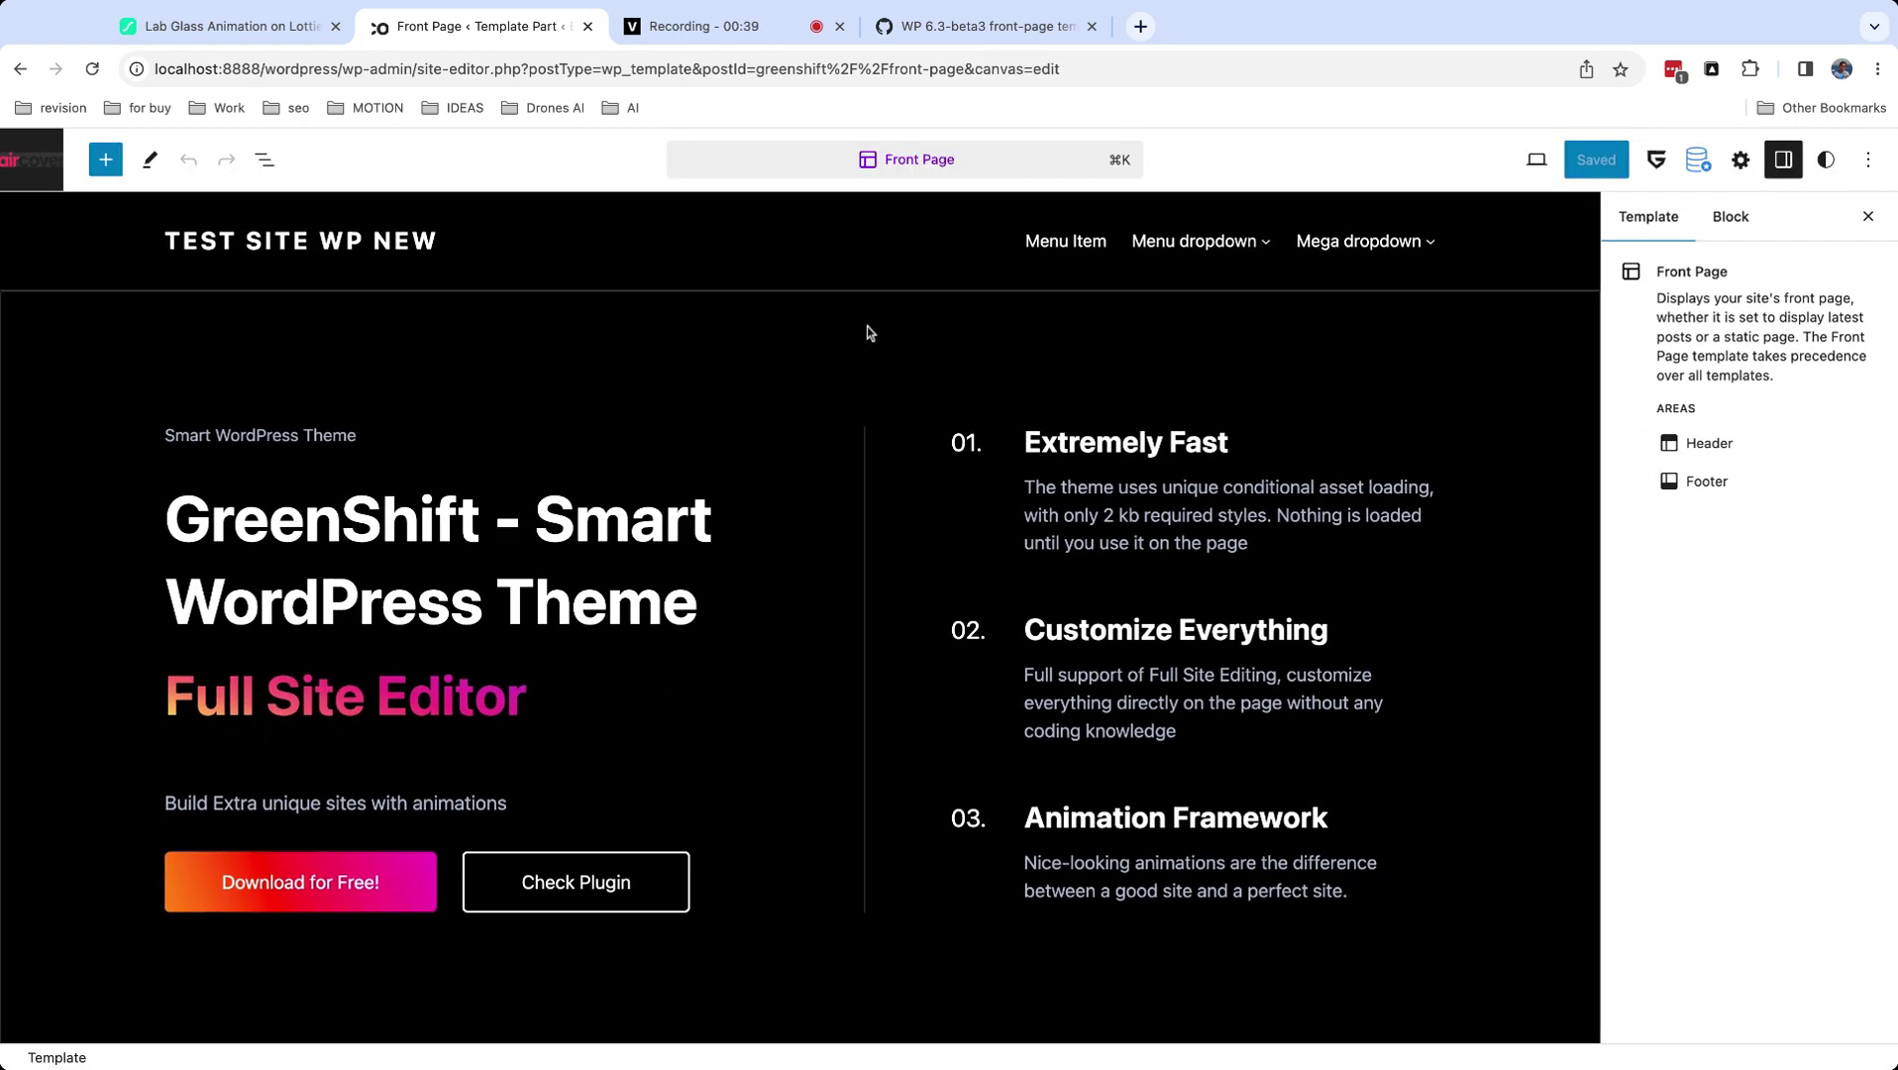
left_click(691, 264)
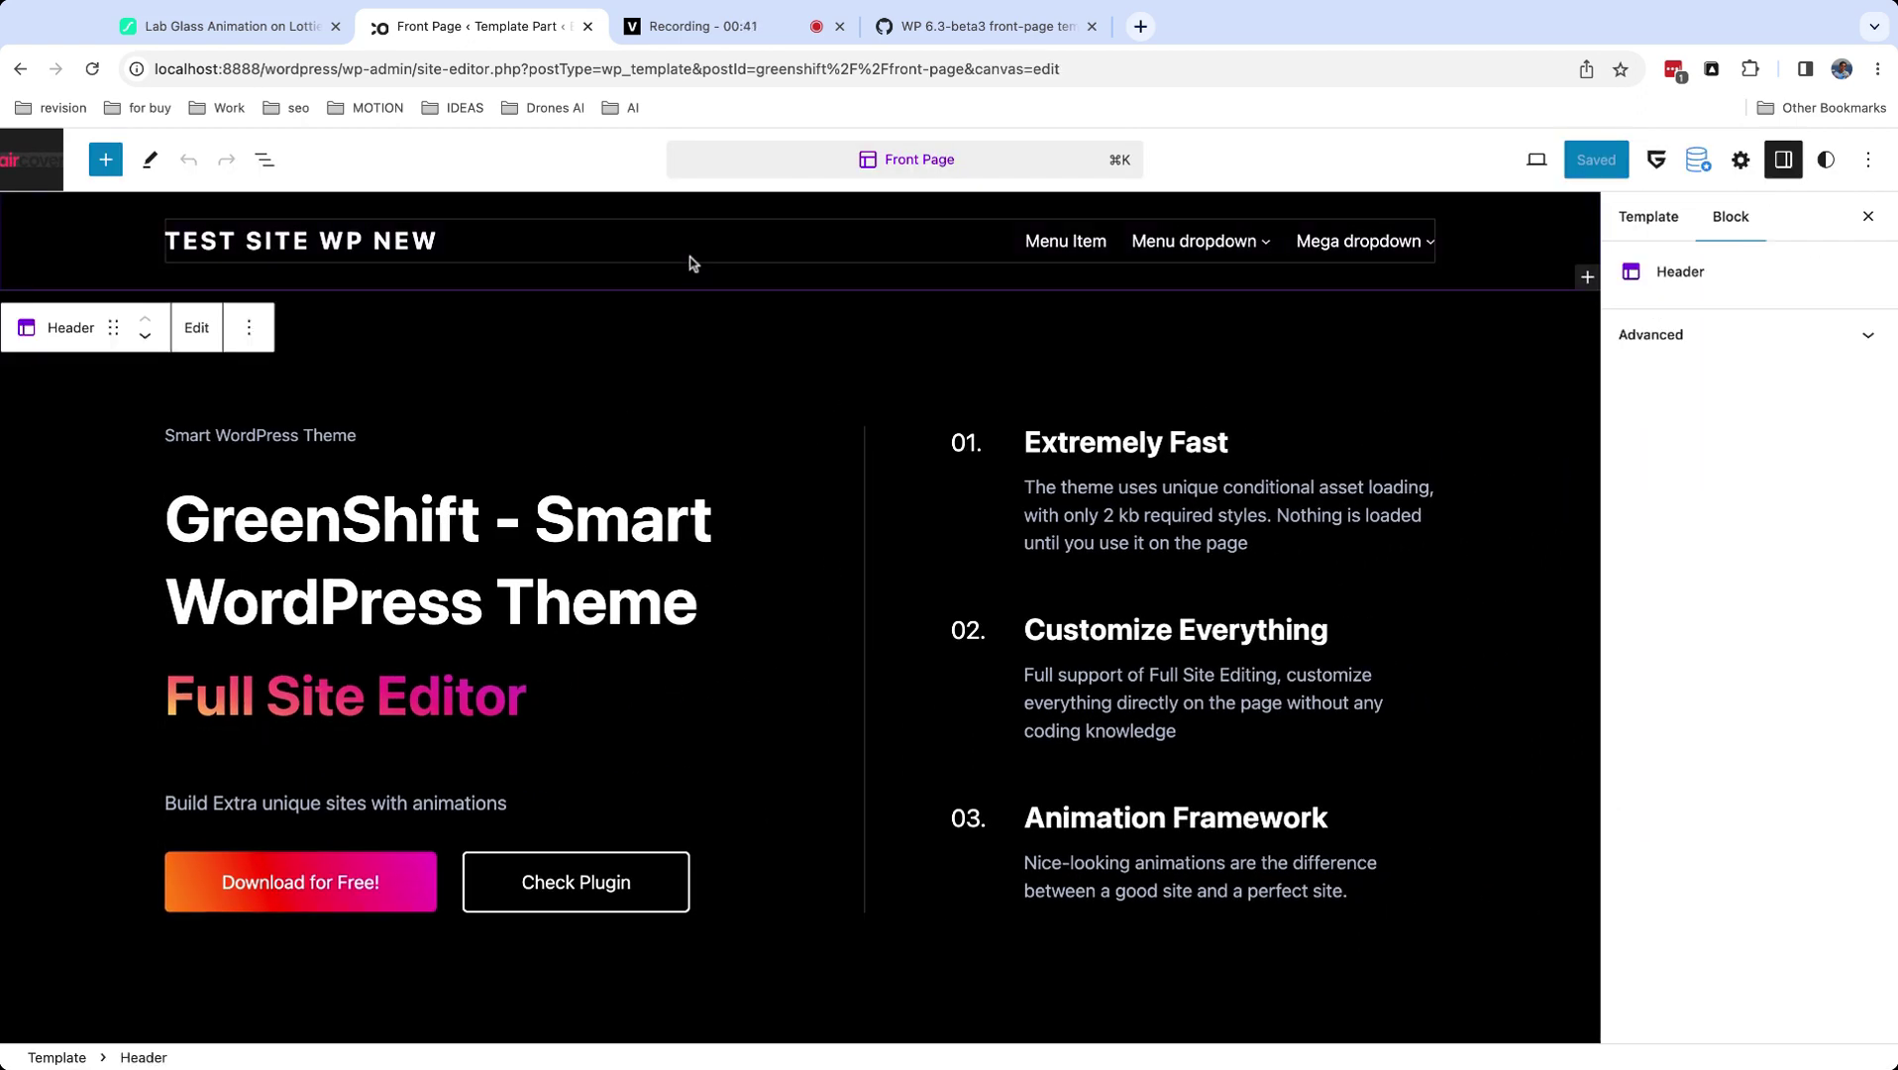
left_click(266, 161)
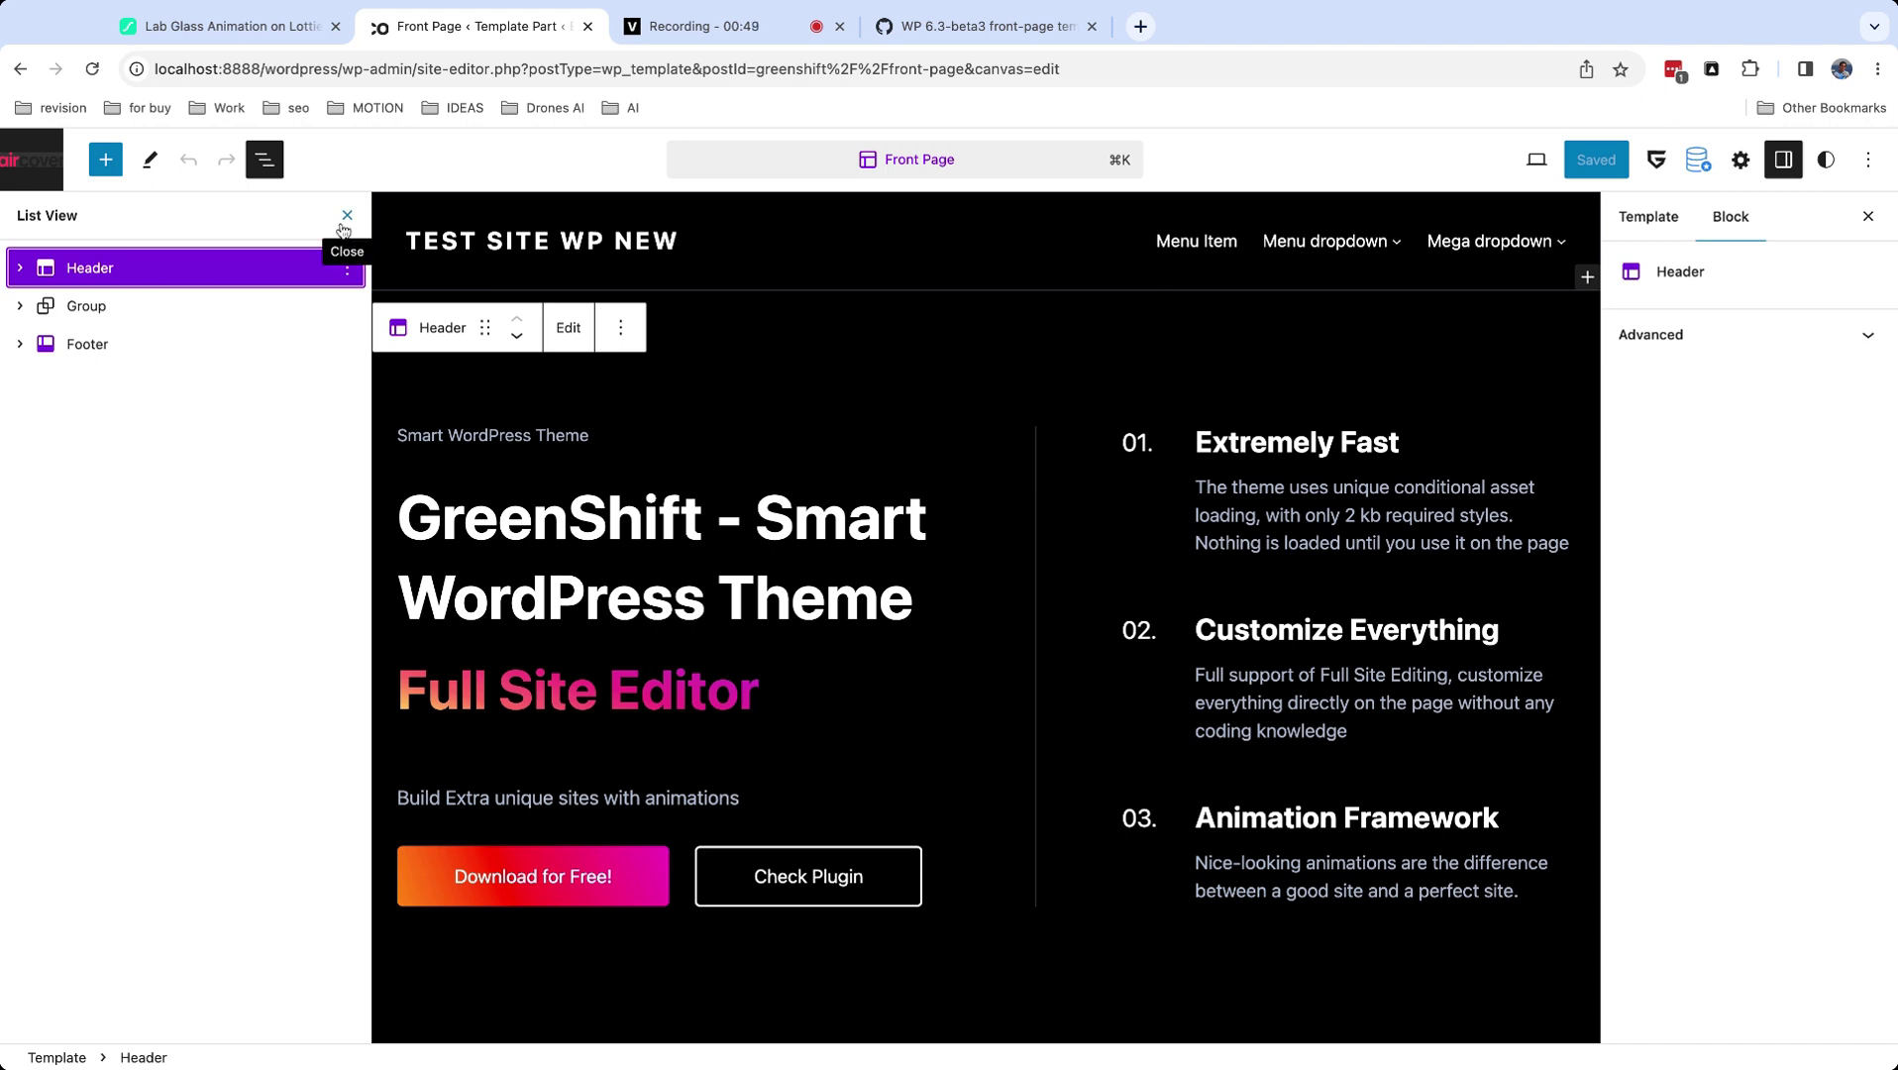
left_click(347, 216)
left_click(723, 388)
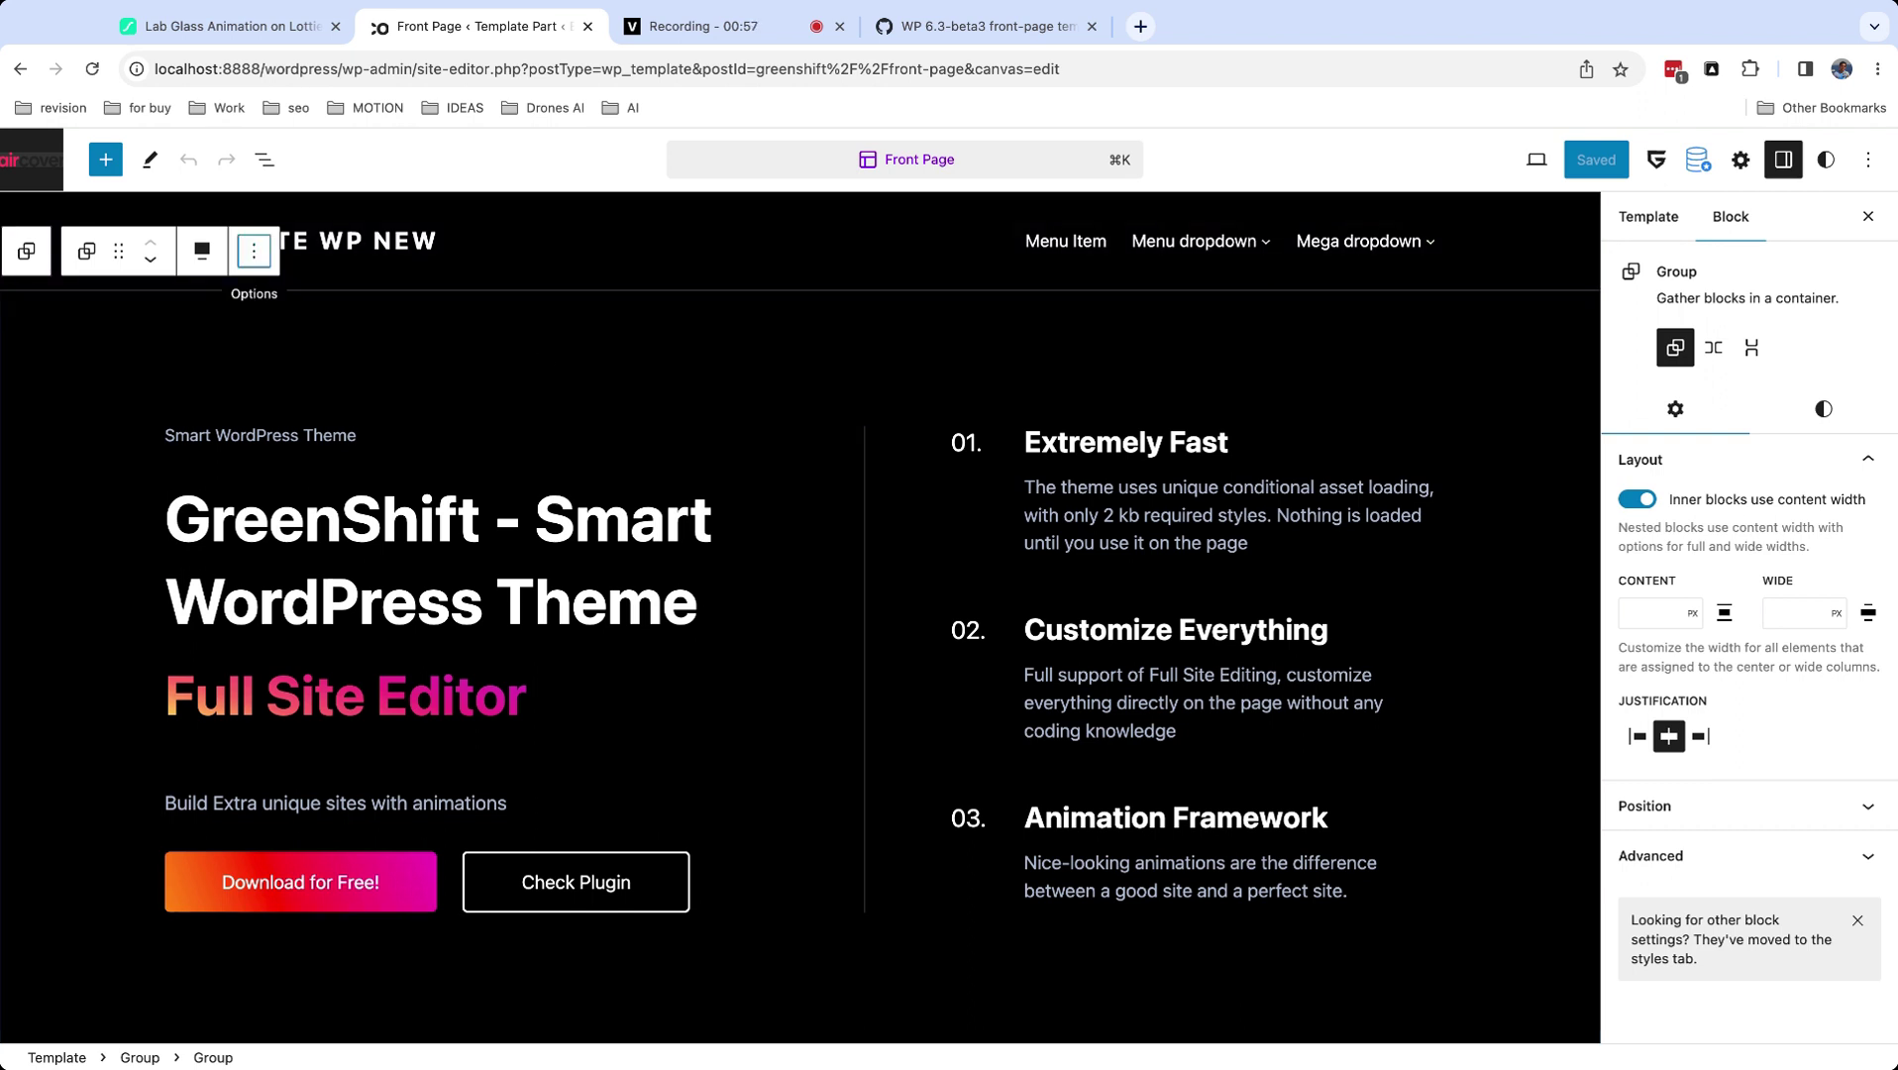
left_click(254, 252)
left_click(274, 868)
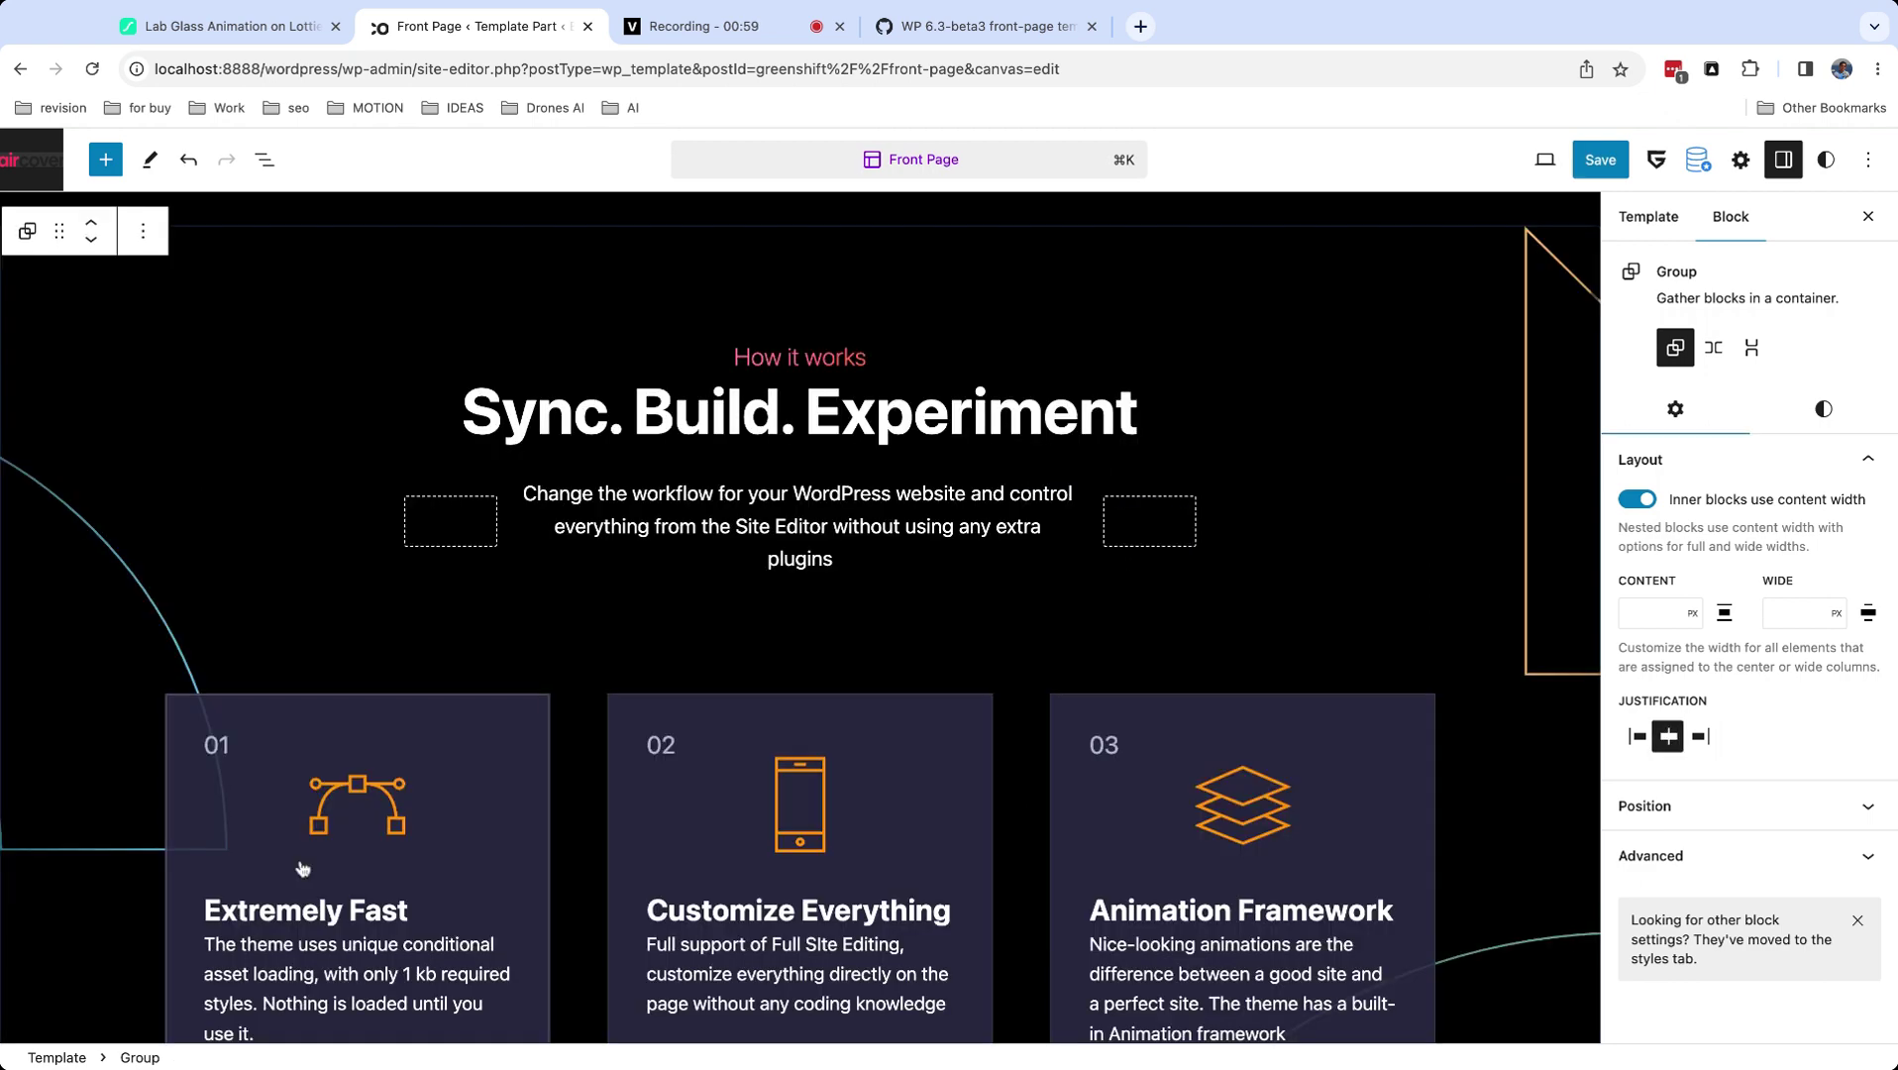
Delete the Sync. Build. Experiment section and the remaining Group section.
left_click(381, 297)
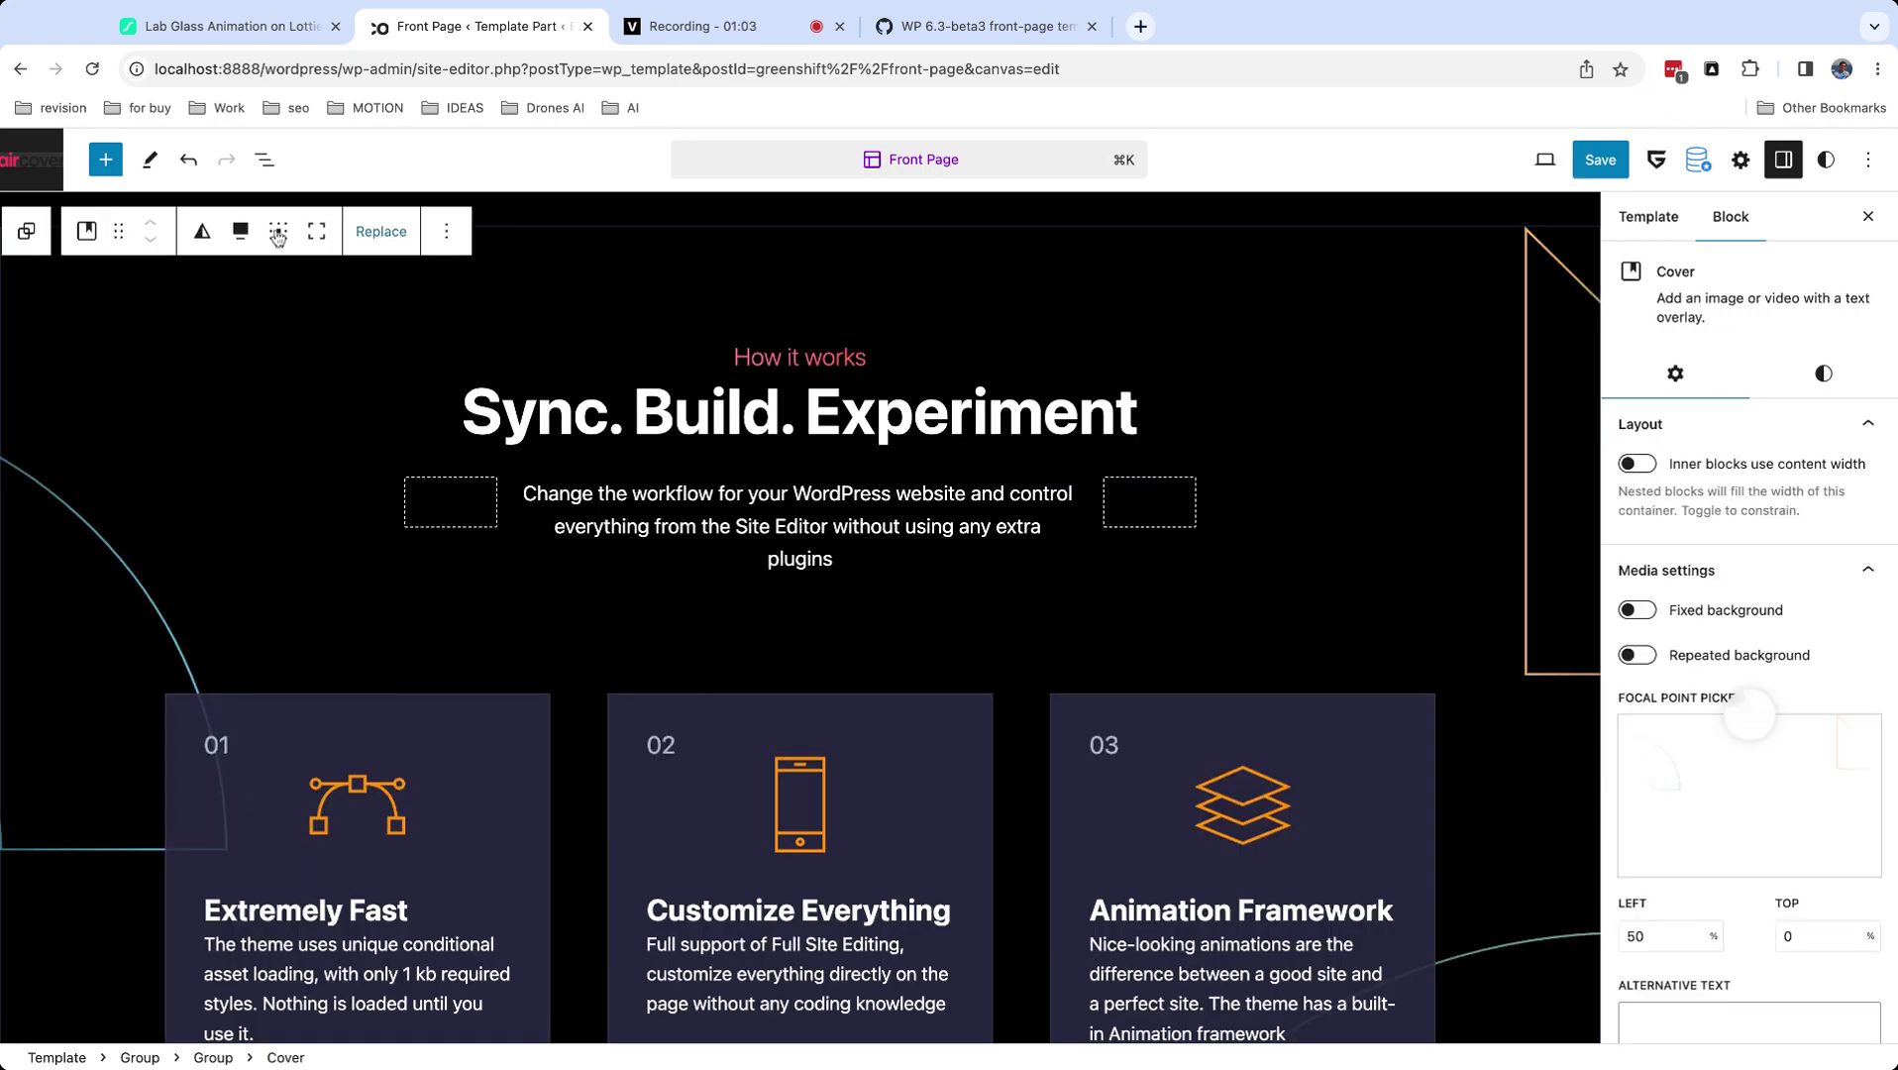
left_click(26, 231)
left_click(254, 231)
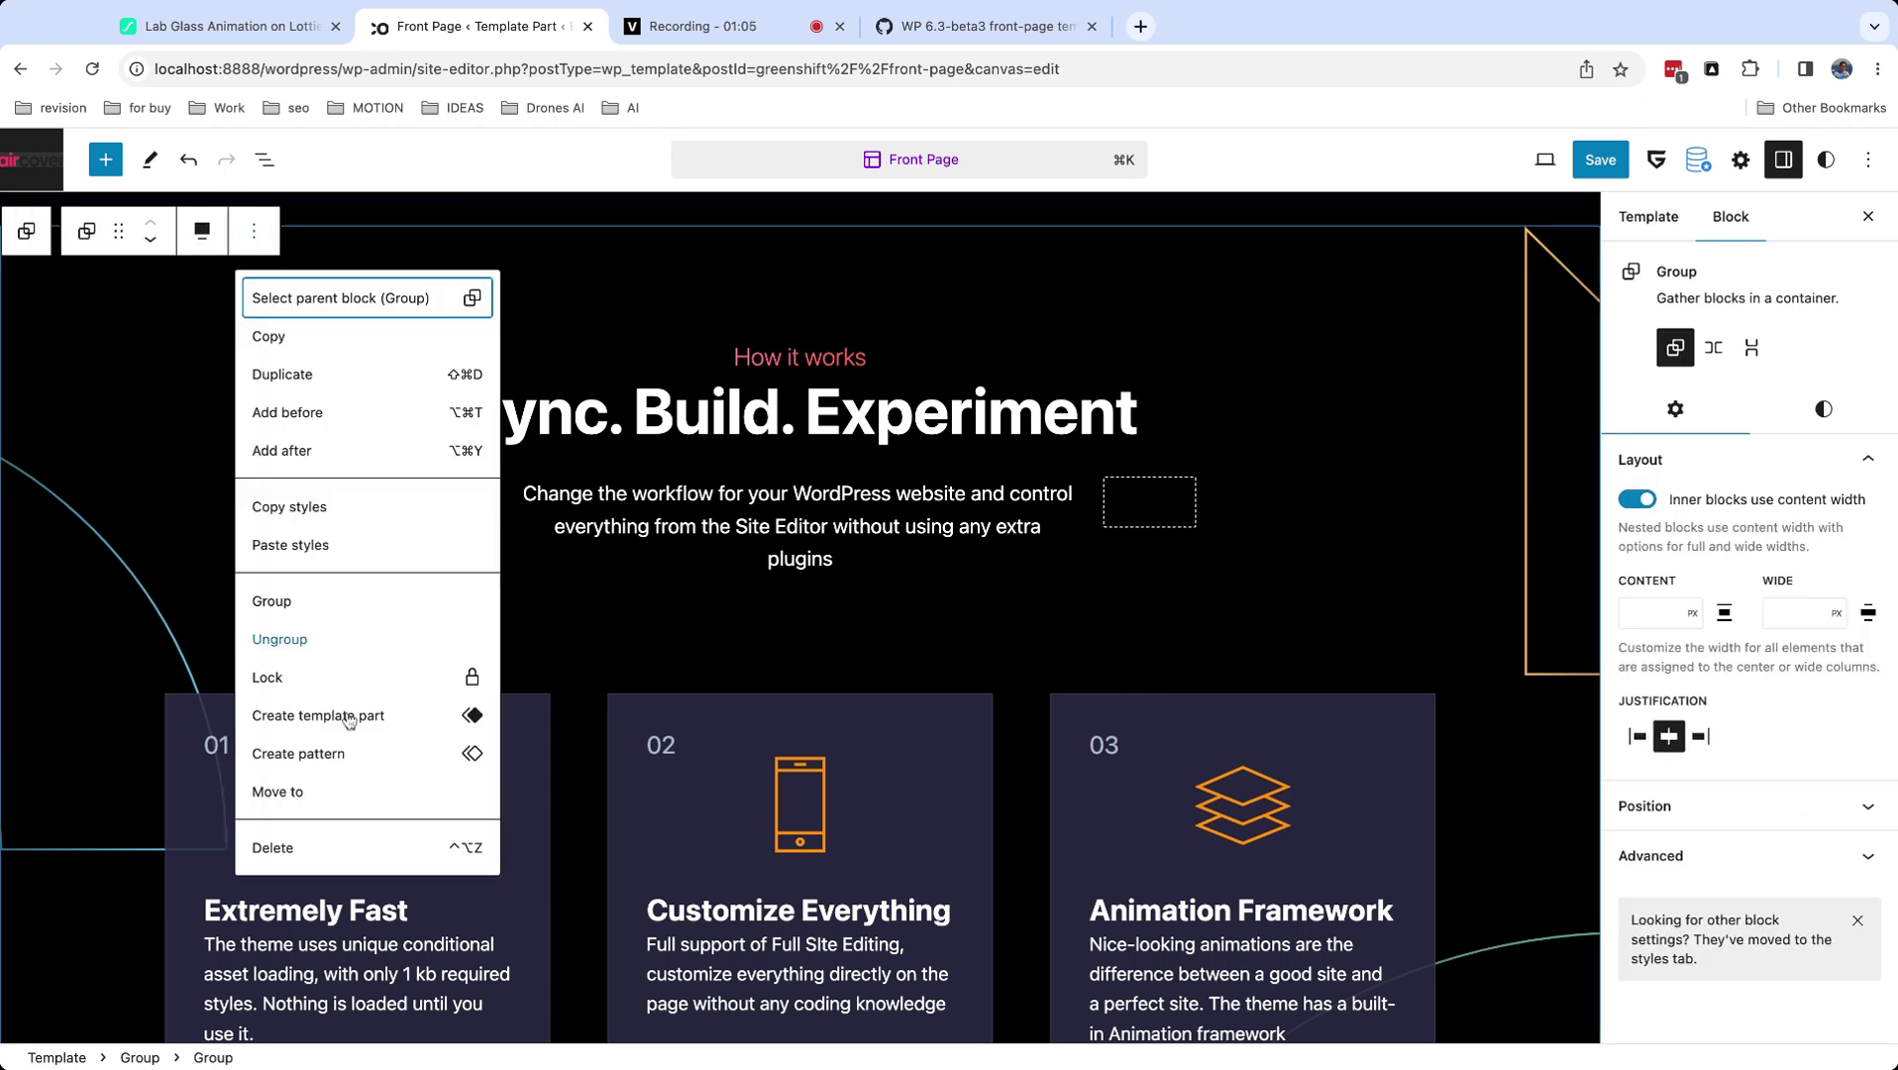
left_click(315, 845)
left_click(263, 160)
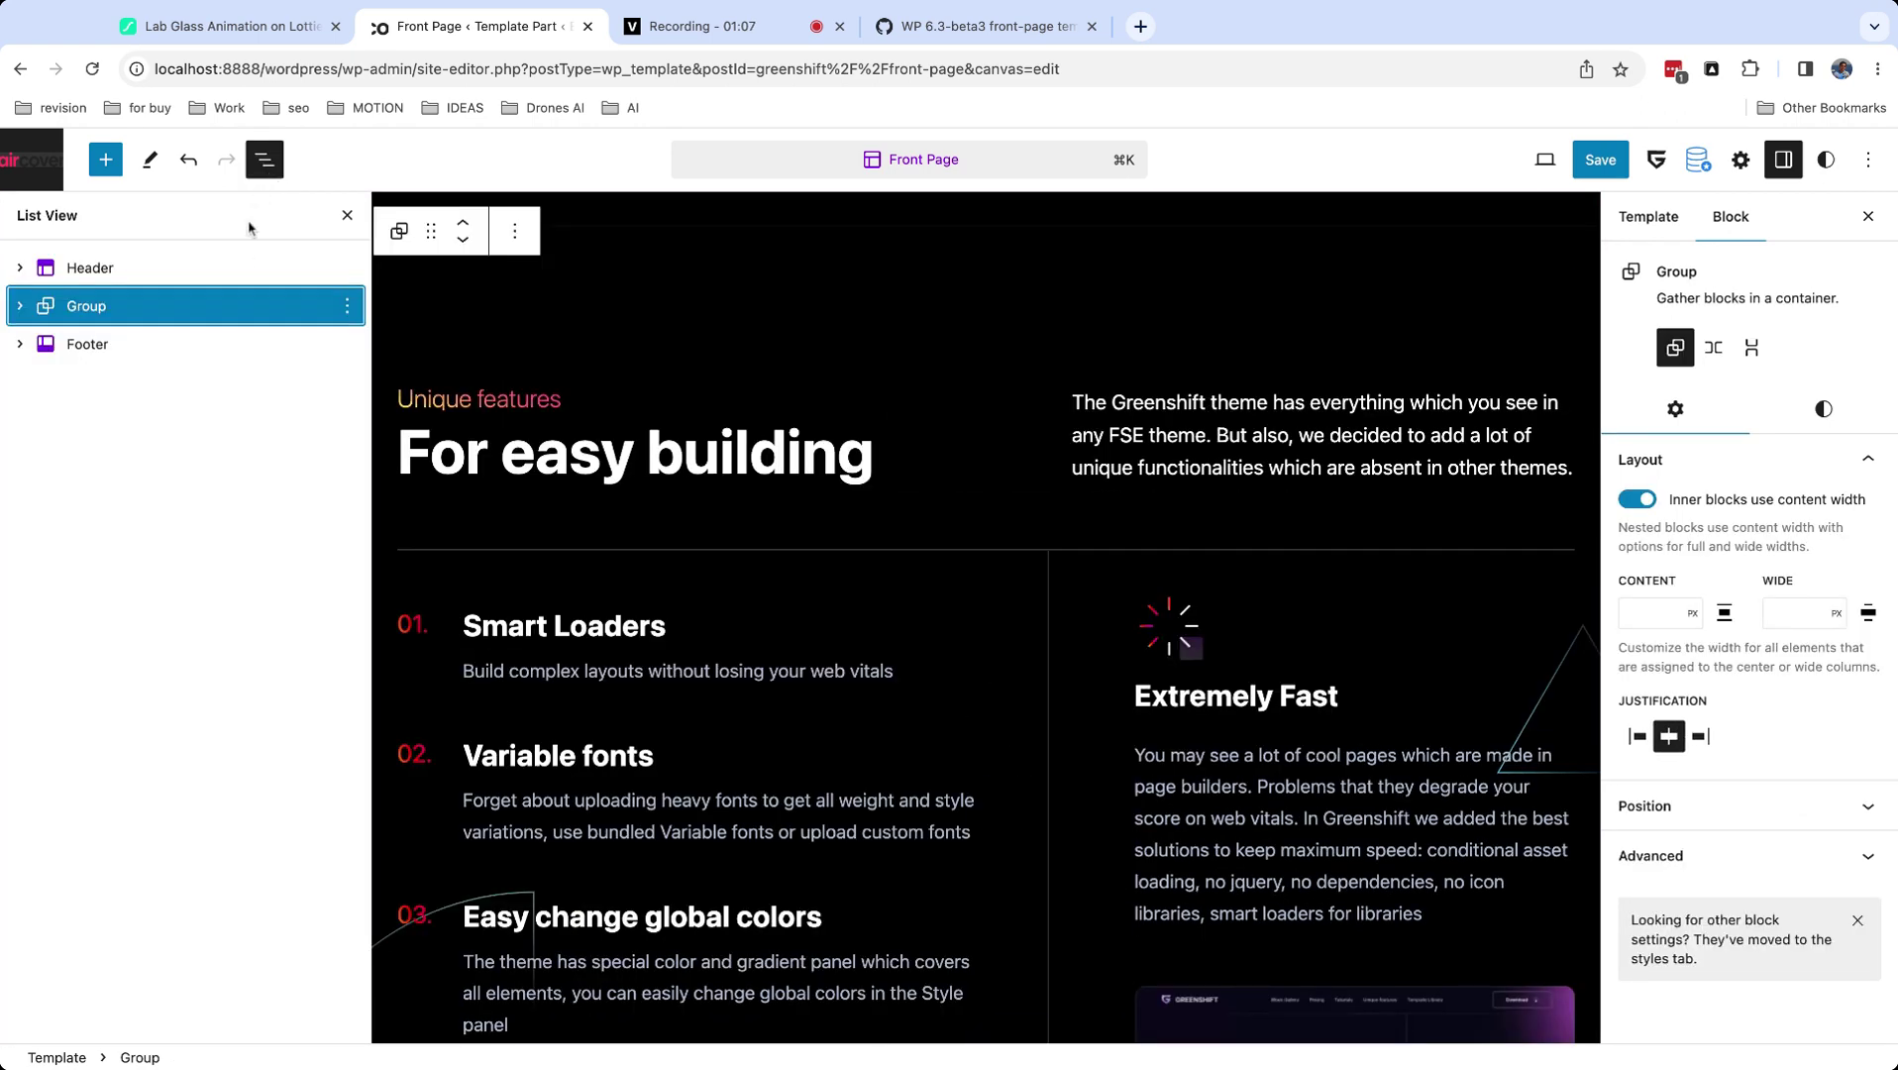
left_click(346, 307)
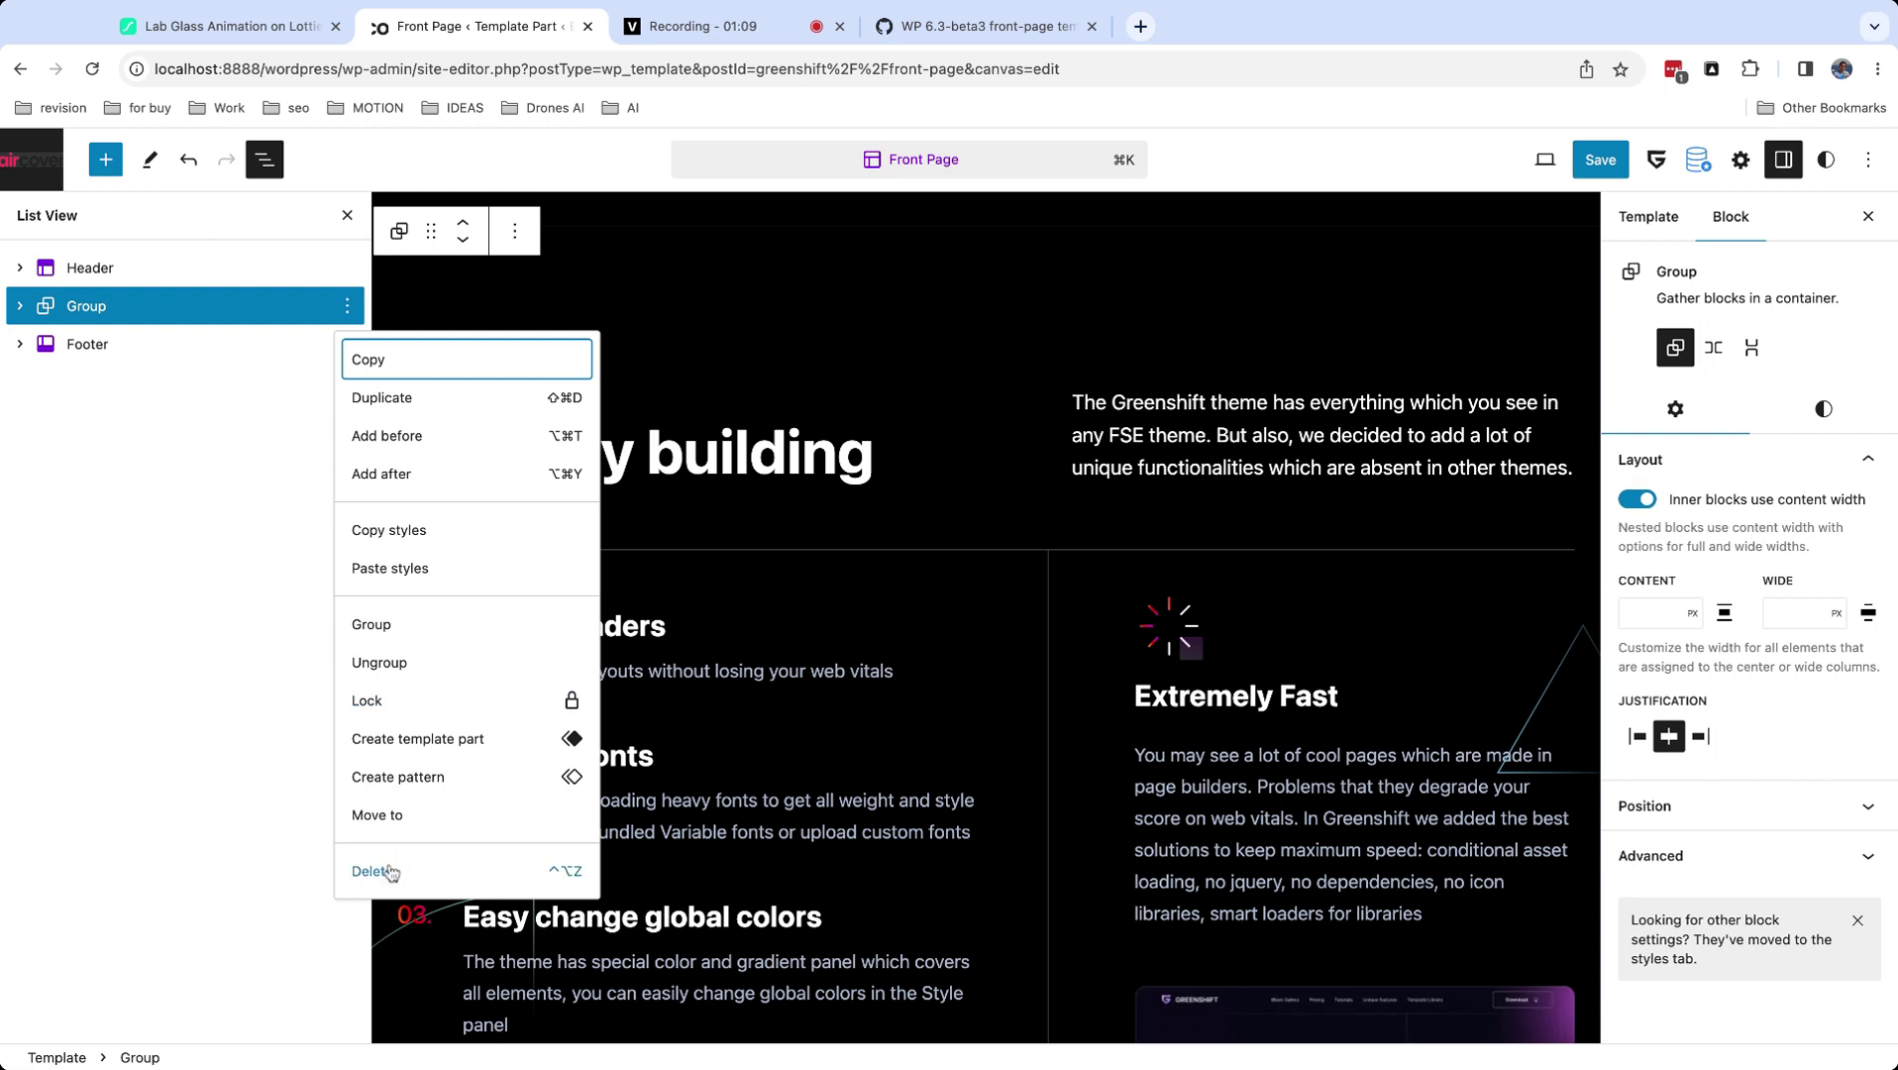
left_click(373, 871)
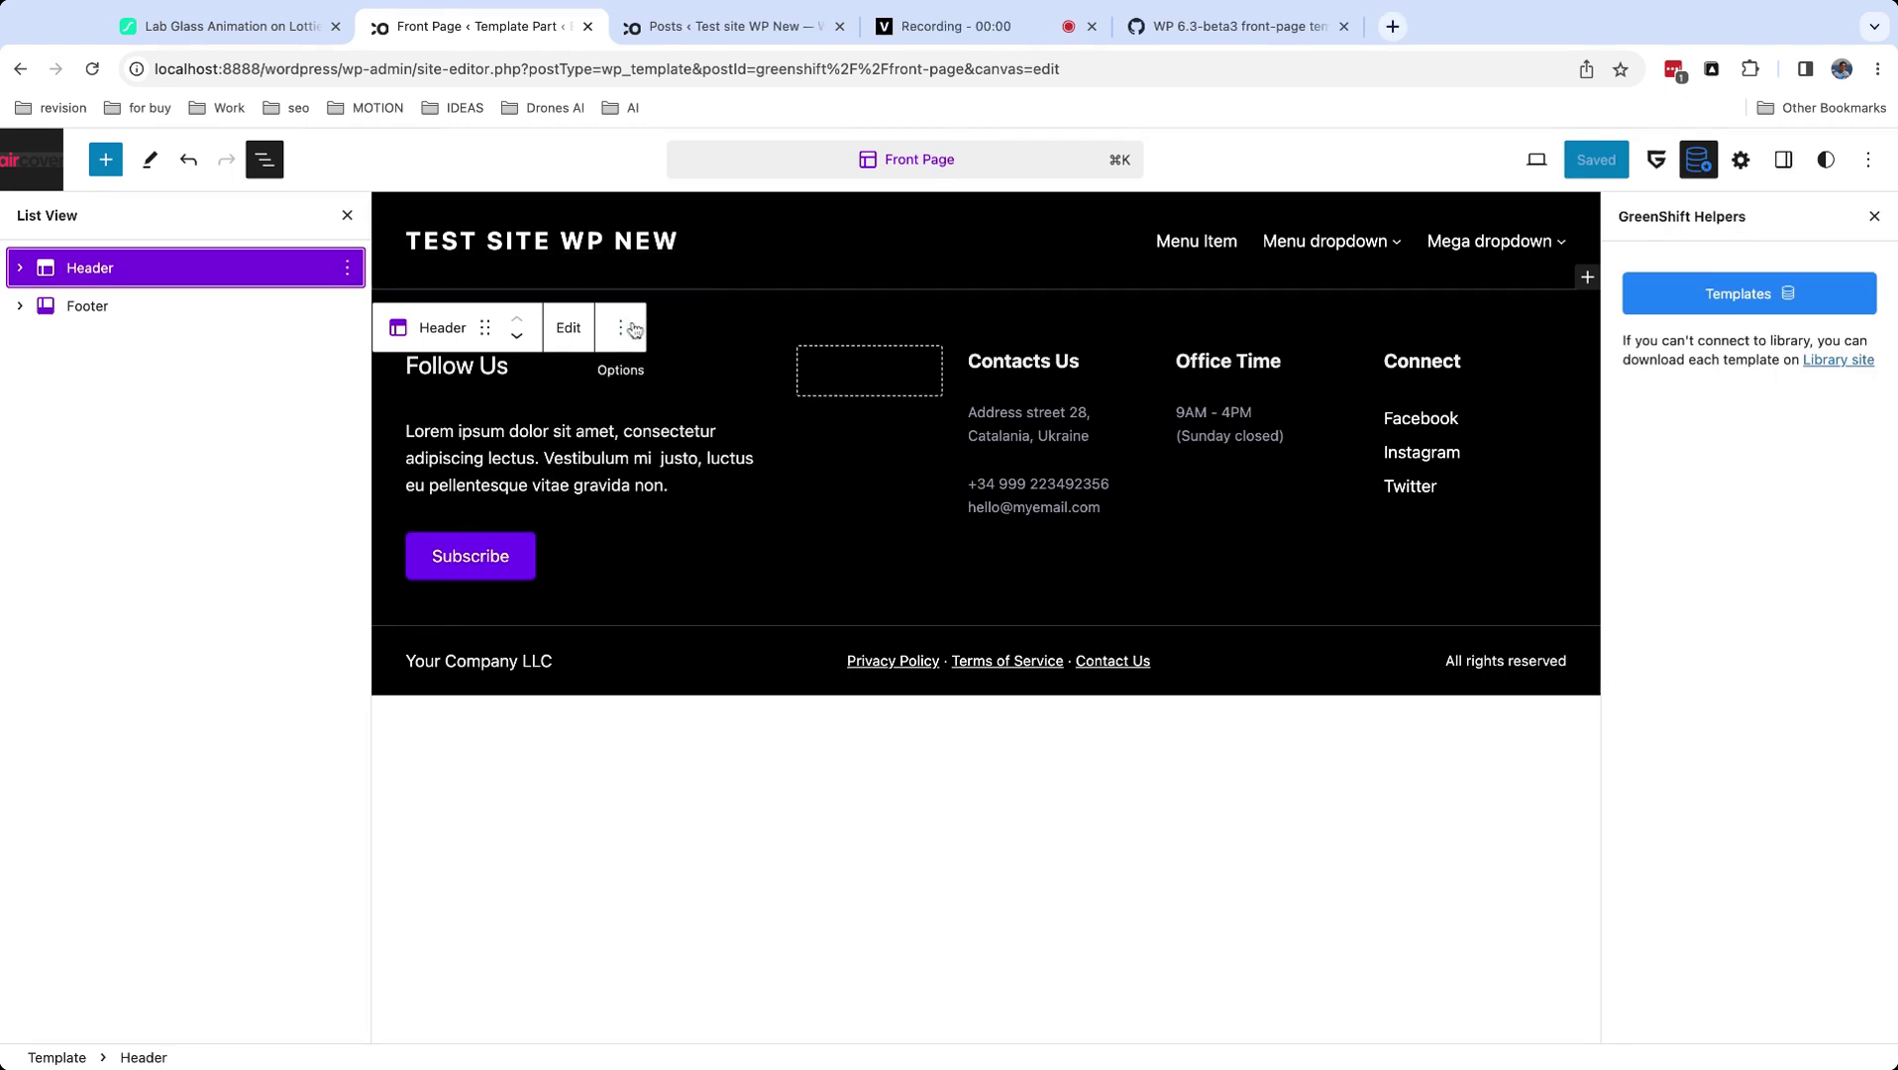
Add an empty block after the header and import a hero from the GreenShift template library.
left_click(634, 330)
left_click(665, 510)
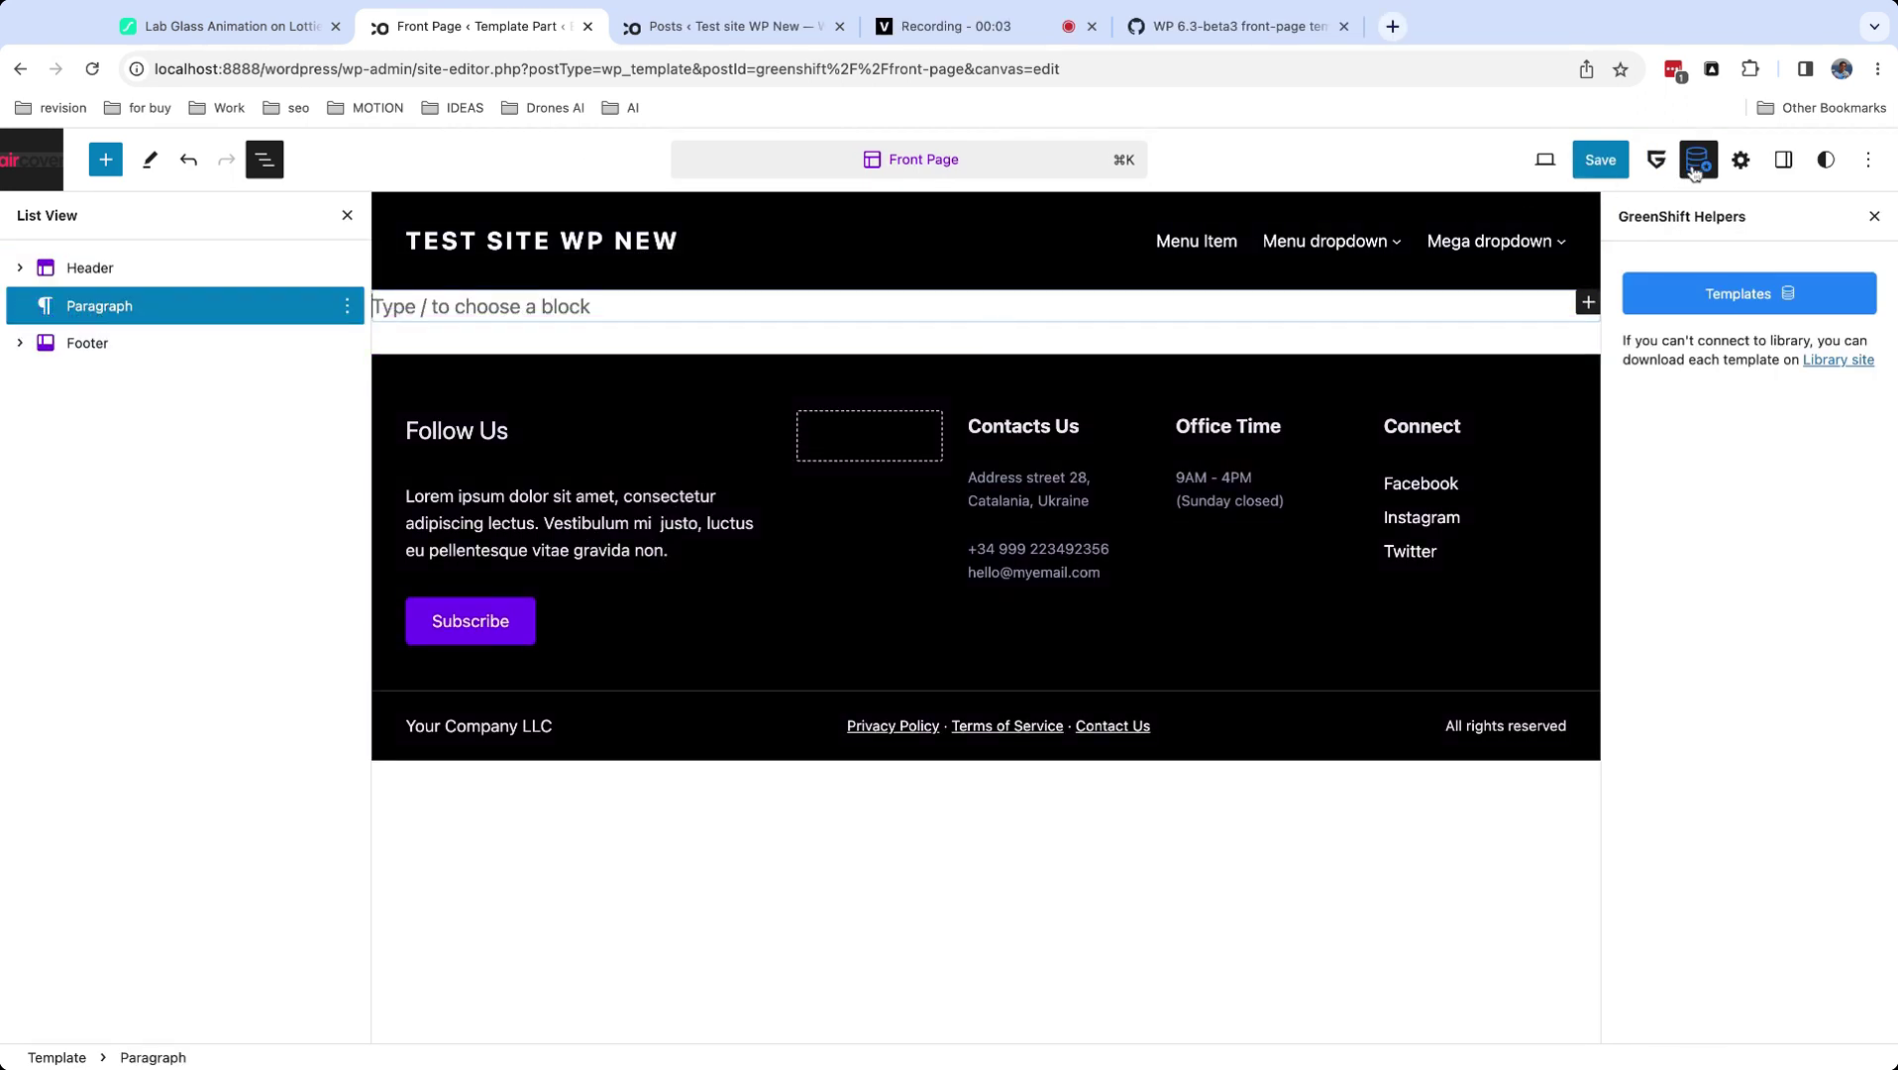
left_click(1696, 163)
left_click(1698, 162)
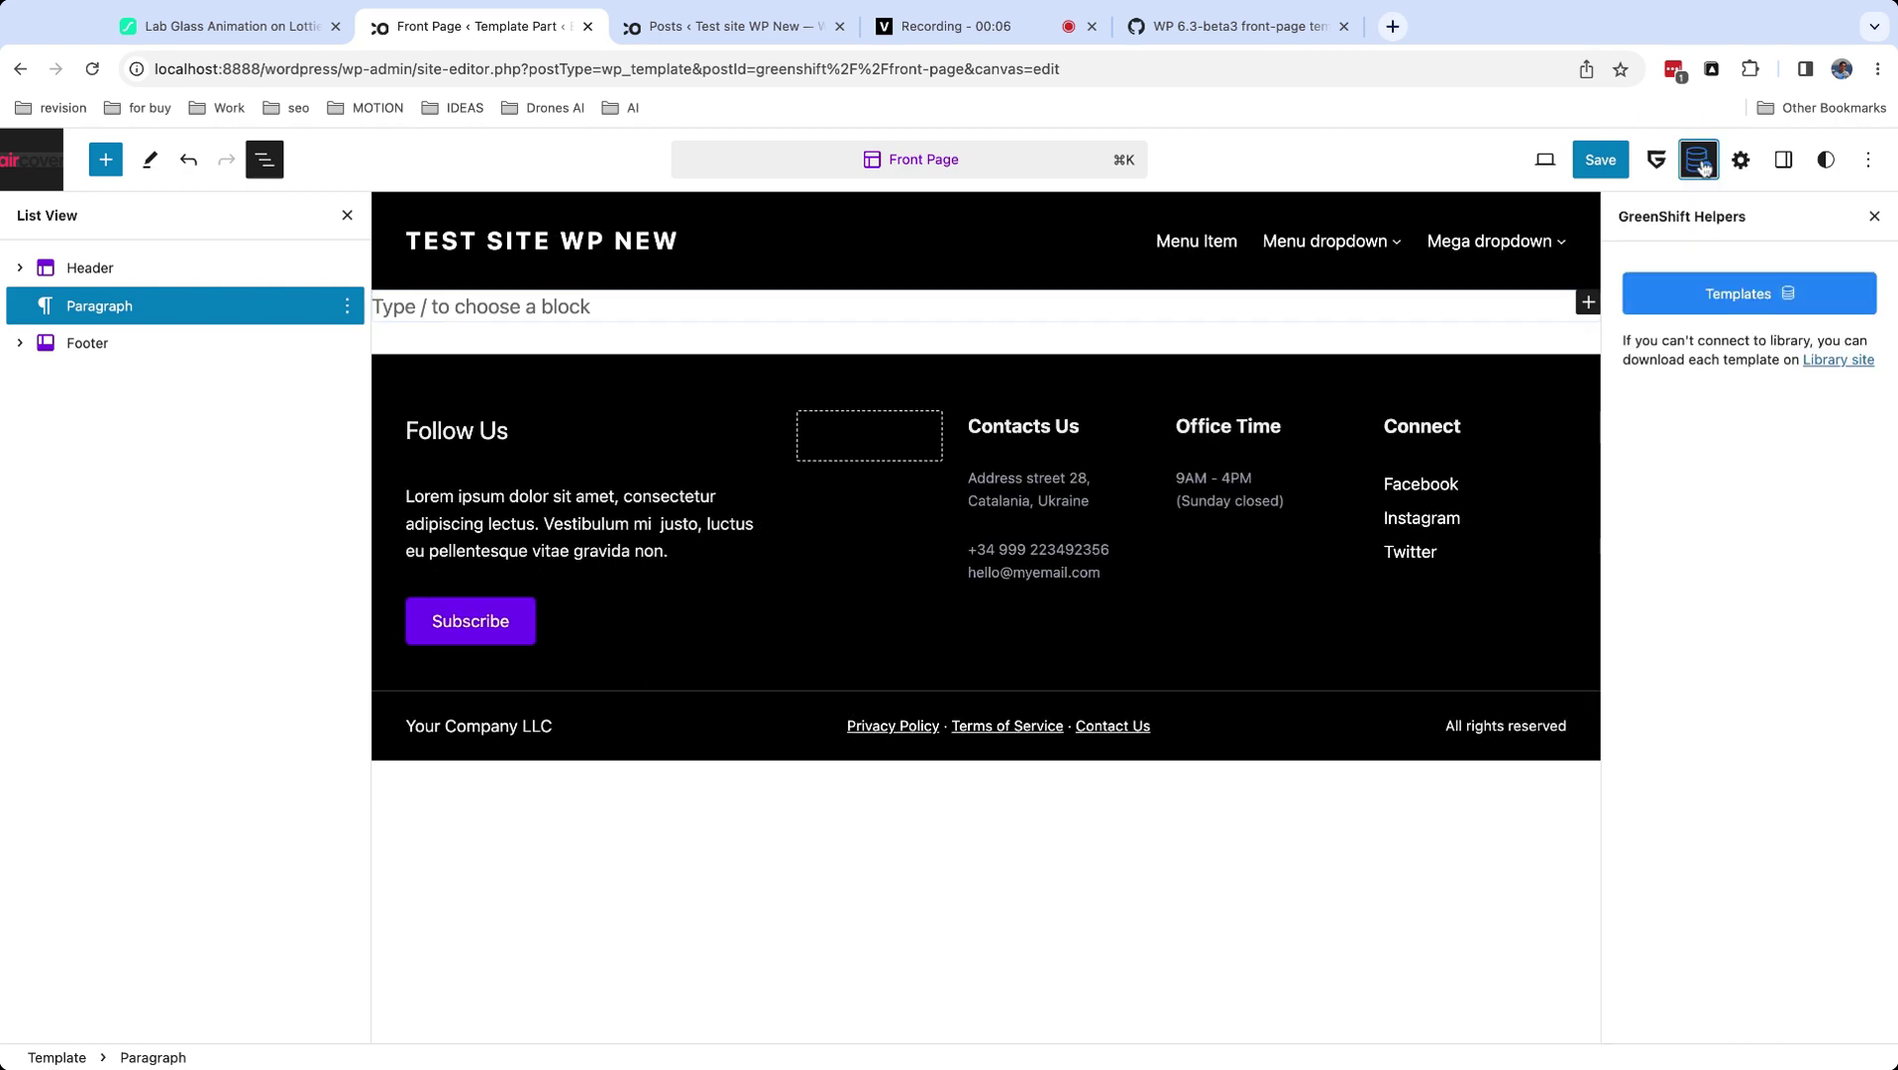
left_click(1735, 291)
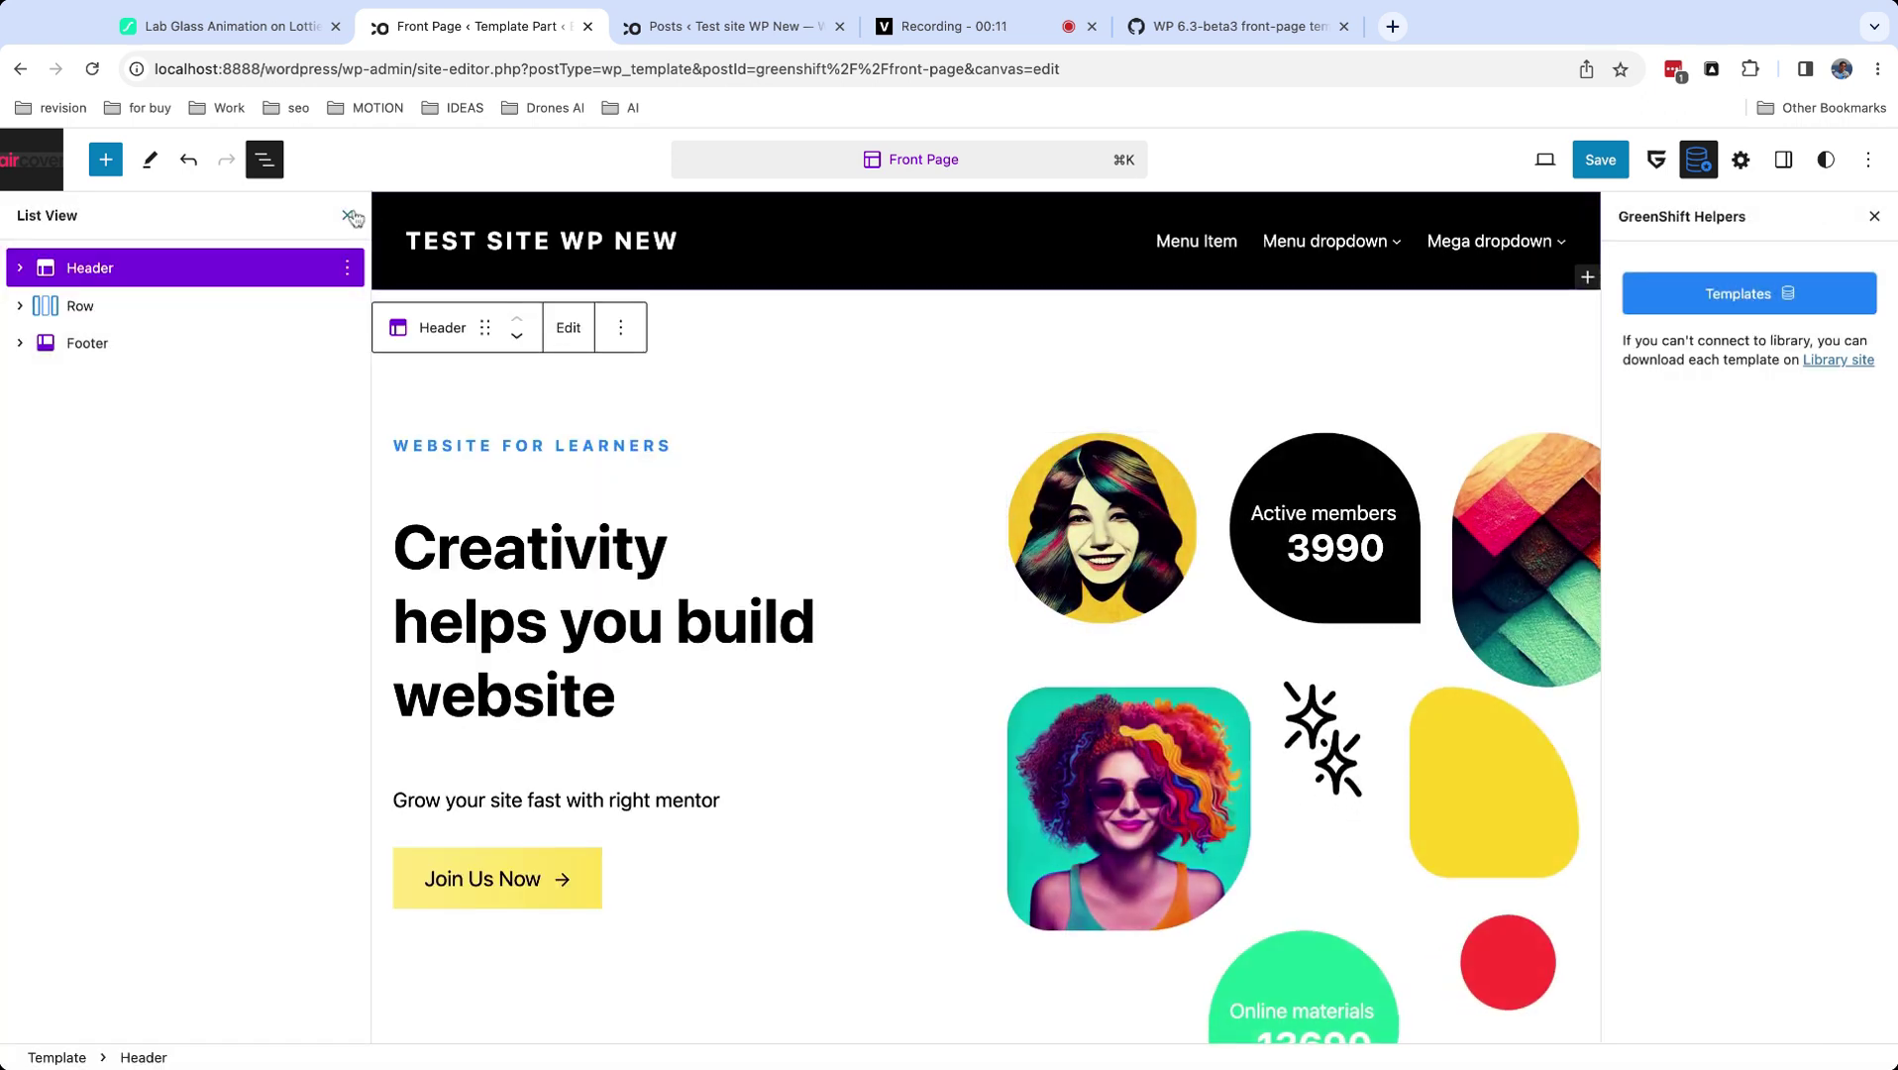
Delete the imported hero, add a fresh empty block after the header, and open the pattern inserter.
left_click(347, 214)
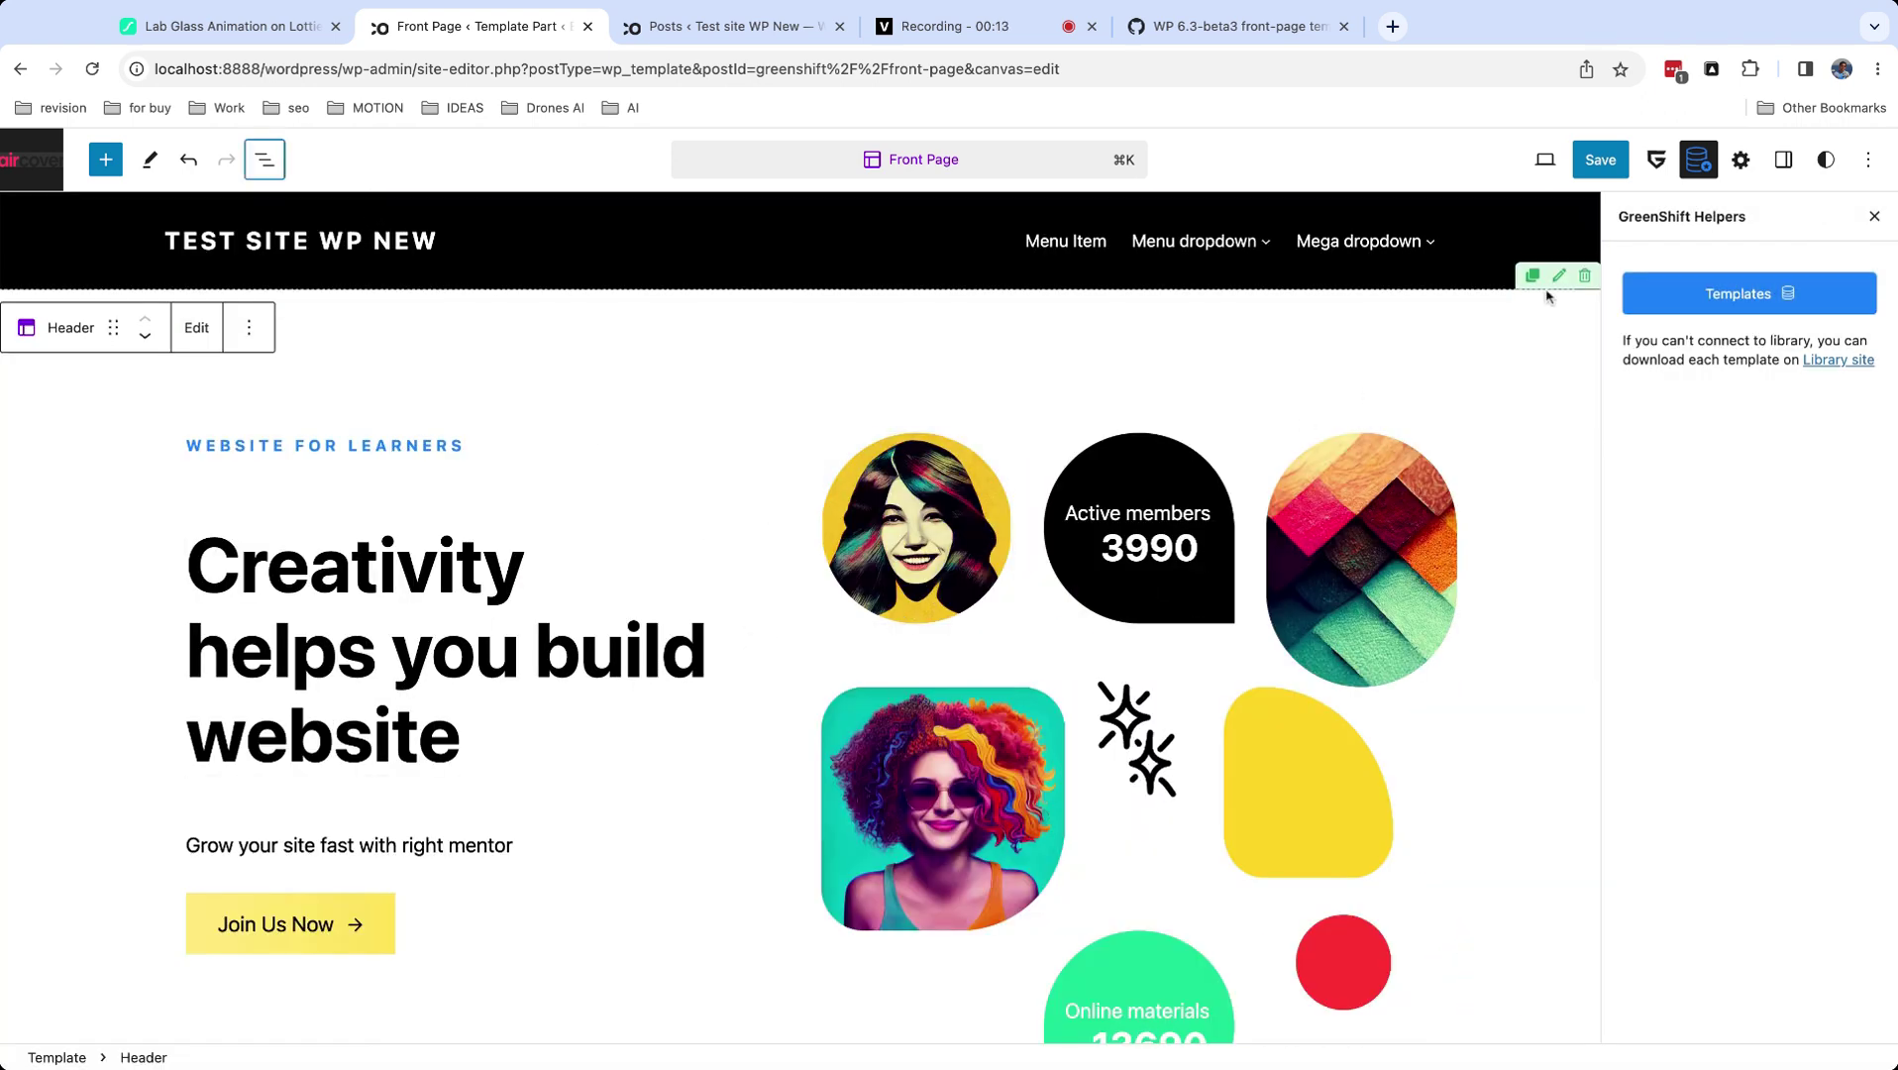
left_click(1584, 276)
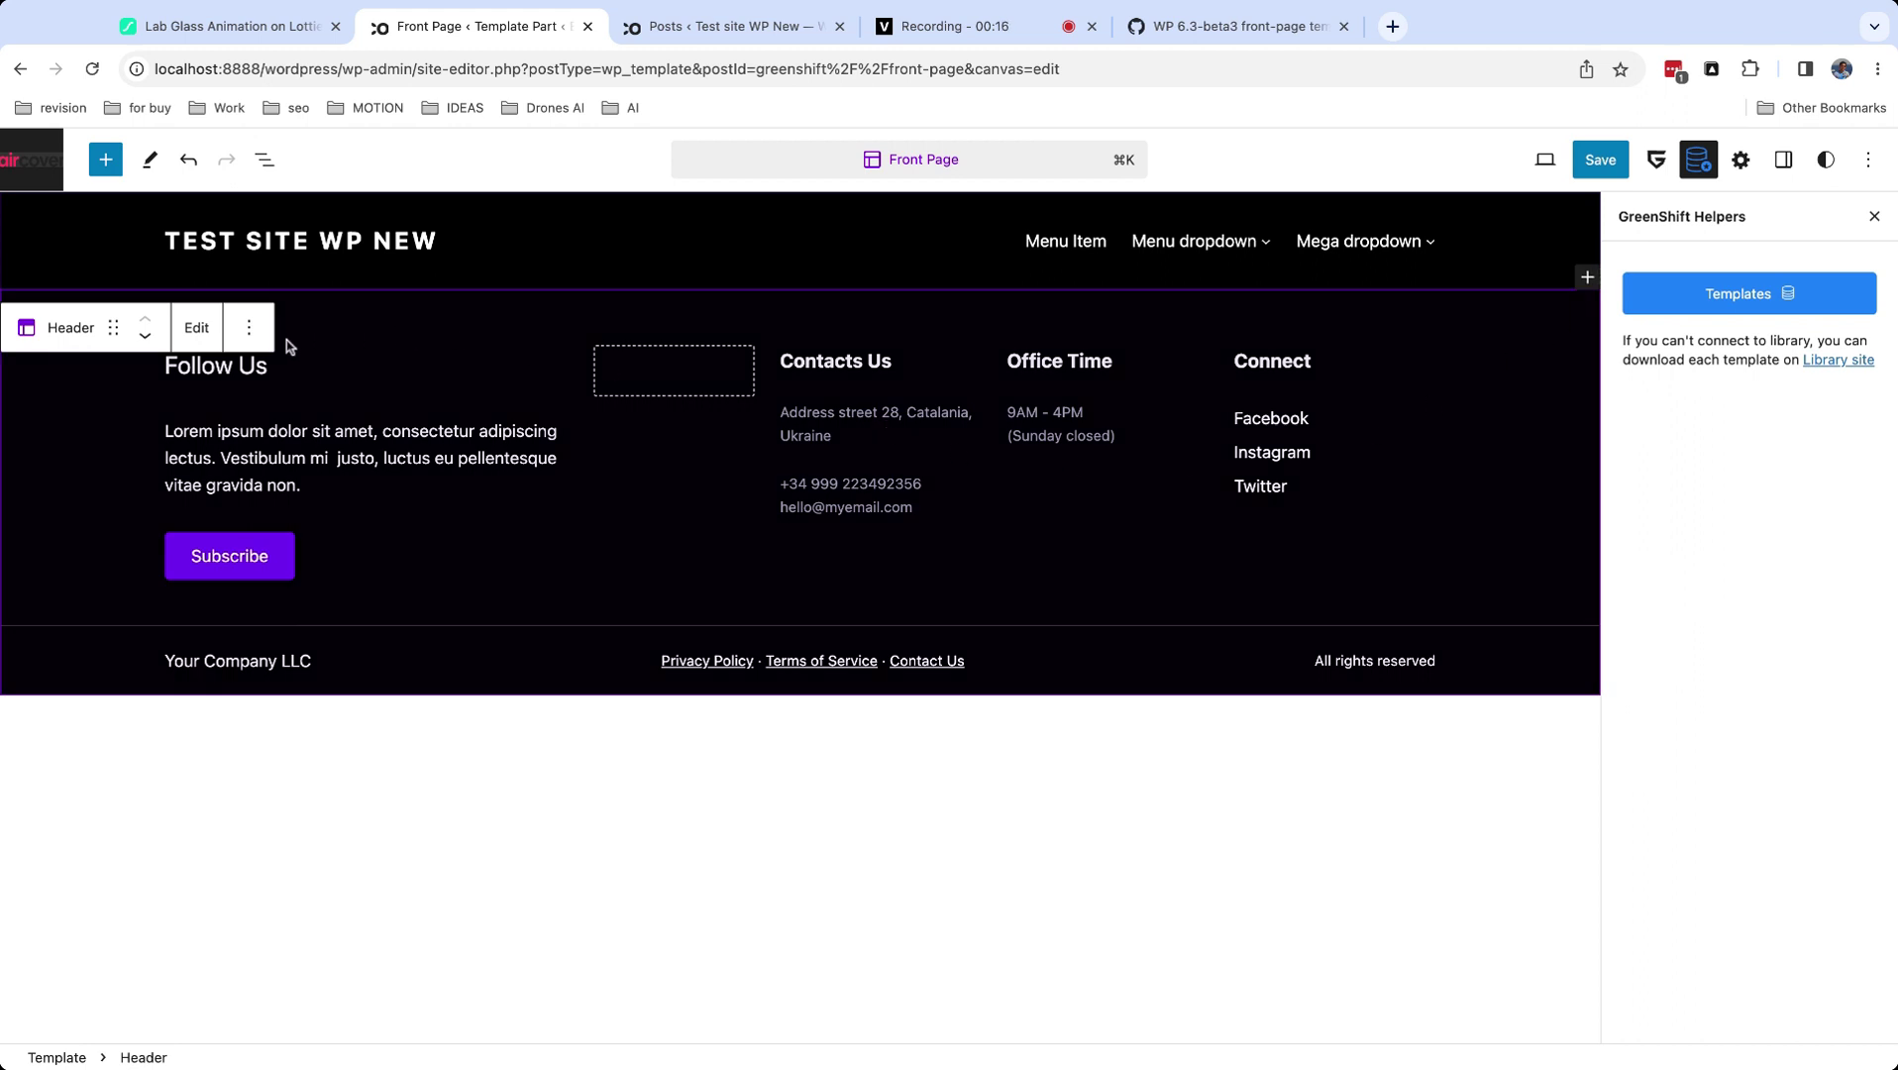
left_click(248, 328)
left_click(330, 508)
left_click(112, 169)
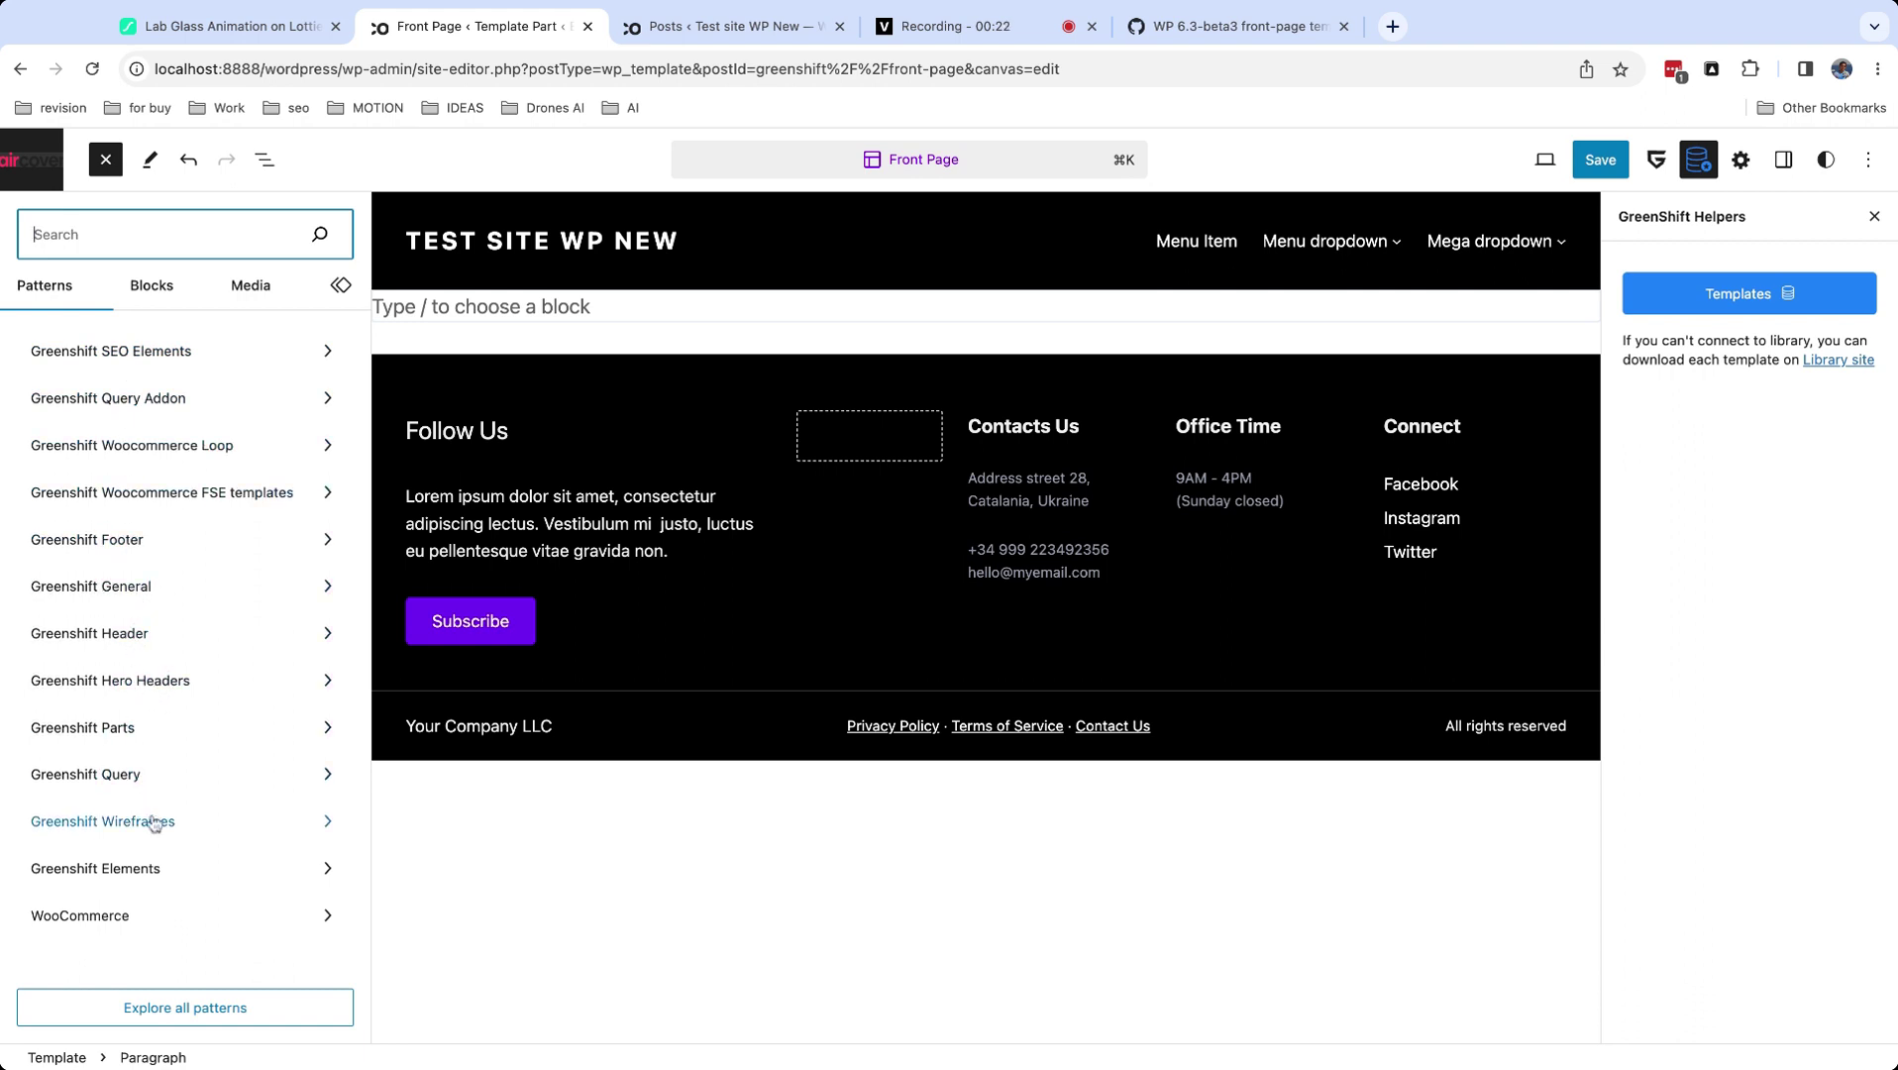
Insert the Greenshift Query pattern 'Featured section with cover images' below the header.
left_click(154, 778)
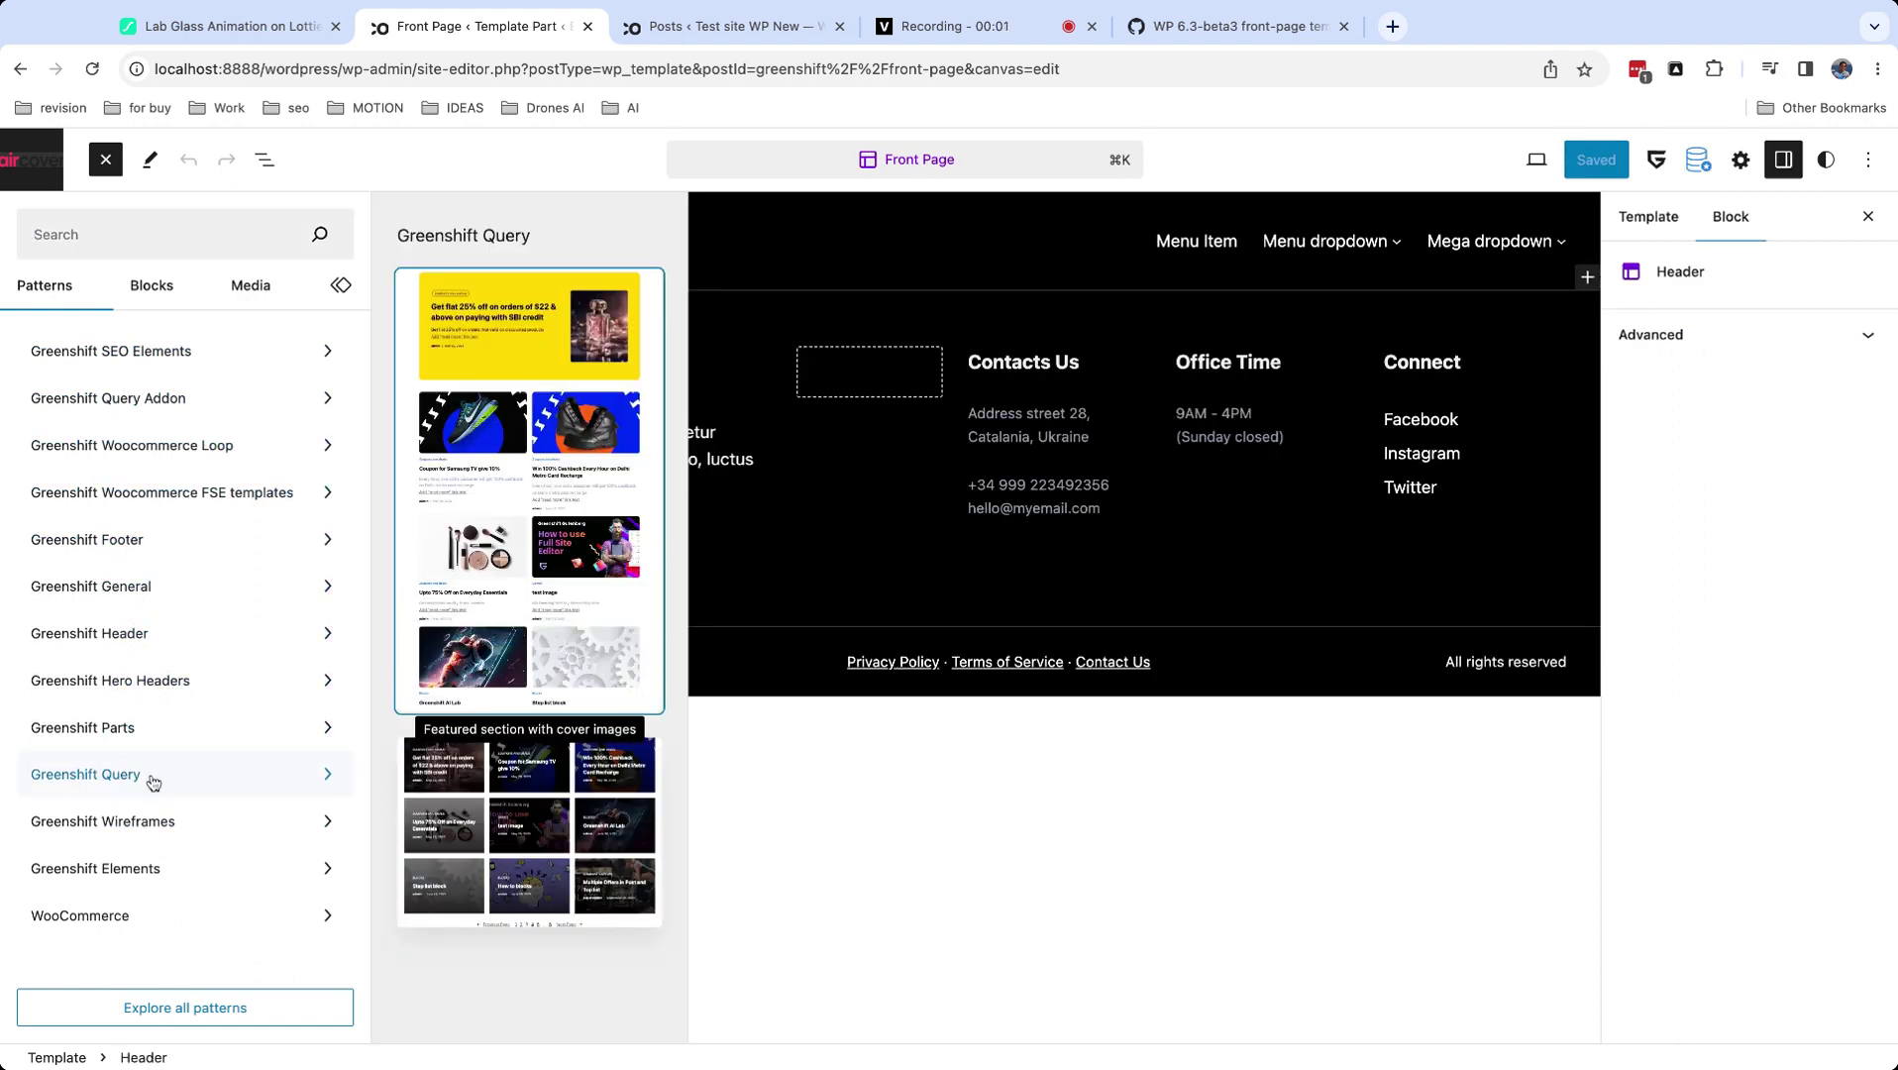
left_click(535, 506)
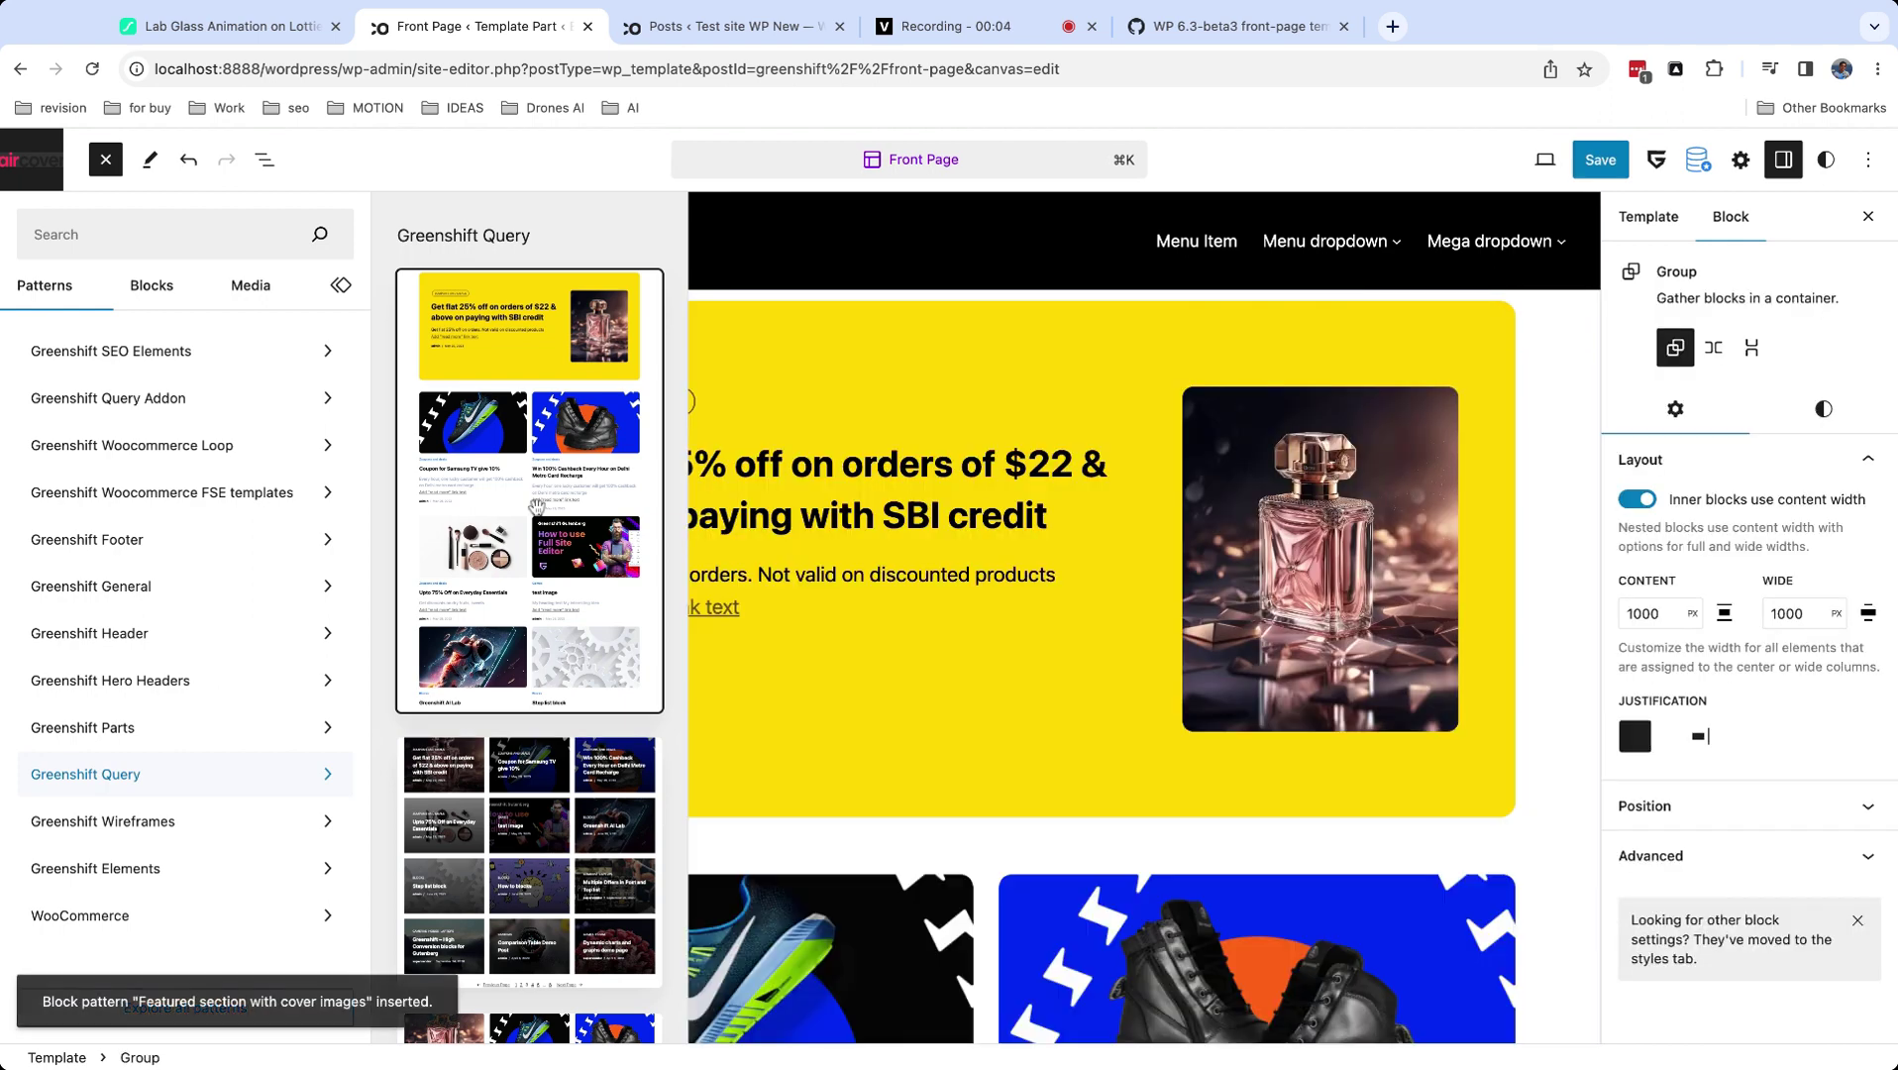
left_click(104, 162)
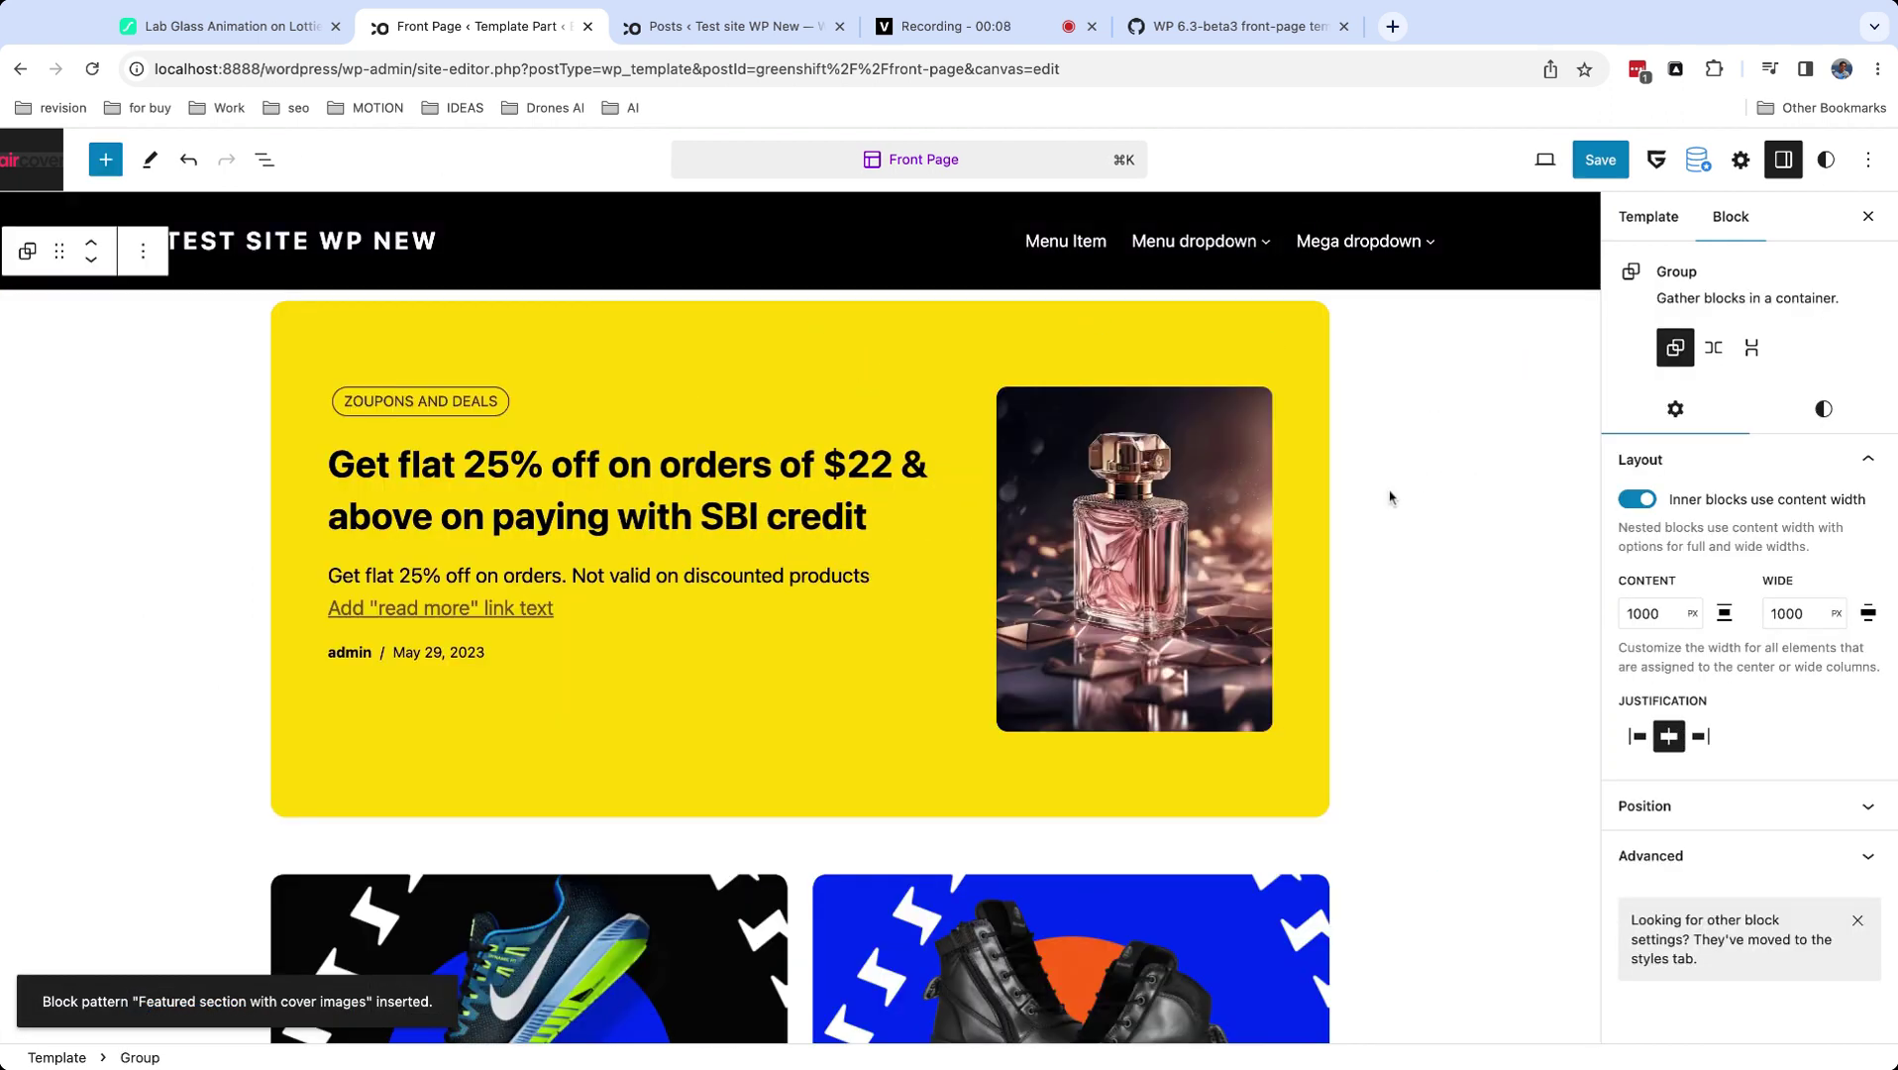
left_click(28, 251)
left_click(28, 252)
Set the section's top padding to 6 in its Dimensions style settings.
left_click(1835, 420)
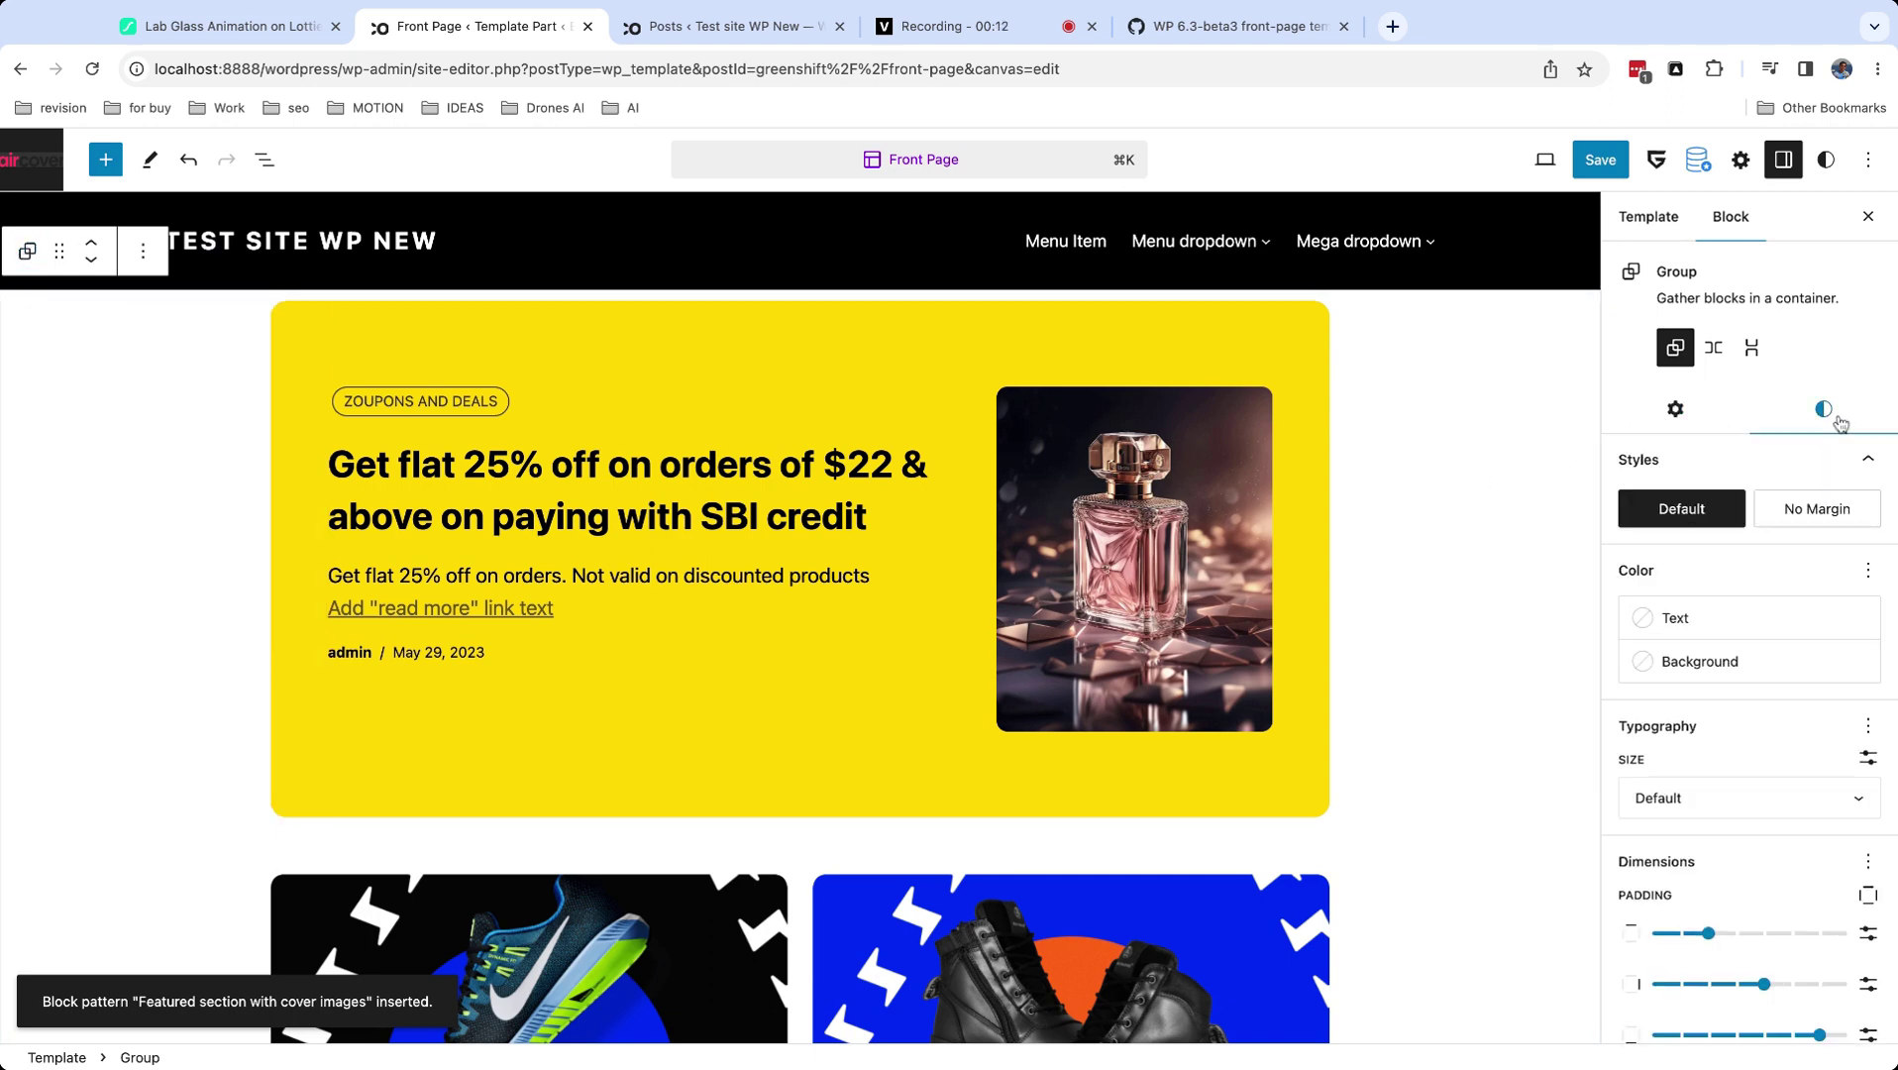
scroll(1773, 614, "down", 5)
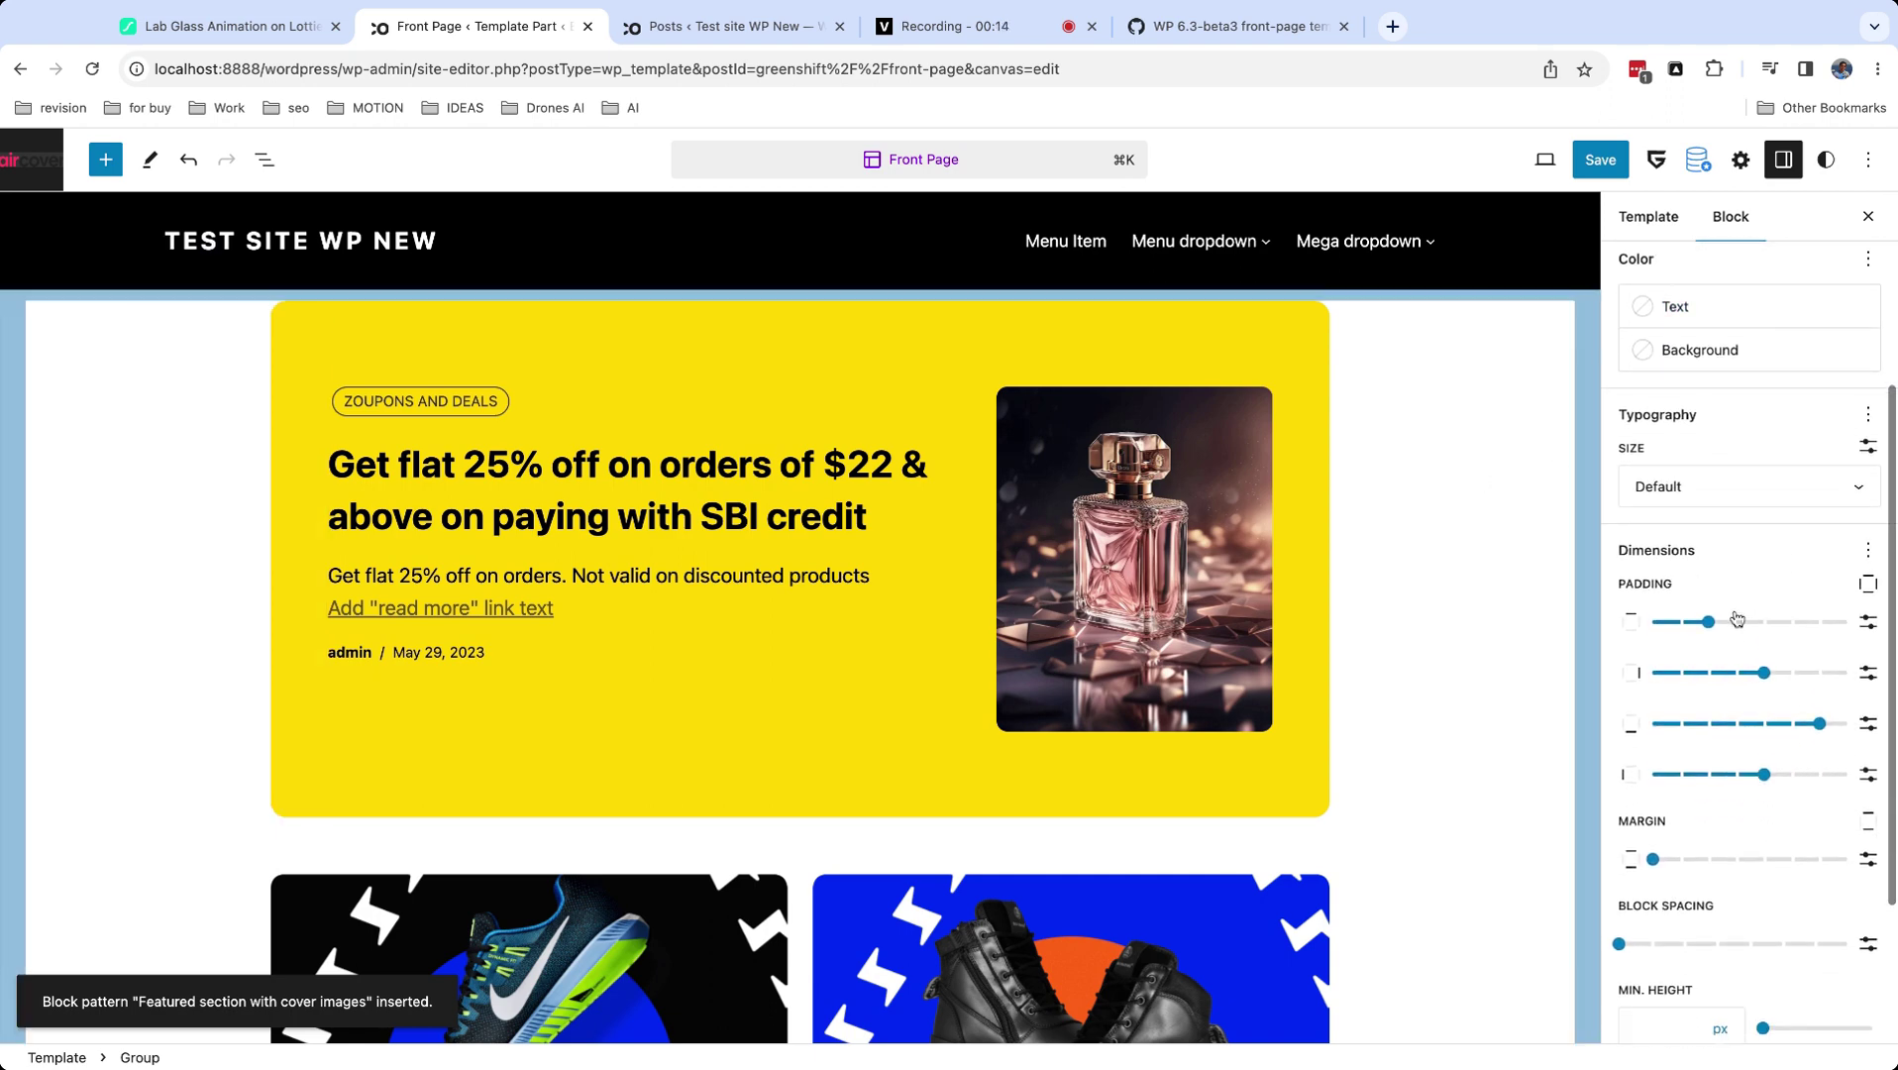
mouse_move(1707, 624)
key("Right")
key("Right")
key("Right")
key("Right")
key("Left")
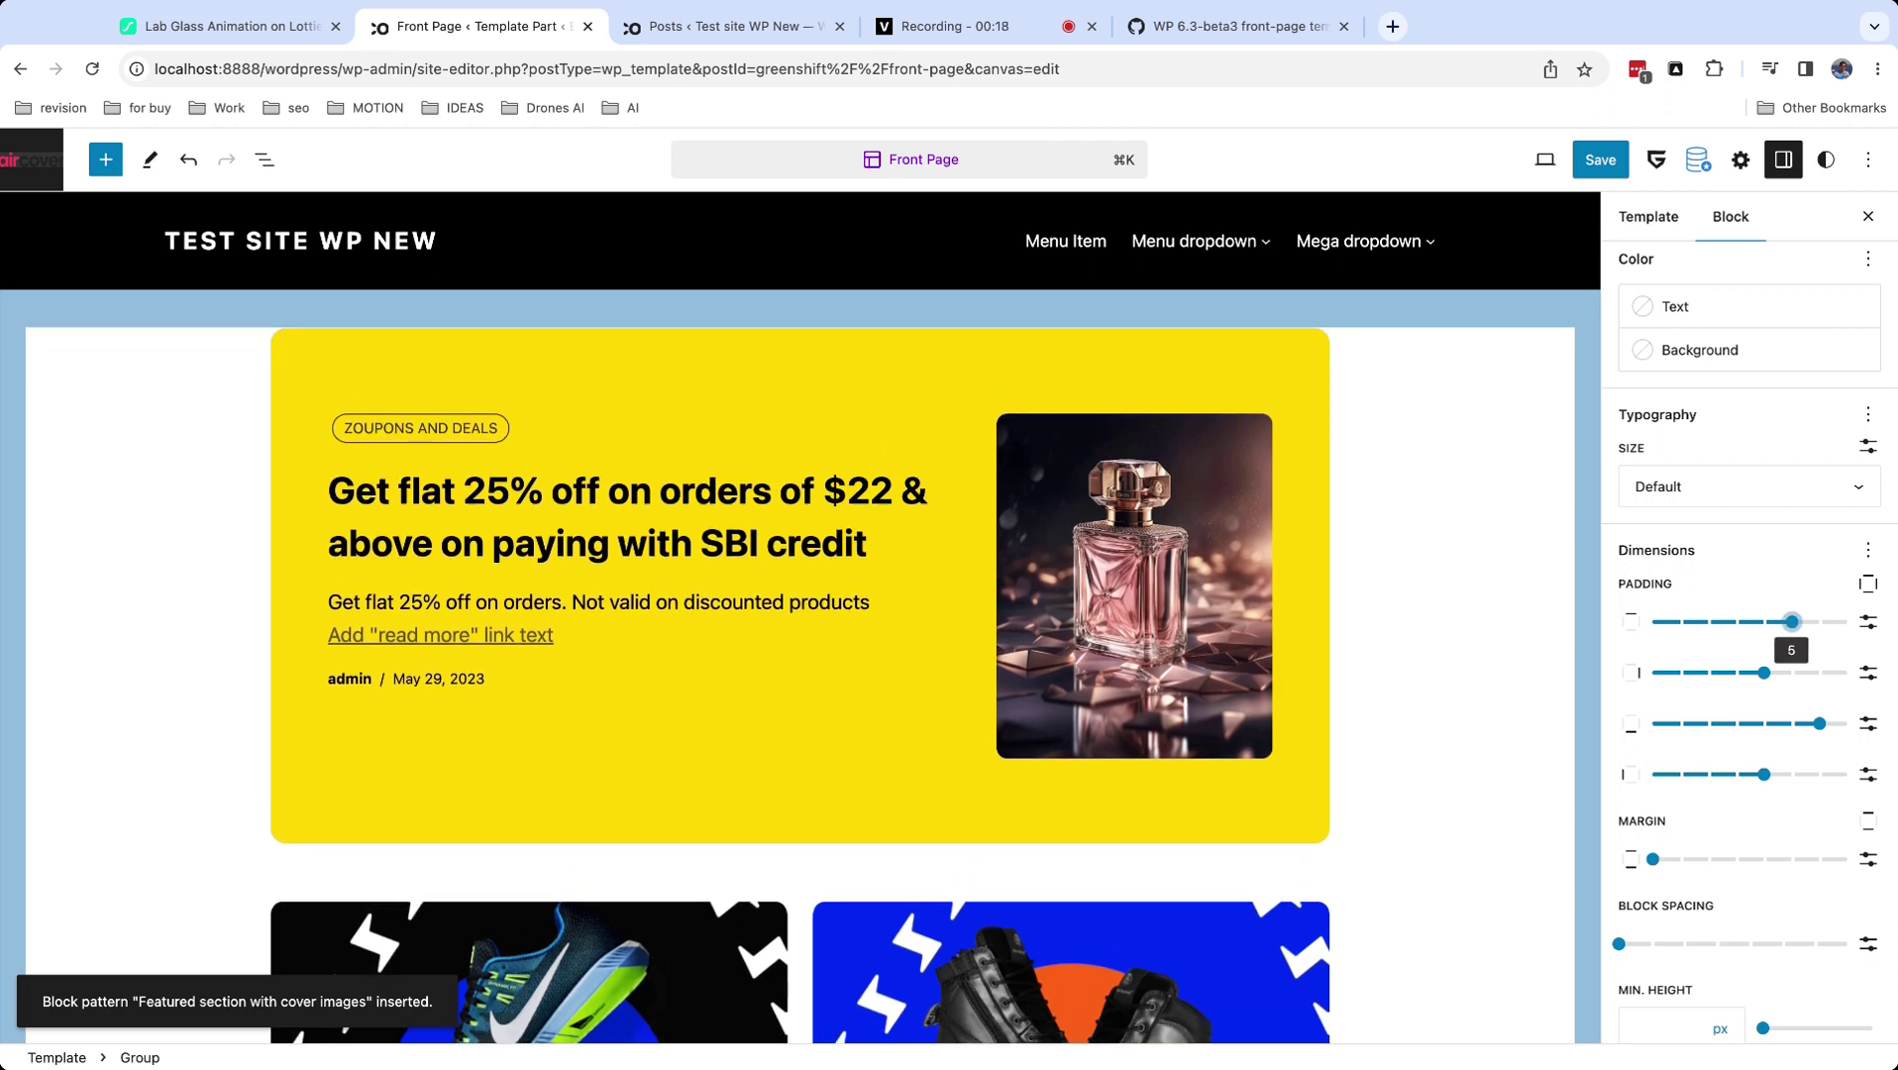
key("Right")
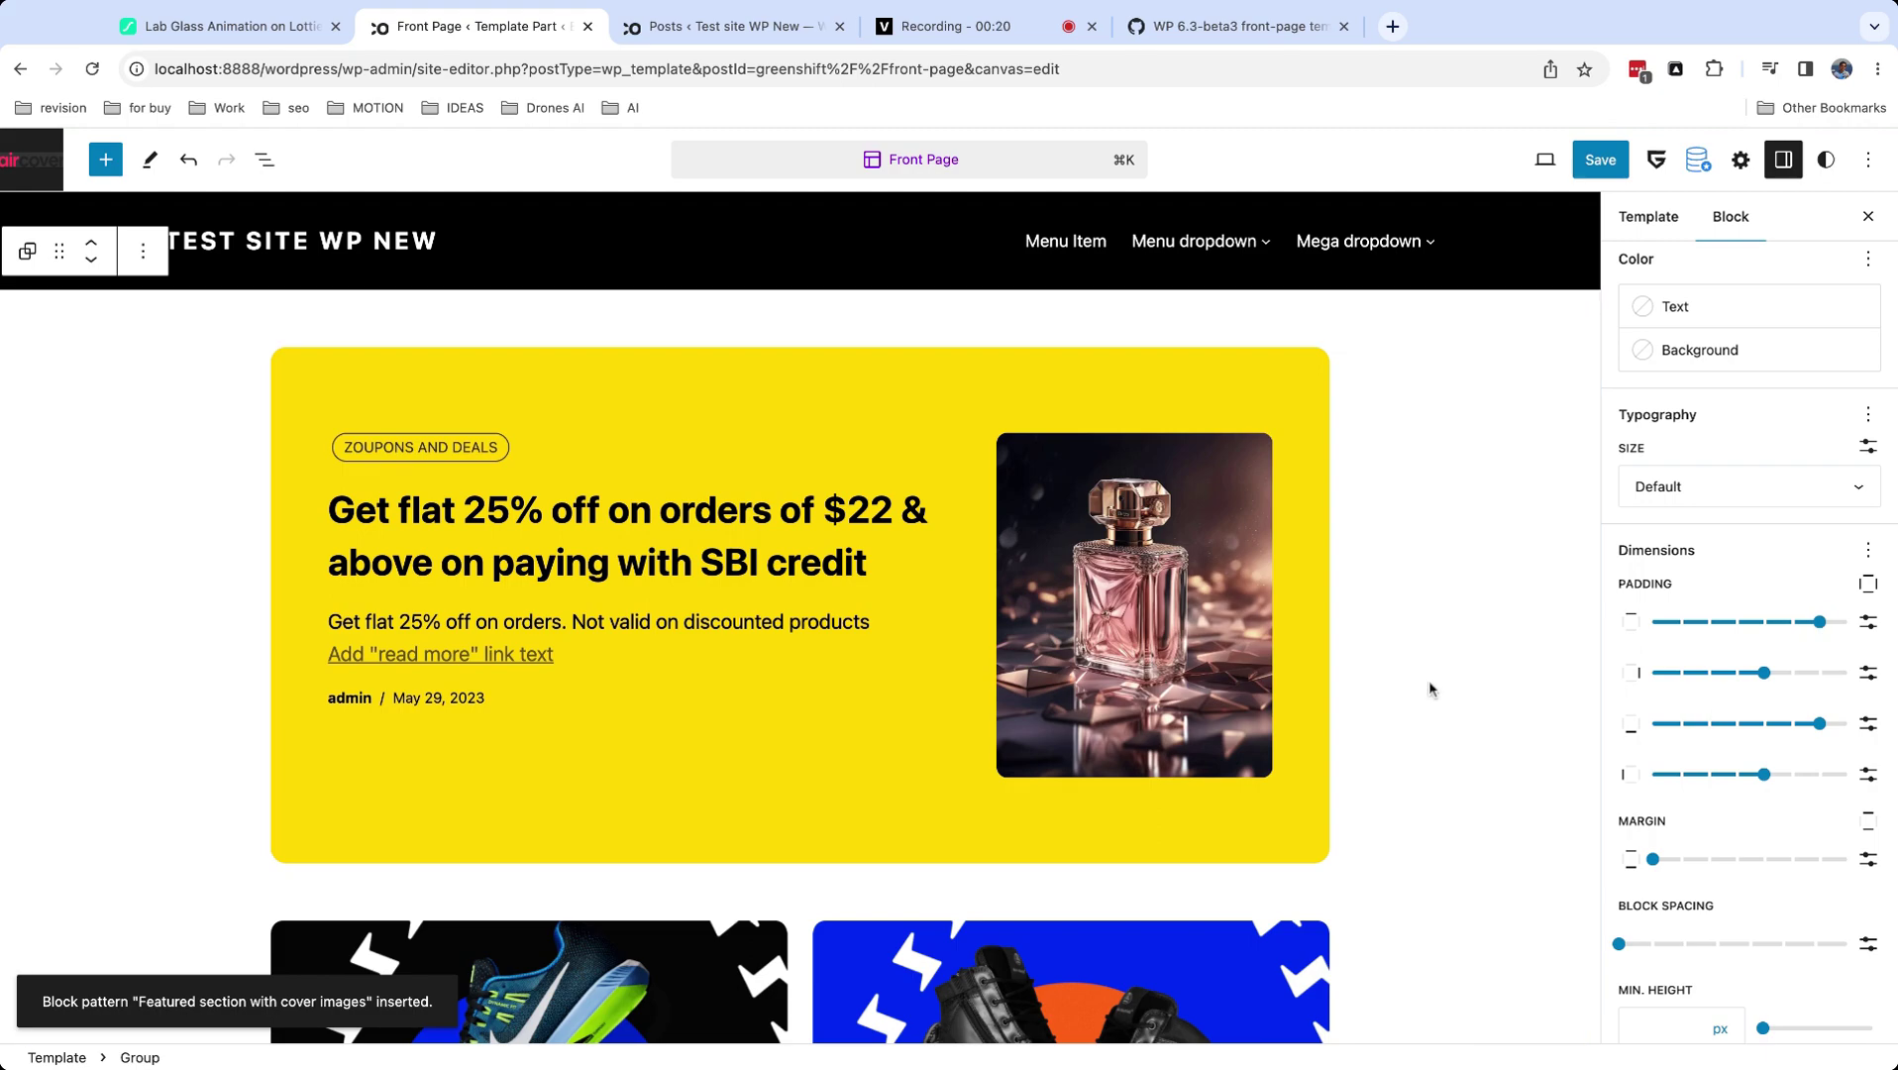
scroll(1429, 688, "down", 15)
scroll(1430, 689, "up", 15)
scroll(1428, 599, "down", 10)
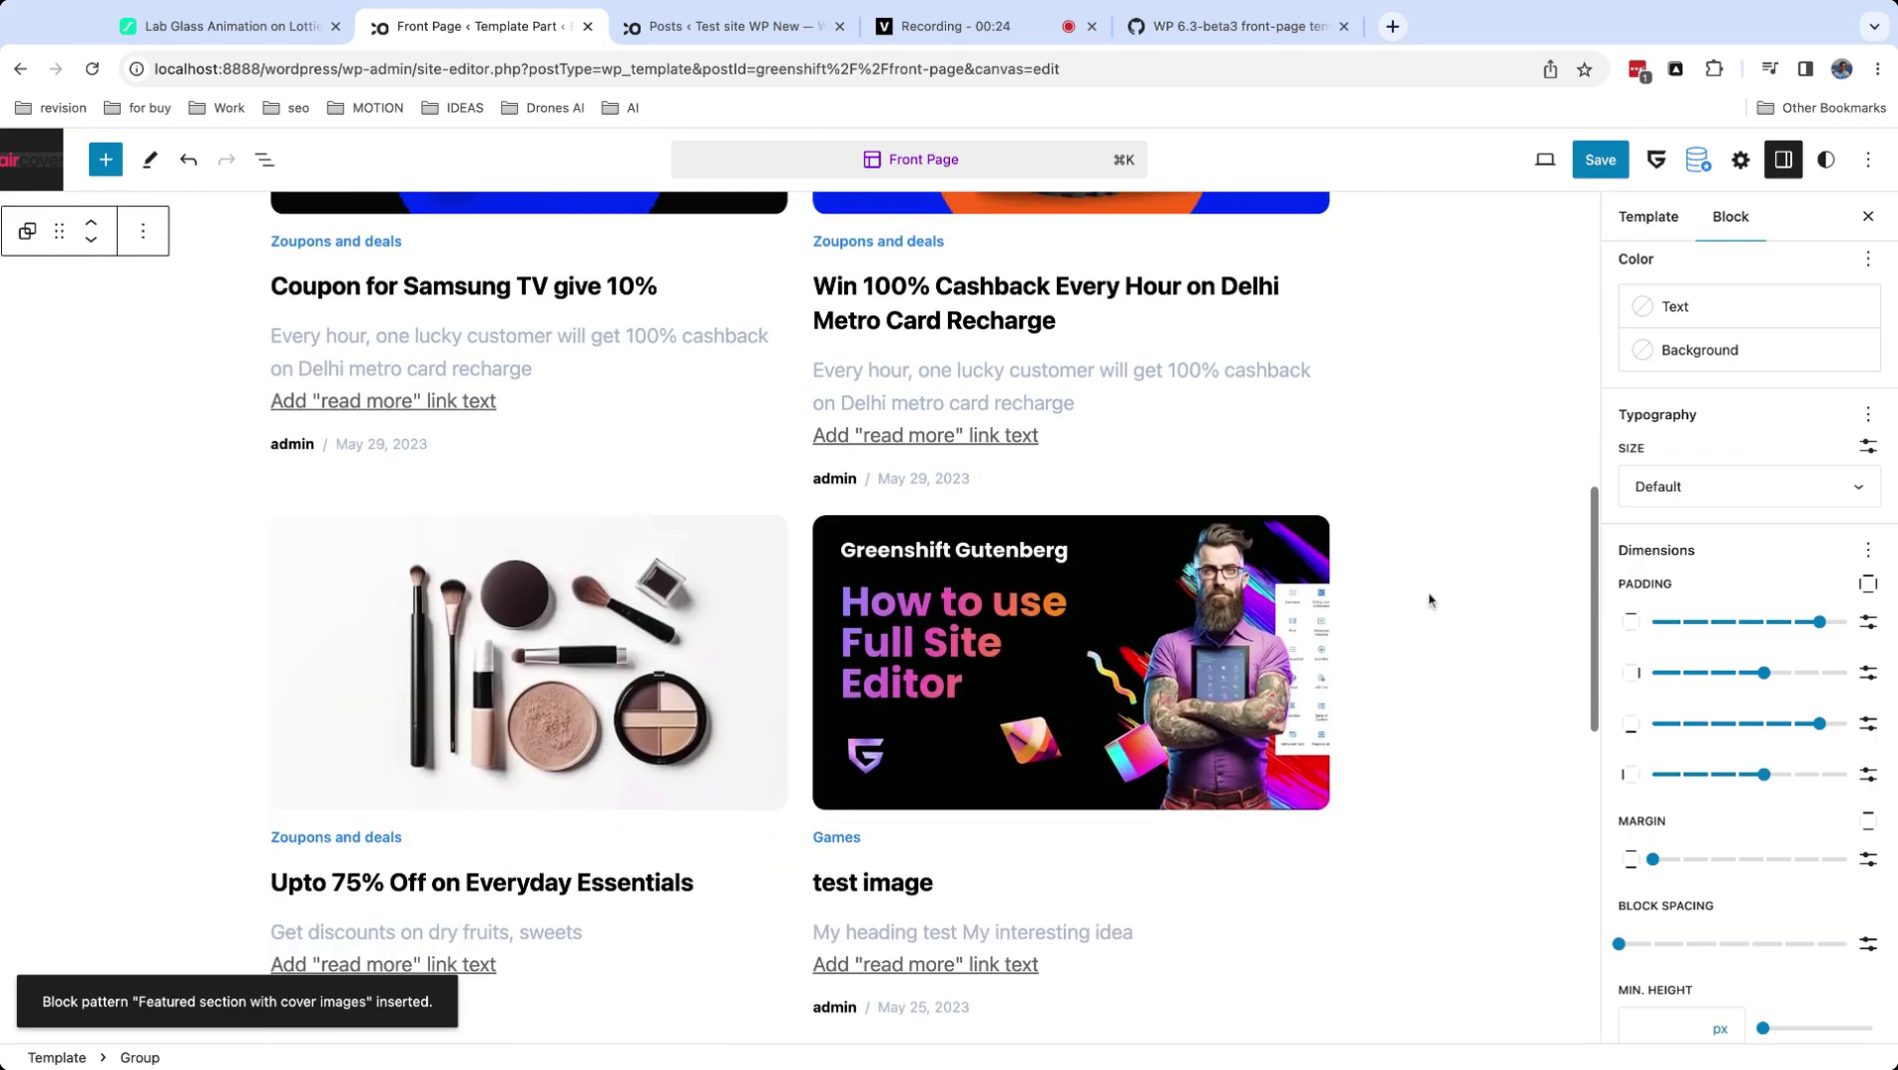
scroll(1430, 599, "down", 5)
scroll(1427, 597, "up", 15)
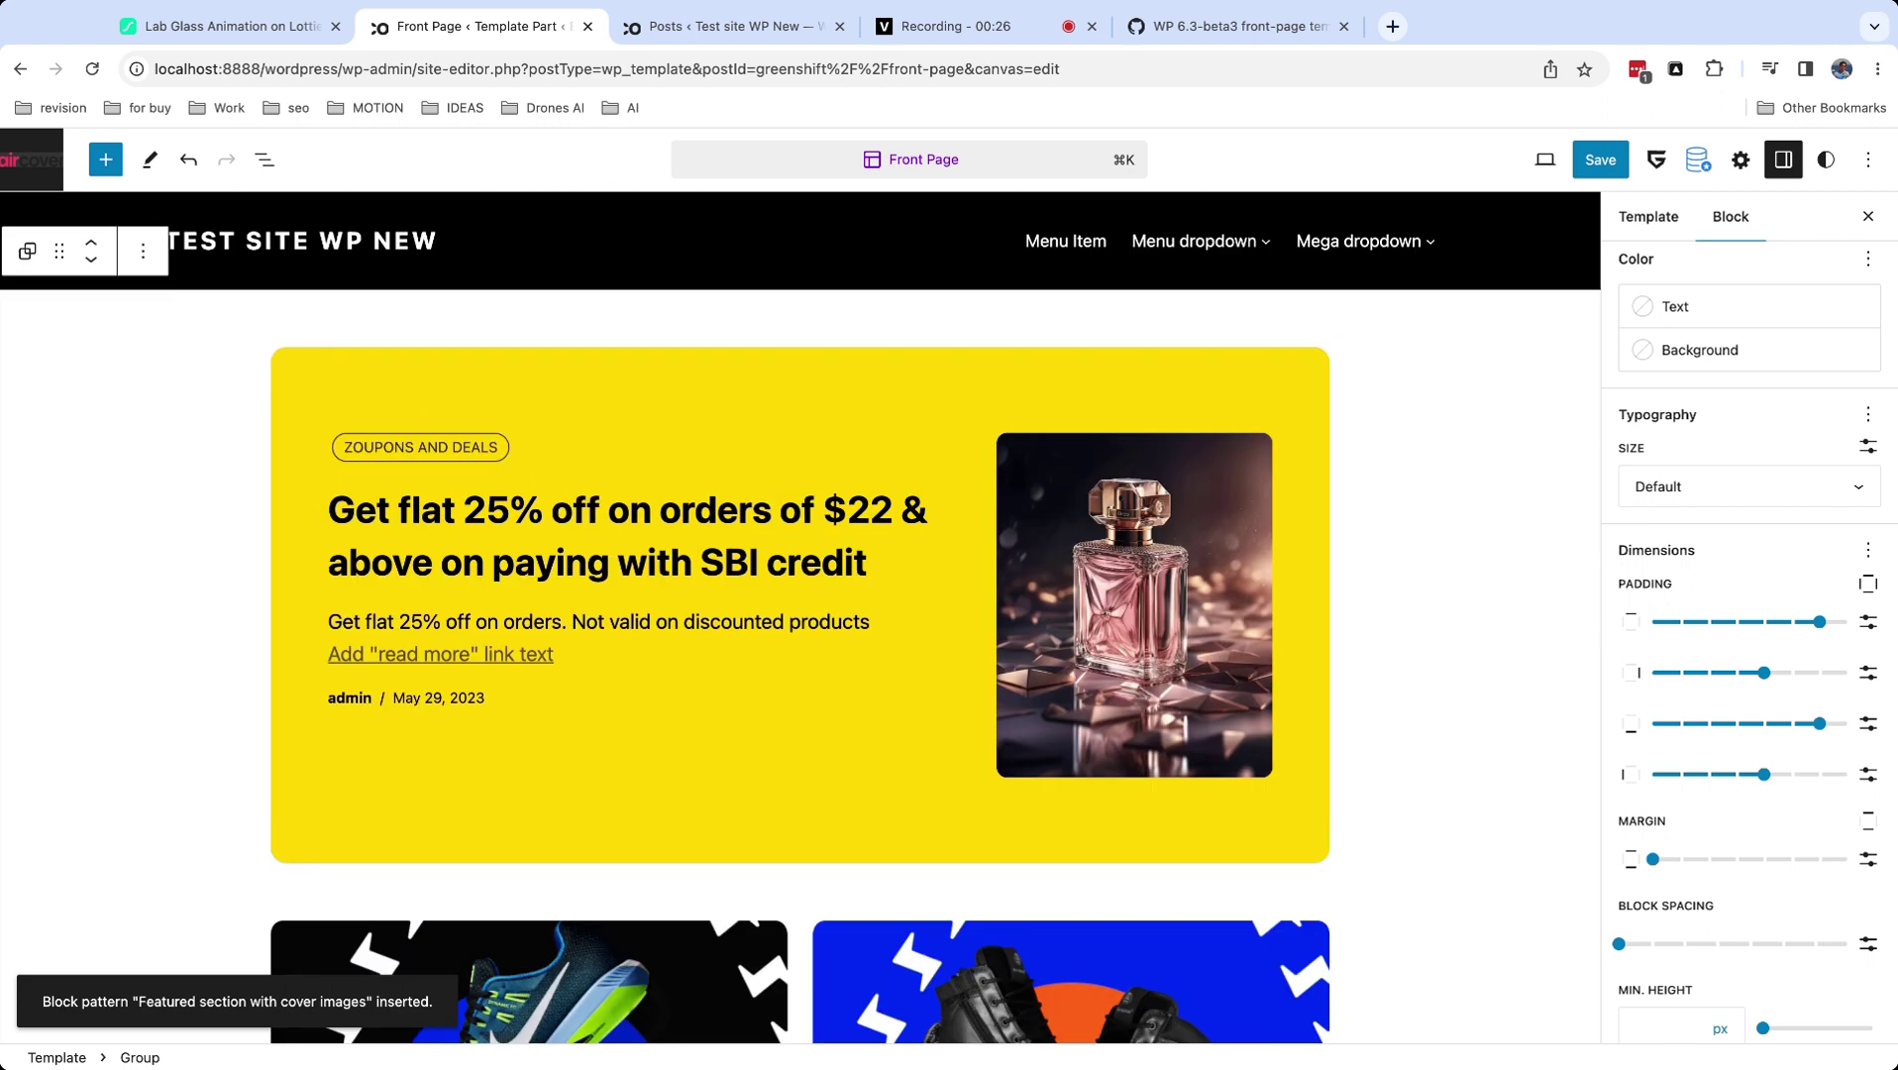
Remove the Query Loop block and add an empty block after the header.
left_click(143, 251)
left_click(201, 827)
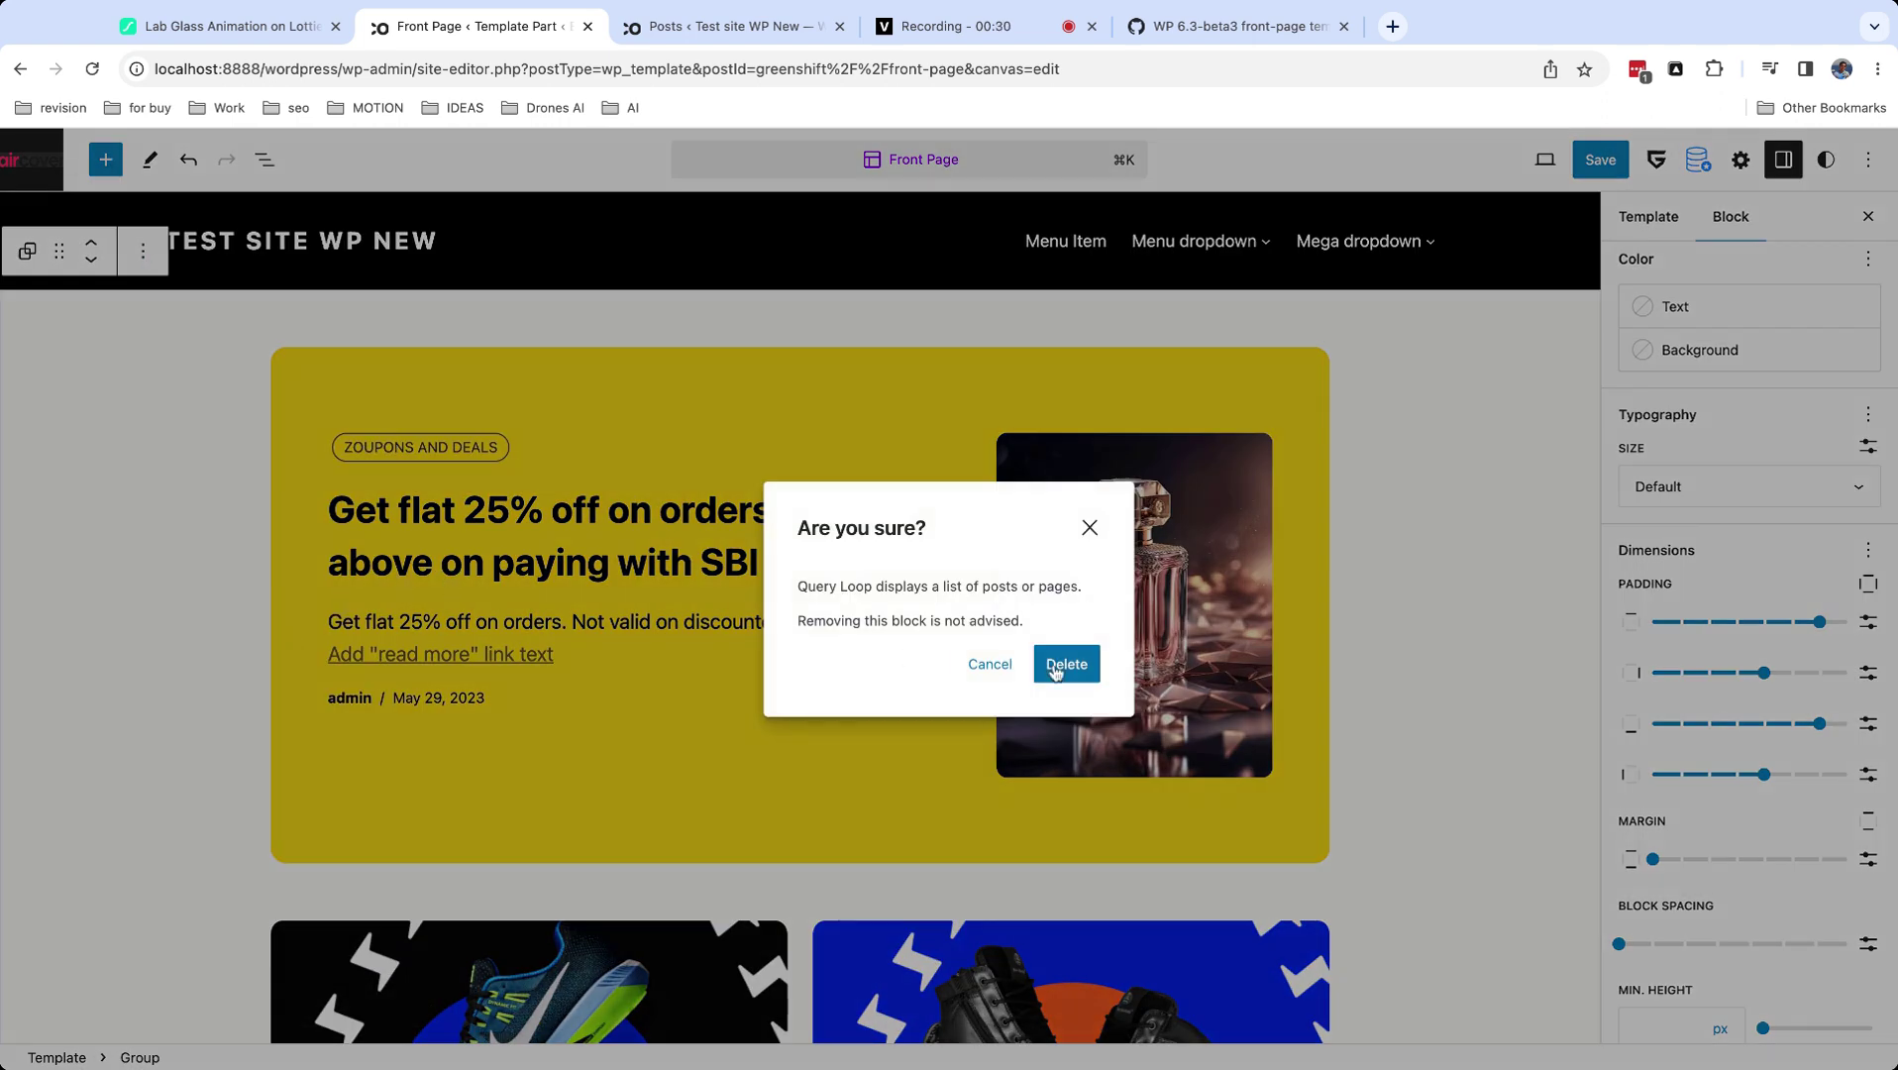
left_click(1050, 665)
left_click(248, 327)
left_click(317, 508)
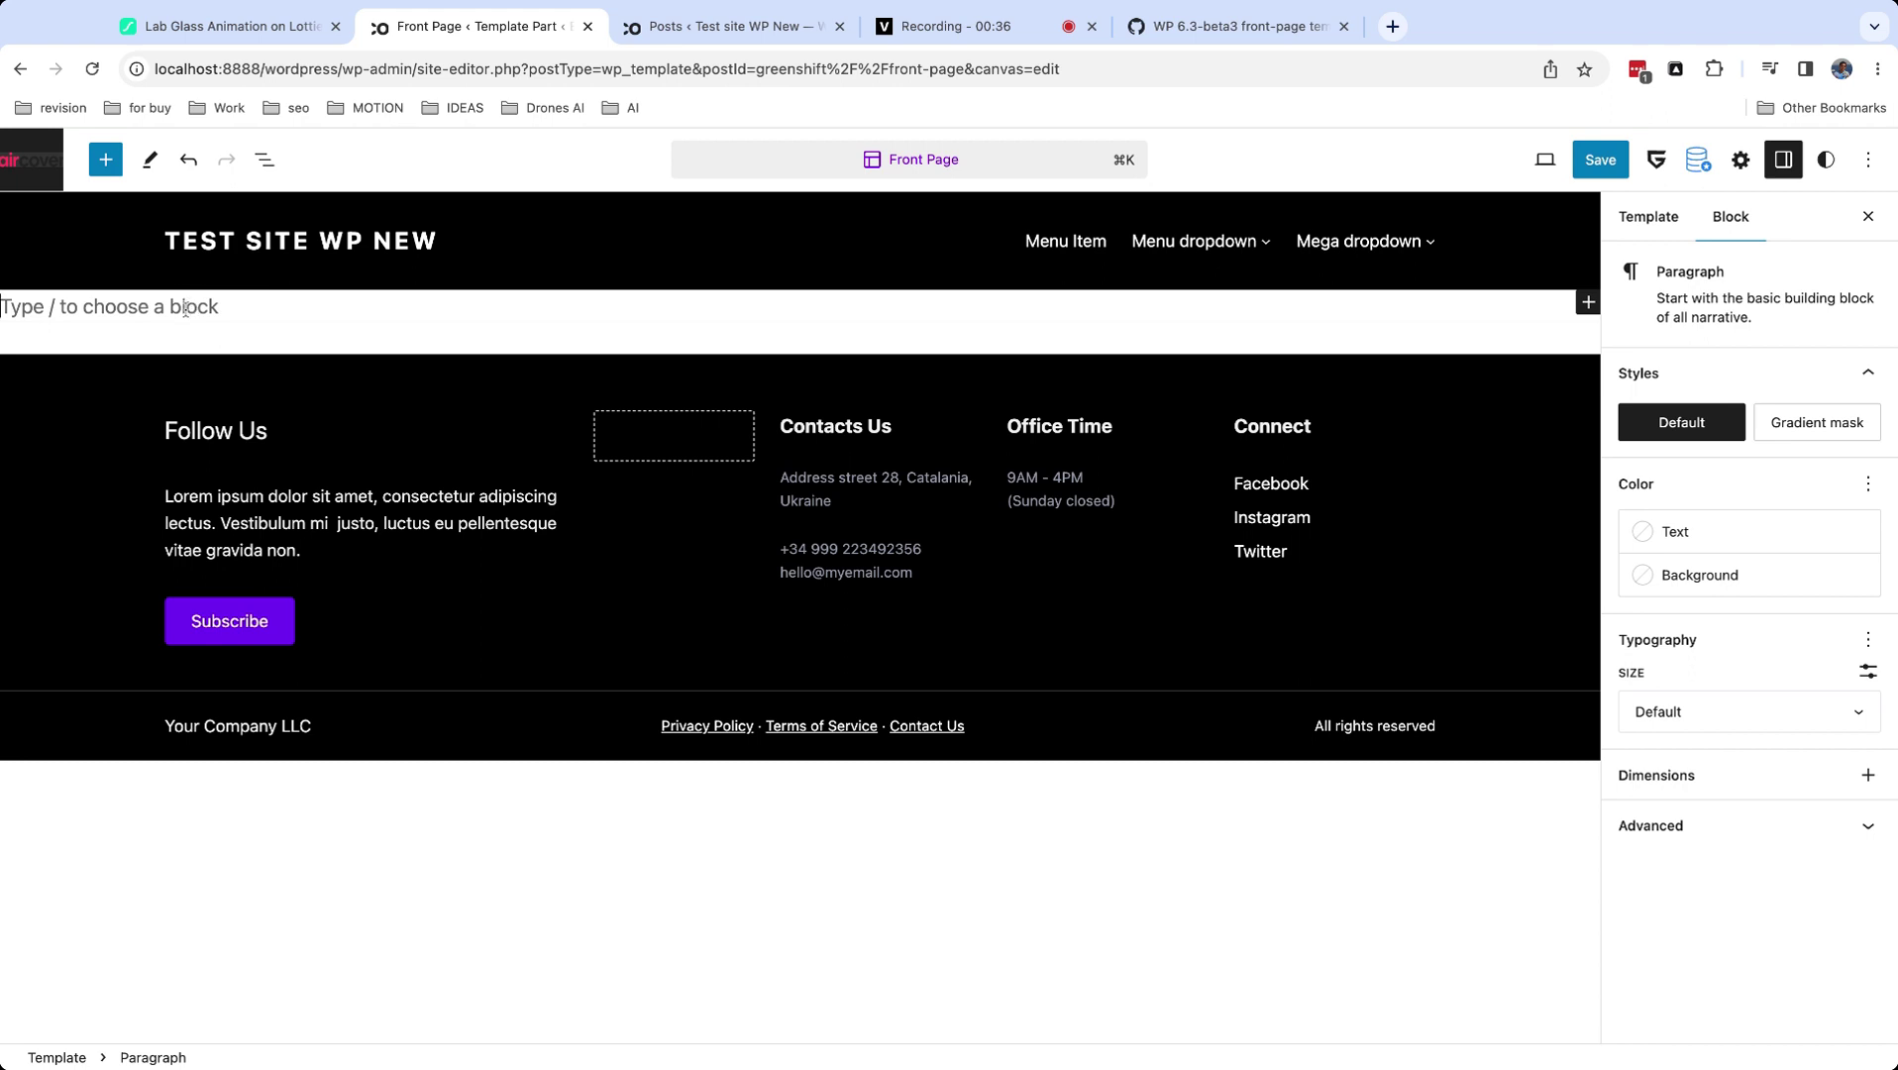
Turn the empty block into a one-column Row and search for Advanced Heading inside it.
type("/row")
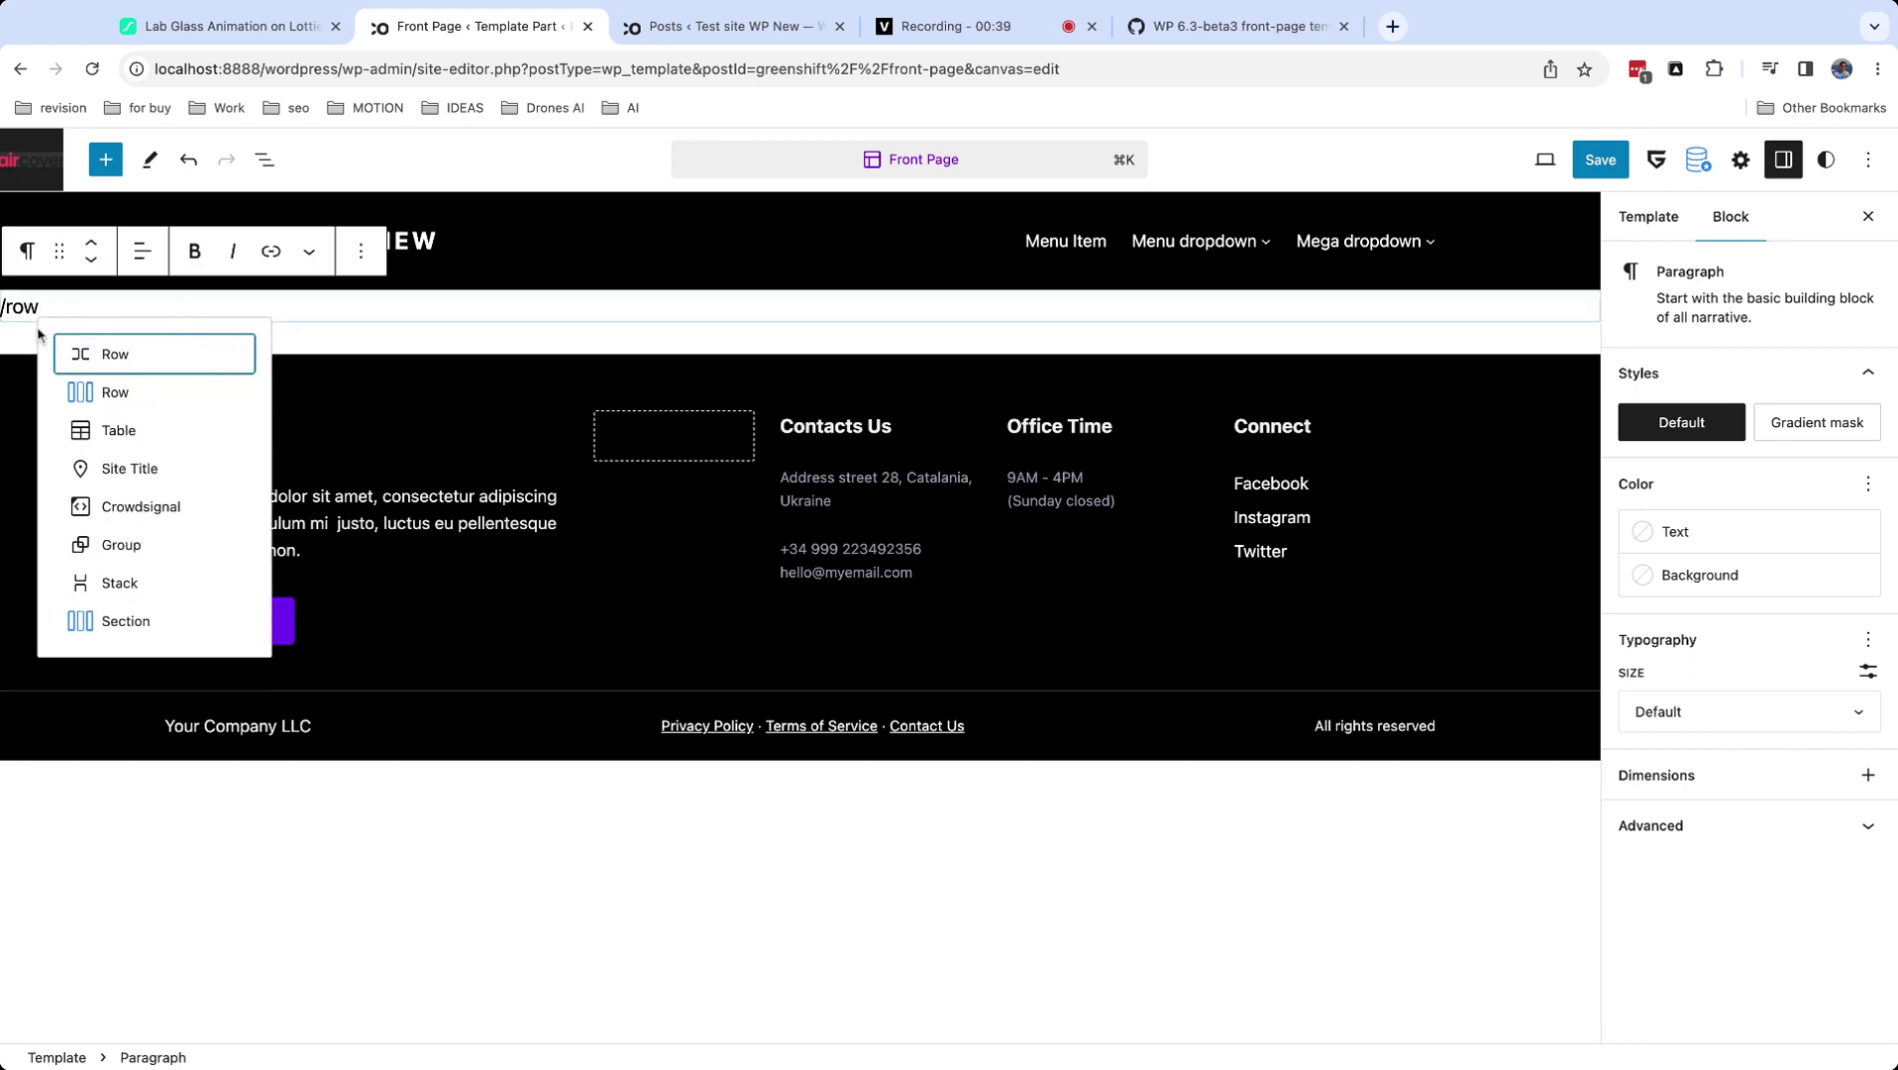
left_click(117, 394)
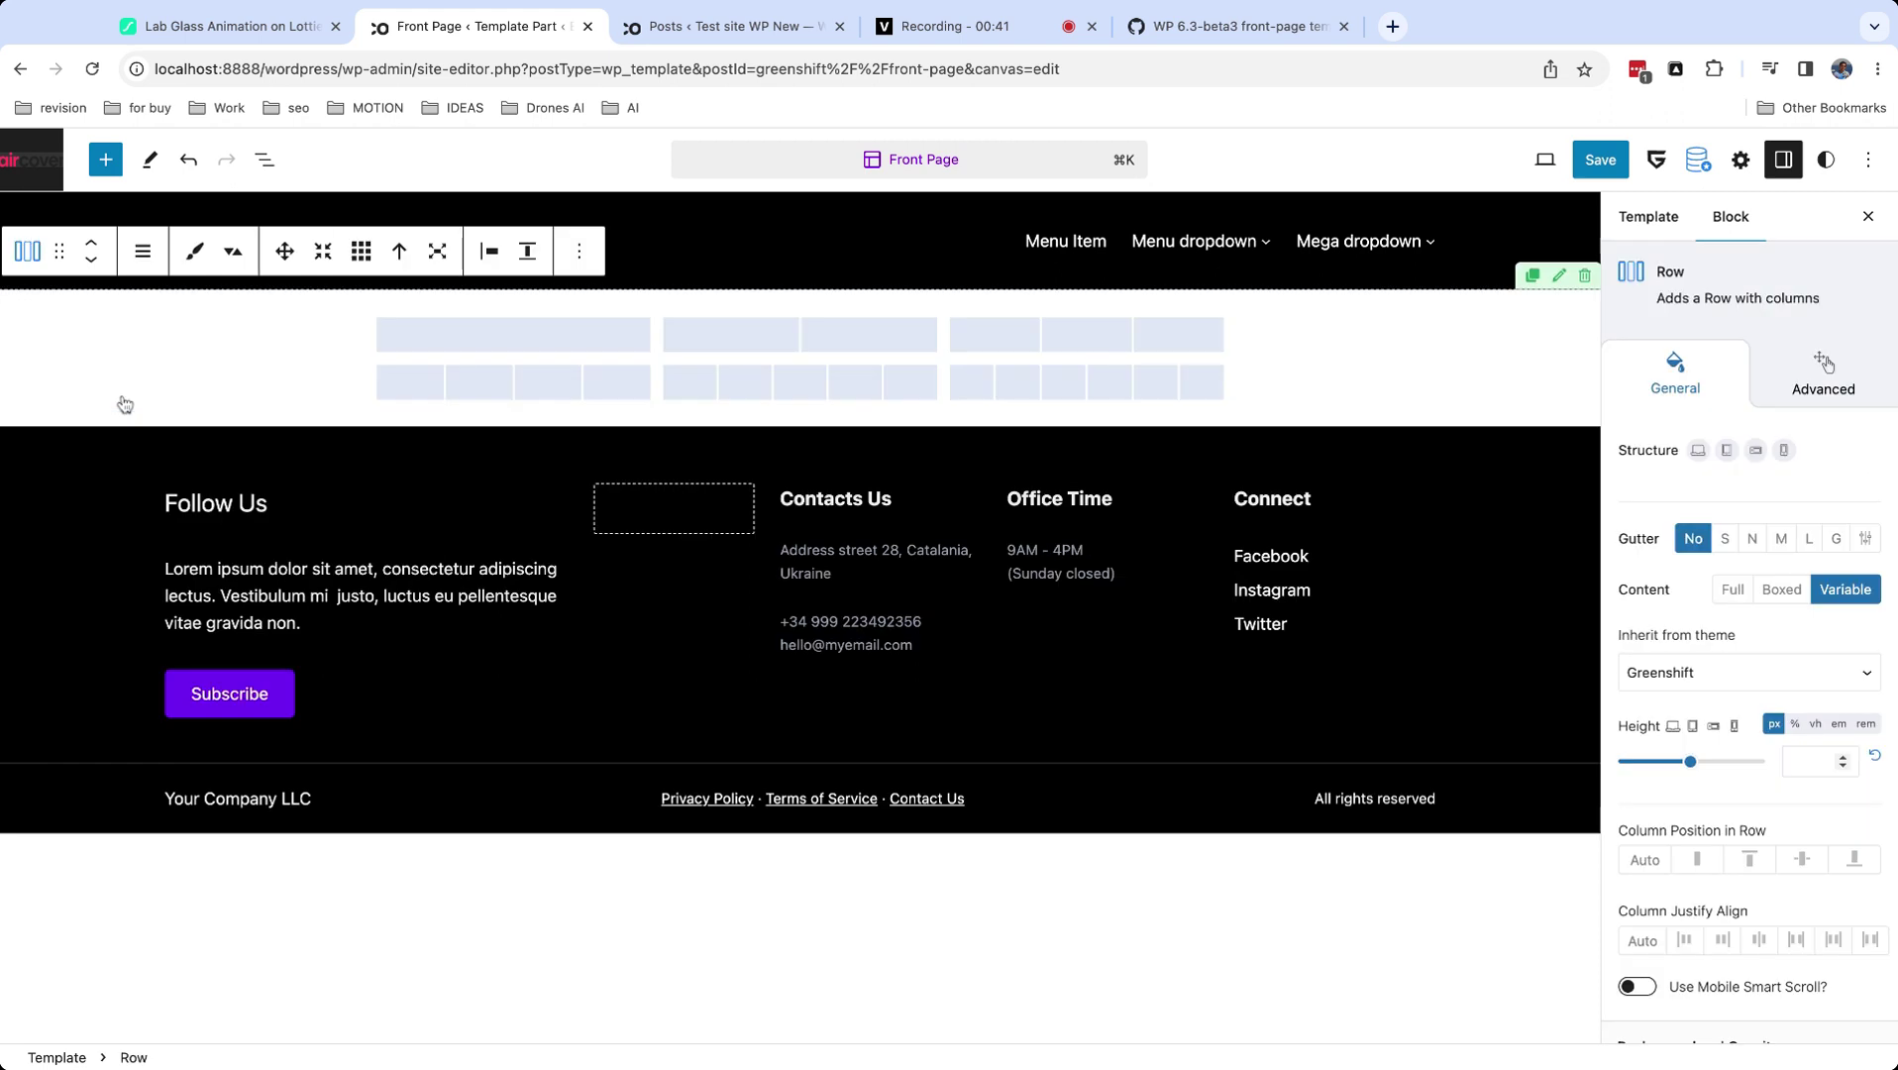
left_click(568, 347)
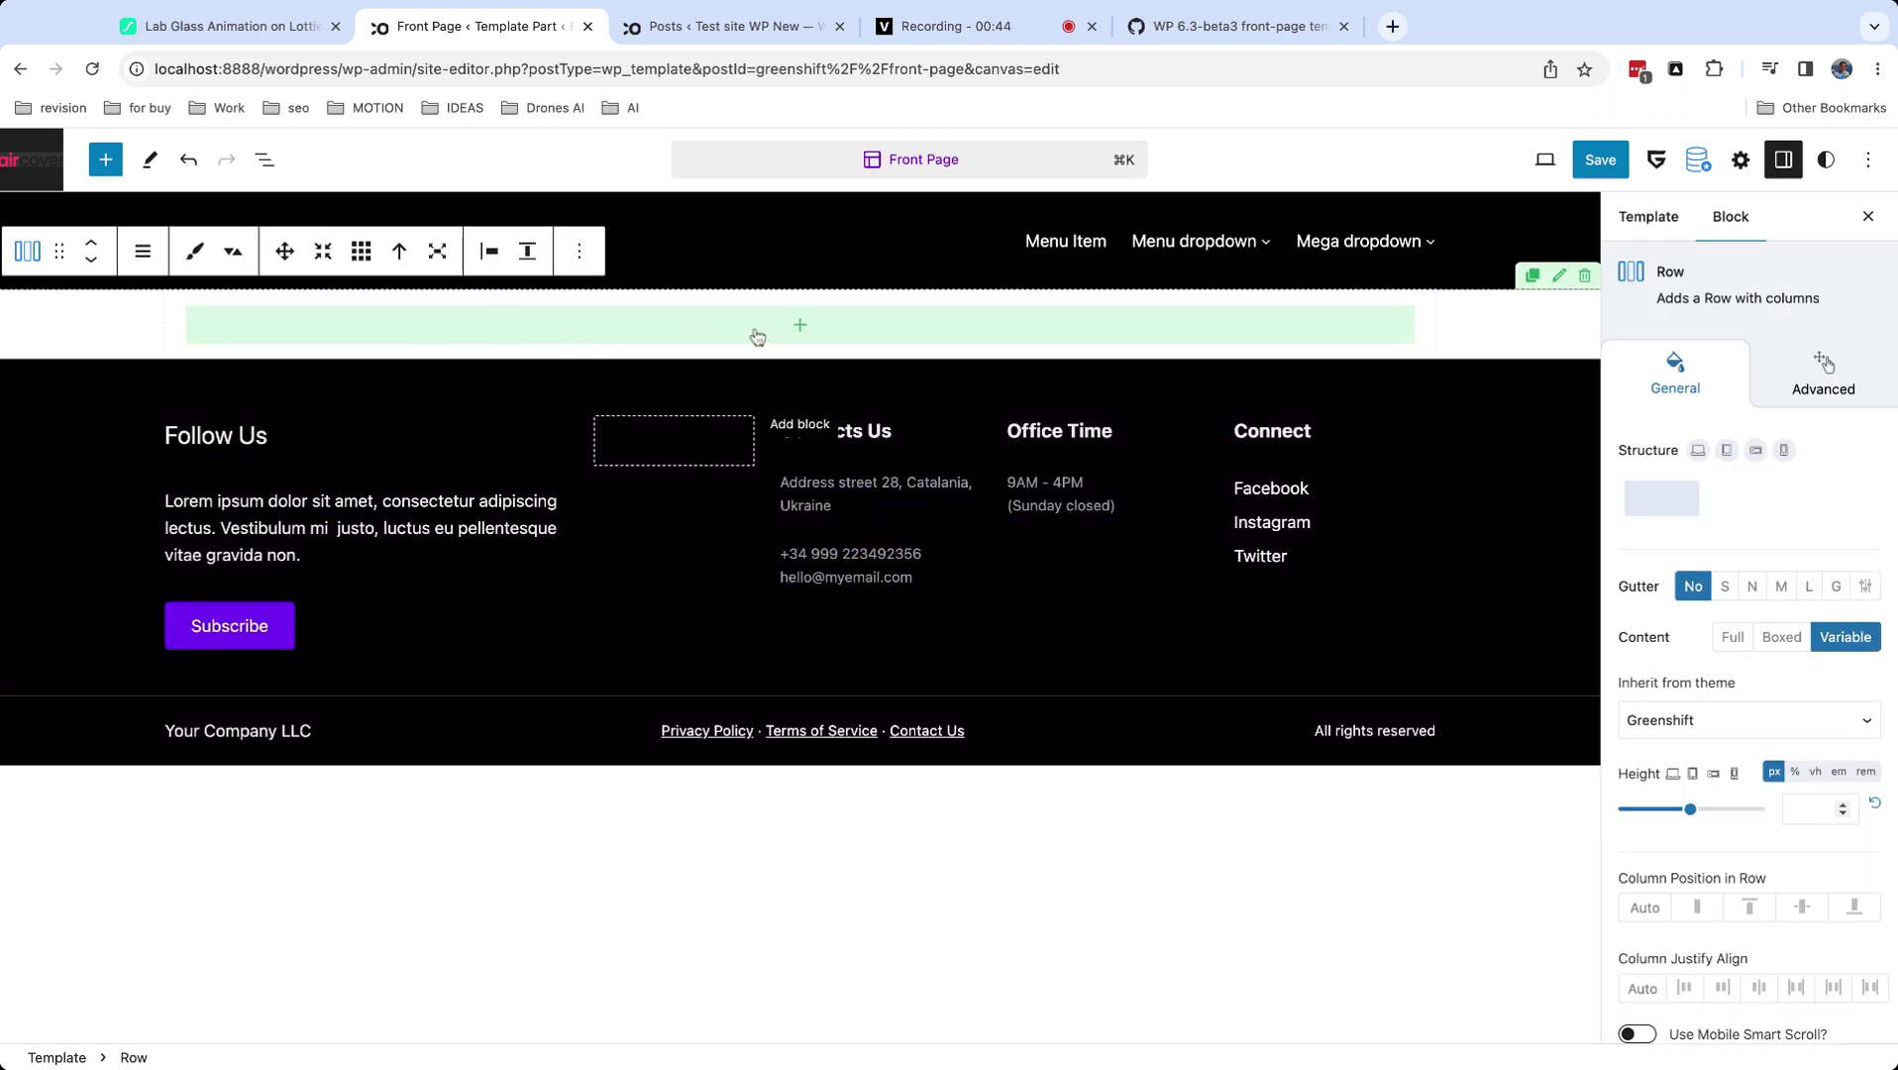
left_click(904, 332)
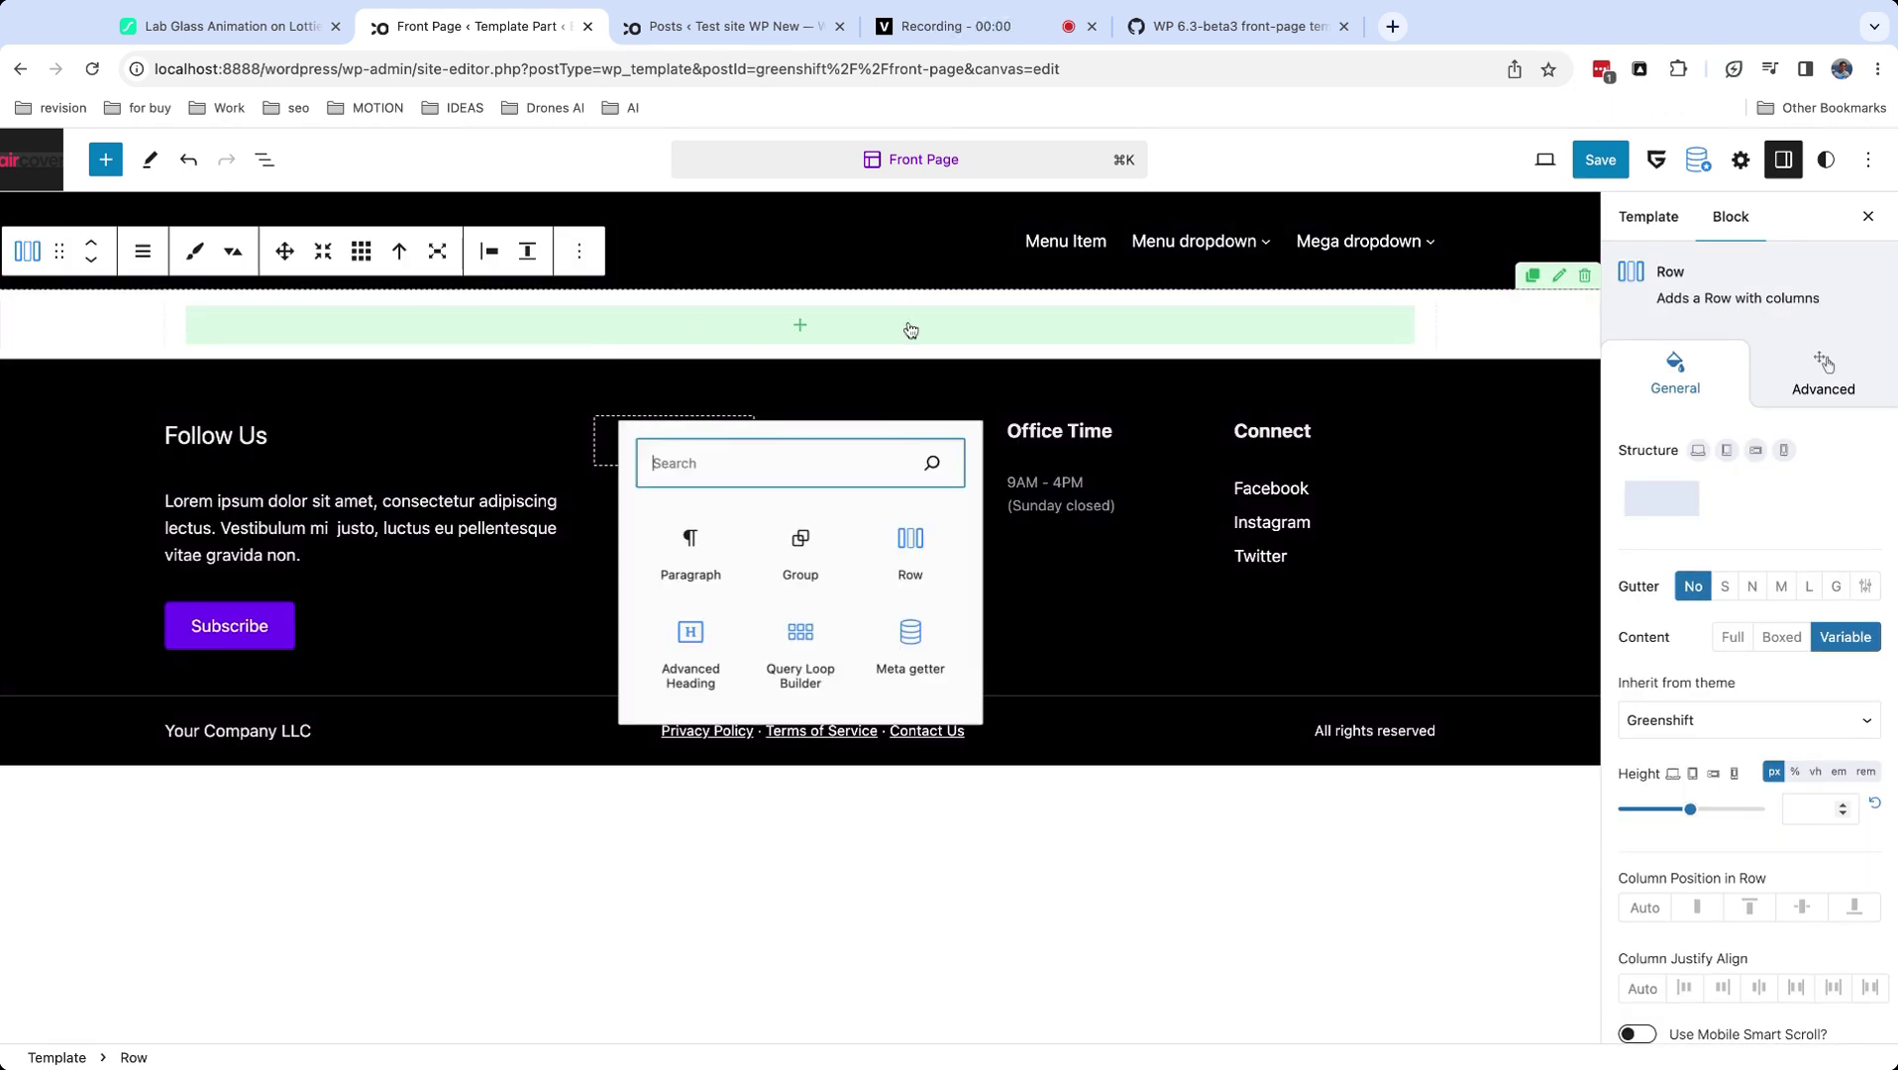
type("adva")
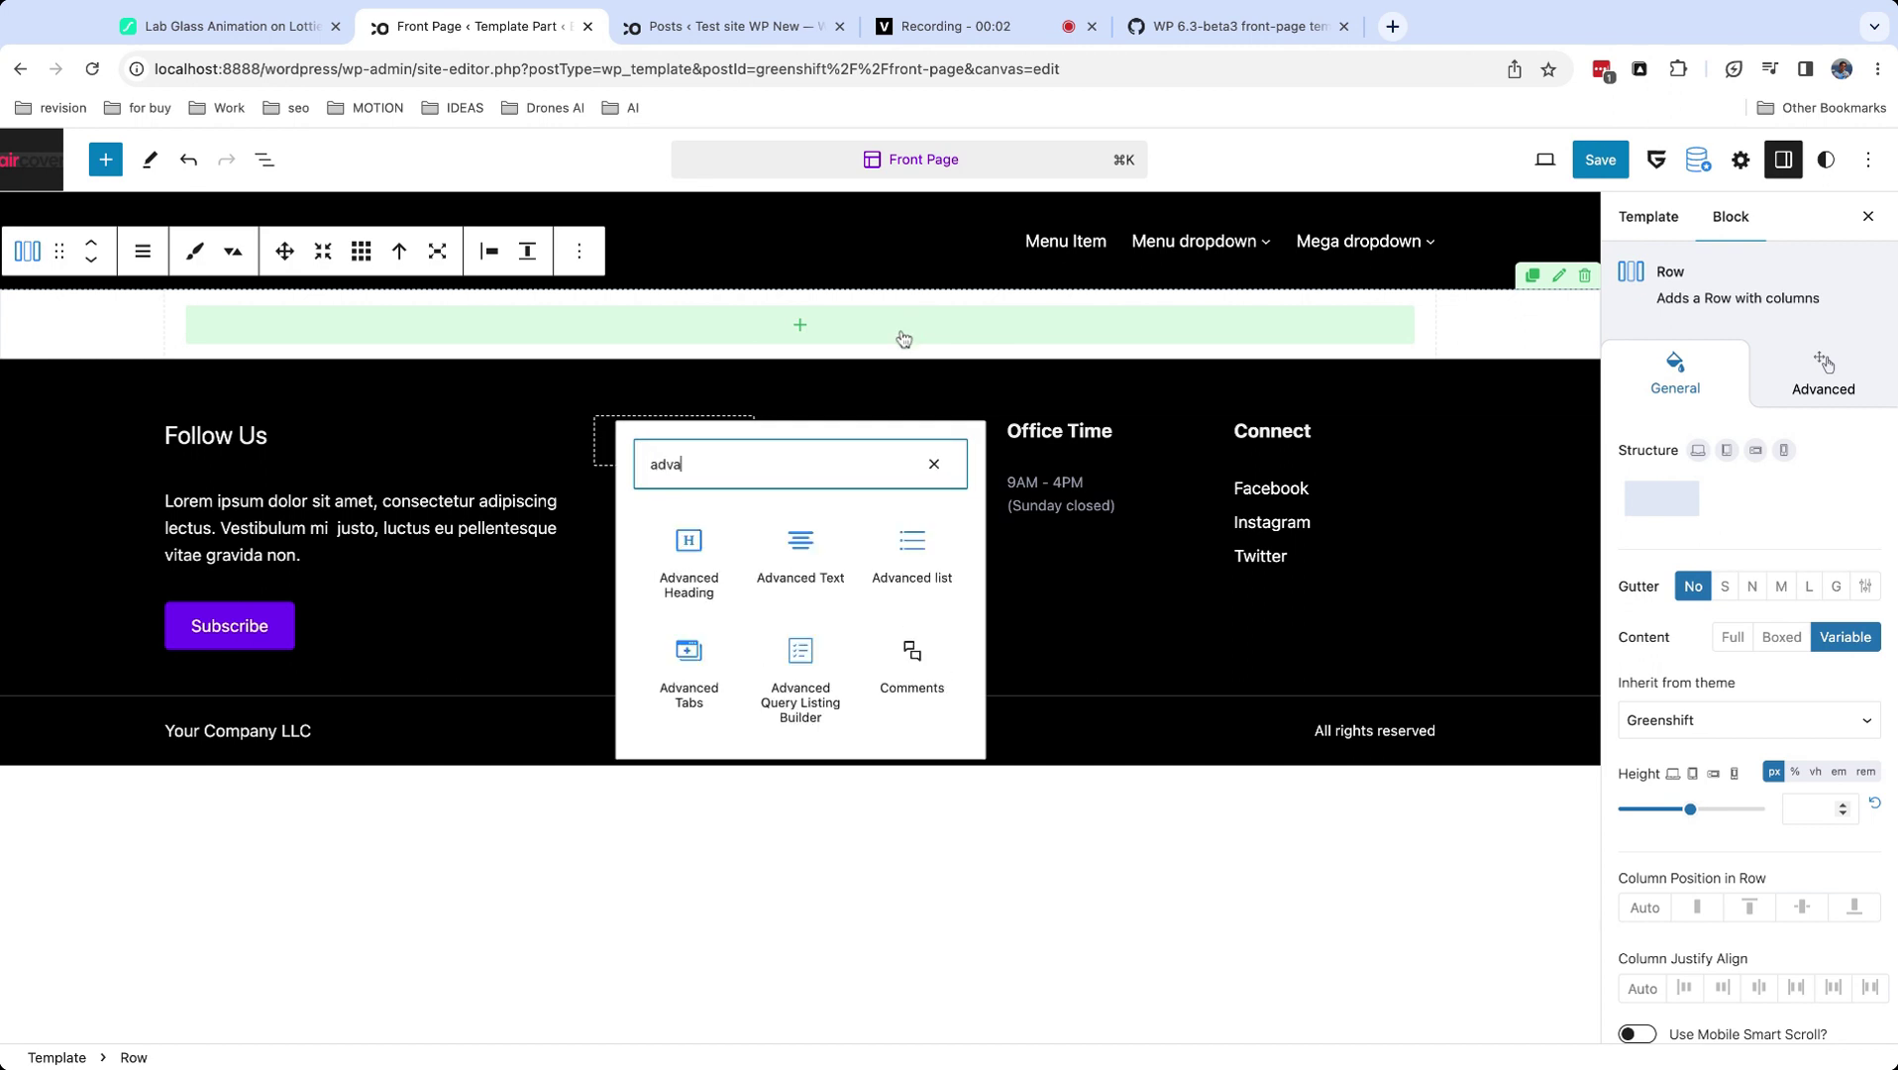
Insert an Advanced Heading into the column and select its parent Row.
left_click(702, 542)
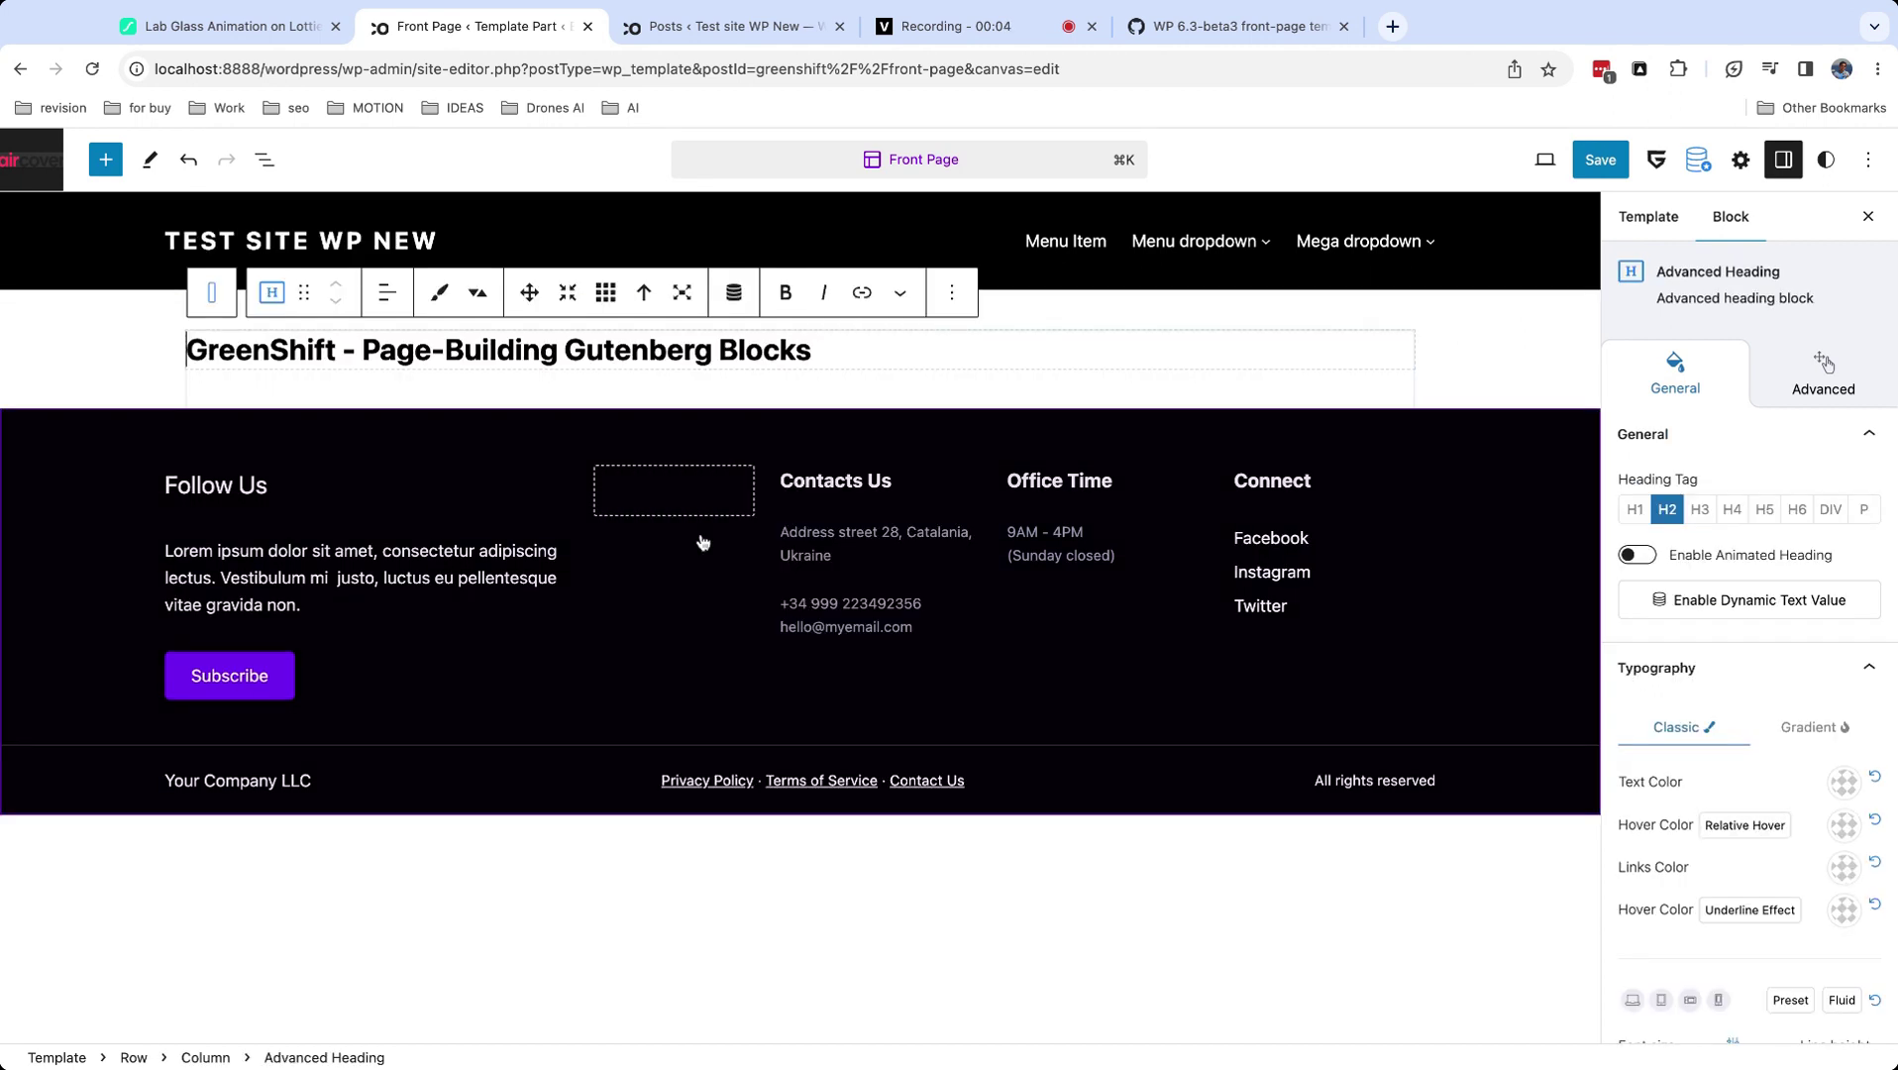
left_click(218, 303)
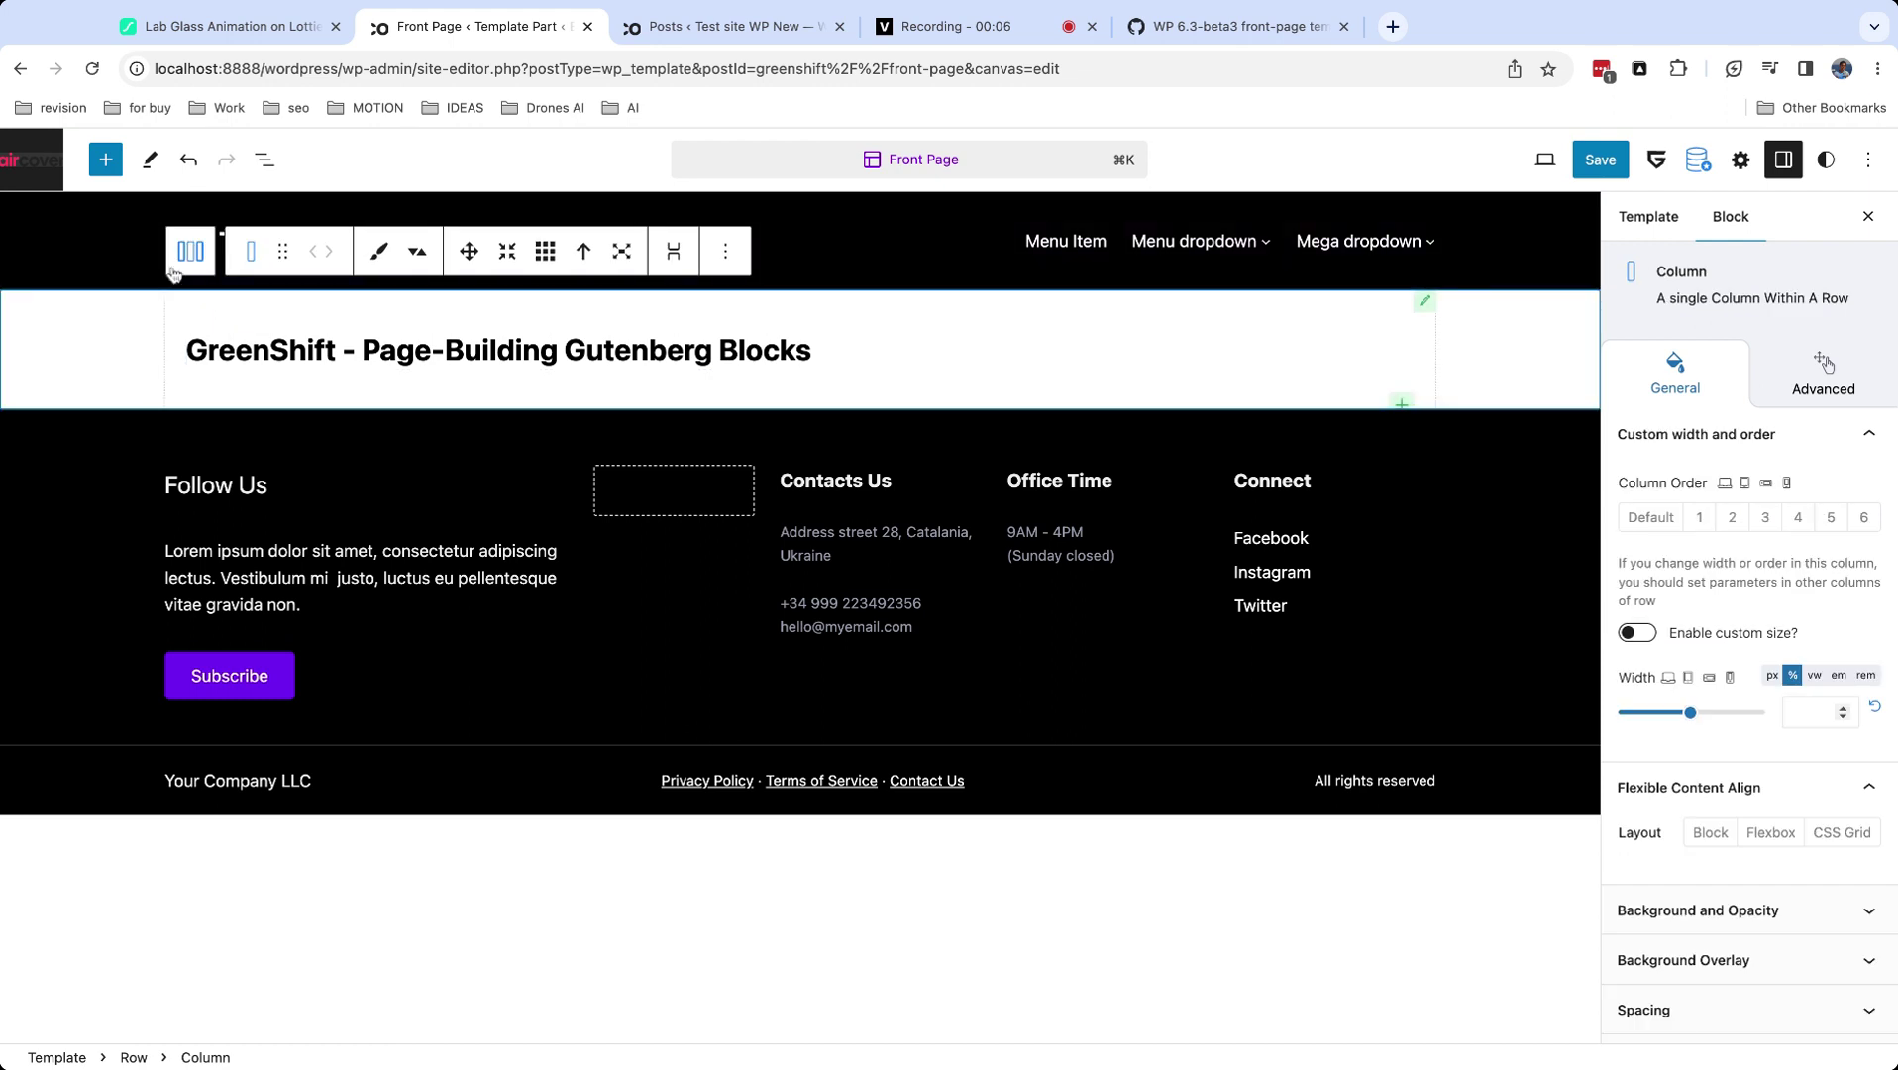
left_click(189, 250)
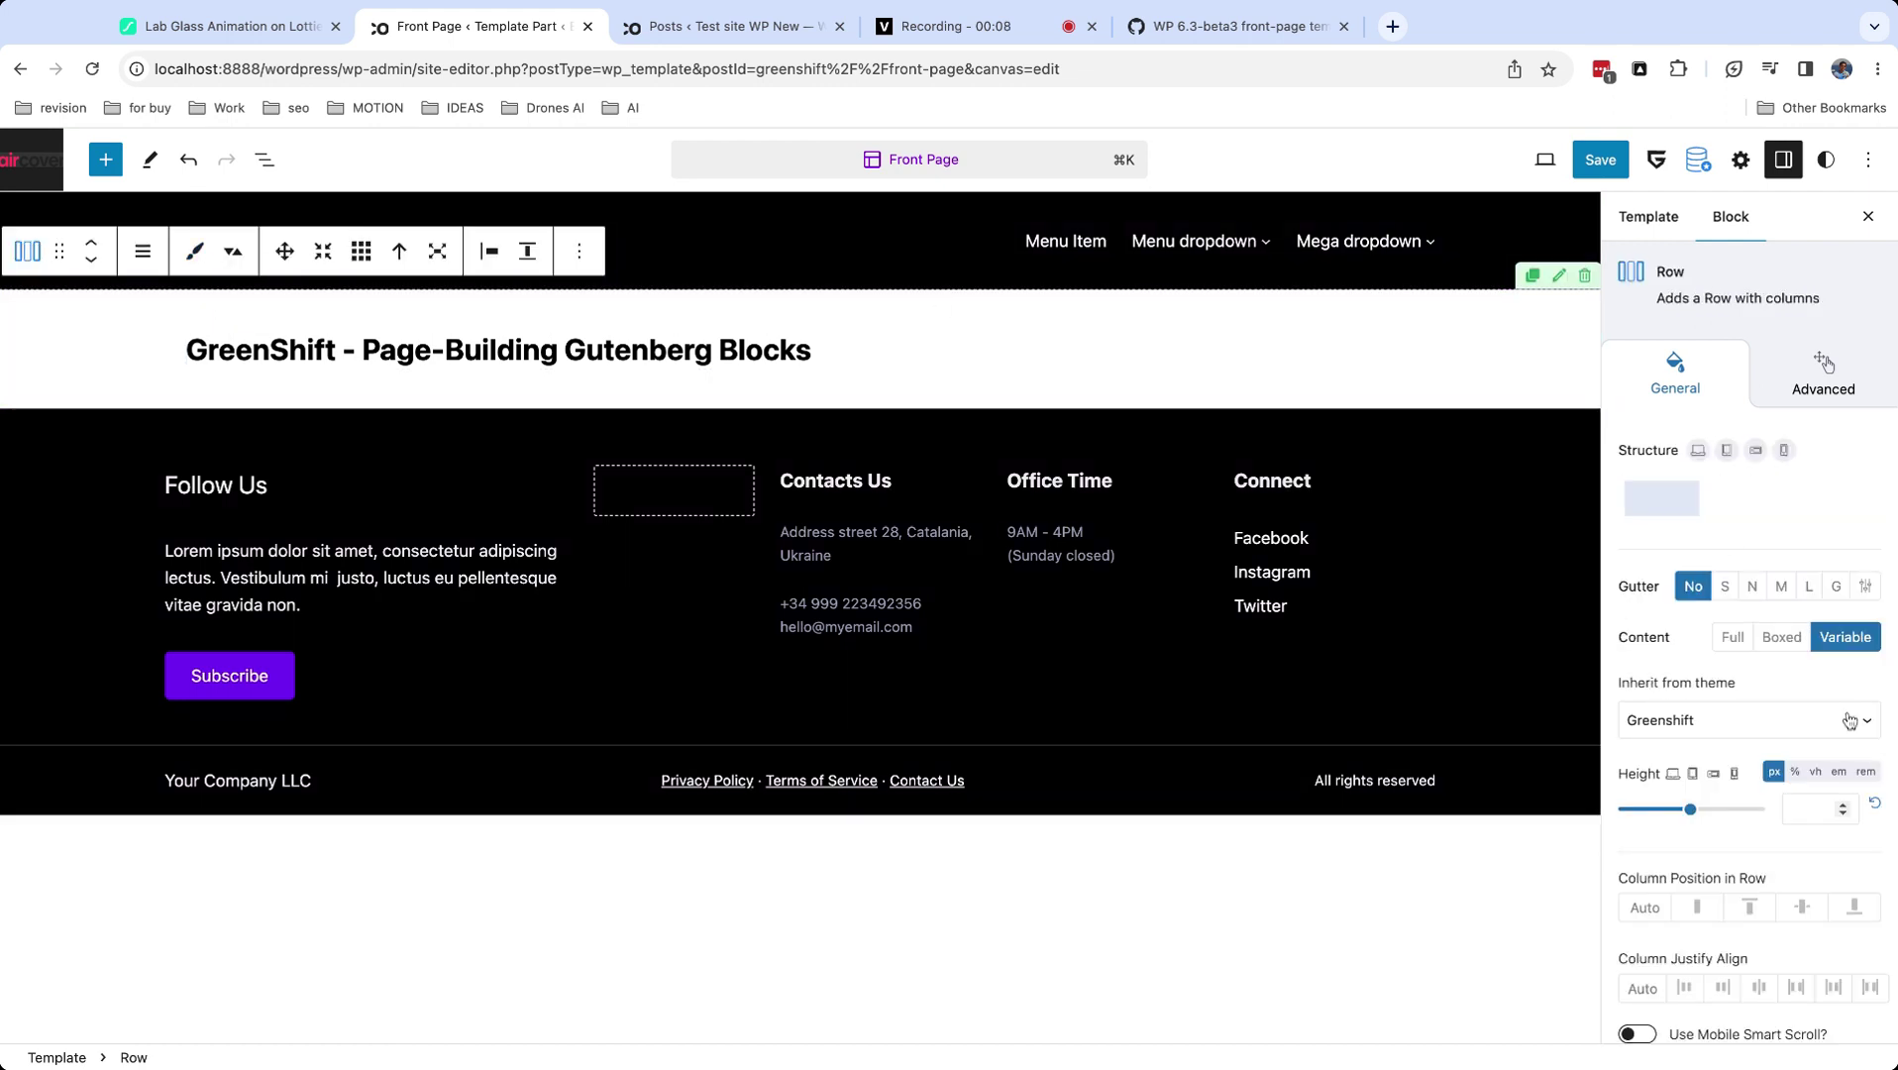
Set the Row's background colour to red (FF0000).
scroll(1849, 720, "down", 5)
left_click(1783, 681)
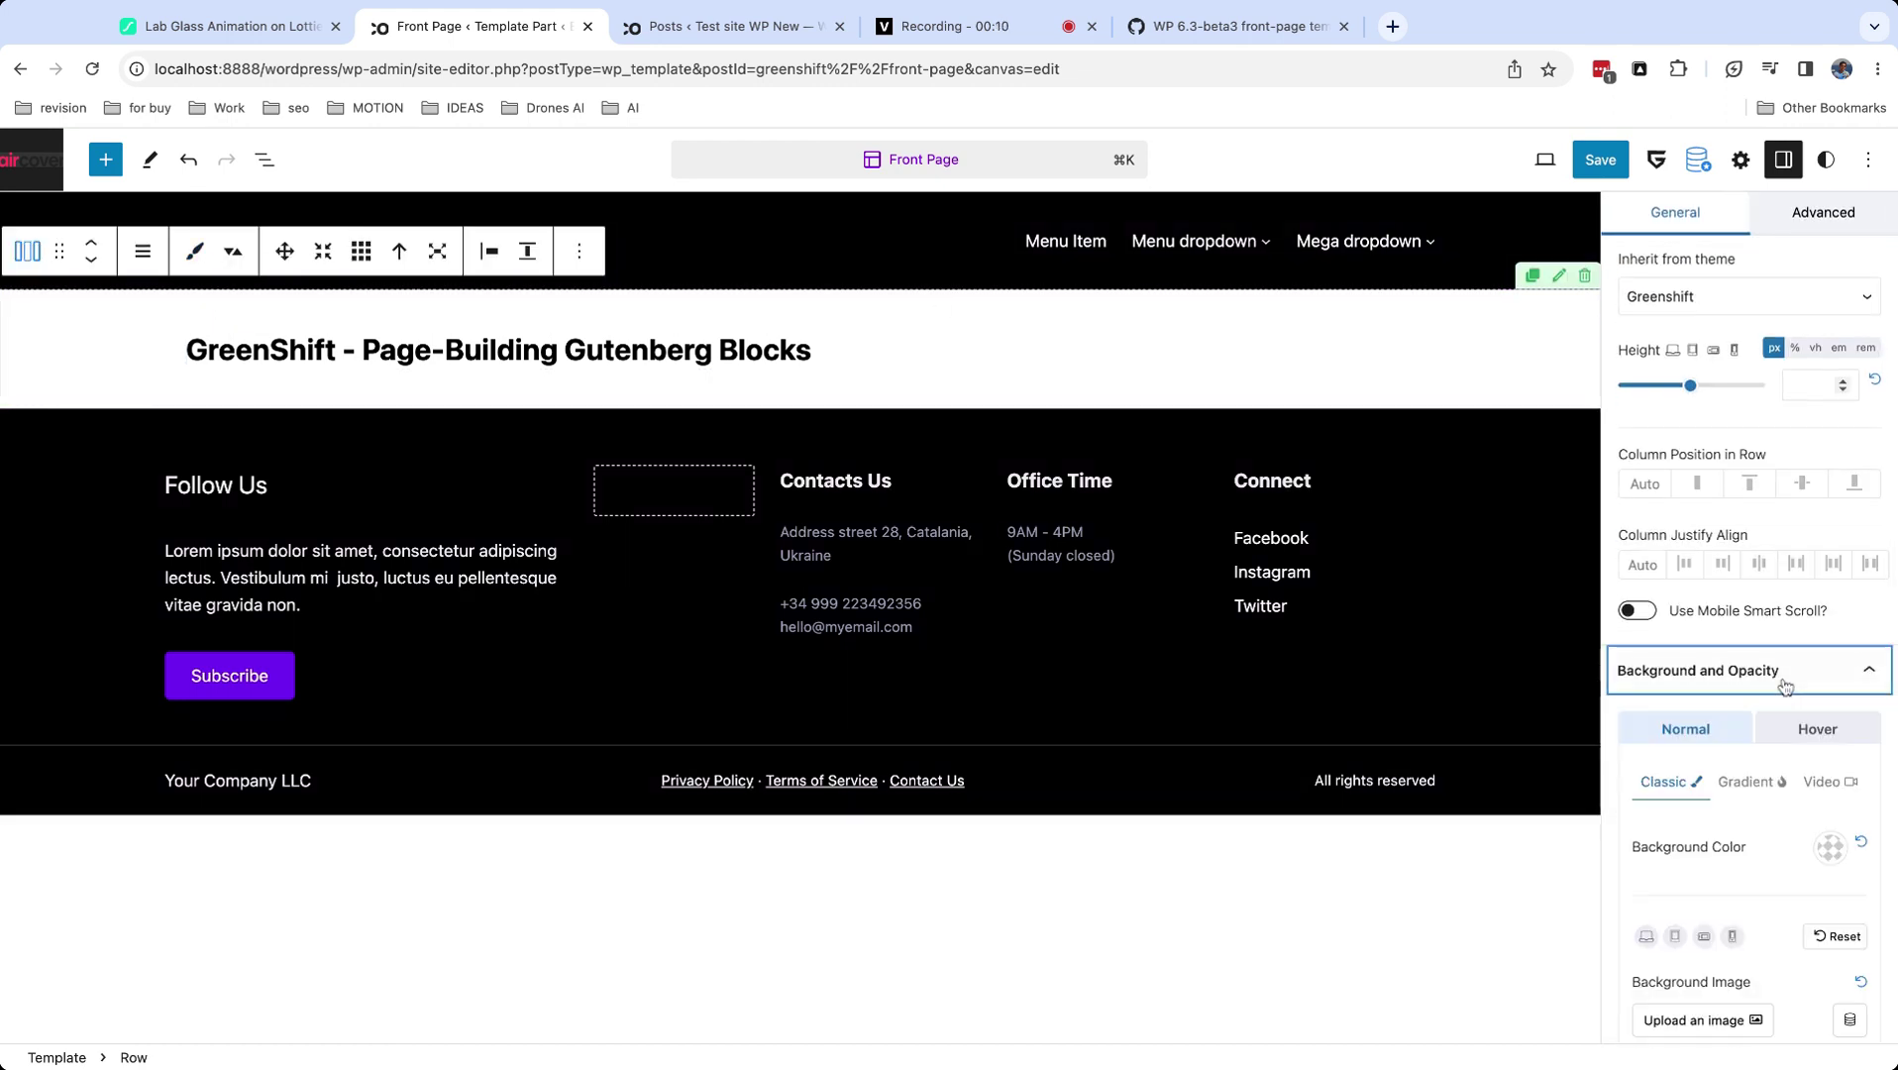
left_click(1830, 847)
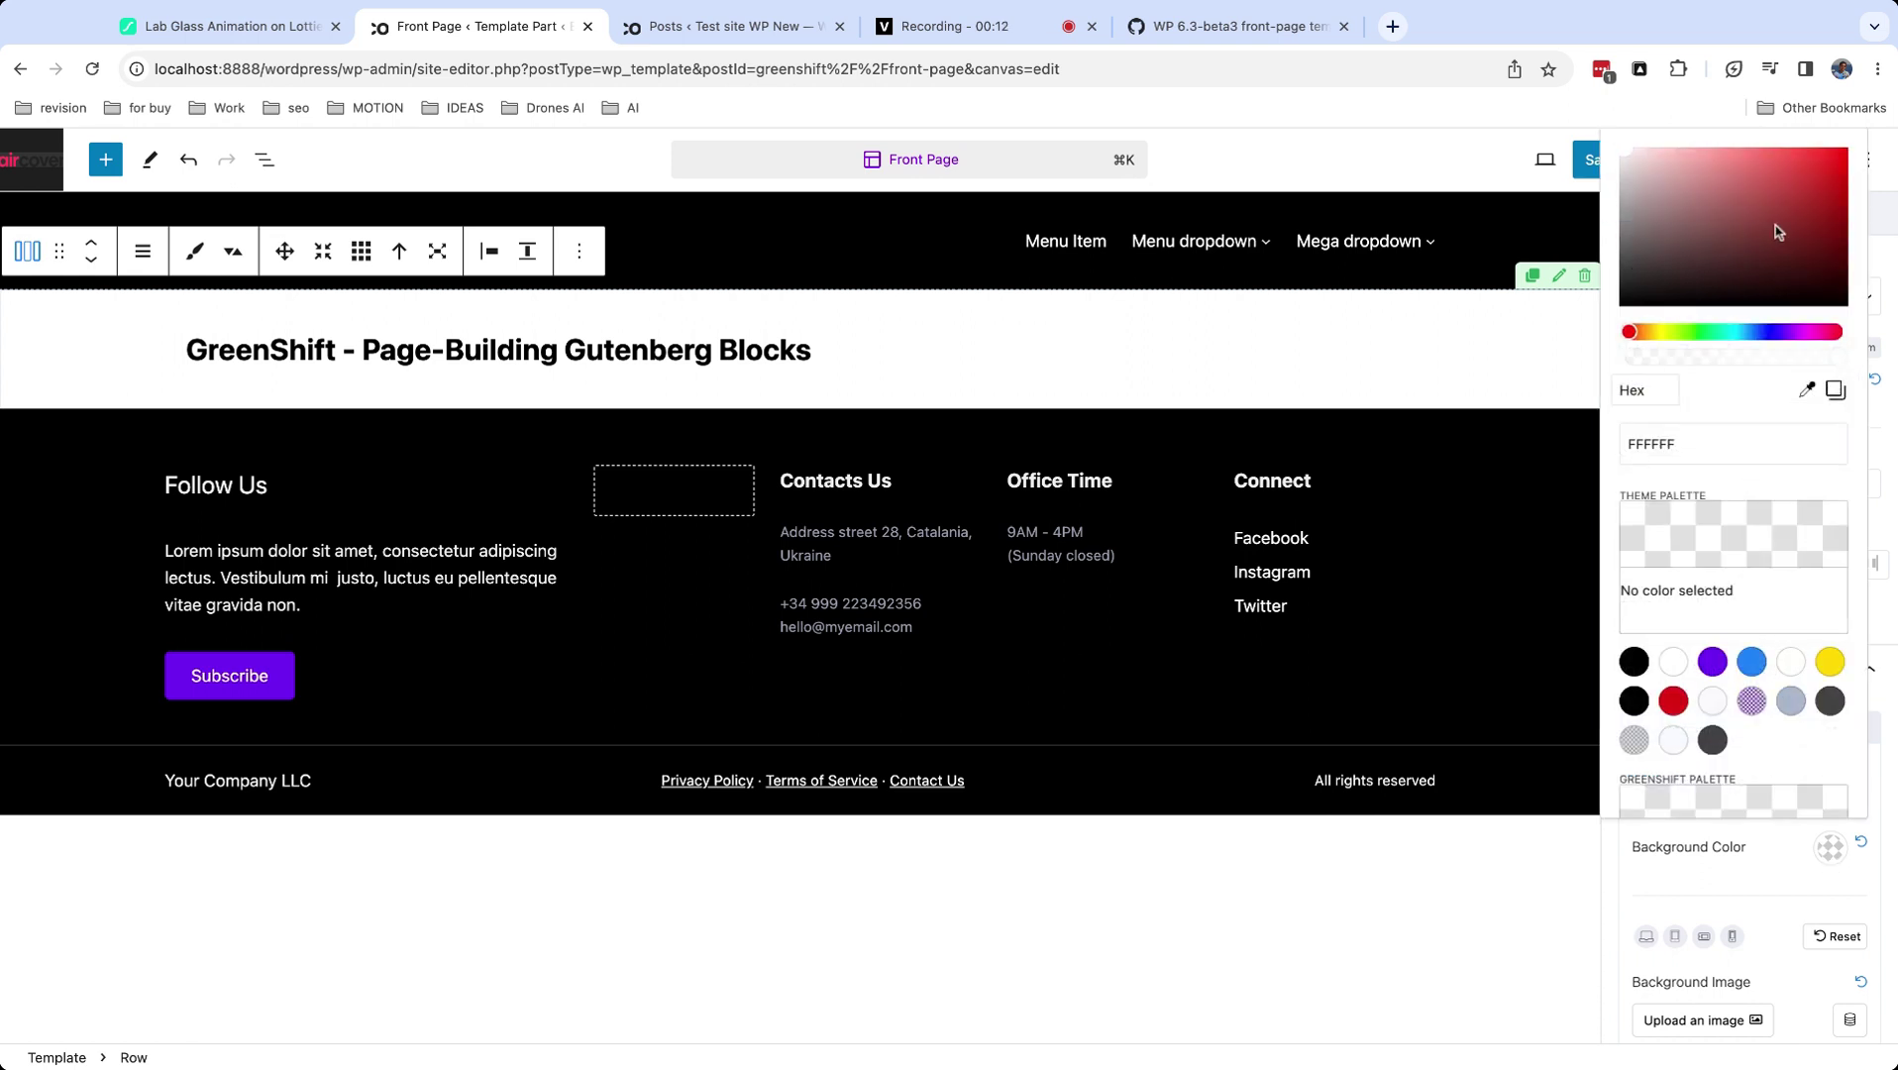
left_click(1779, 231)
left_click(1793, 907)
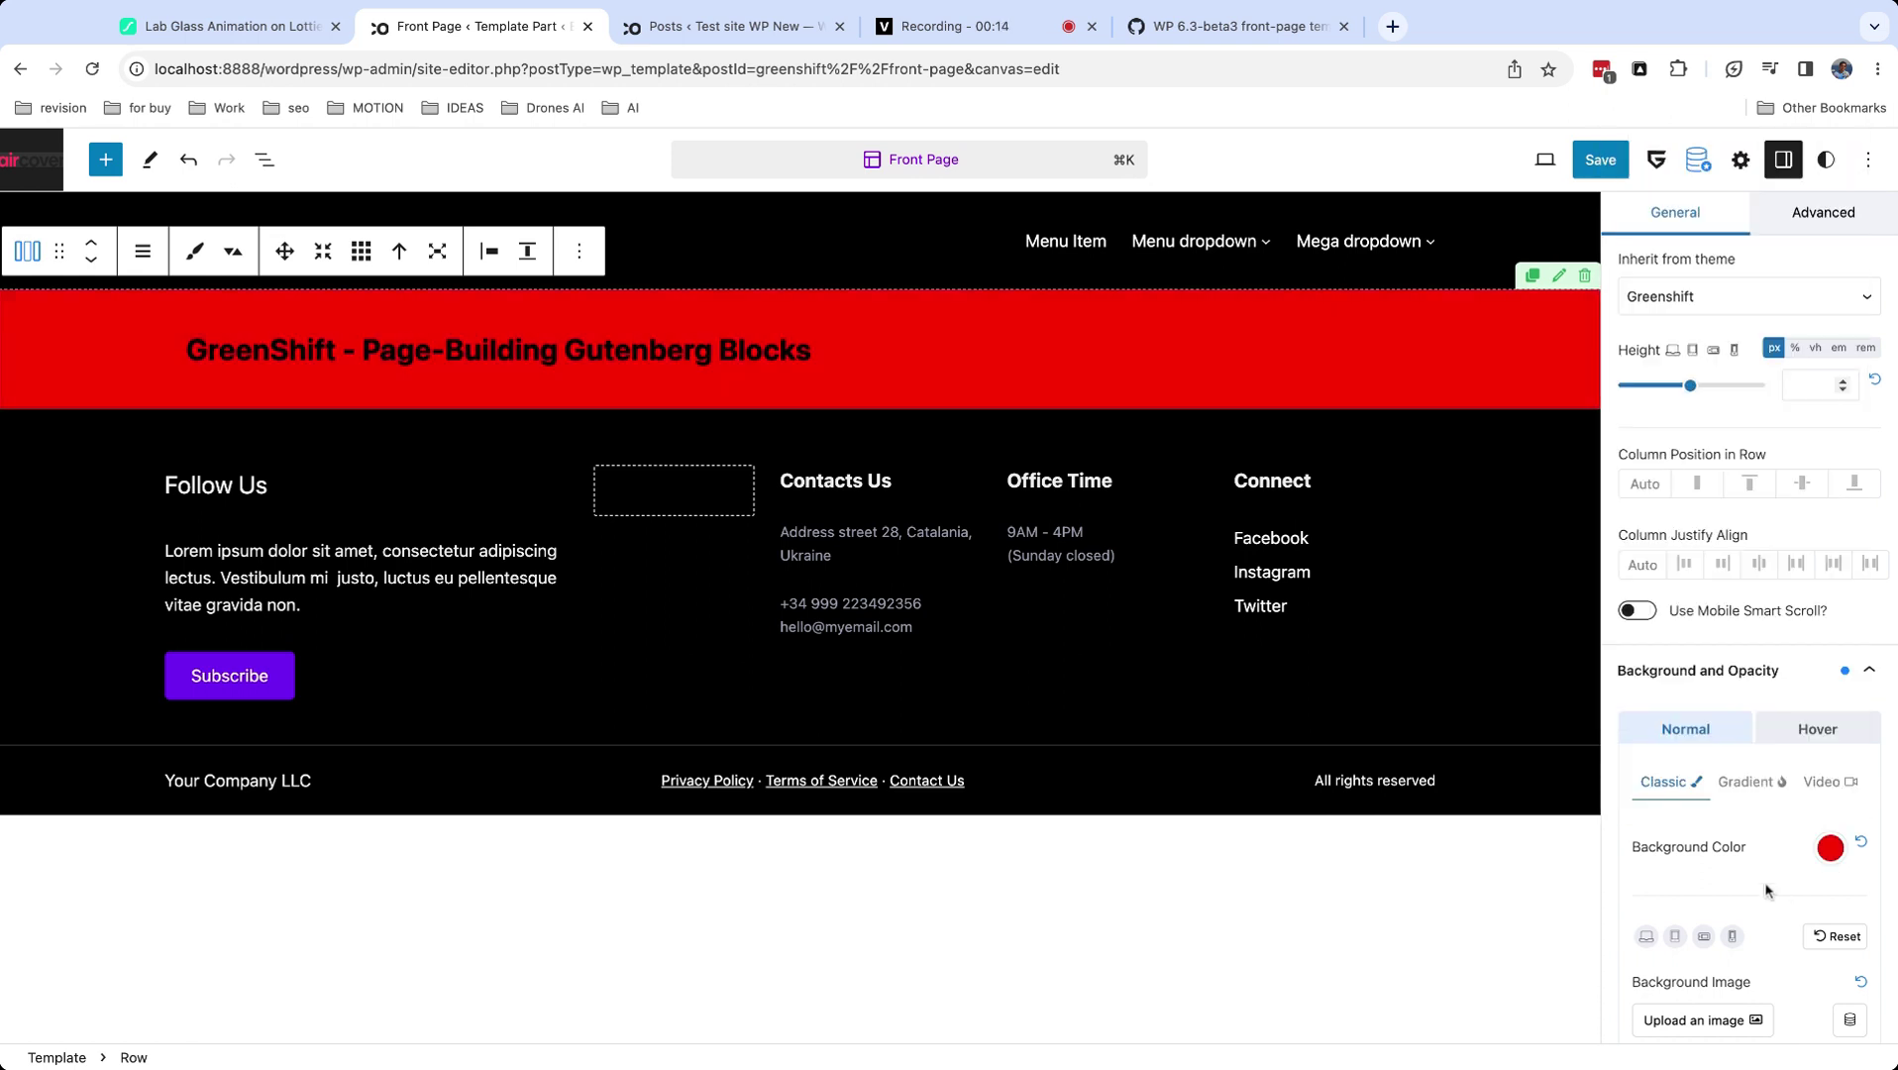
scroll(1774, 892, "down", 8)
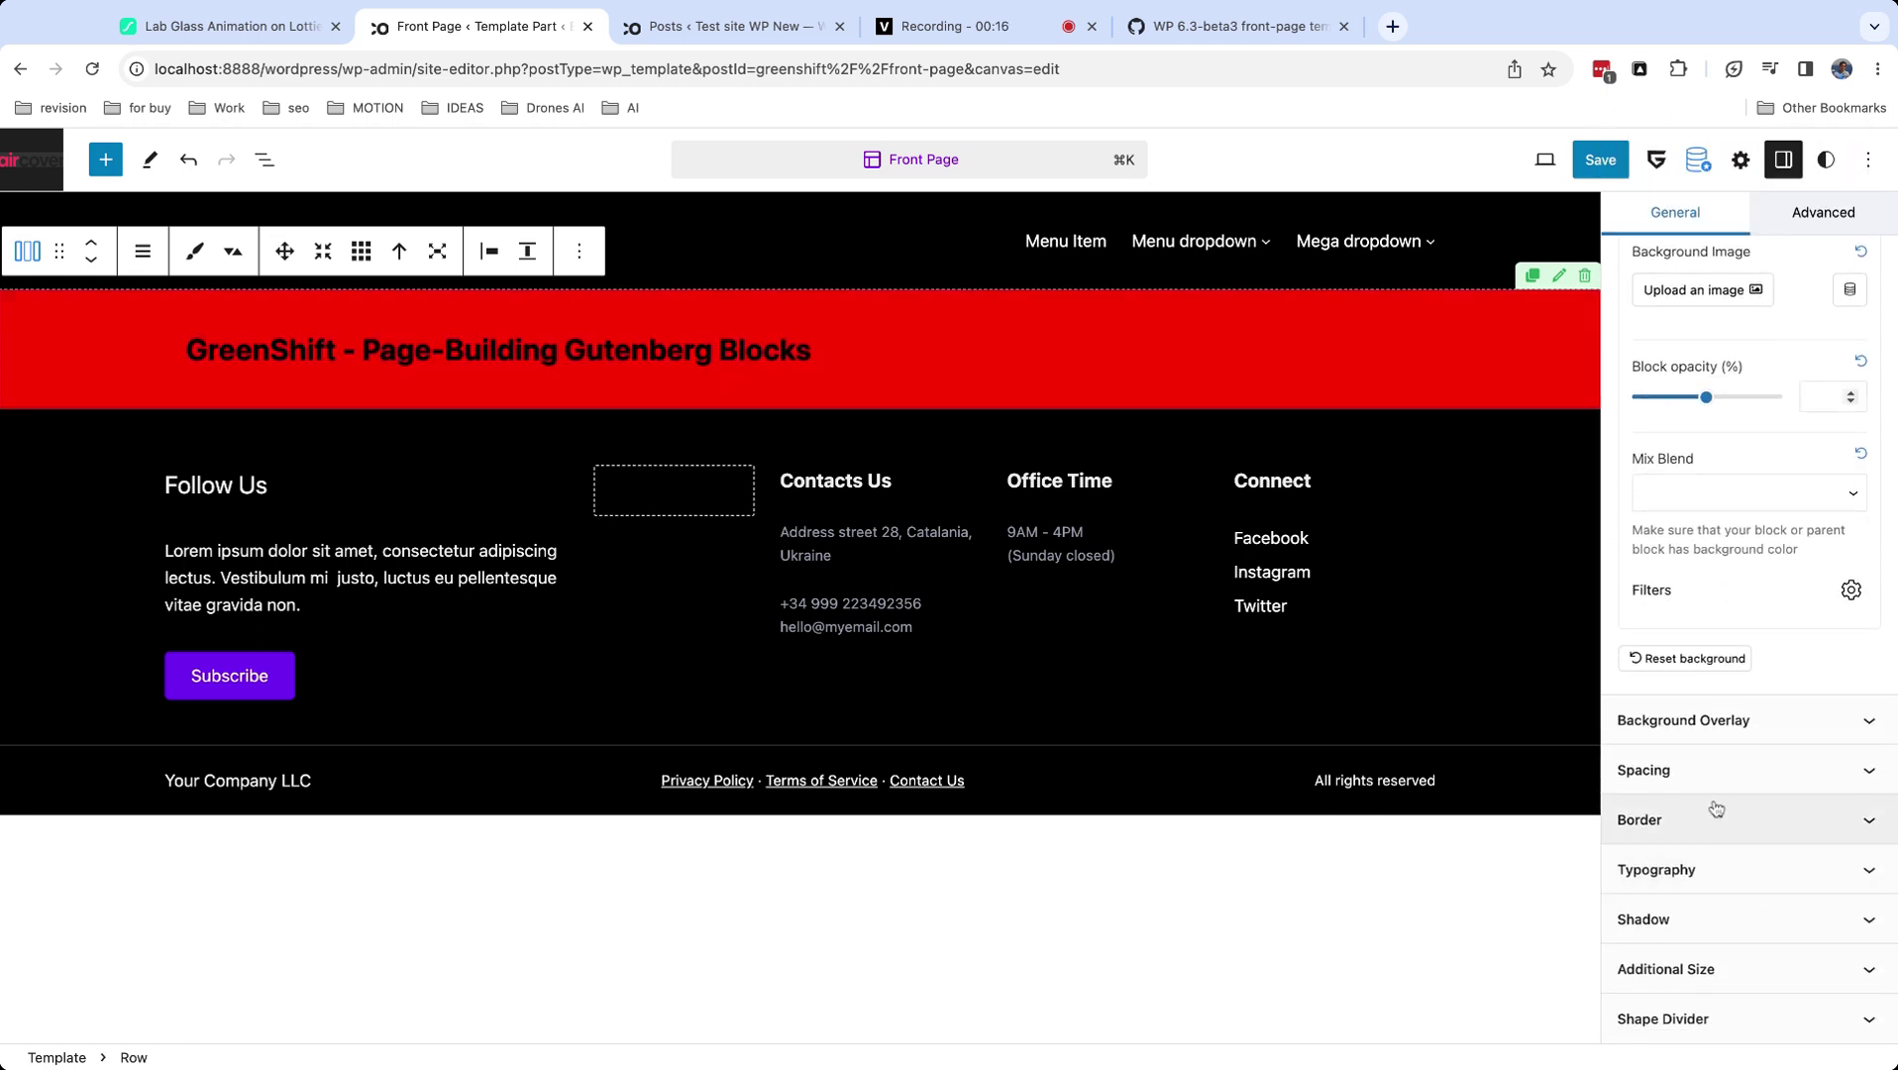
Set the Row's typography text colour to white (#FFFFFF).
left_click(1711, 858)
scroll(1724, 867, "down", 5)
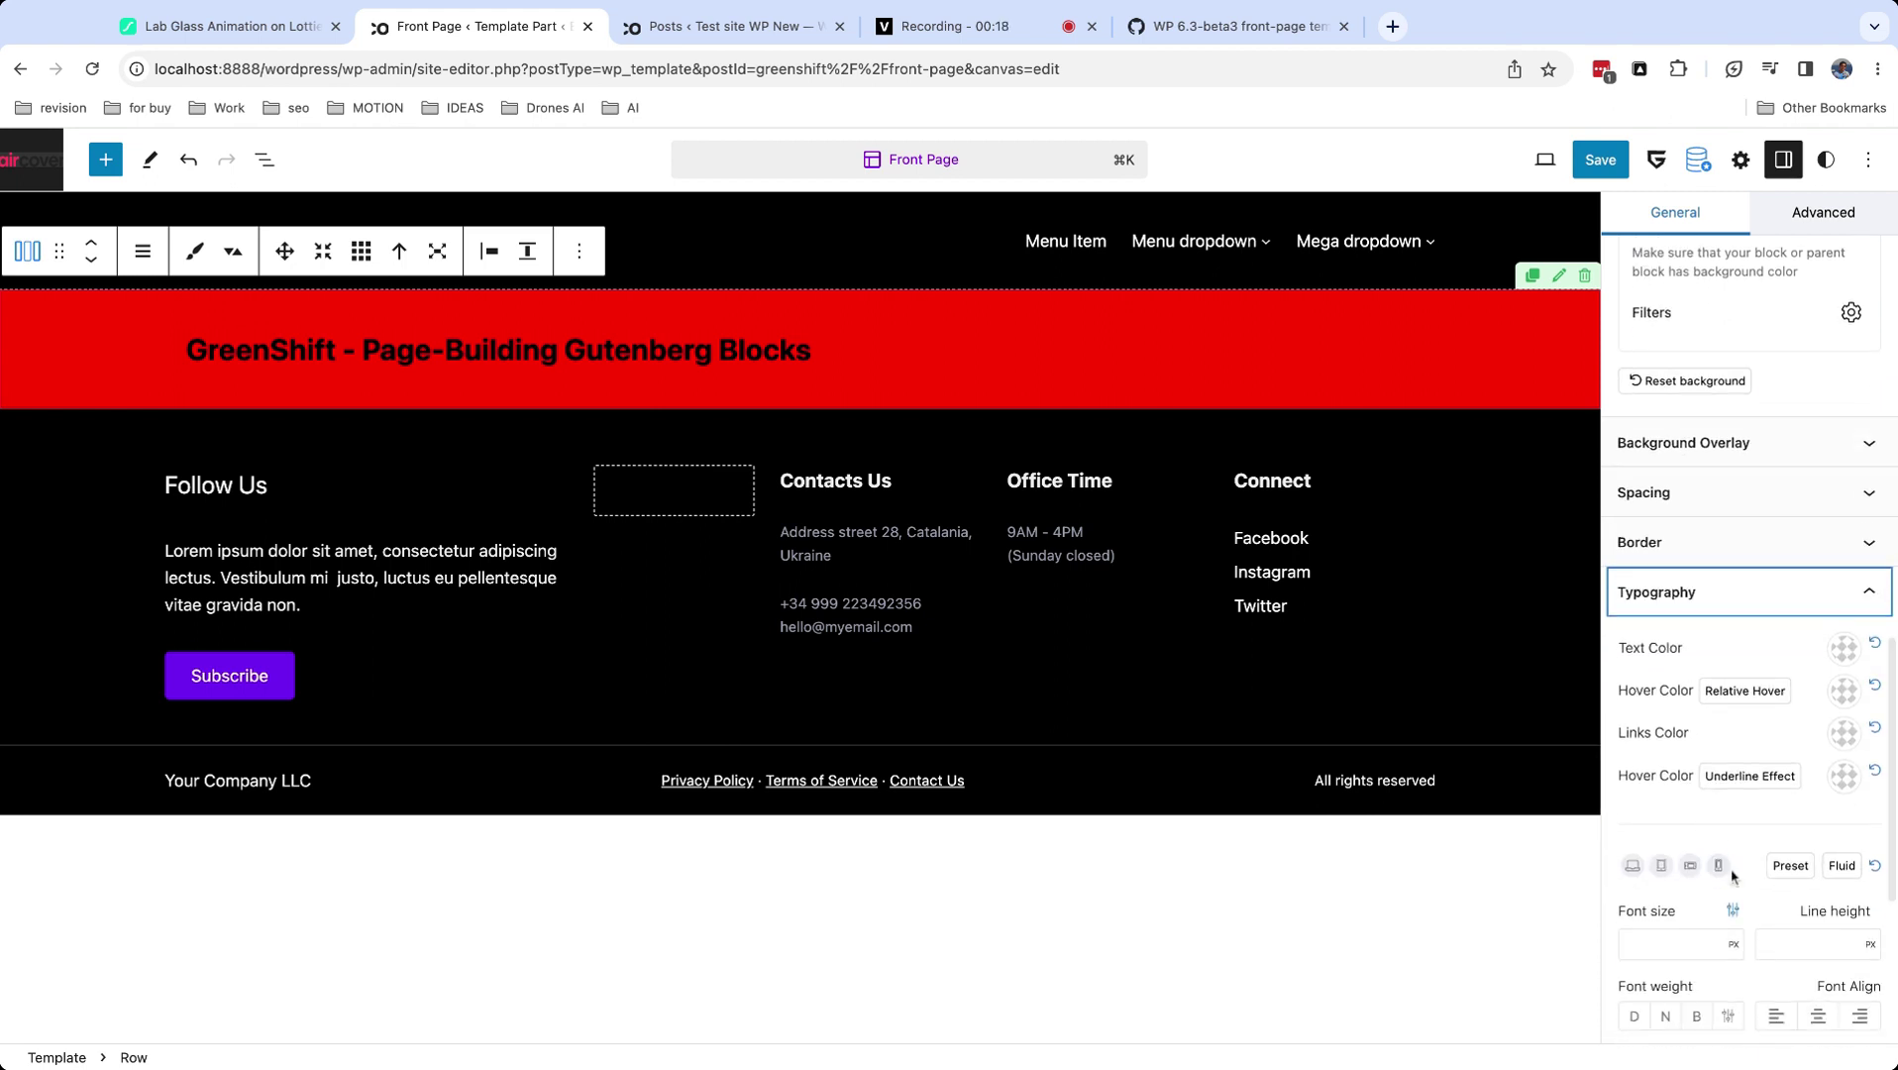
scroll(1732, 877, "down", 2)
left_click(1844, 519)
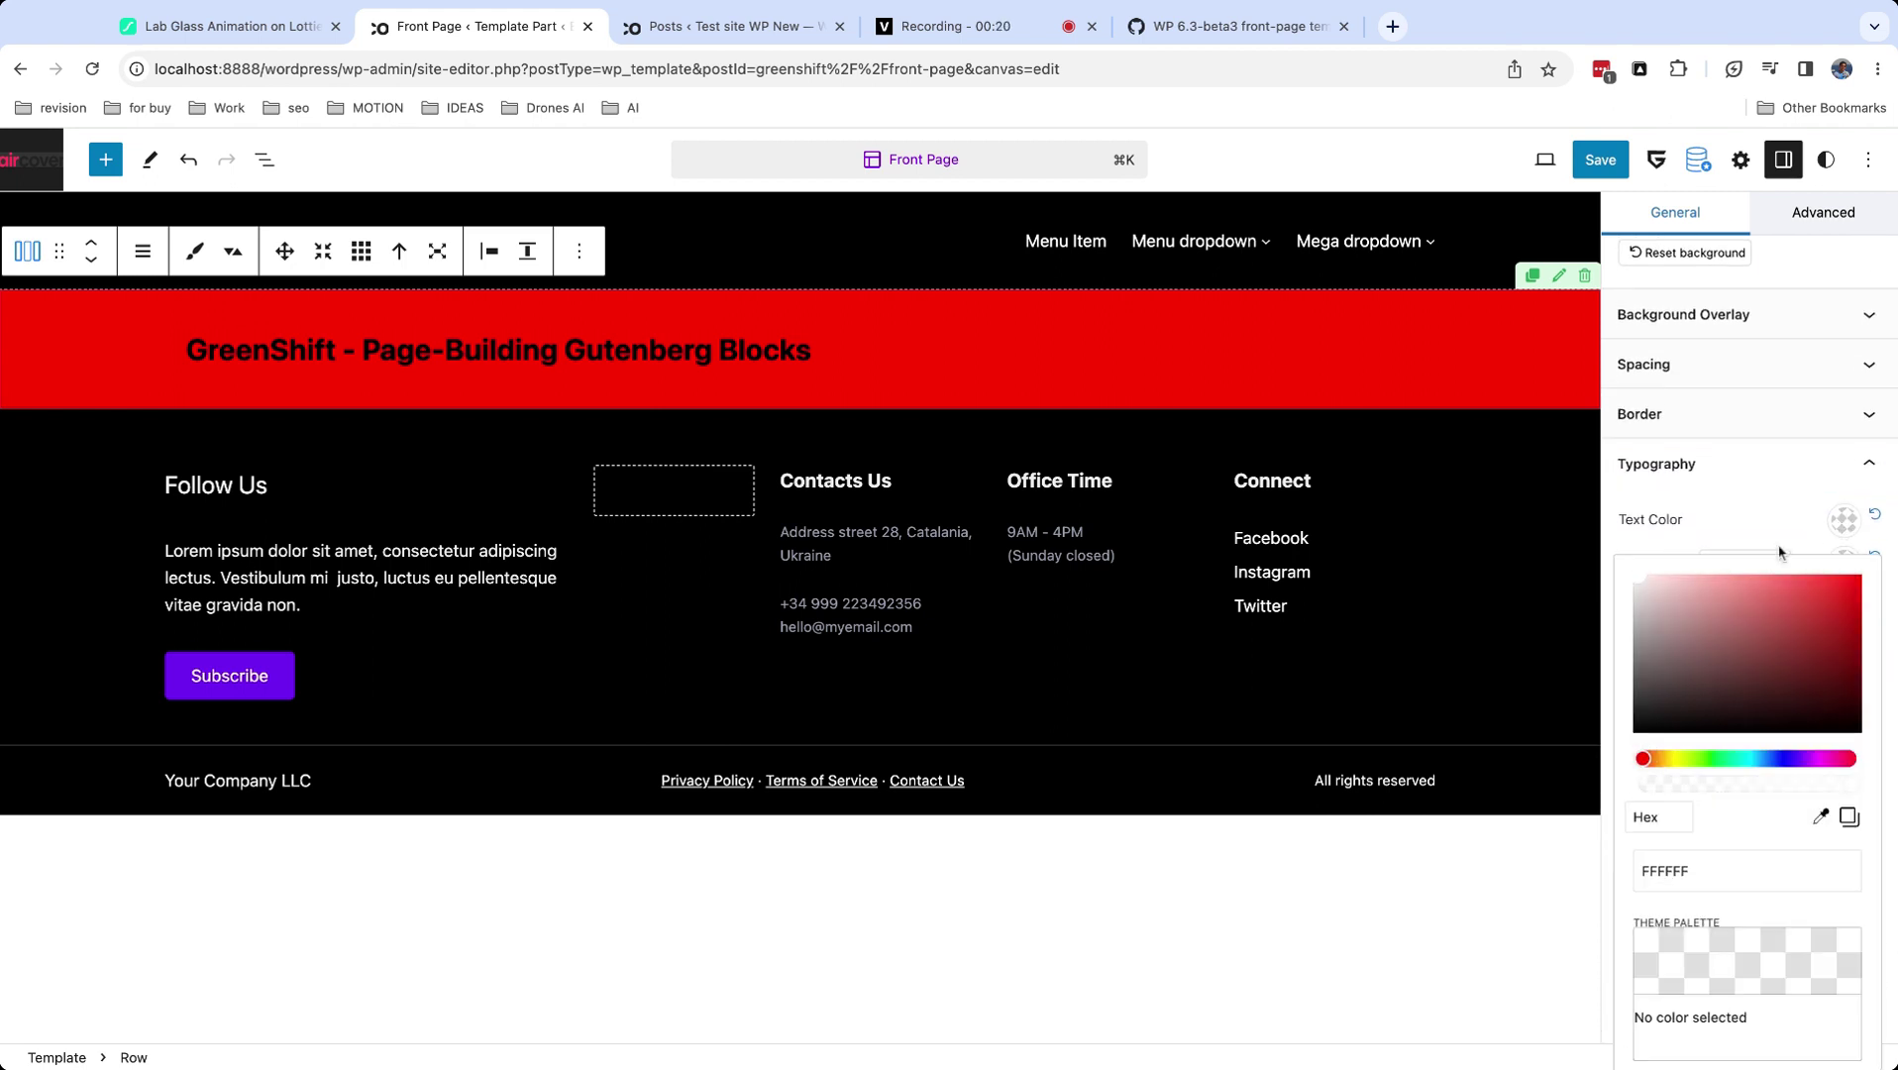
left_click(1705, 611)
left_click(1706, 614)
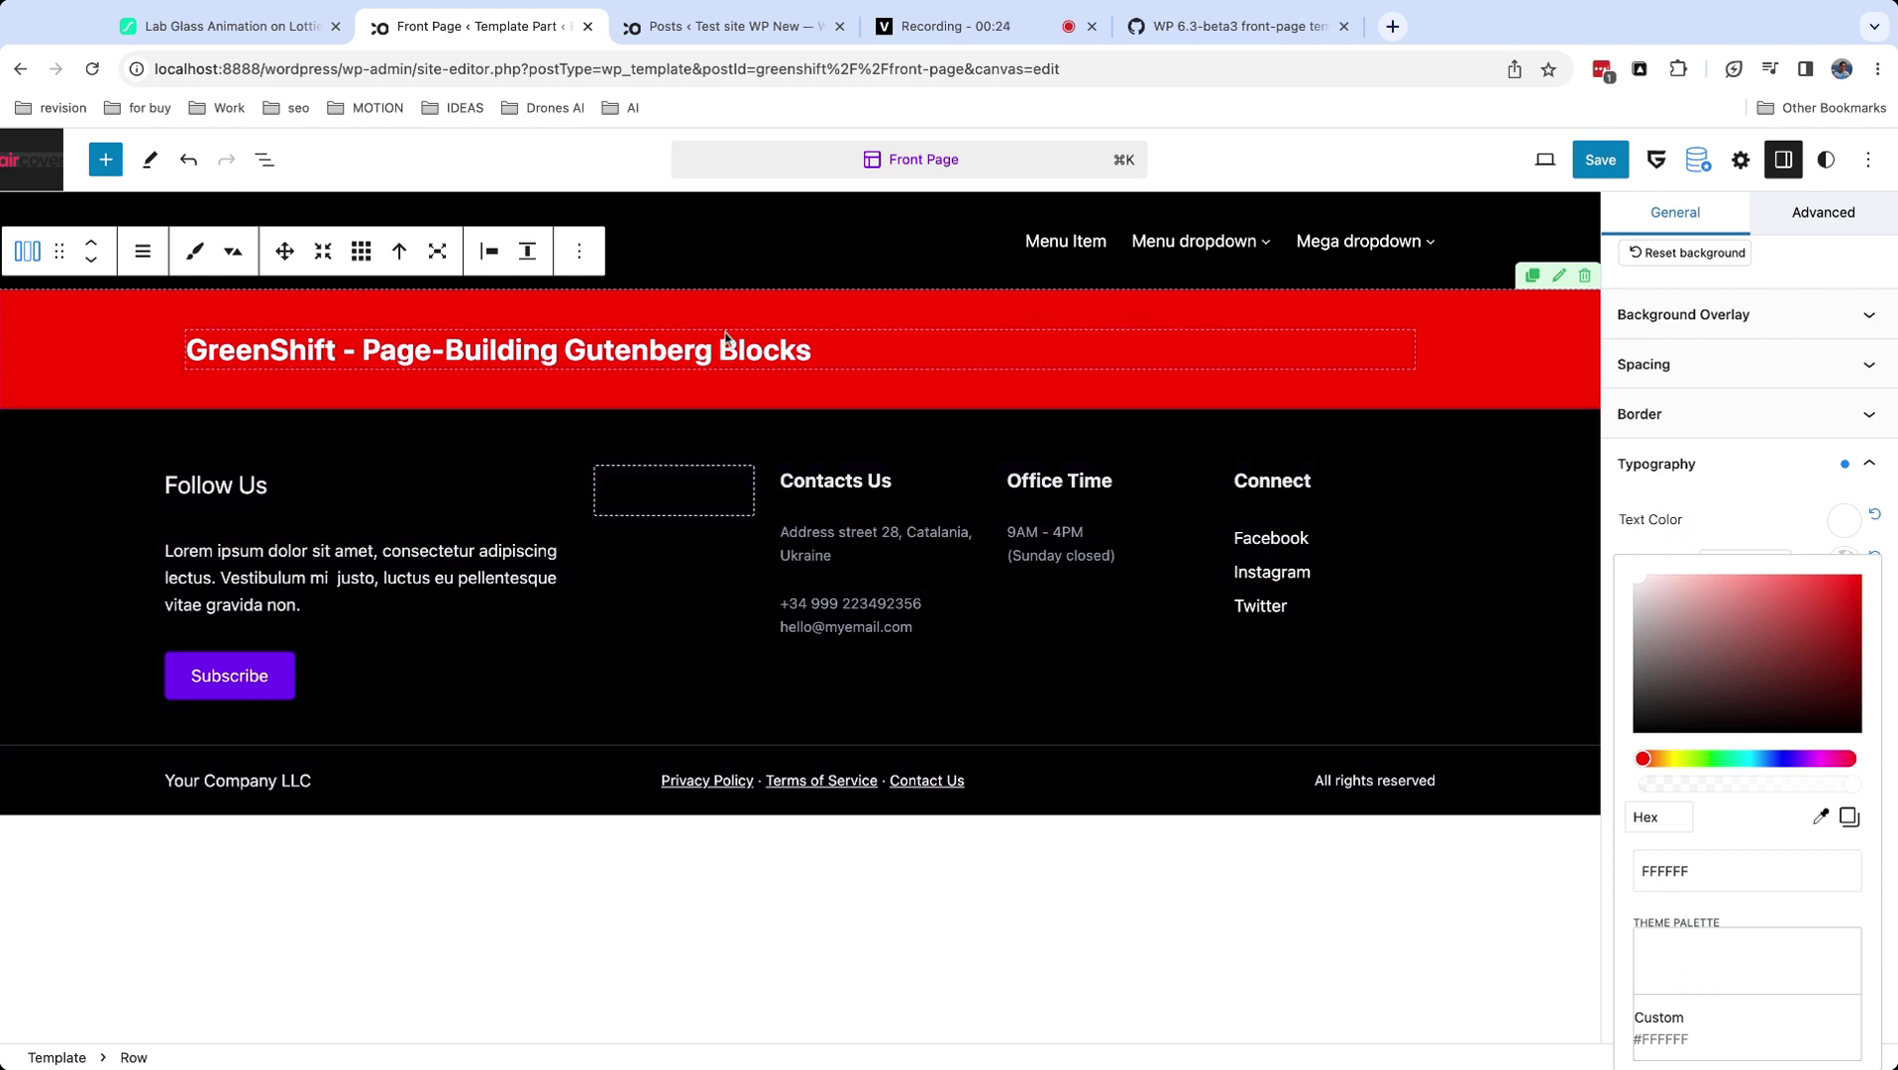
left_click(461, 361)
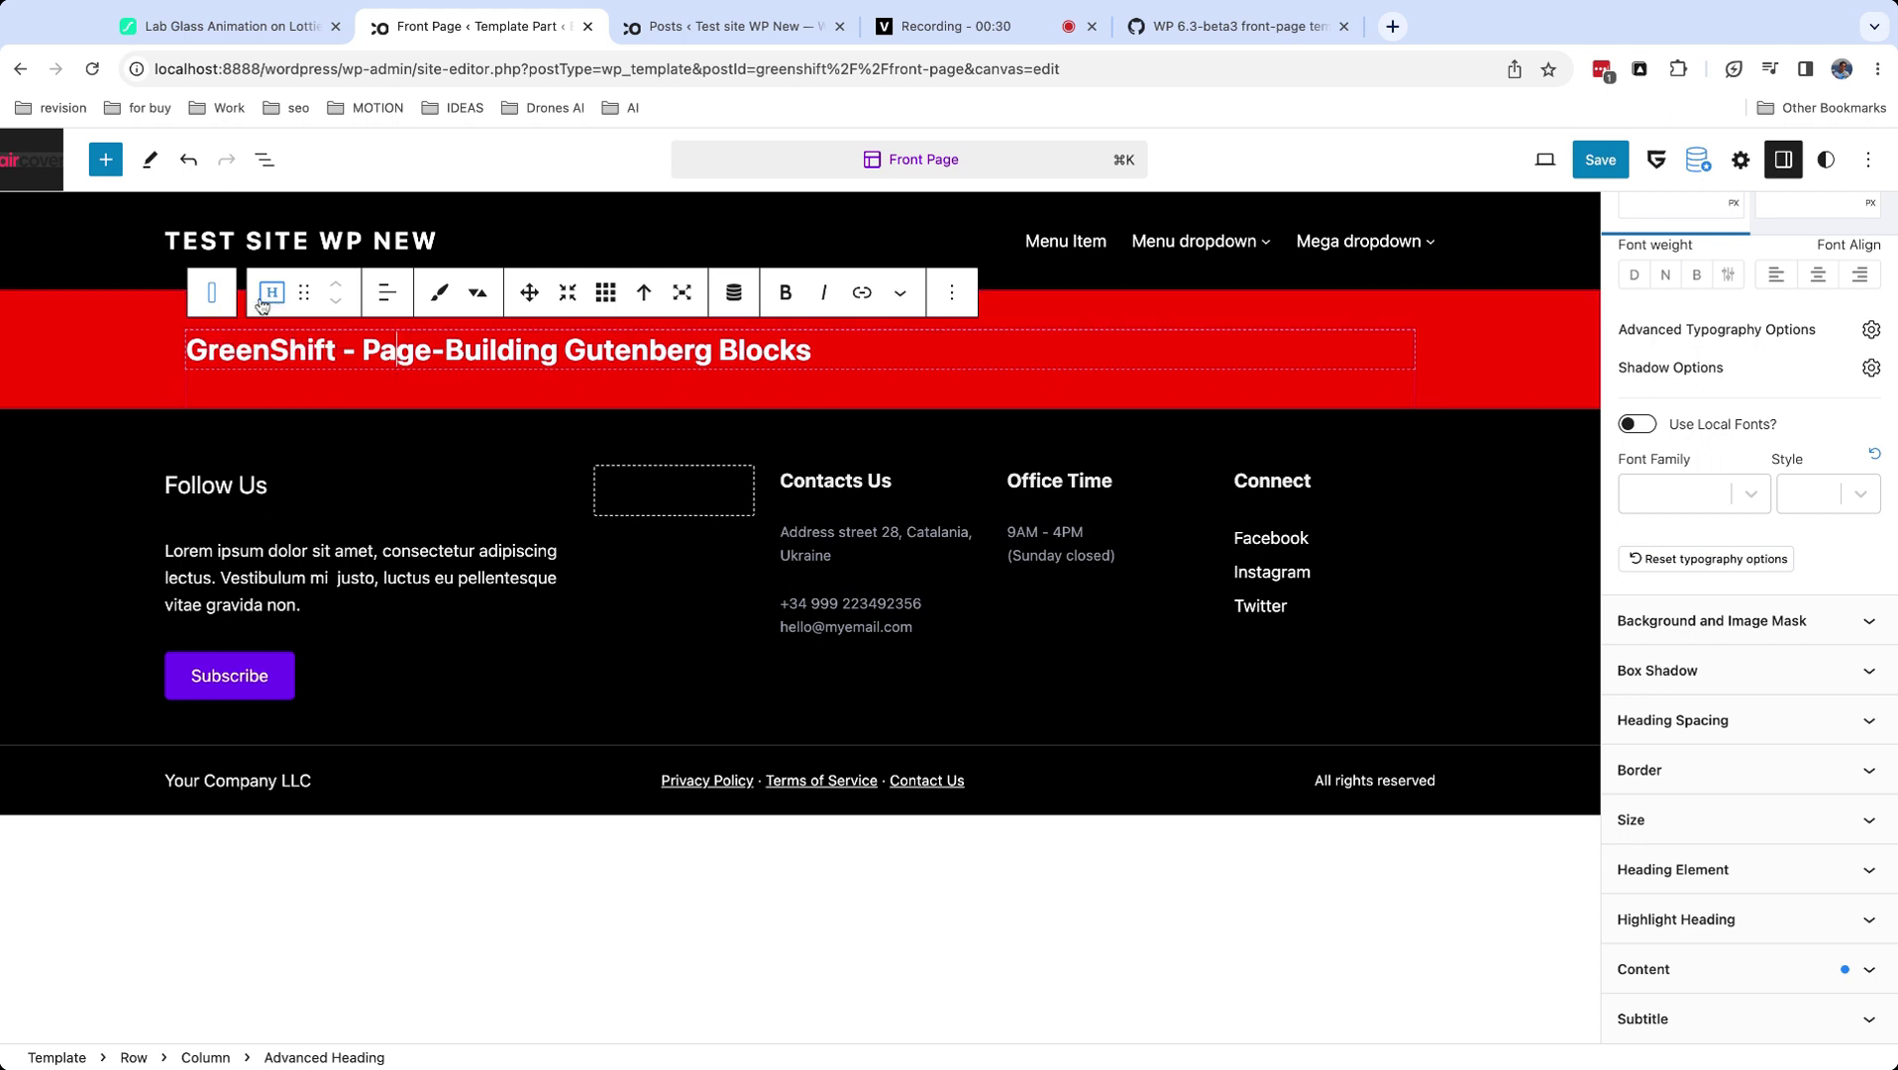
left_click(216, 304)
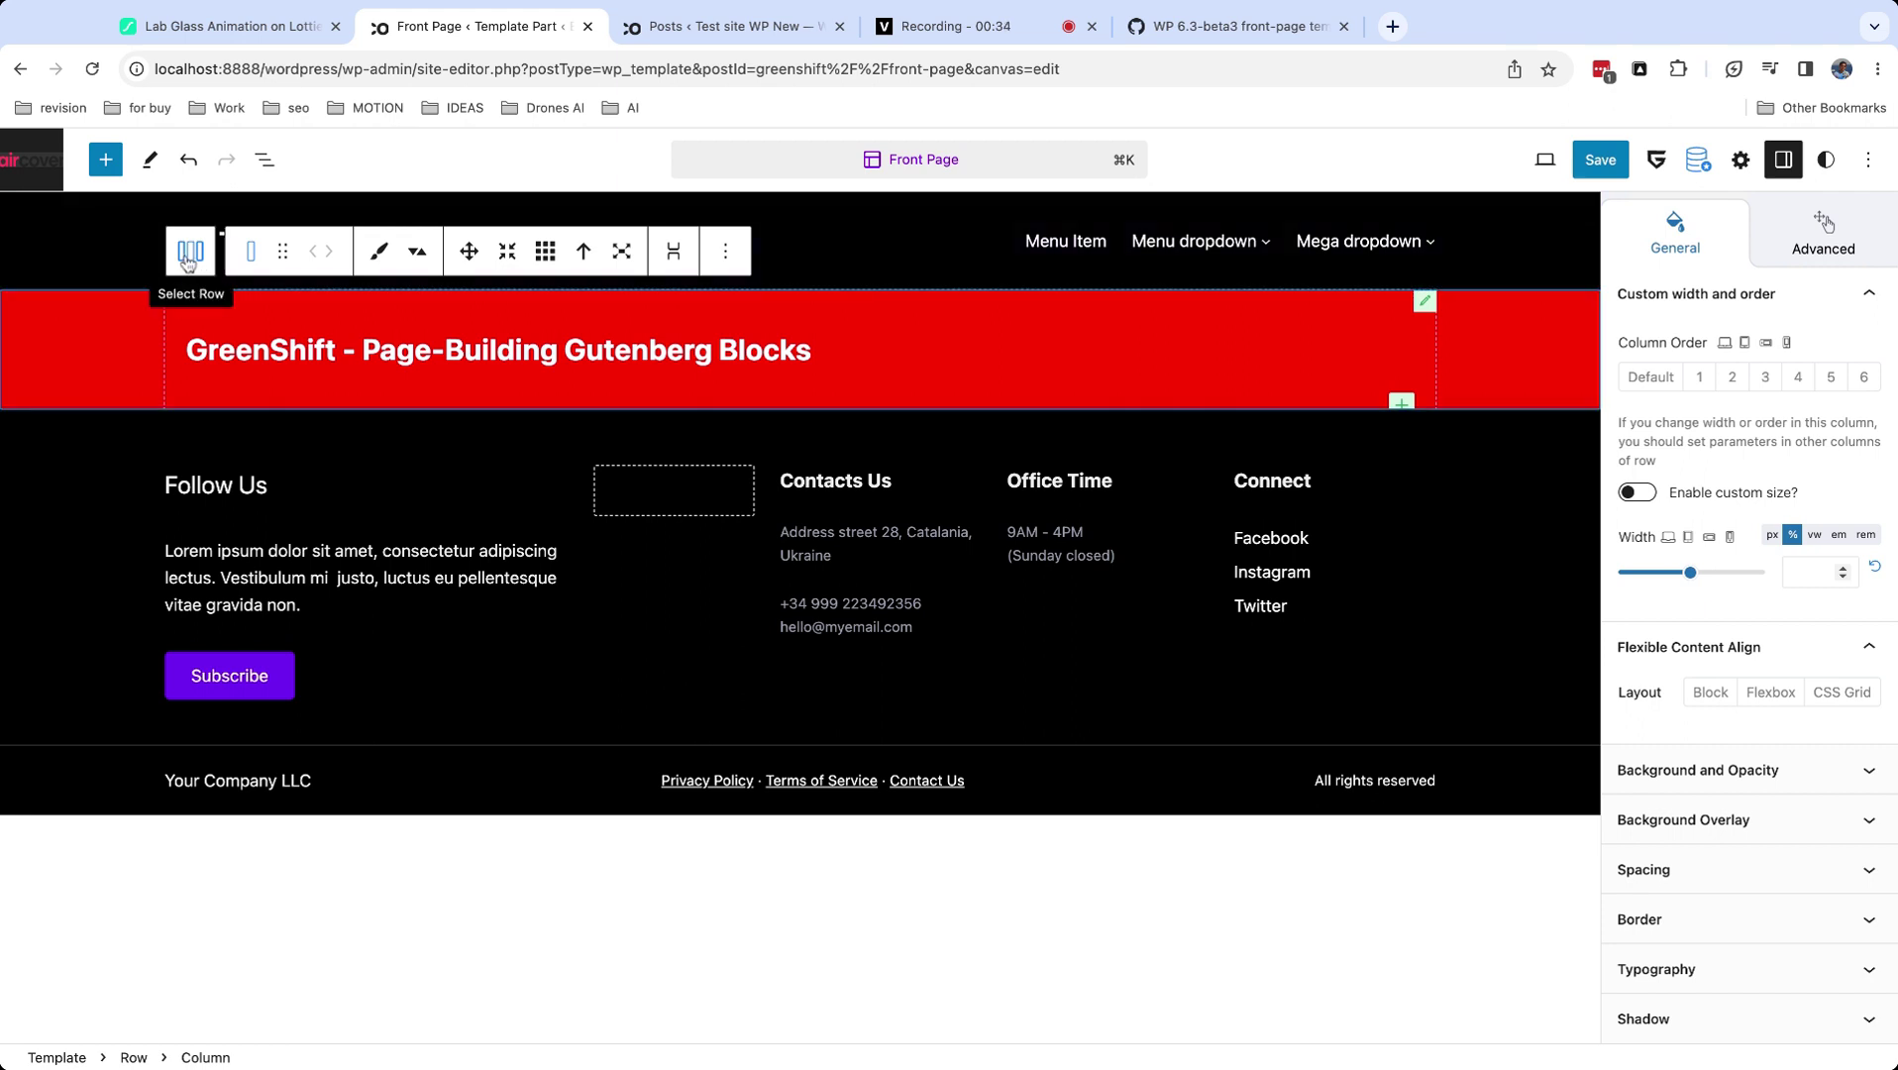
left_click(728, 251)
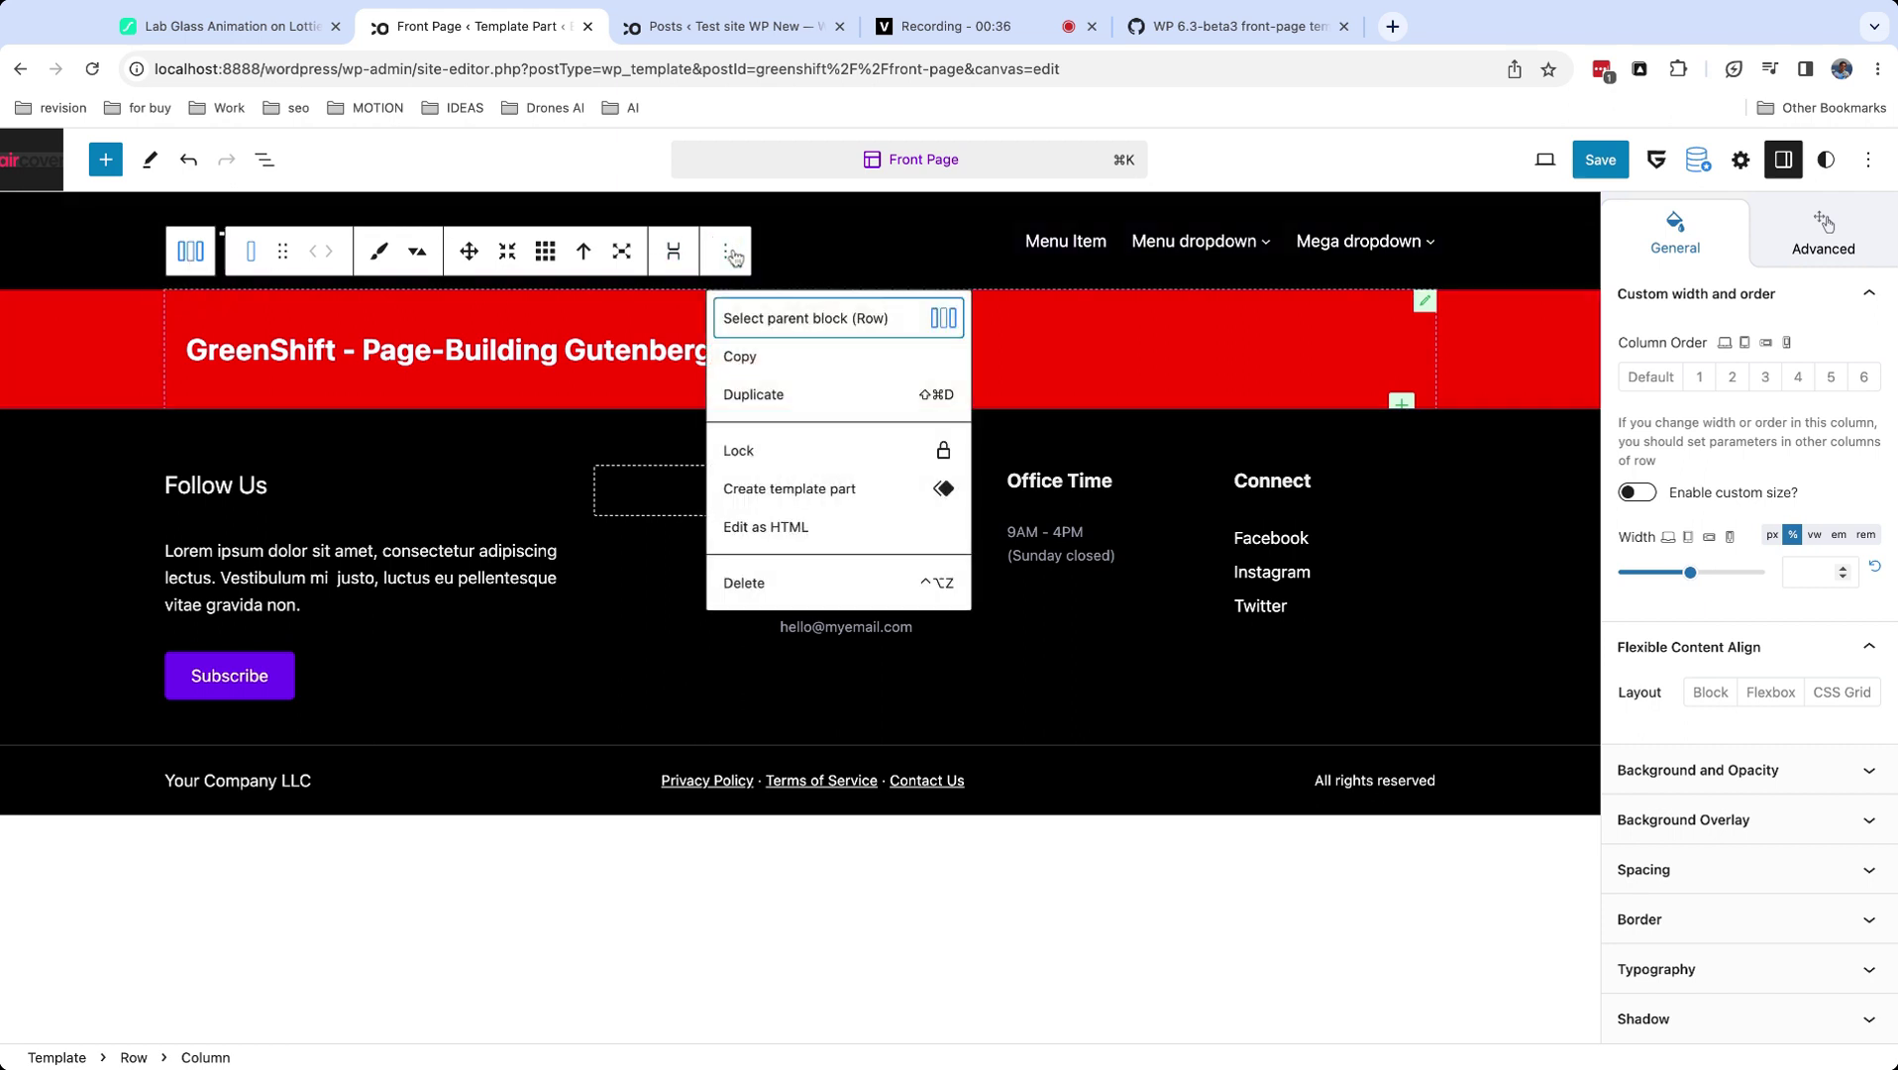
left_click(830, 318)
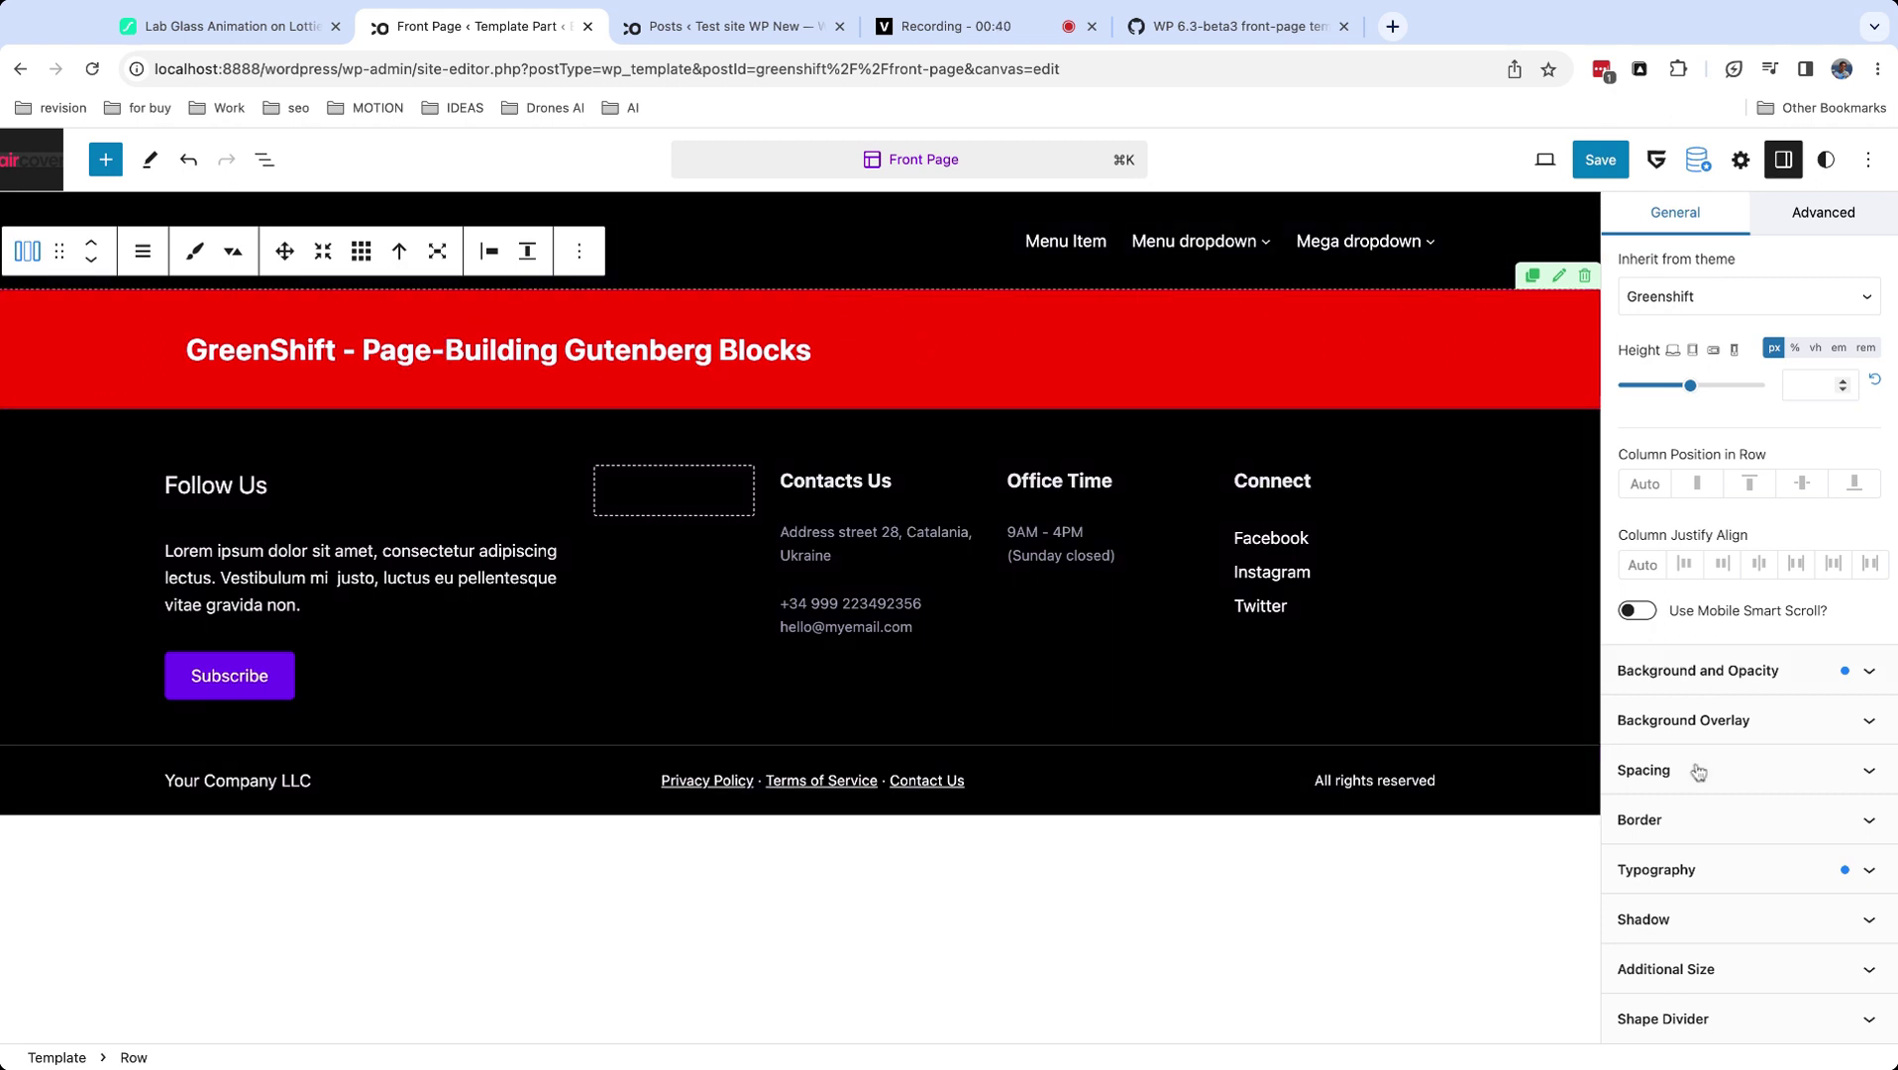
left_click(1698, 671)
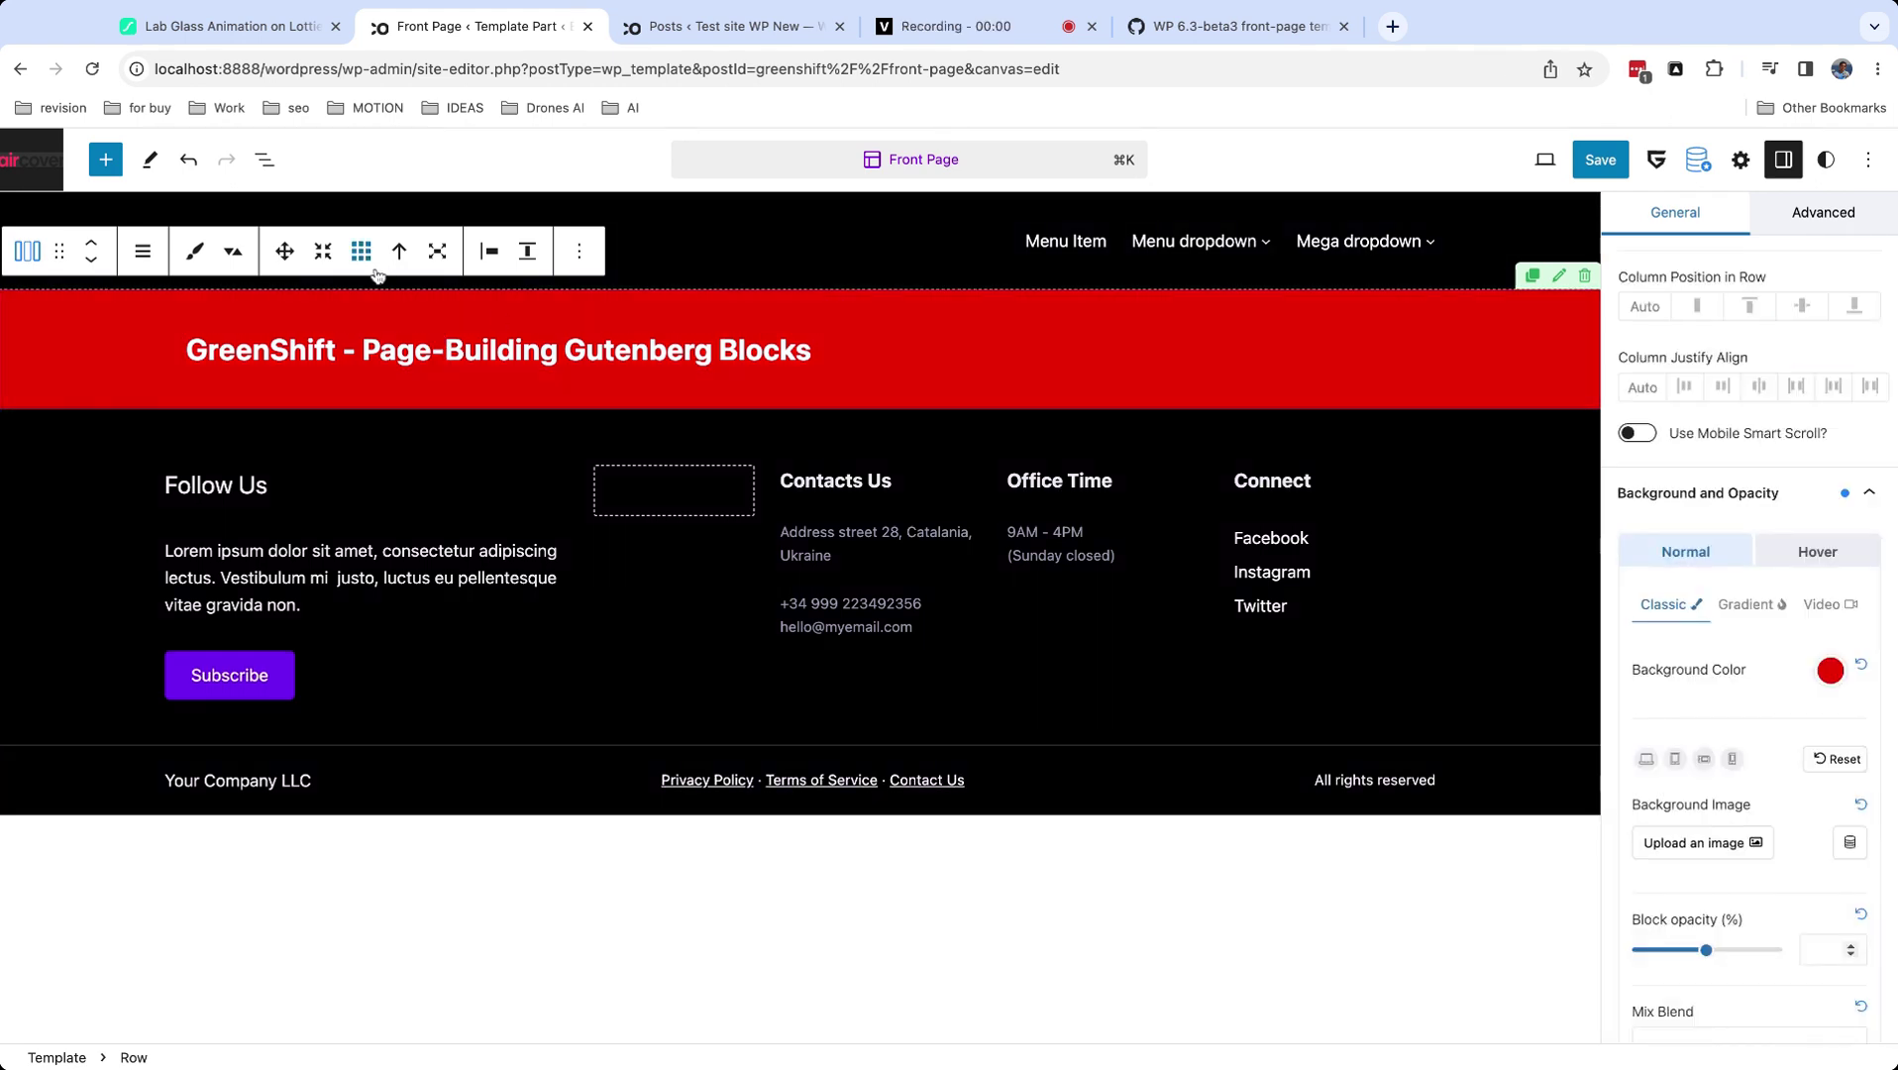
left_click(263, 161)
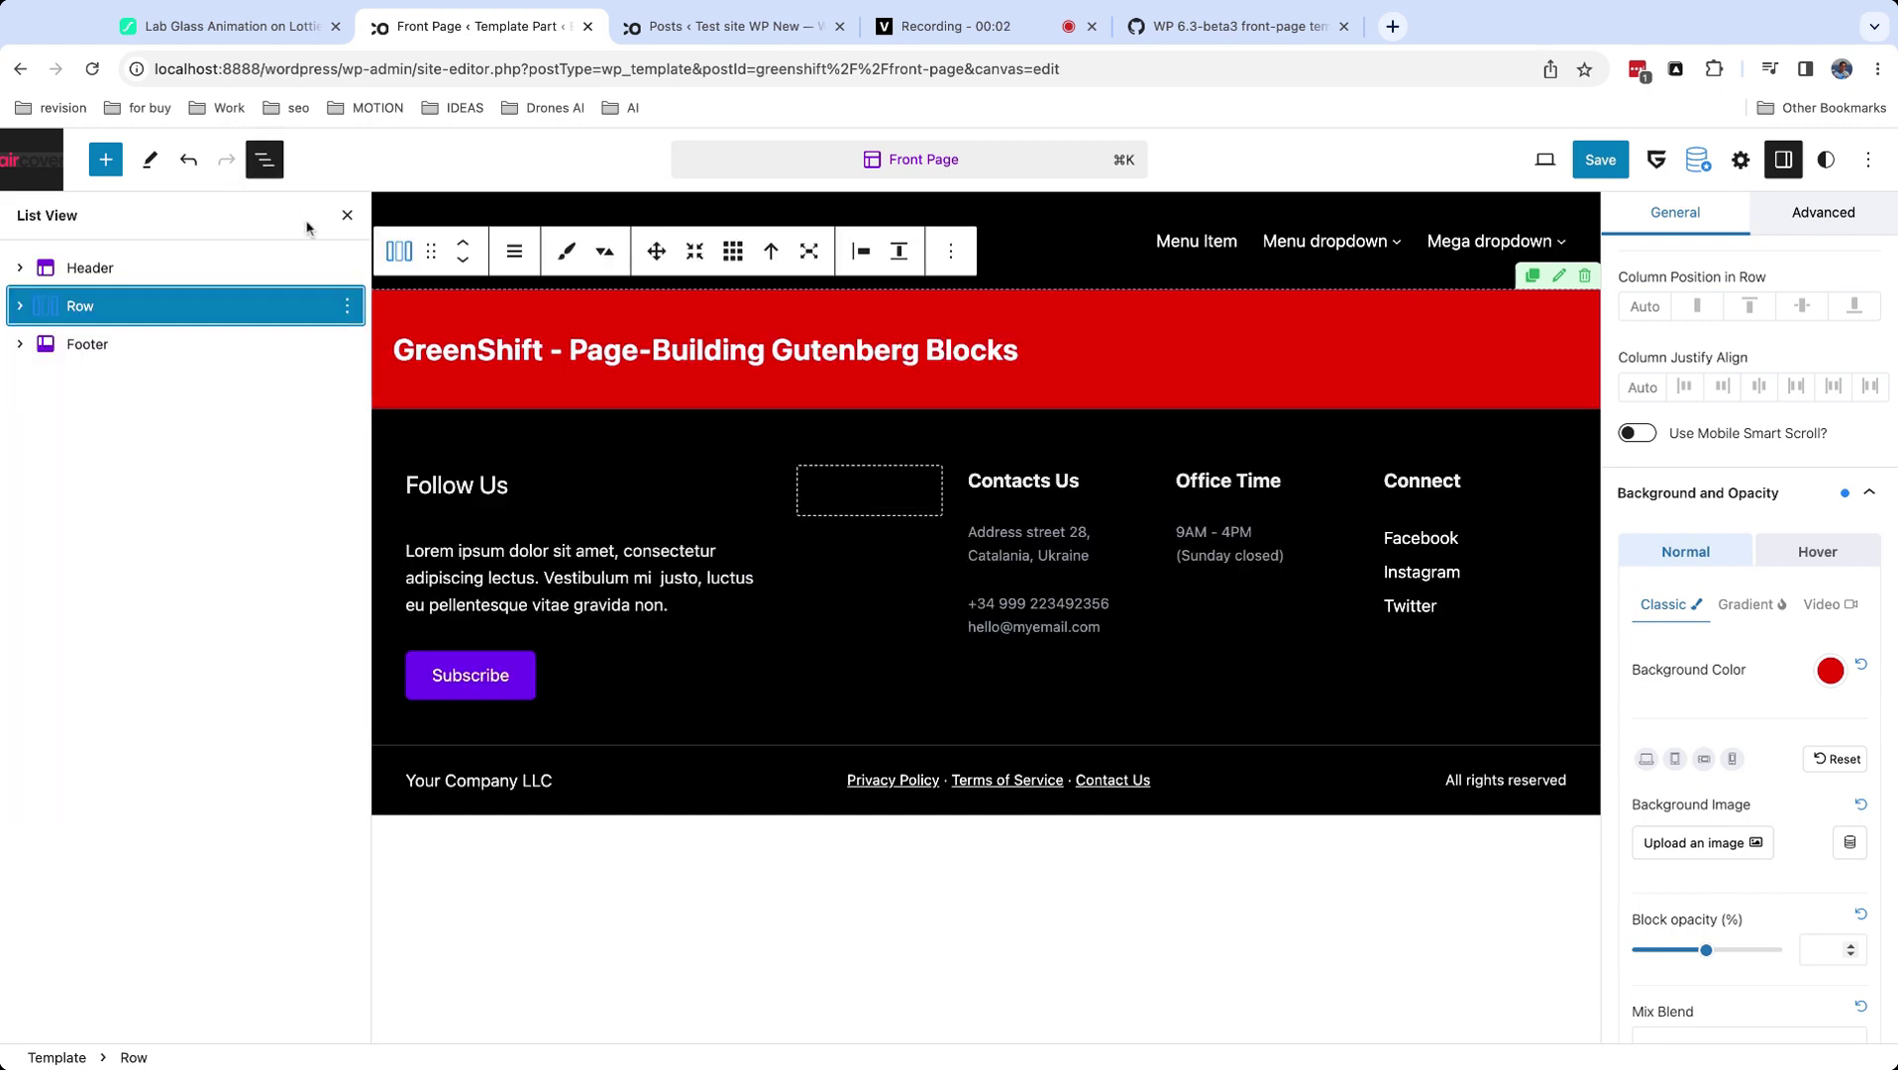
left_click(20, 306)
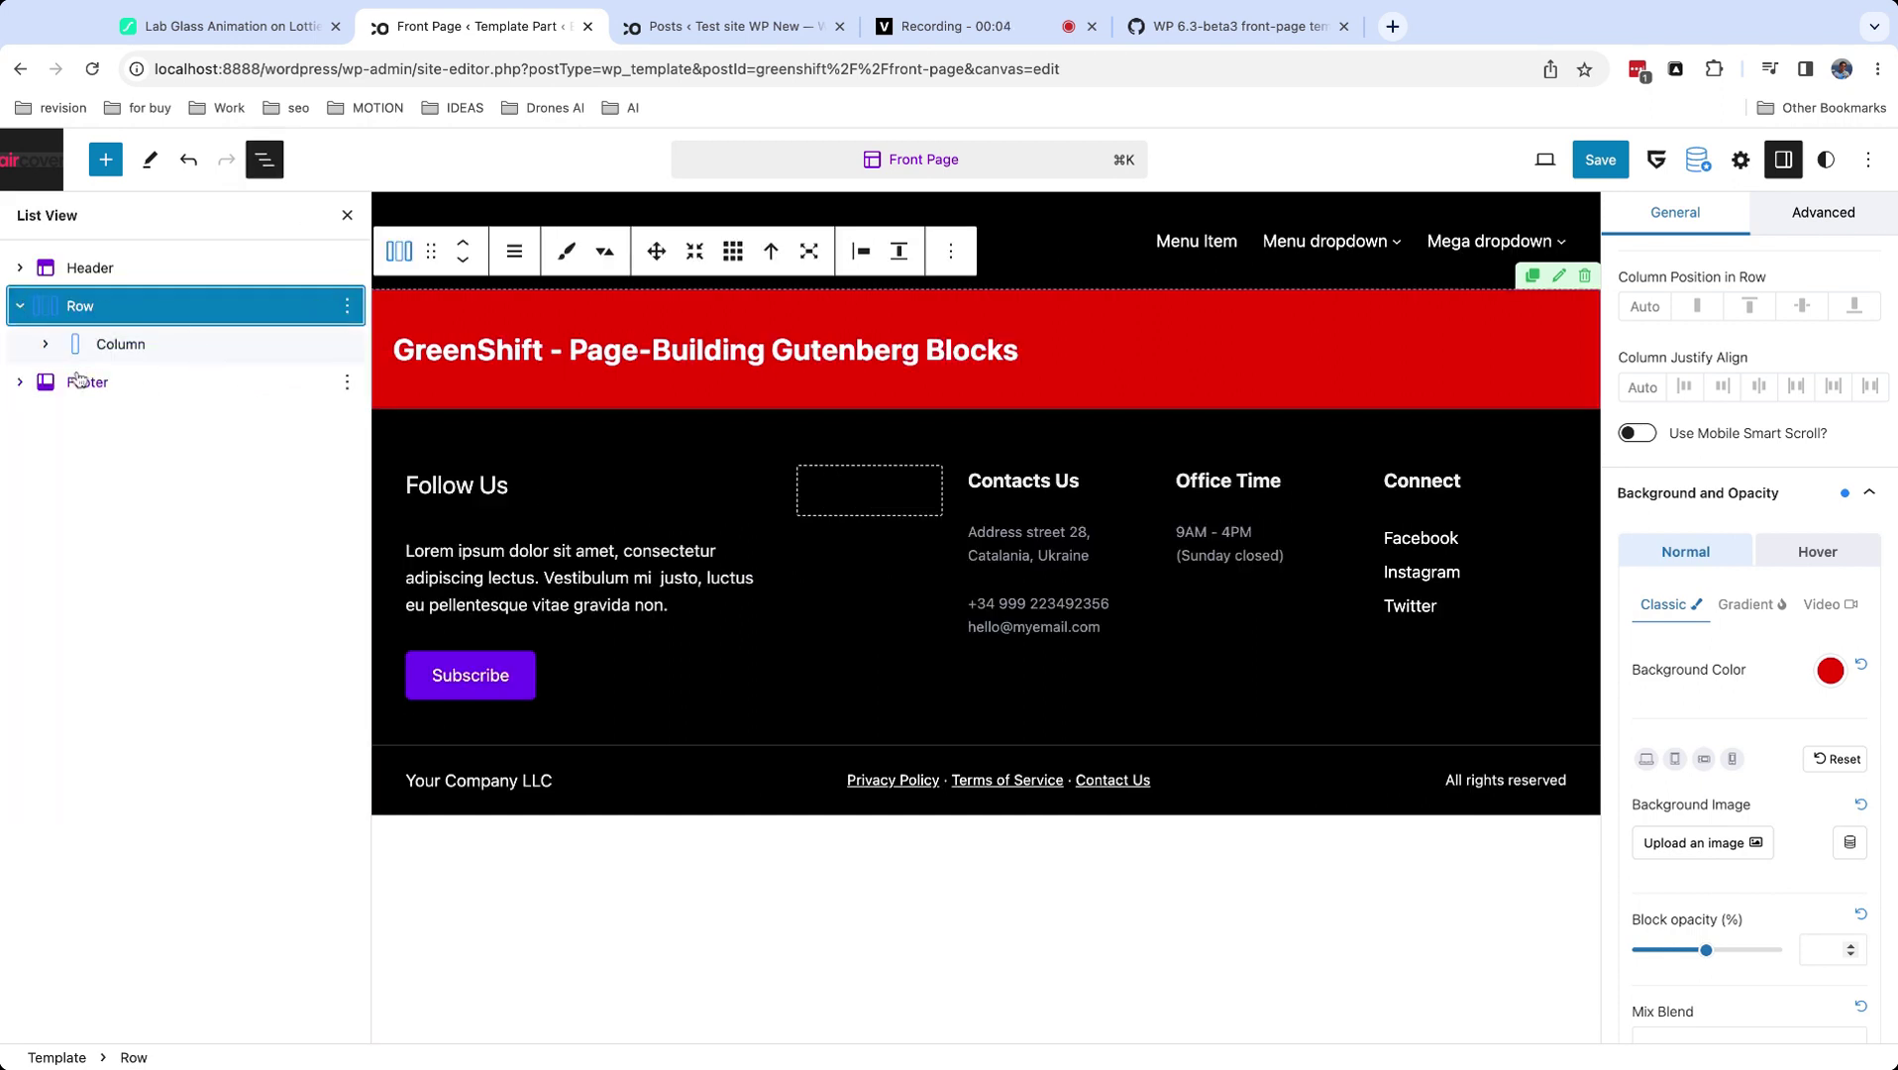
left_click(46, 344)
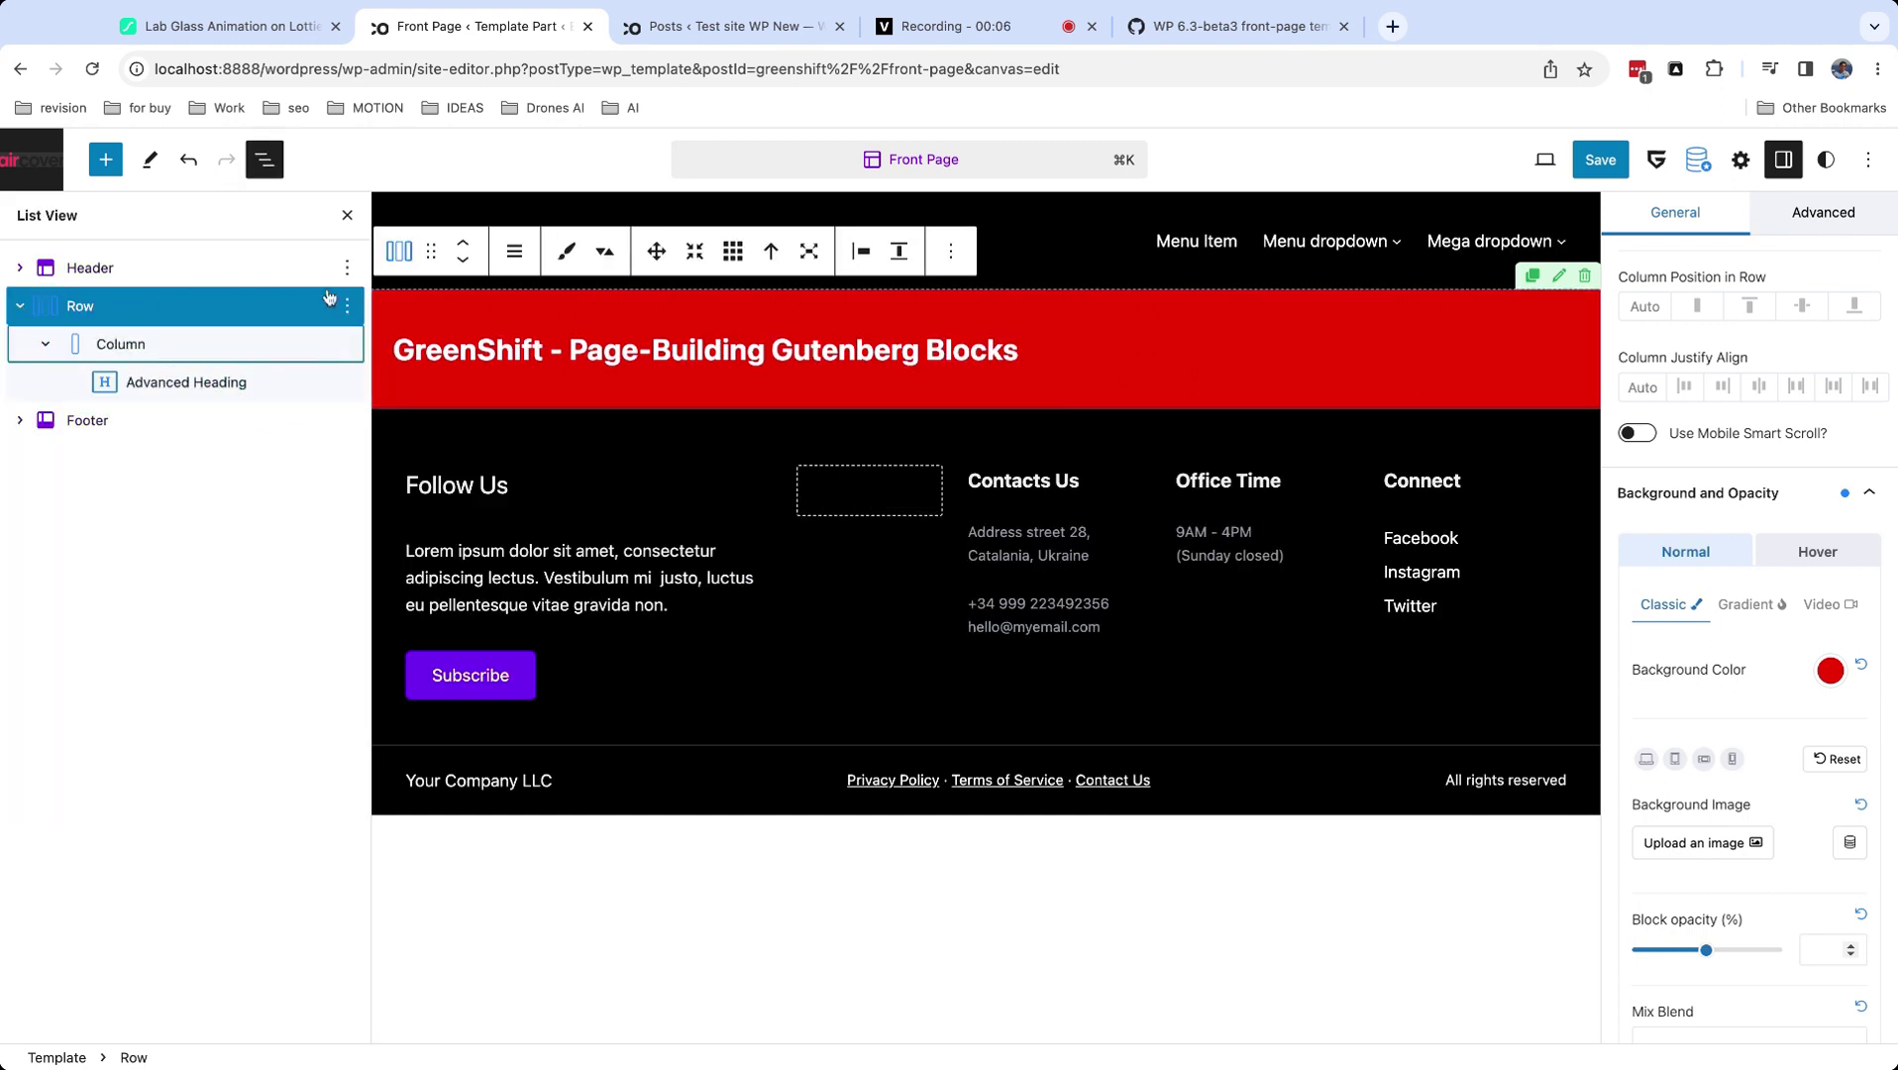
left_click(348, 215)
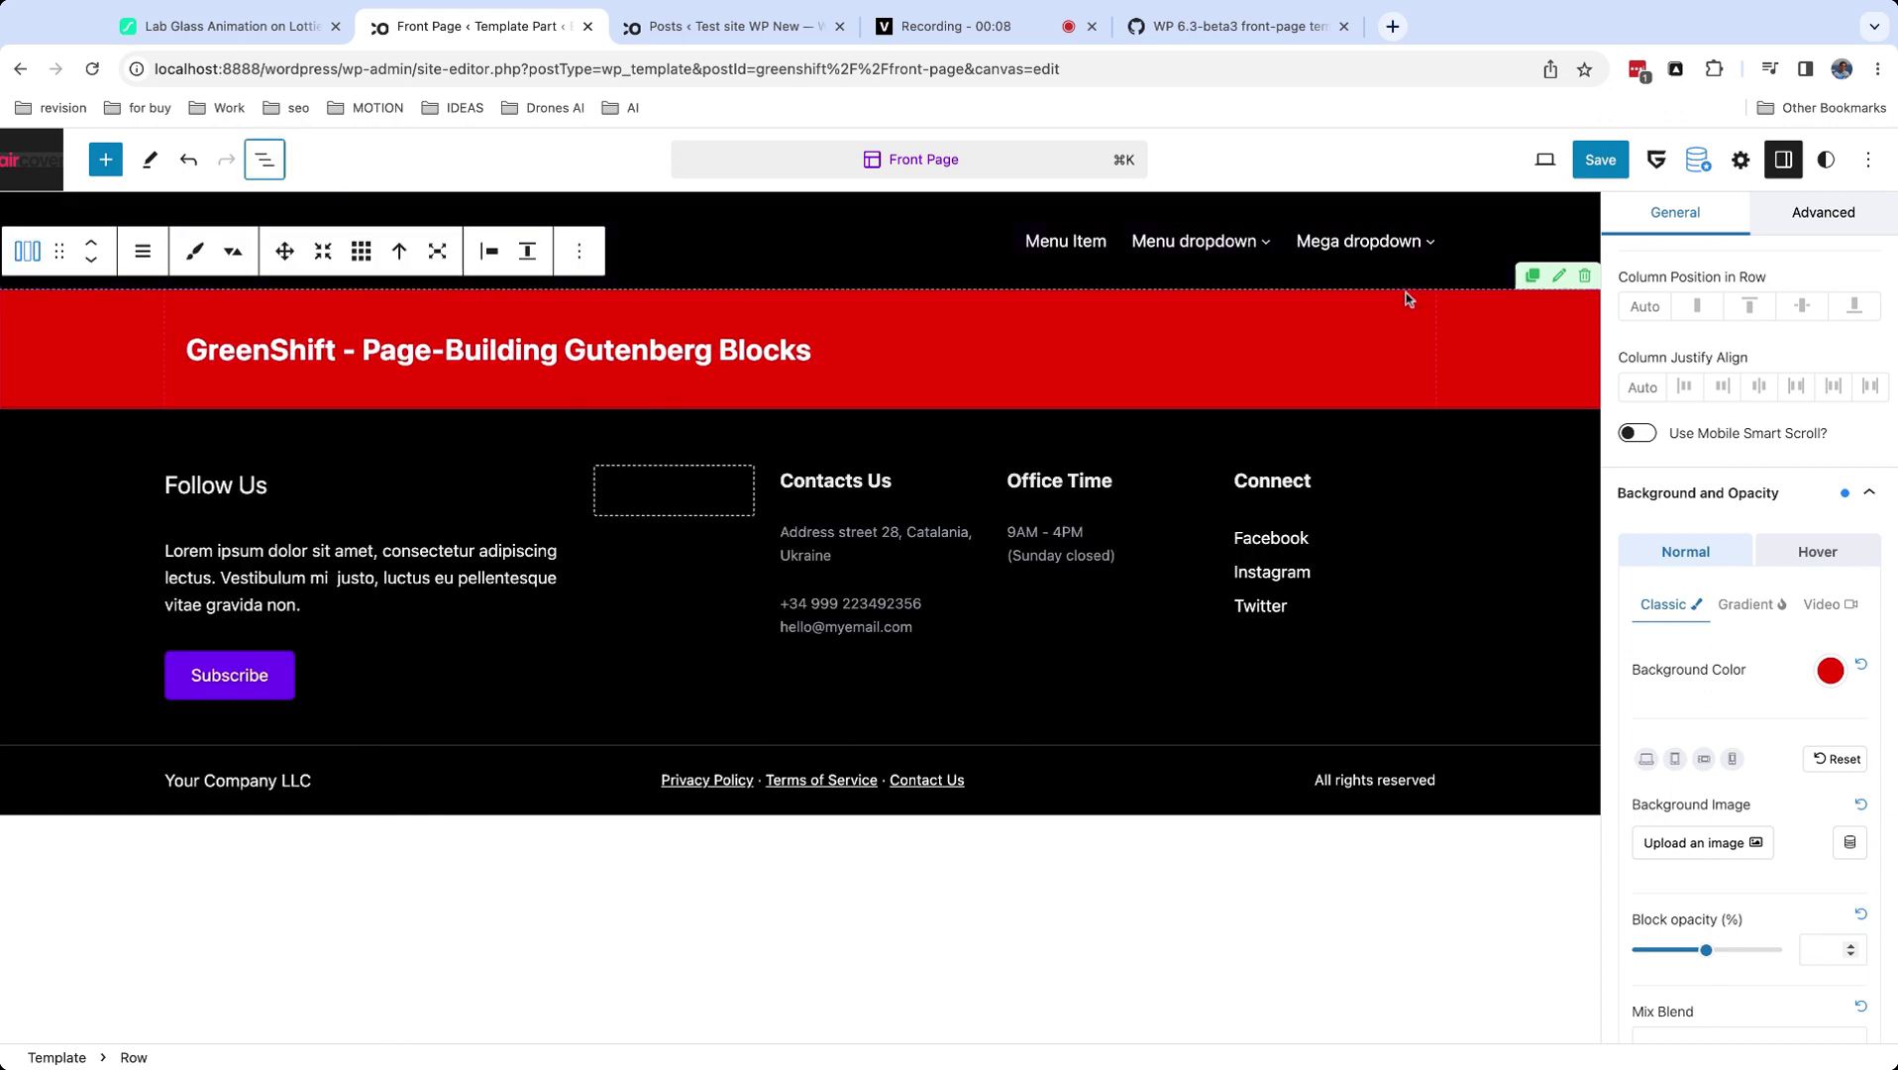
left_click(1869, 163)
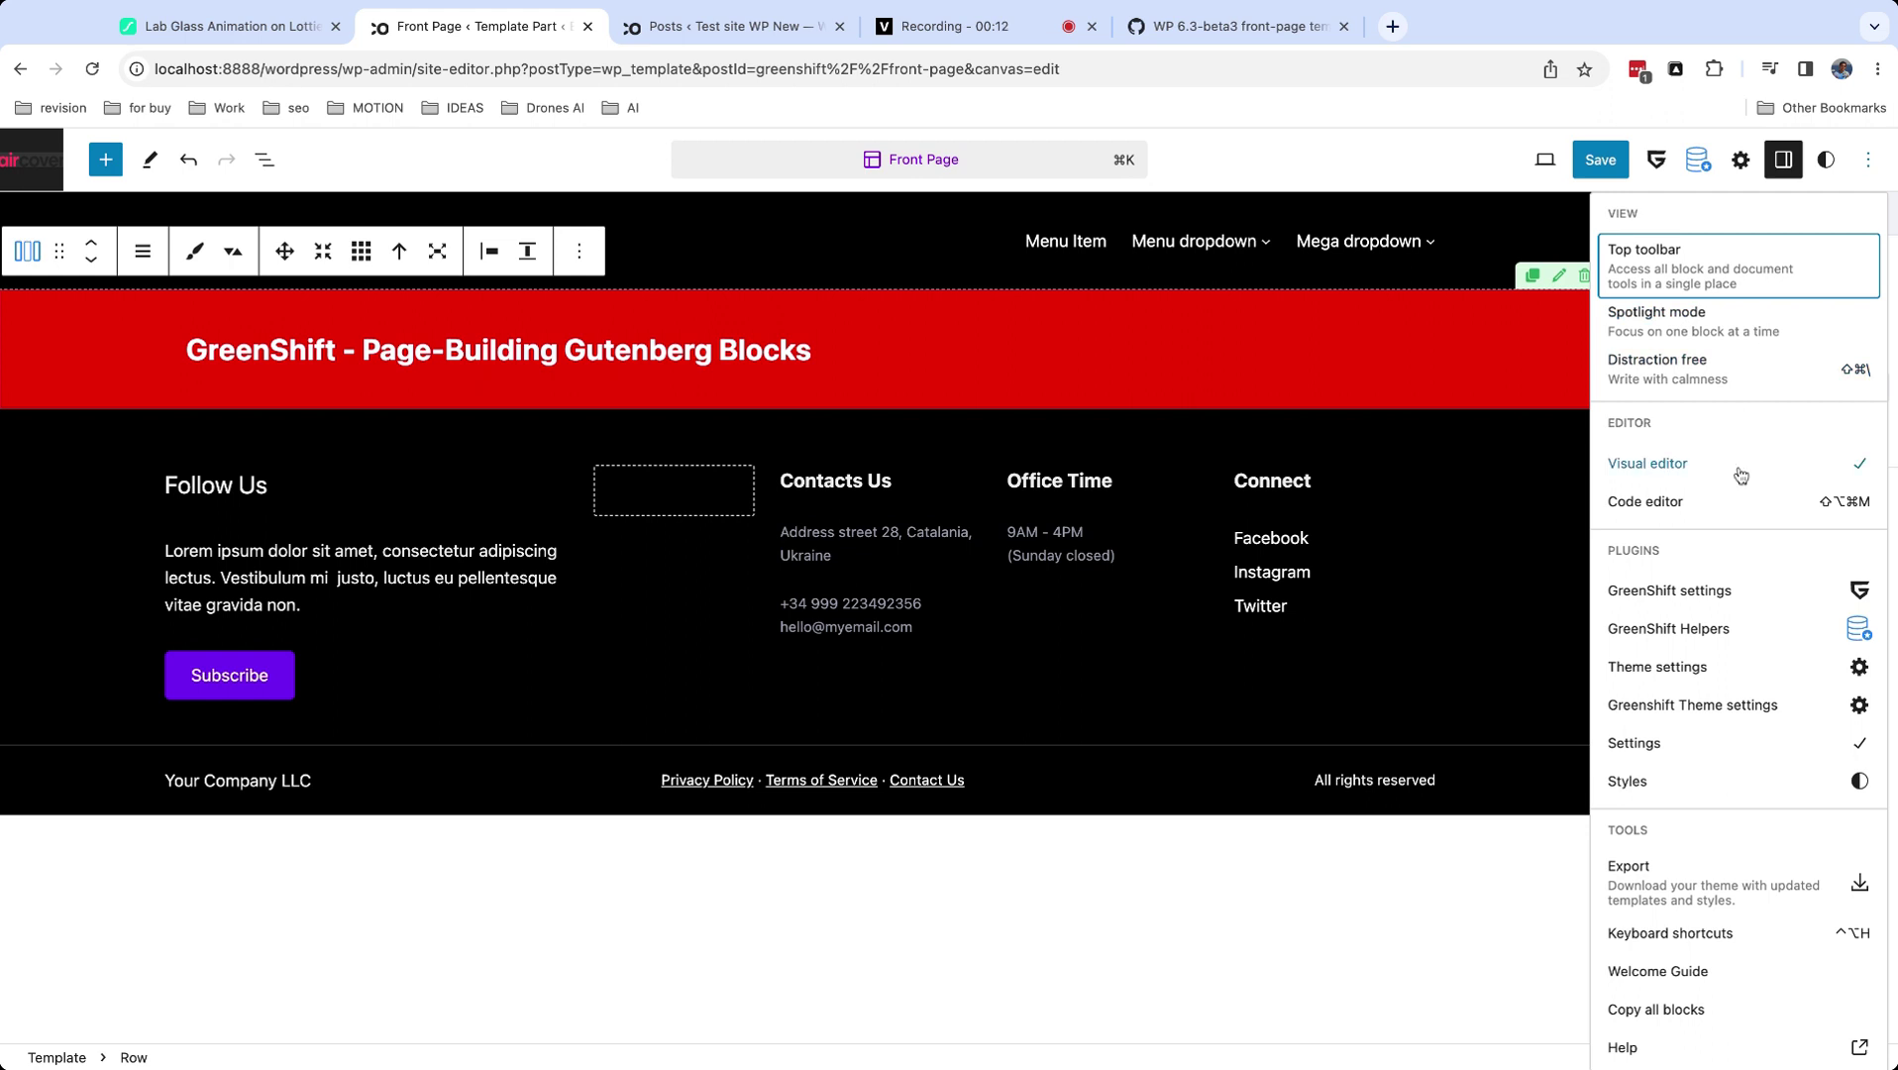
left_click(1681, 273)
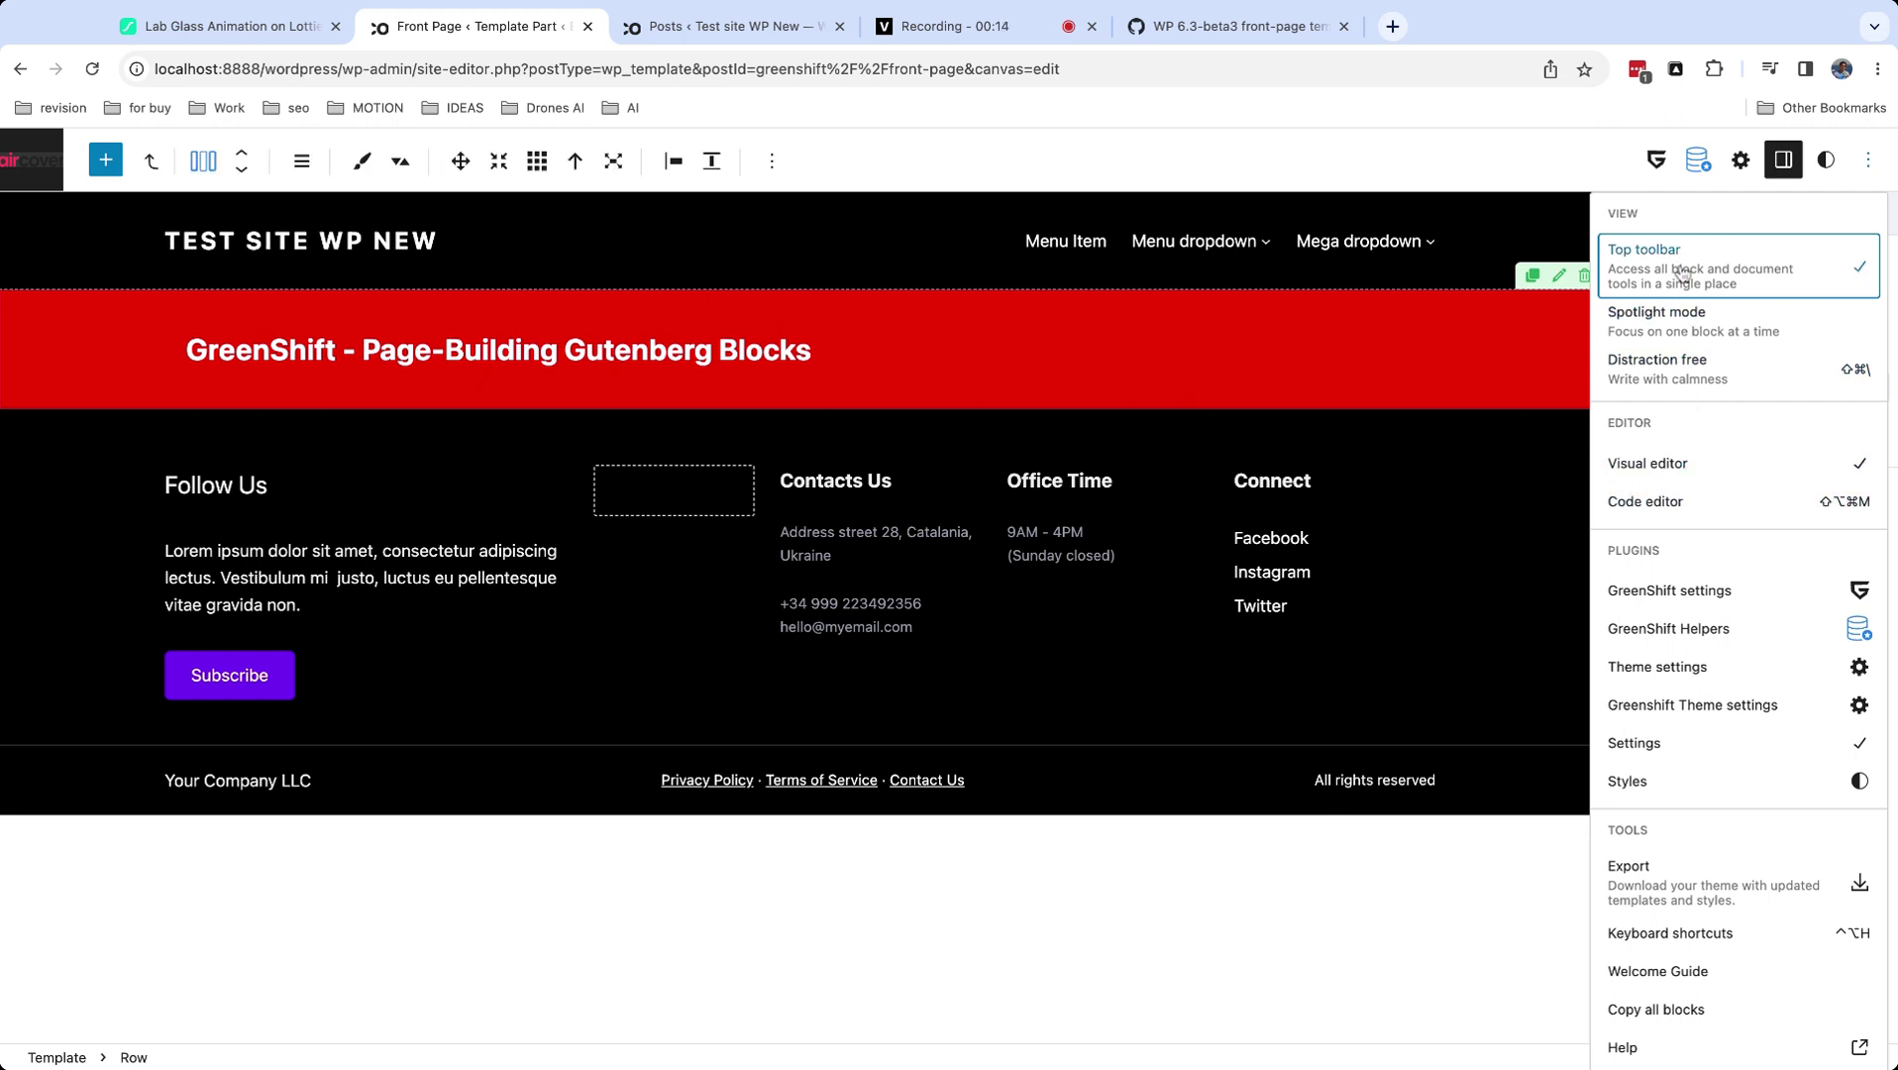
left_click(1683, 272)
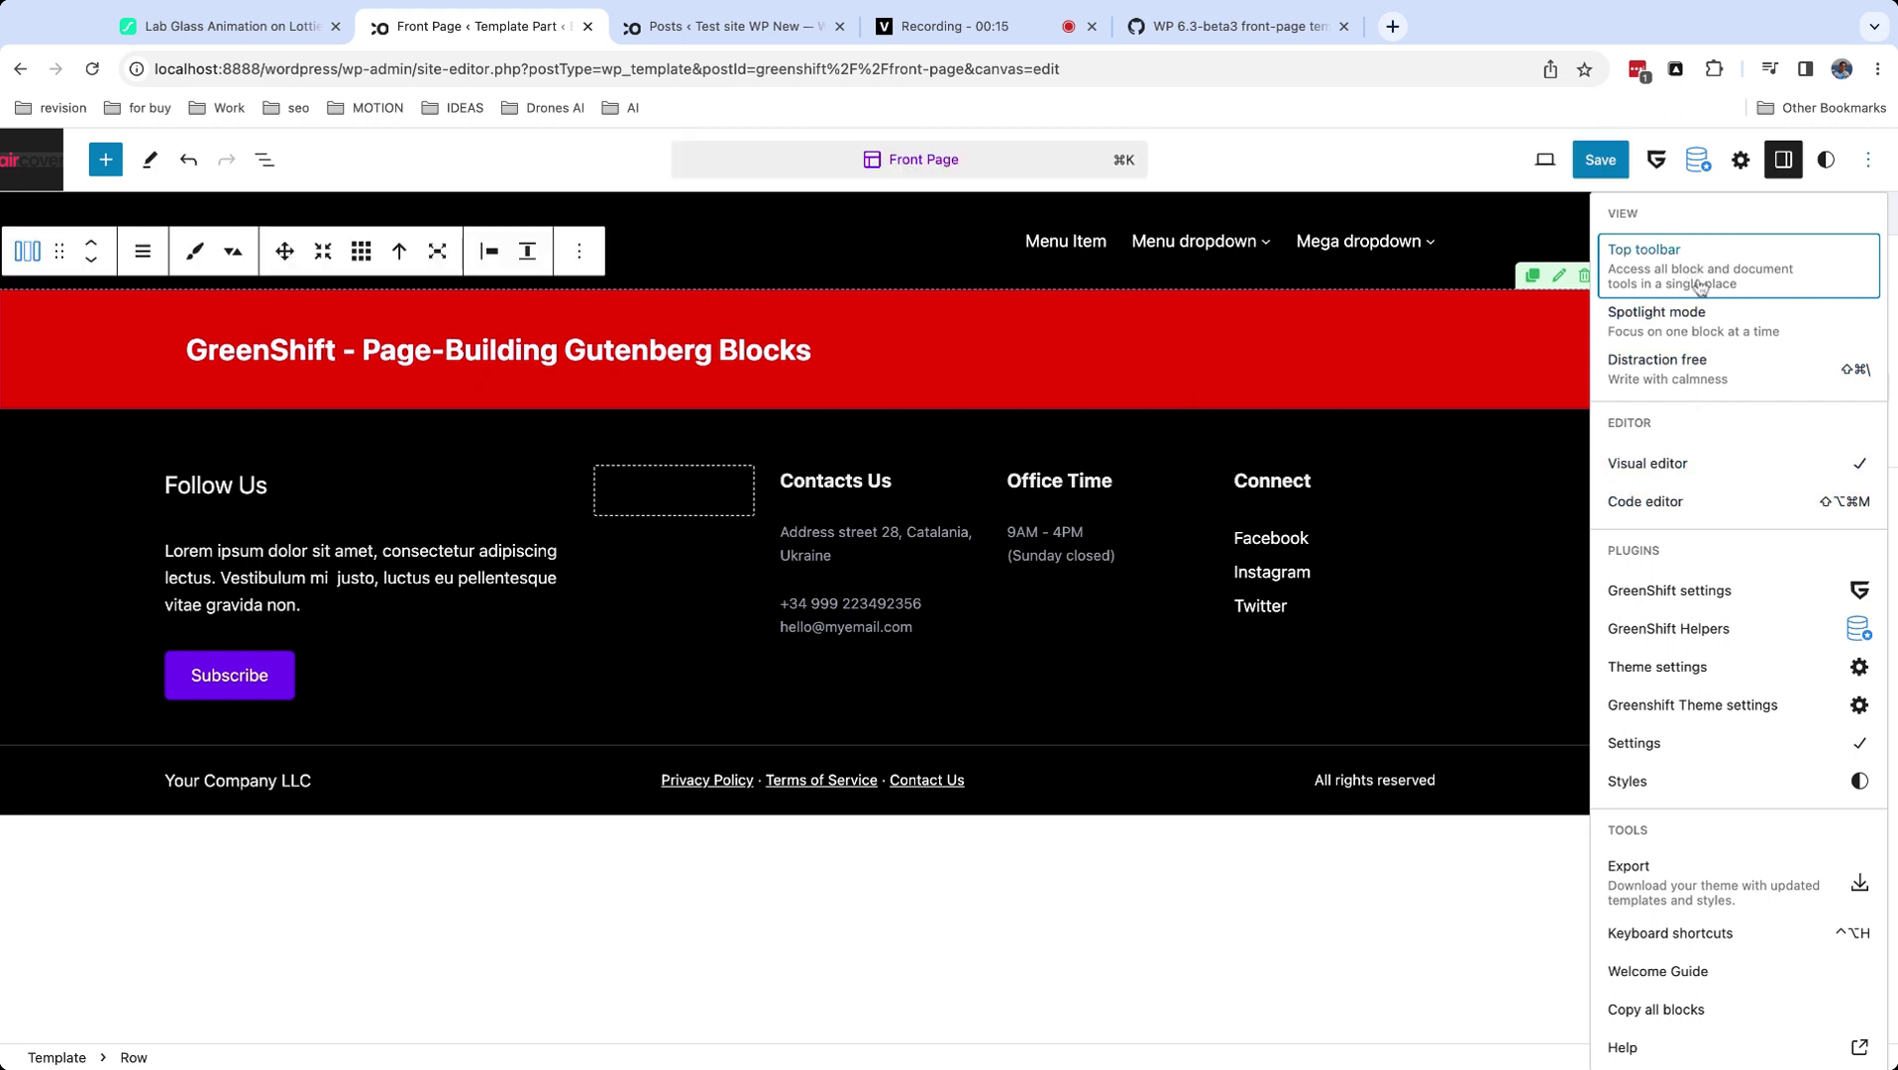
left_click(1713, 365)
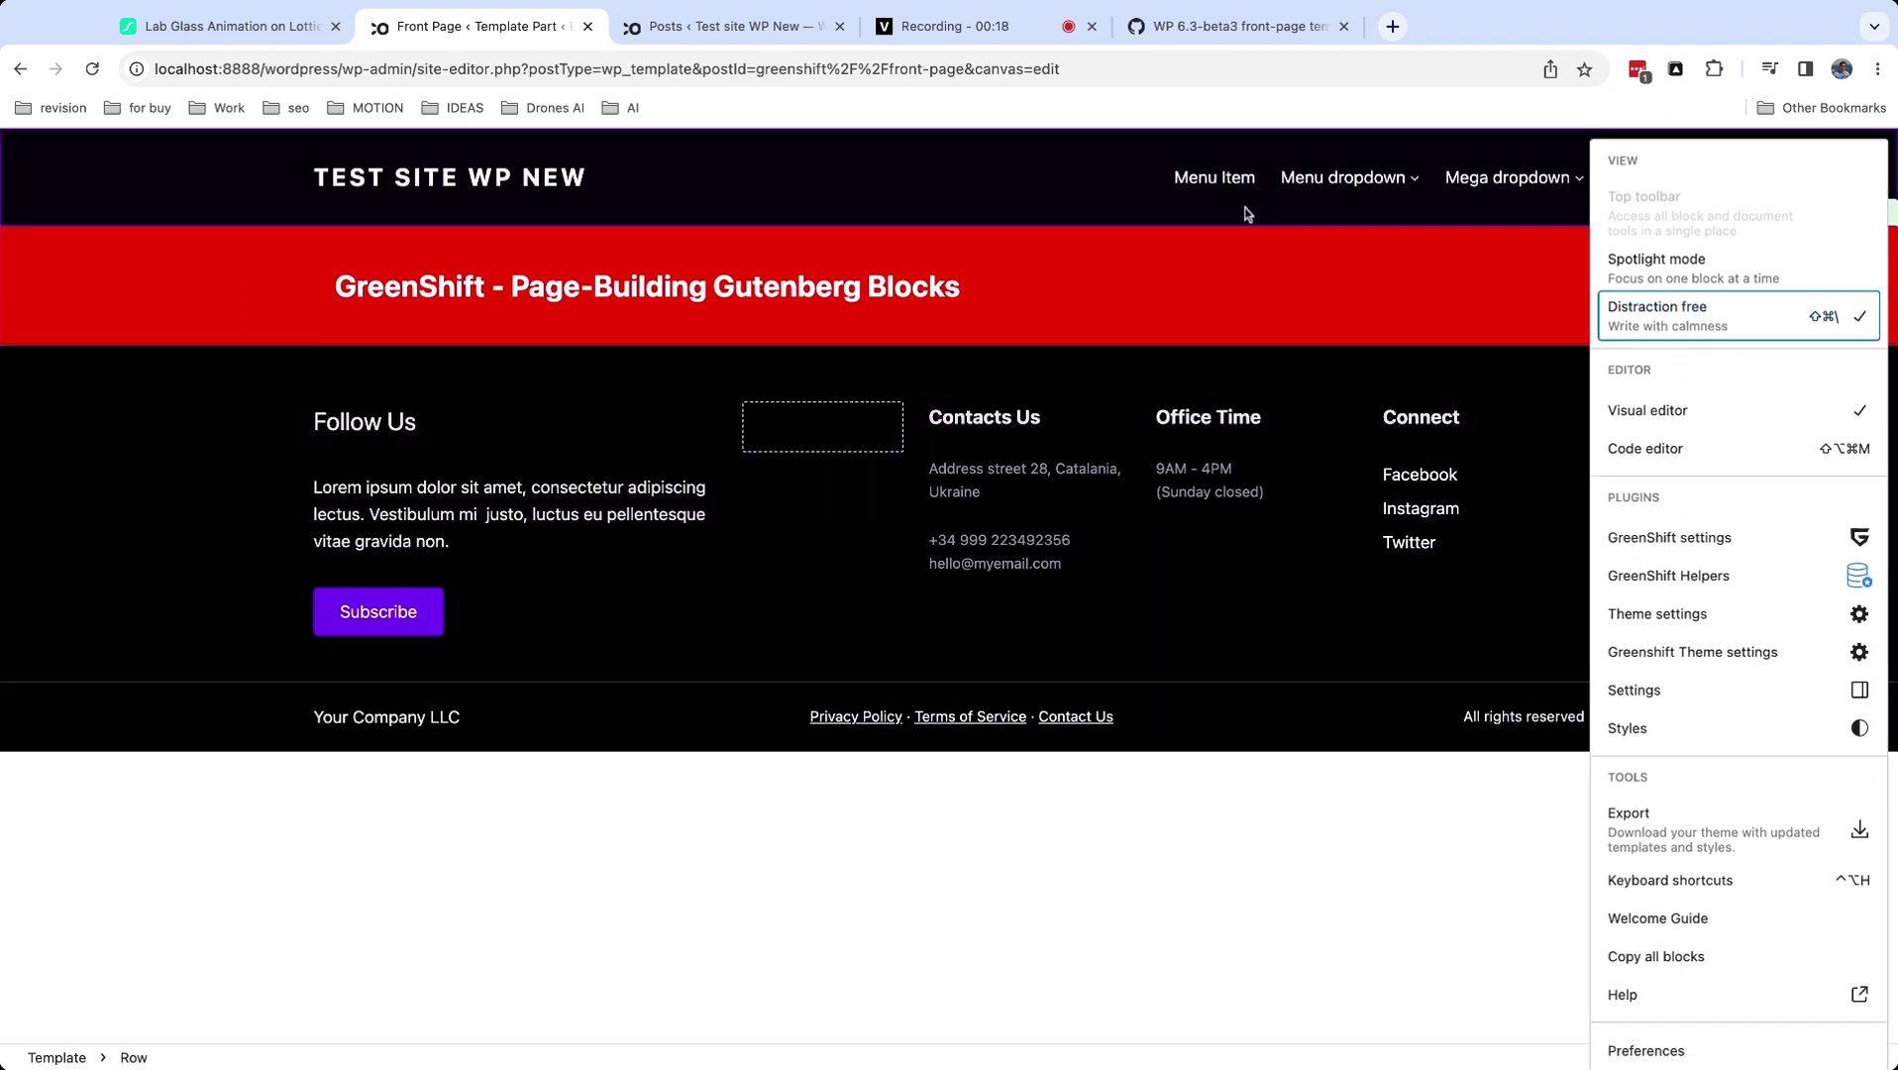
left_click(1696, 325)
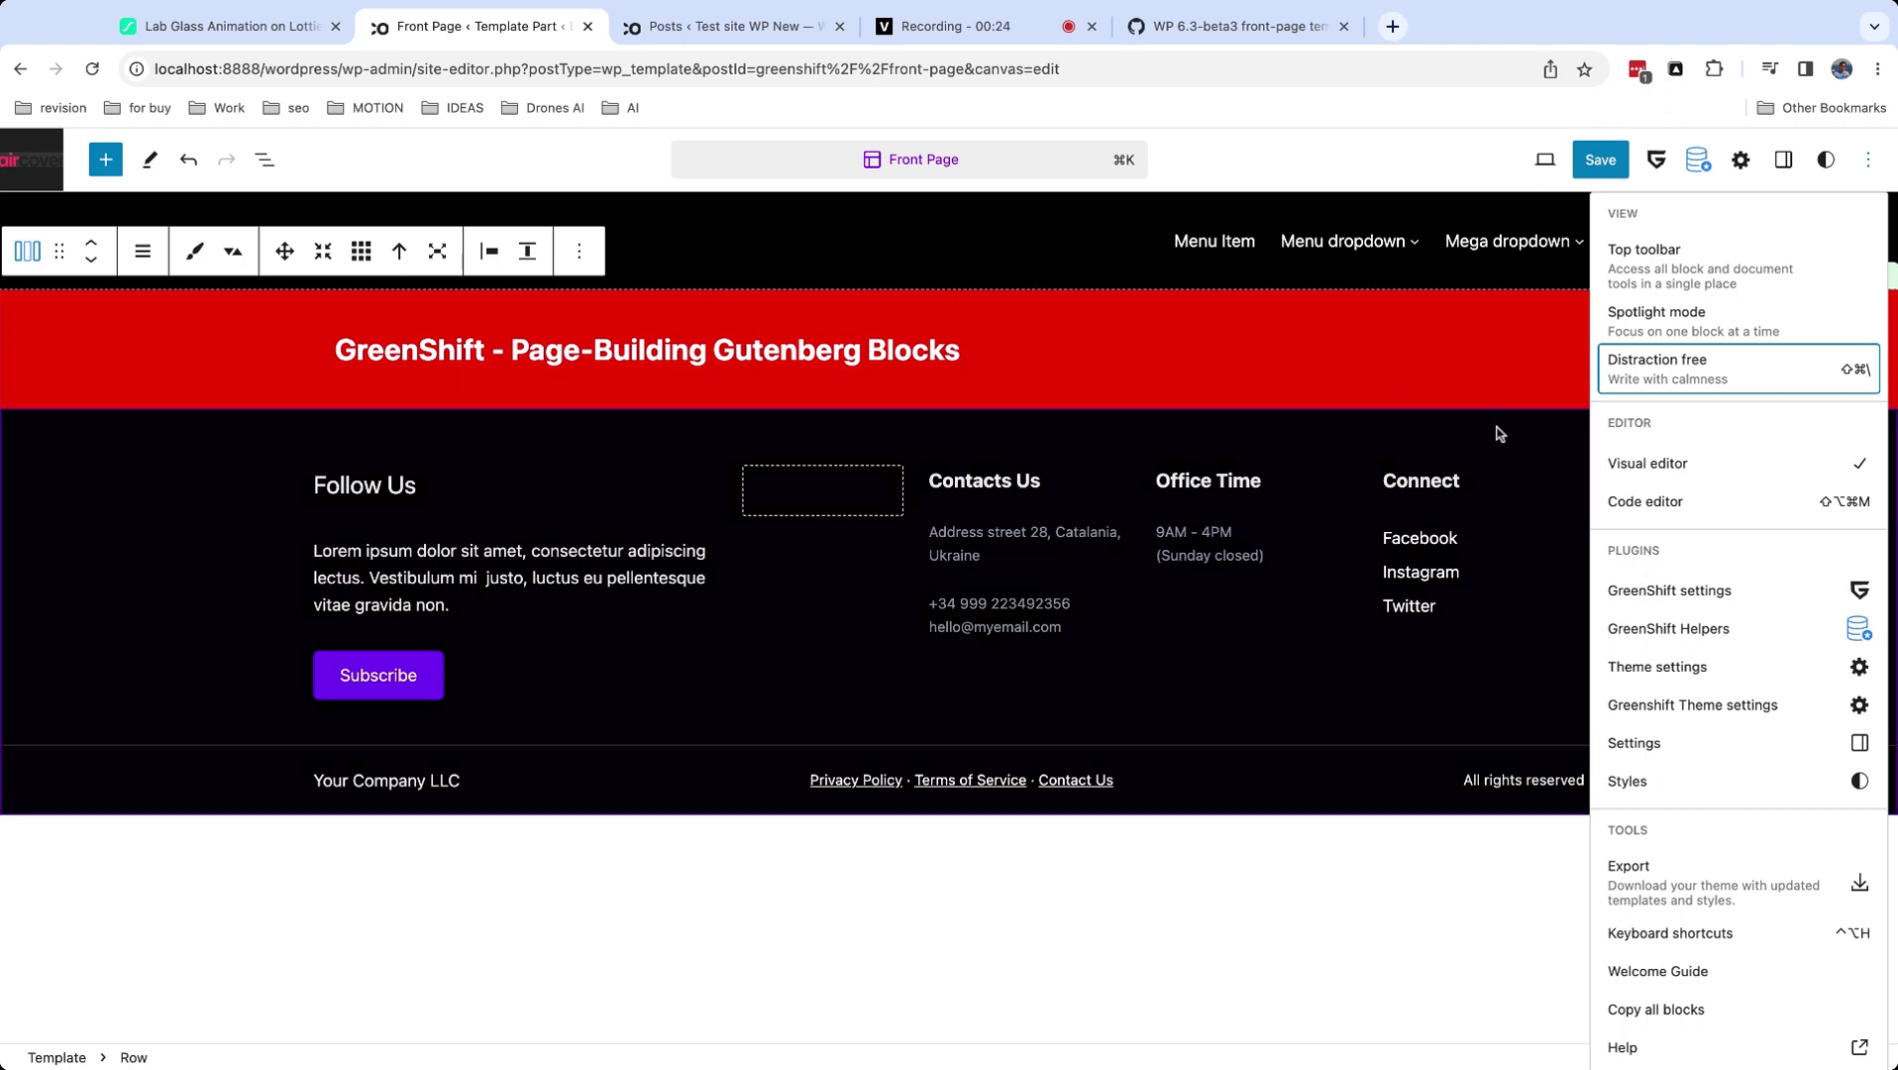
left_click(1716, 935)
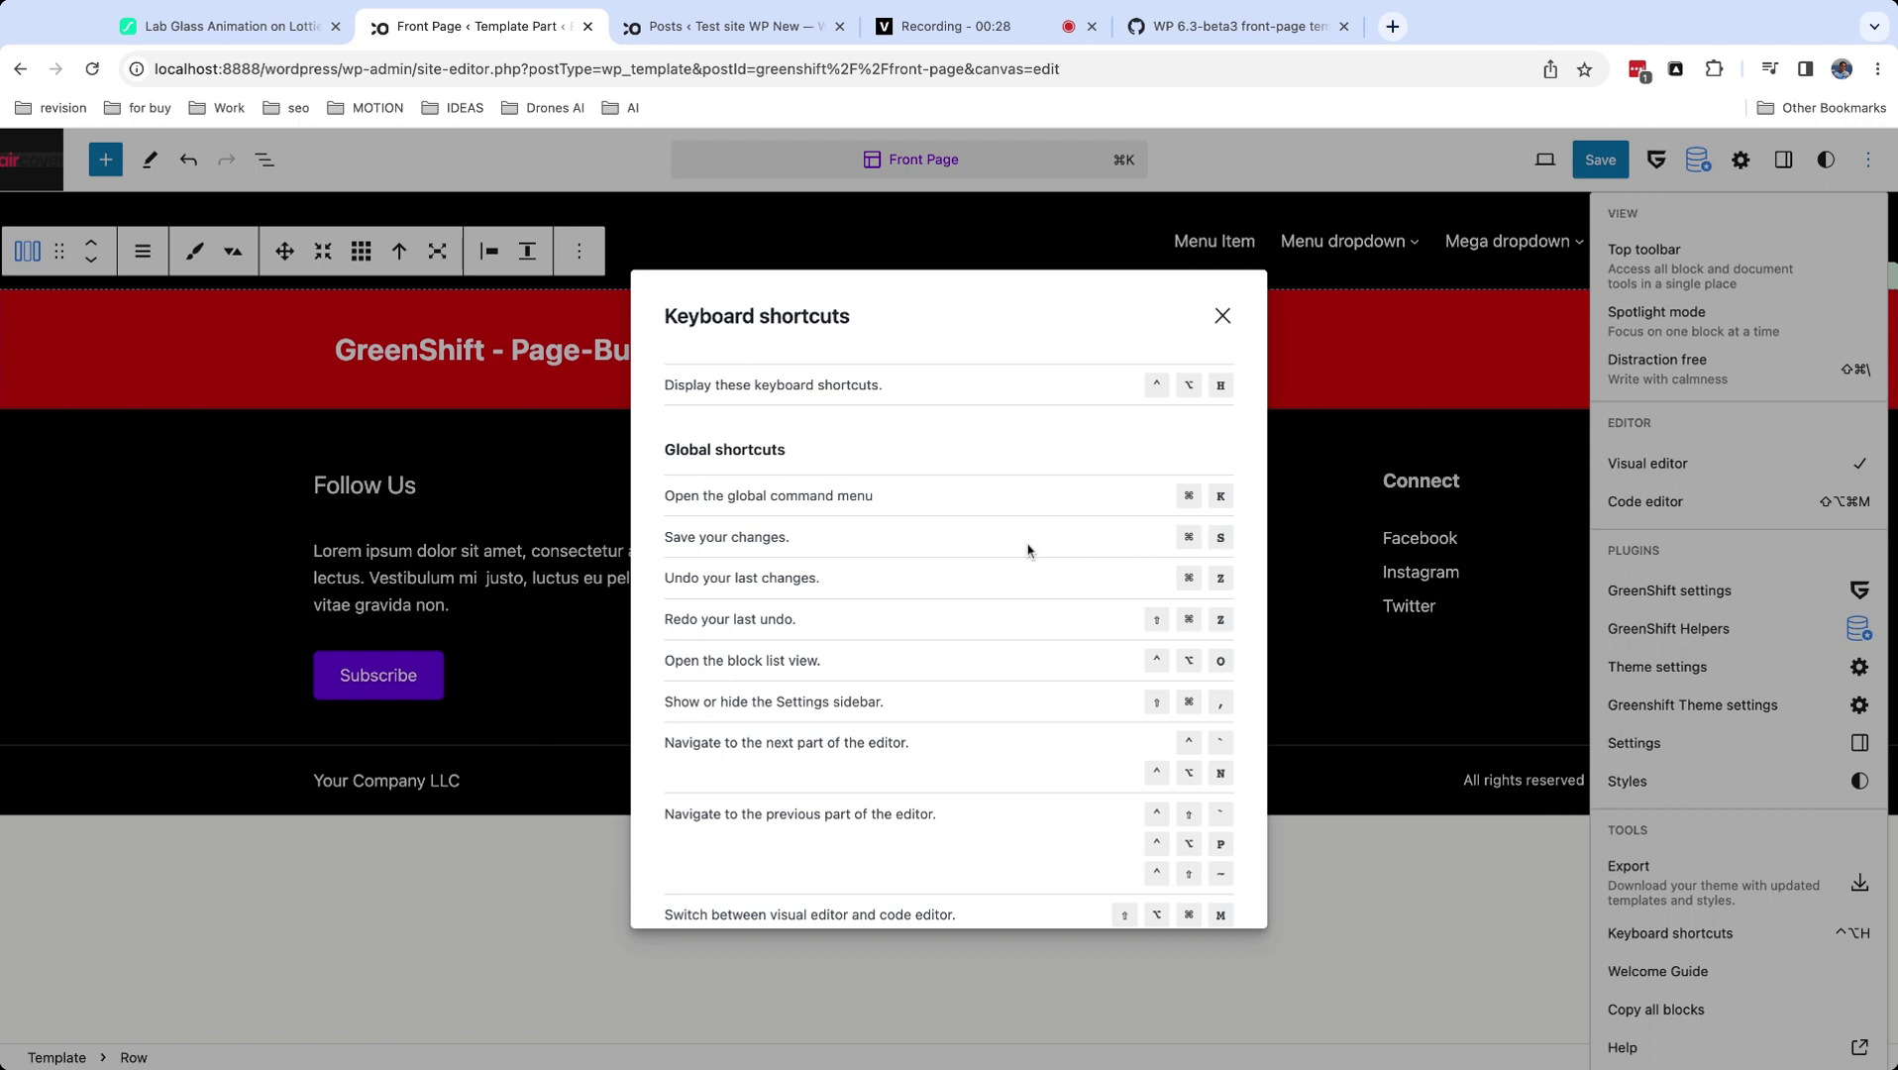
scroll(1027, 551, "down", 5)
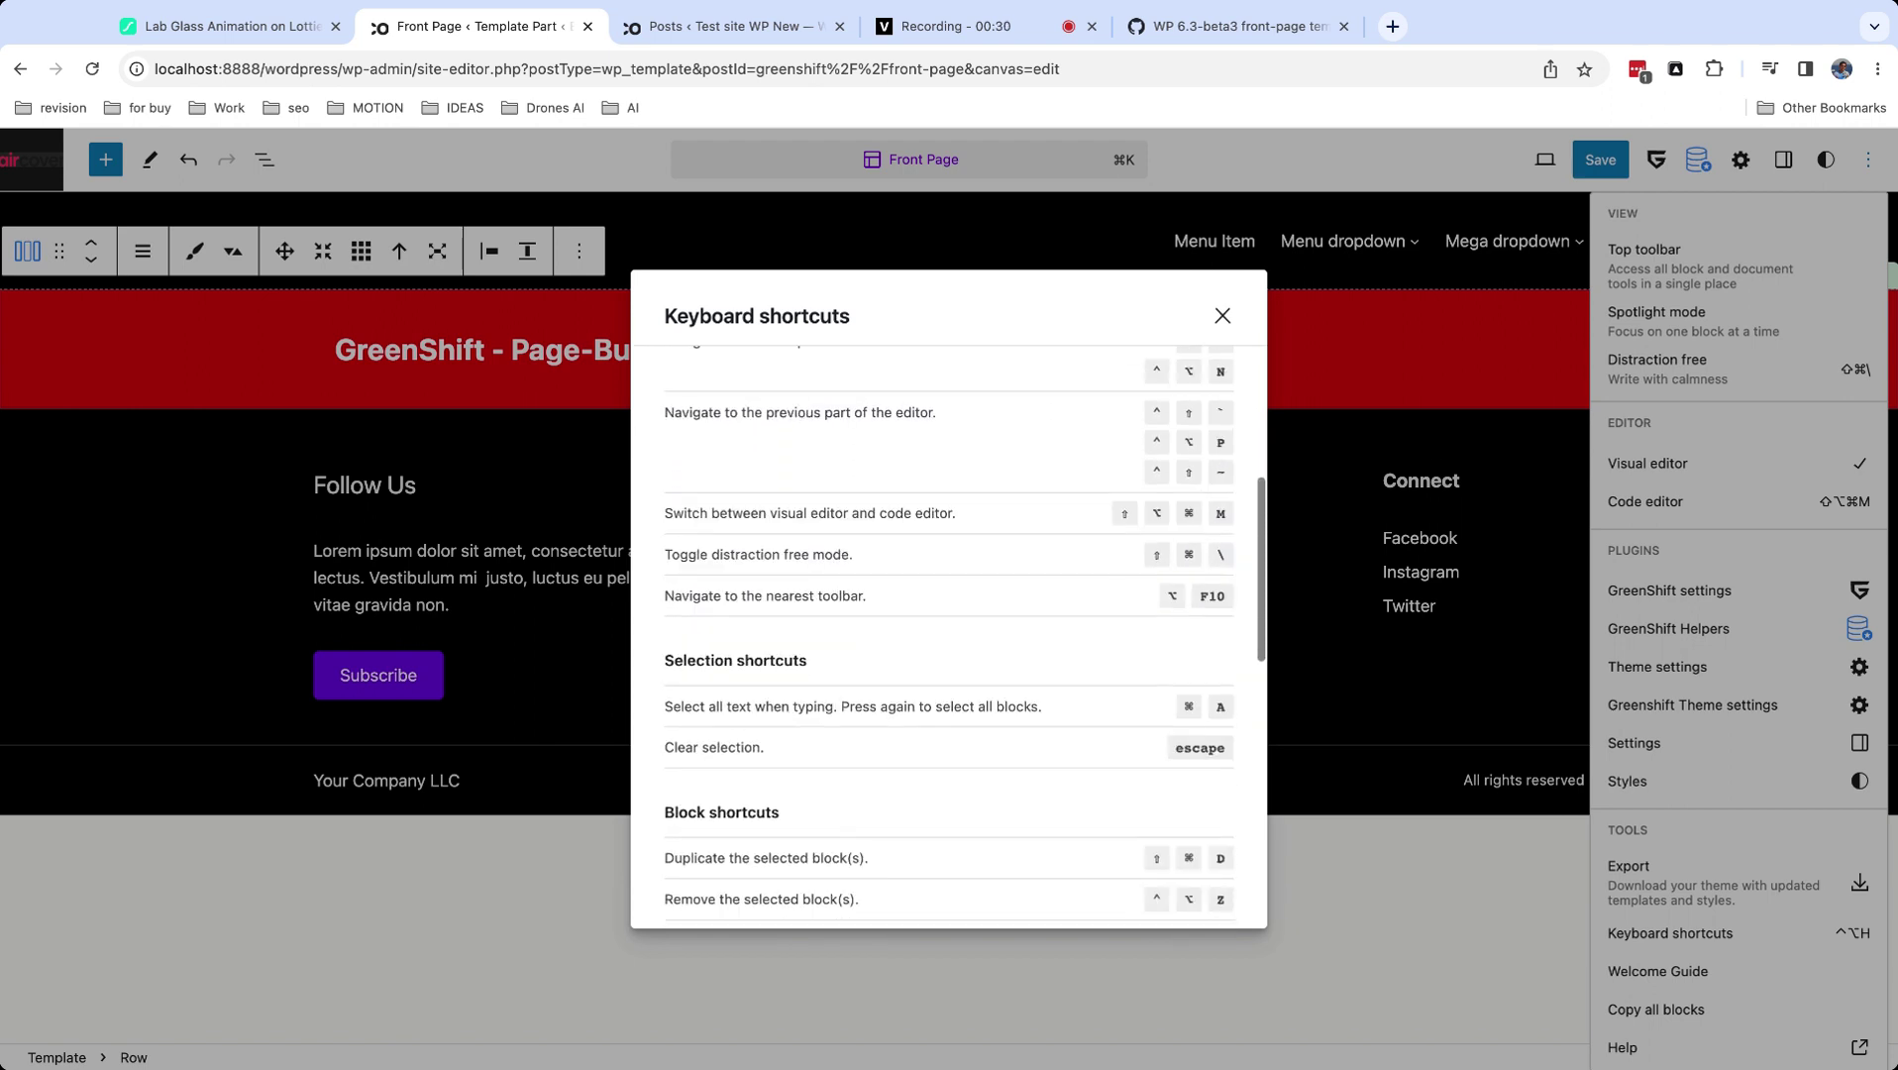
scroll(1172, 369, "down", 15)
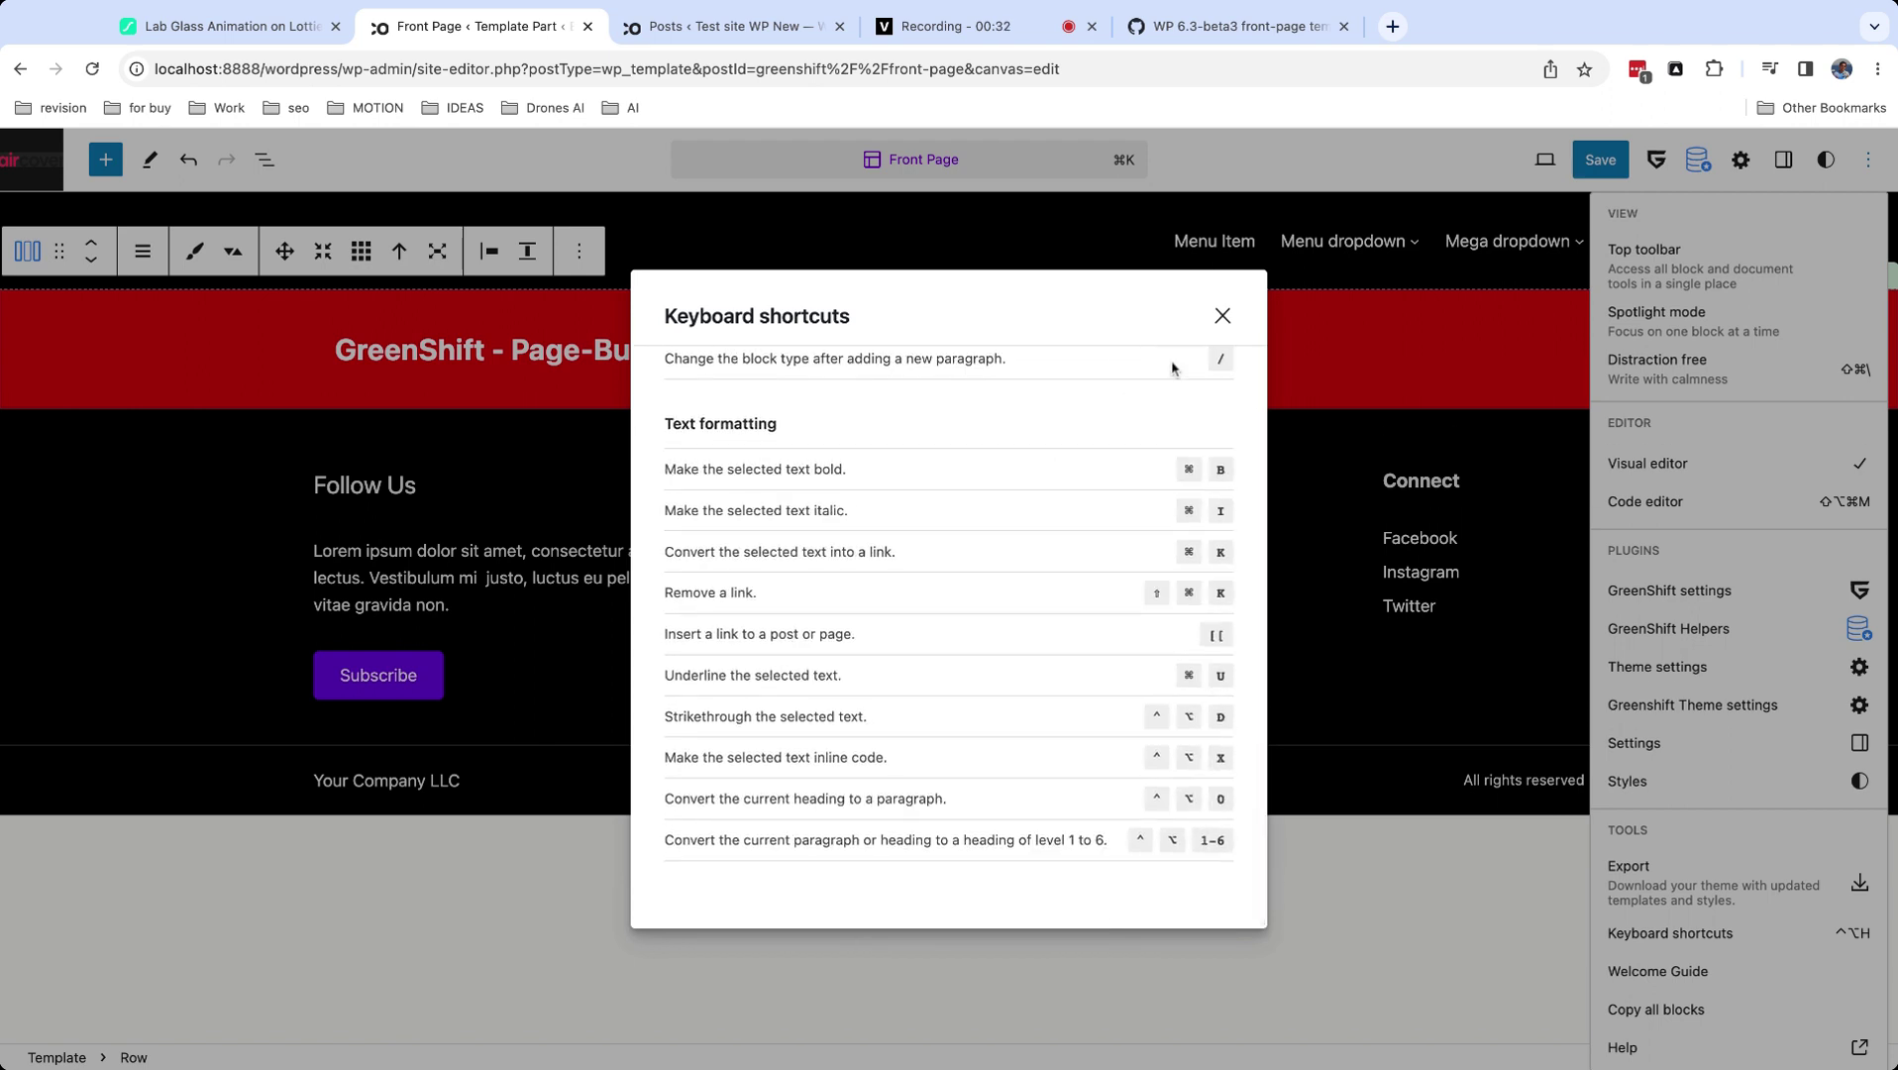
left_click(1222, 316)
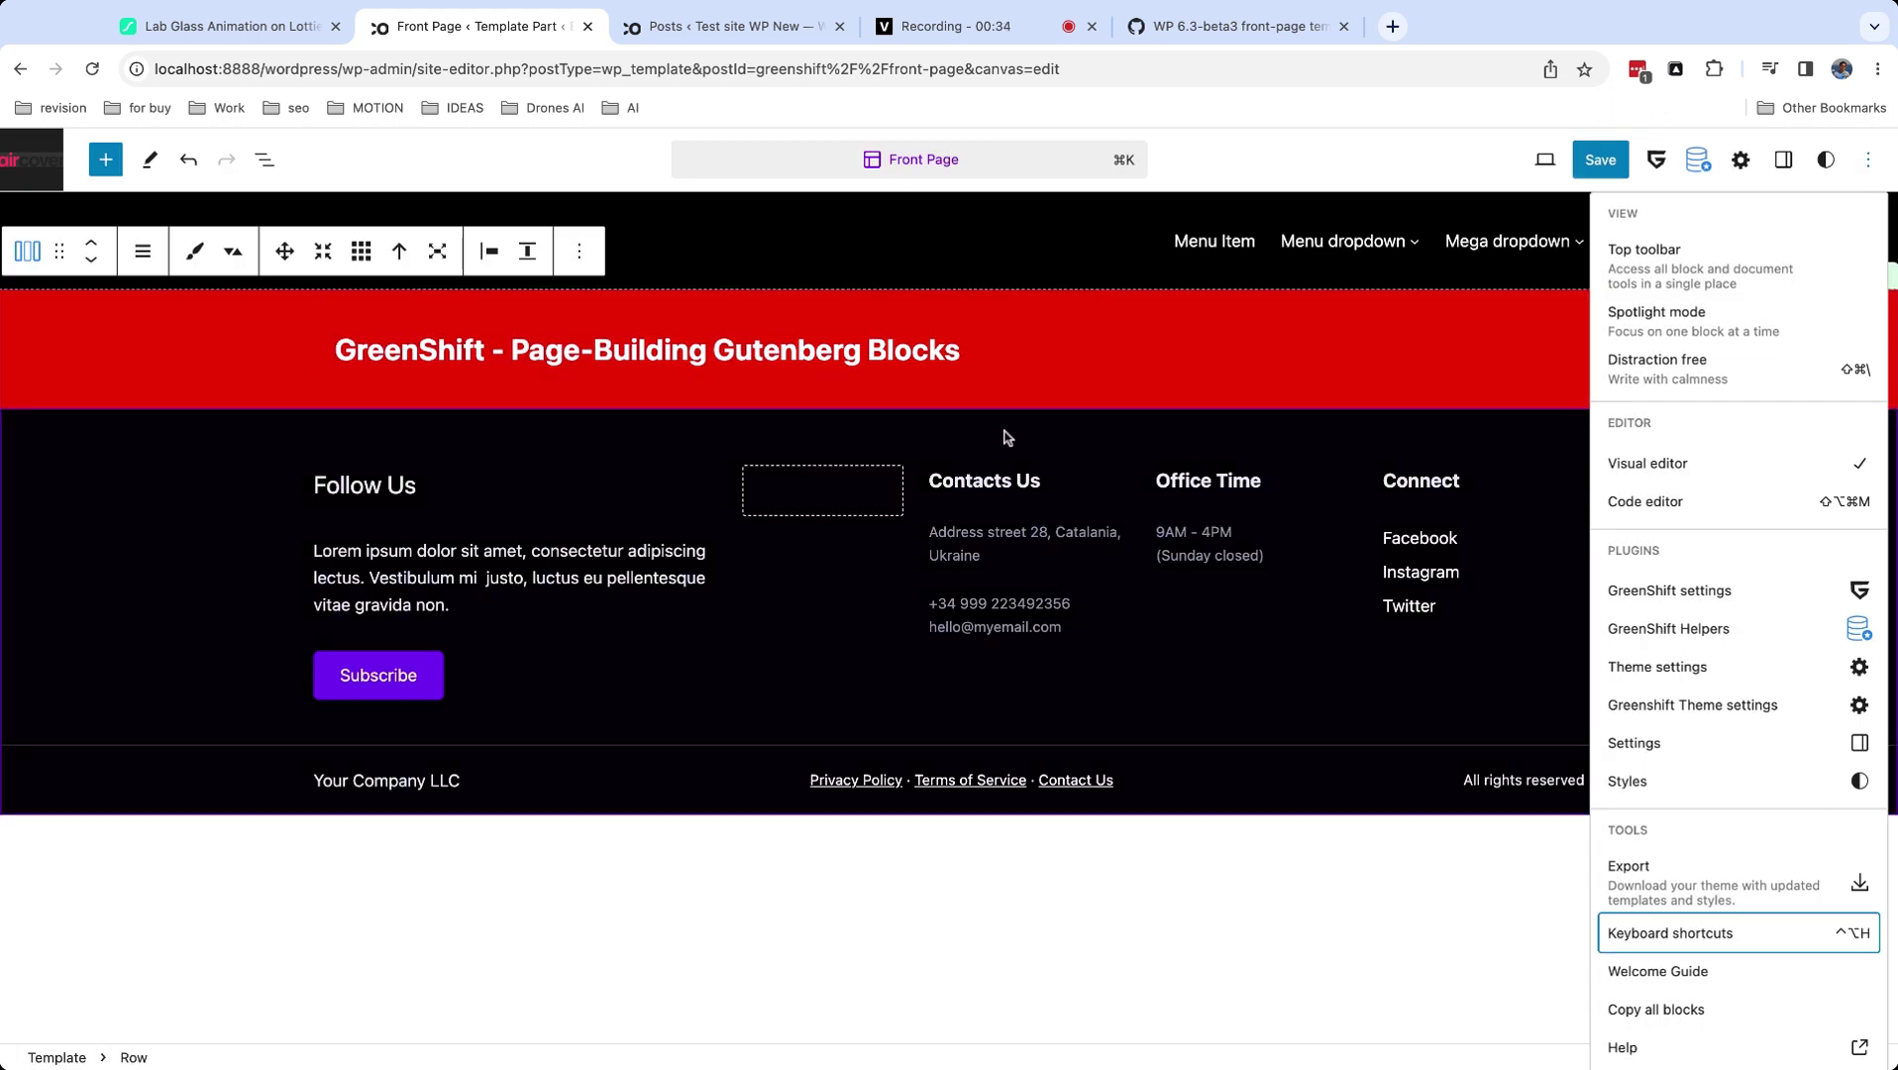
Delete the red GreenShift banner row.
left_click(579, 253)
left_click(579, 253)
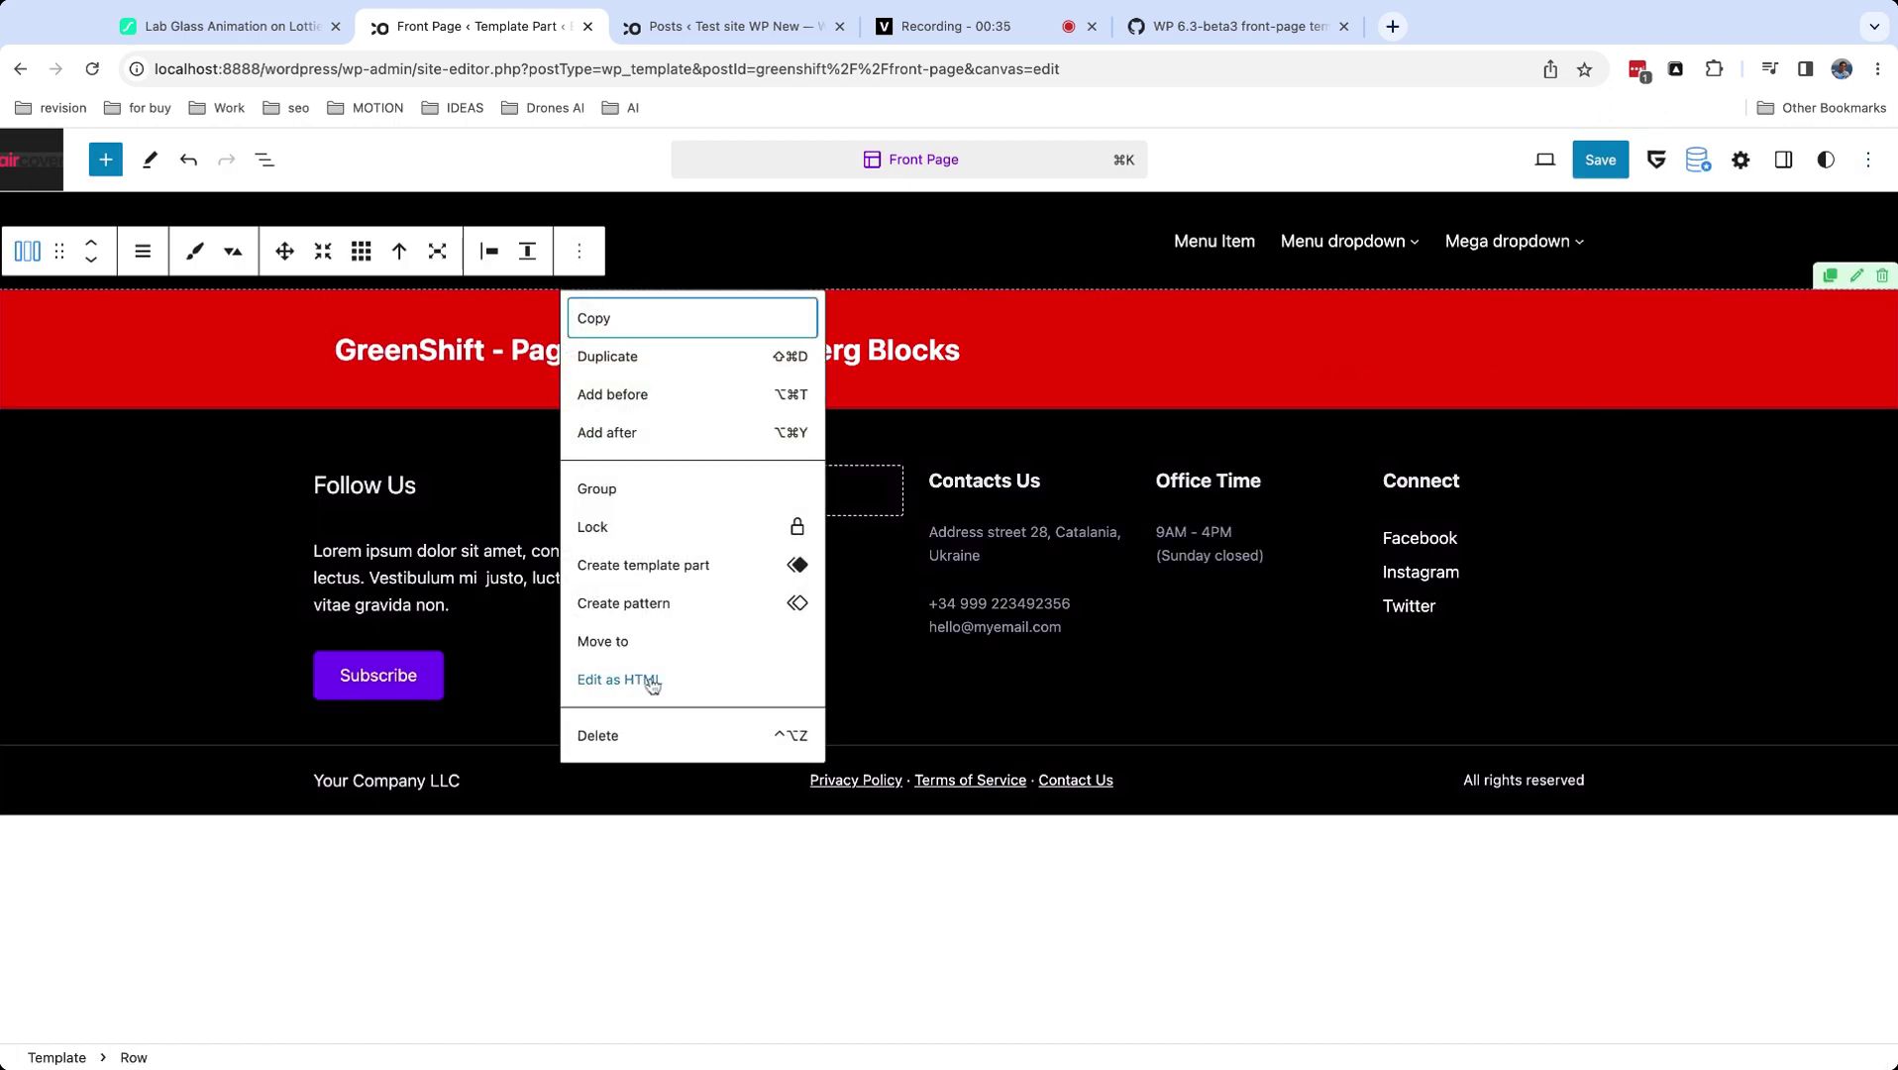
left_click(638, 735)
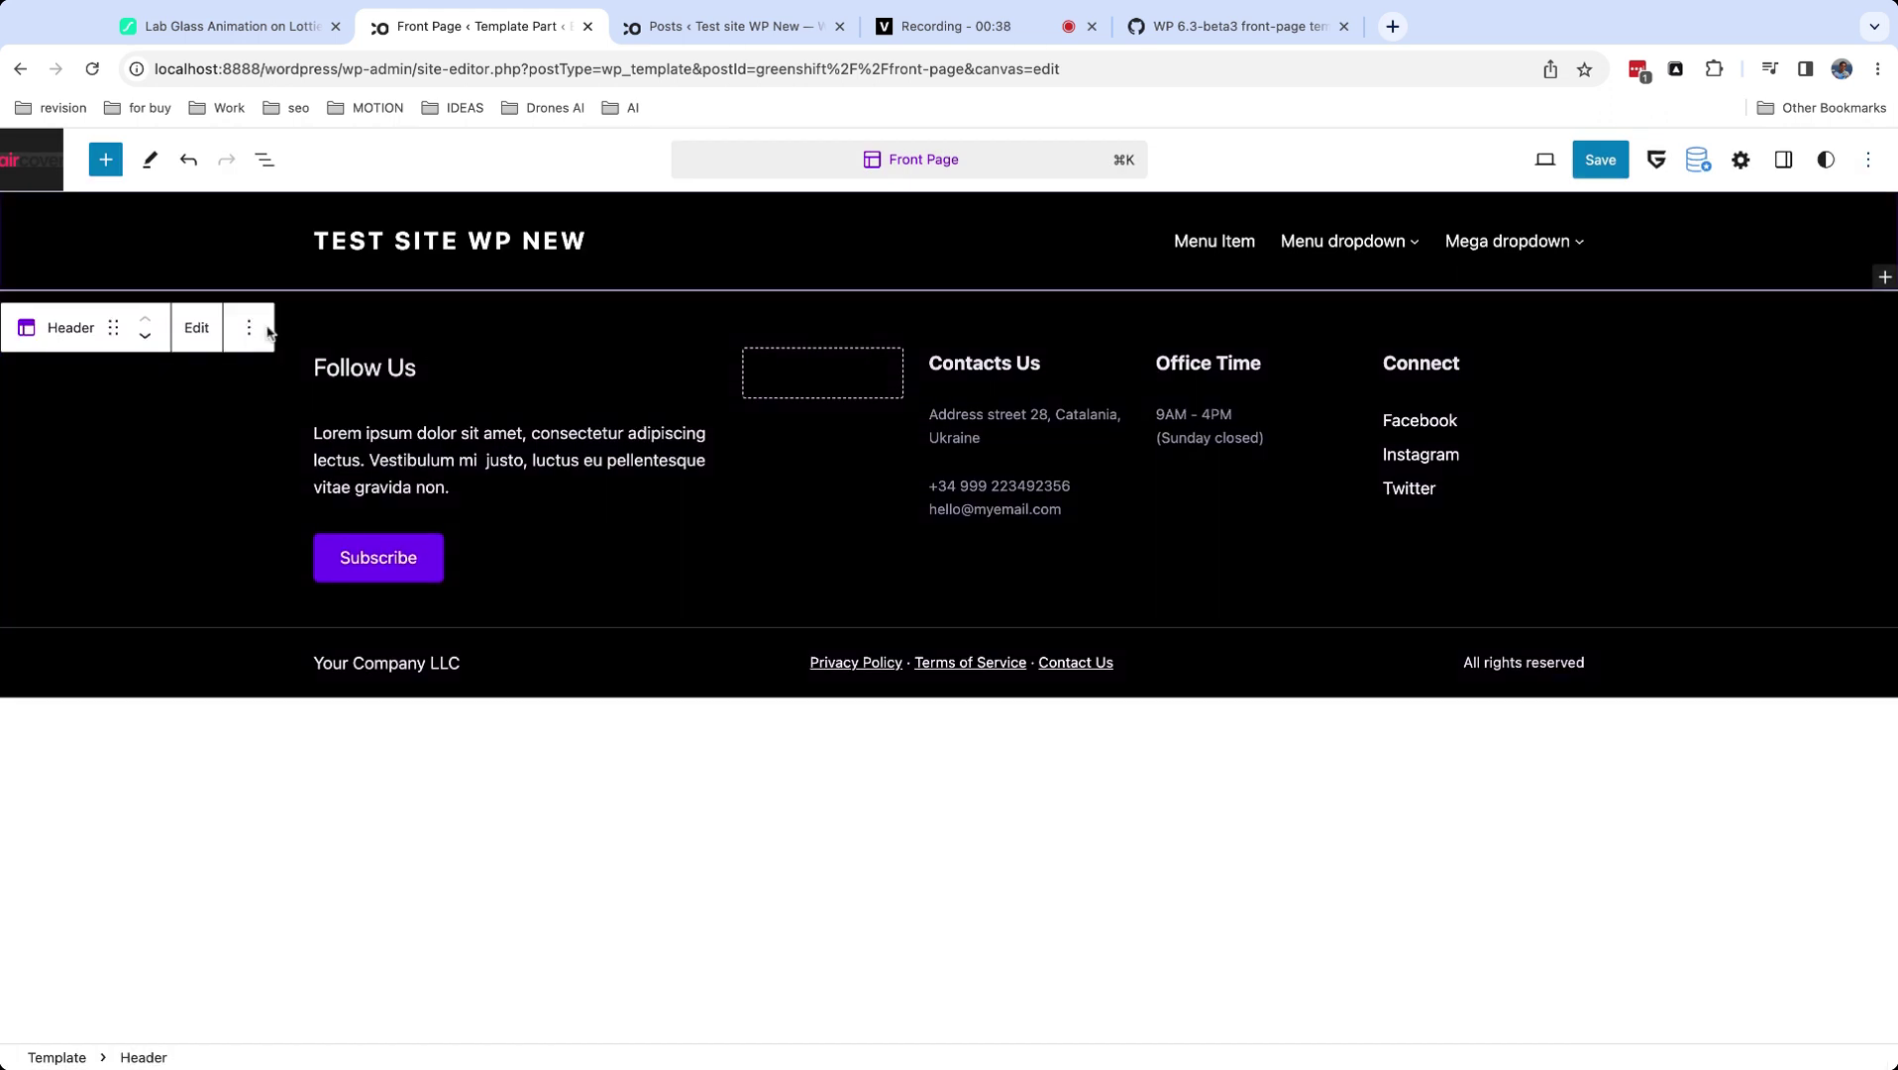
Add an empty block below the header and browse the Blocks library down to GreenShift.
left_click(249, 331)
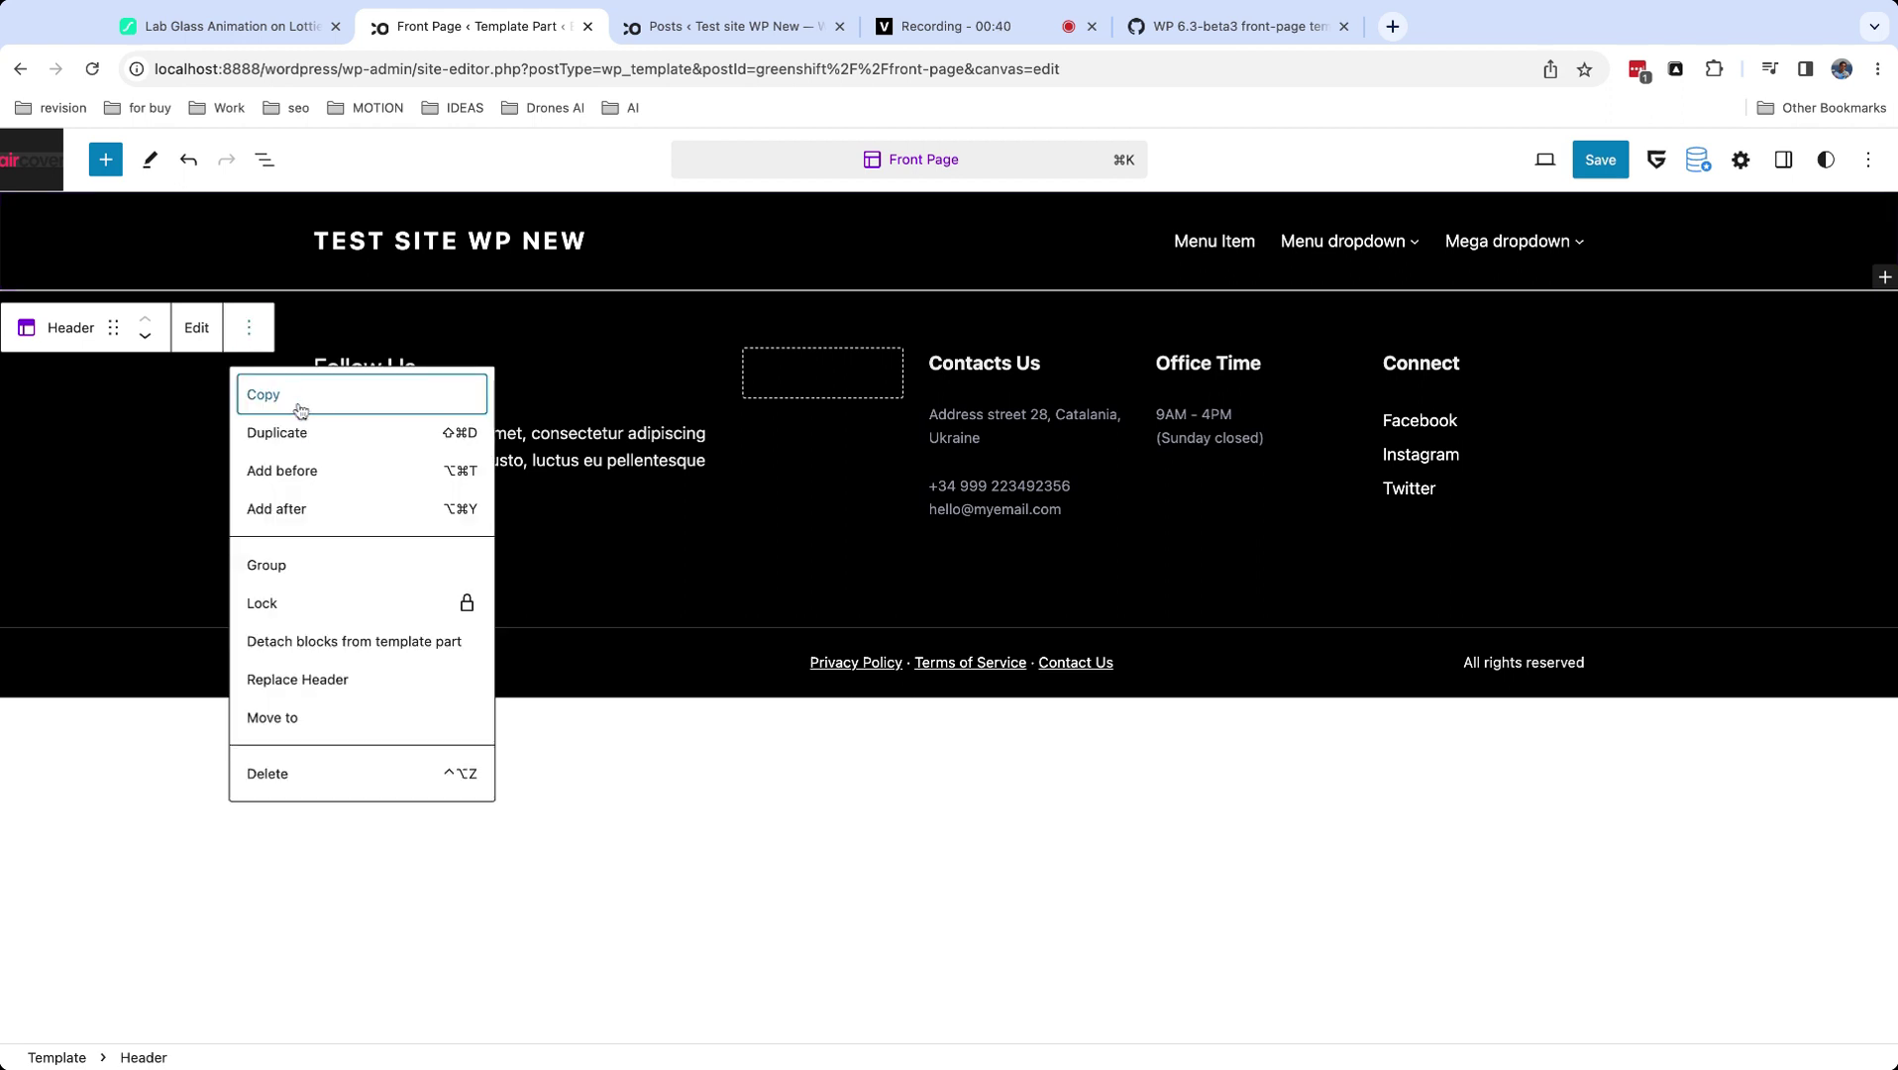
left_click(276, 509)
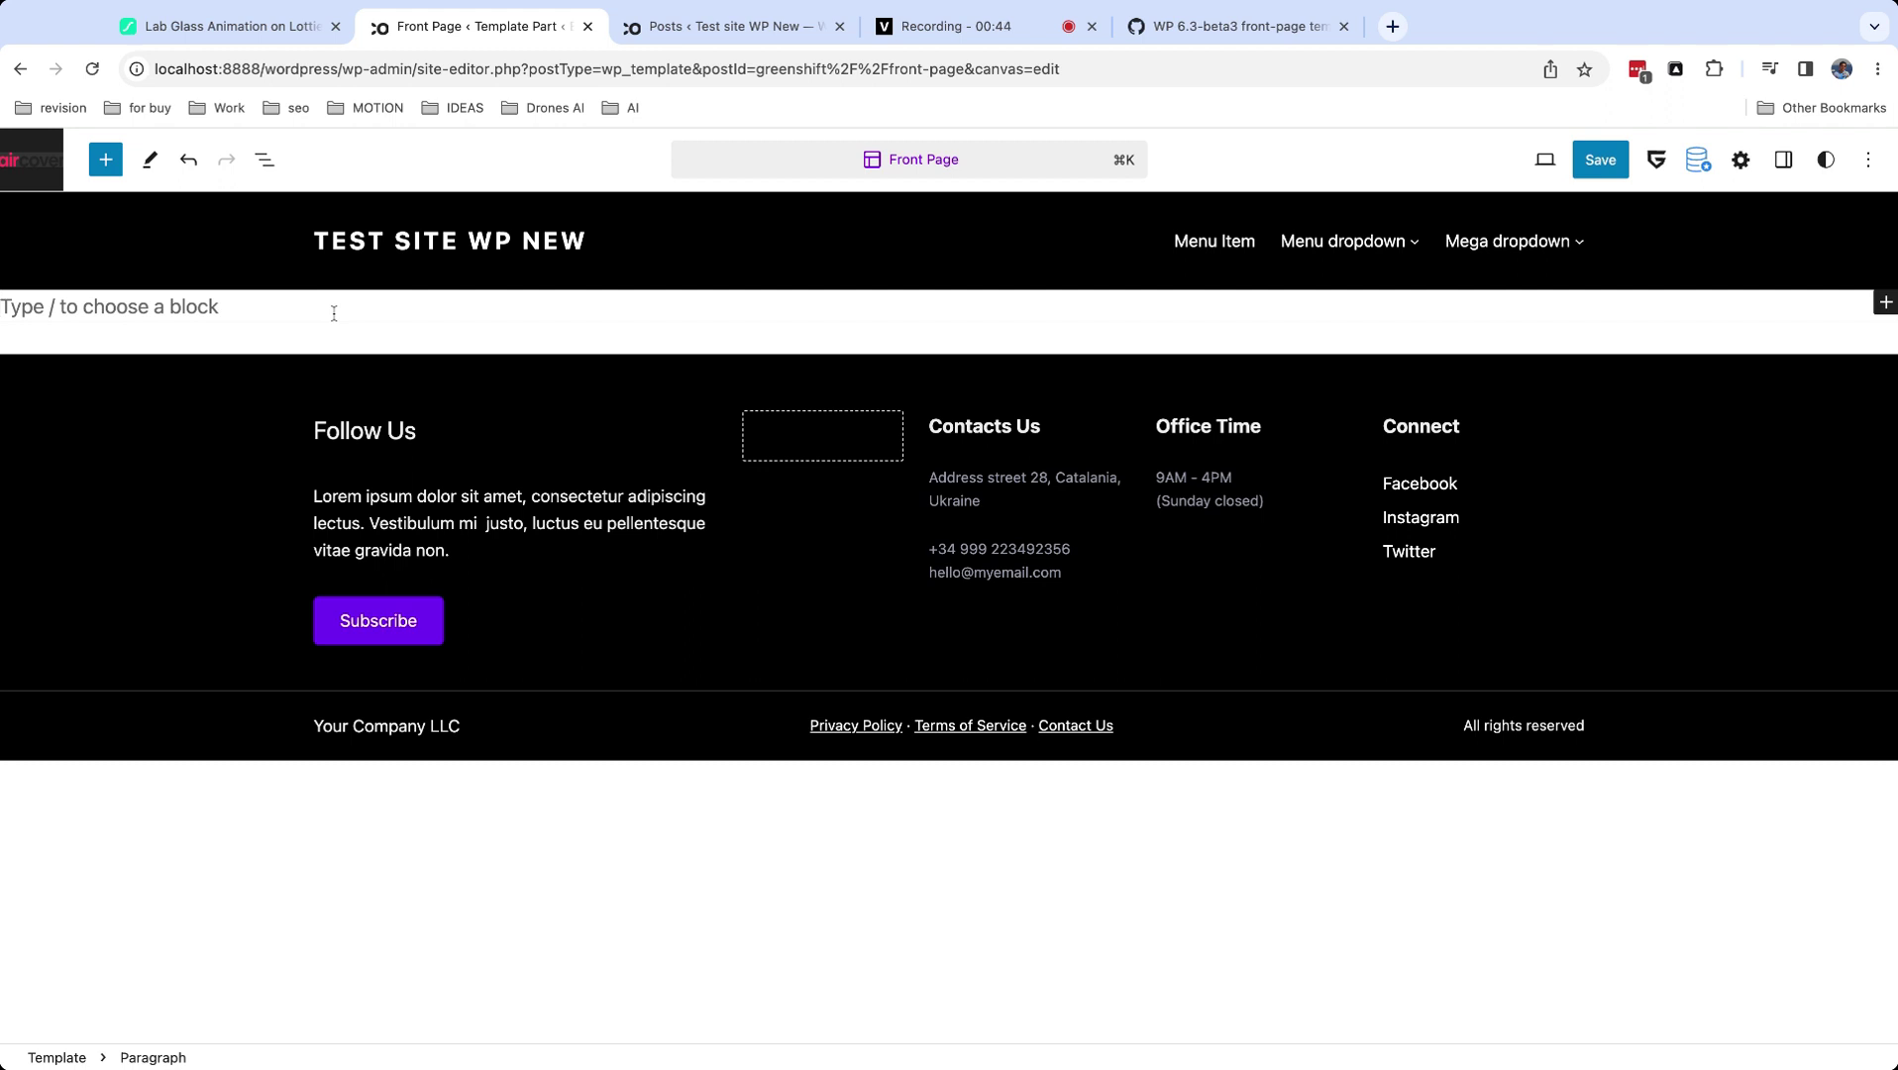
type("/")
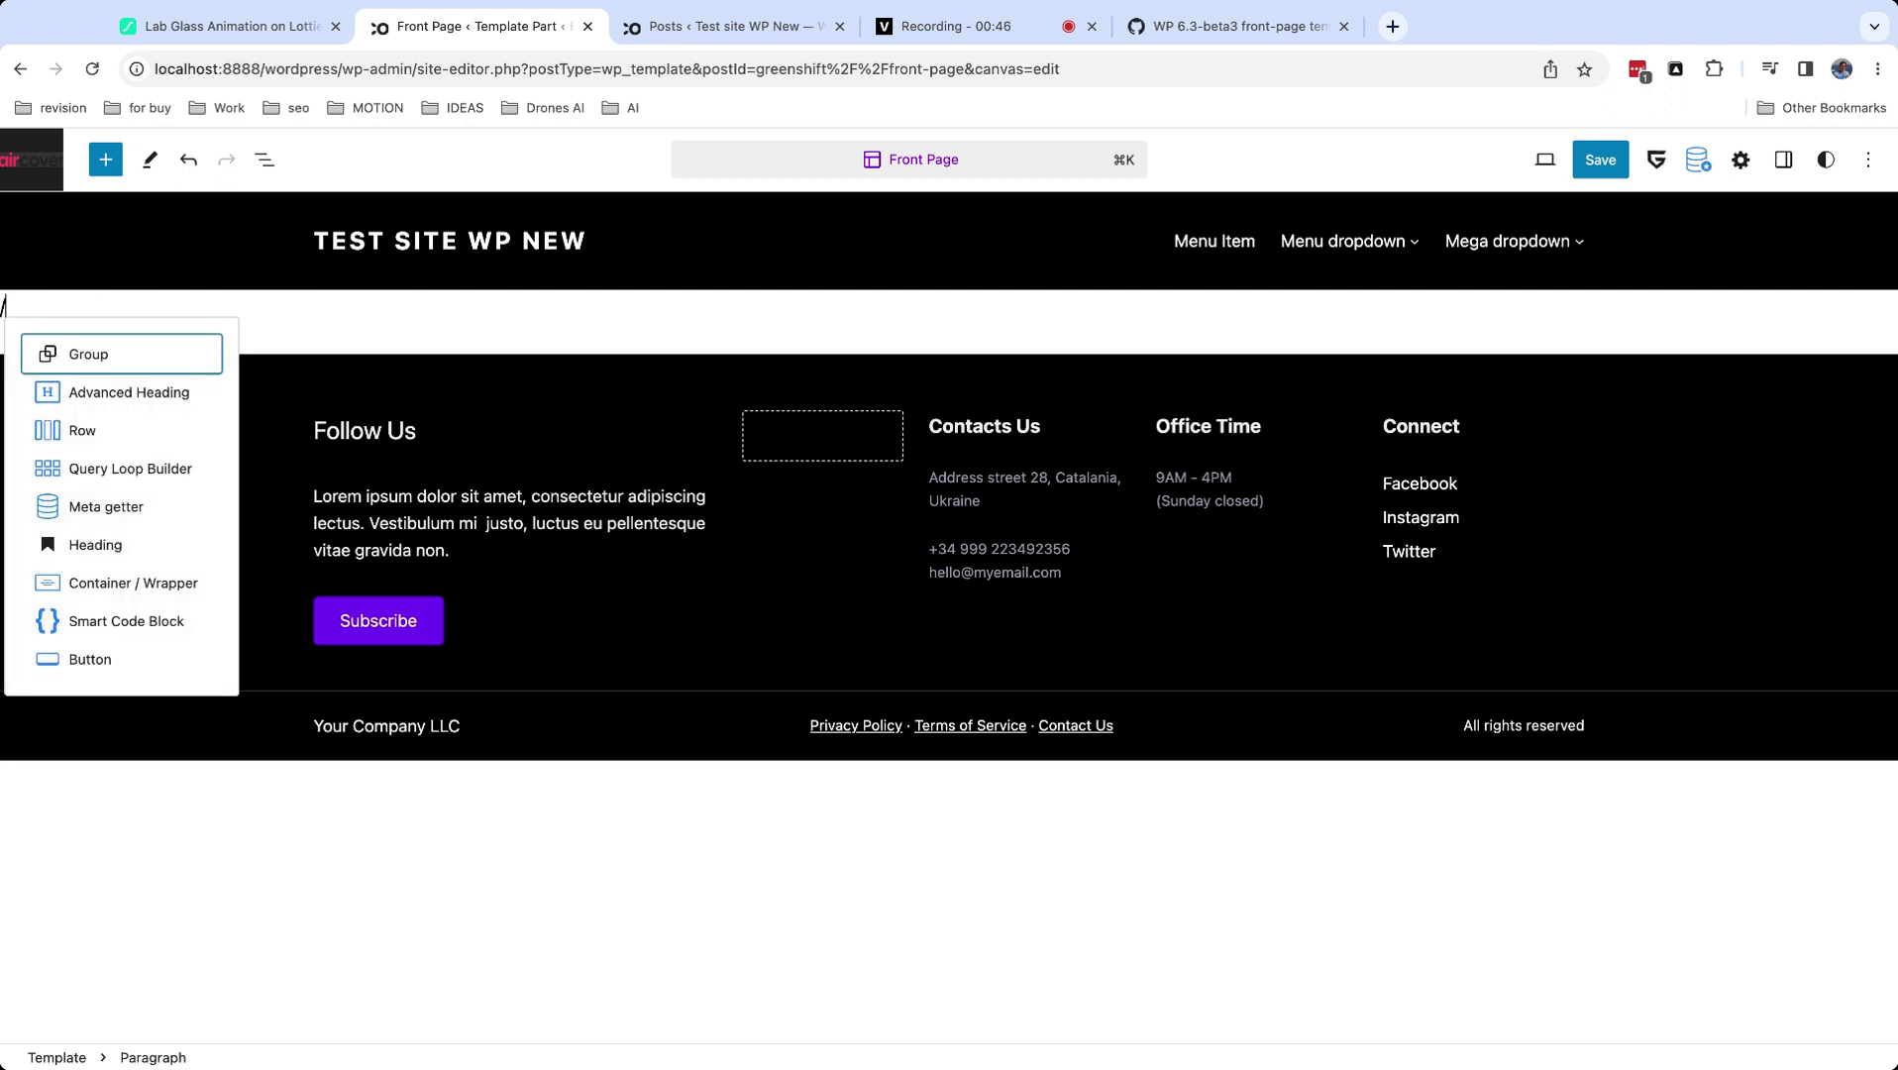
type("row")
key("BackSpace")
key("BackSpace")
key("BackSpace")
type("r")
key("BackSpace")
key("BackSpace")
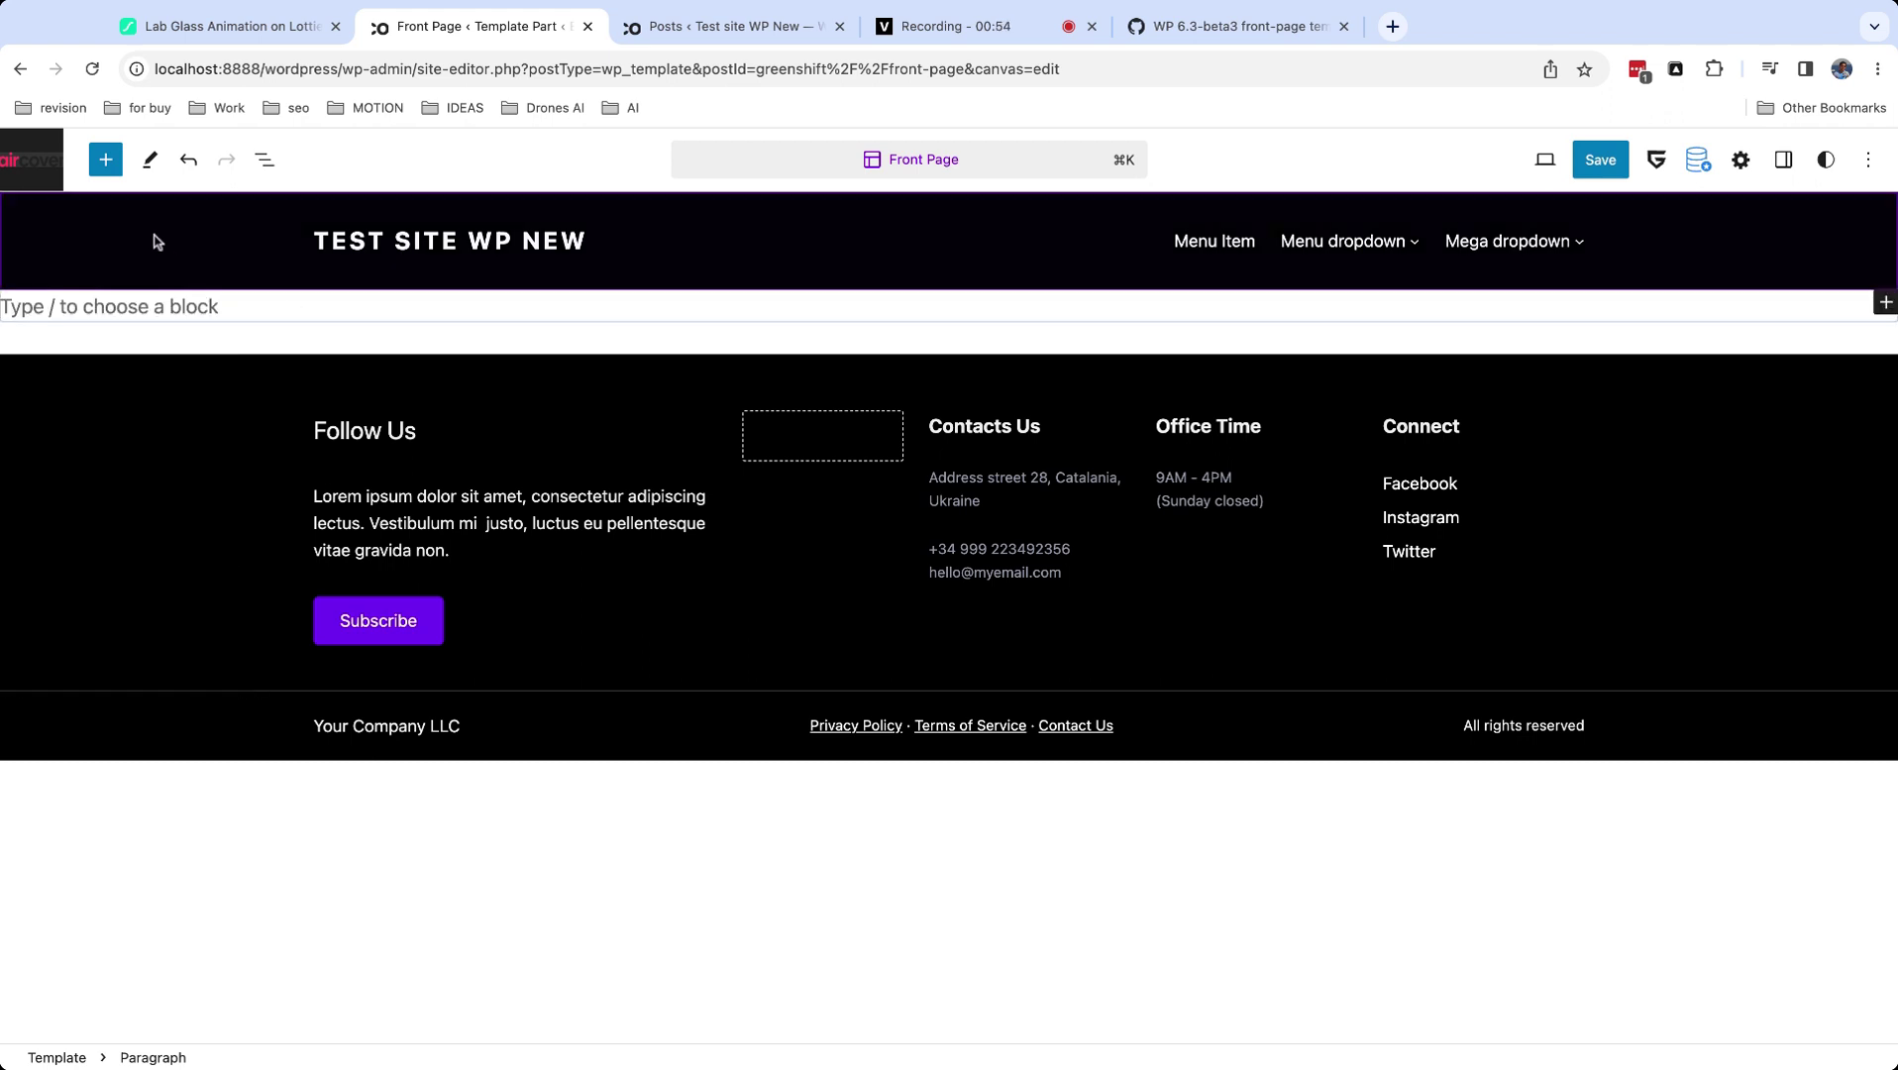
left_click(106, 161)
left_click(151, 285)
scroll(259, 585, "down", 3)
scroll(258, 591, "down", 15)
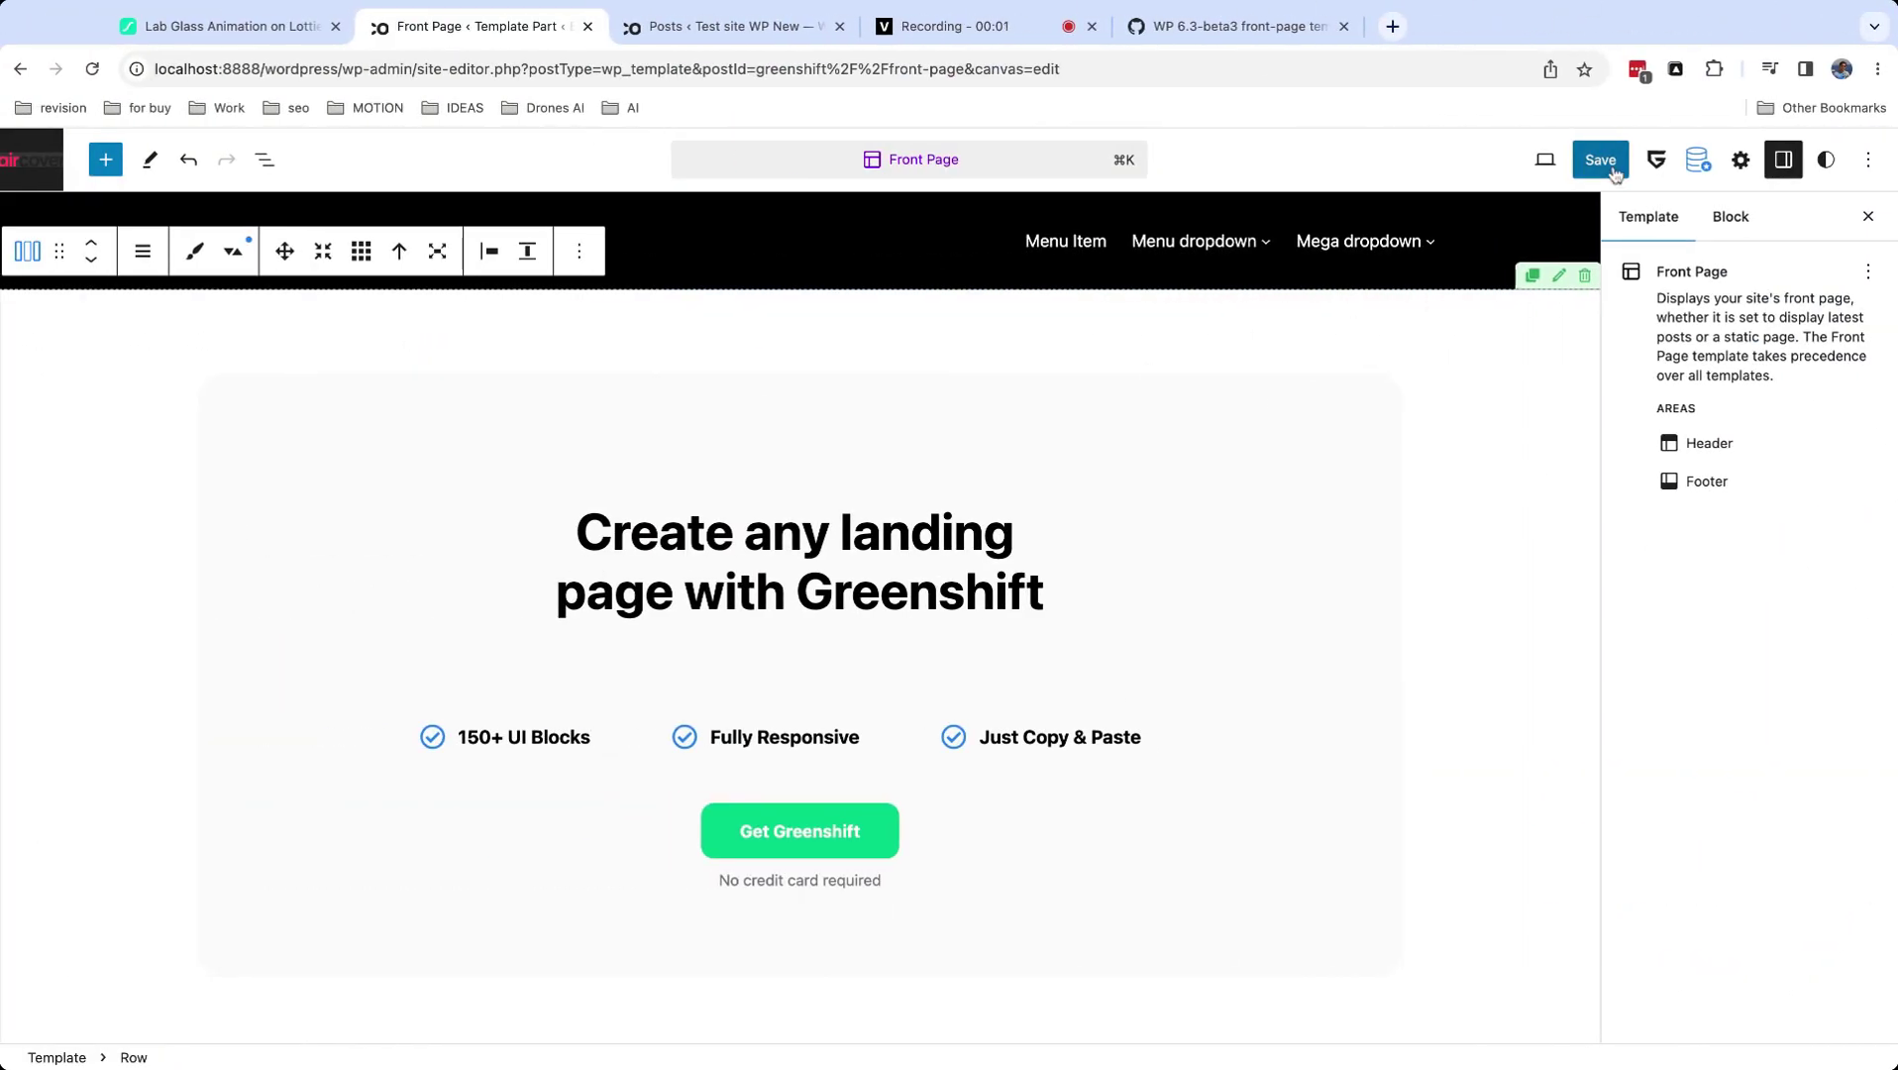
Save the Front Page template and close its actions menu without clearing customizations.
left_click(1601, 162)
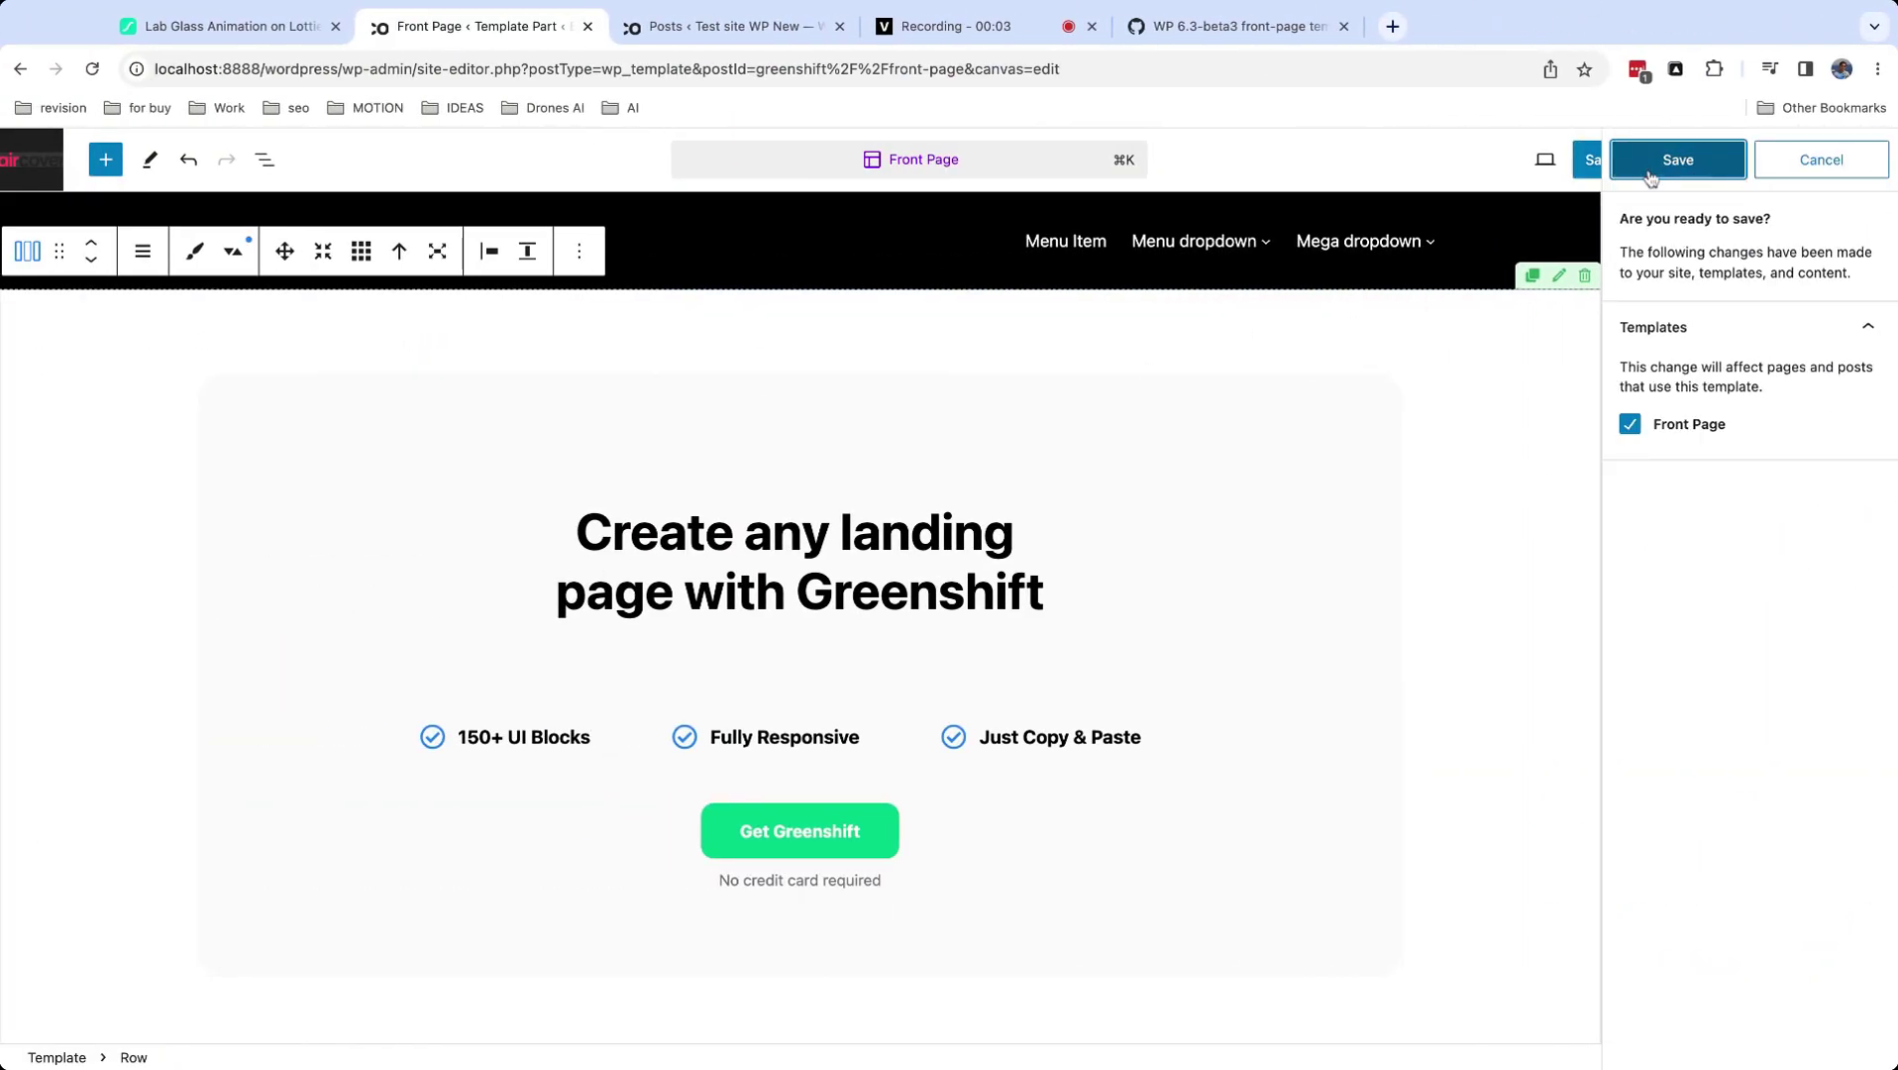
left_click(1649, 176)
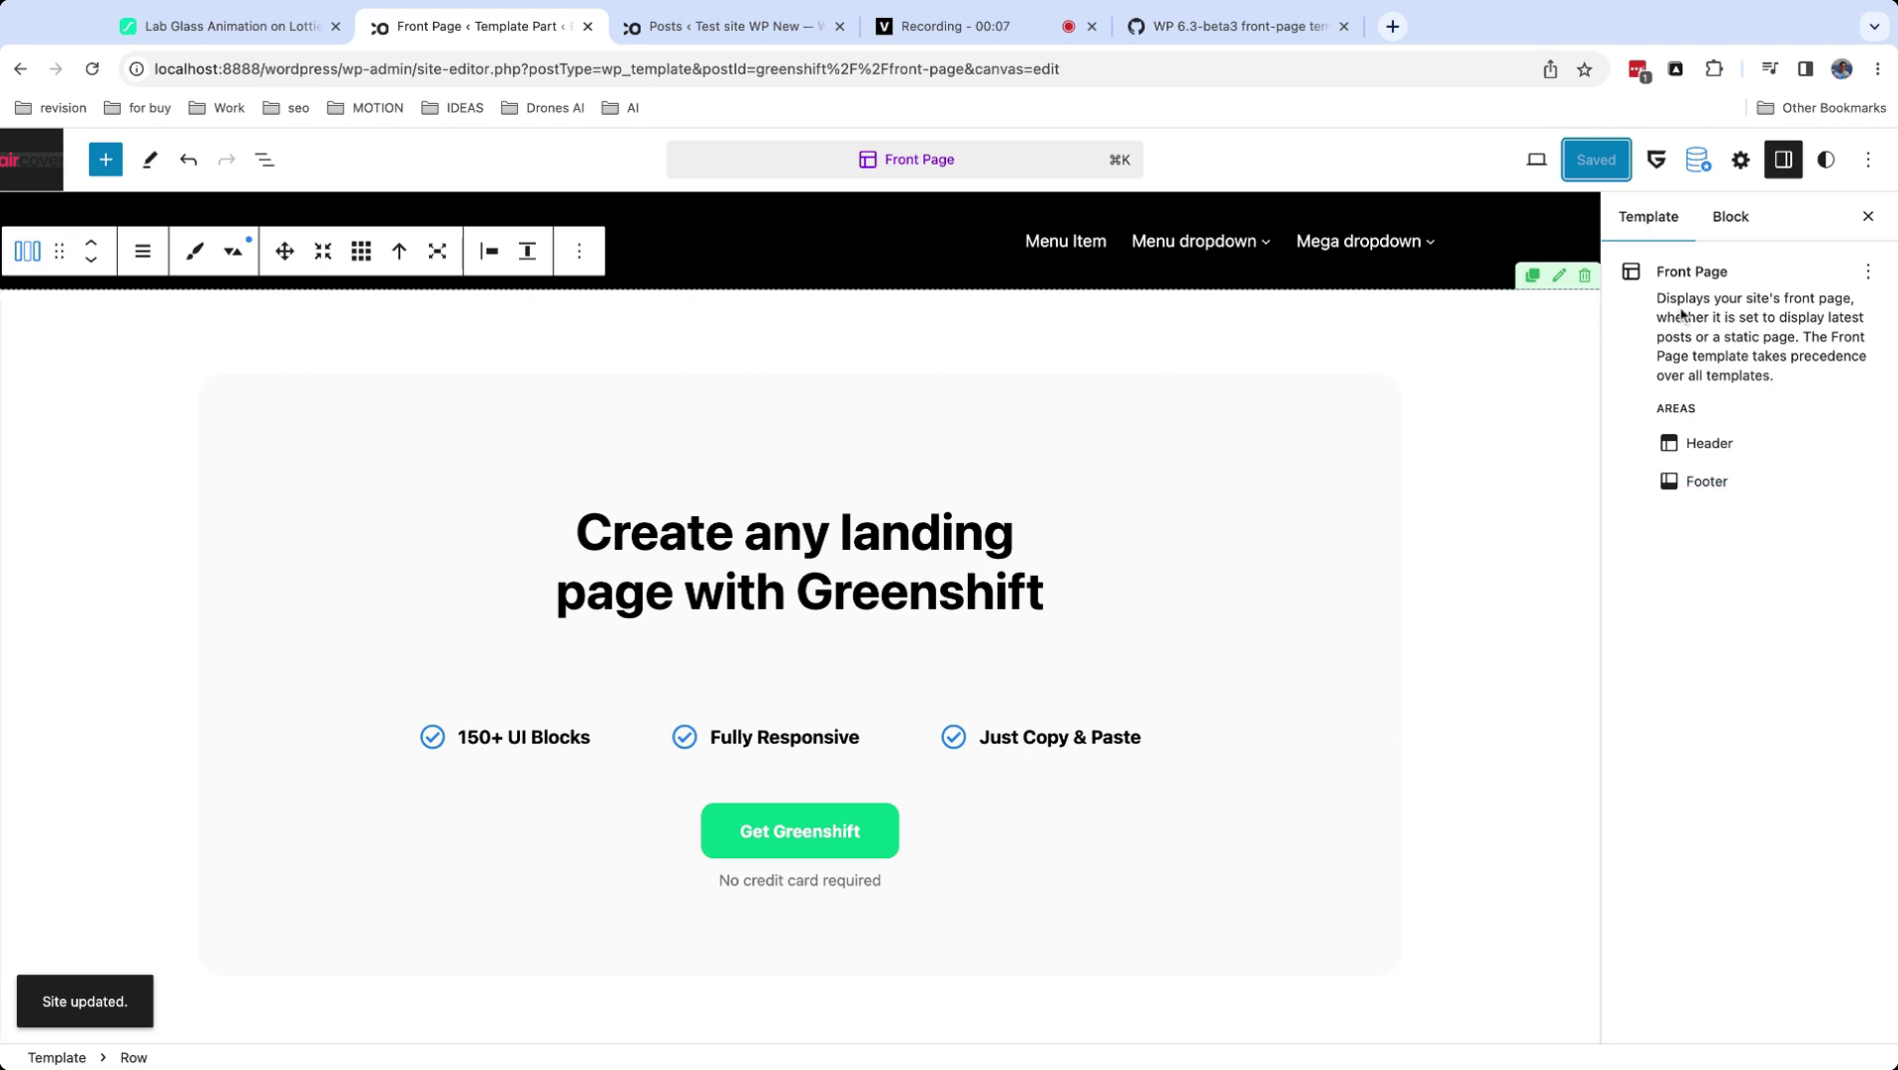
left_click(1866, 275)
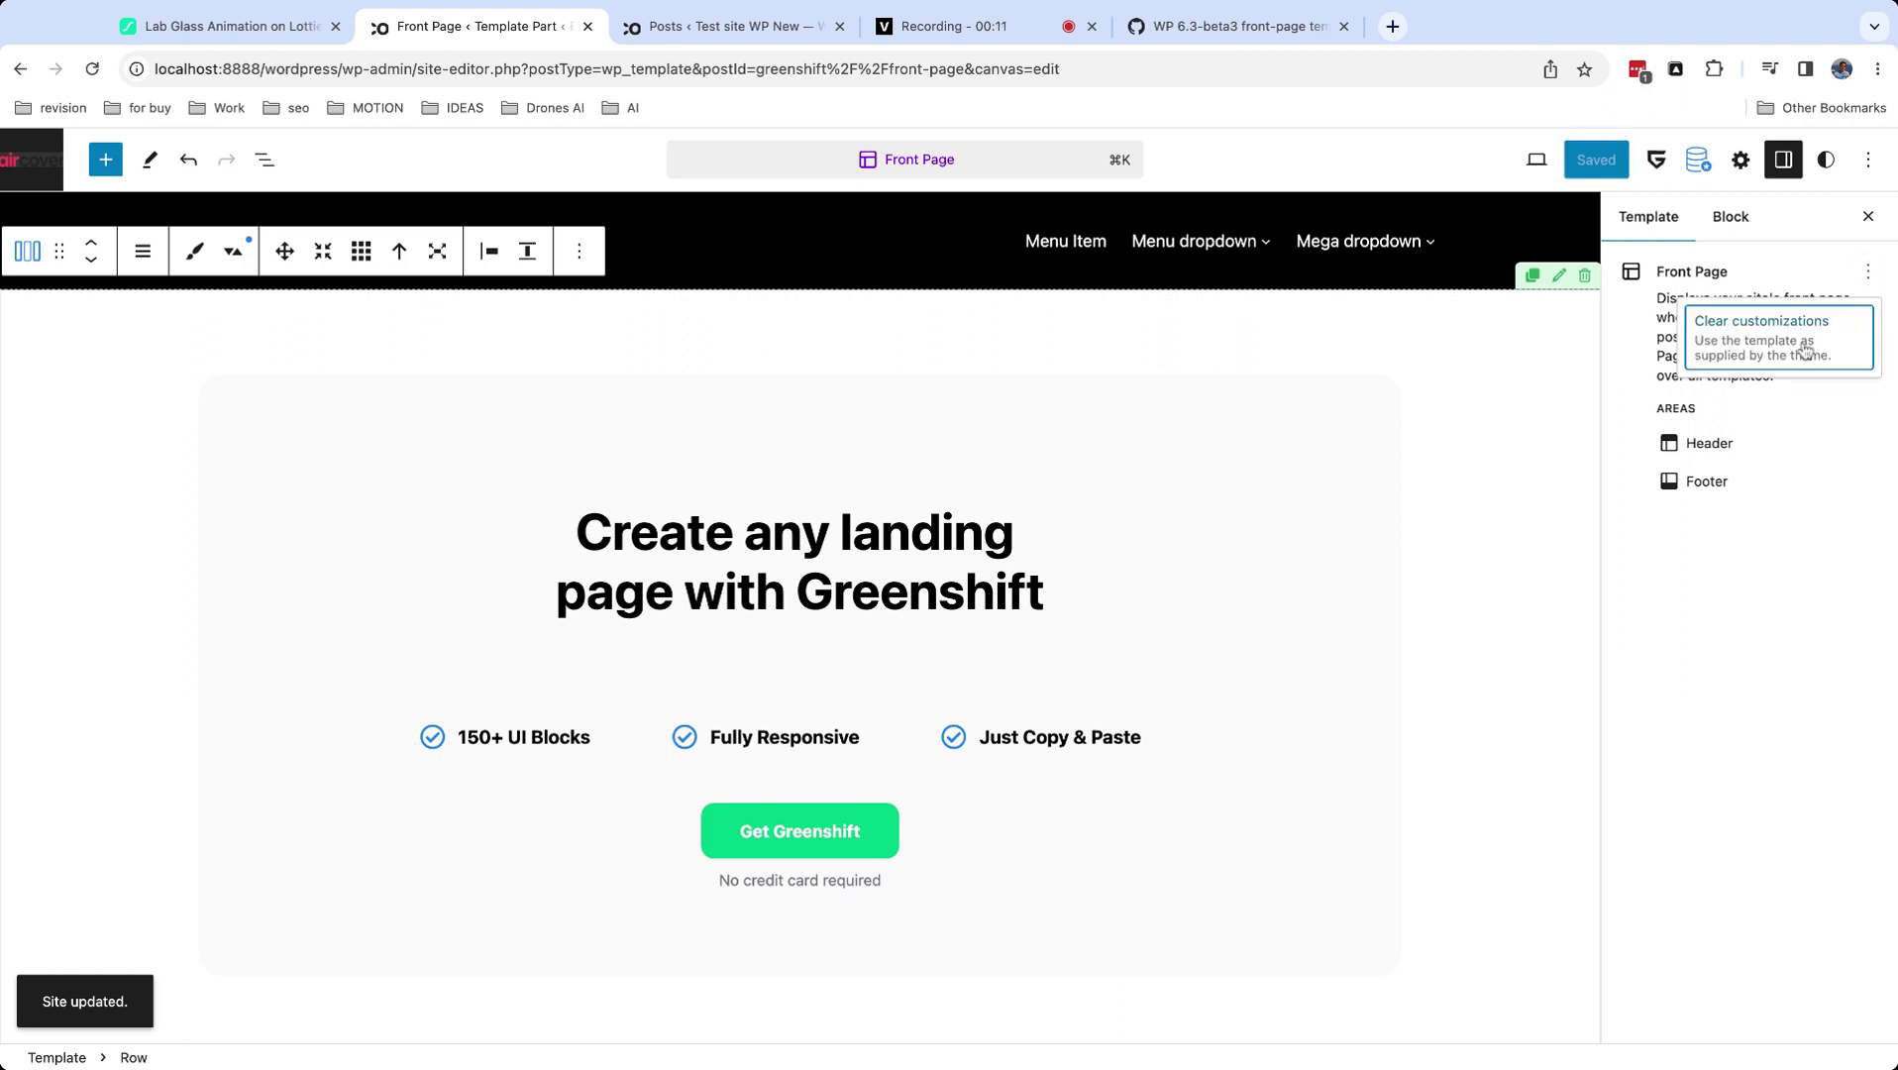
left_click(1726, 607)
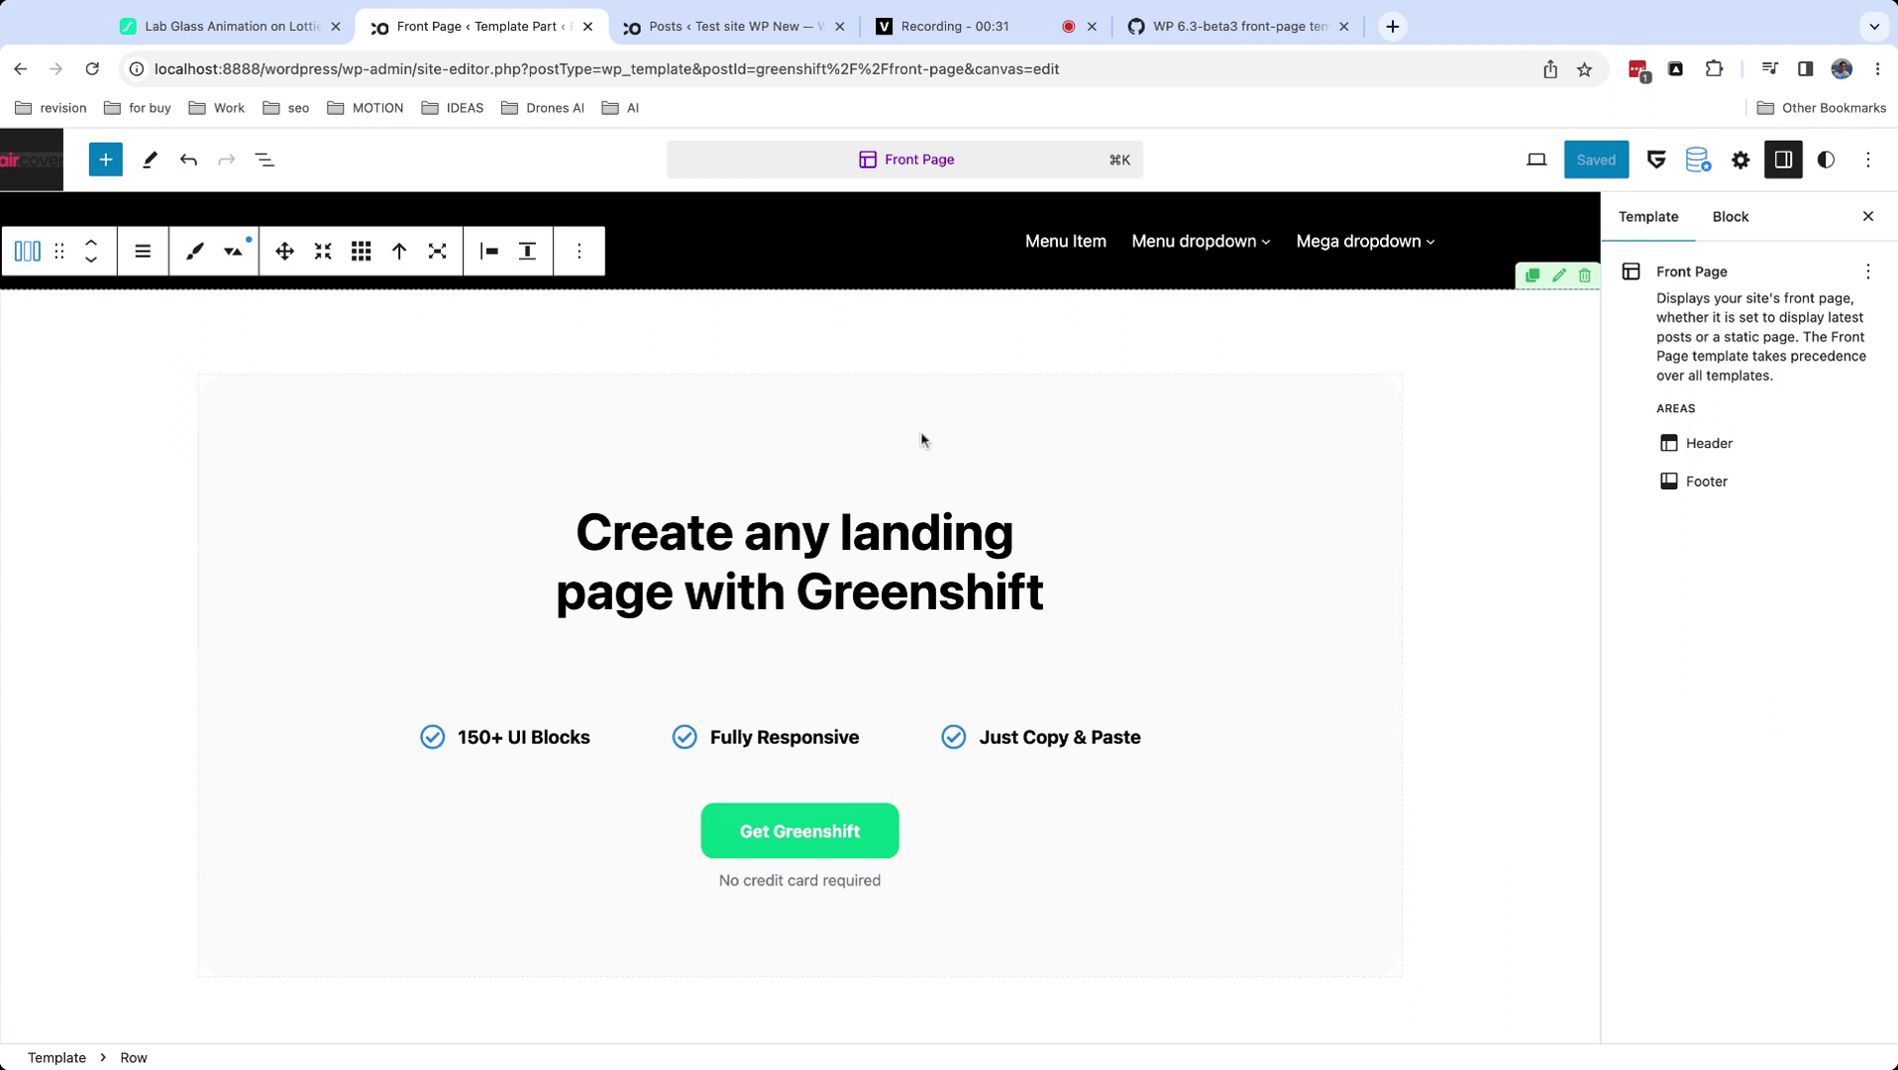
Exit the template editor back to the main Design menu.
left_click(28, 174)
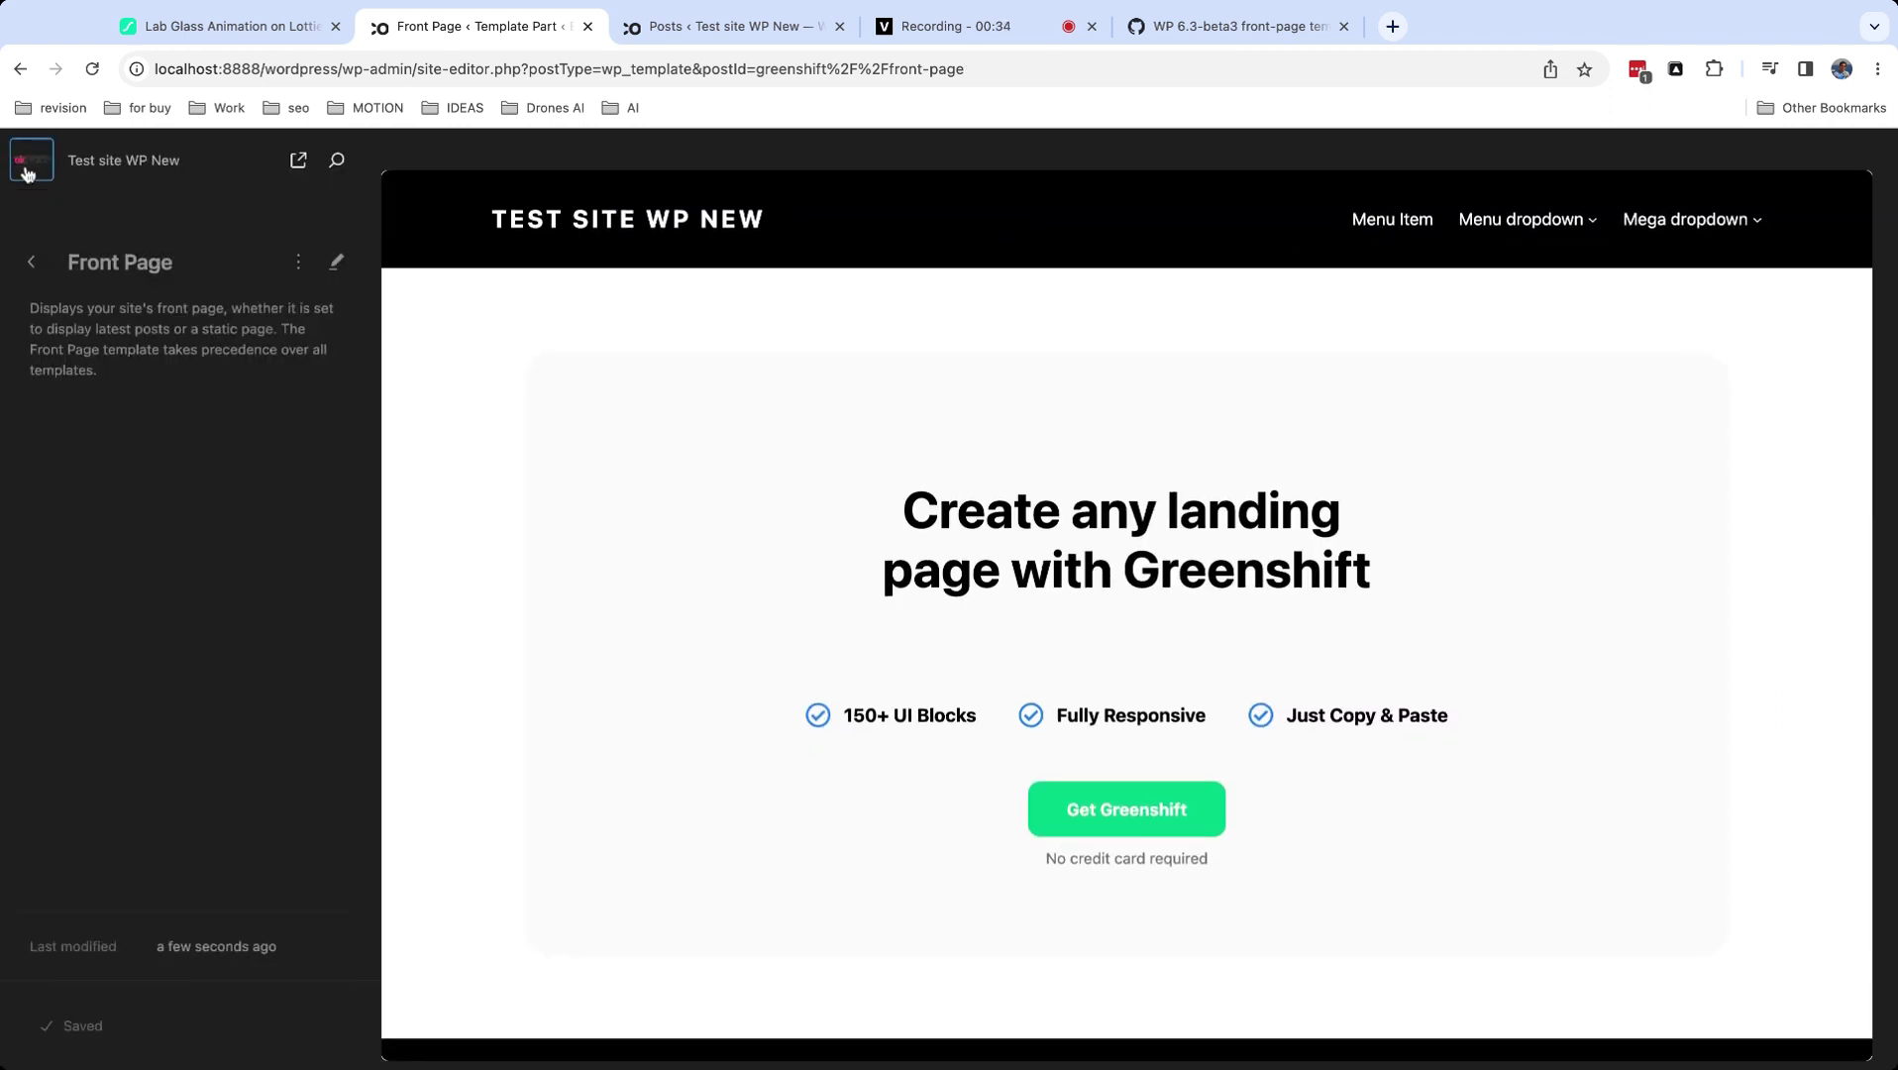
left_click(40, 263)
left_click(40, 269)
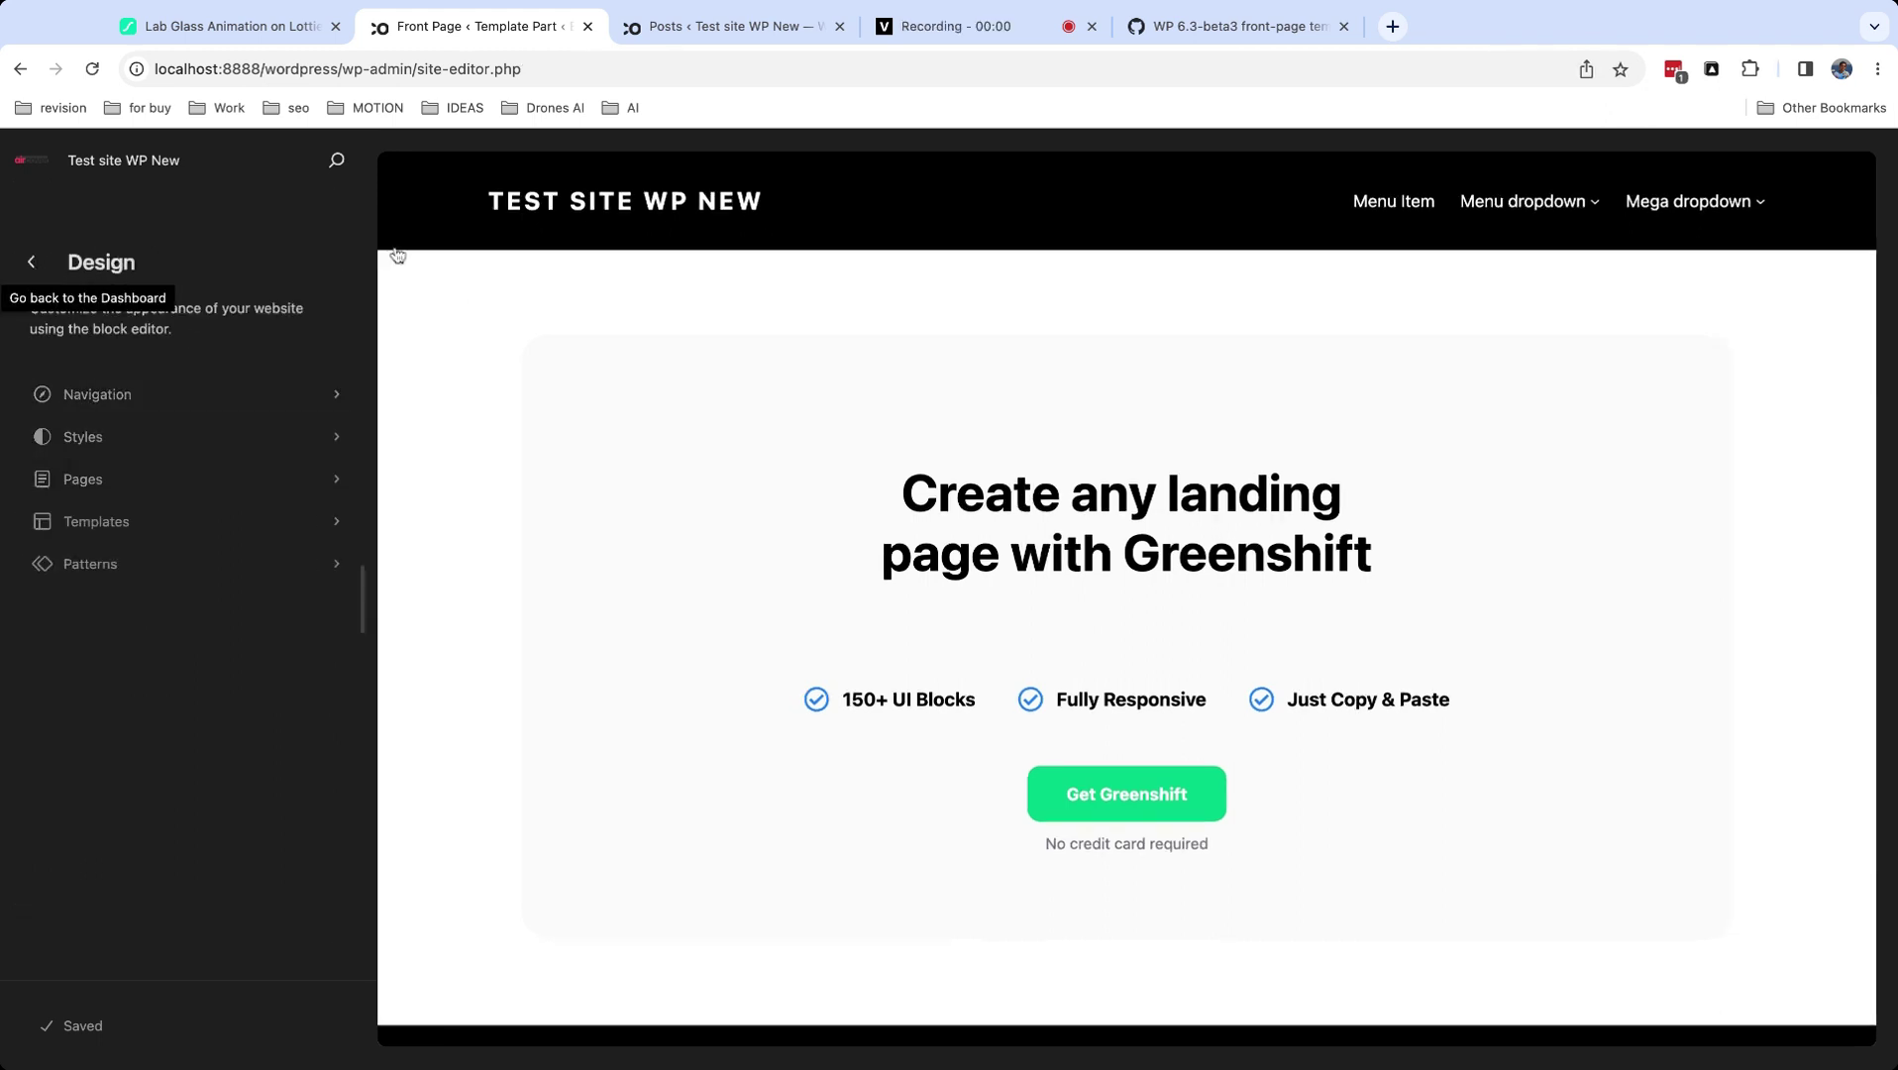
Open the Dashboard in a new tab, browse Appearance > Themes, and activate Twenty Twenty-Three.
left_click(36, 164, "super")
left_click(671, 39)
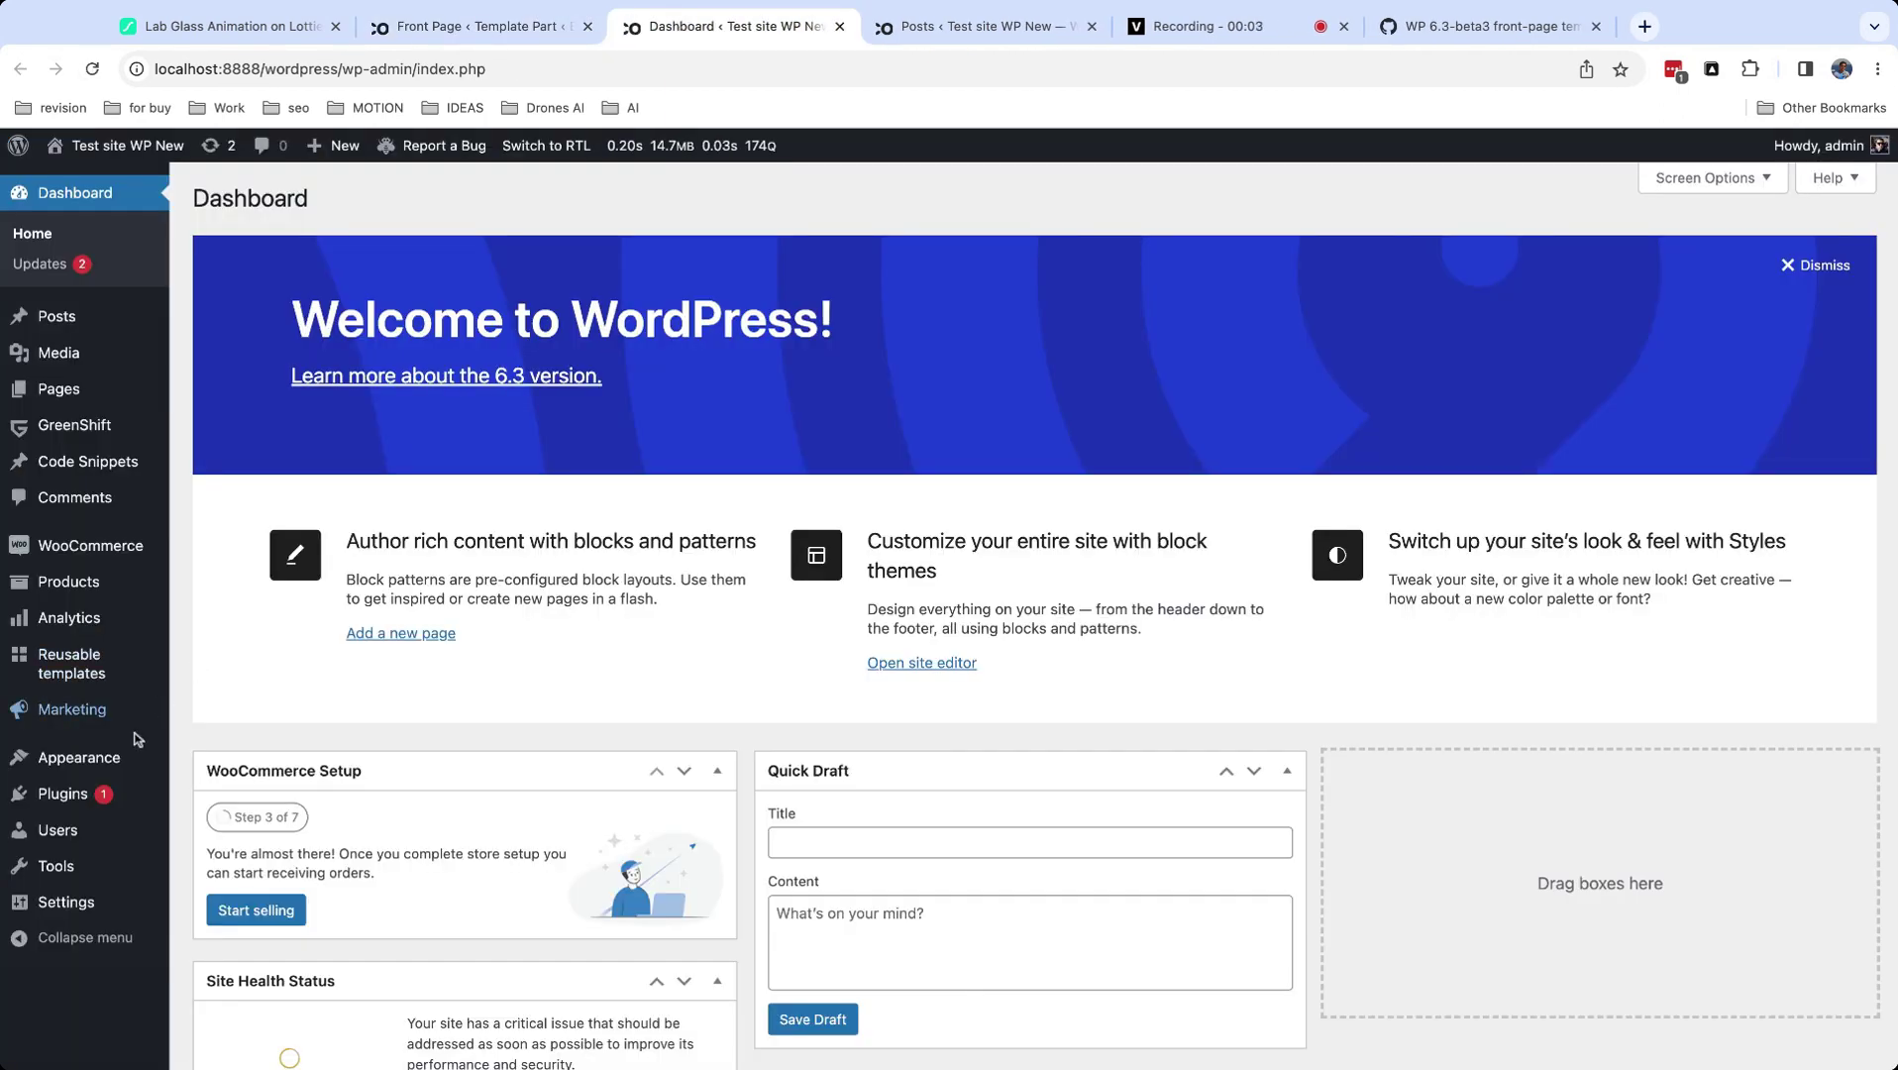
mouse_move(129, 757)
left_click(208, 765)
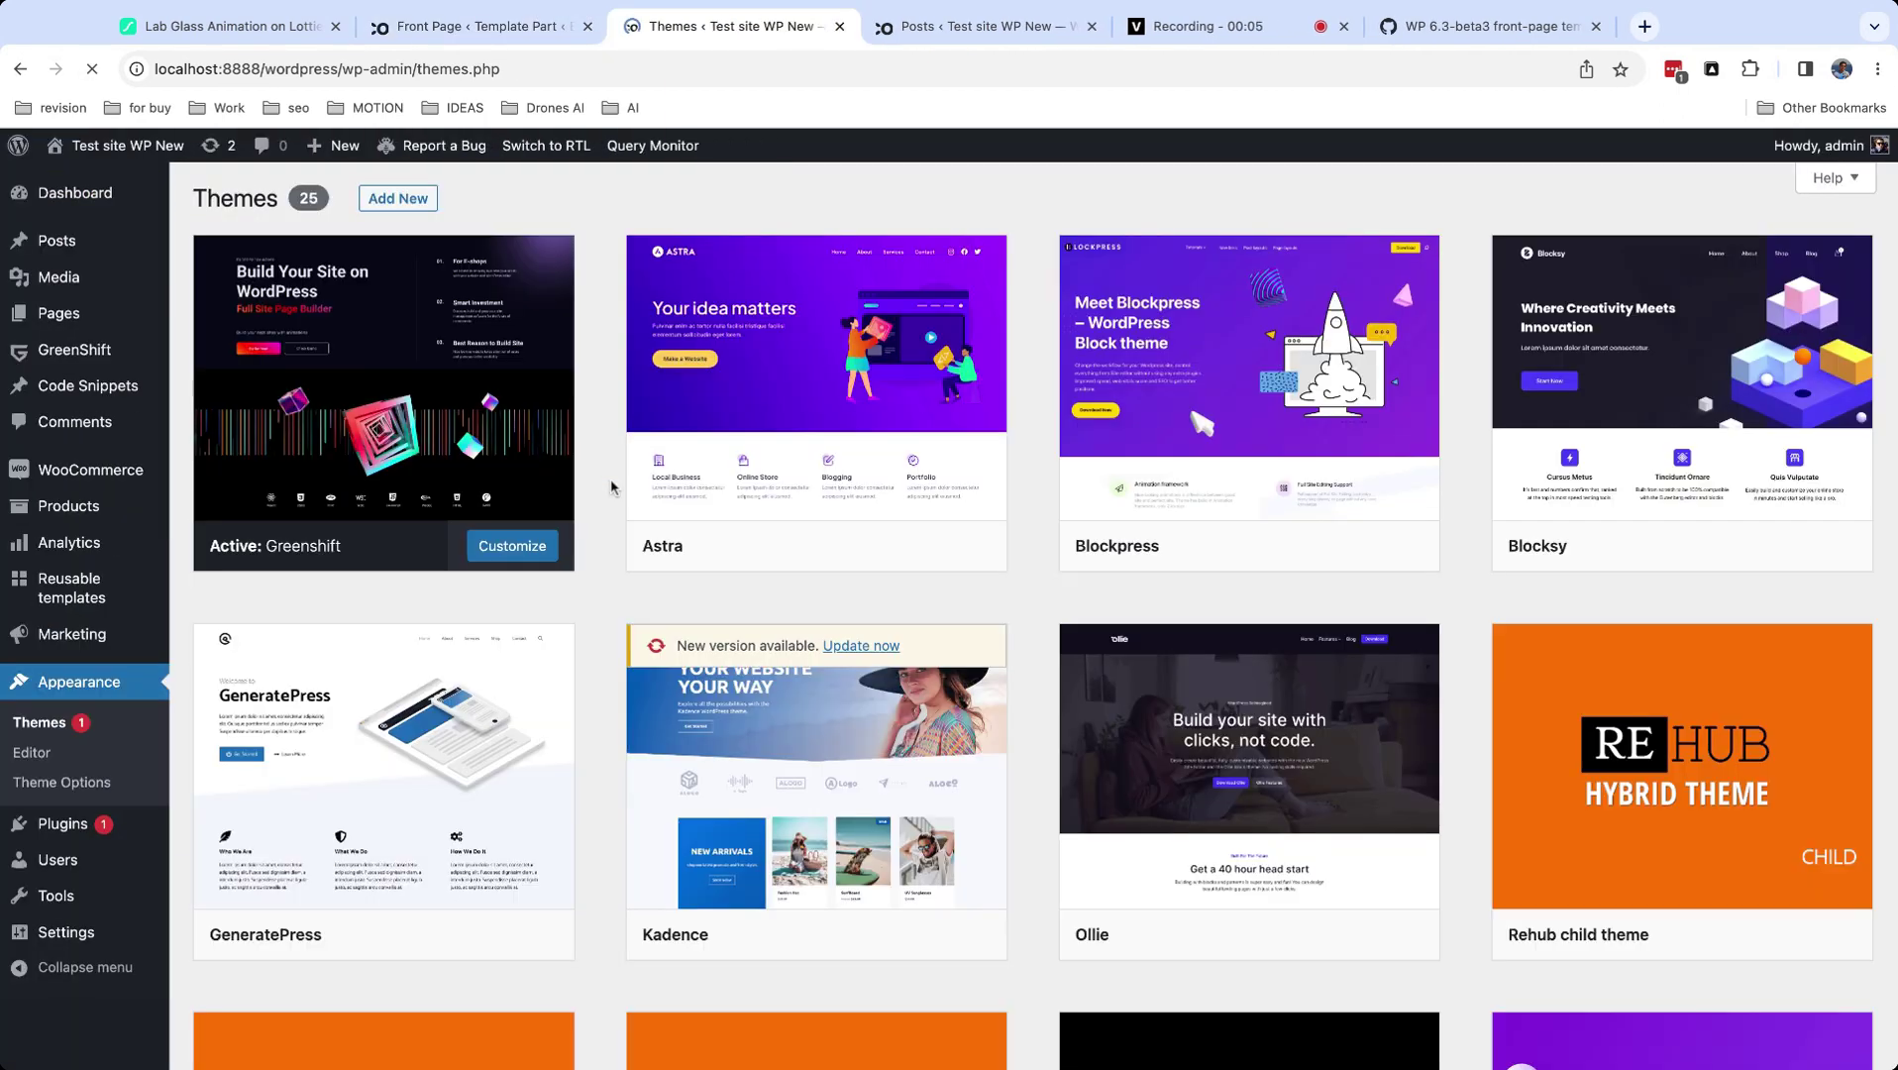
scroll(611, 487, "down", 20)
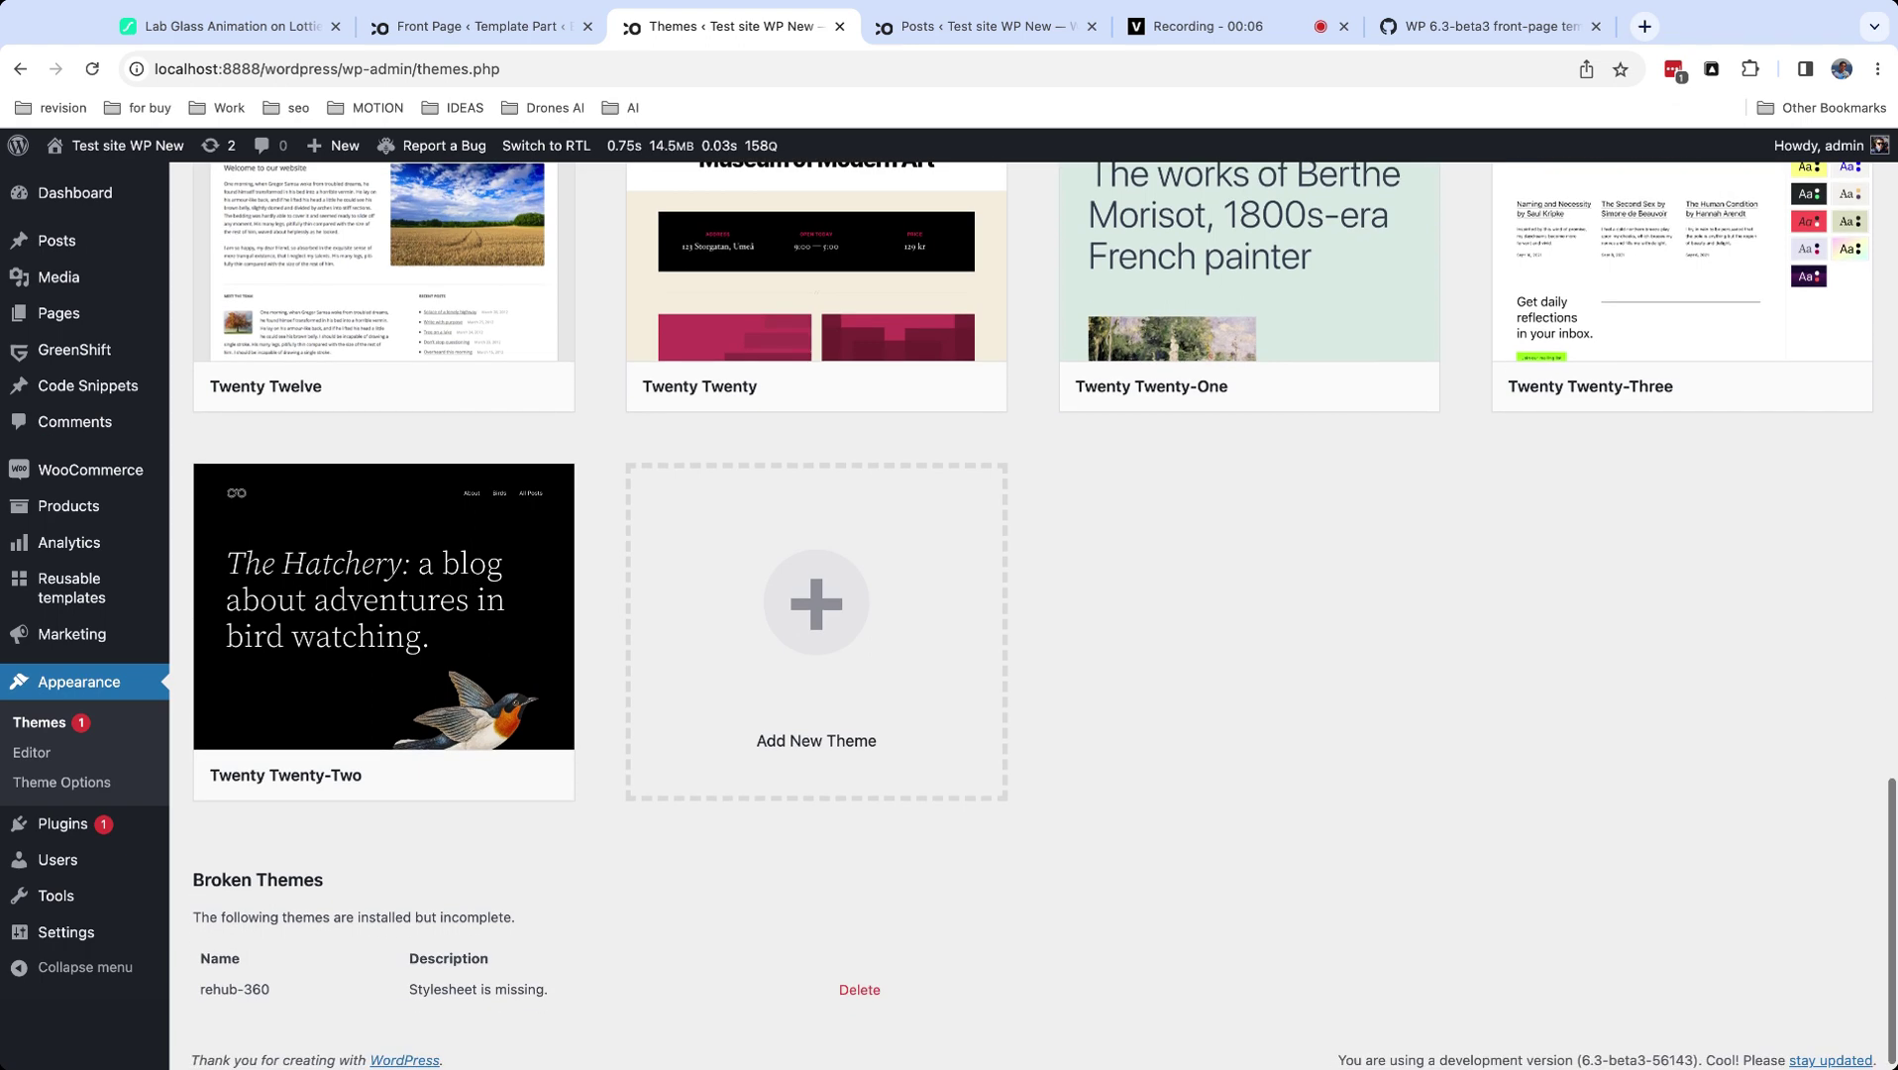
scroll(816, 445, "up", 3)
left_click(1721, 586)
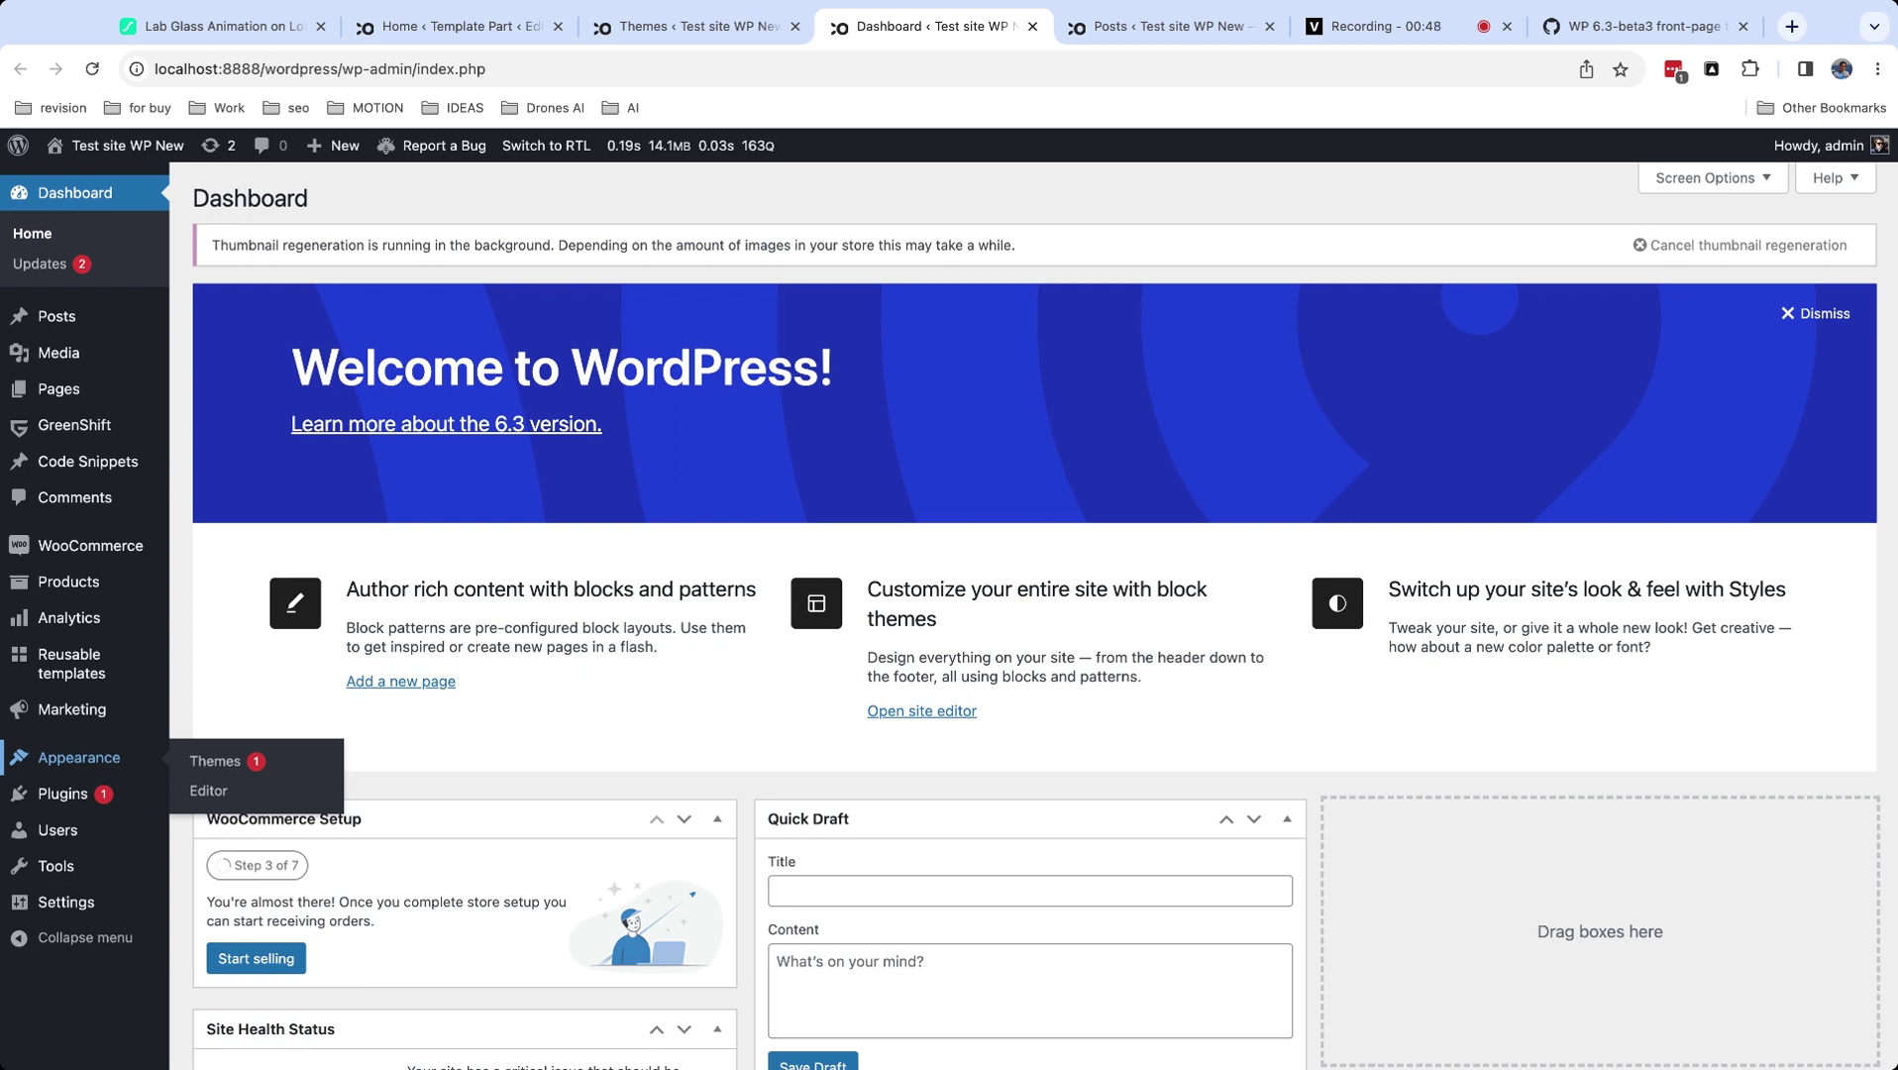
mouse_move(99, 389)
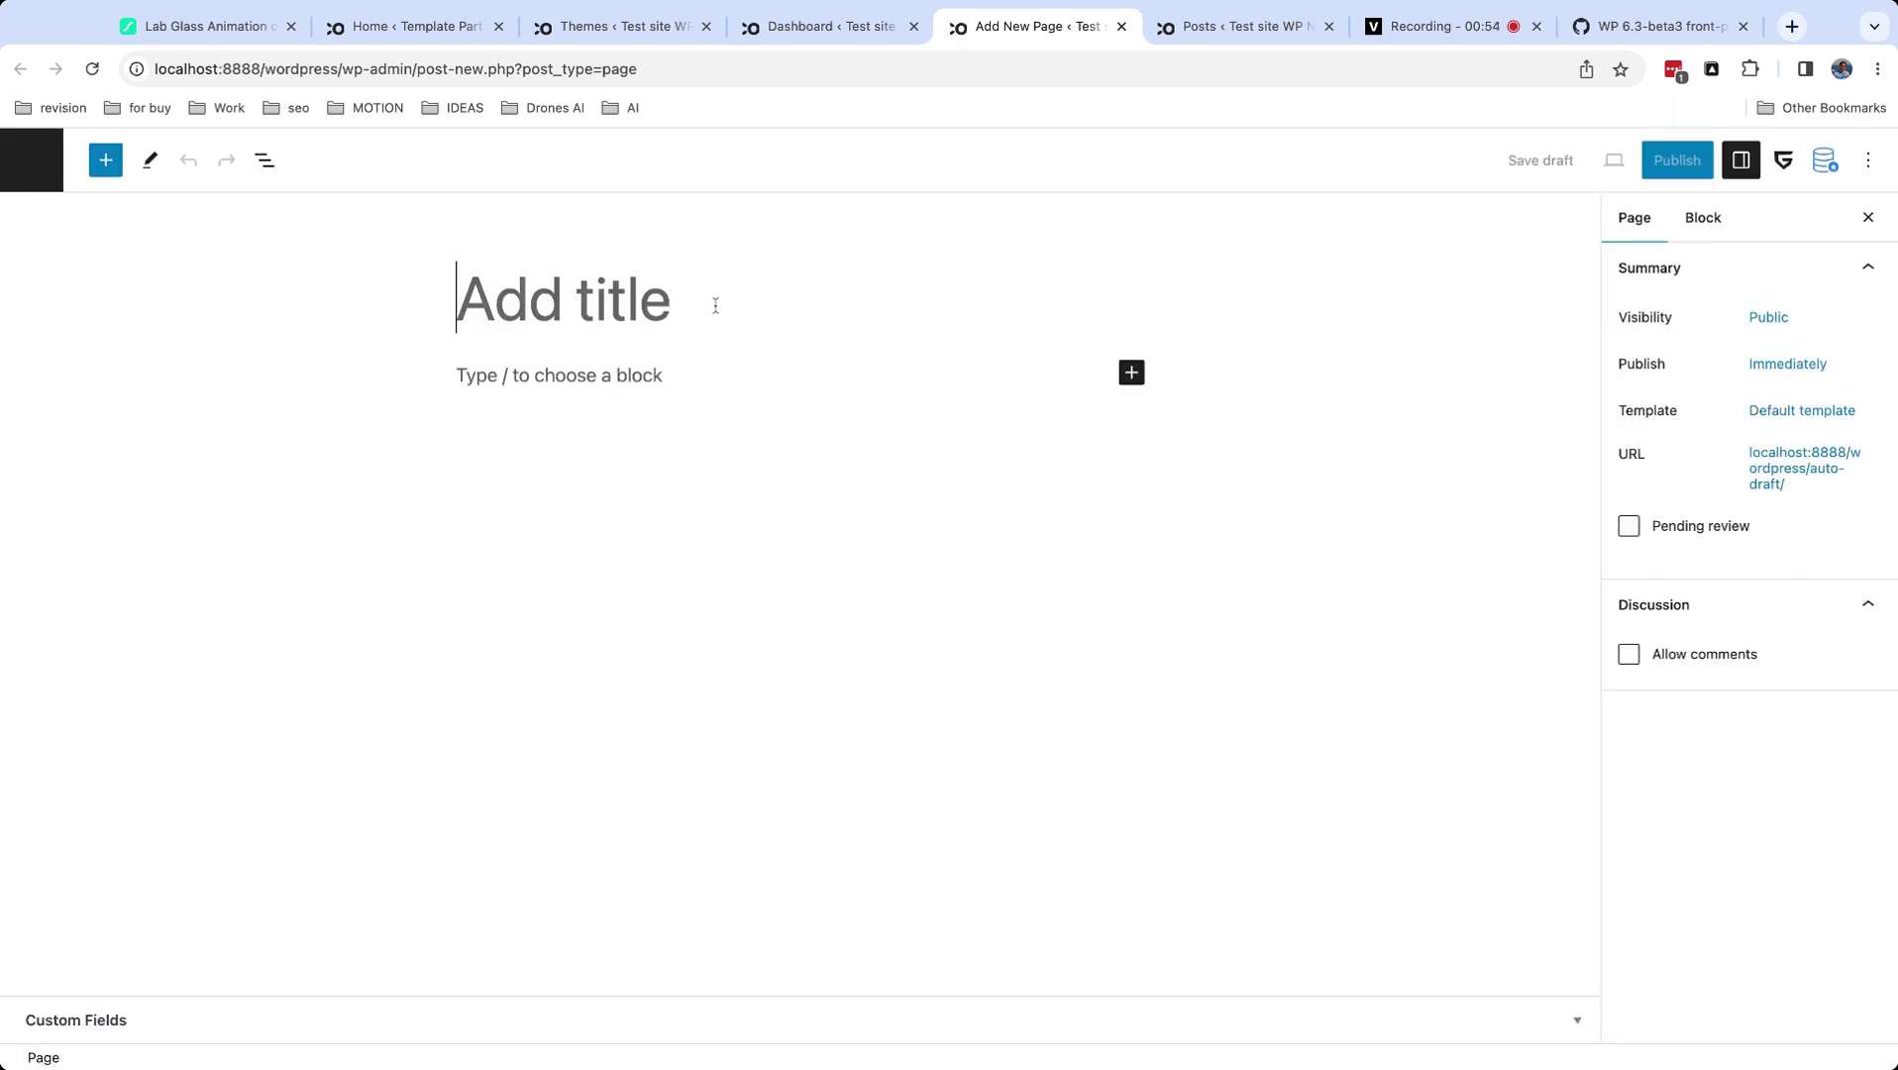
Title the new page 'Homepage' and publish it.
type("Homepage")
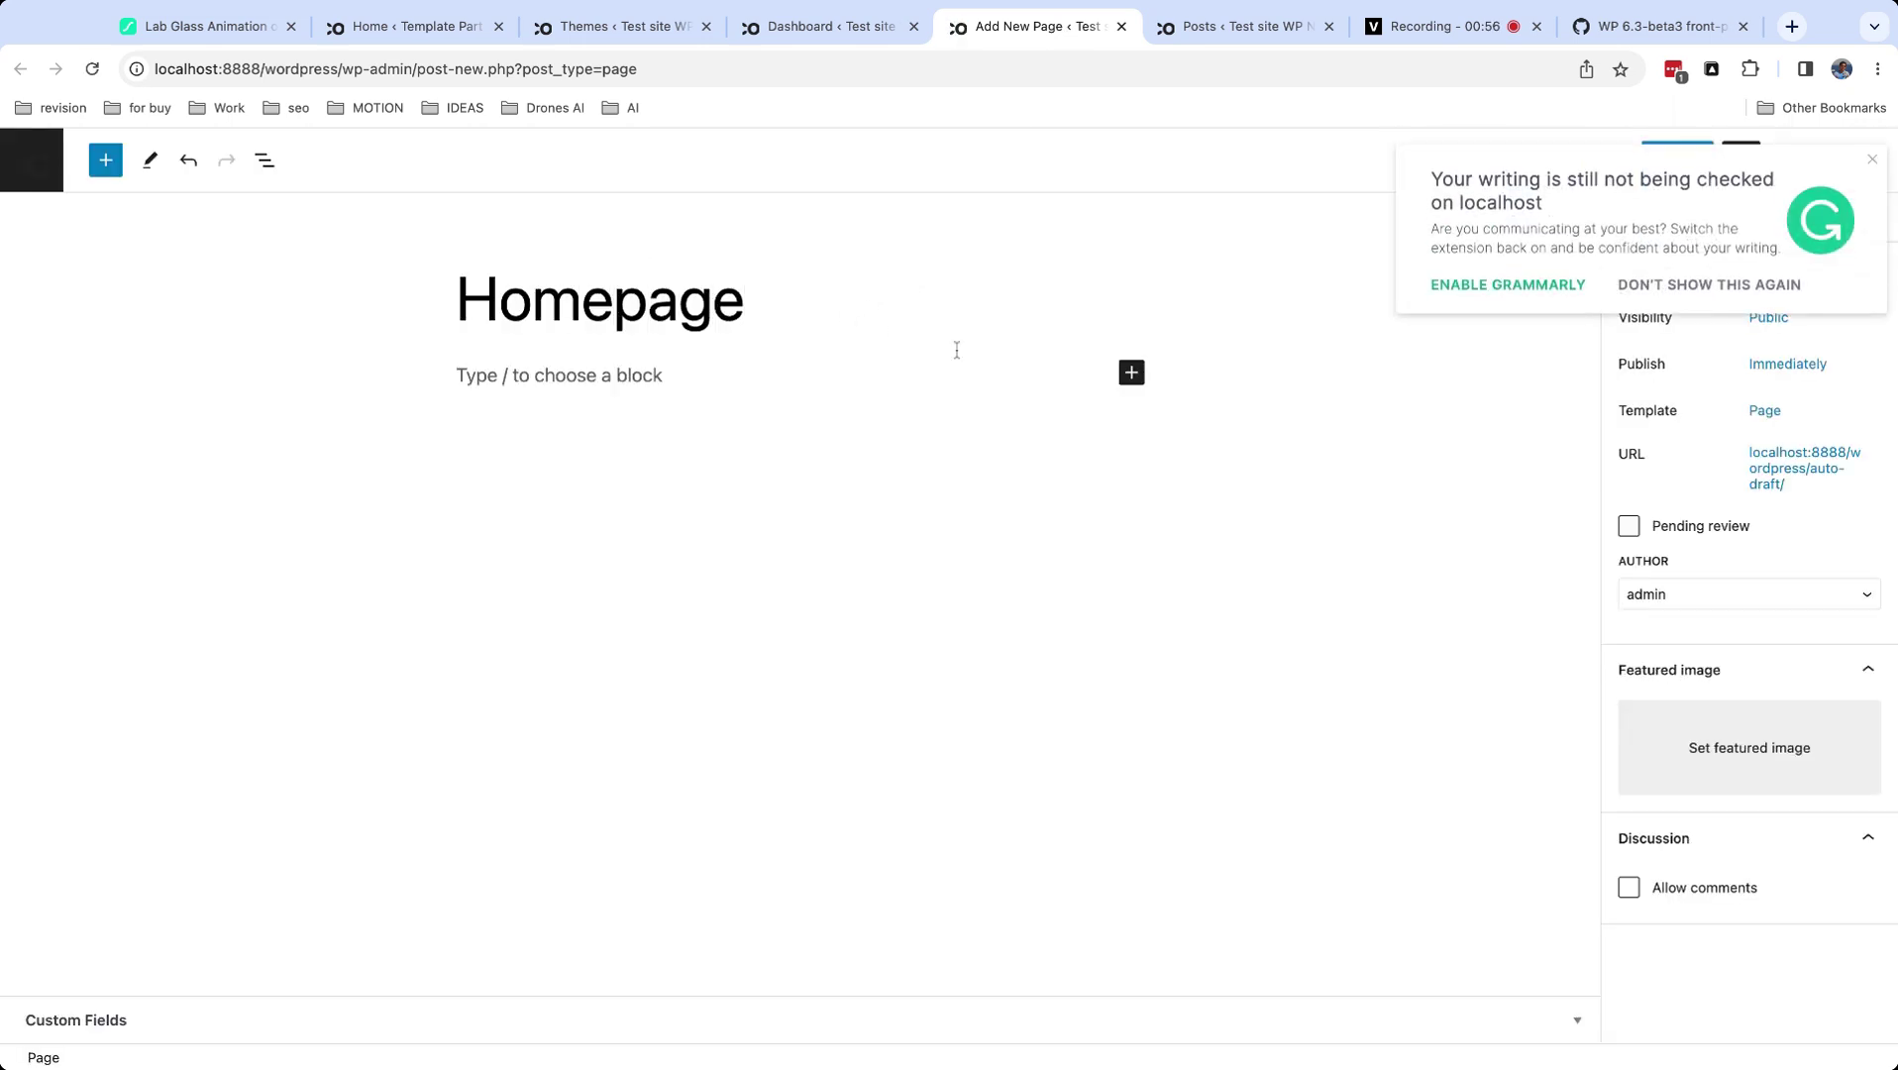
left_click(1871, 164)
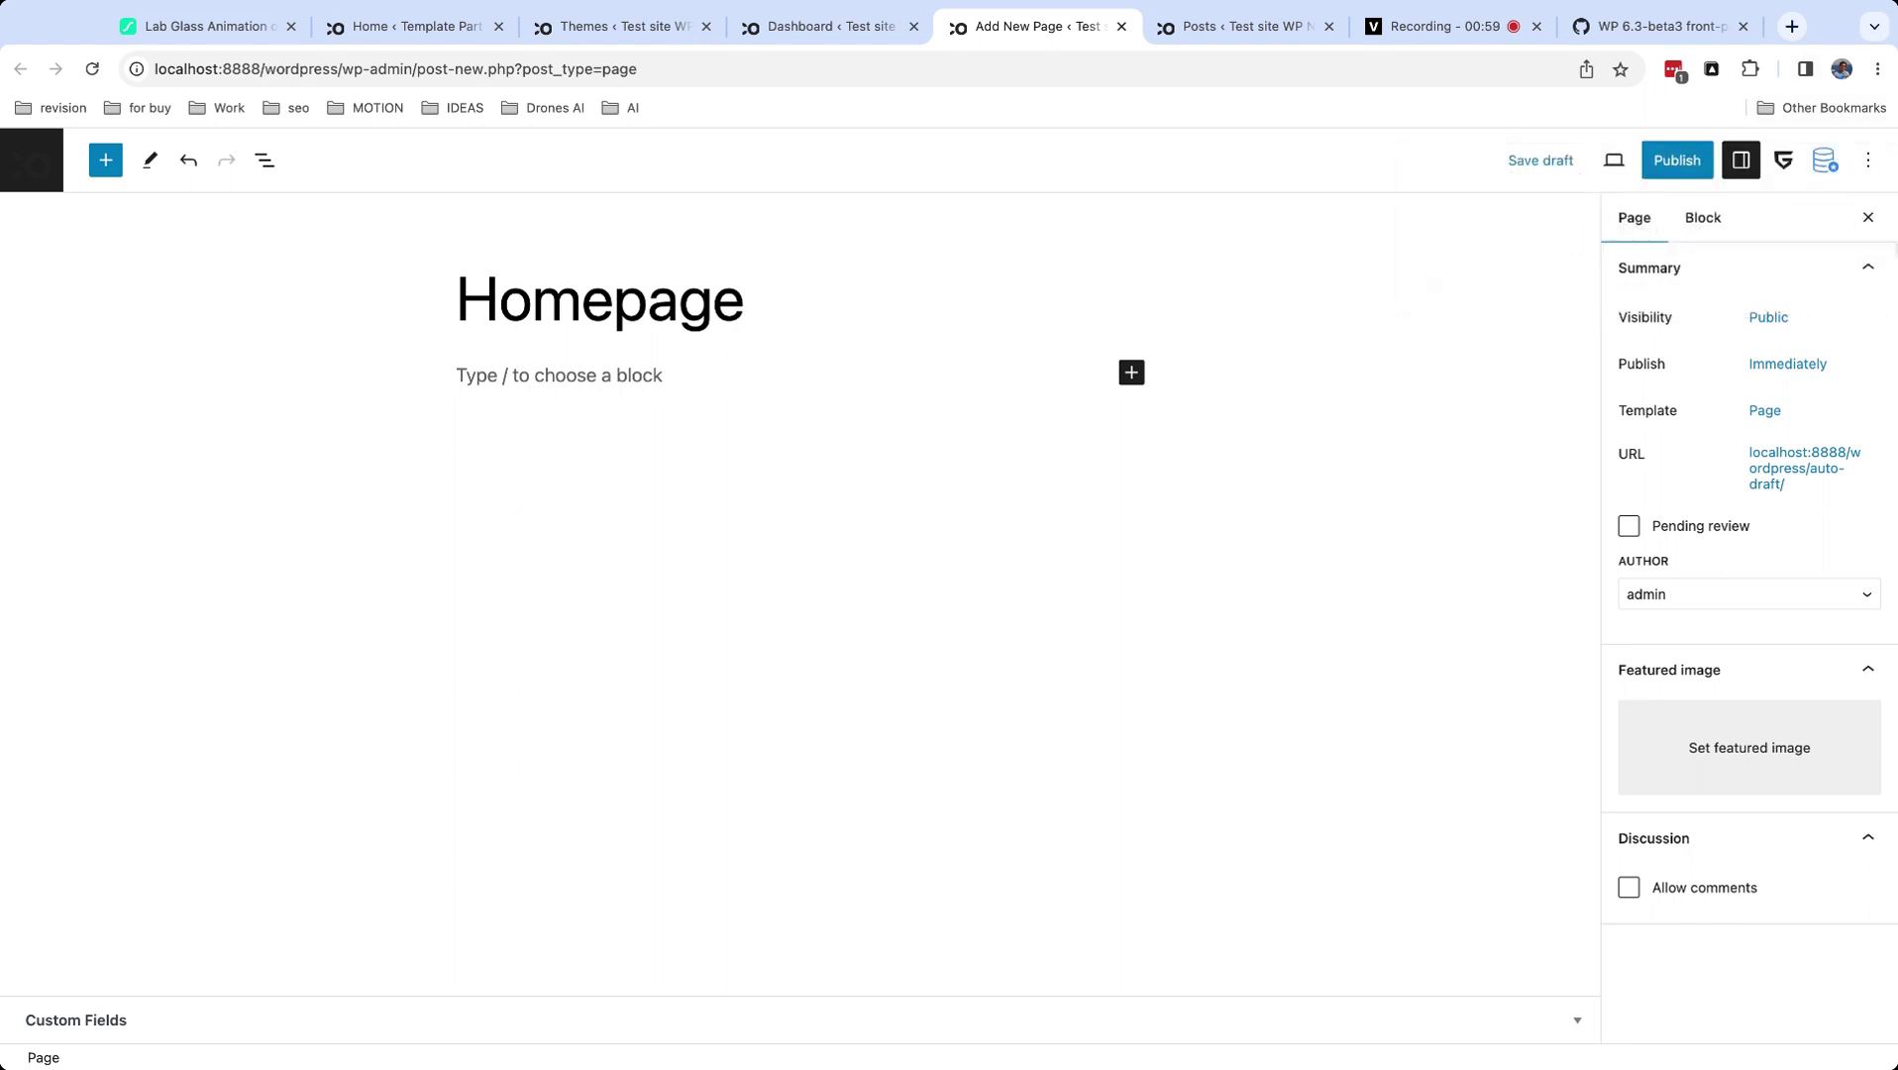
left_click(1664, 170)
left_click(1668, 168)
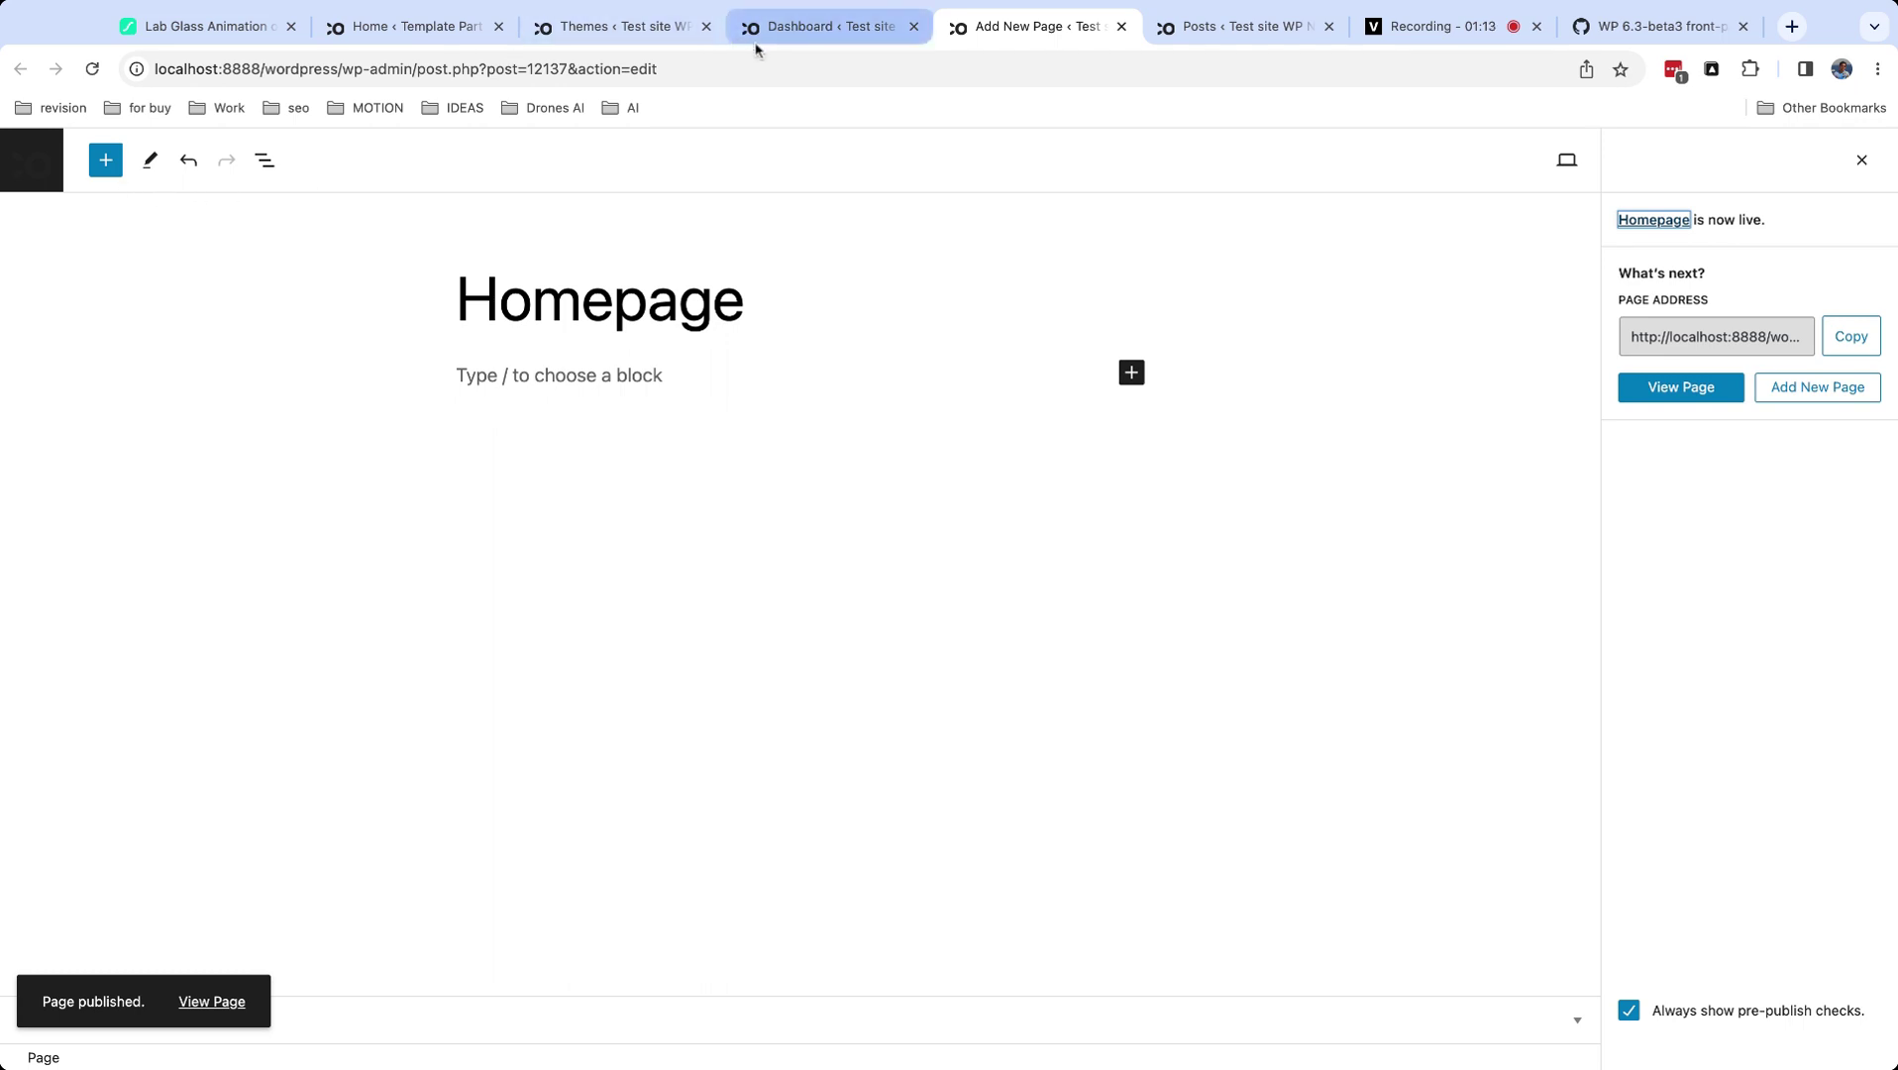
In Reading Settings, set the homepage to a static page and choose Homepage.
left_click(794, 41)
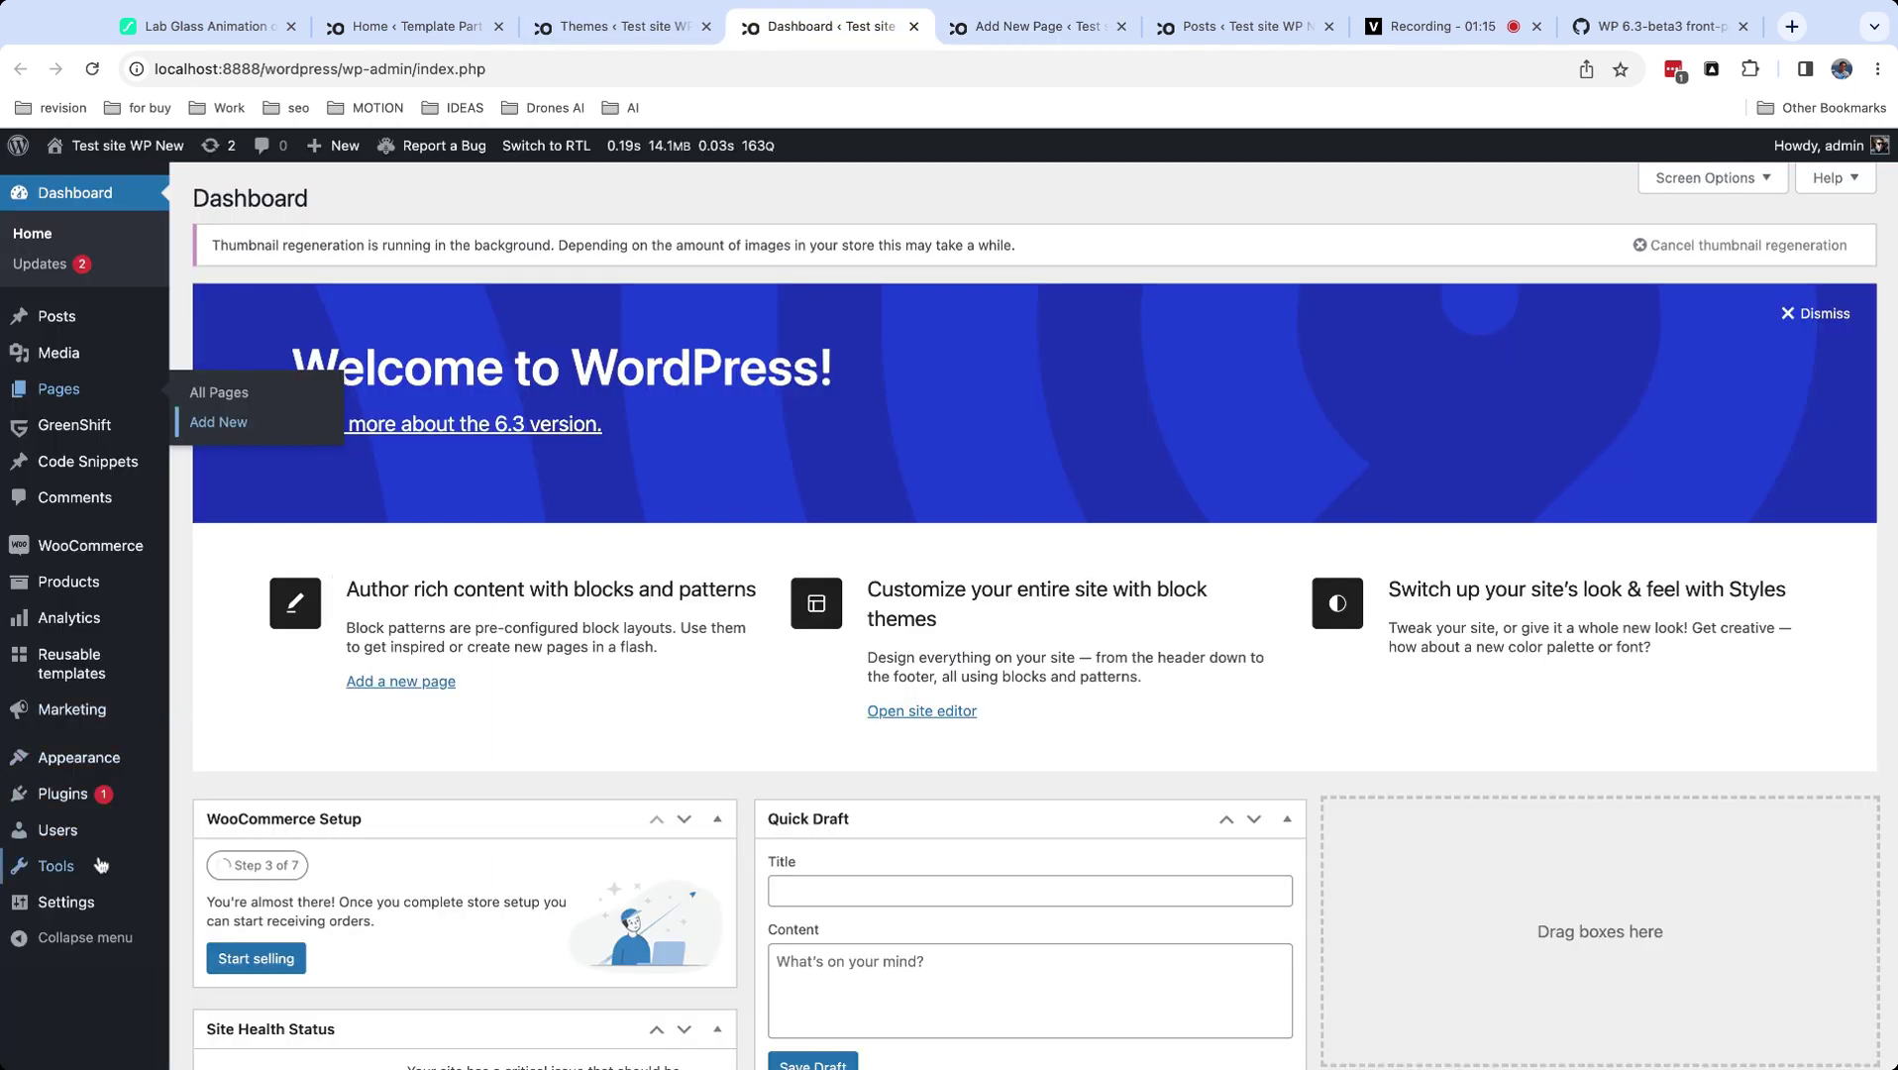
mouse_move(100, 899)
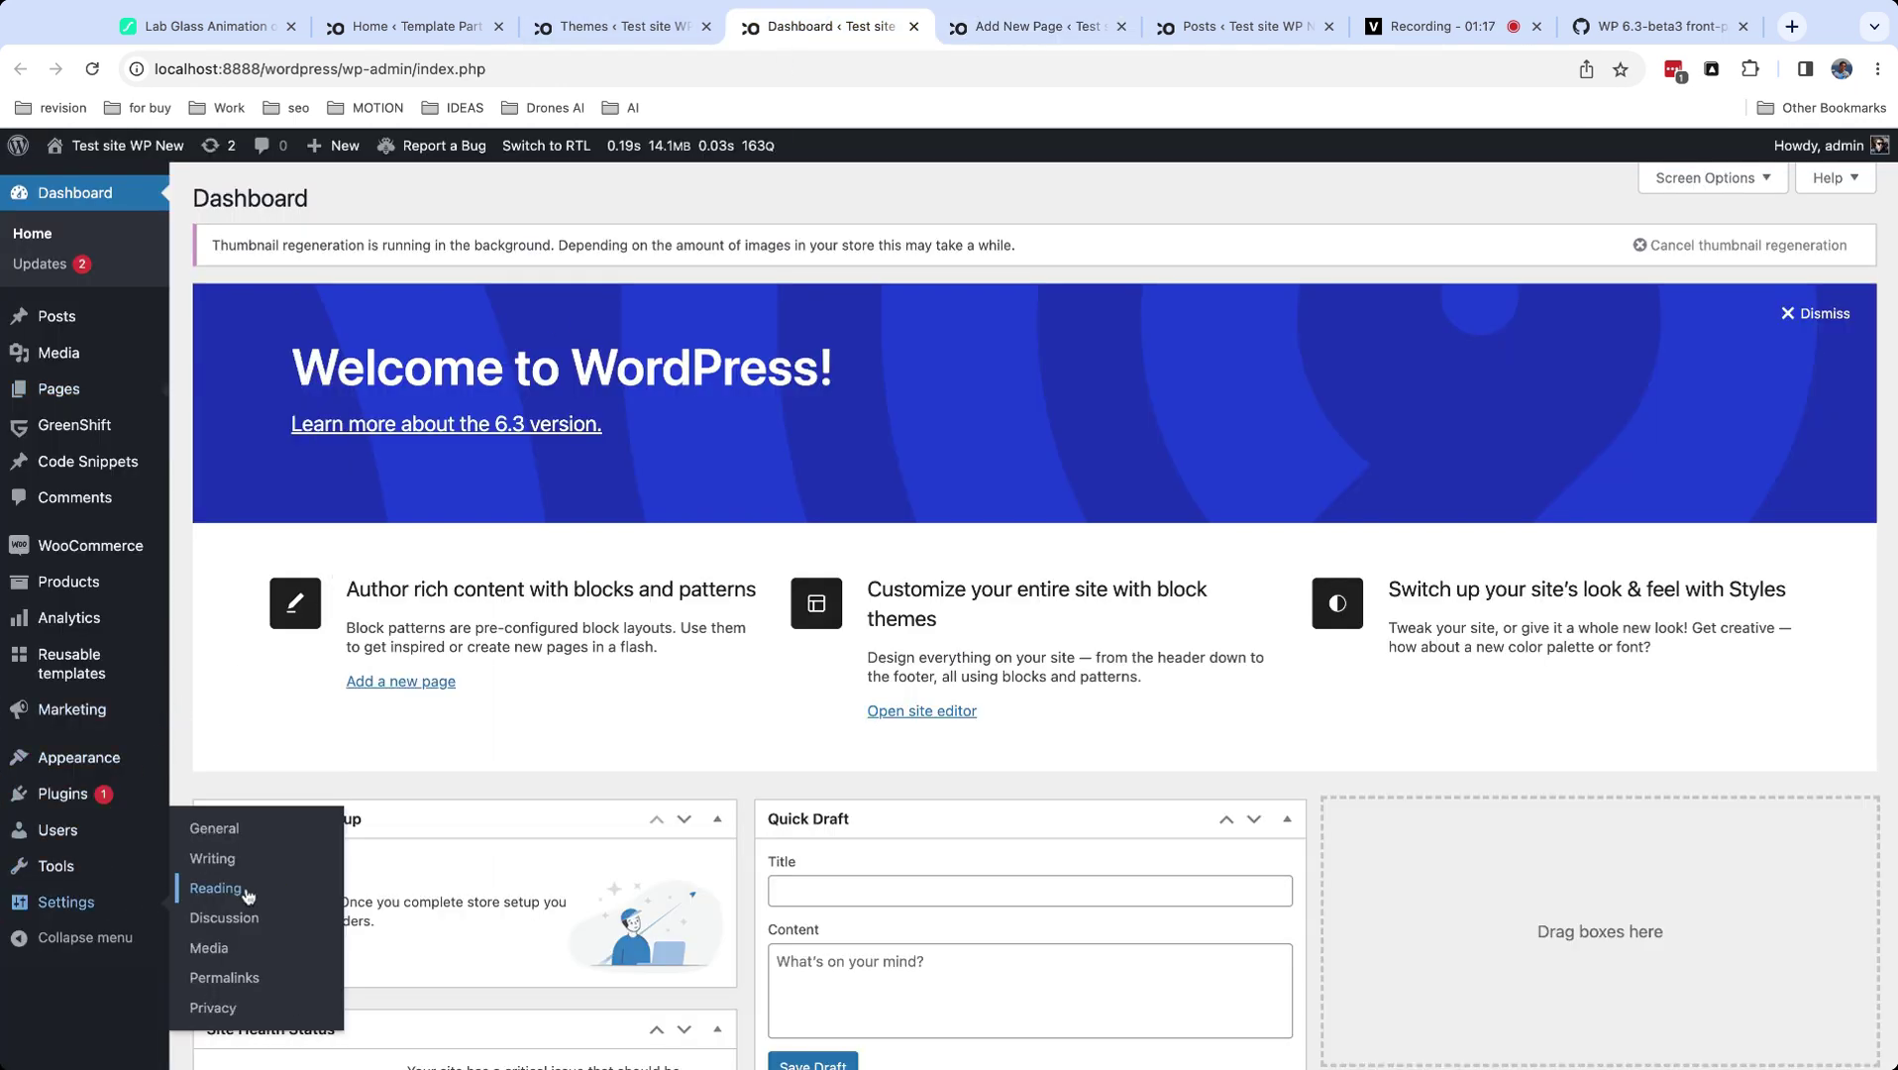
left_click(216, 888)
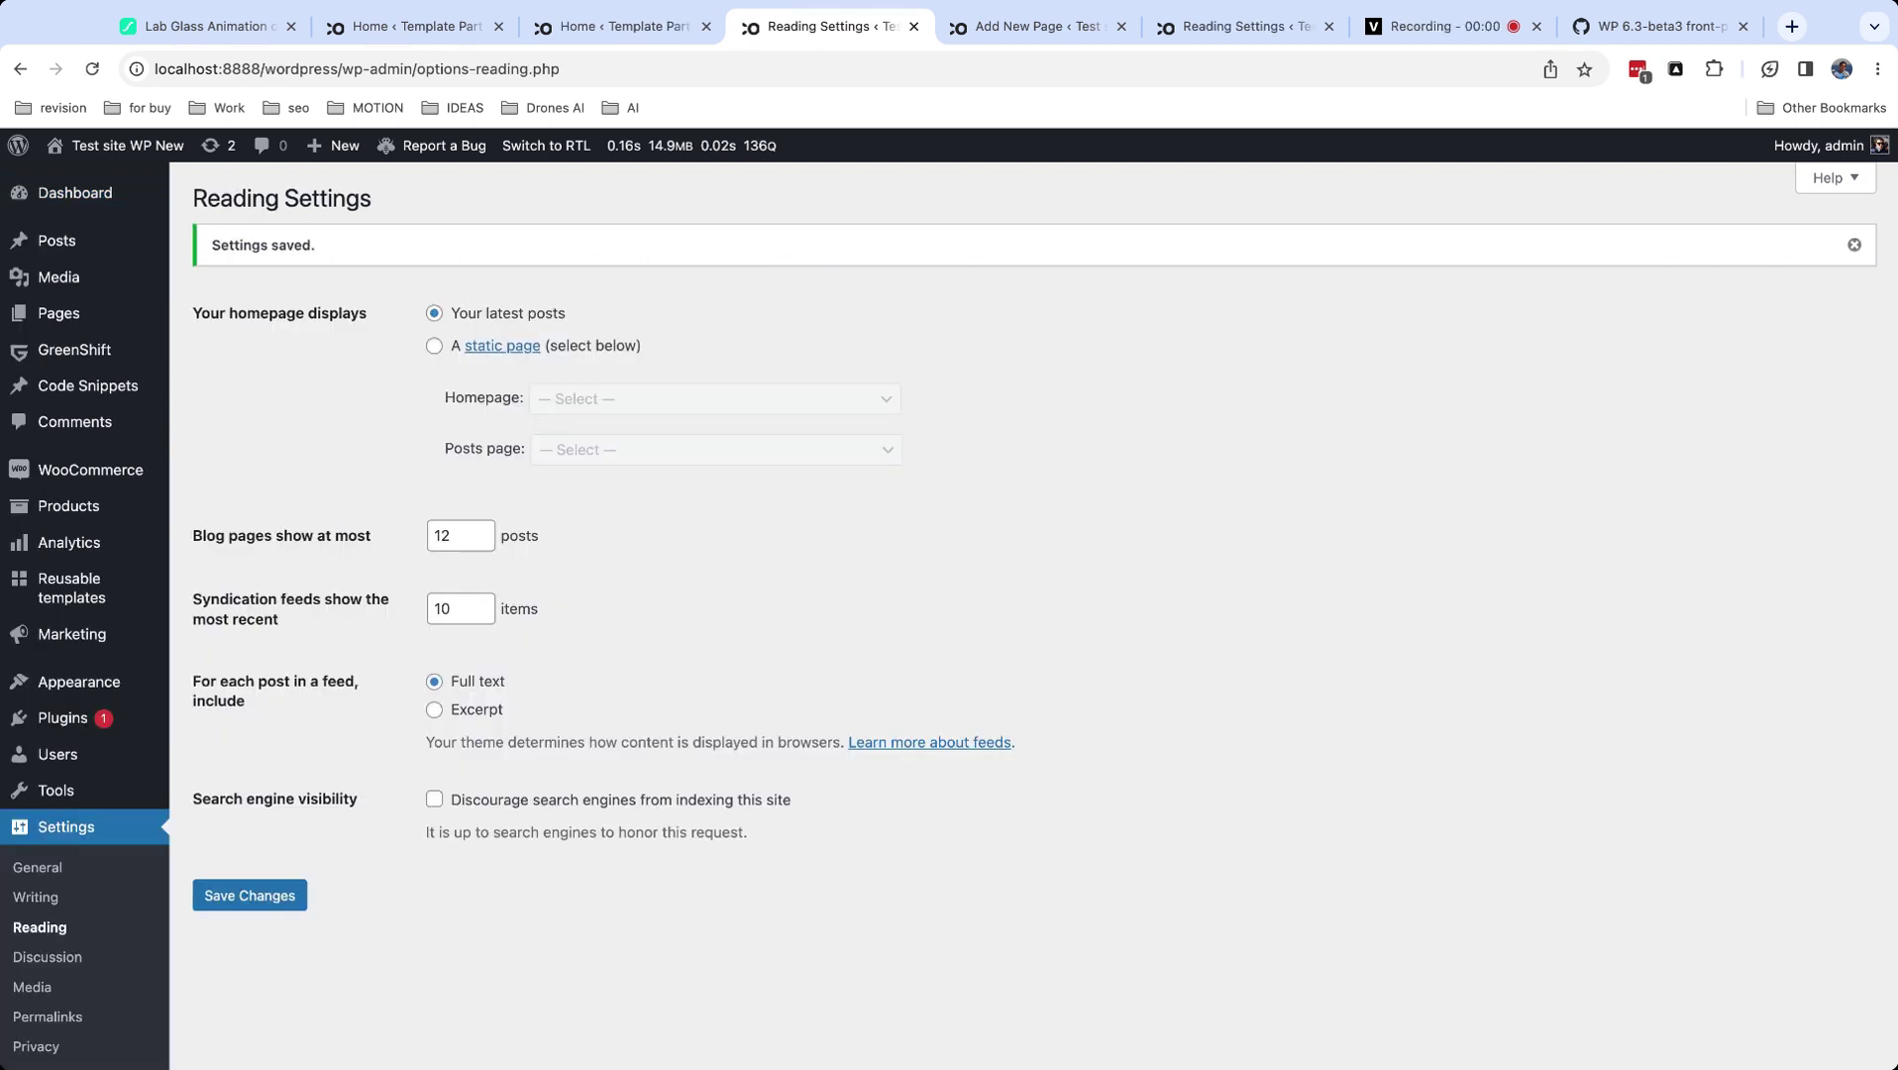
left_click(436, 347)
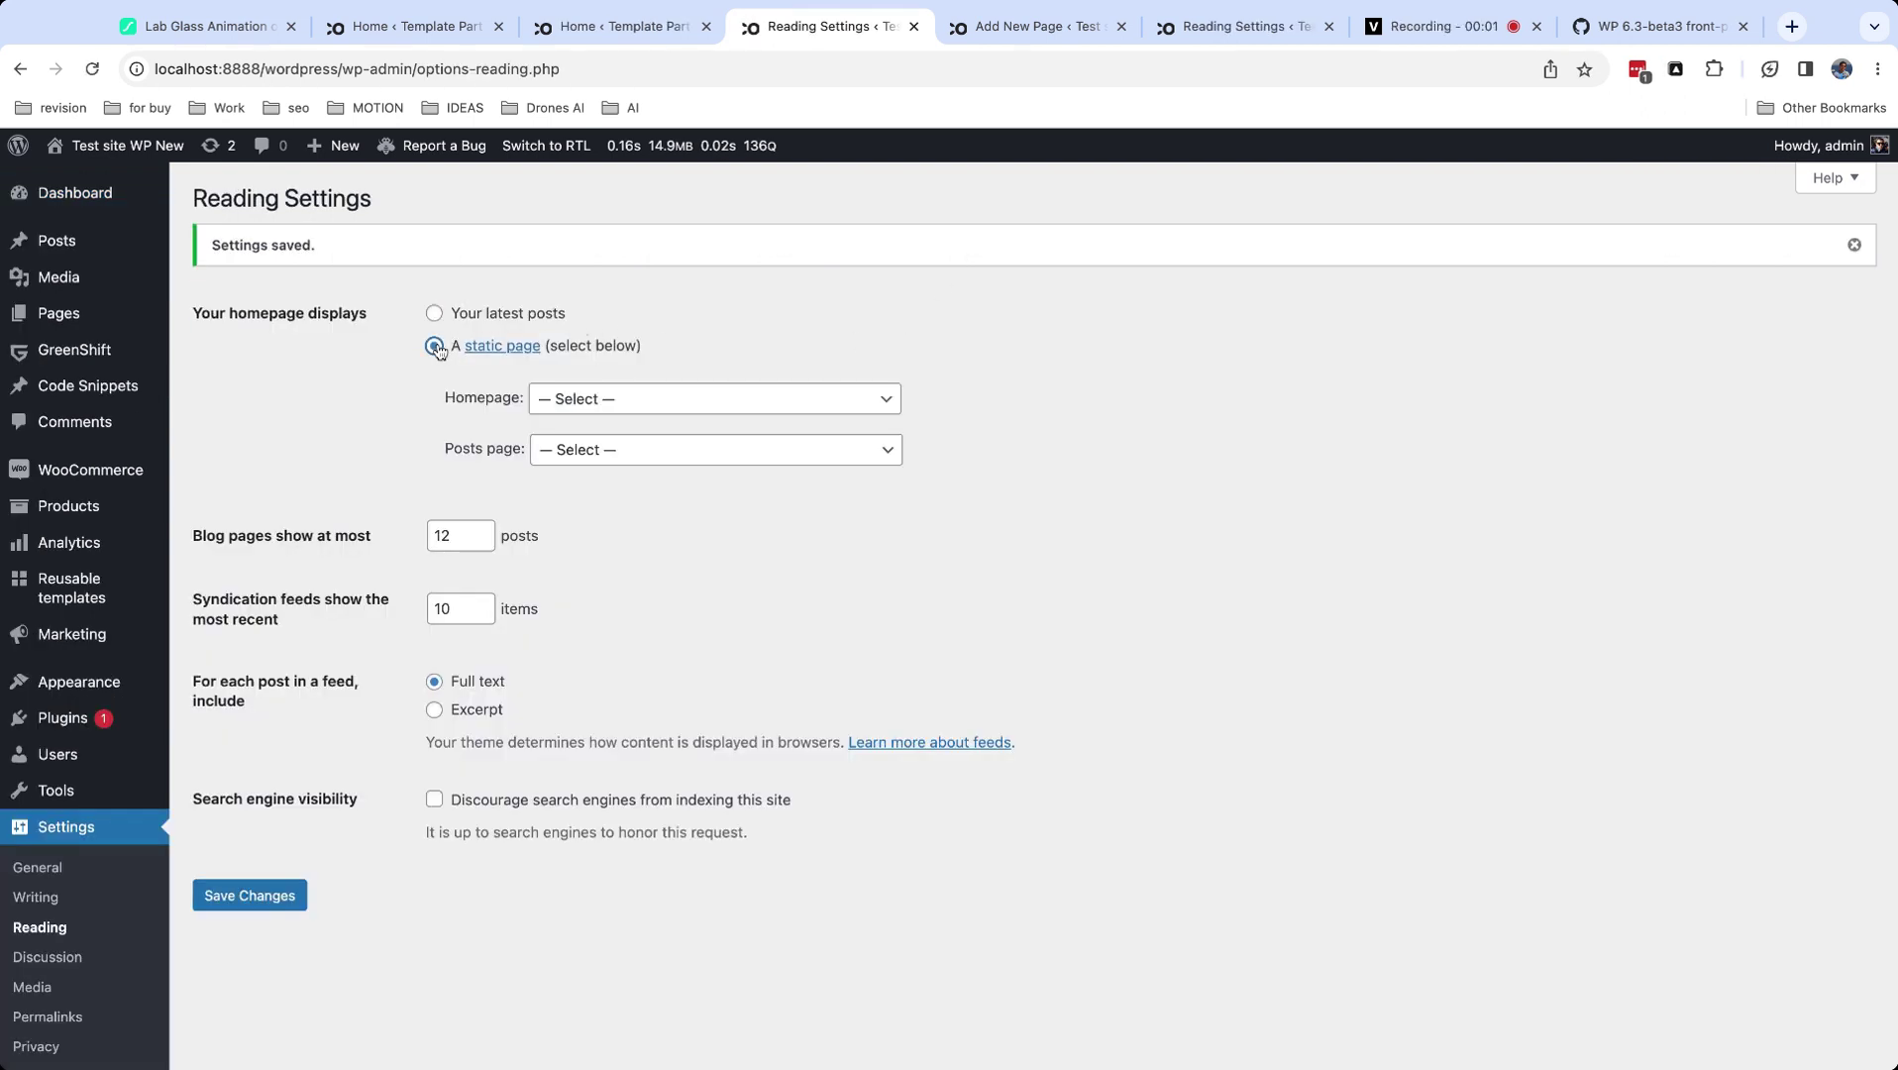
left_click(572, 396)
Open the Site Editor from Appearance and enter editing on the Homepage preview.
mouse_move(130, 681)
left_click(217, 716)
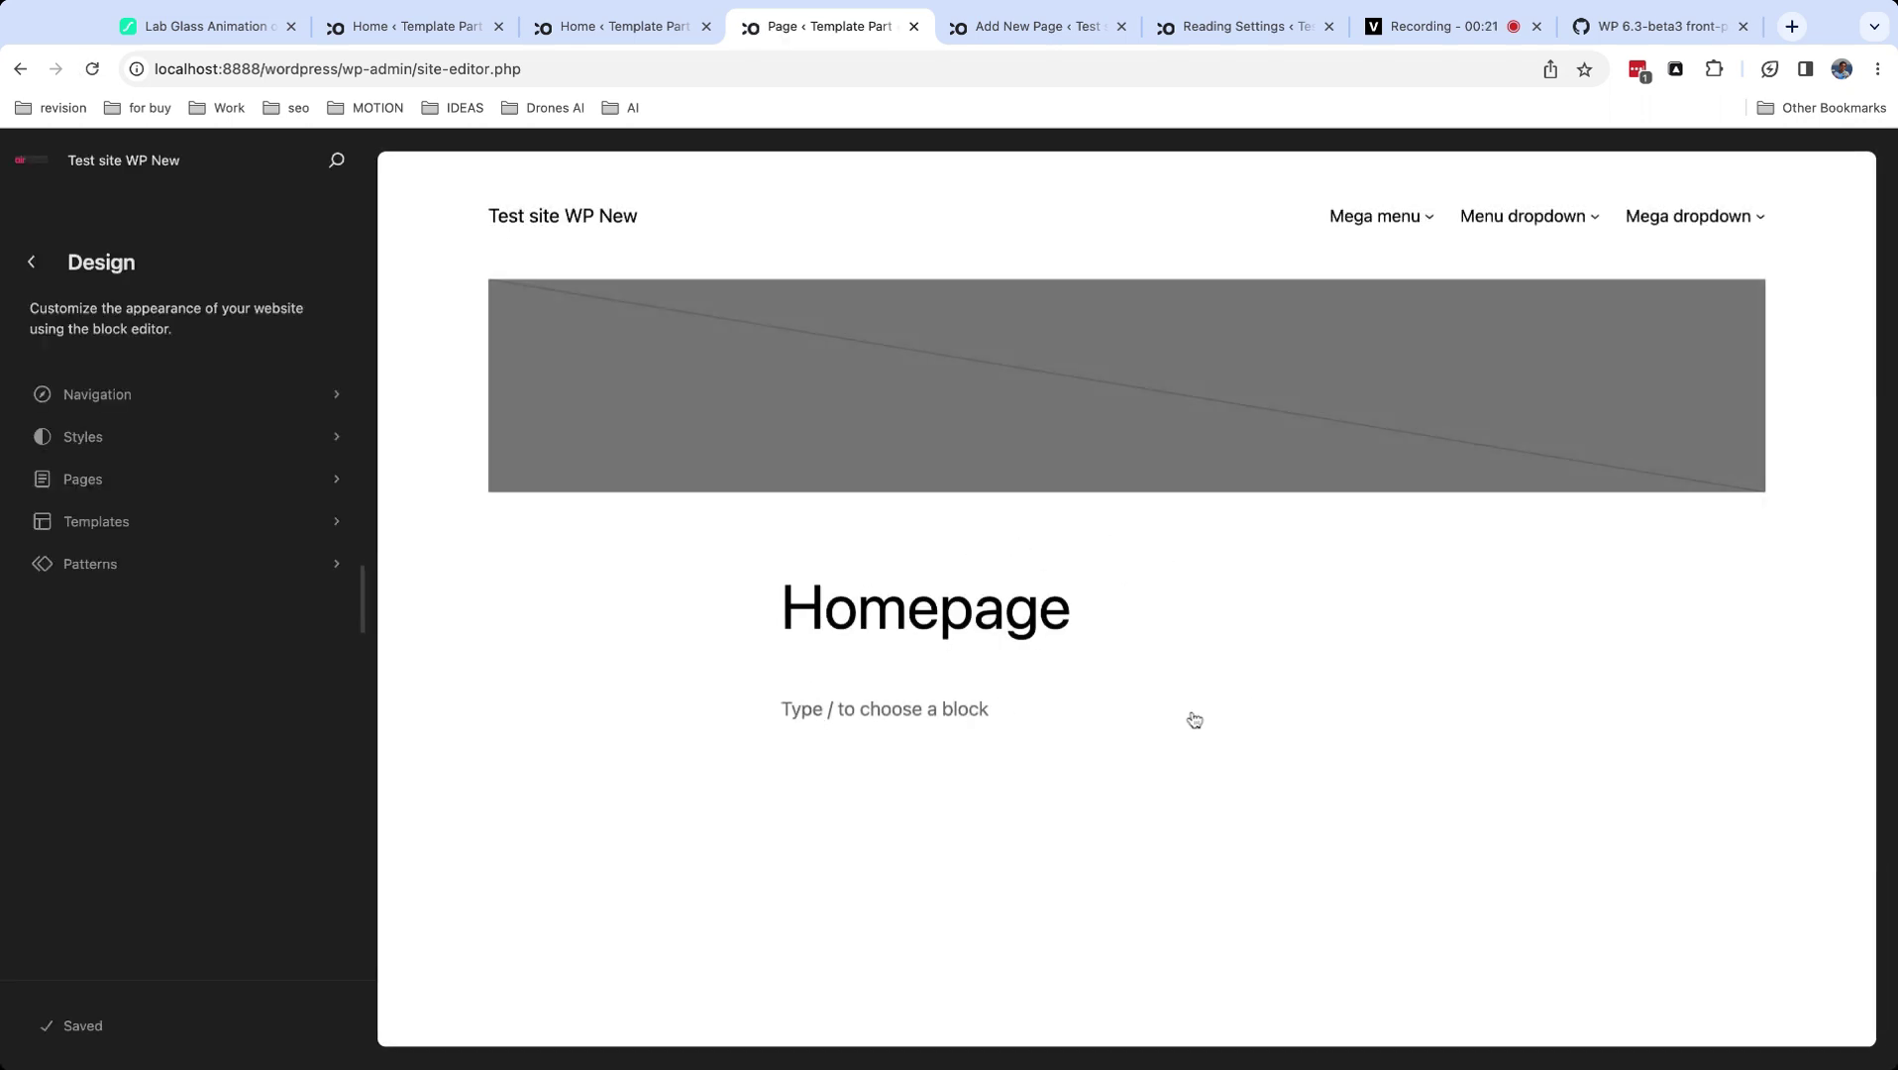
left_click(1195, 719)
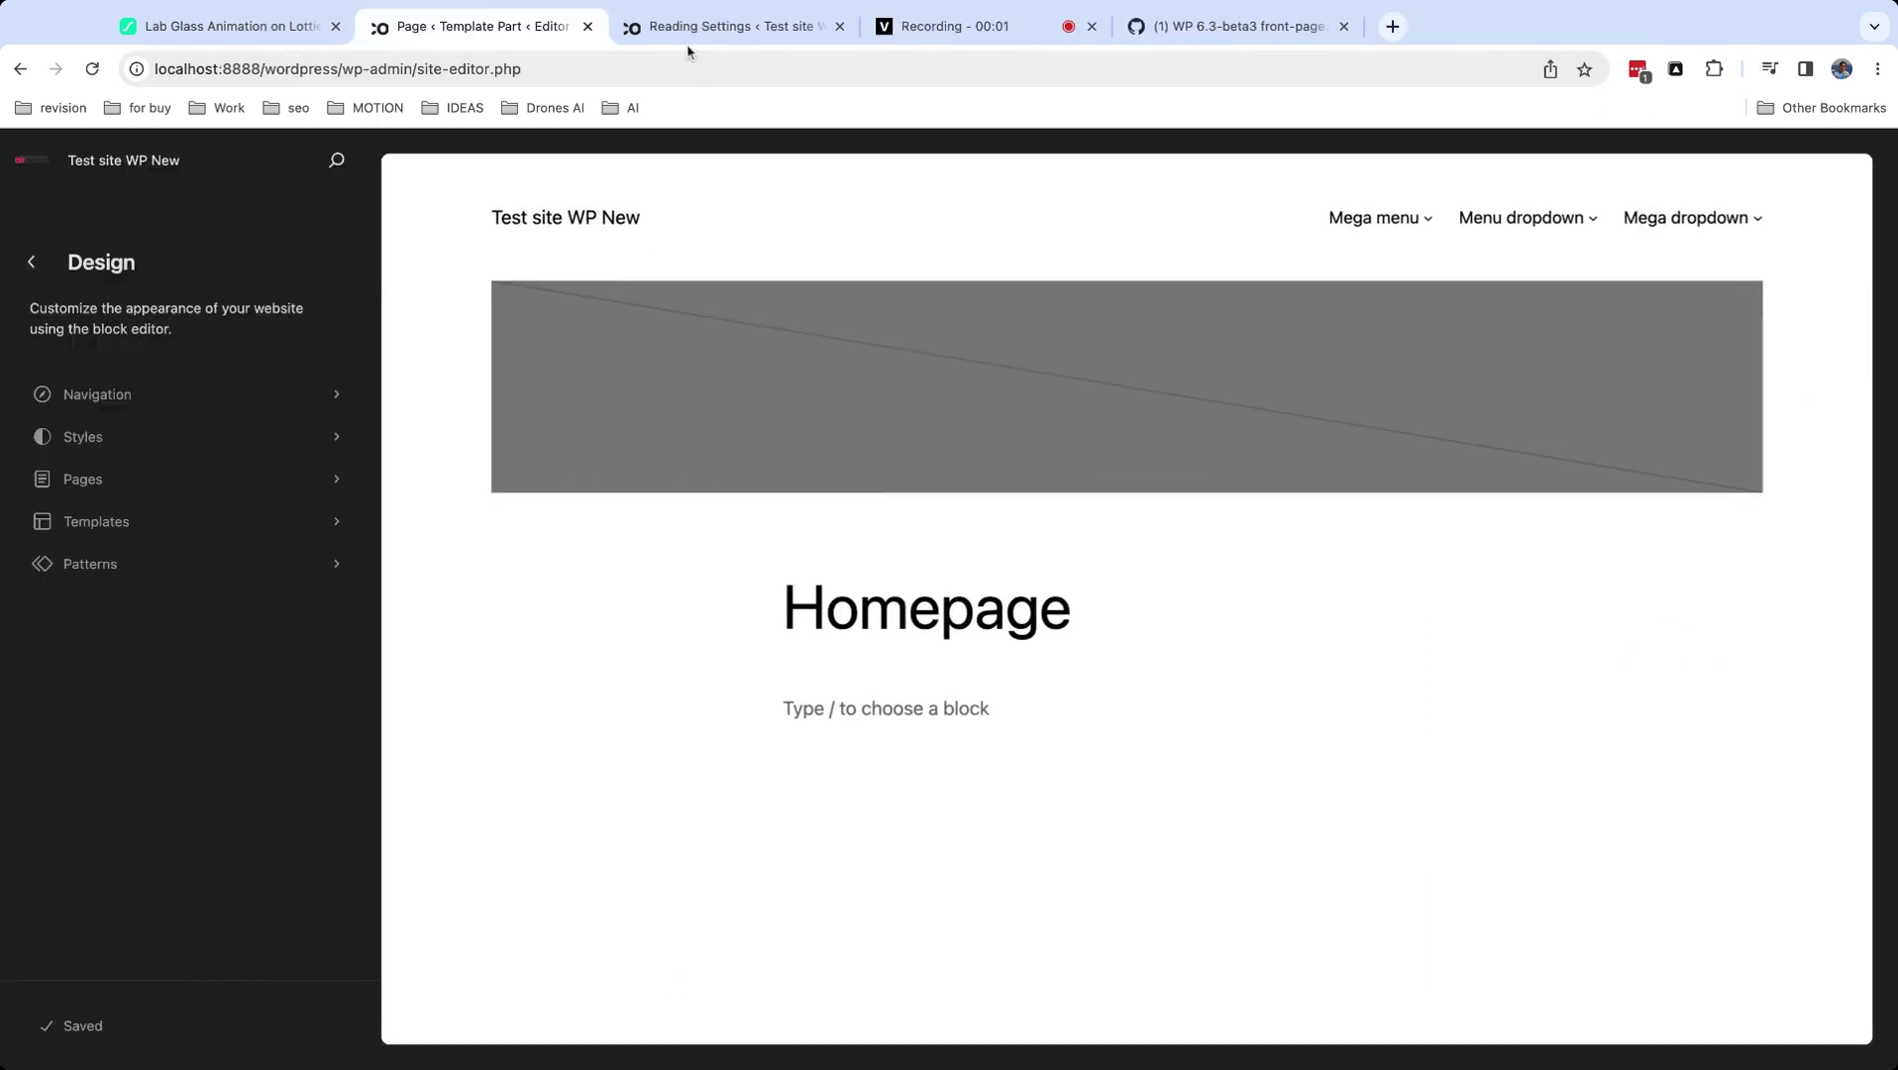
Switch the homepage back to latest posts, save Reading Settings, and reload the Site Editor.
left_click(690, 41)
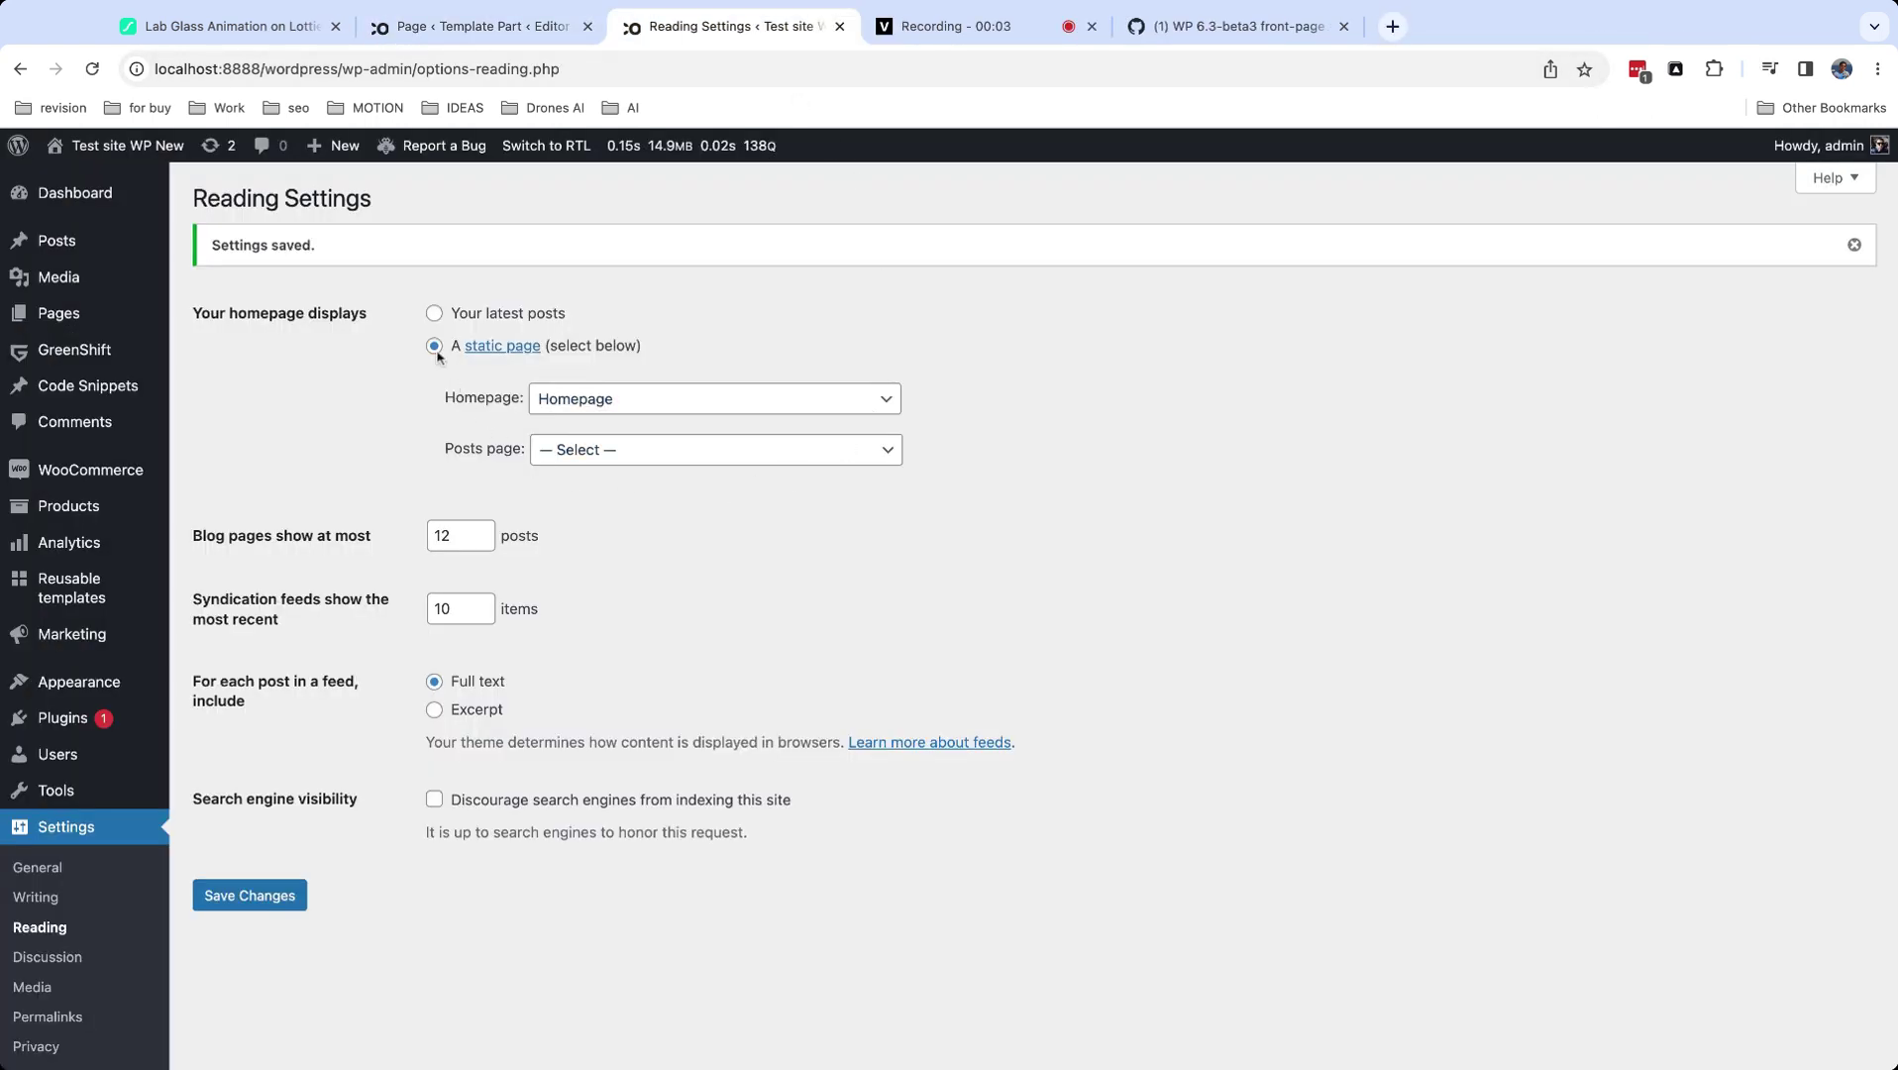
left_click(432, 315)
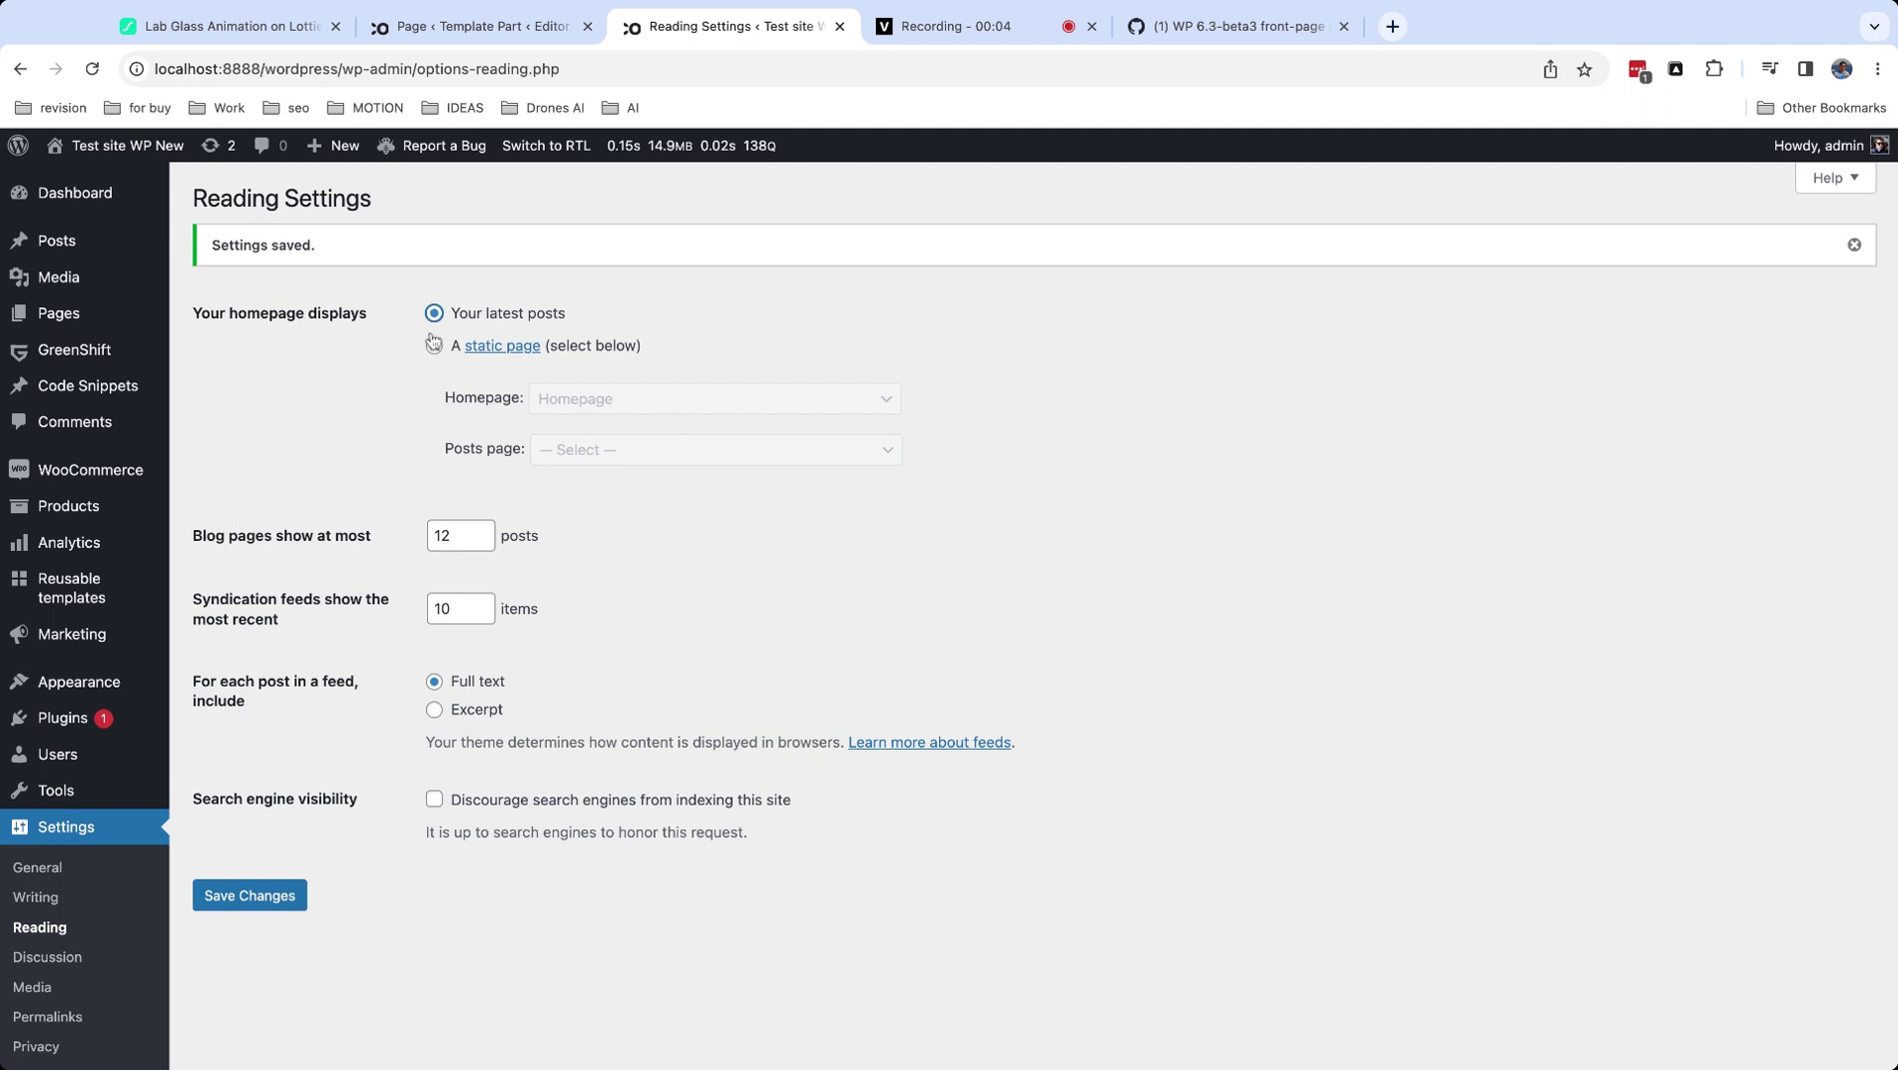
left_click(288, 894)
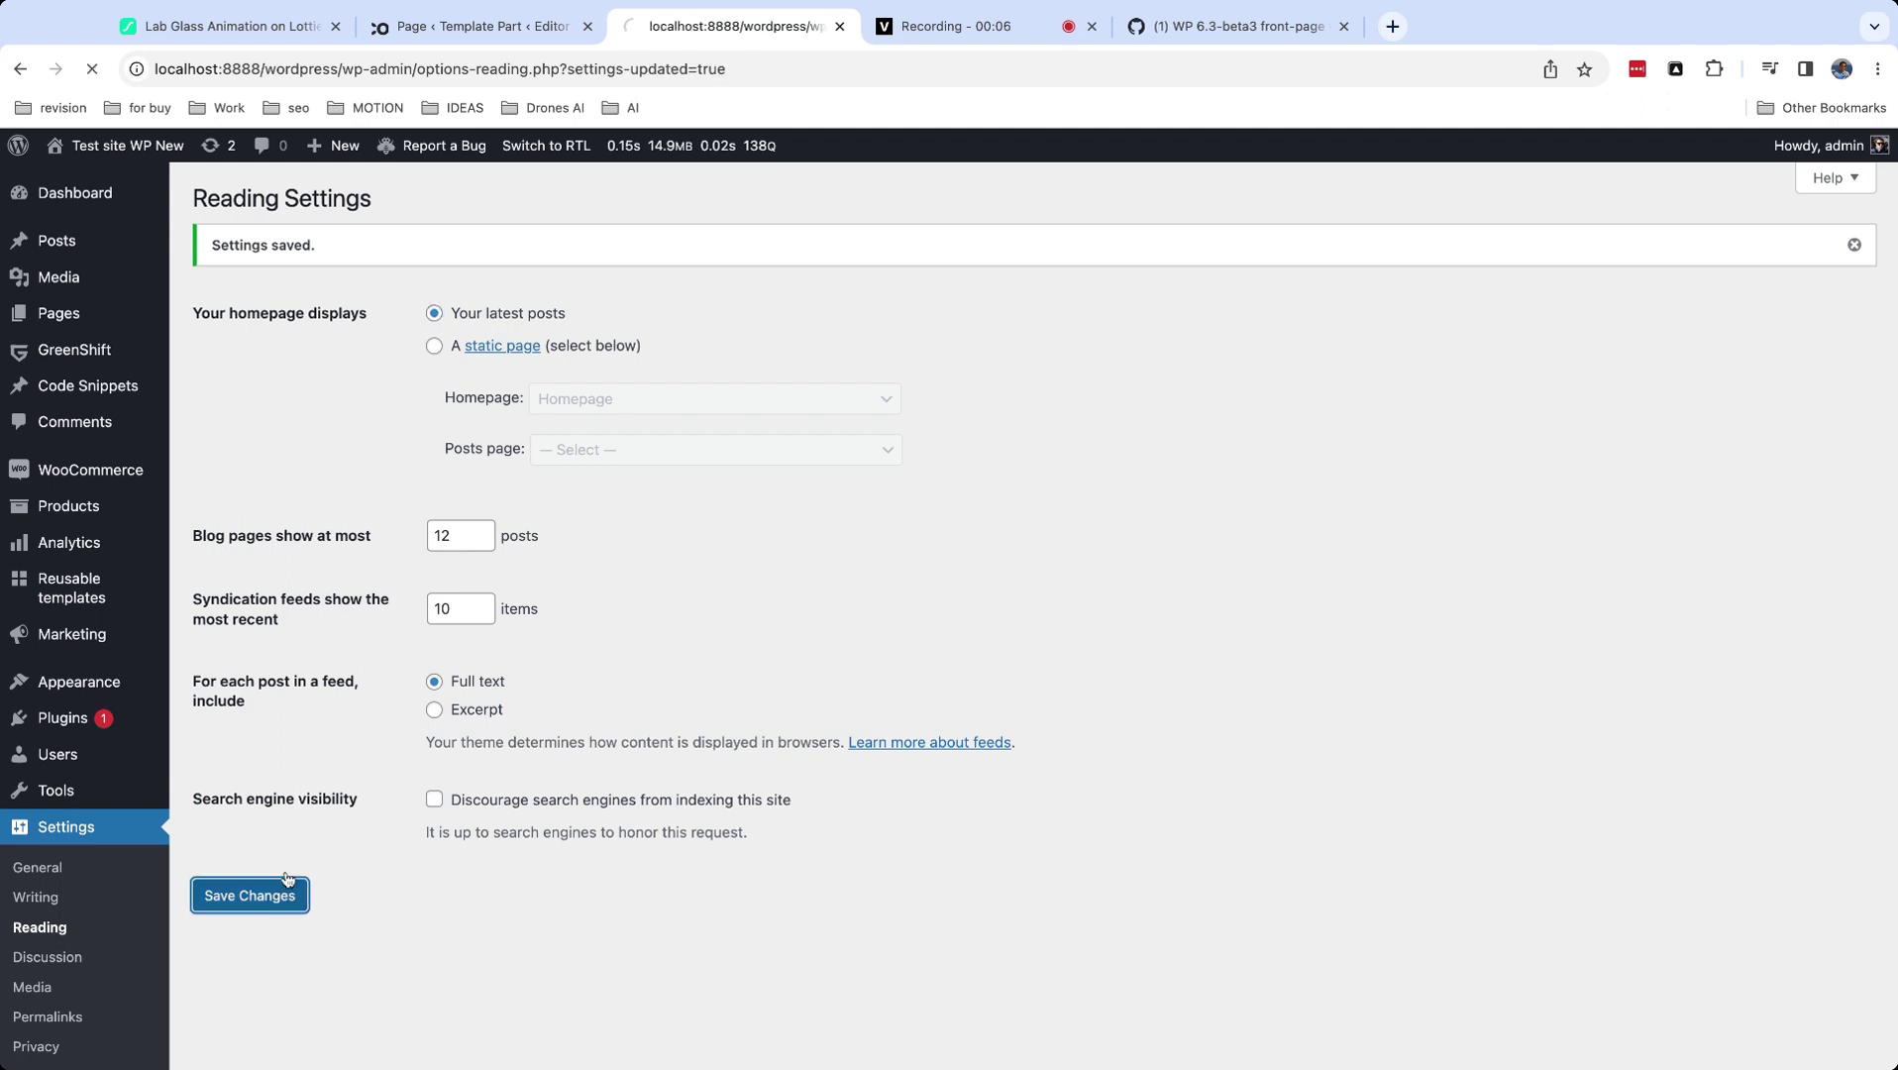
left_click(474, 30)
left_click(98, 70)
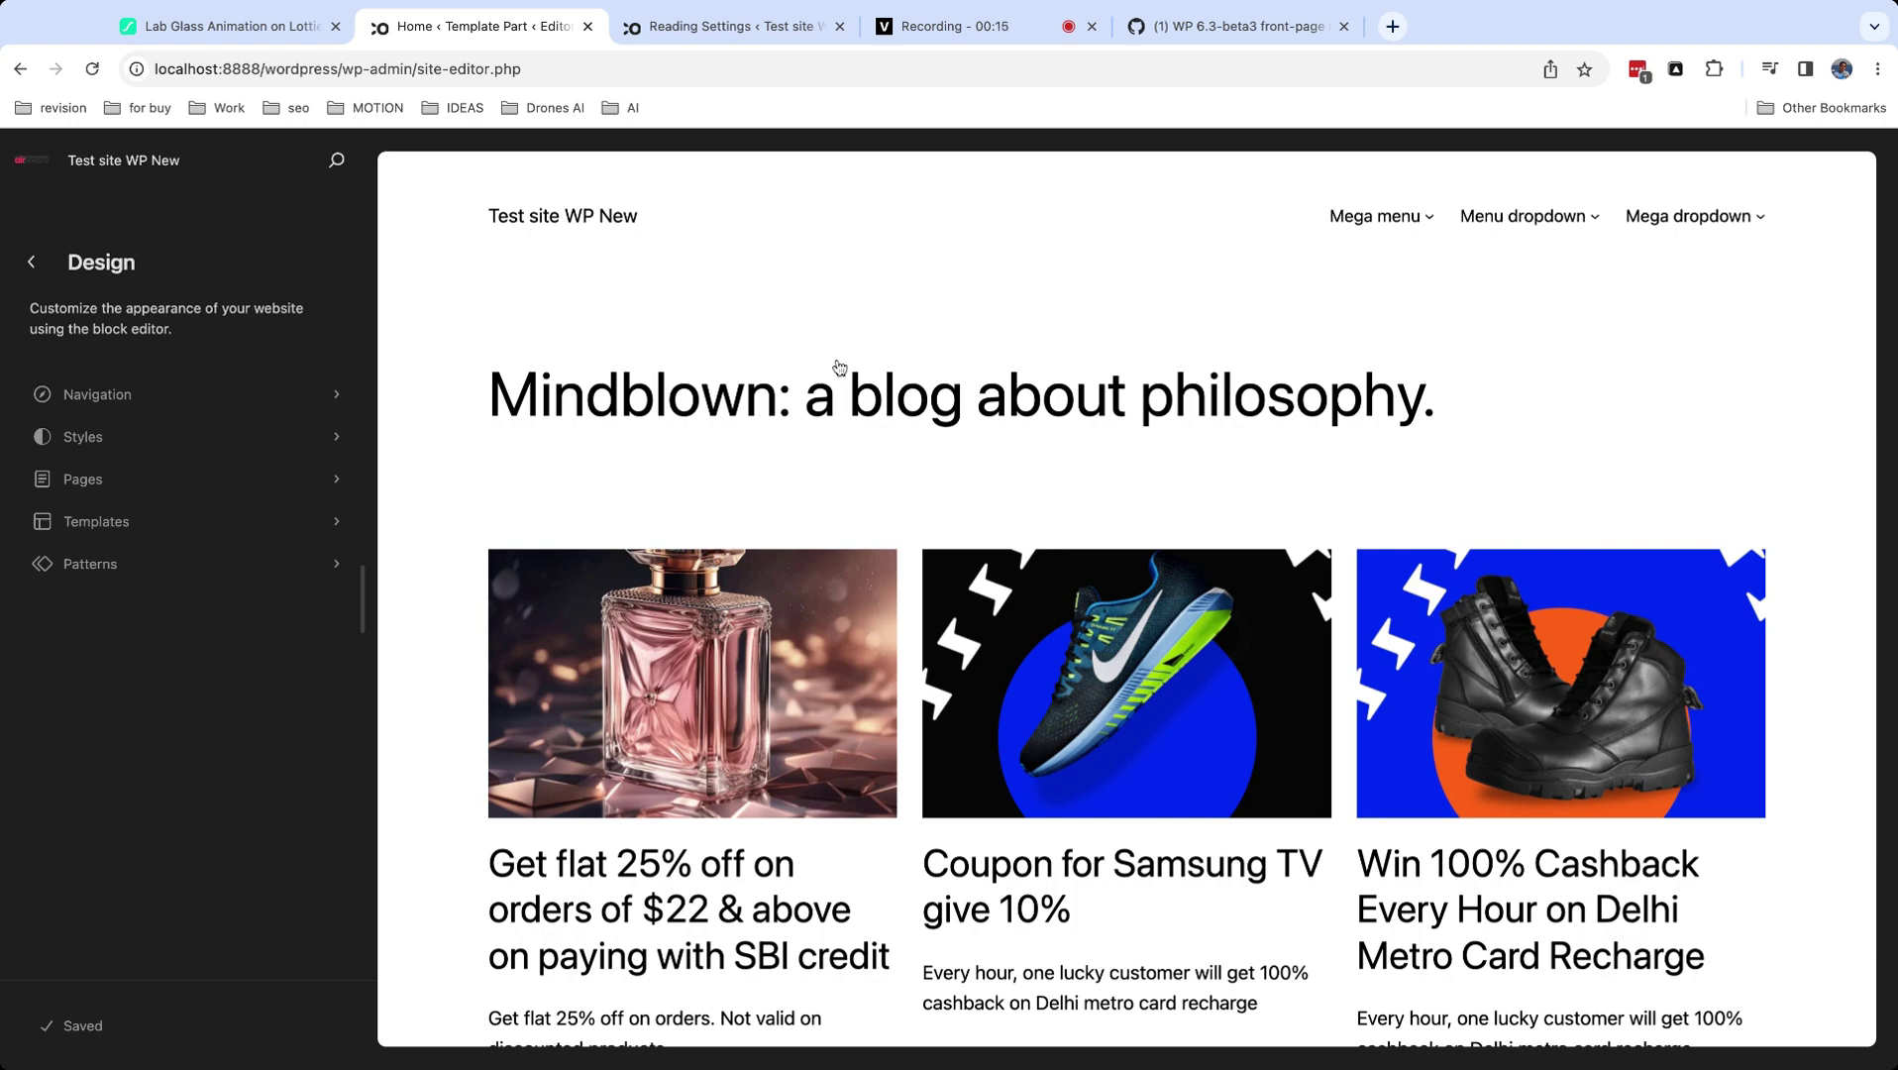
Open the Home template from the Templates list and scroll through its preview.
left_click(909, 464)
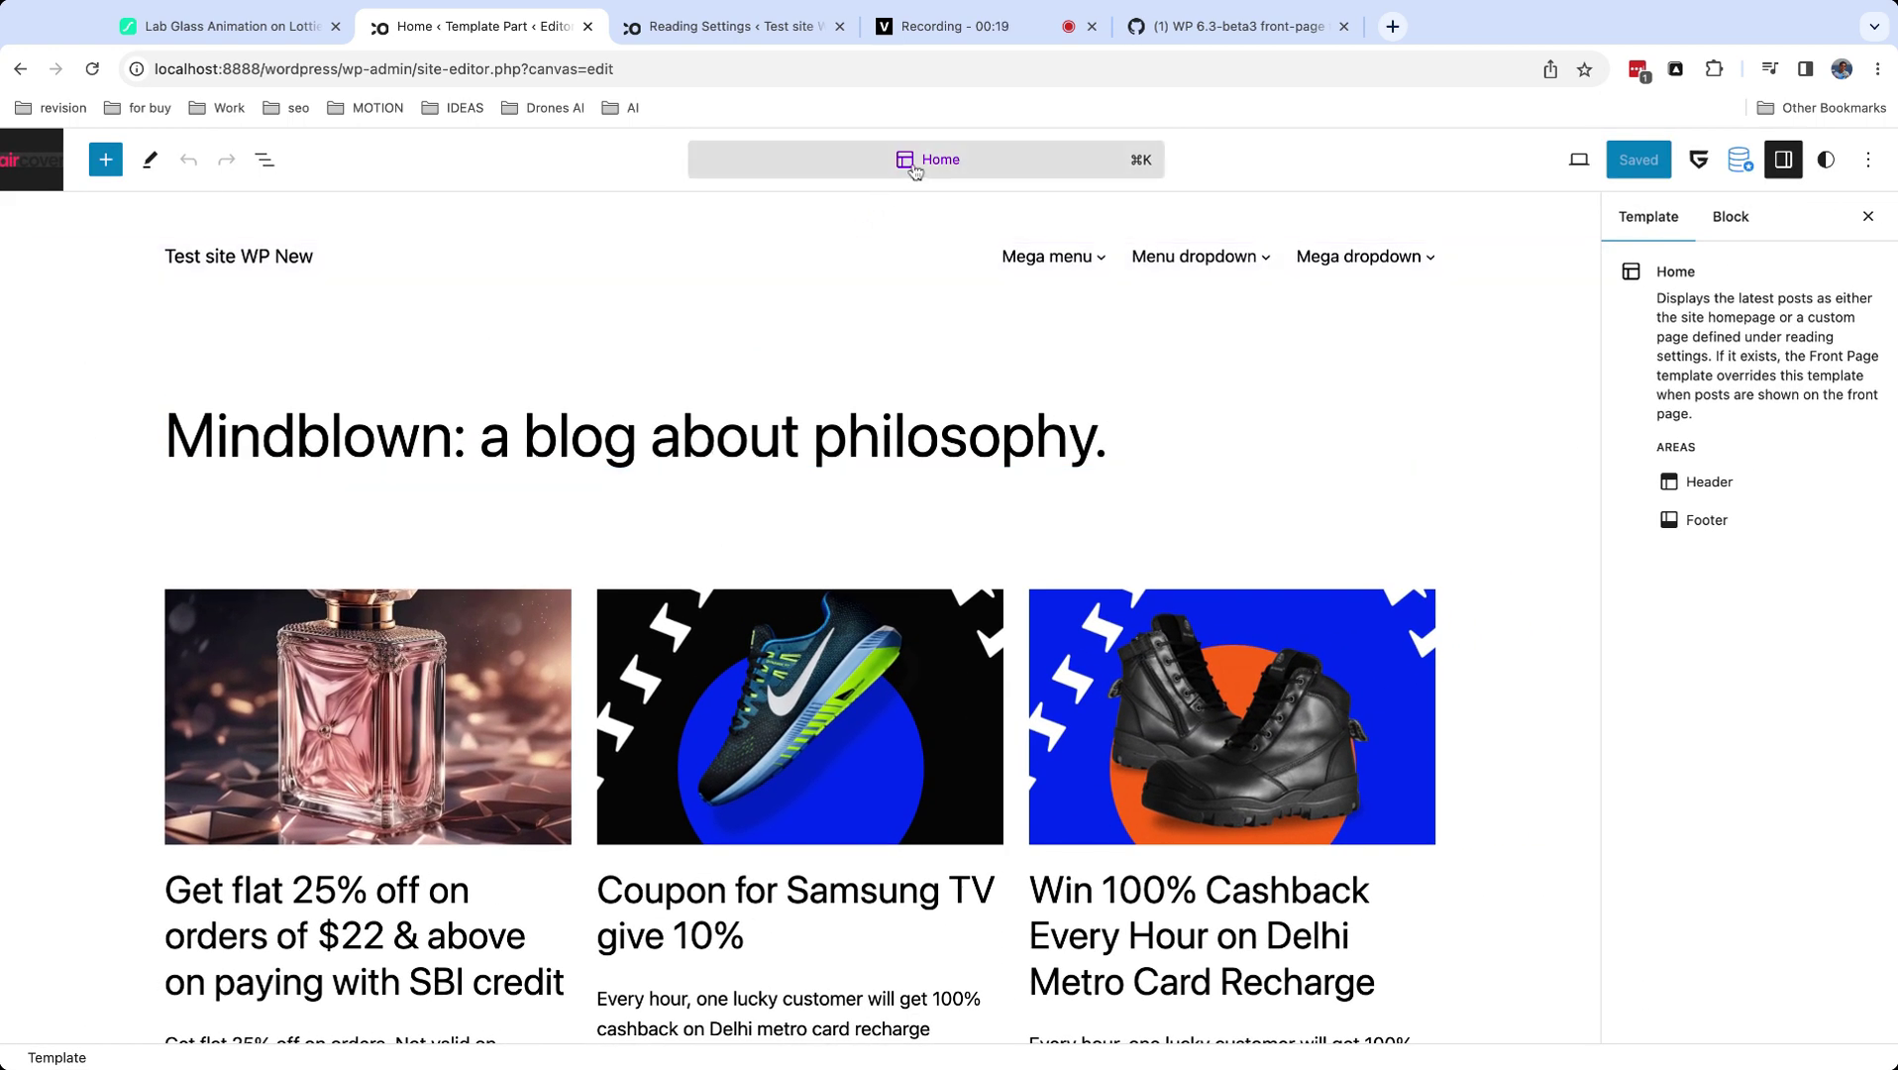
left_click(44, 183)
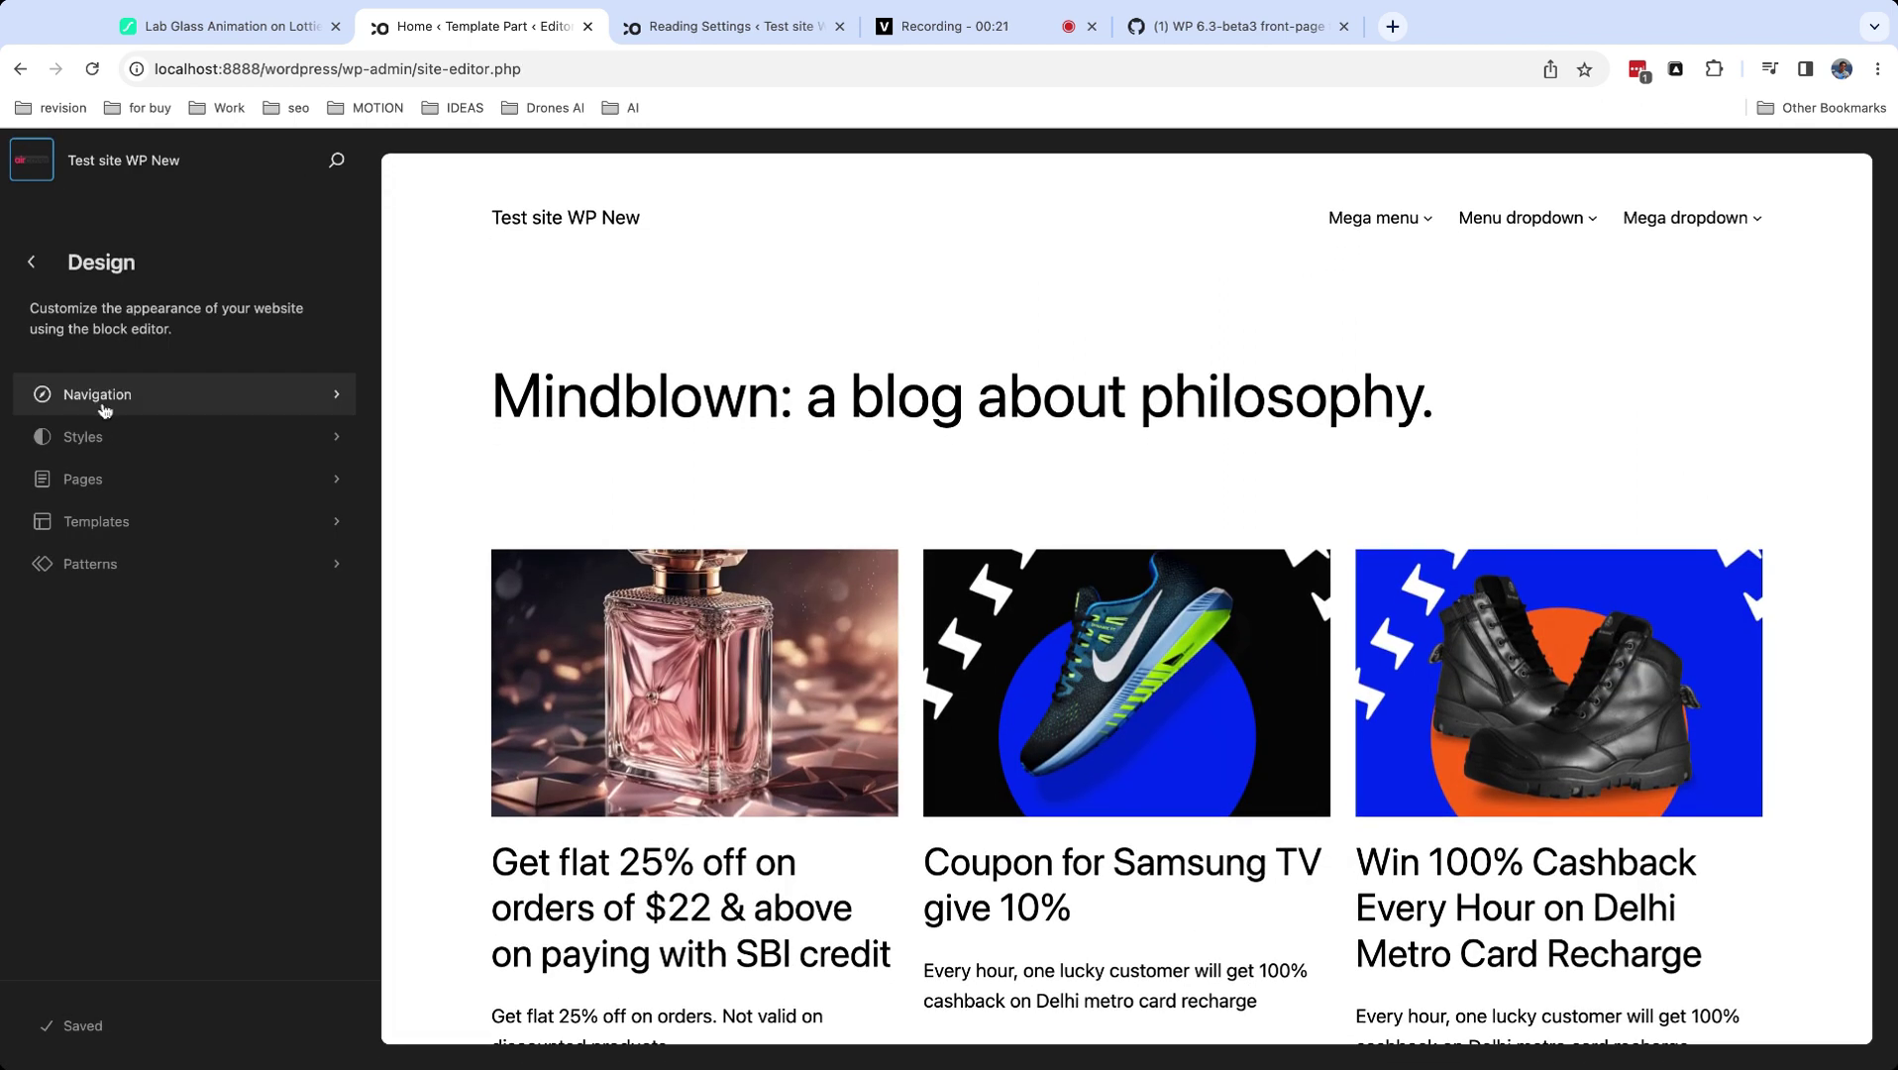
left_click(107, 517)
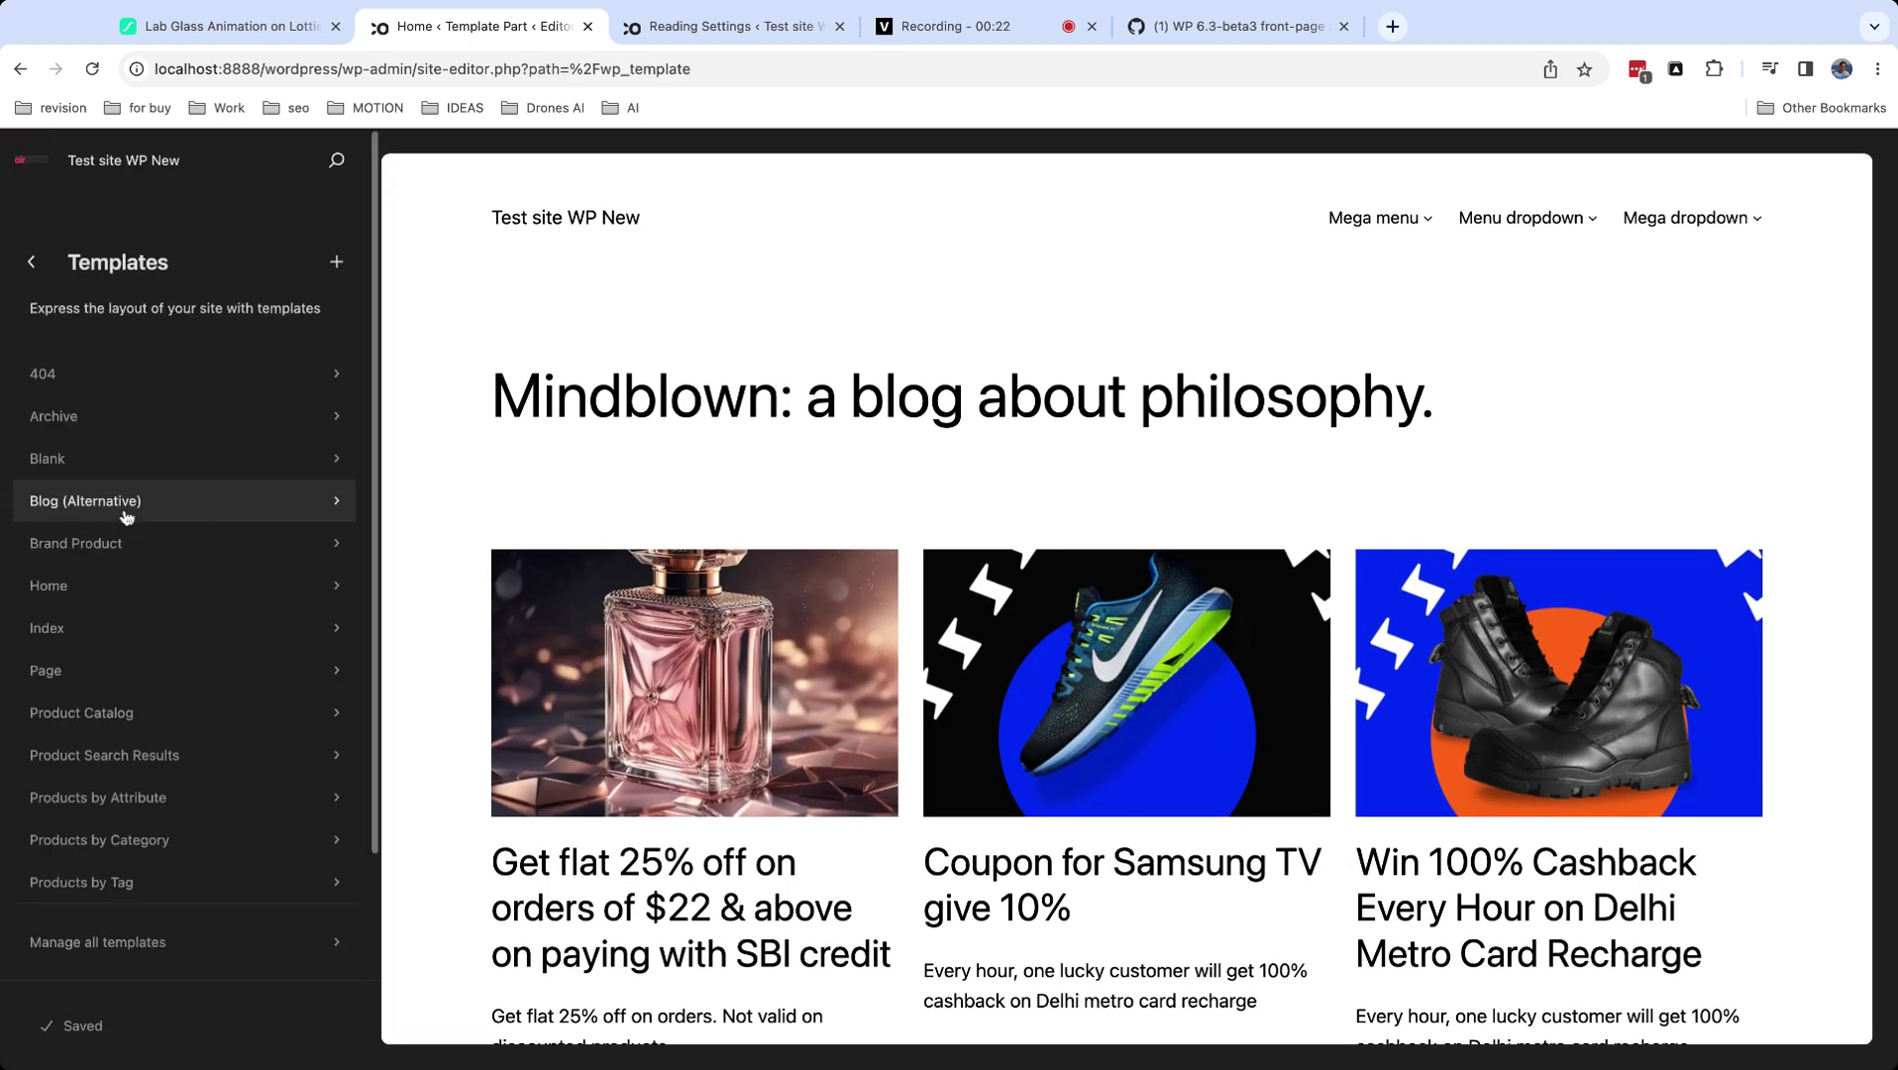
left_click(109, 602)
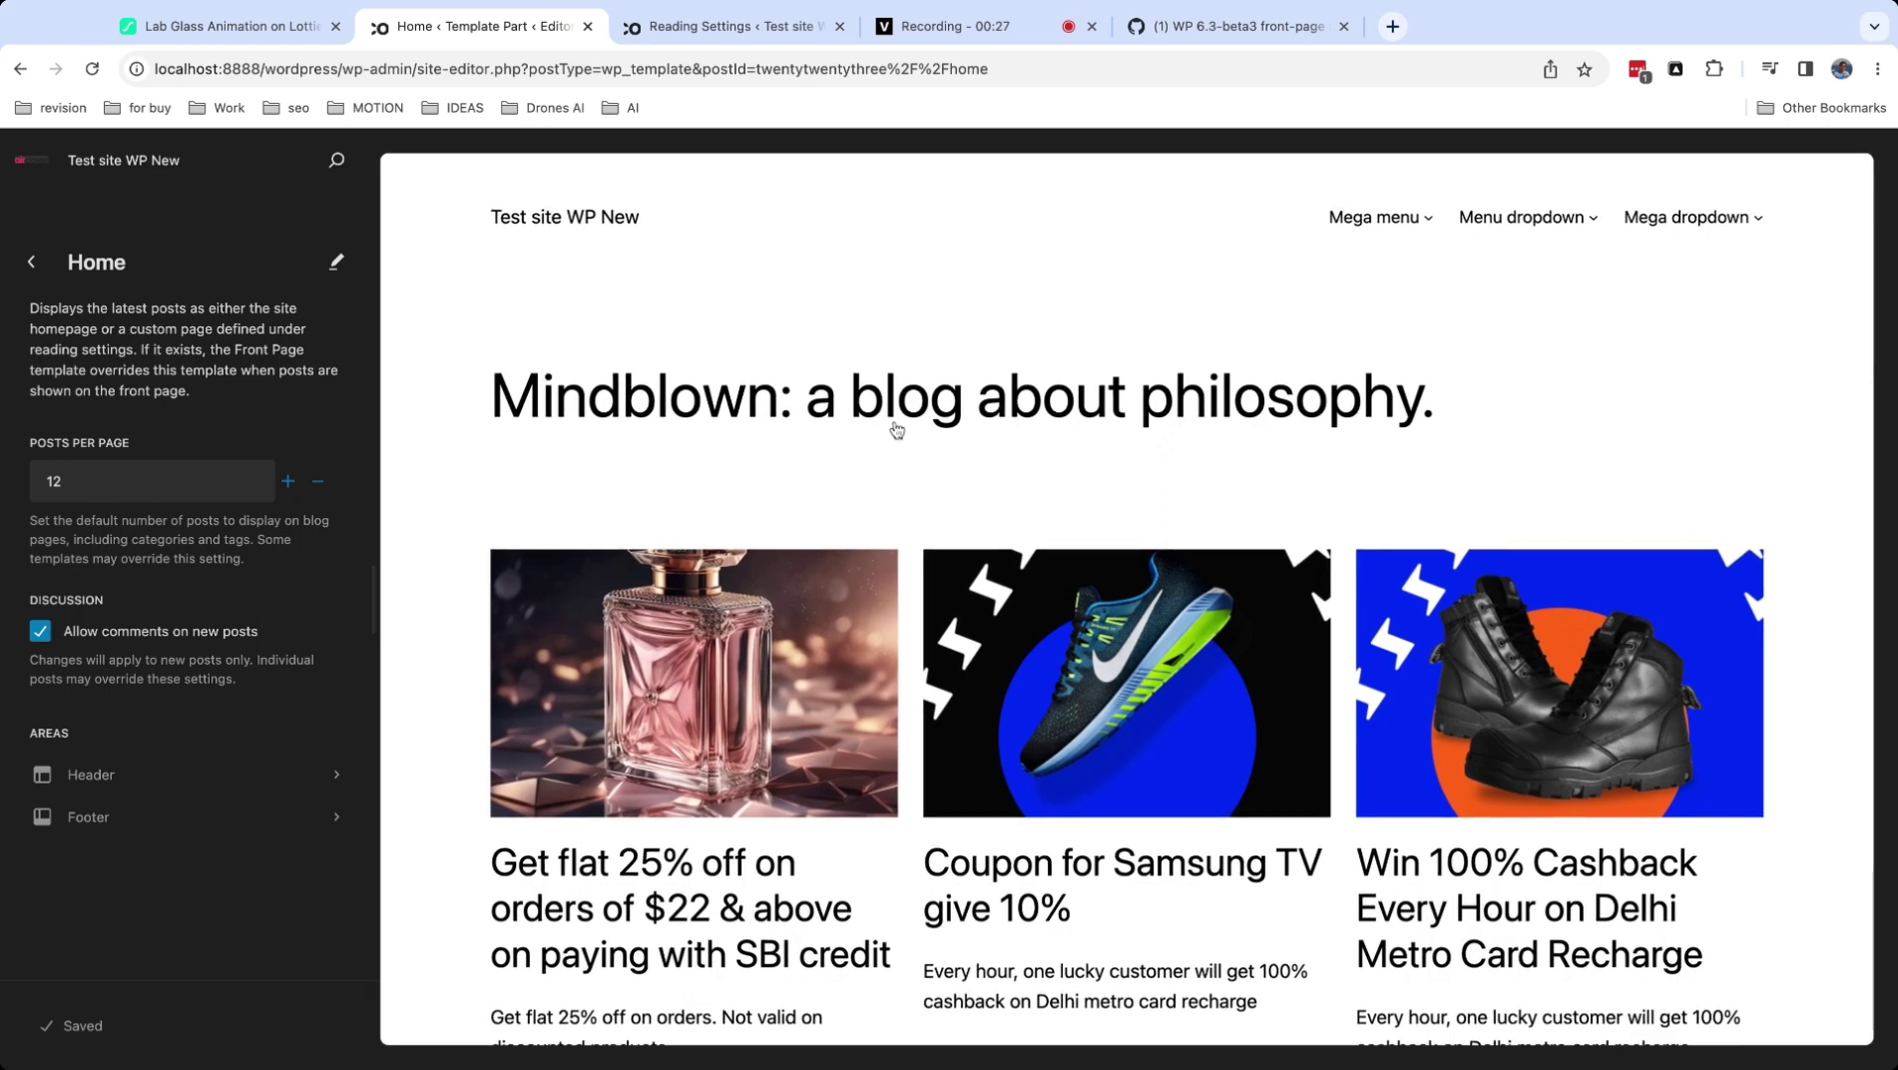
scroll(893, 424, "down", 2)
scroll(898, 429, "down", 15)
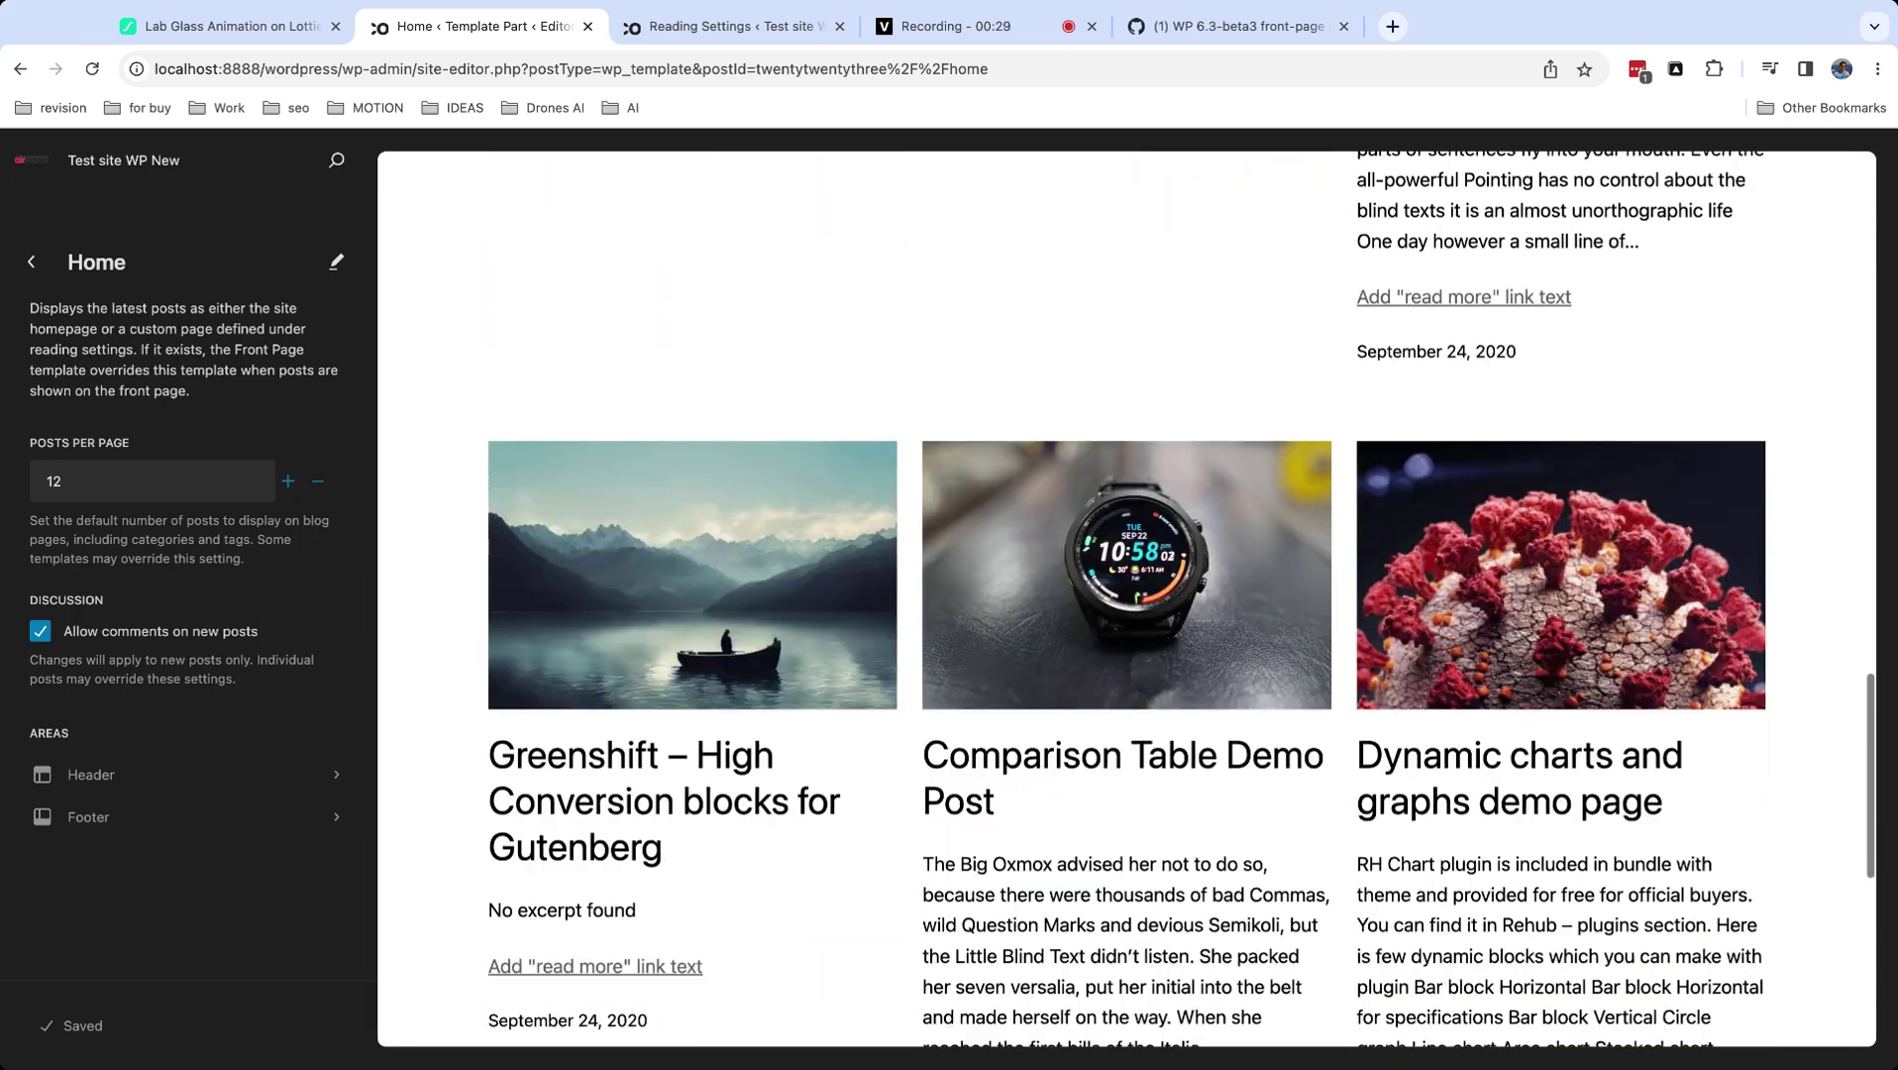
scroll(898, 429, "up", 5)
scroll(898, 429, "up", 10)
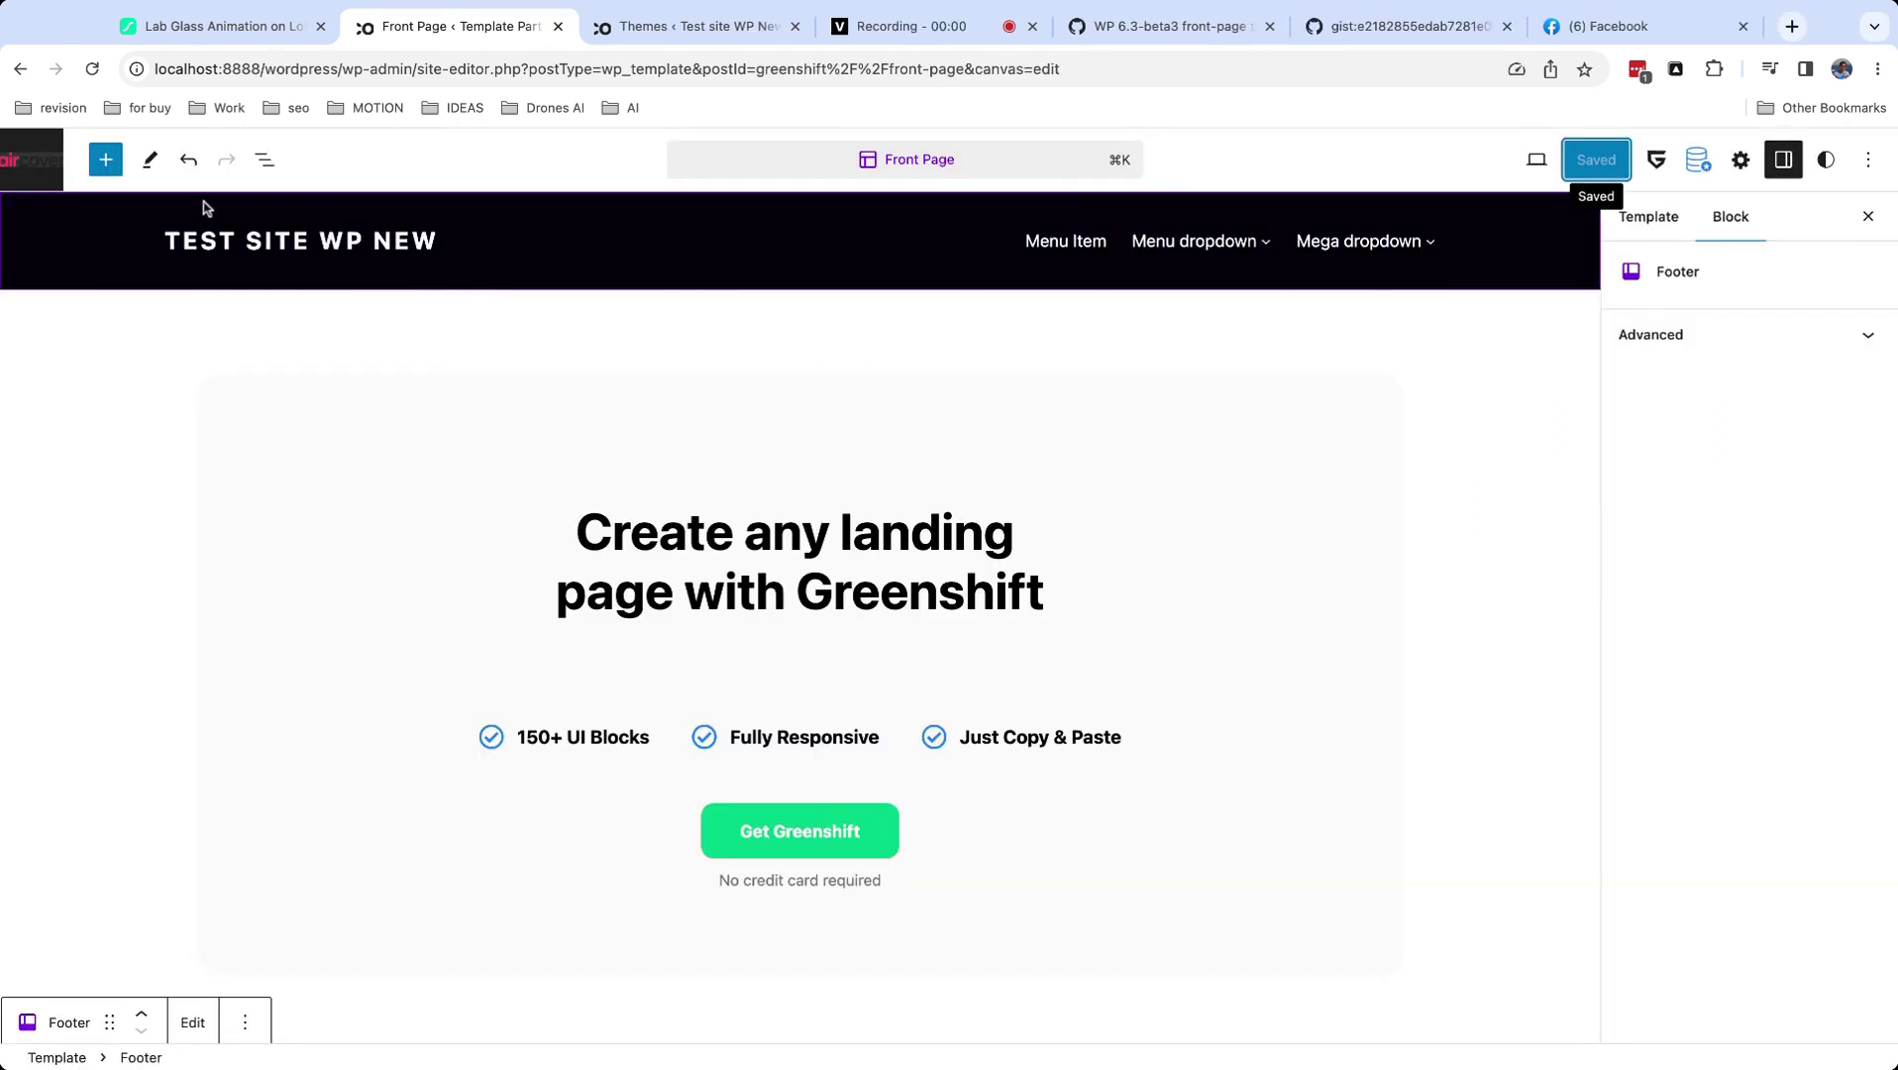
Inspect the Front Page header and footer in List View, then return to Templates.
left_click(258, 171)
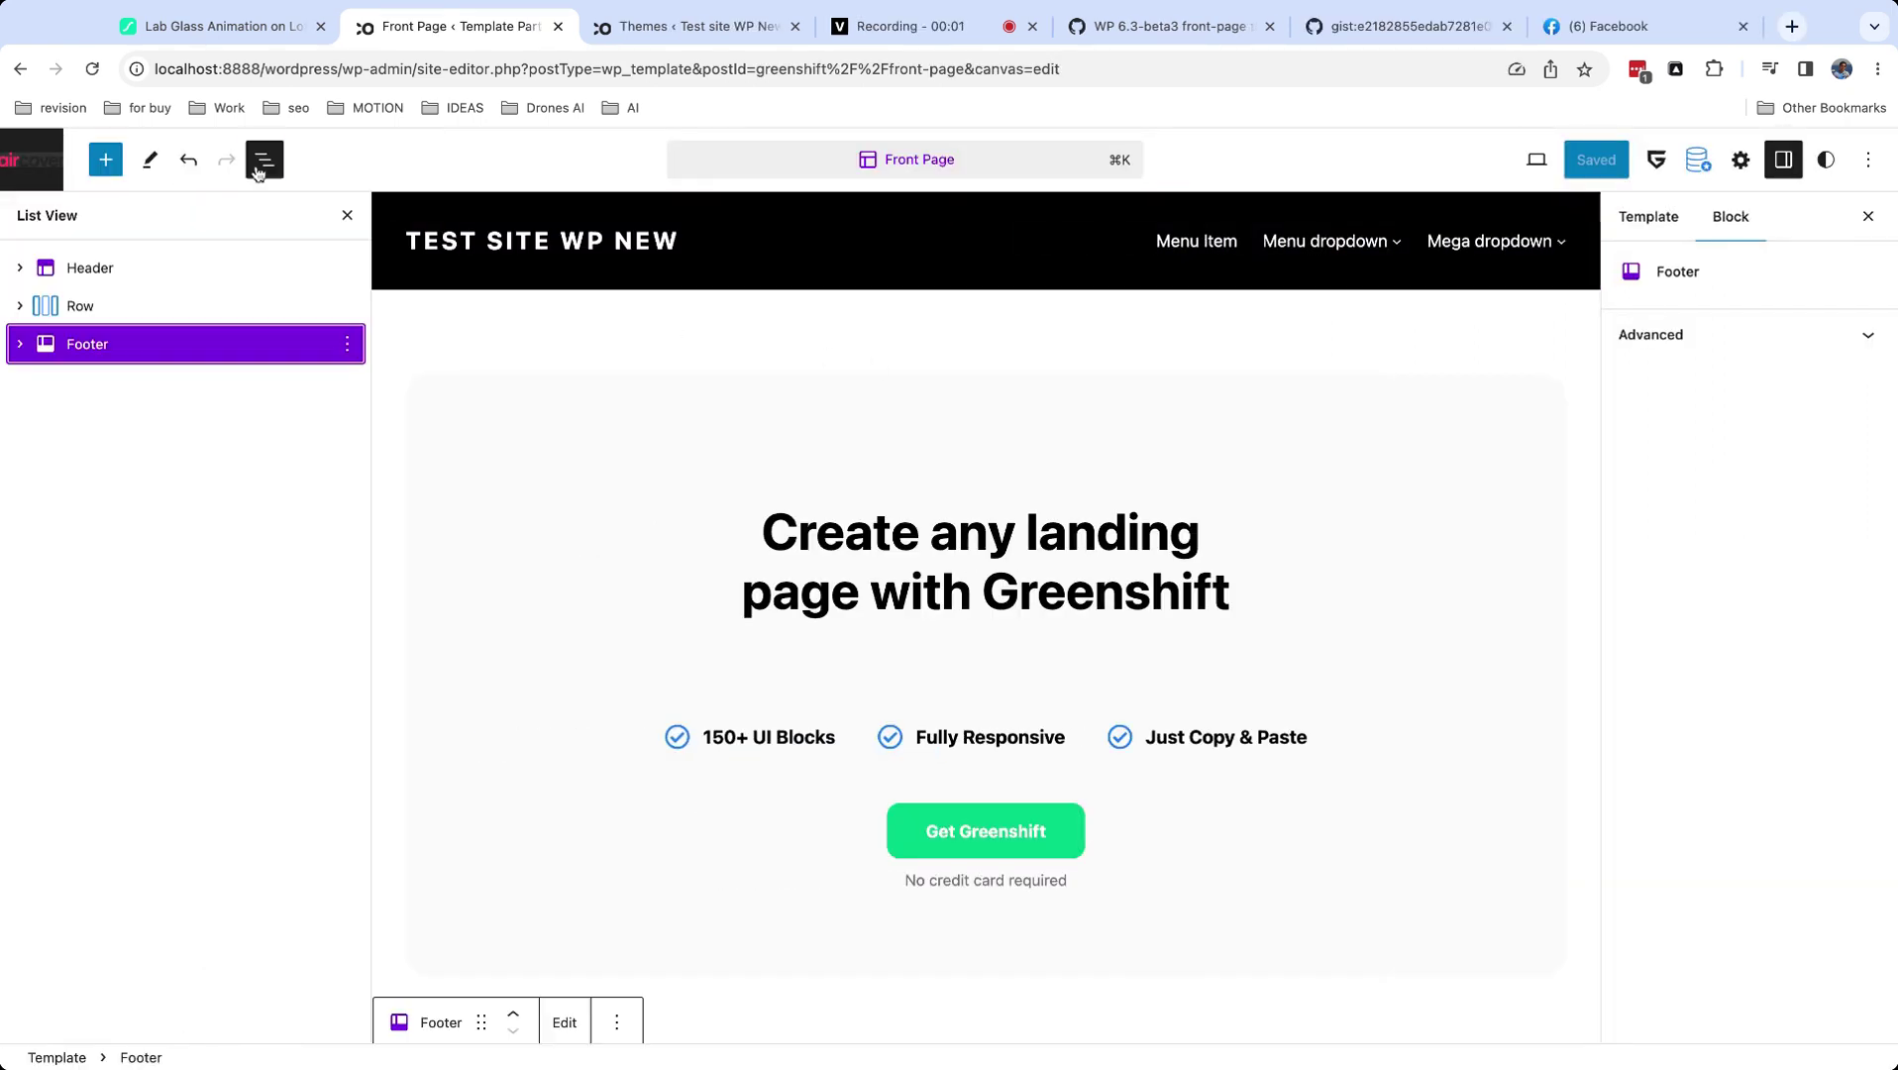
left_click(94, 275)
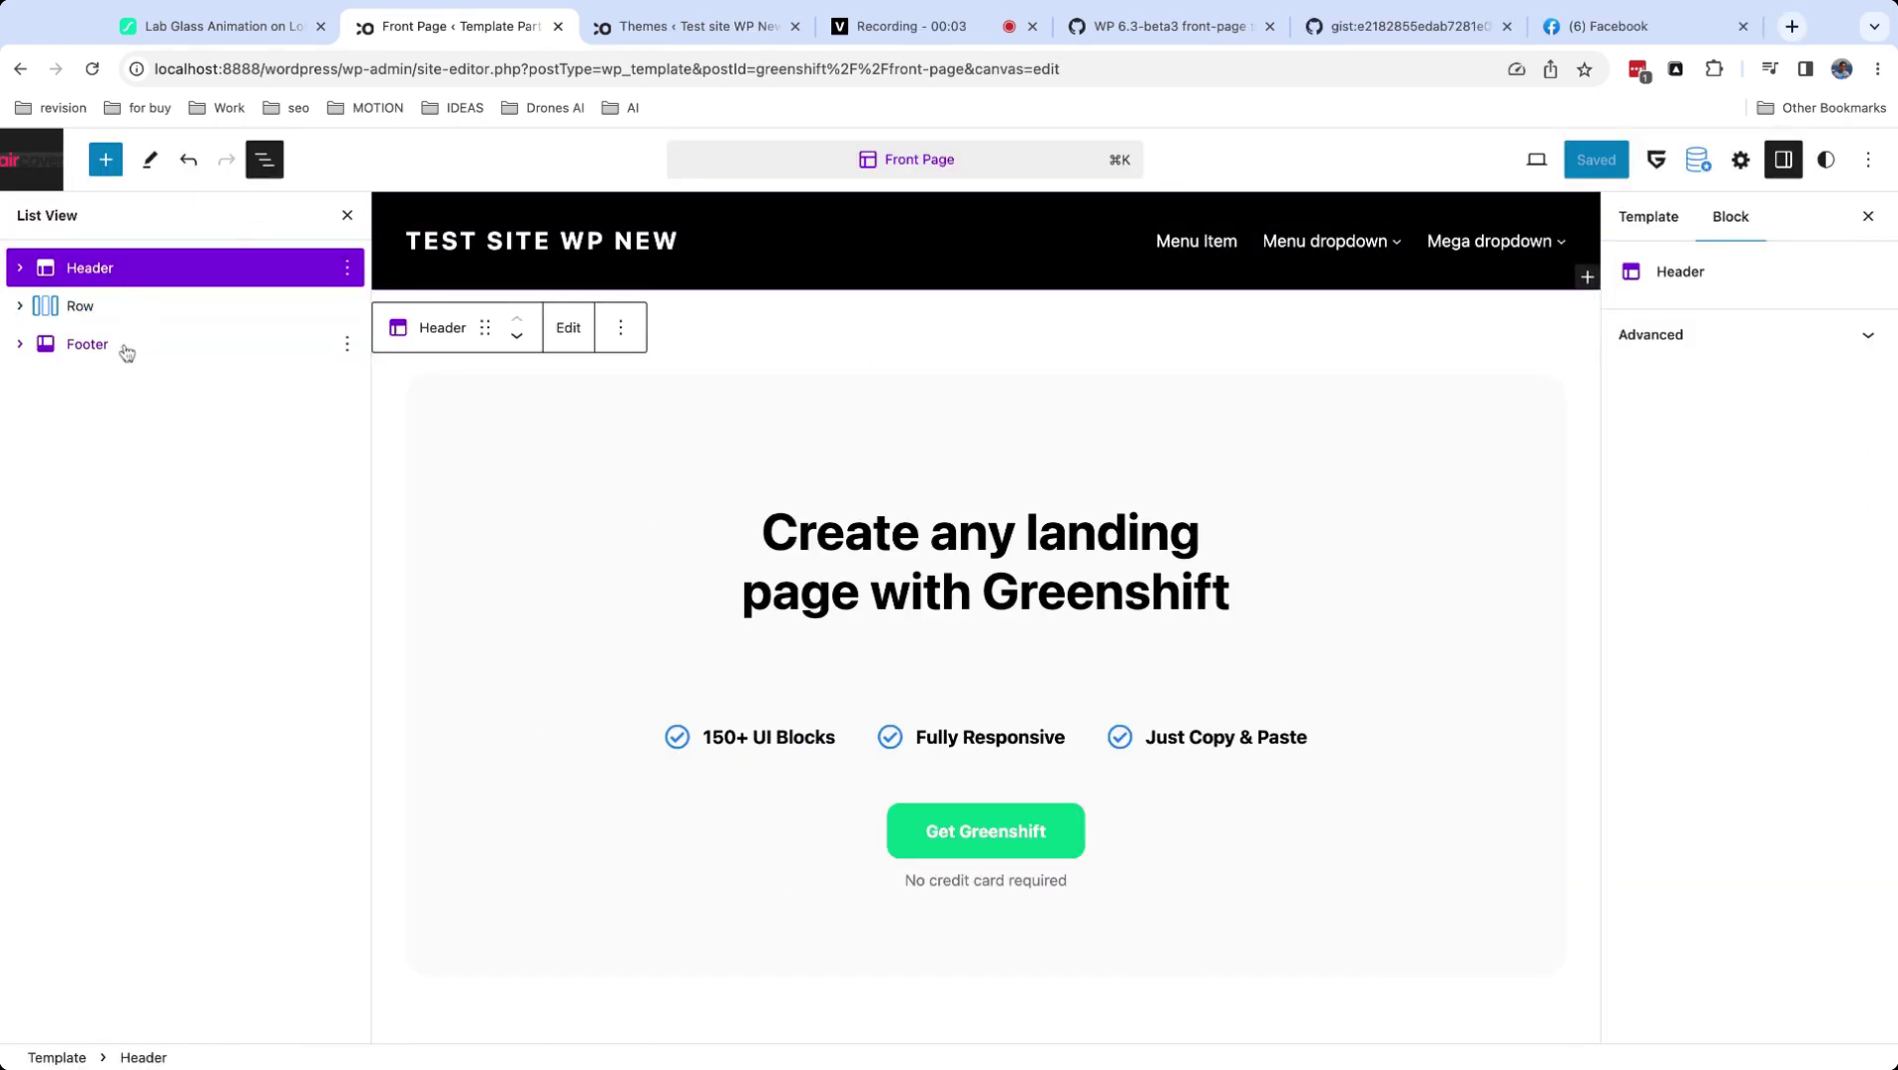
left_click(126, 351)
left_click(130, 269)
left_click(30, 171)
left_click(36, 262)
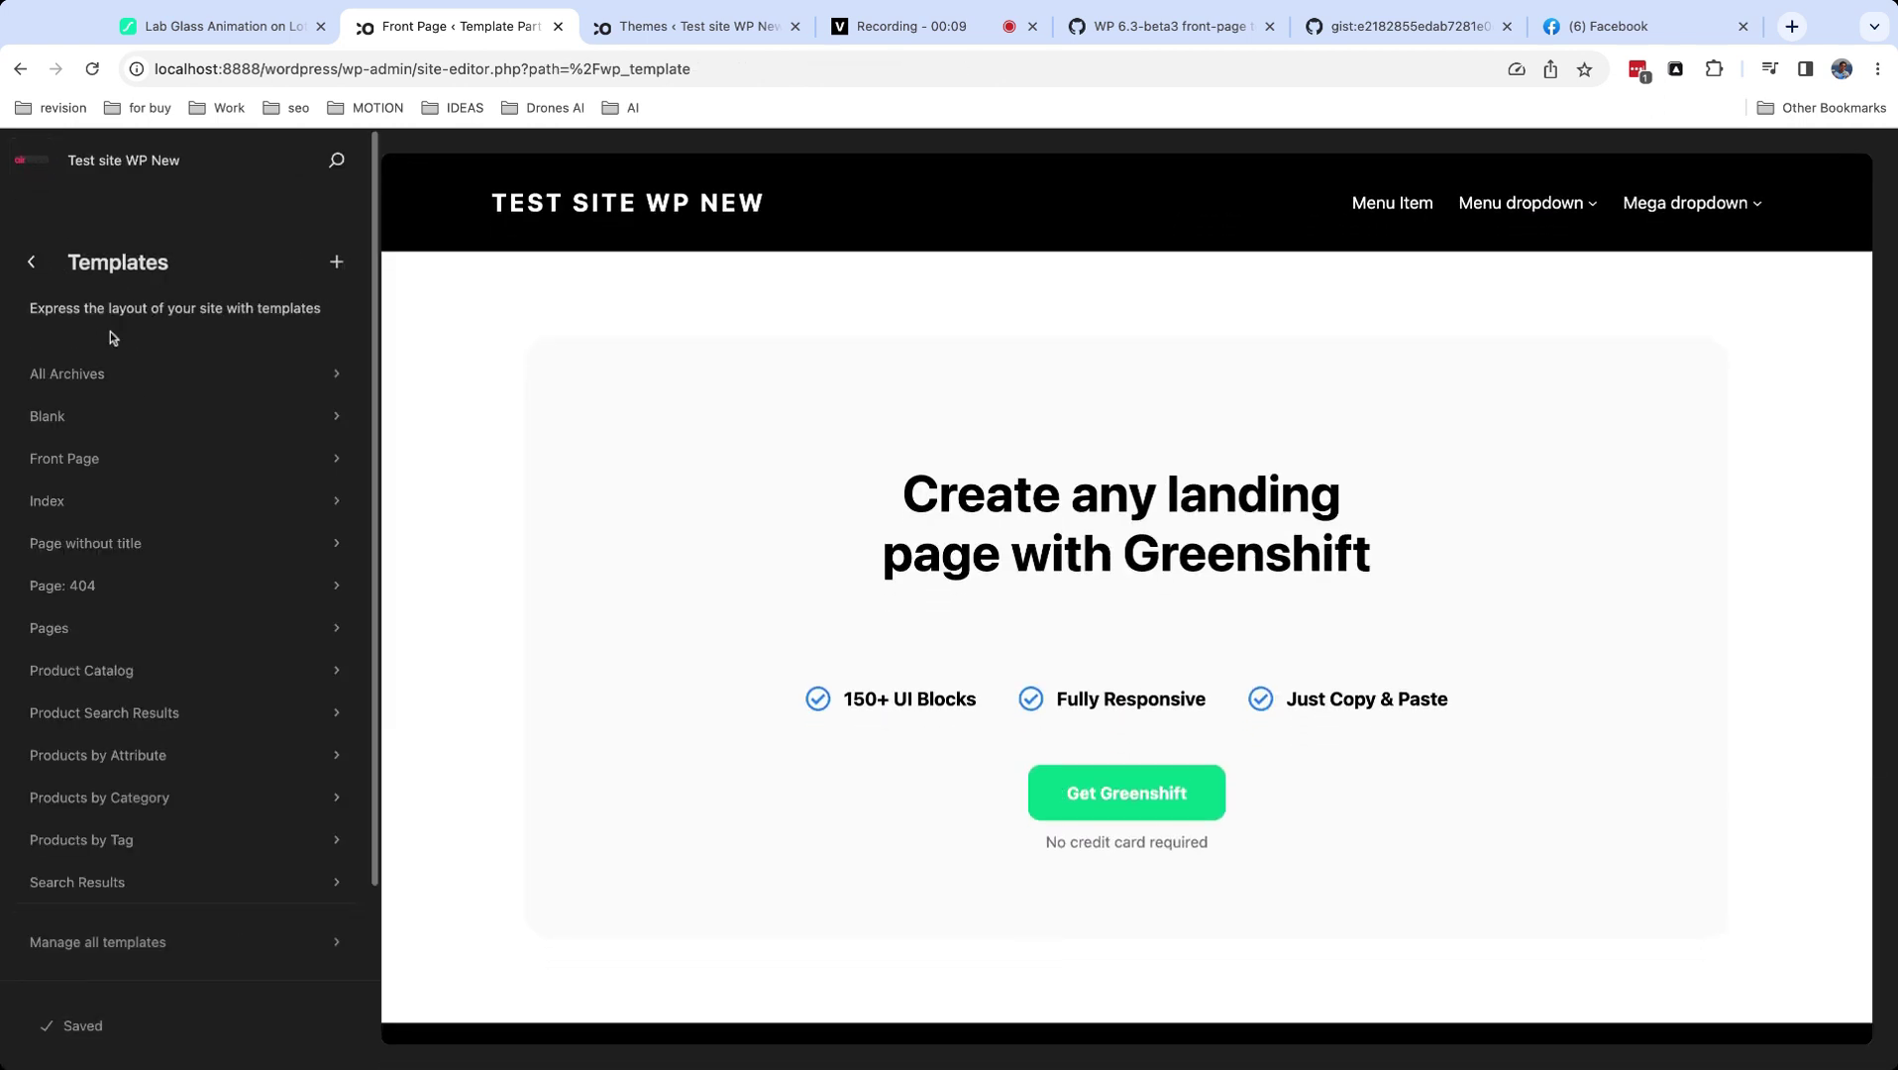
Edit the Pages template and select the Site Title inside its Header in List View.
left_click(83, 627)
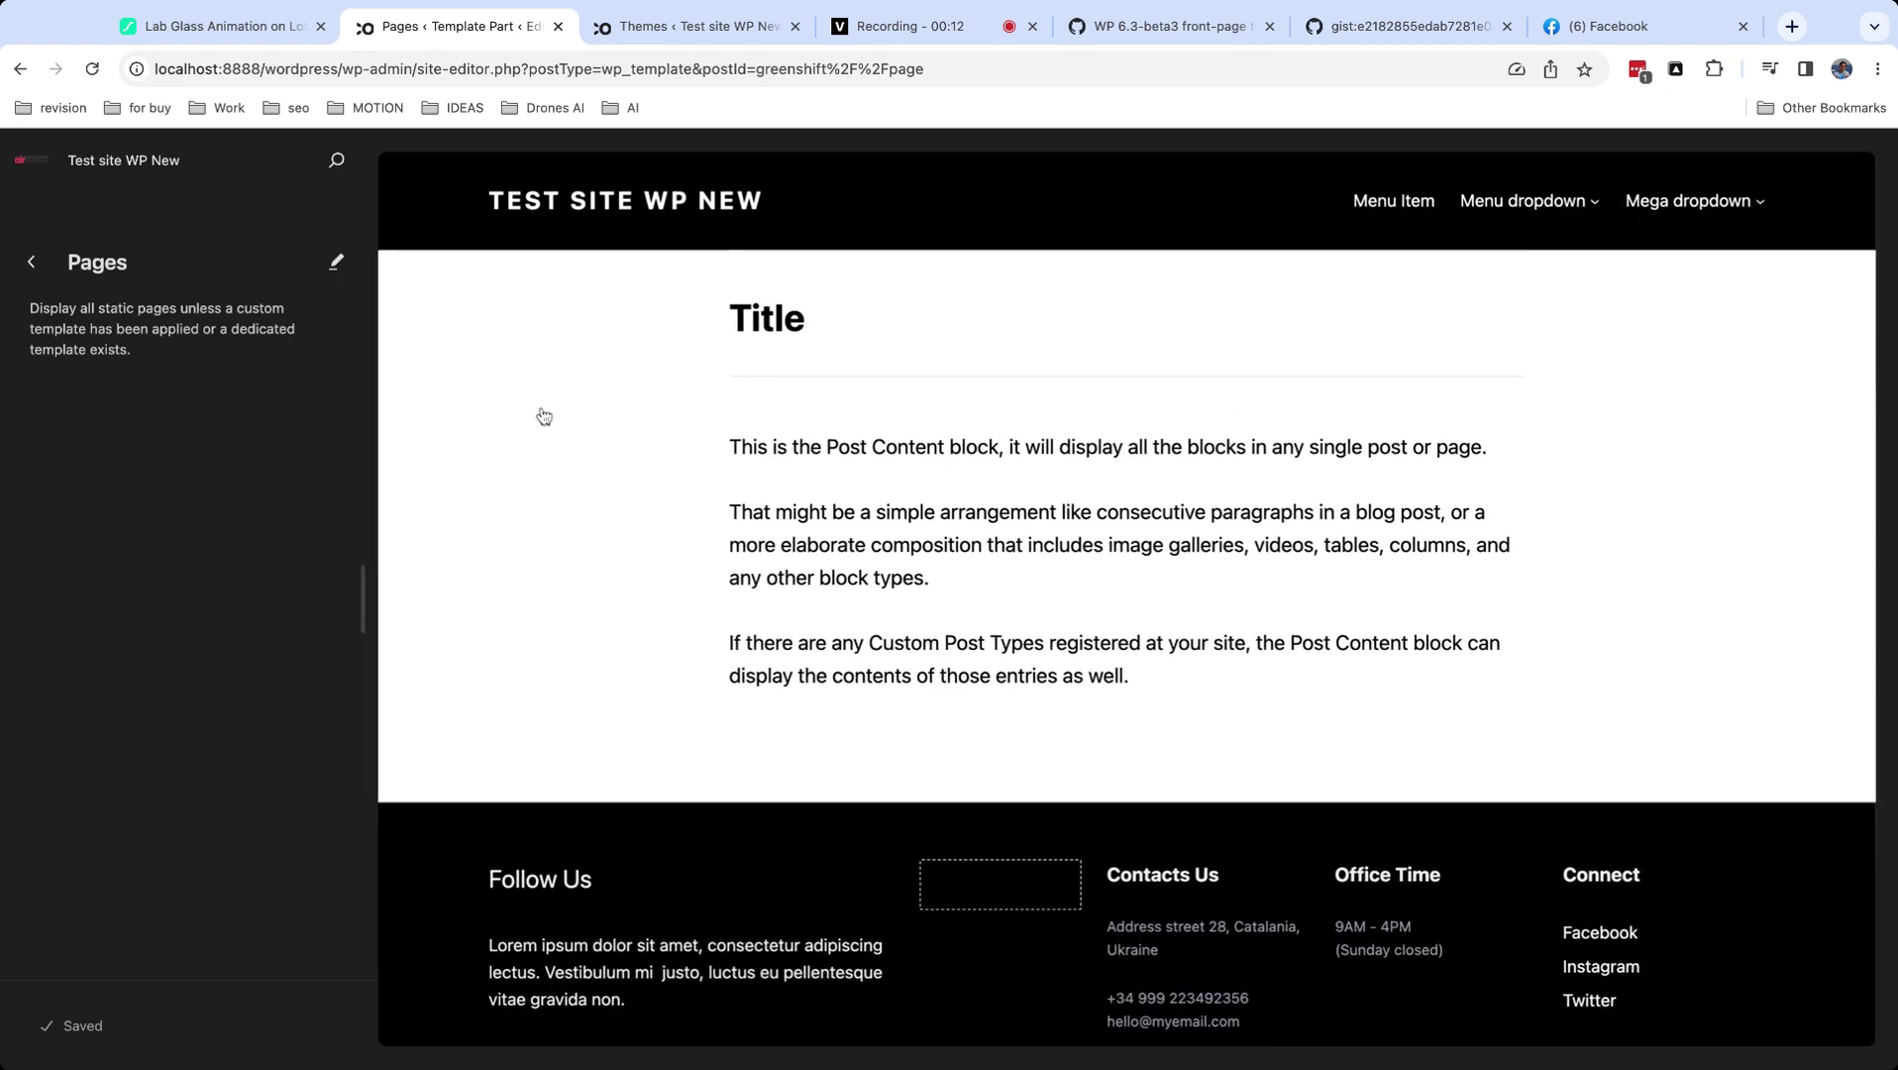
left_click(335, 261)
left_click(263, 161)
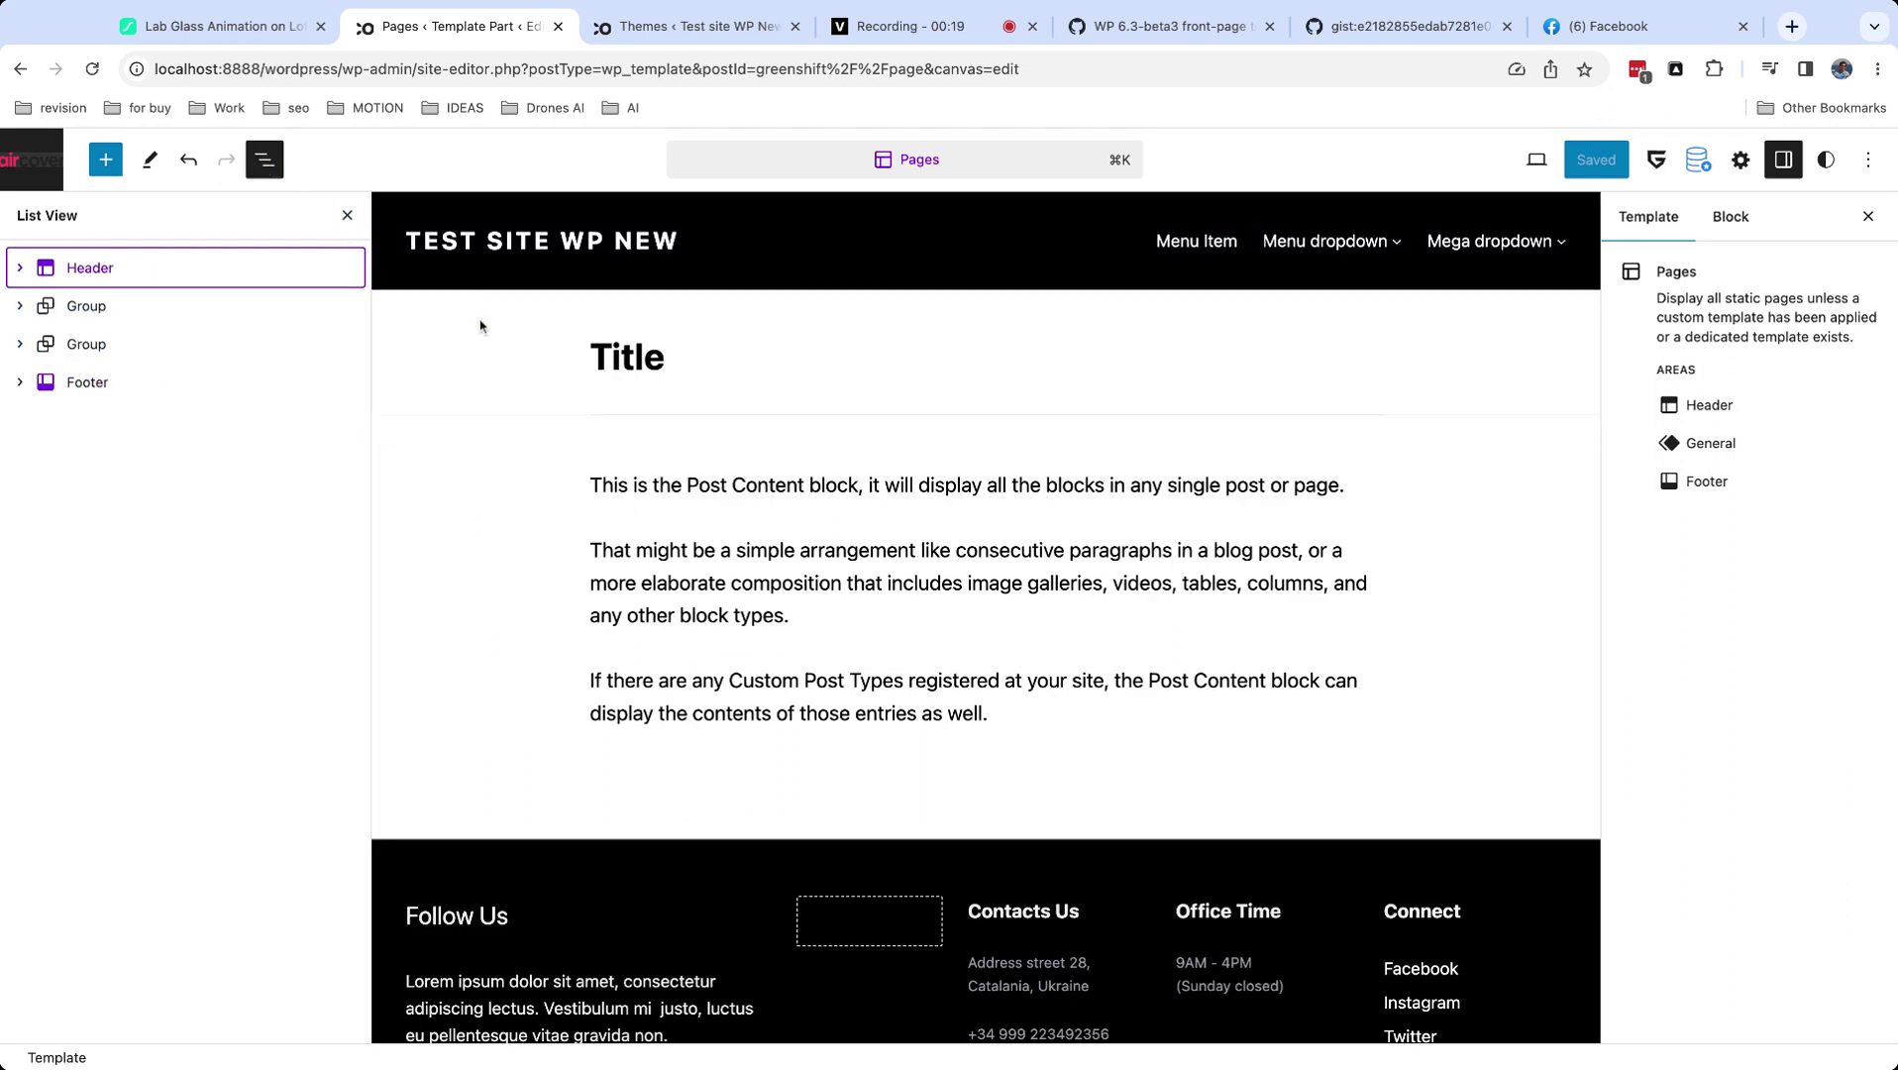
left_click(778, 252)
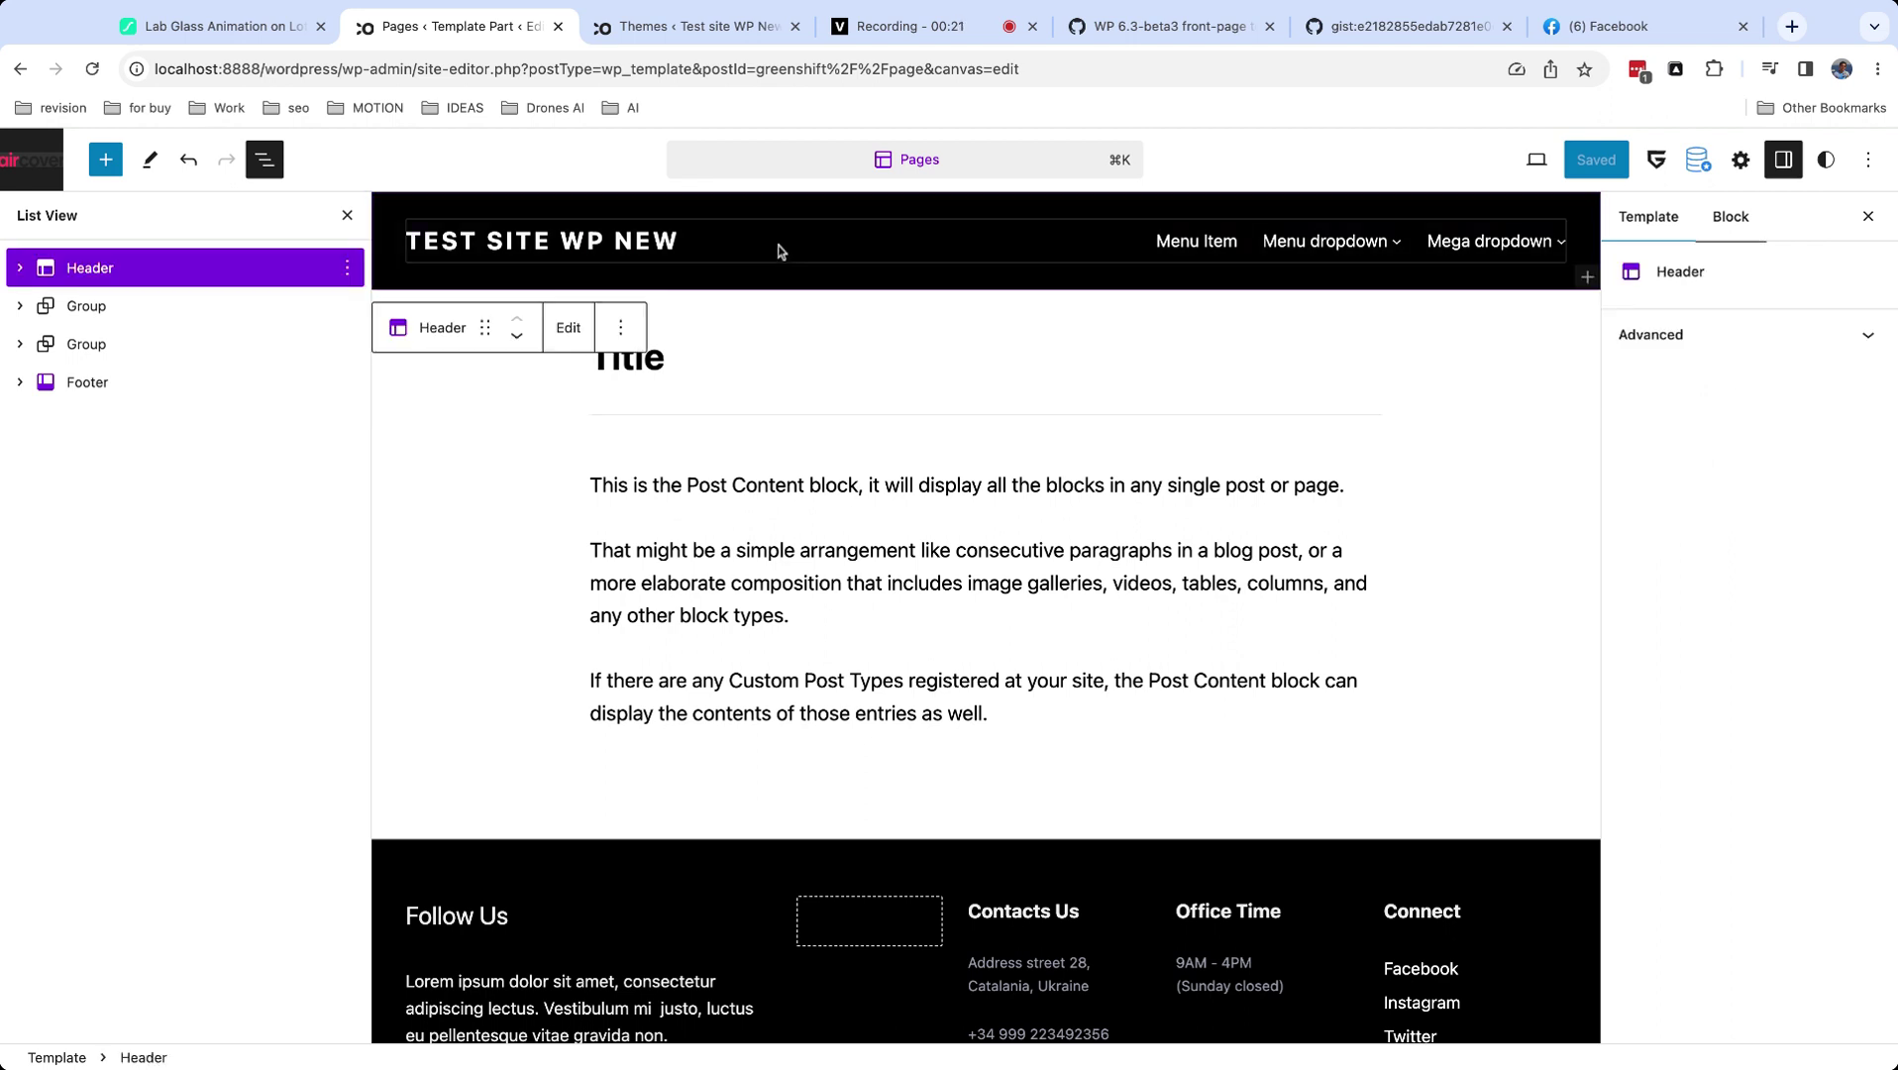
left_click(778, 263)
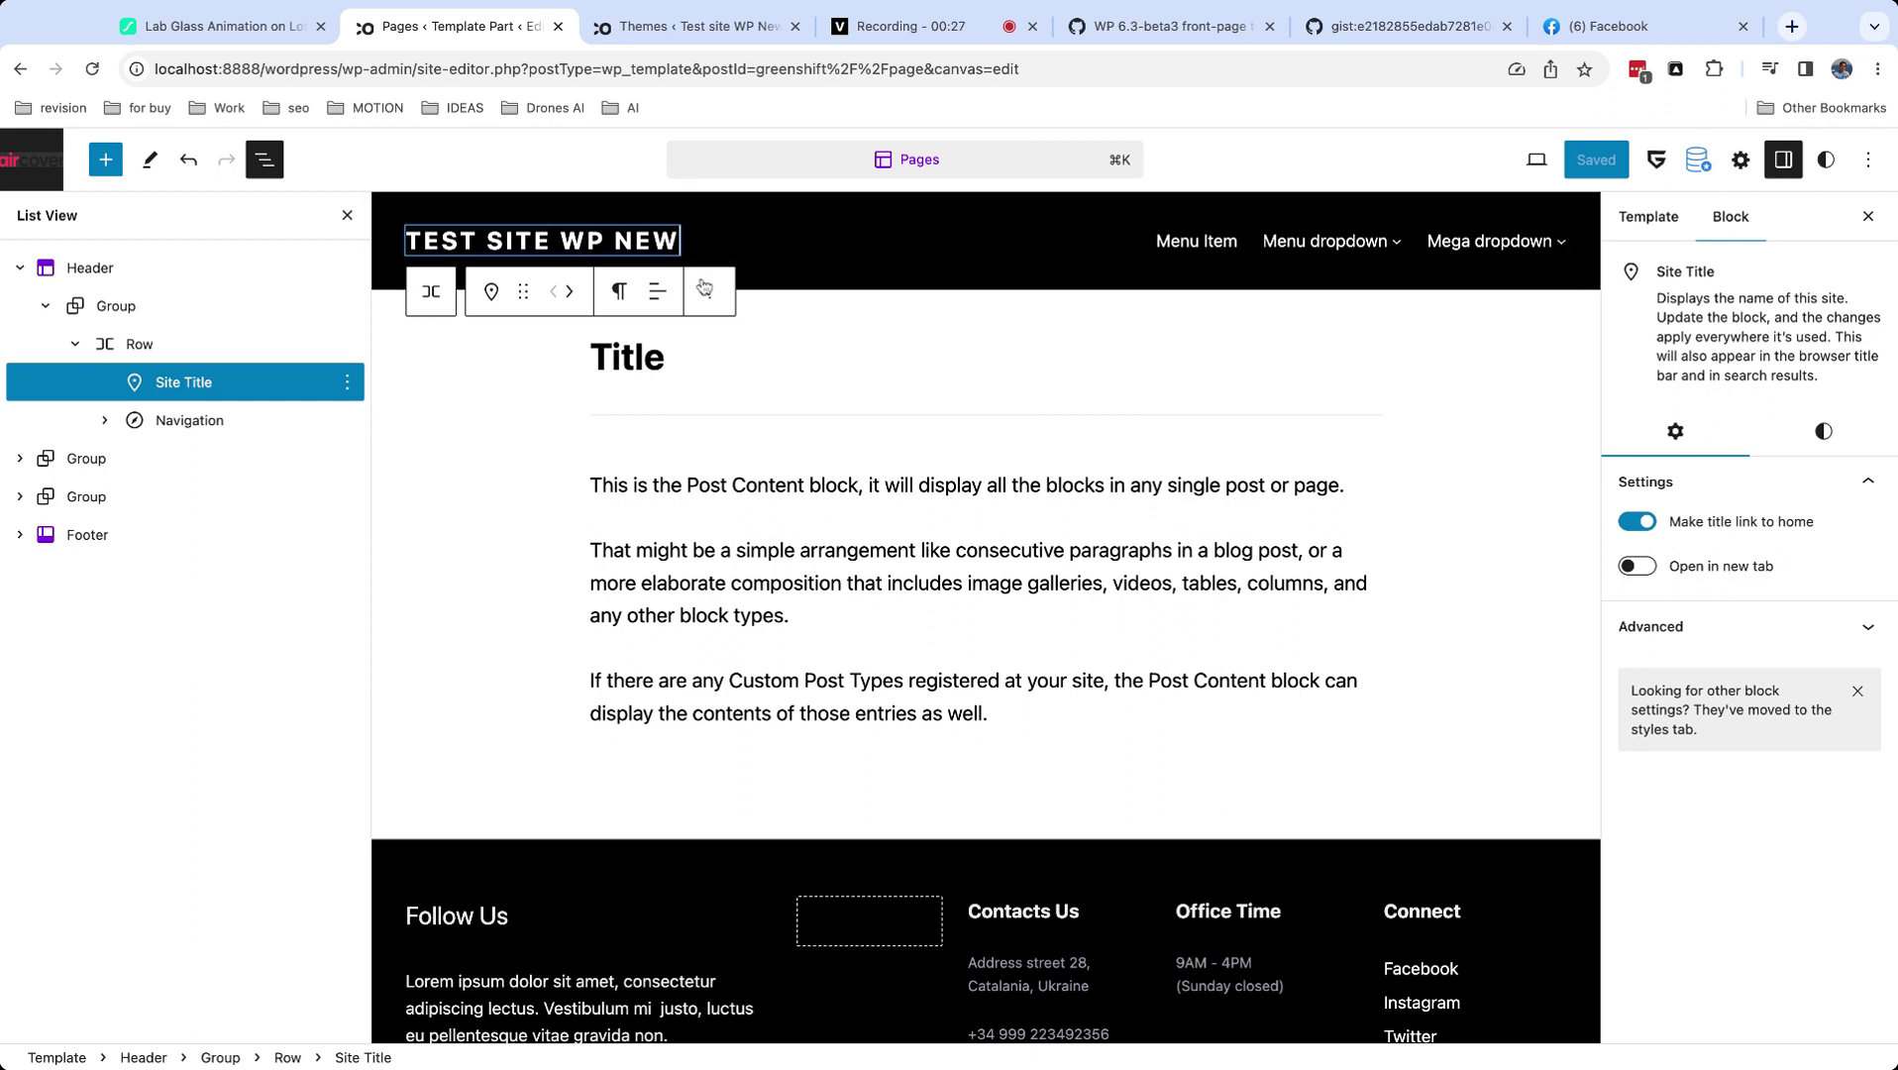
Delete the header's Site Title block and select the header row.
left_click(709, 290)
left_click(749, 865)
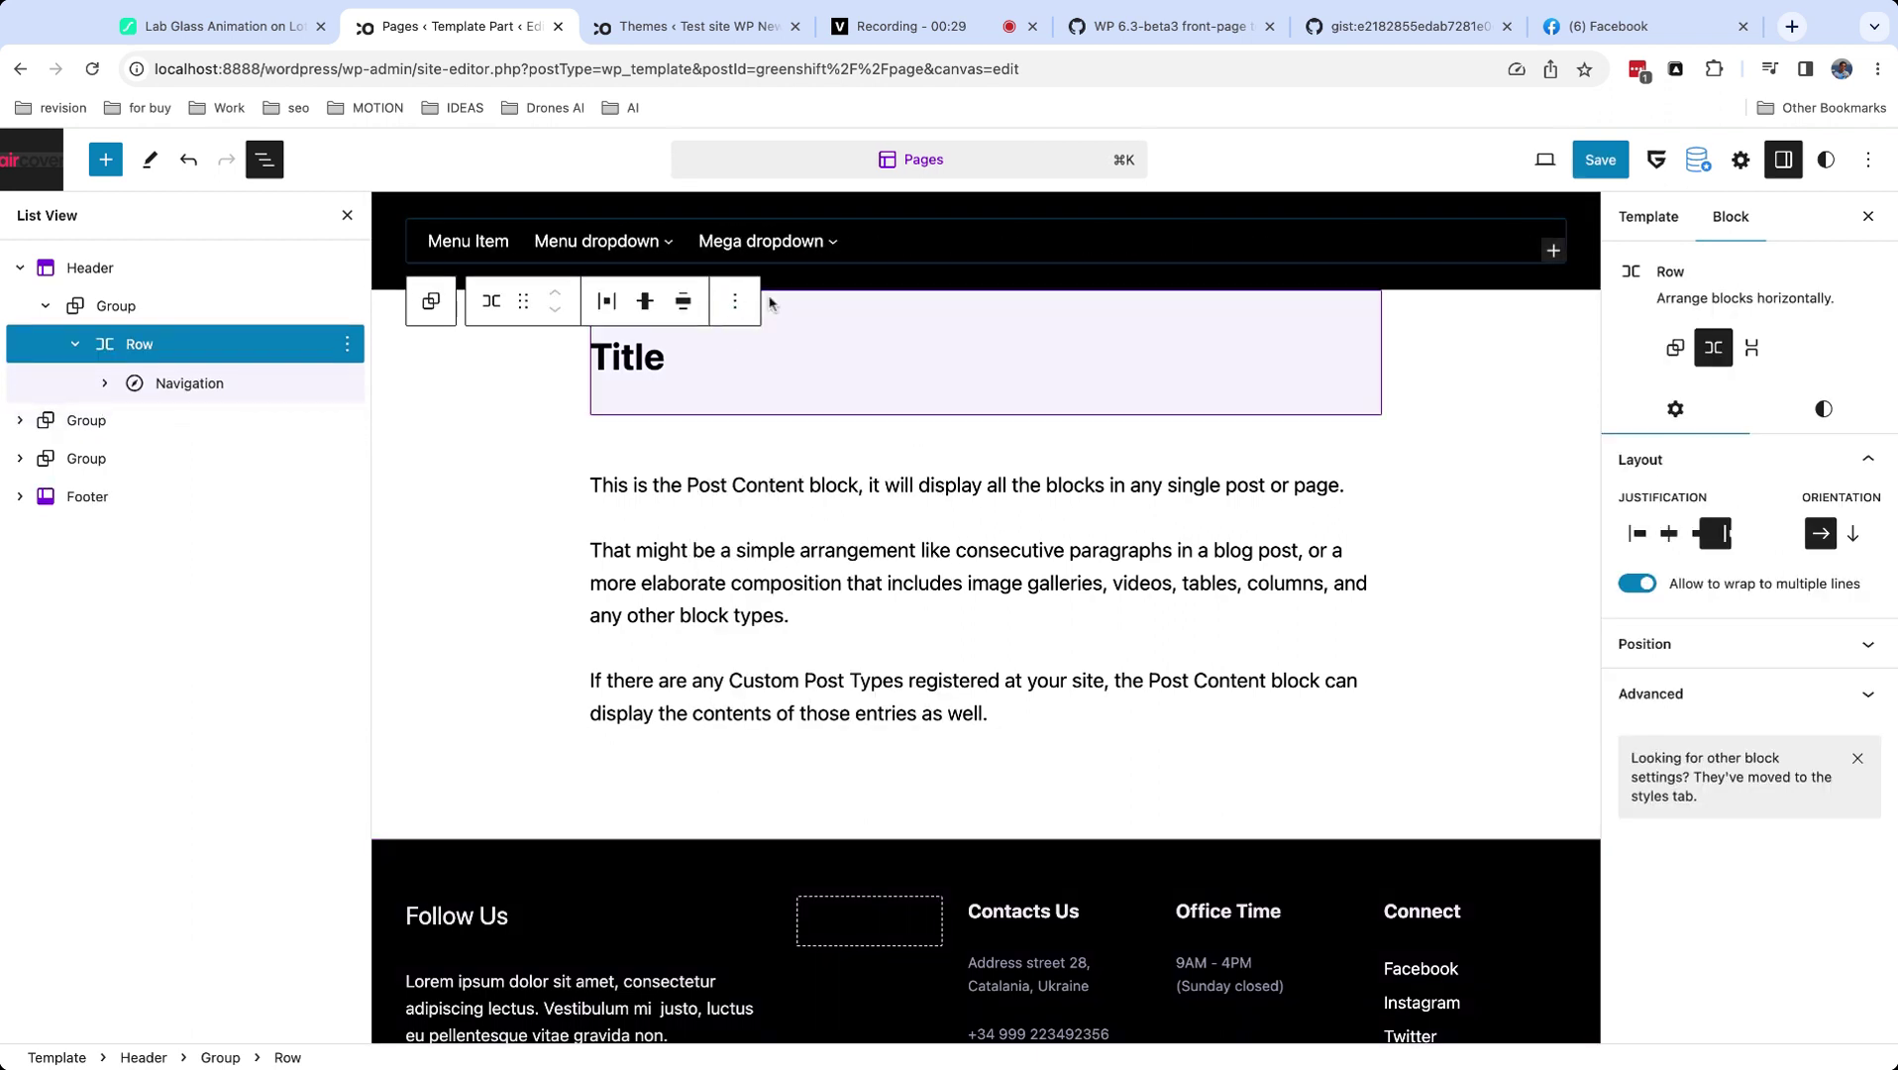
left_click(431, 302)
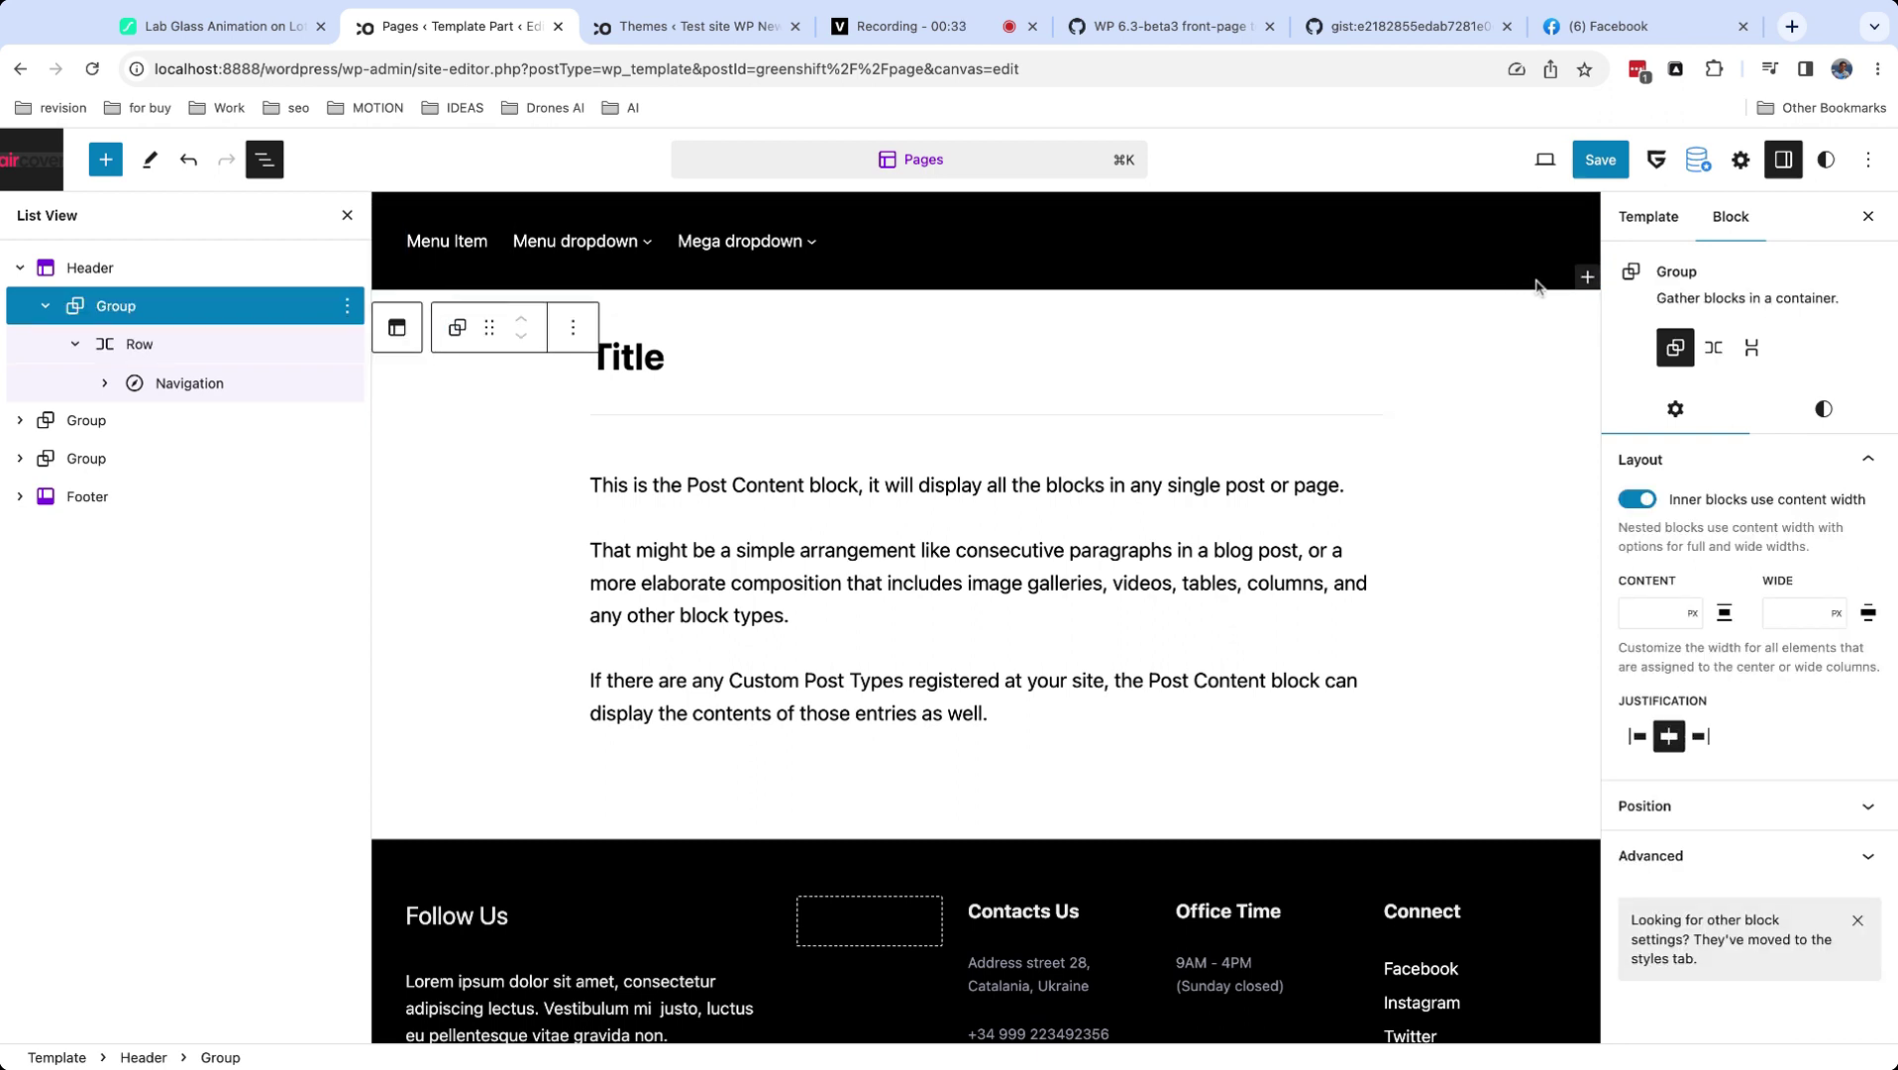
left_click(265, 347)
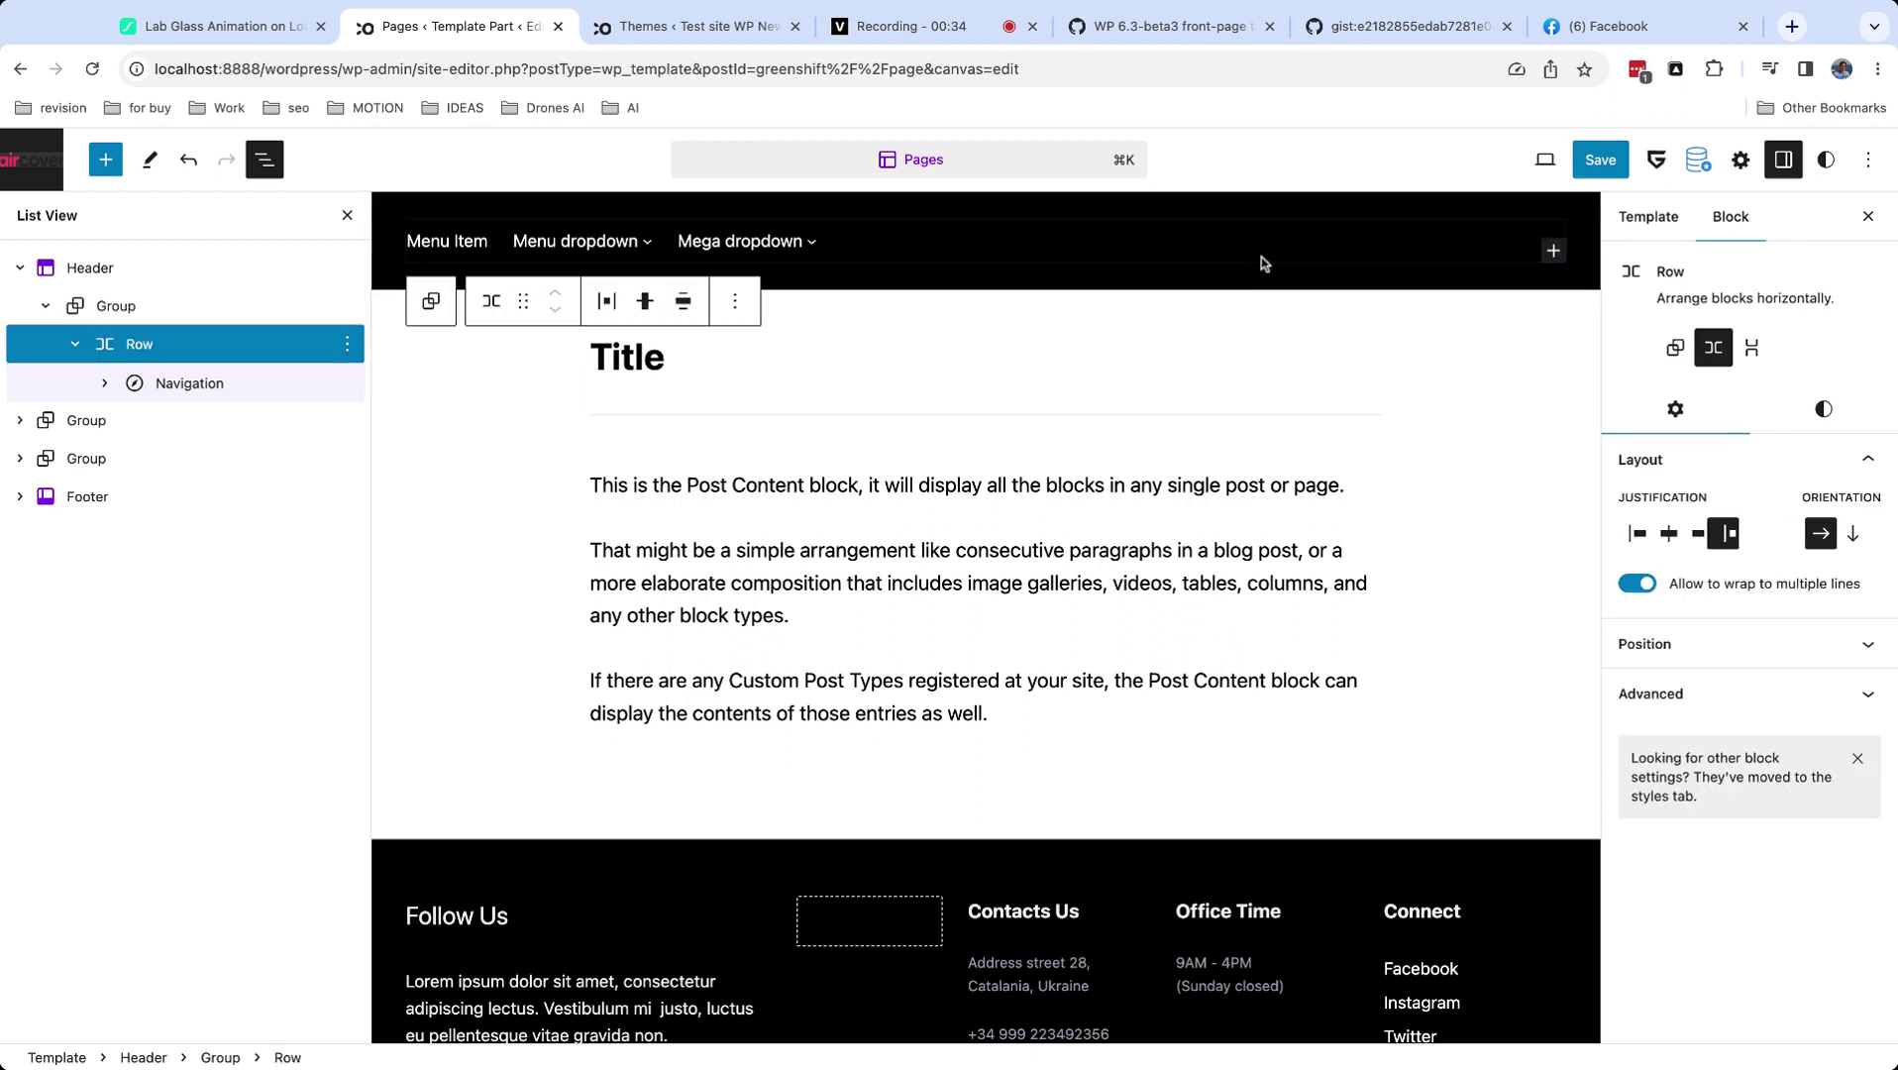
Insert a Site Logo block into the header row and move it before the navigation.
left_click(1552, 251)
type("site logo")
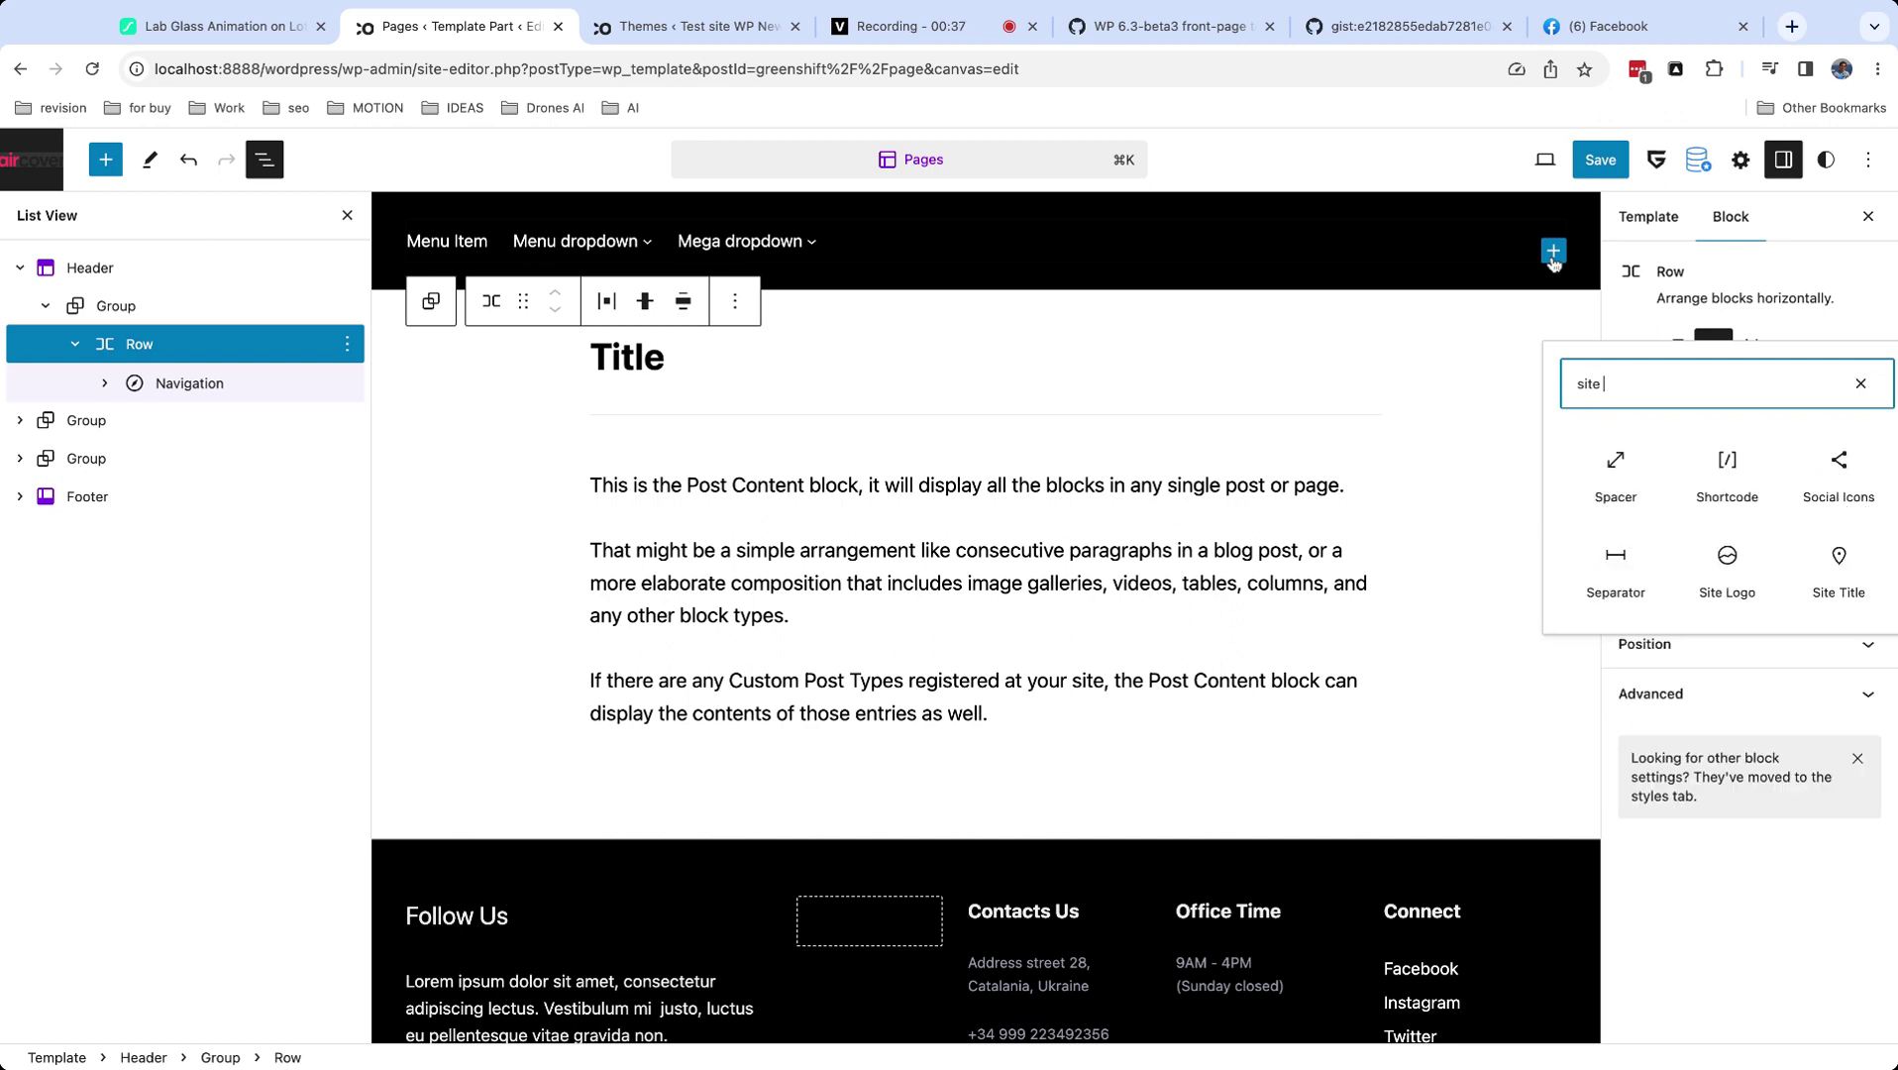
left_click(1616, 471)
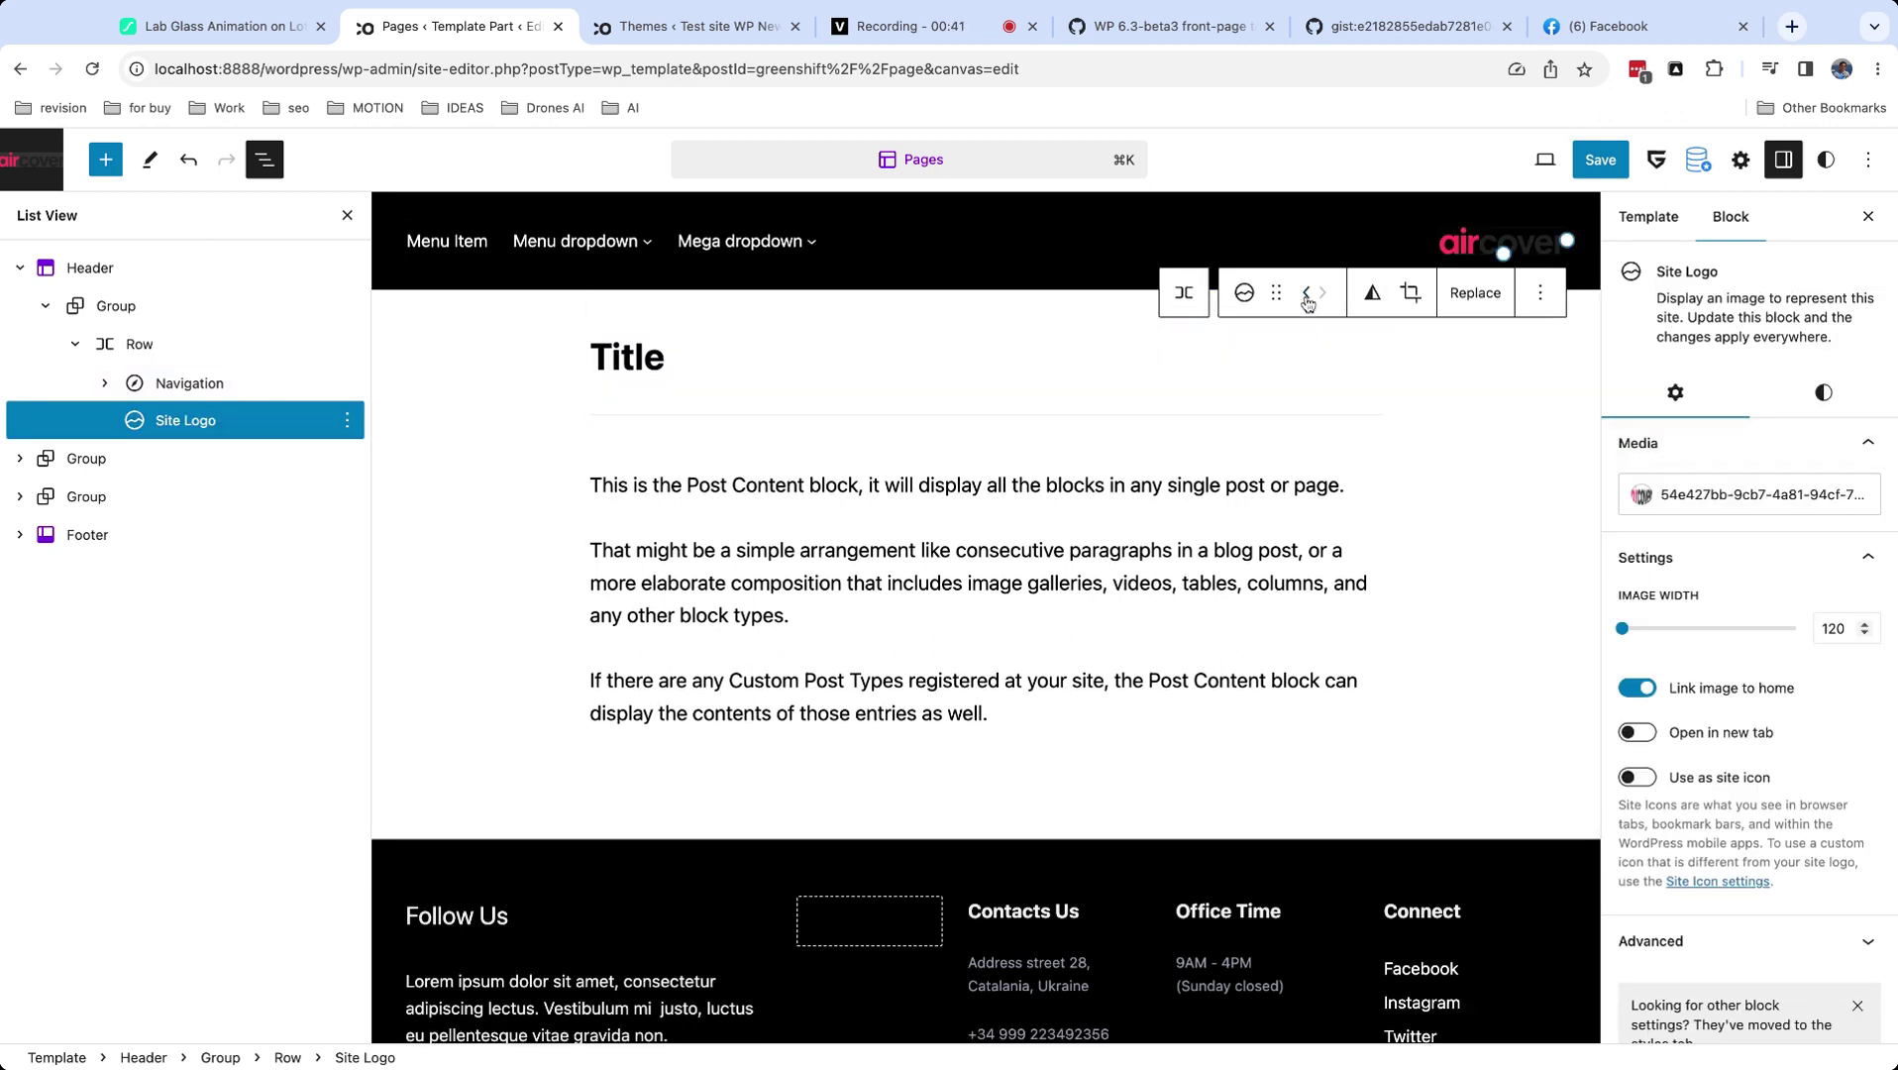
key("super+alt+shift+t")
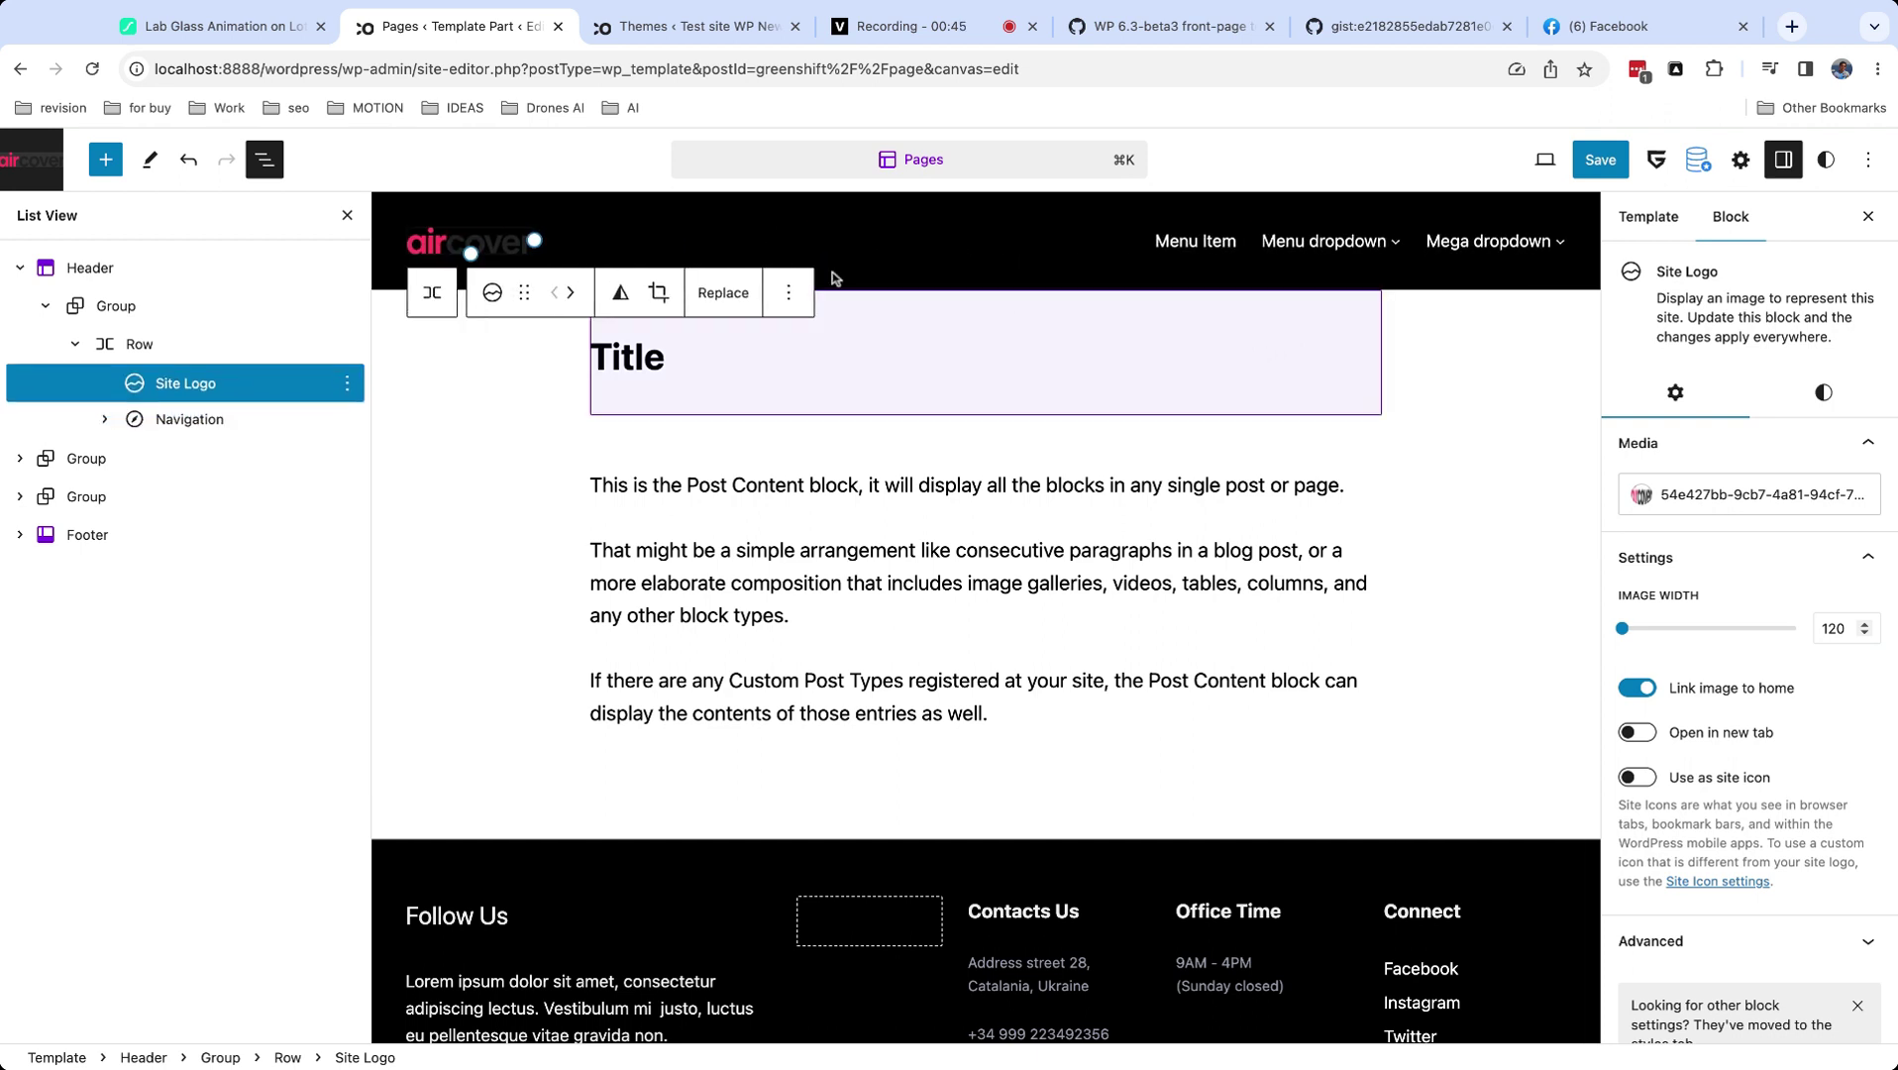
Replace the Site Logo image with logo.png from the Media Library.
left_click(724, 292)
left_click(750, 358)
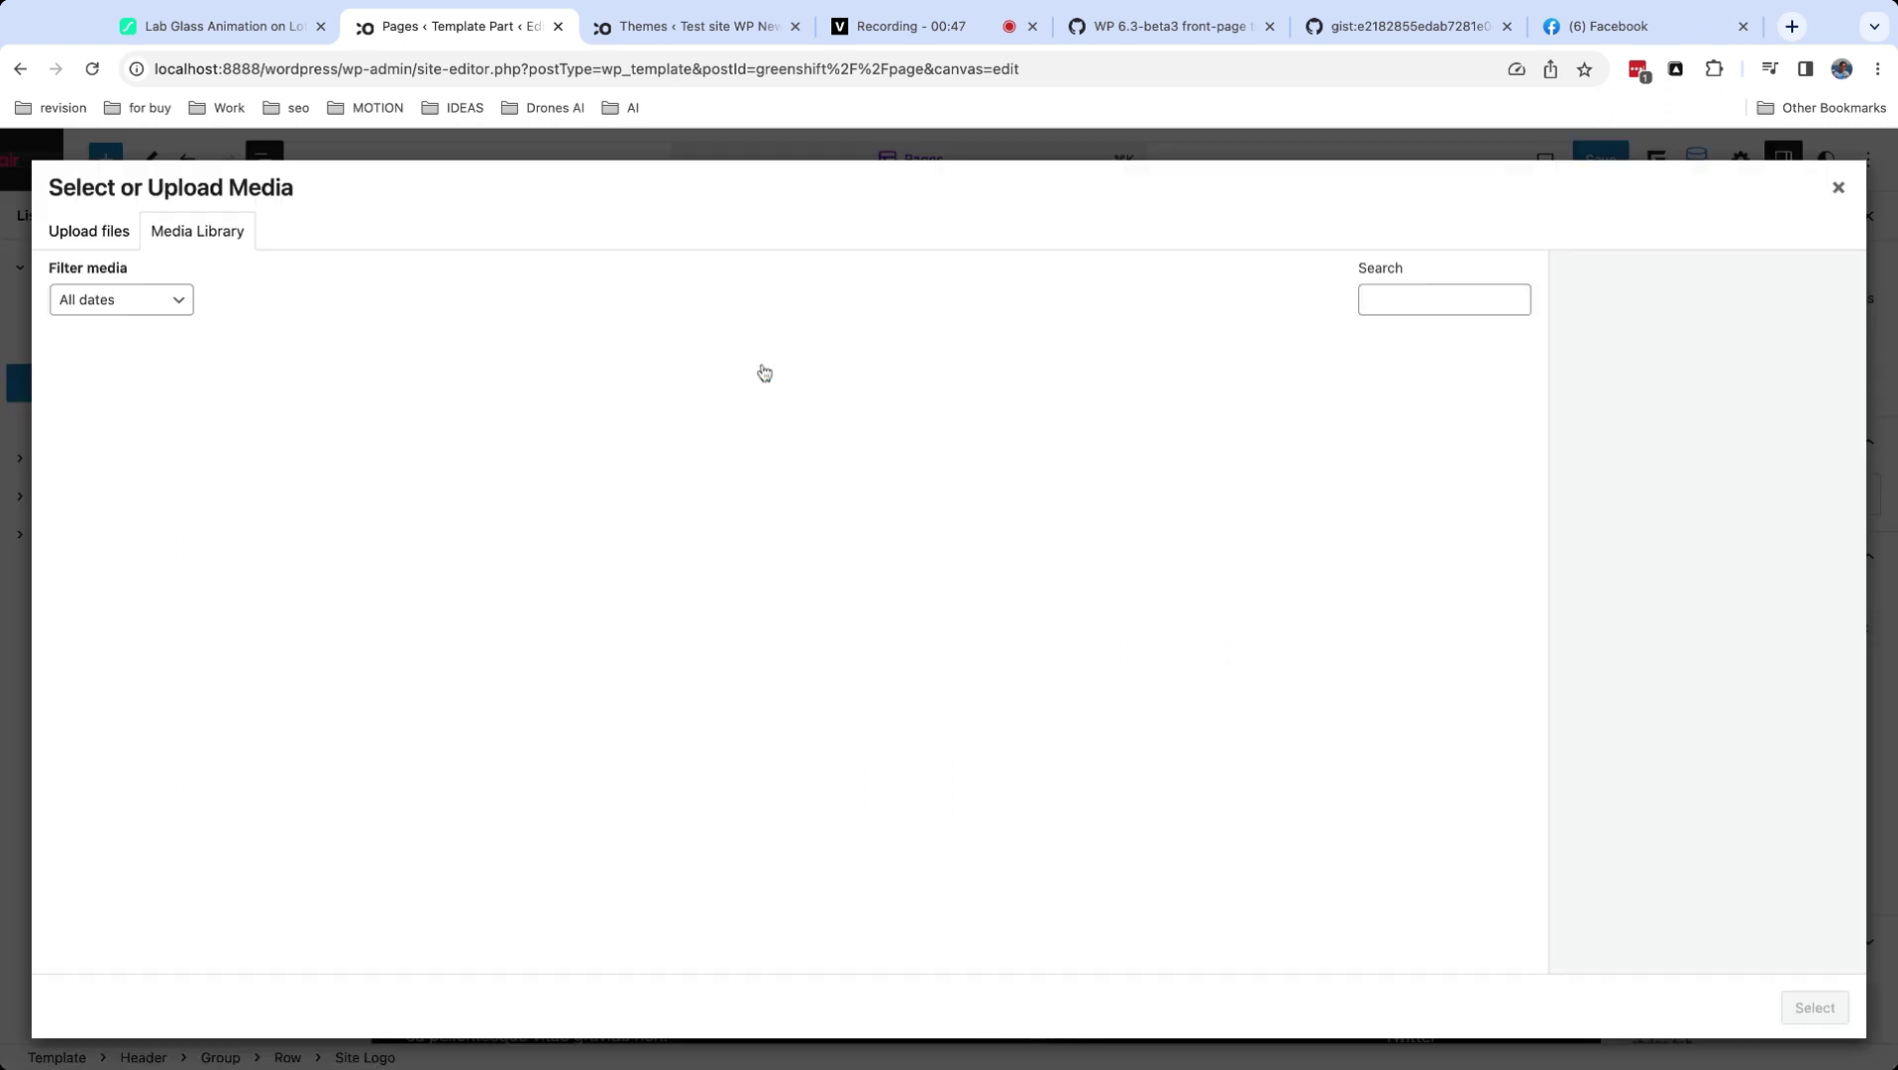
scroll(707, 428, "down", 3)
scroll(707, 430, "down", 8)
left_click(774, 944)
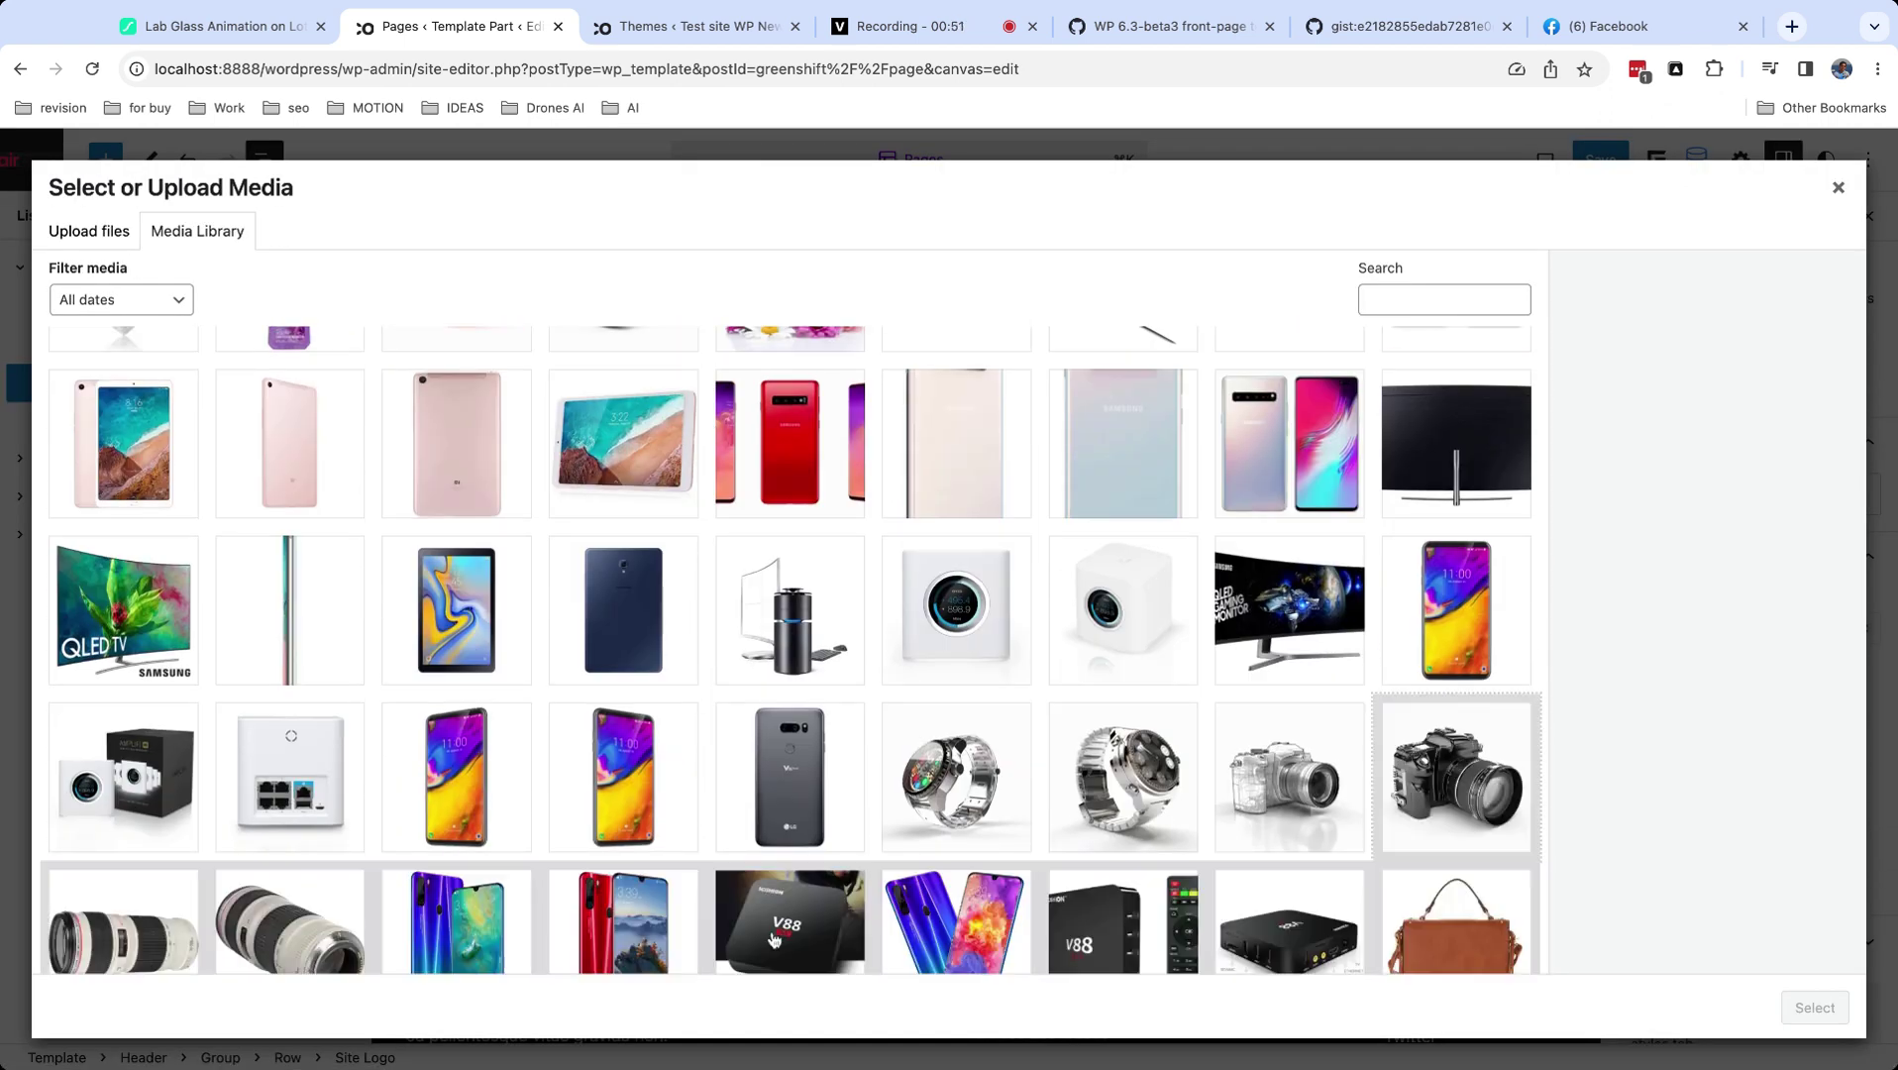
scroll(769, 892, "down", 15)
scroll(771, 568, "down", 2)
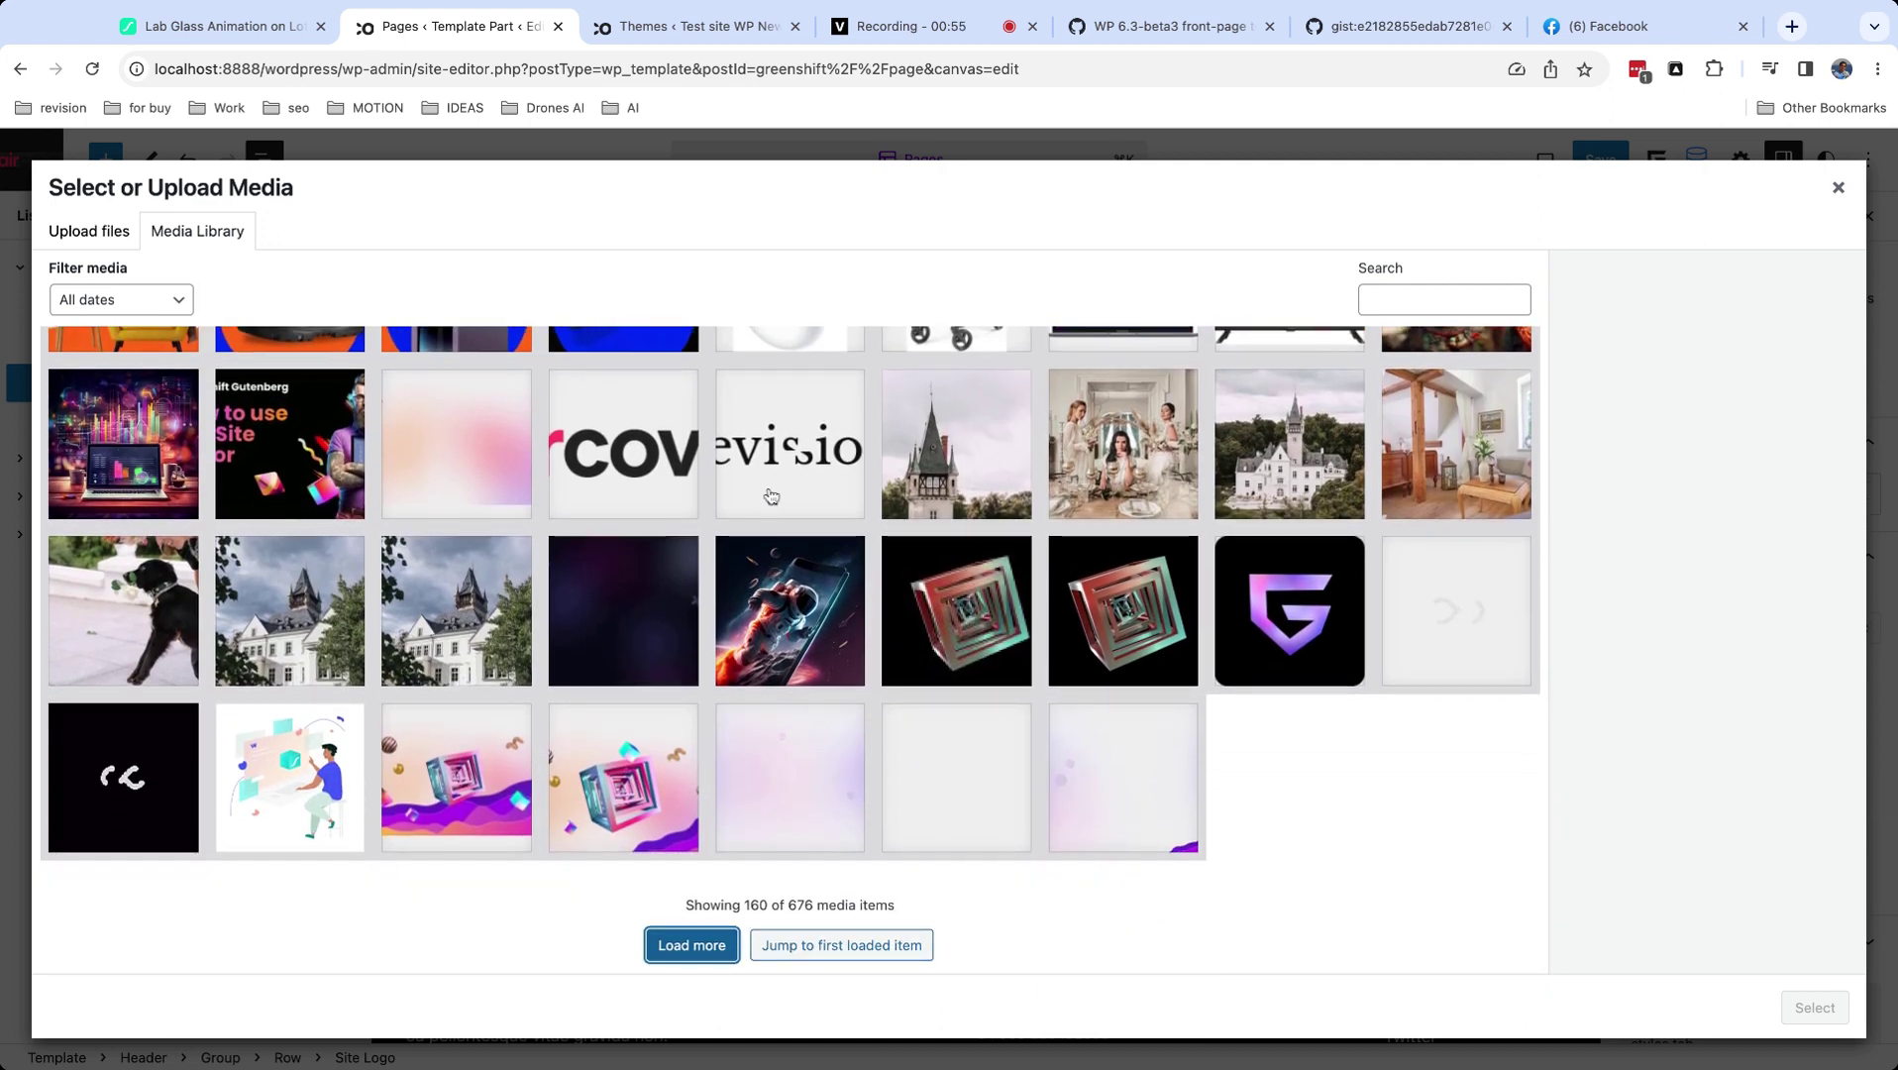
left_click(755, 483)
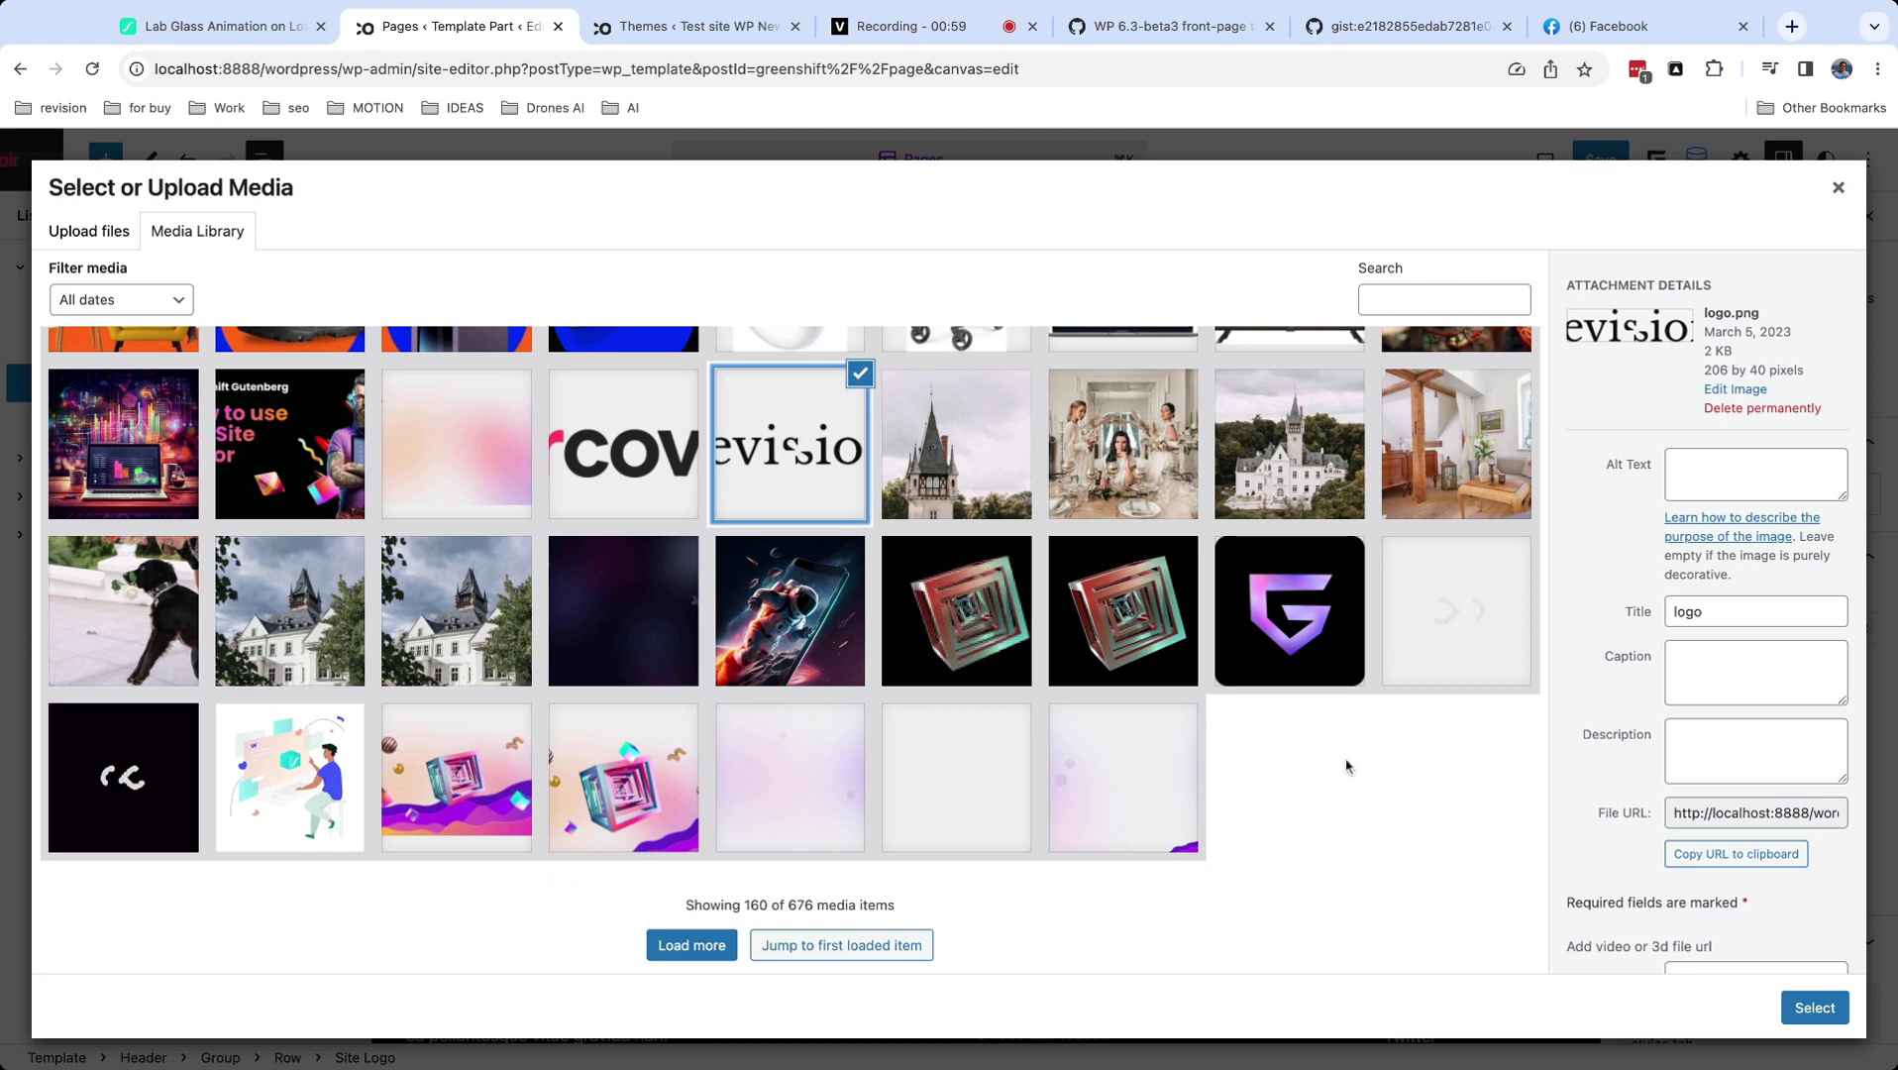
left_click(1817, 1016)
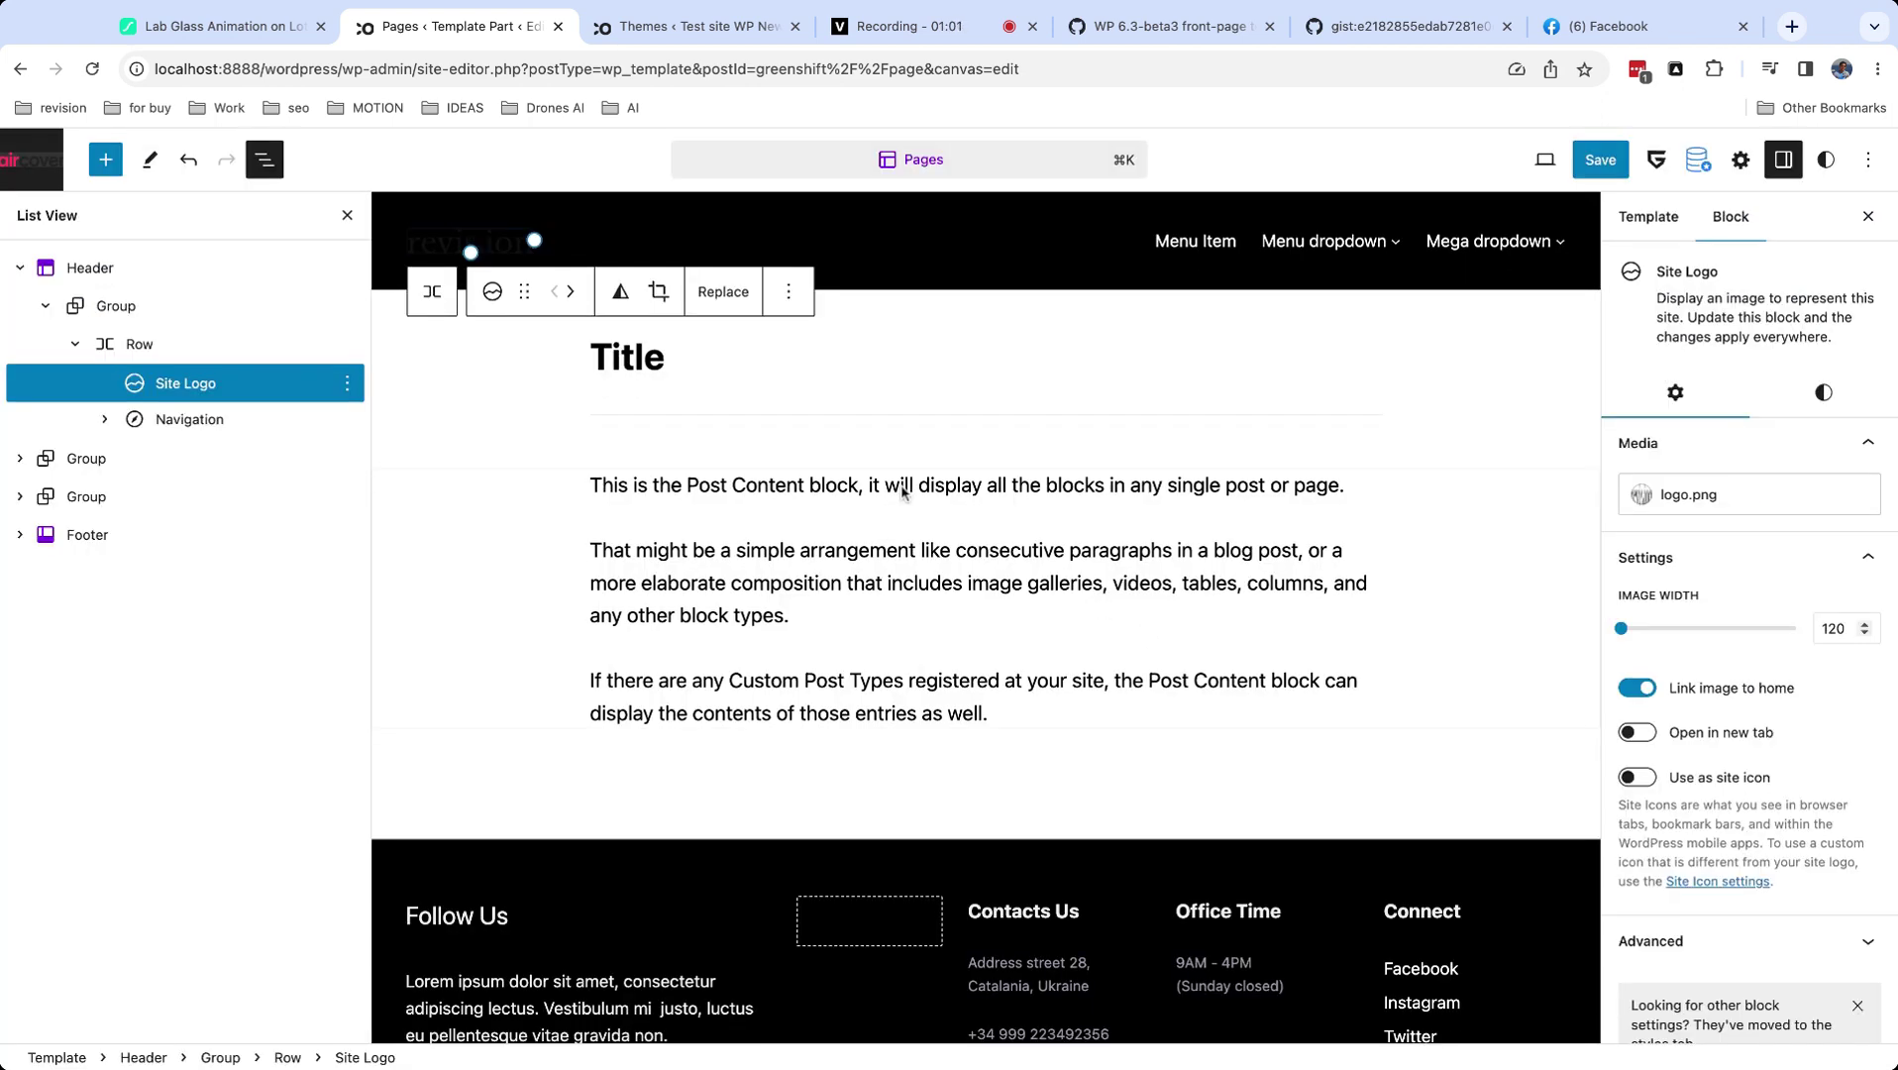
Give the header's outer group a white background and black text.
left_click(111, 305)
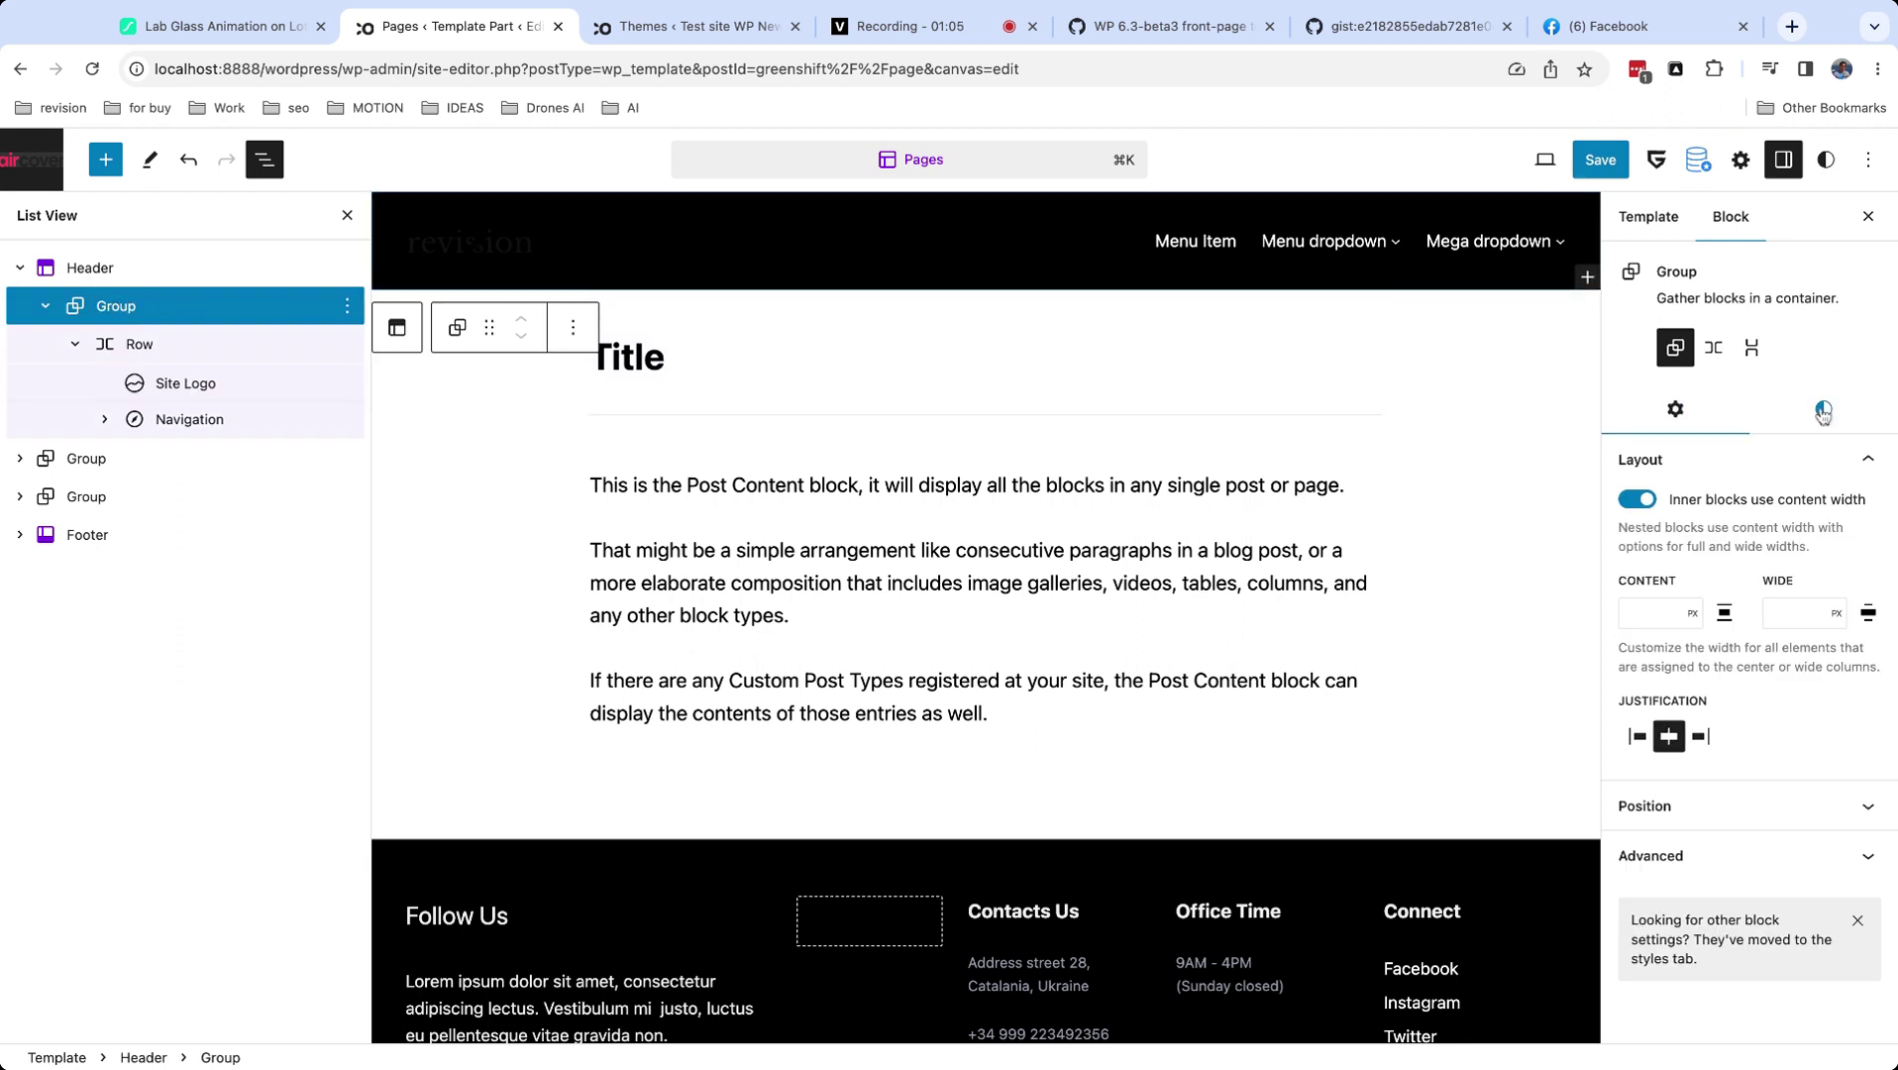
left_click(1826, 412)
left_click(1740, 662)
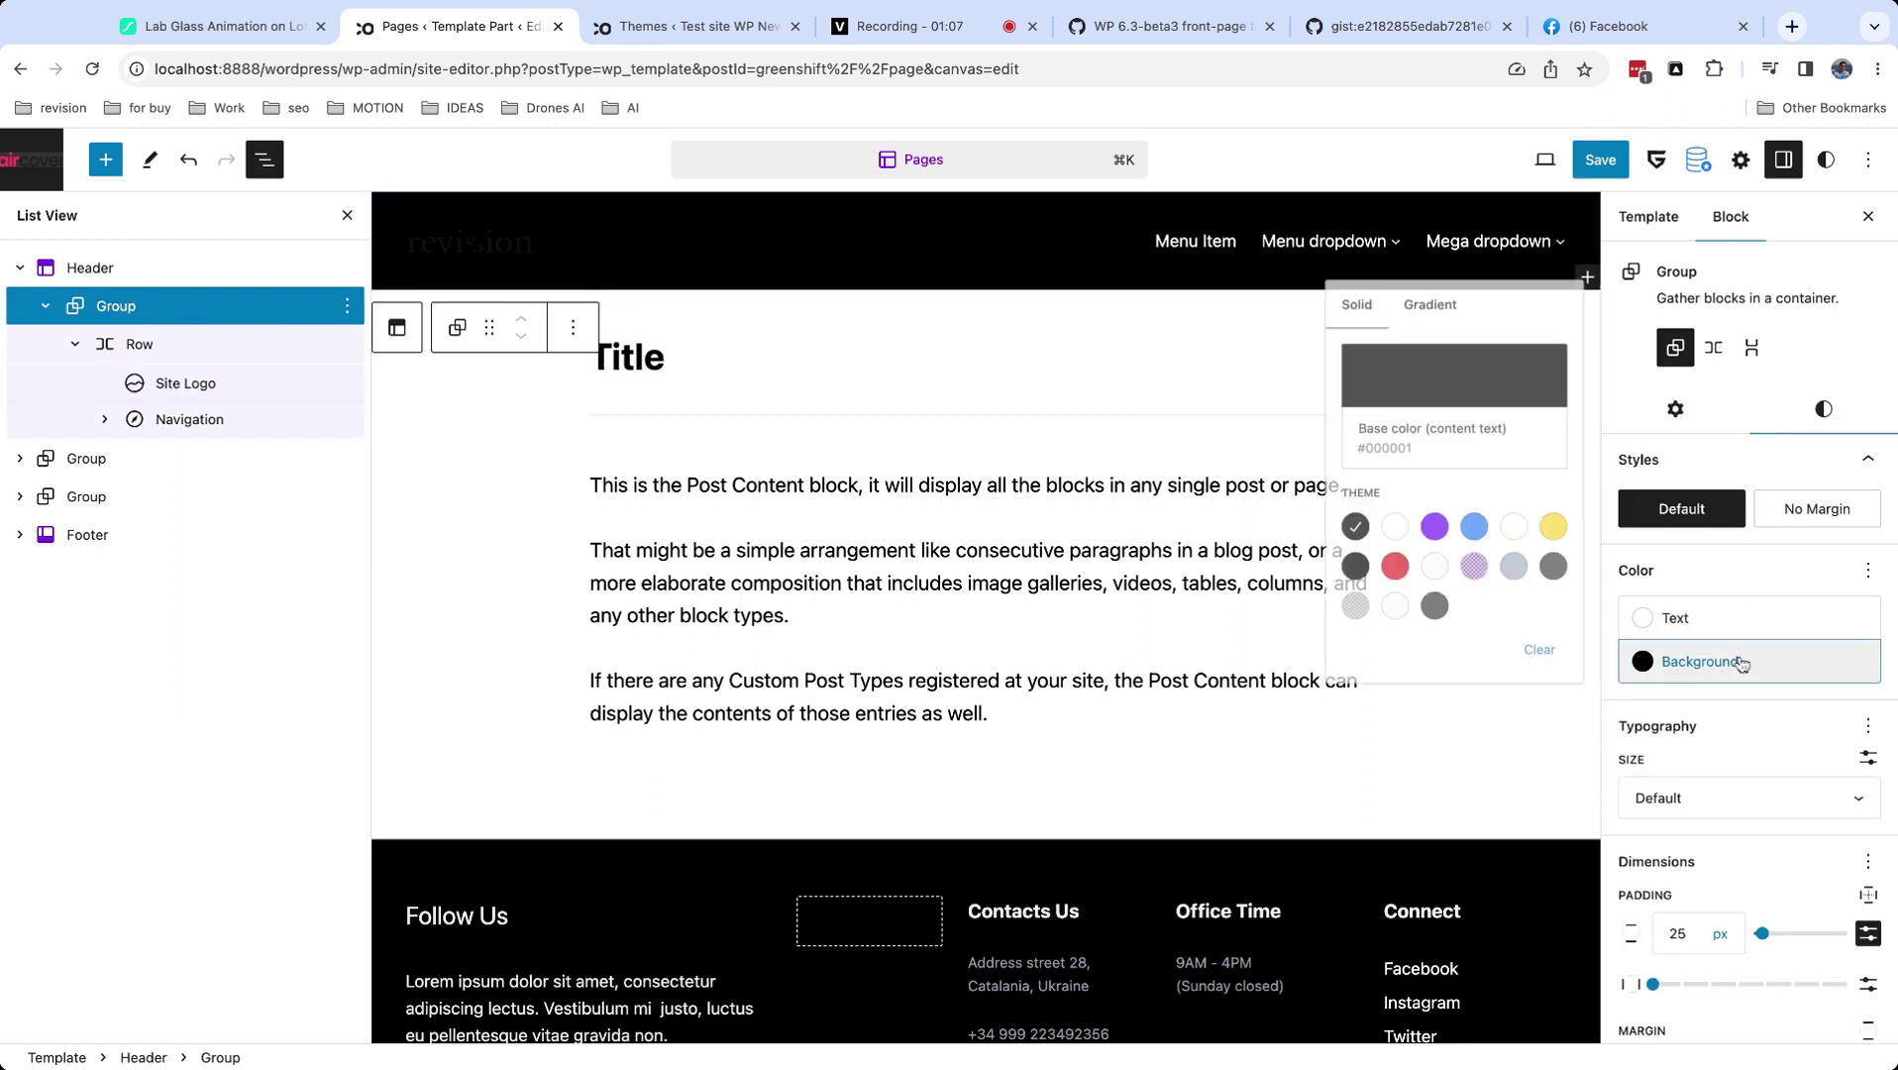
left_click(1379, 515)
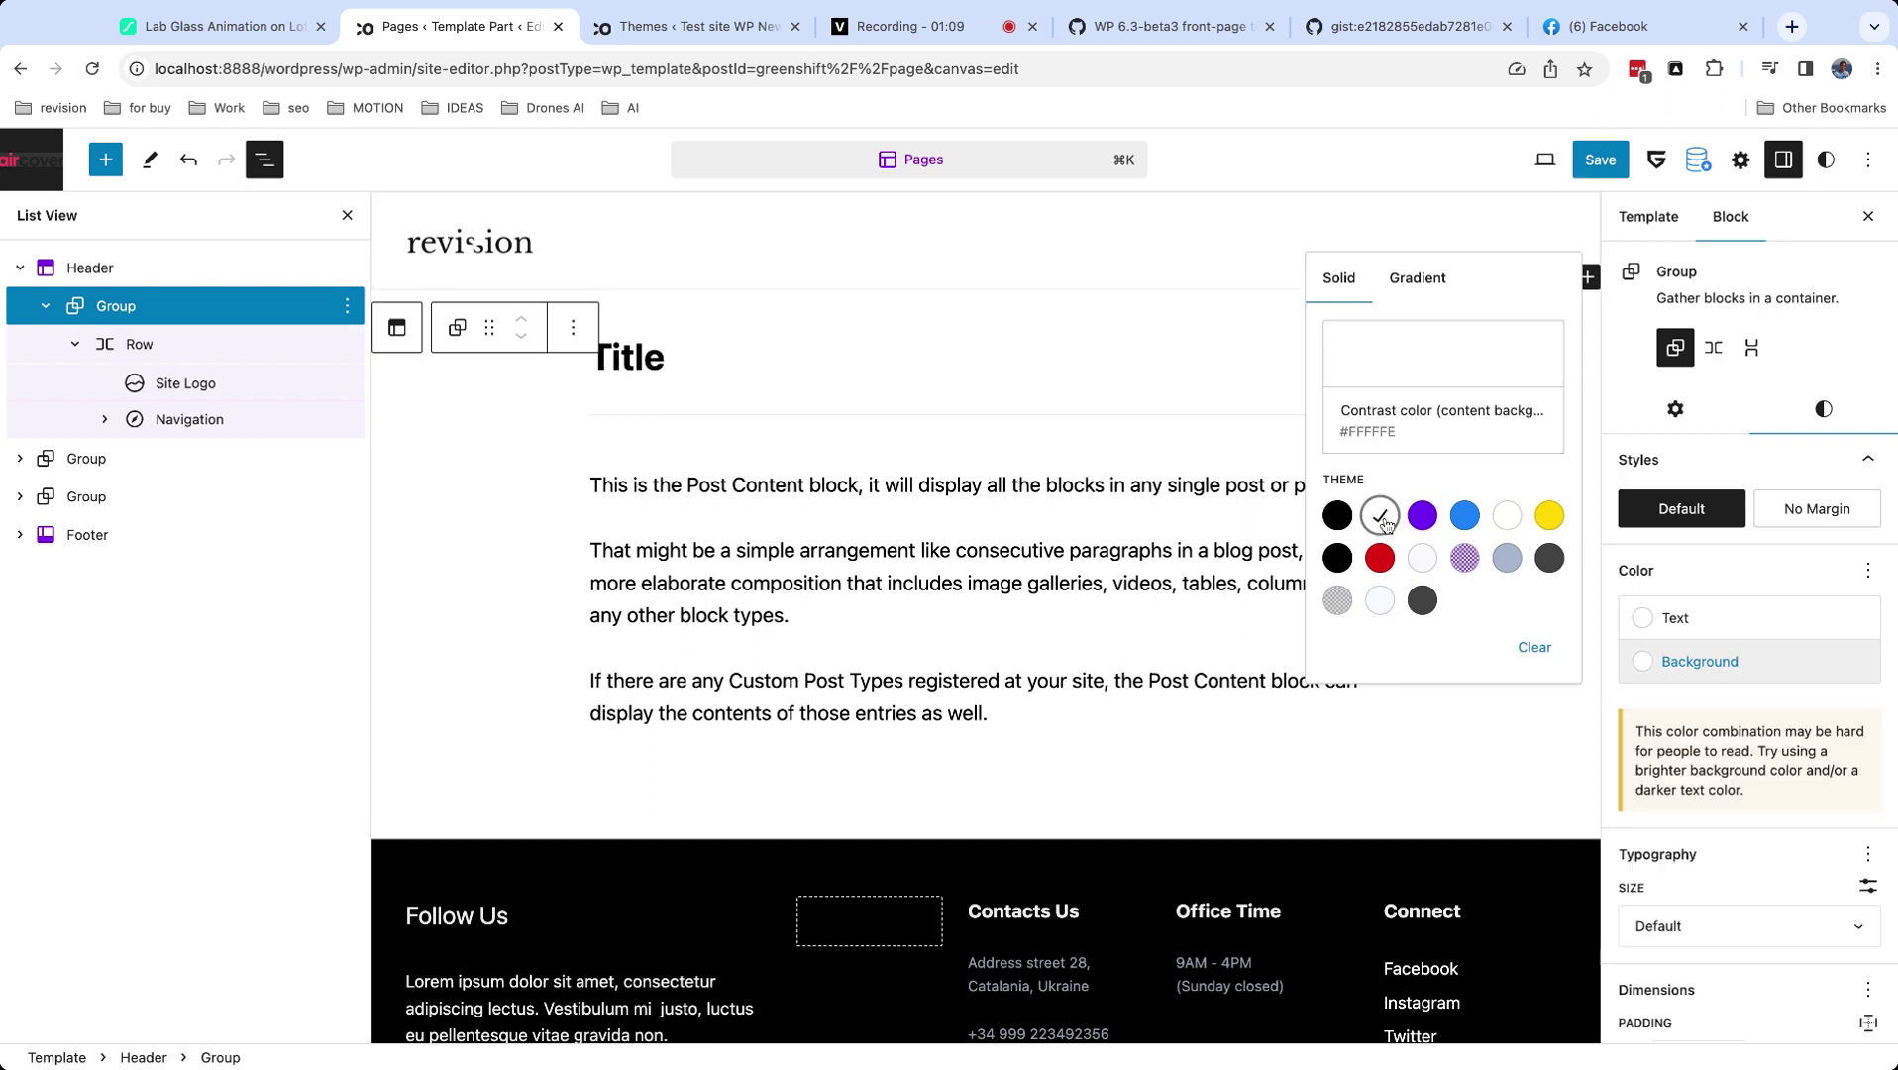
left_click(1727, 619)
left_click(1338, 811)
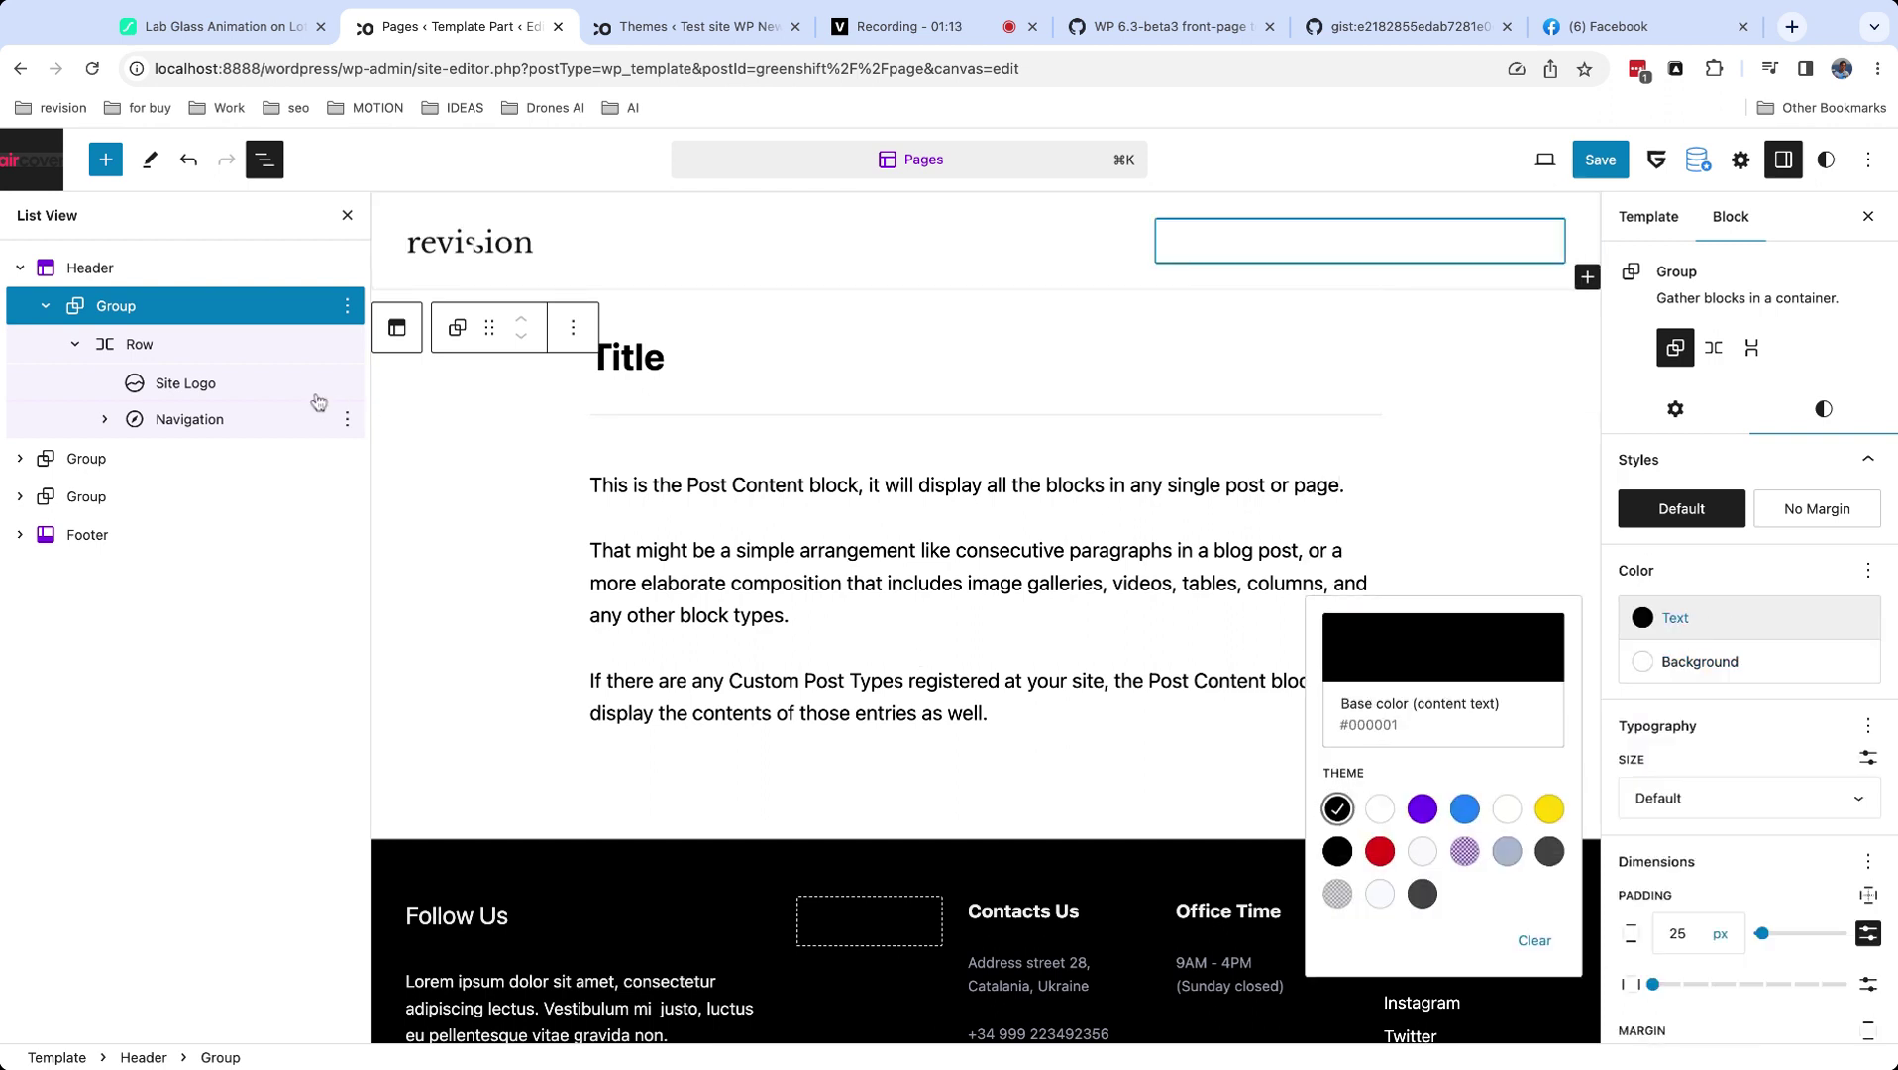
Set the Navigation block's submenu text and text colours to the theme's black.
left_click(218, 421)
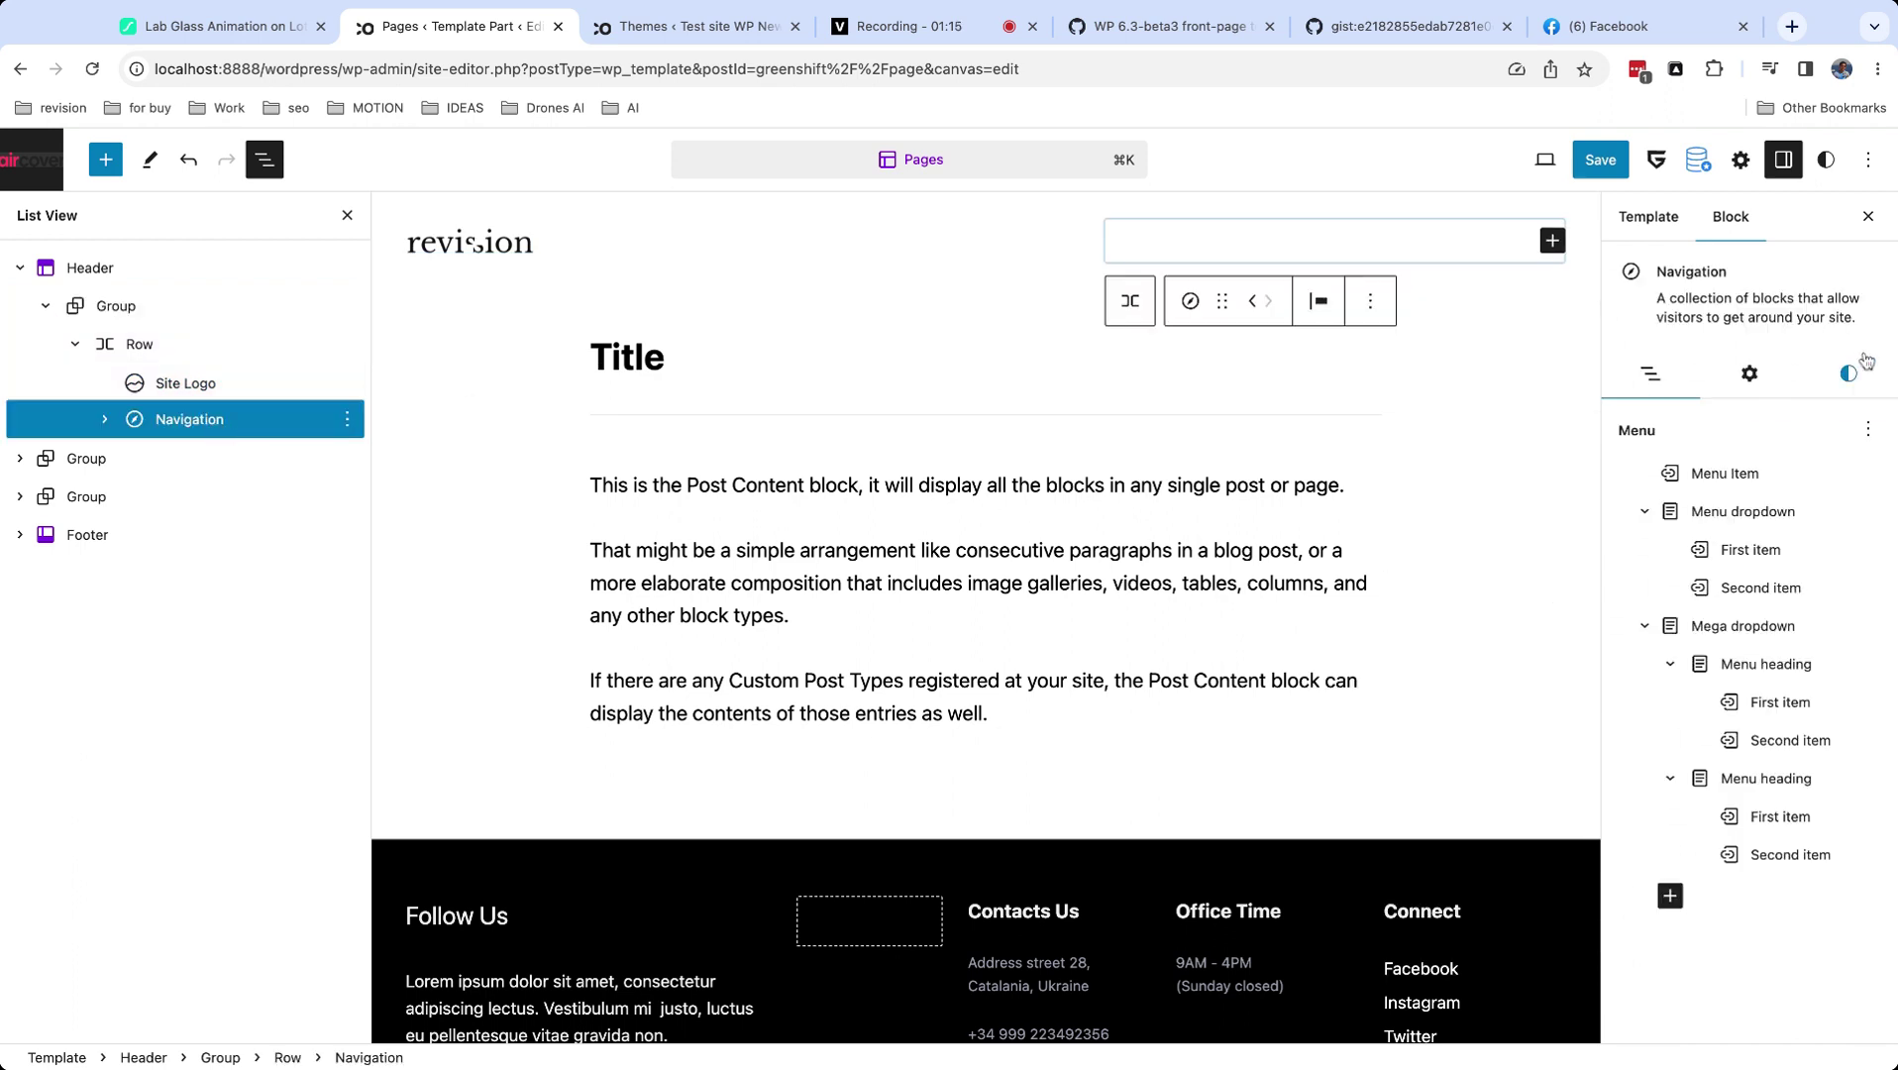
left_click(1848, 374)
left_click(1772, 561)
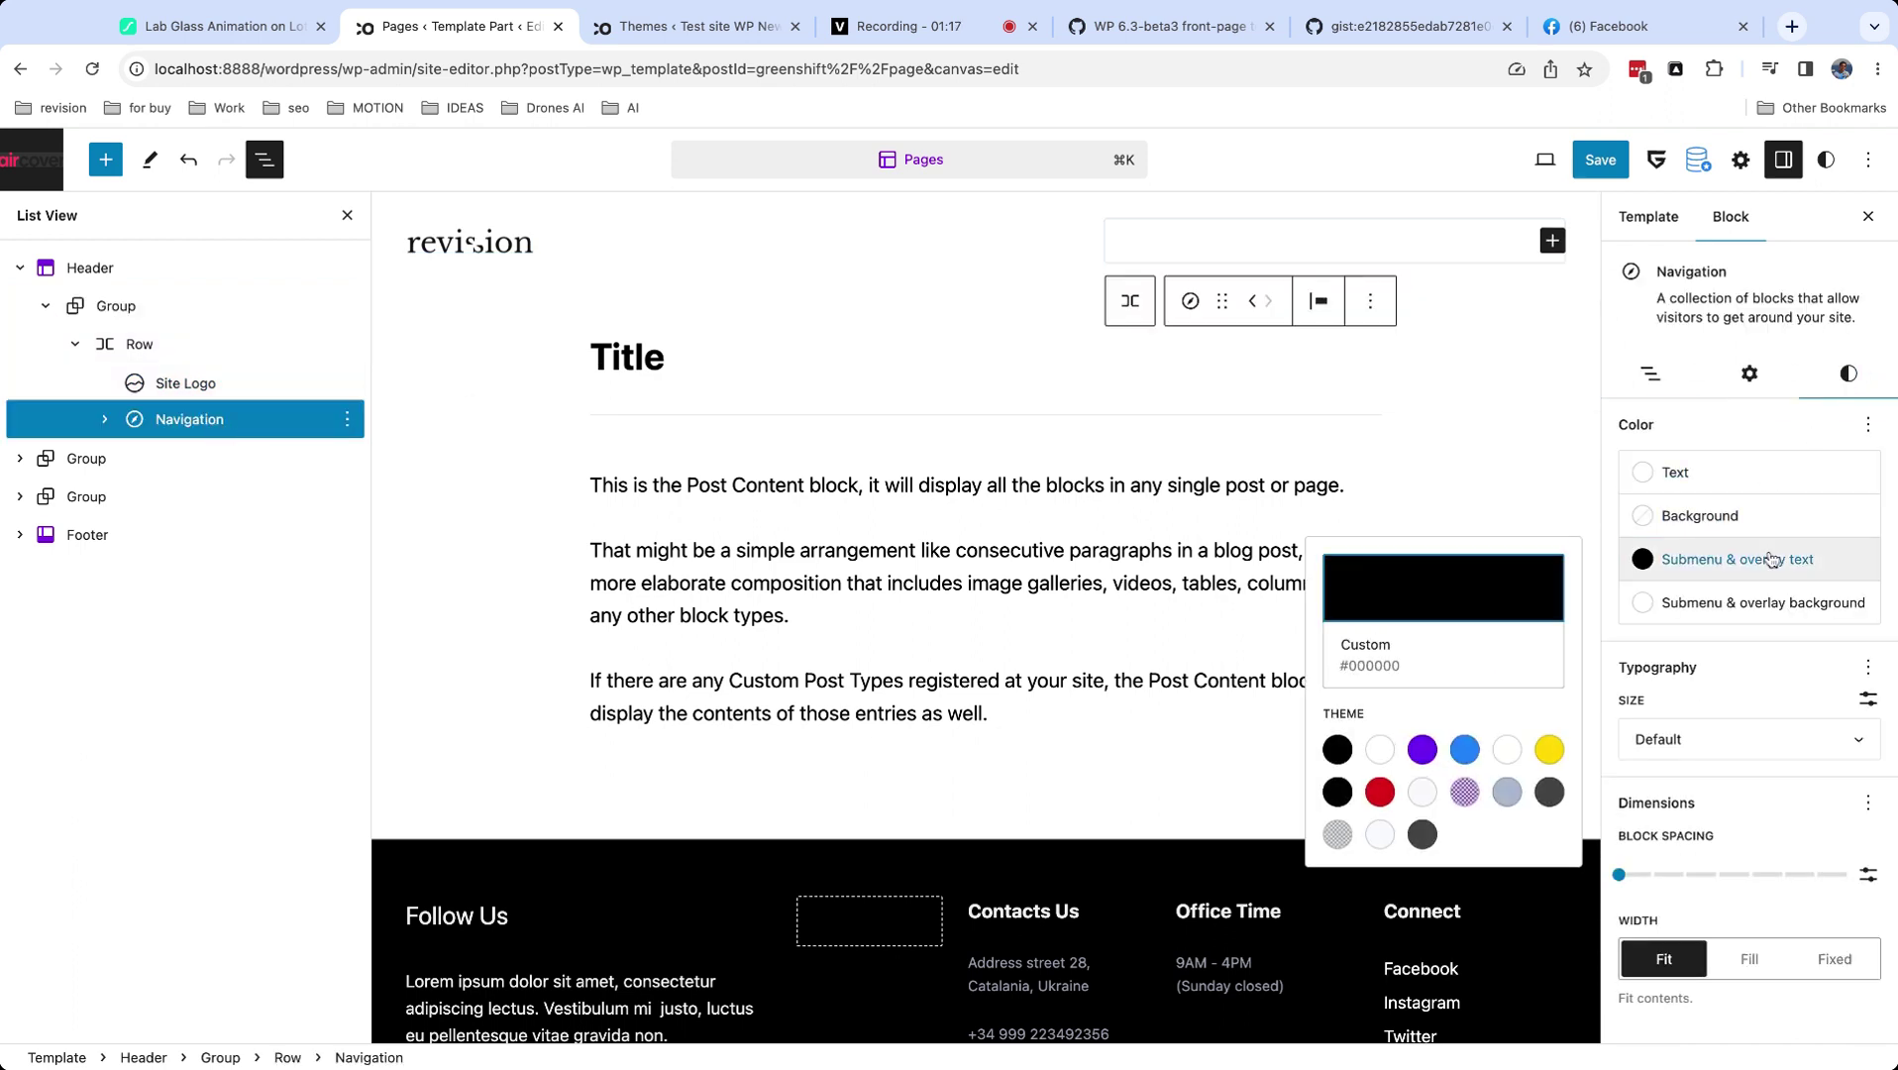
left_click(1380, 750)
left_click(1339, 750)
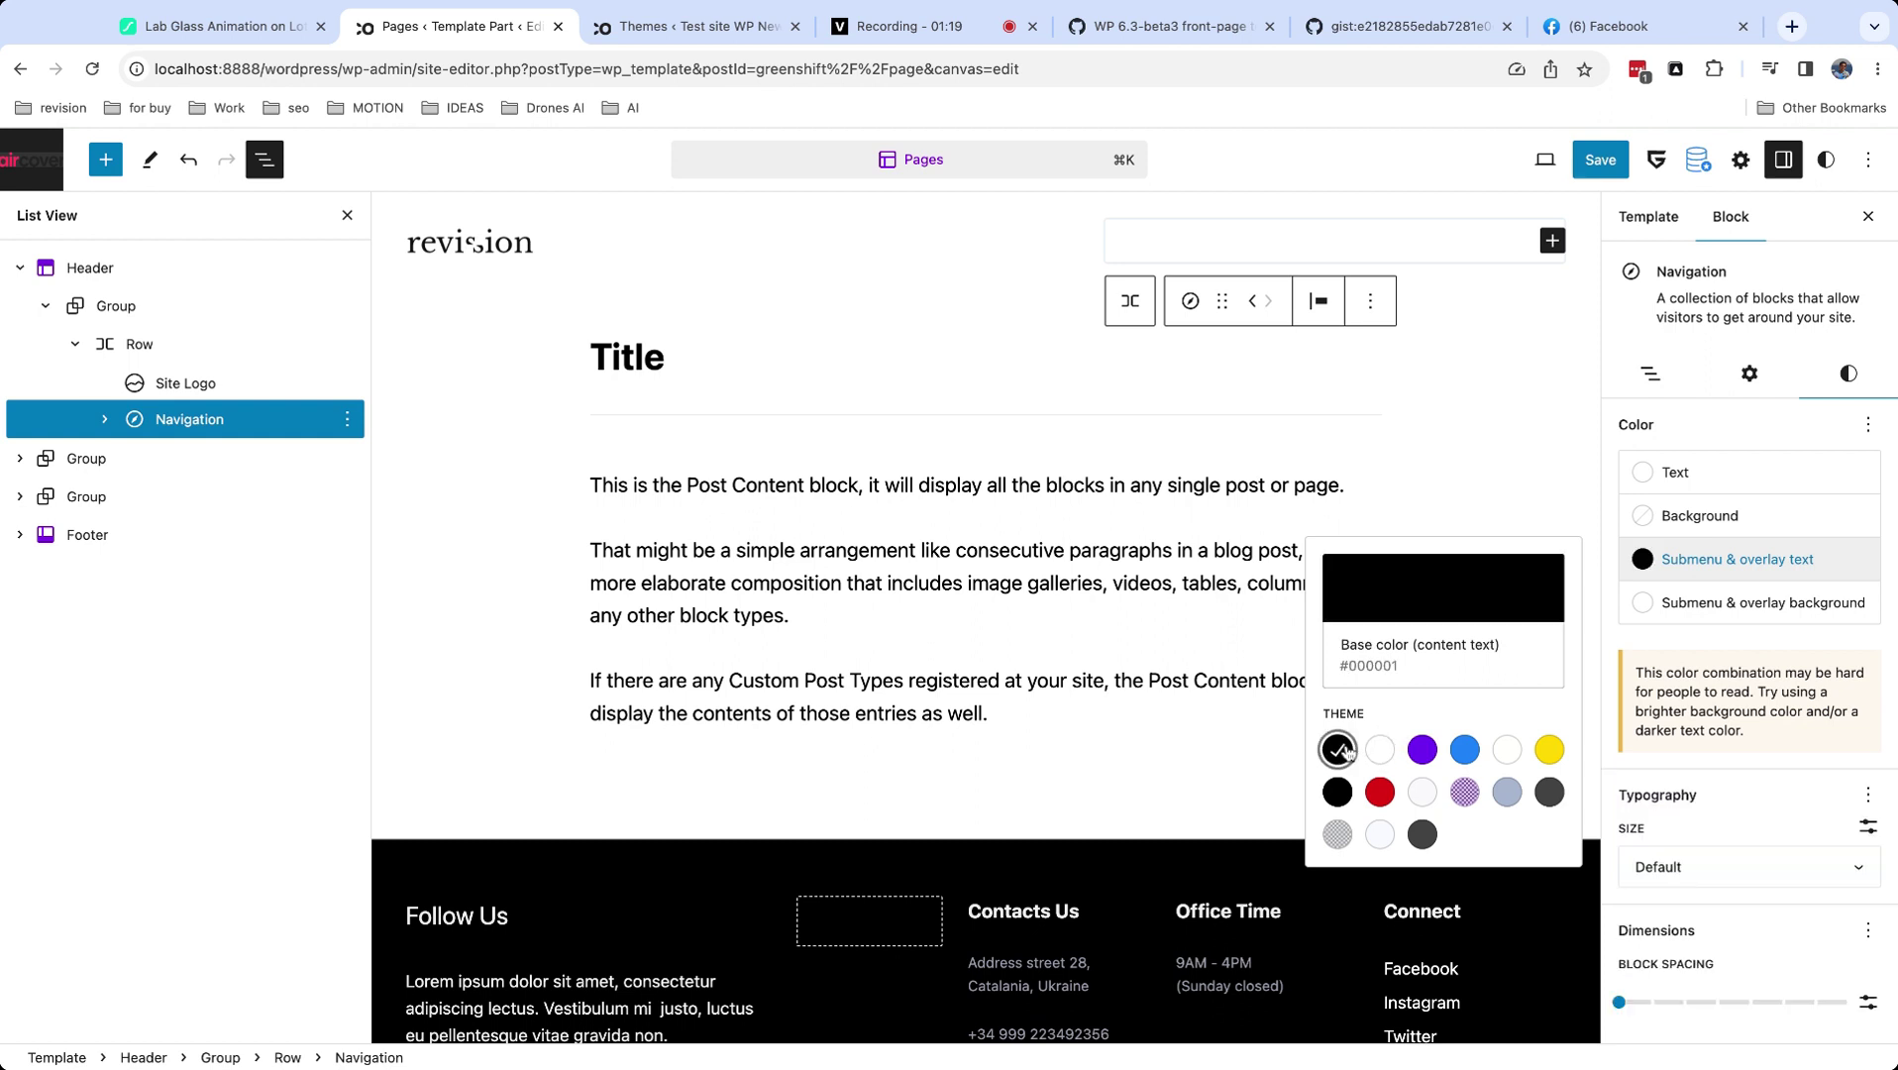
left_click(1692, 475)
left_click(1339, 663)
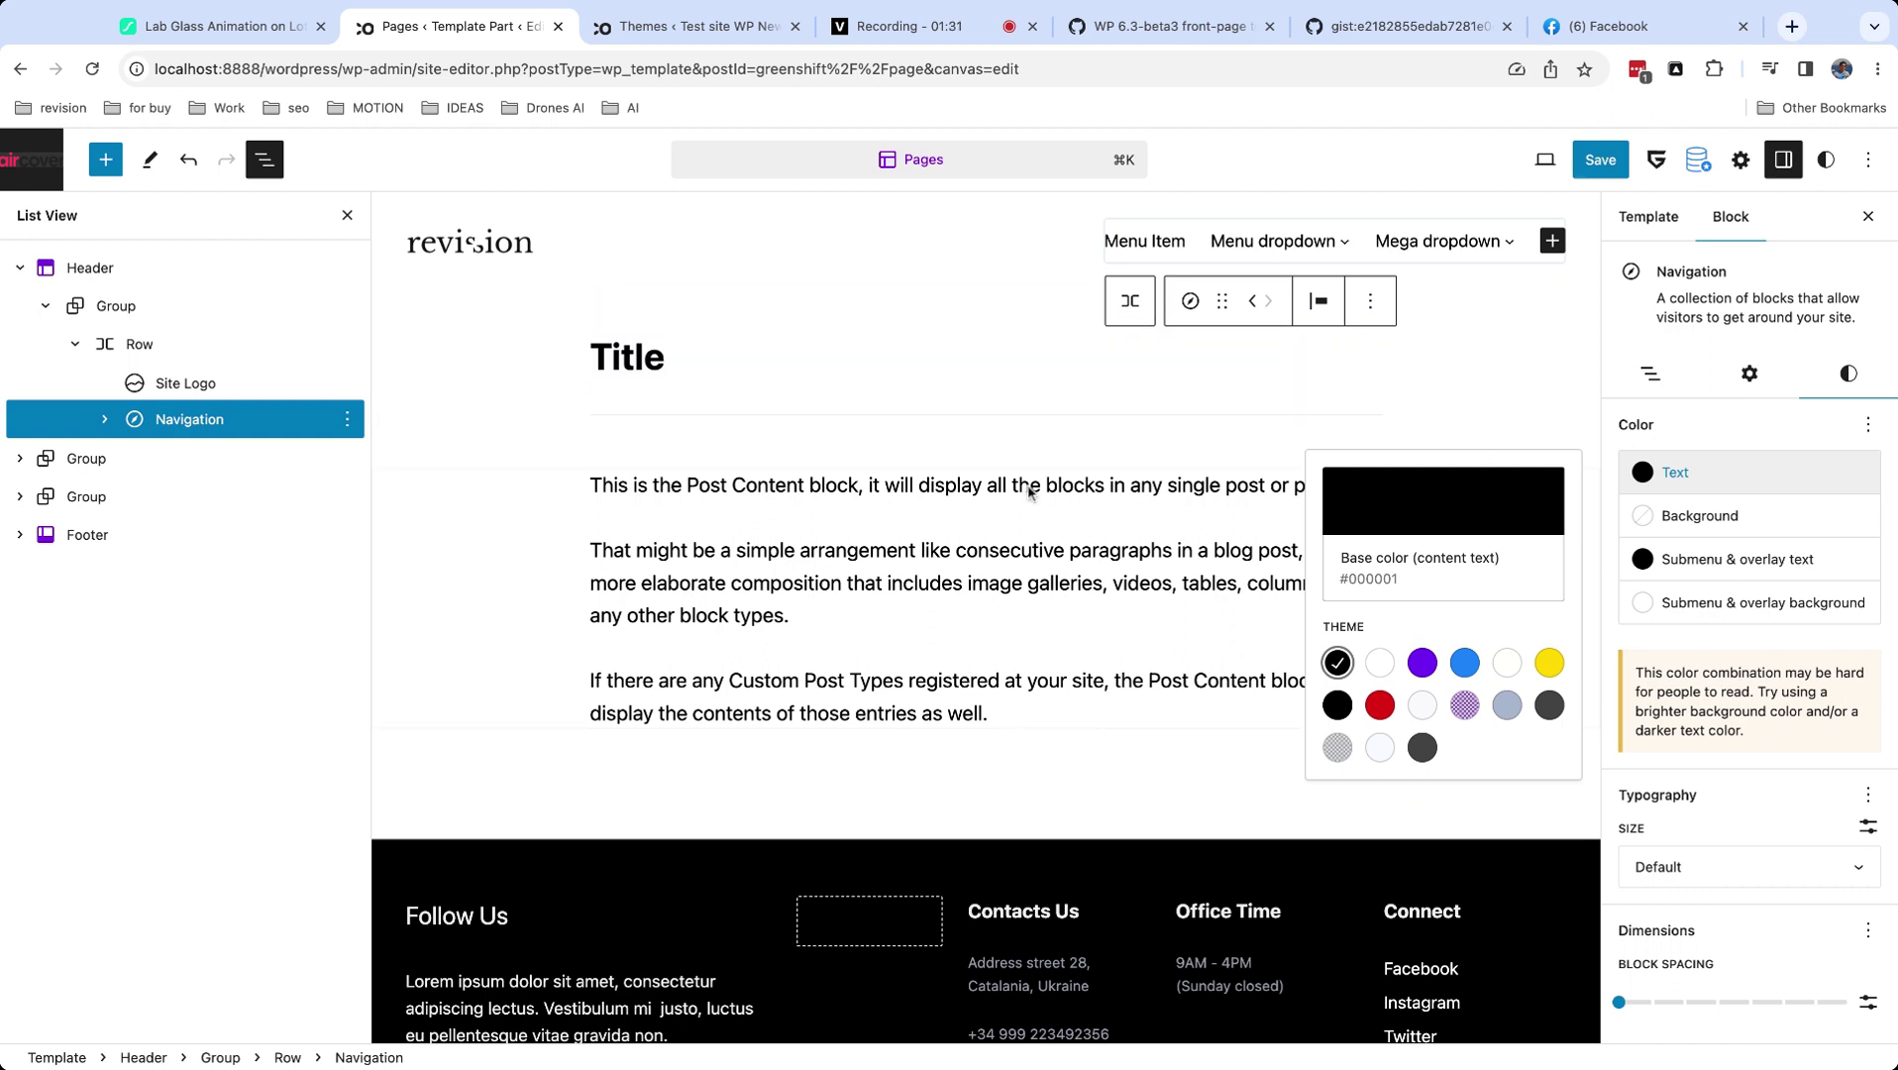
Save the logo and header changes to the site.
left_click(1029, 491)
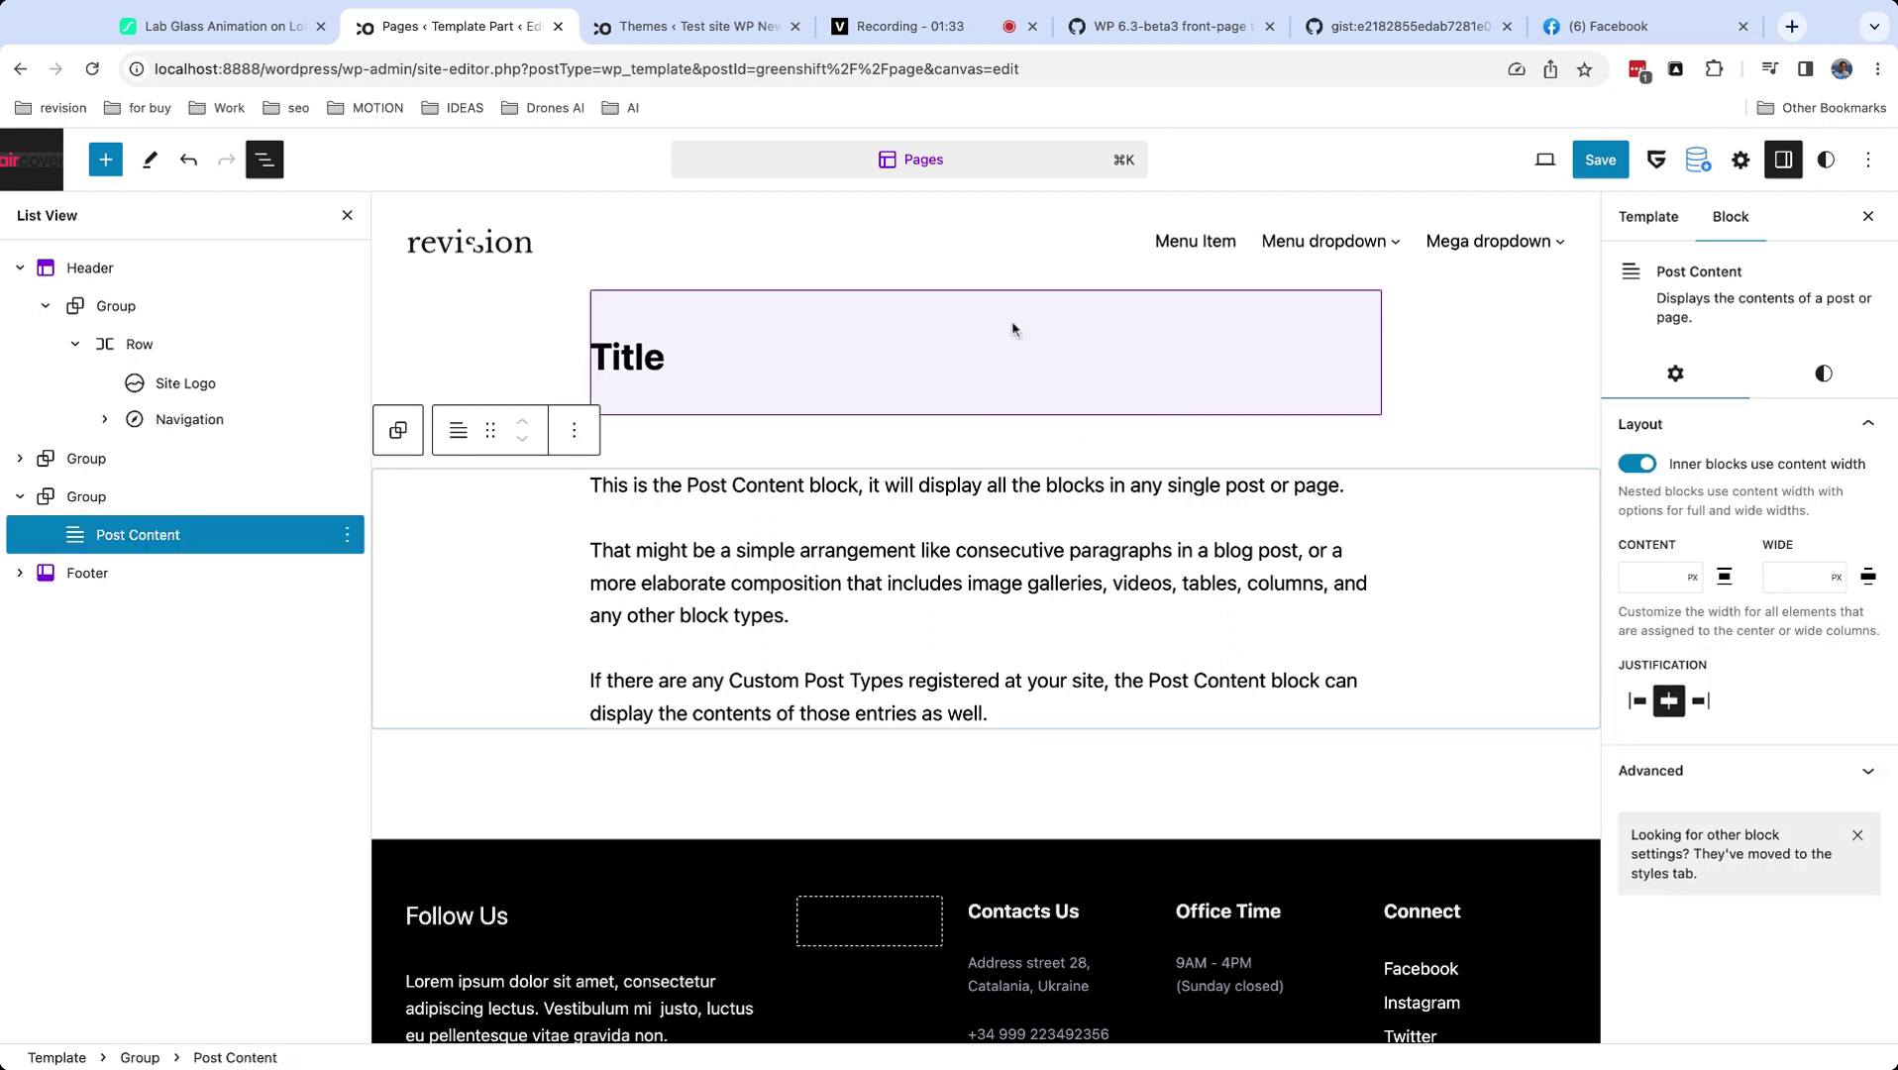
left_click(850, 284)
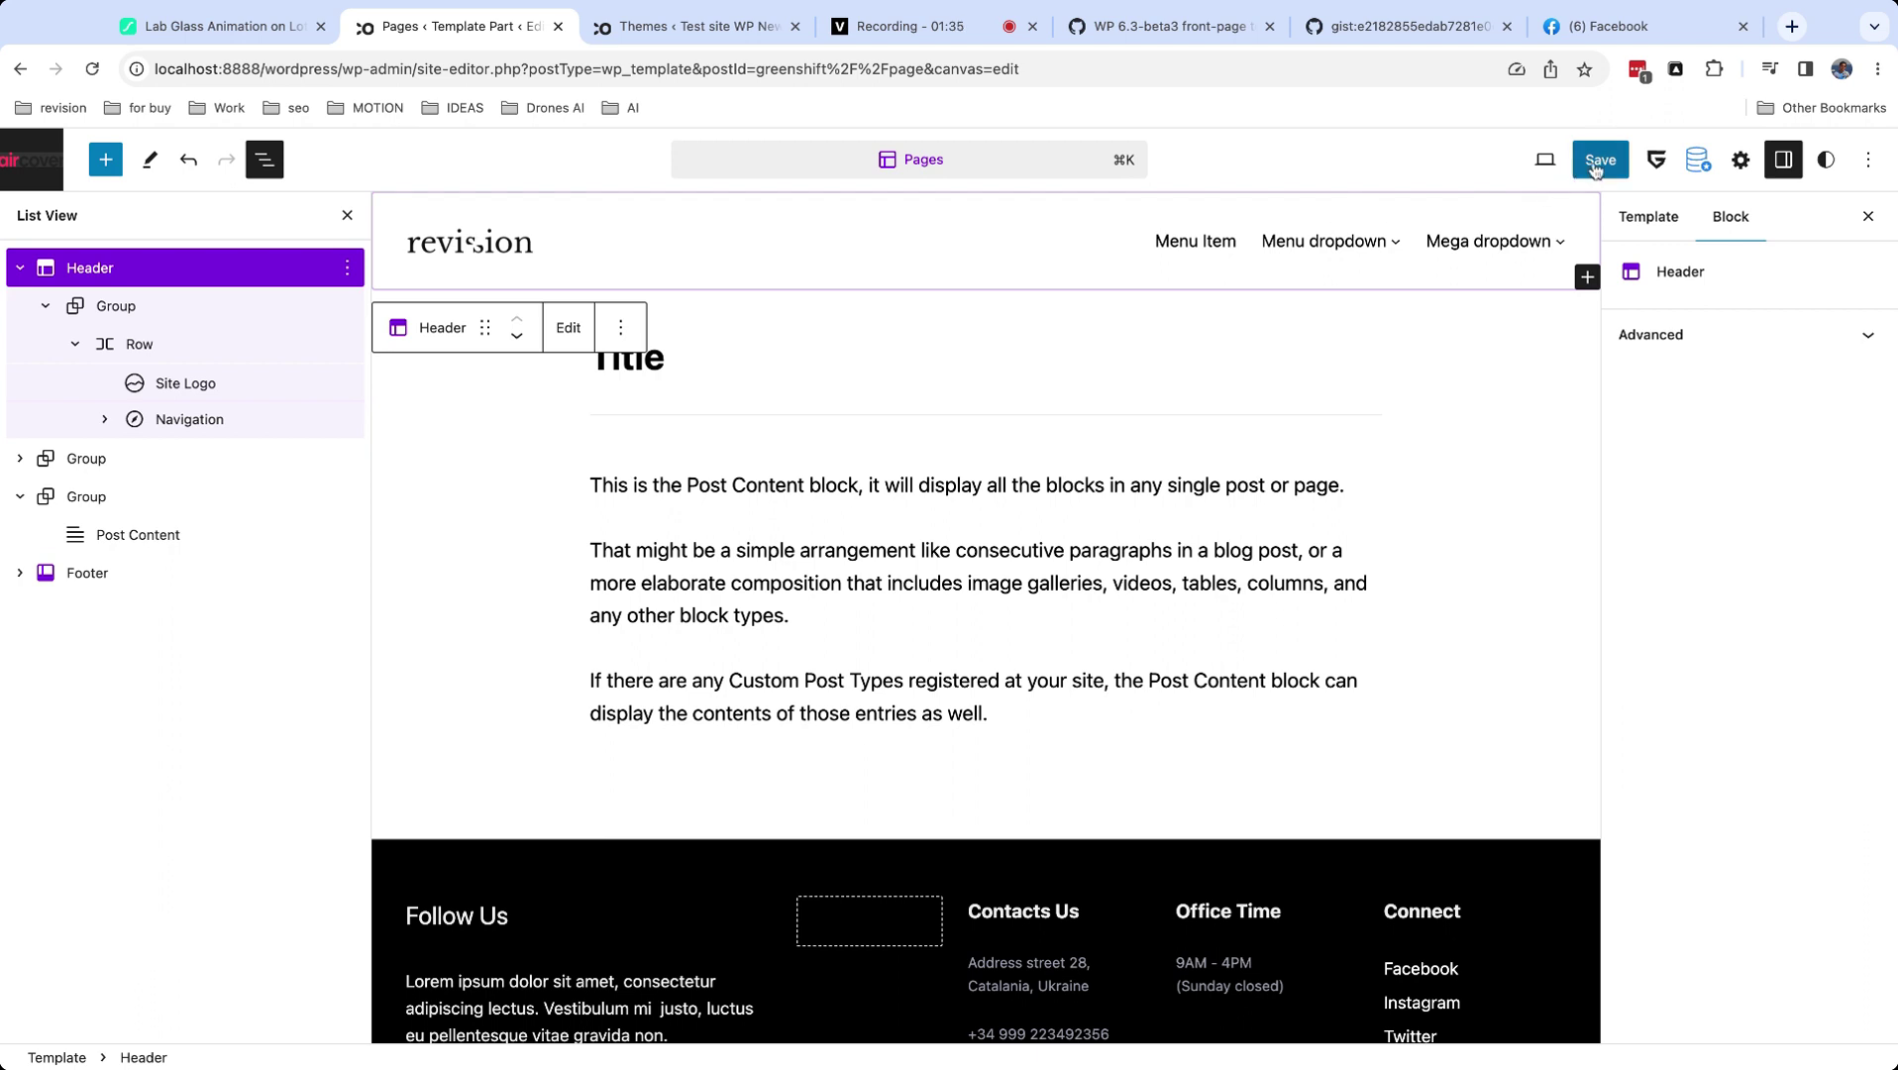
left_click(1595, 164)
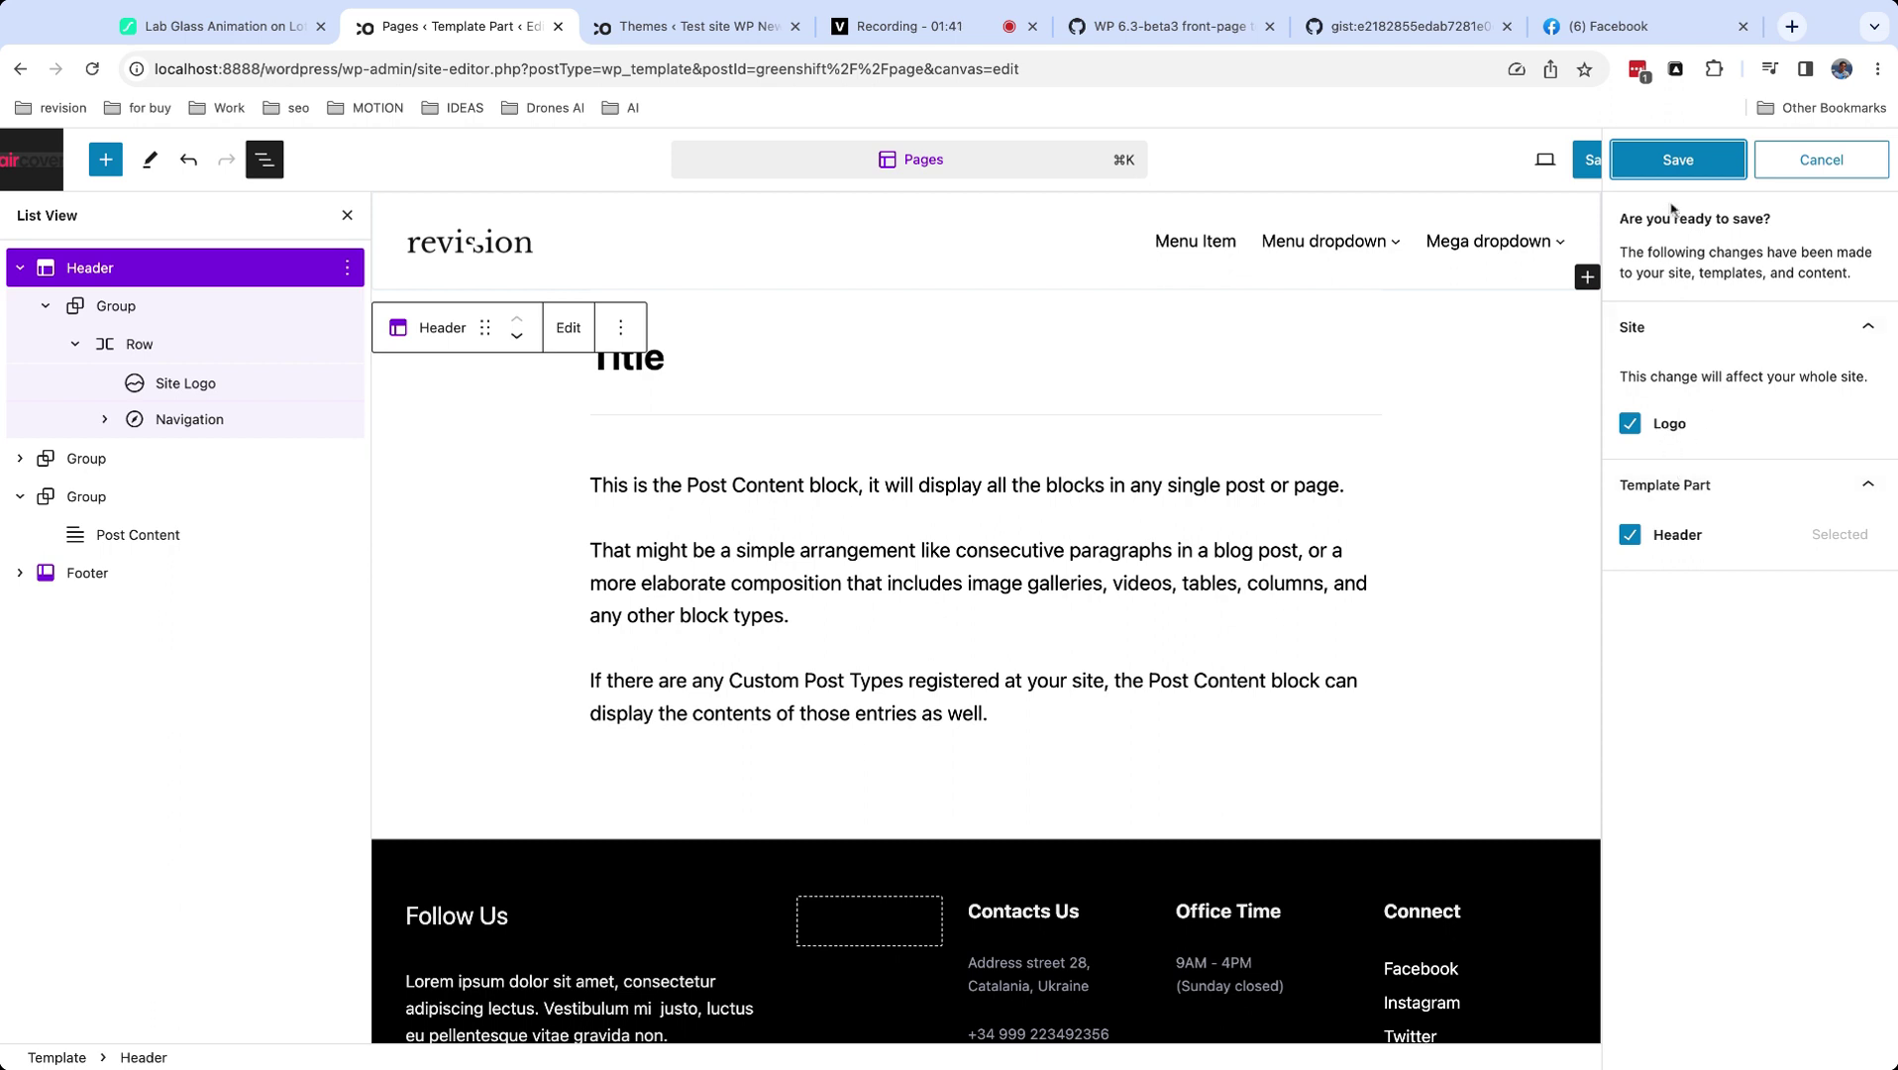
left_click(1676, 176)
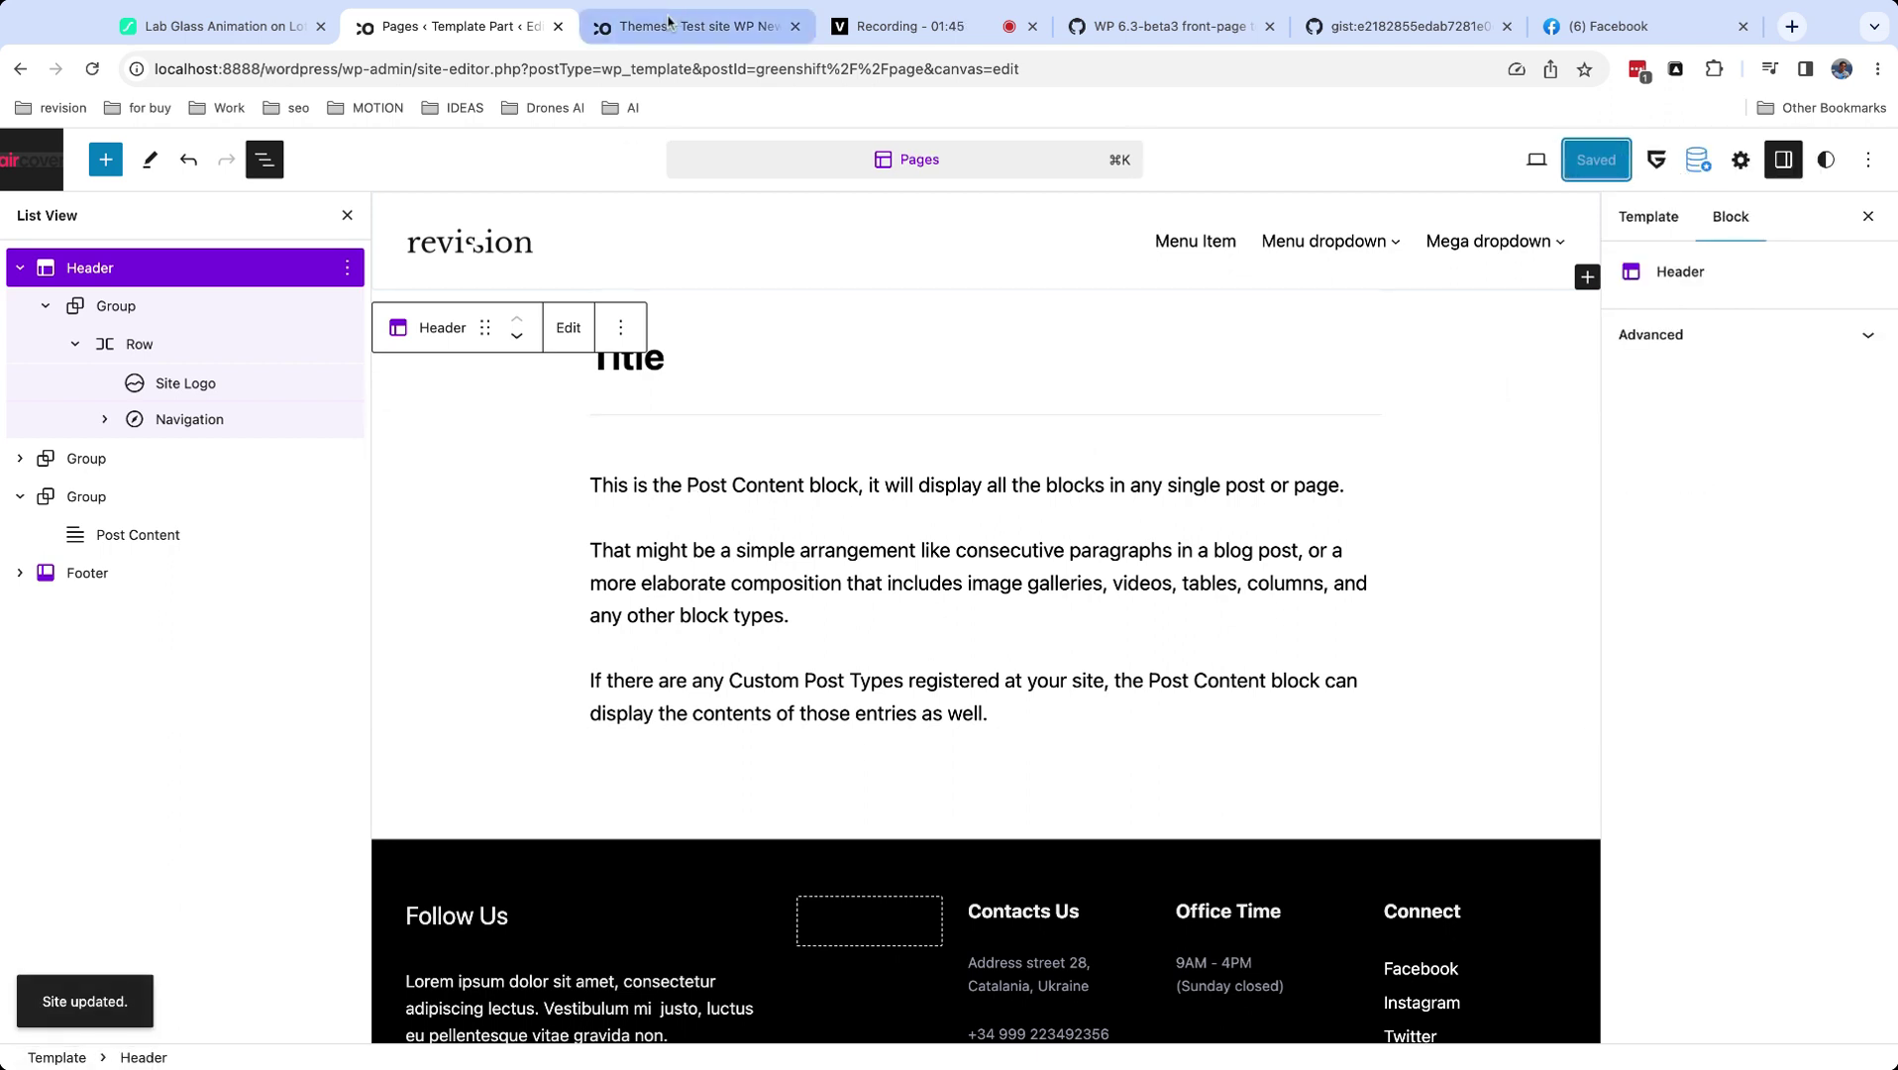
Load the front page at localhost:8888/wordpress/ in the other browser tab.
left_click(694, 26)
left_click(340, 67)
left_click_drag(340, 67, 501, 68)
key("BackSpace")
key("Return")
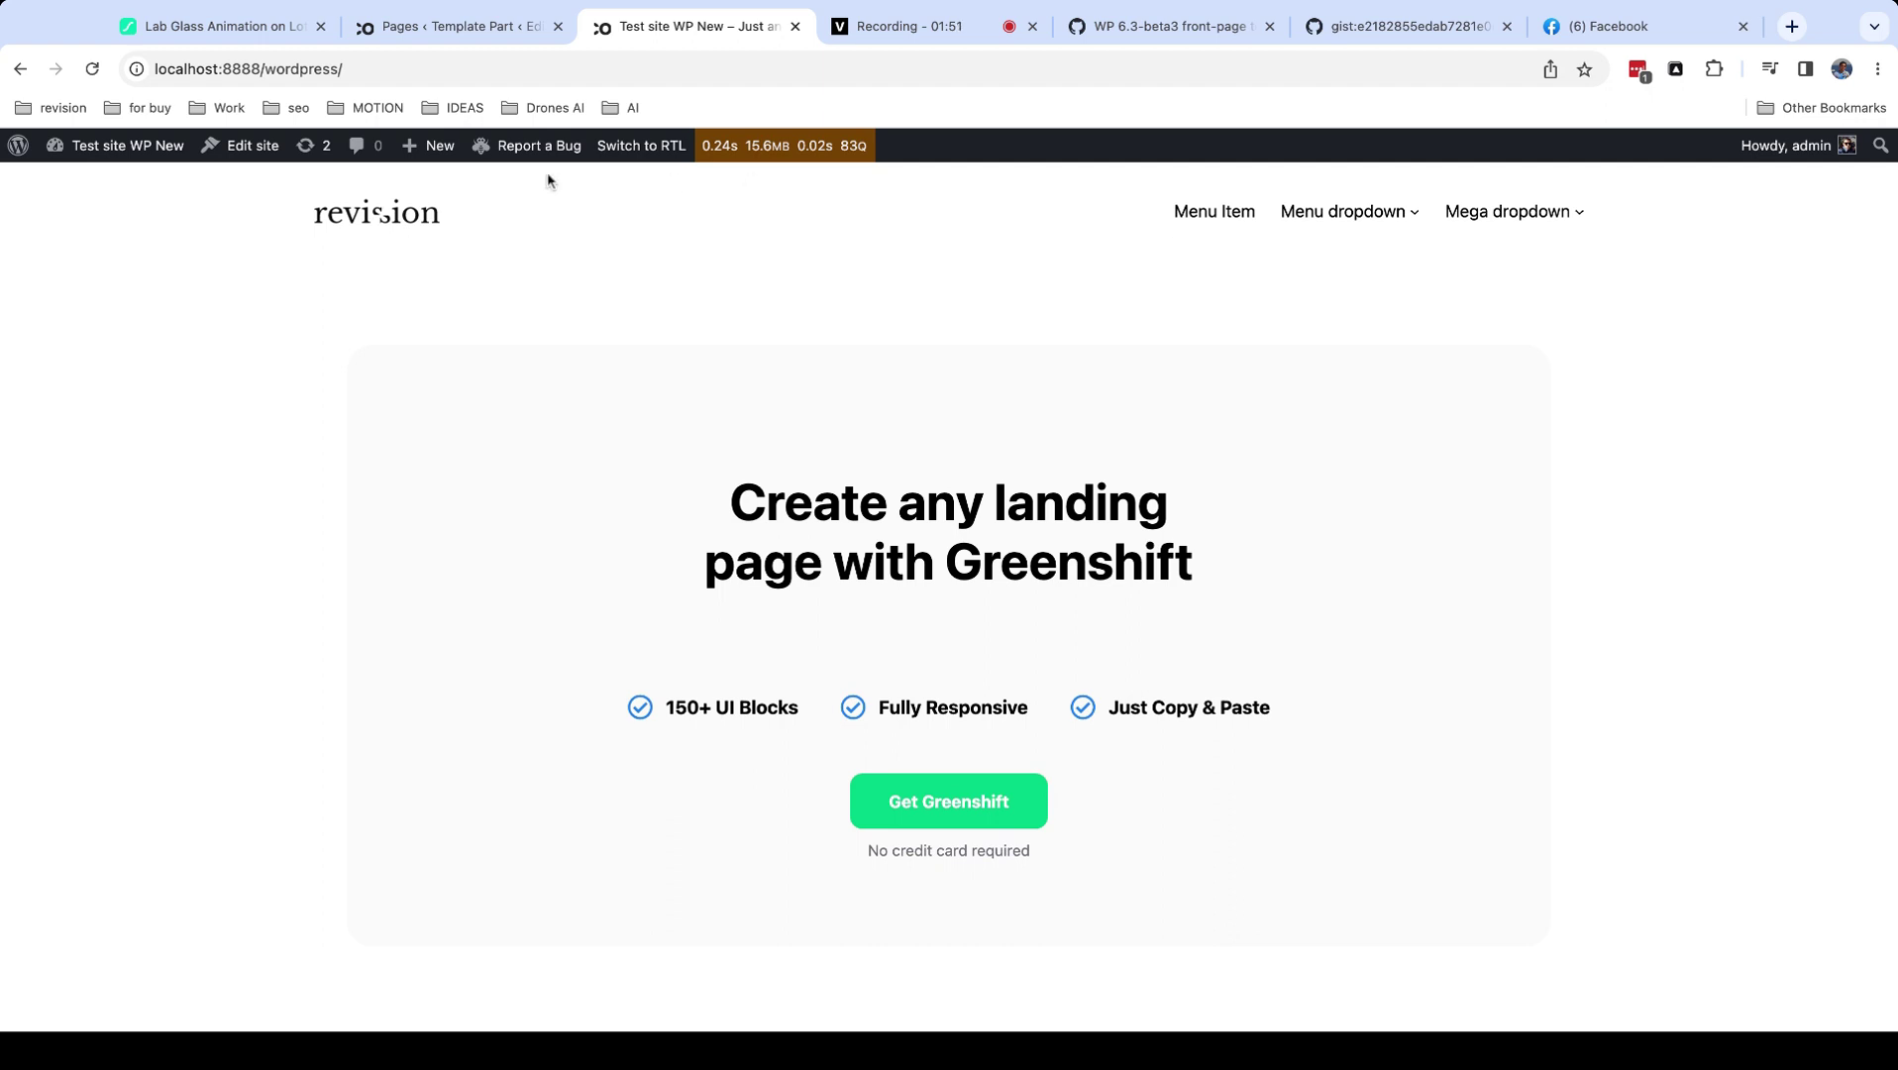
View the 'Coupon for Samsung TV give 10%' post live from All Posts, then return to the Site Editor.
scroll(671, 346, "down", 3)
scroll(672, 347, "up", 3)
left_click(107, 186)
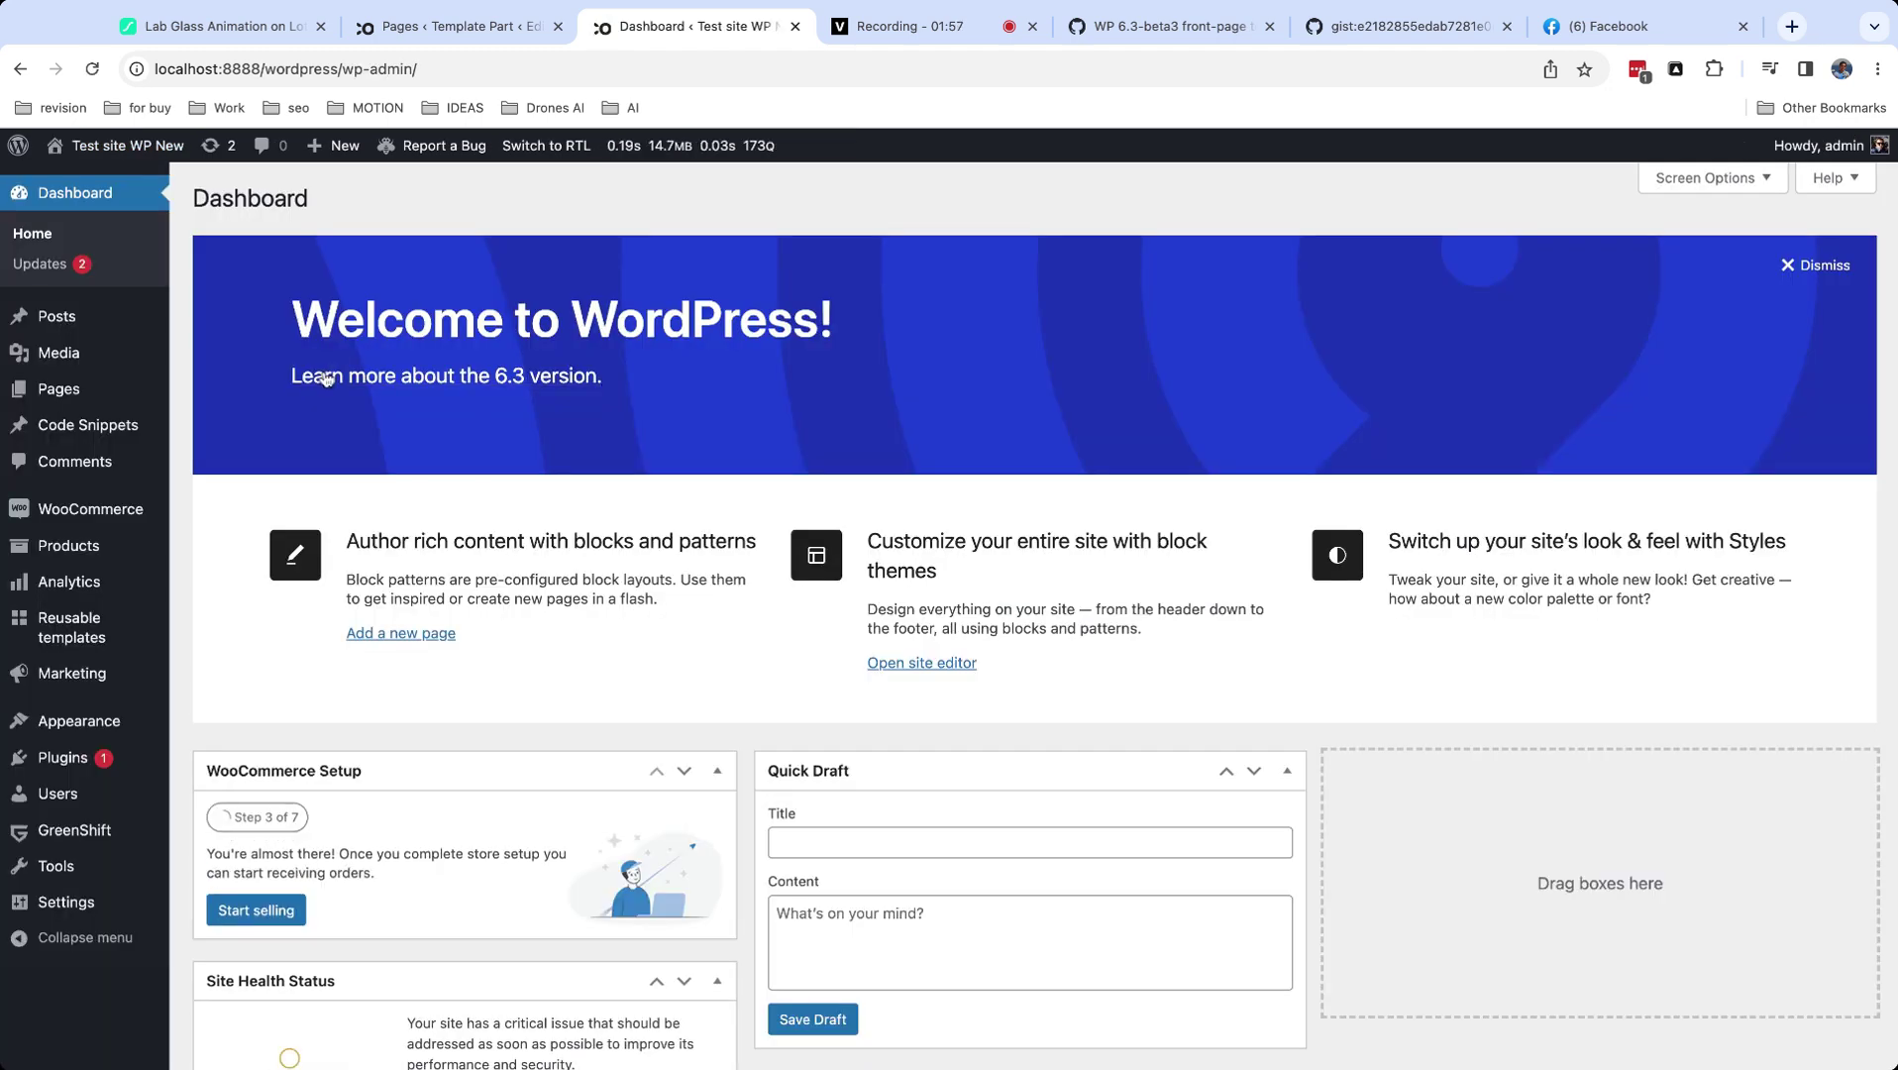
mouse_move(134, 327)
left_click(203, 320)
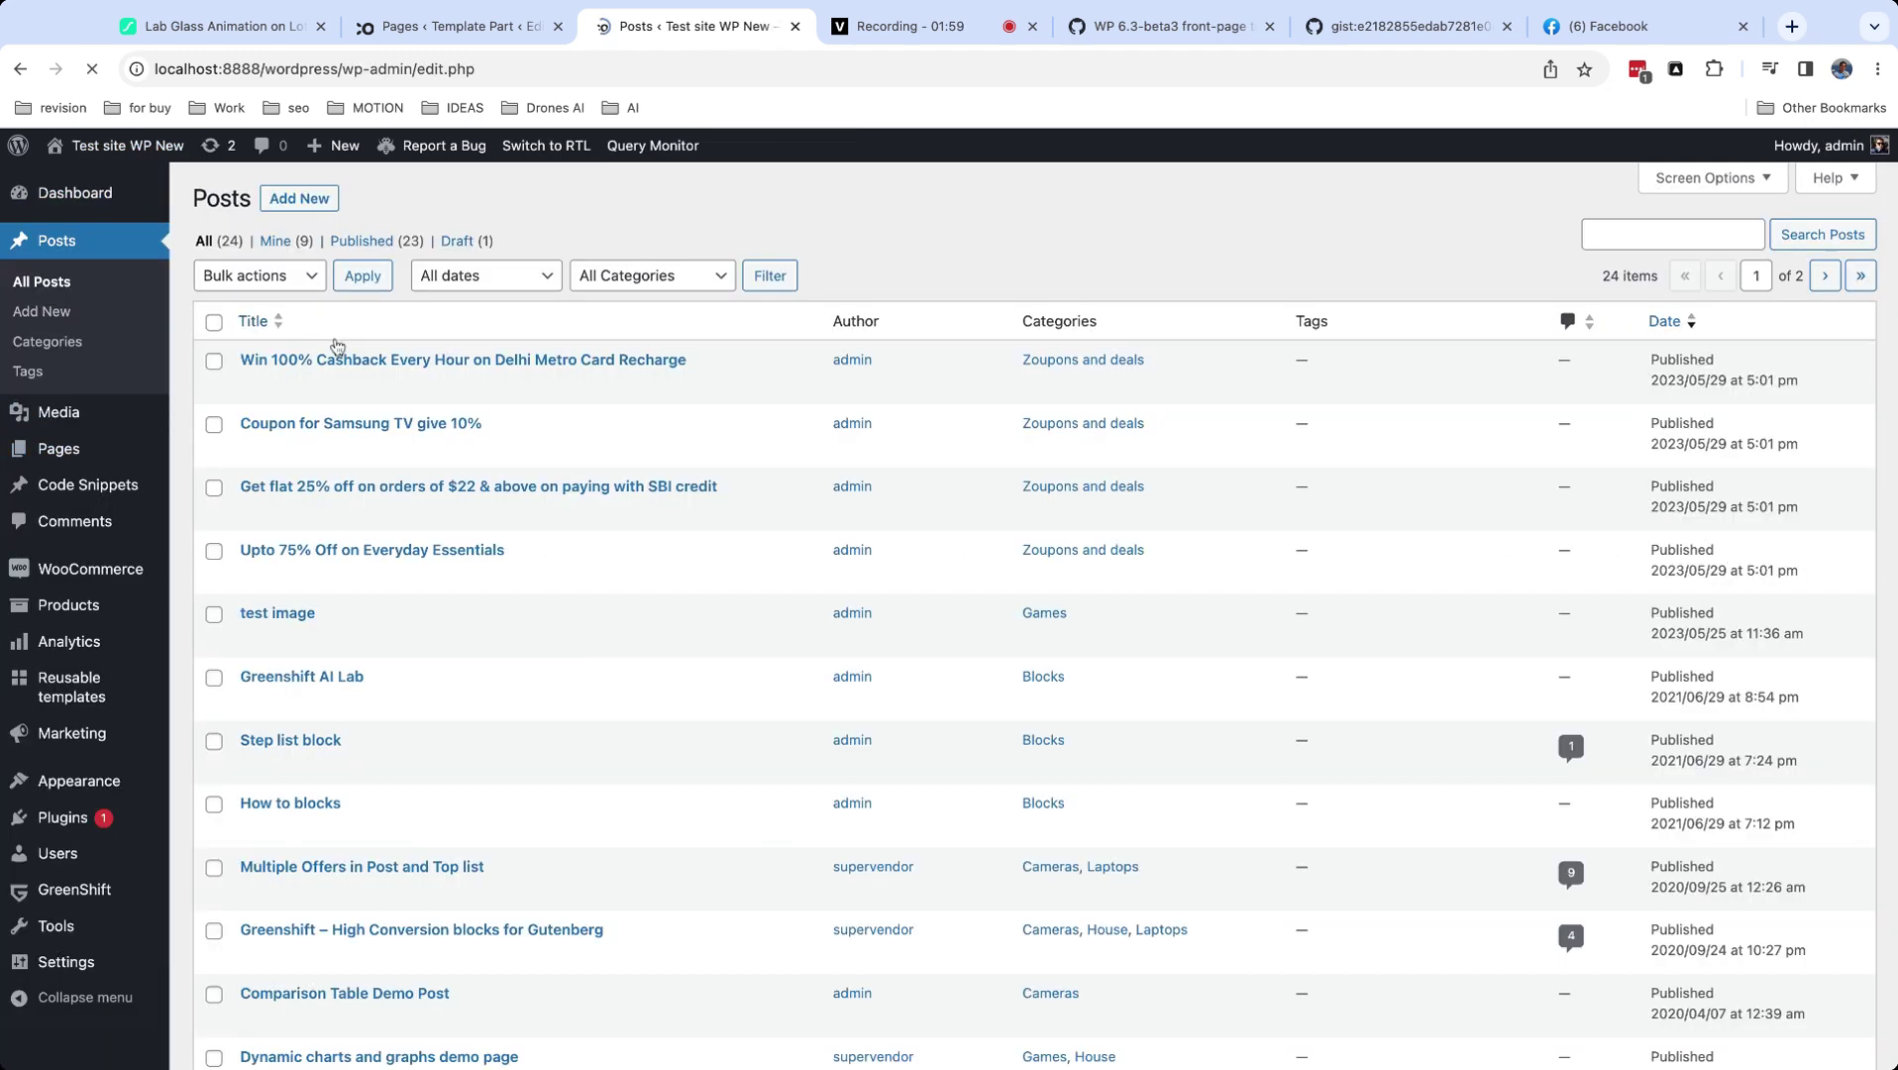
left_click(412, 449)
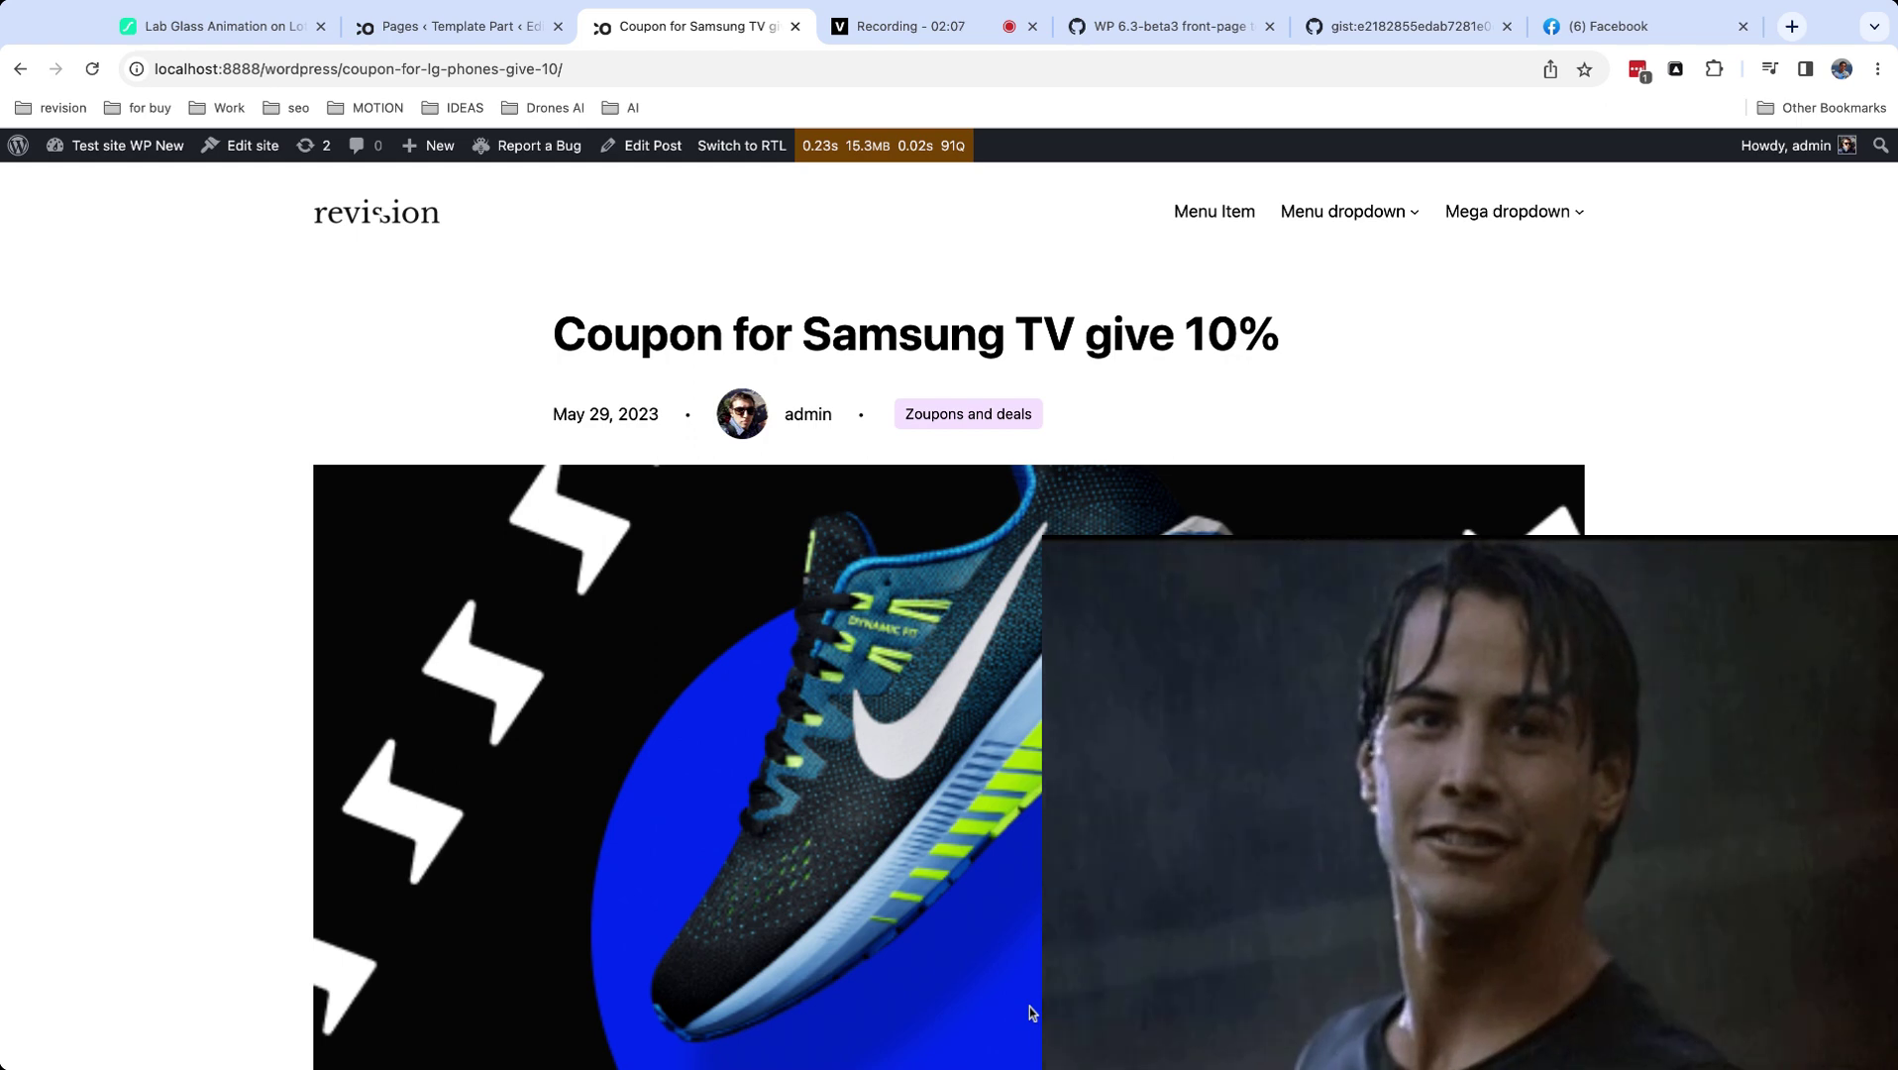
left_click(424, 29)
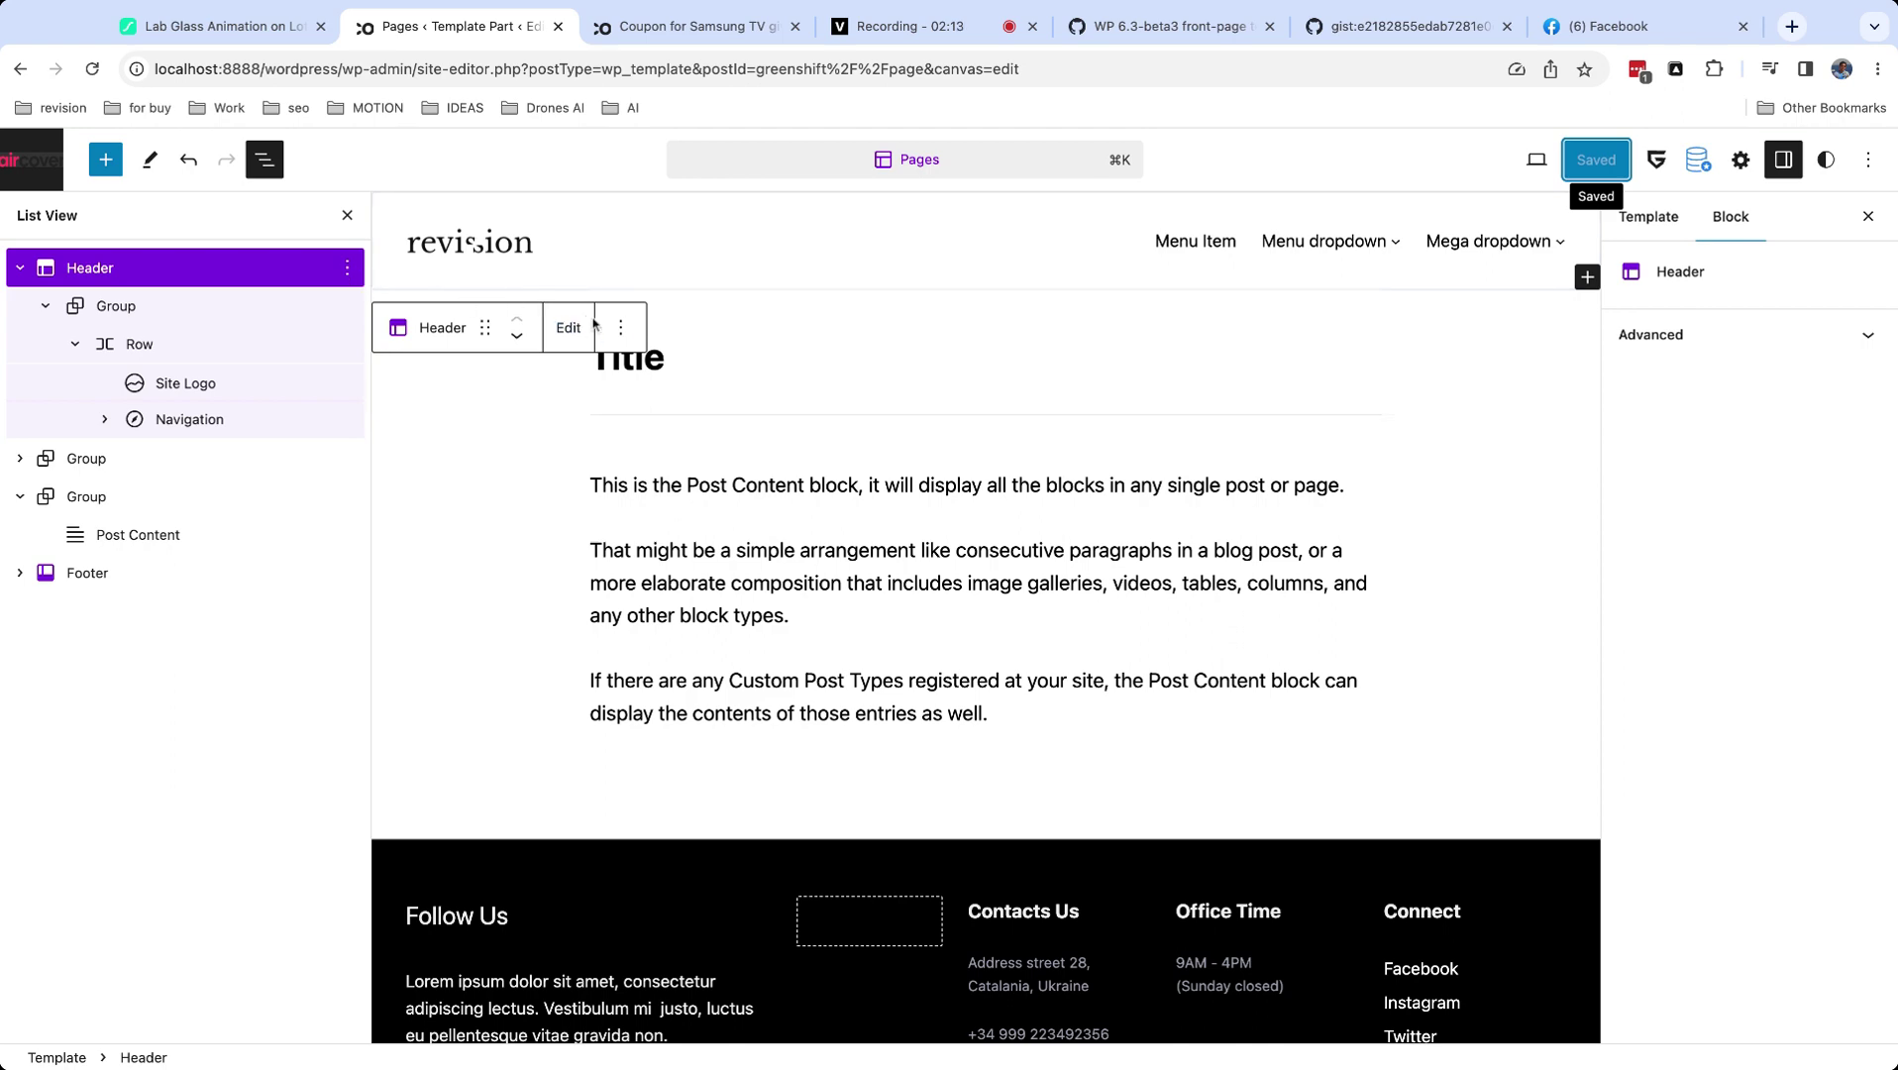
left_click(619, 334)
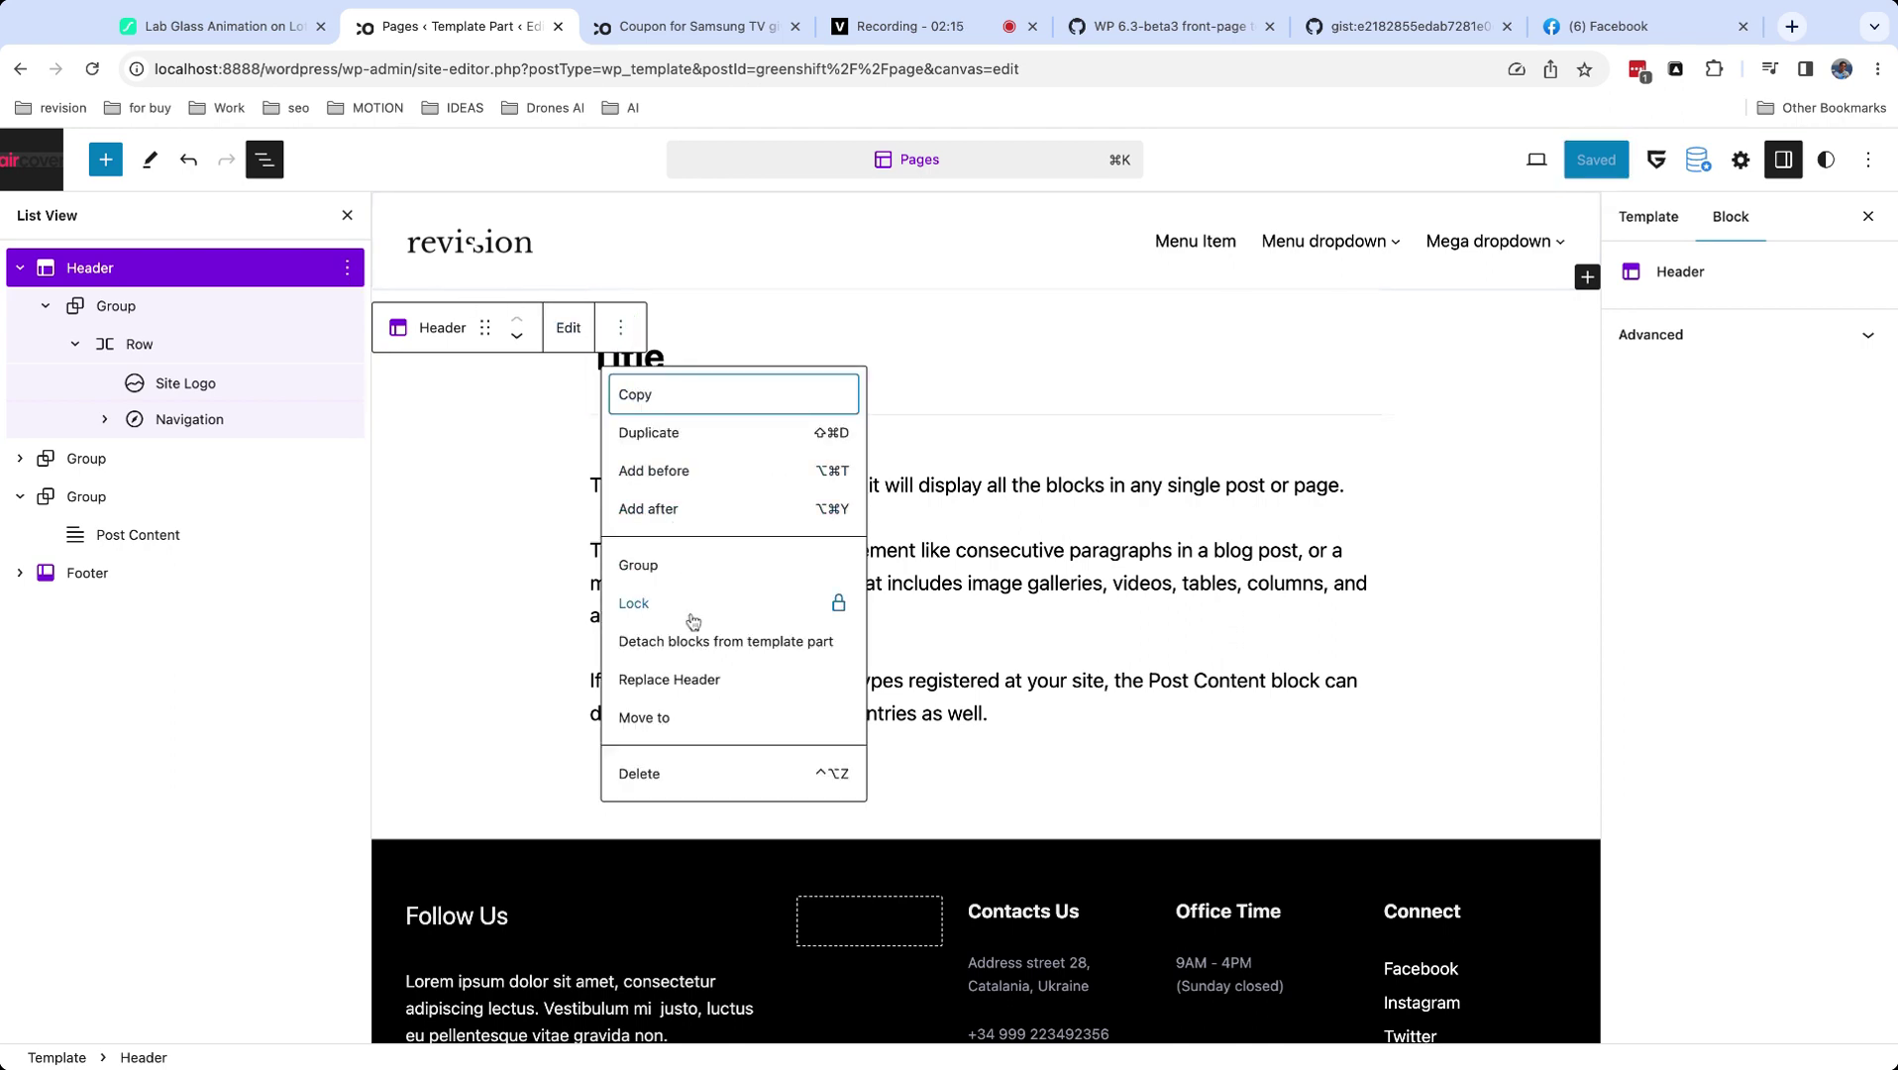
left_click(669, 686)
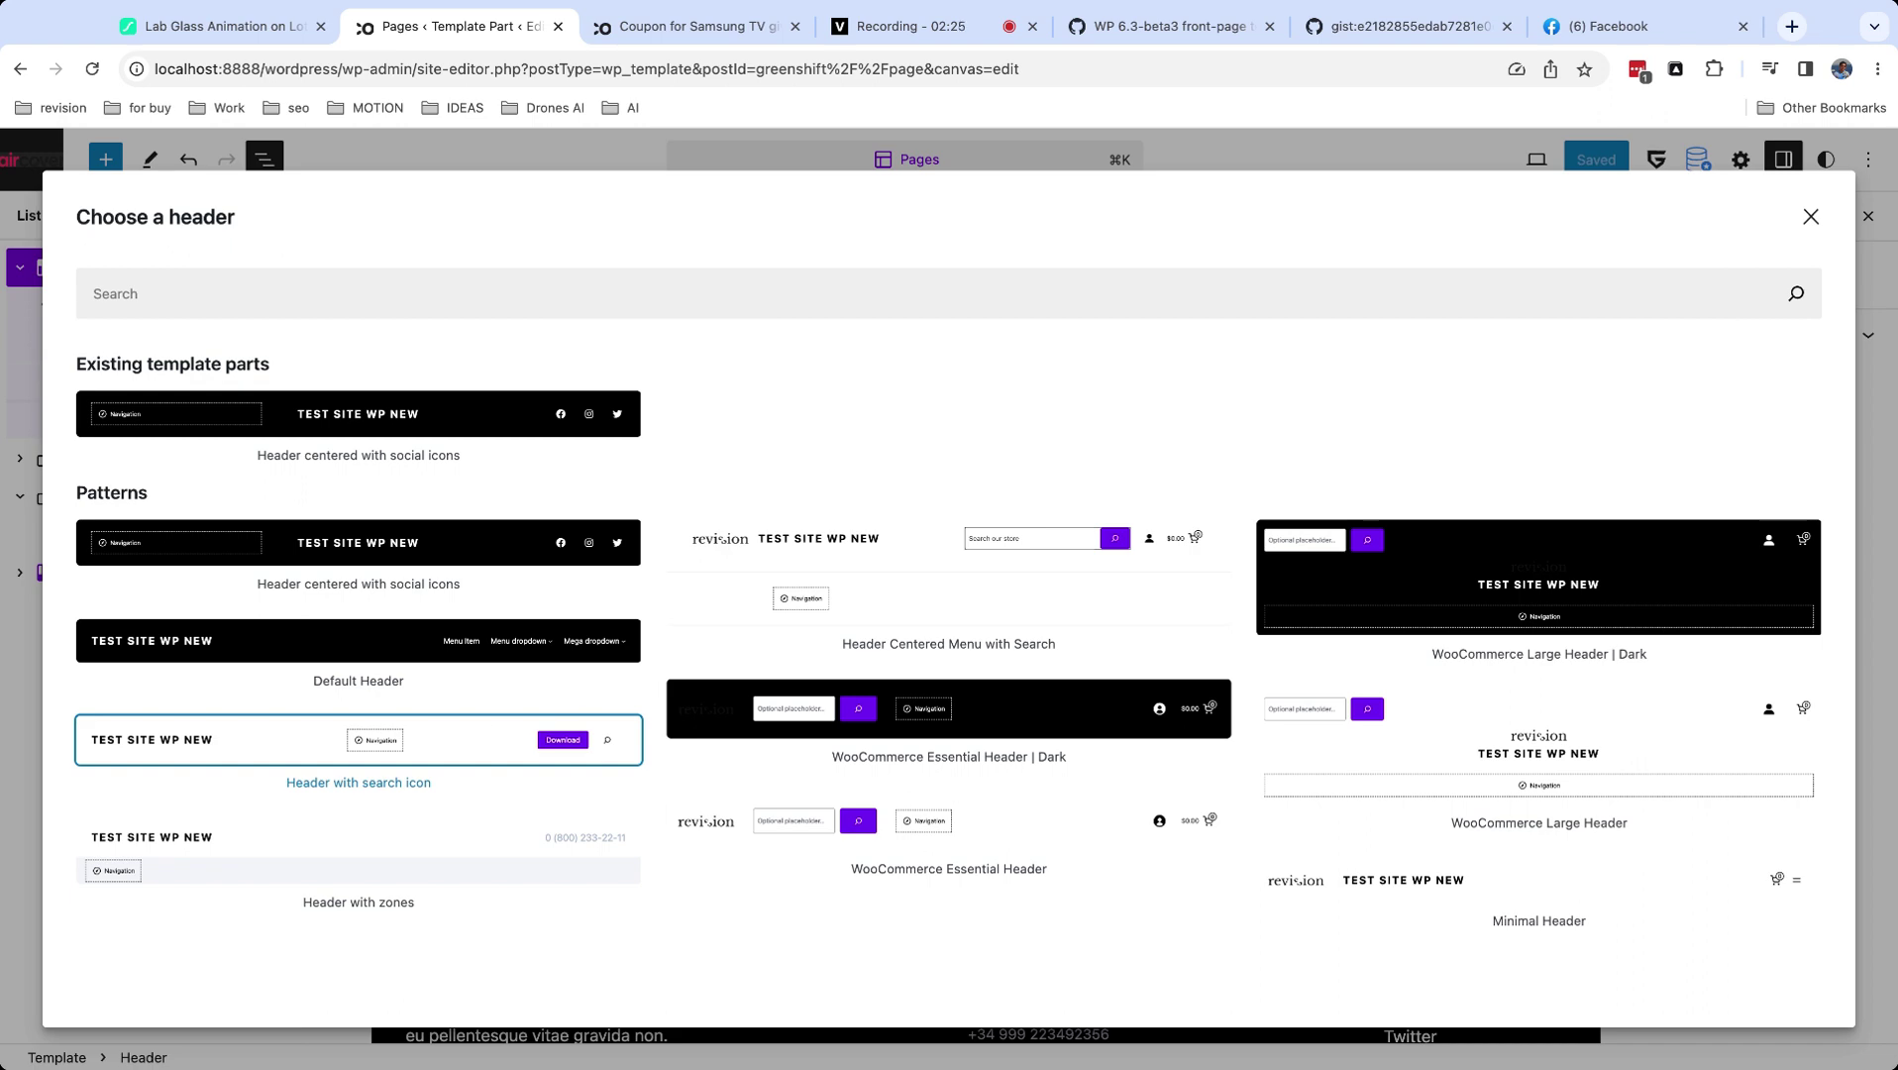
left_click(359, 739)
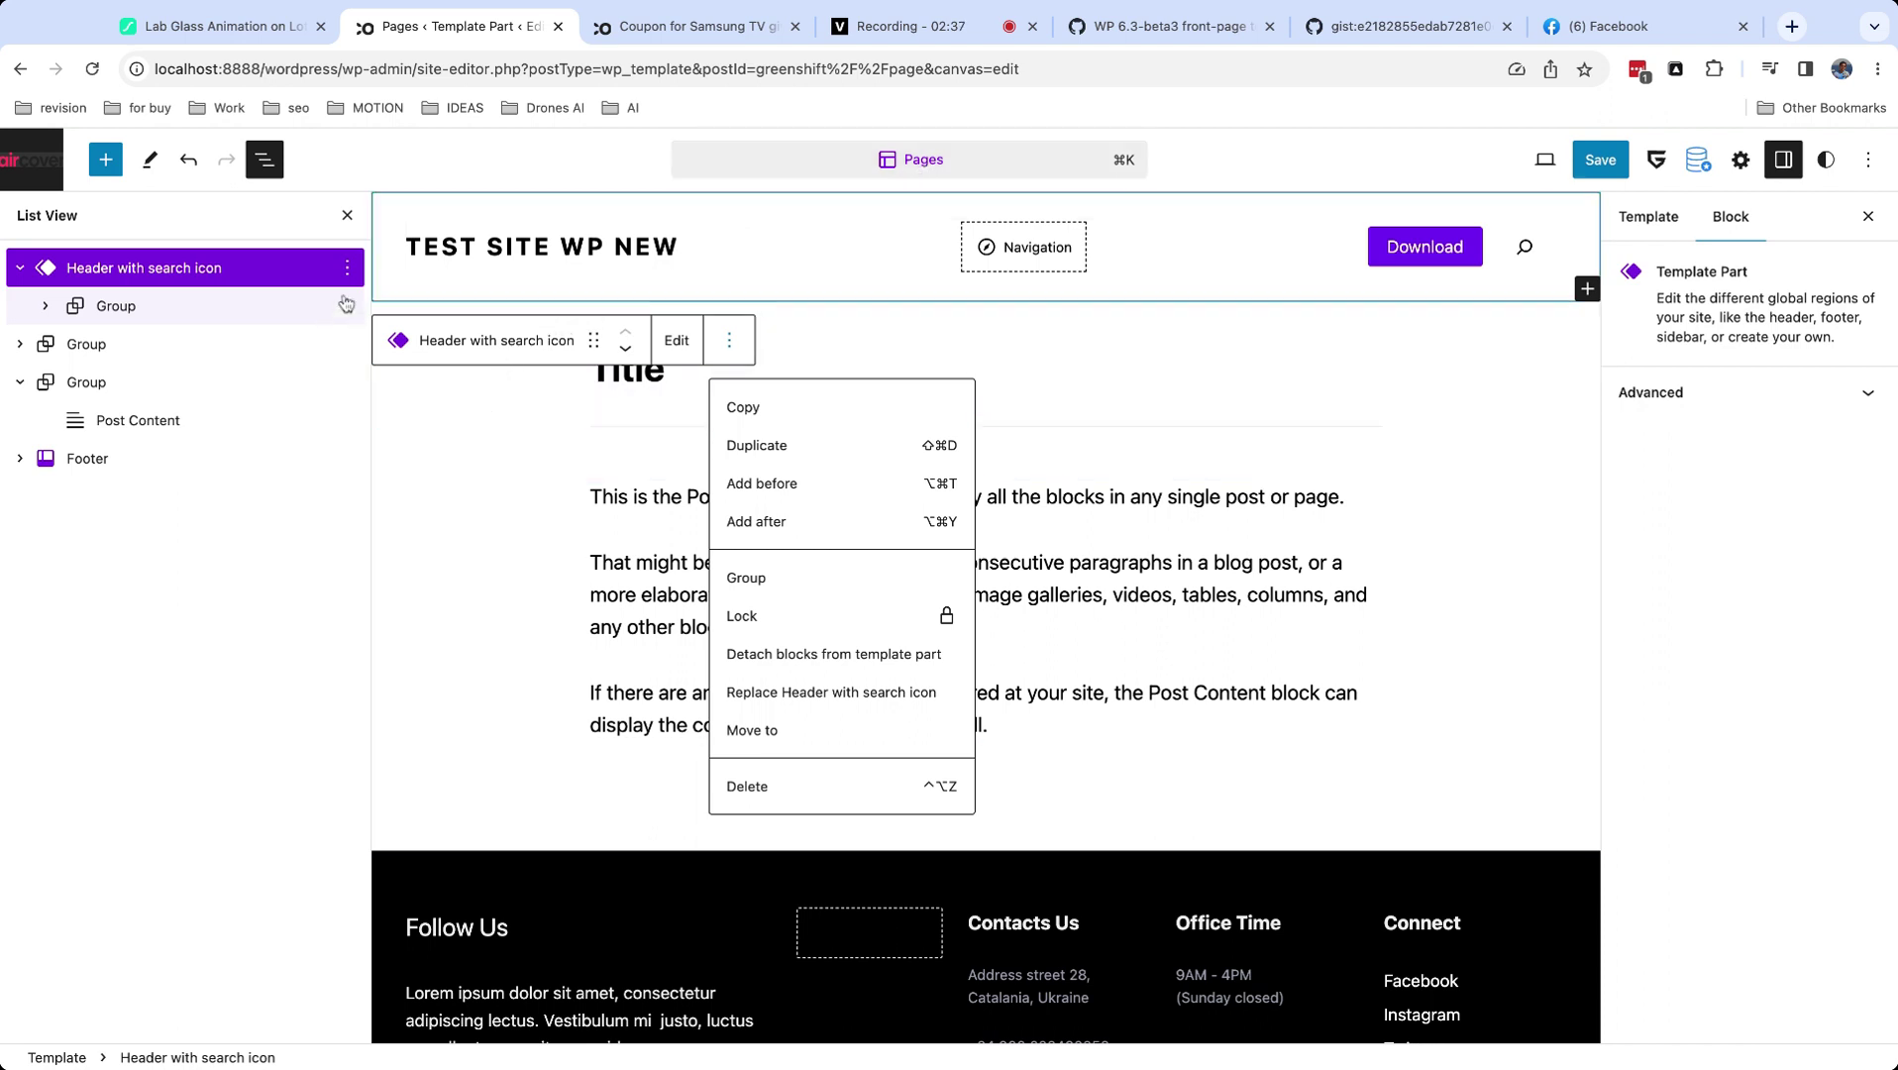
left_click(347, 273)
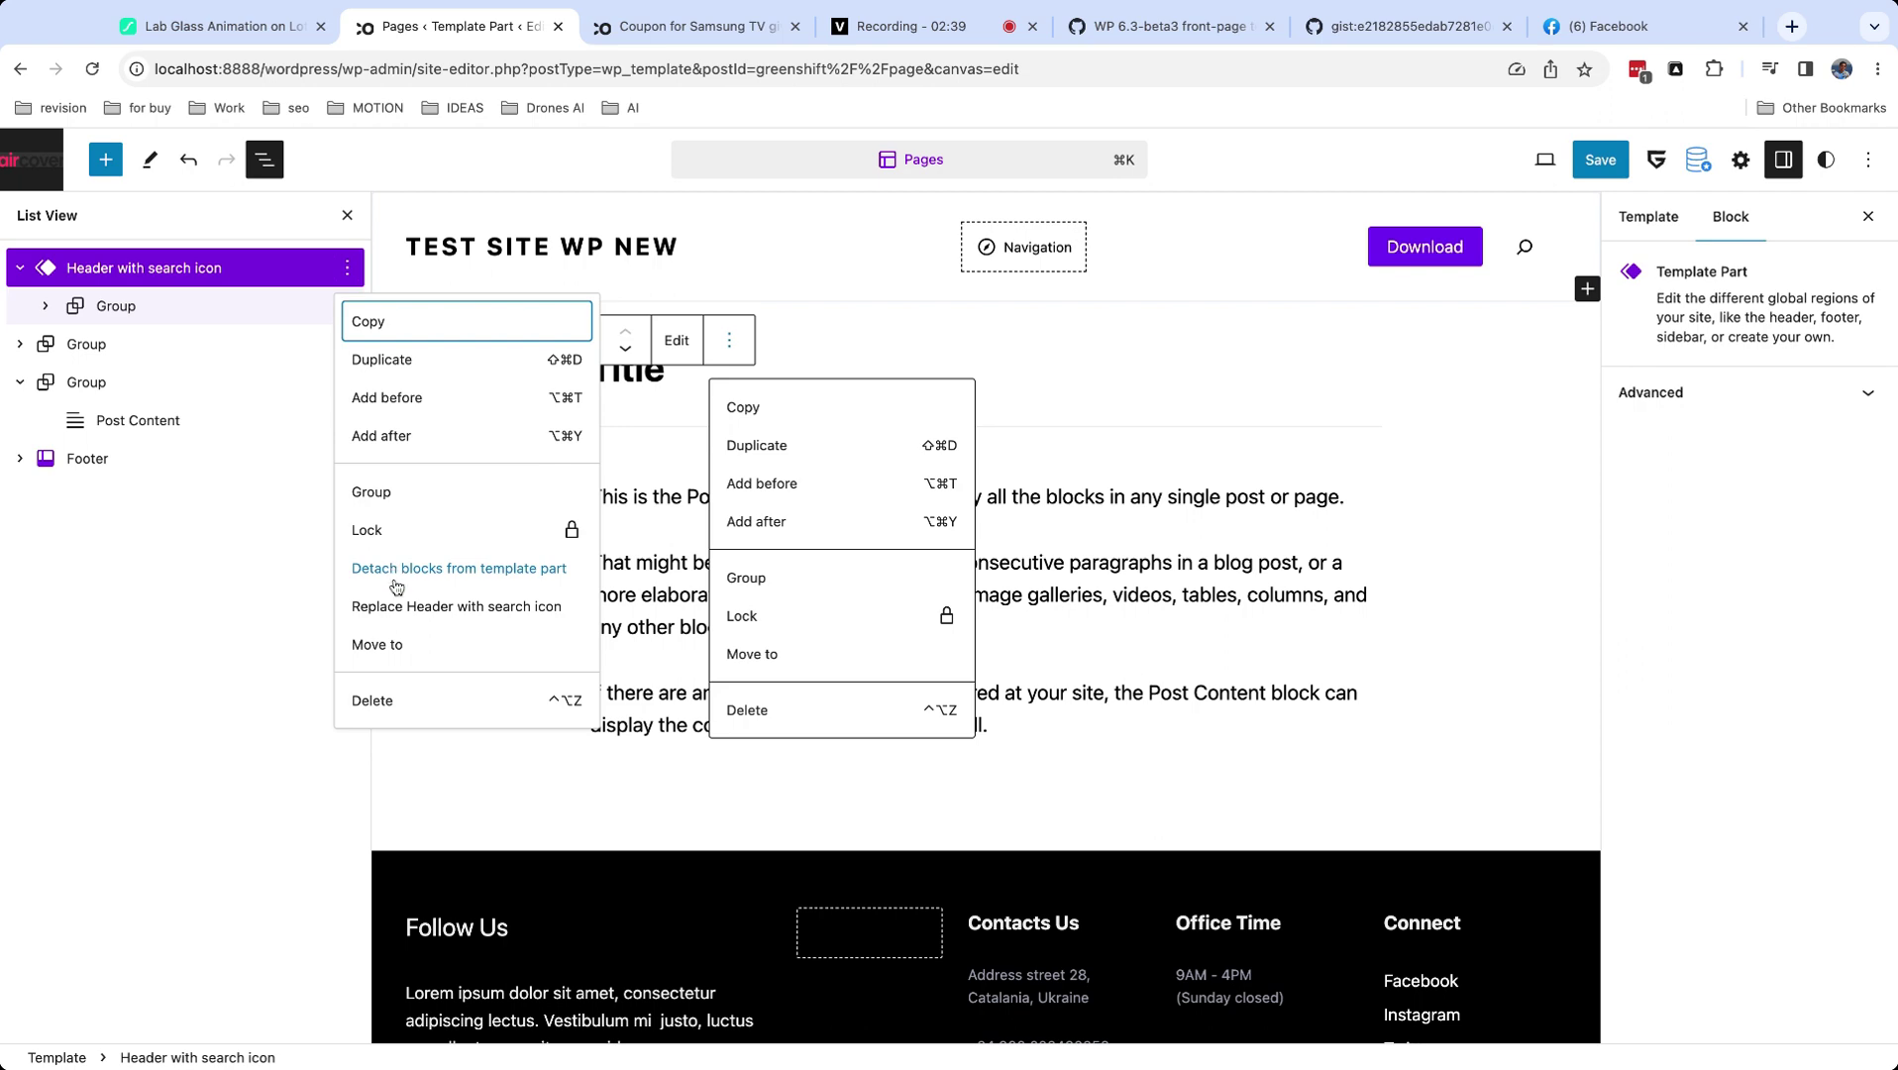
left_click(401, 606)
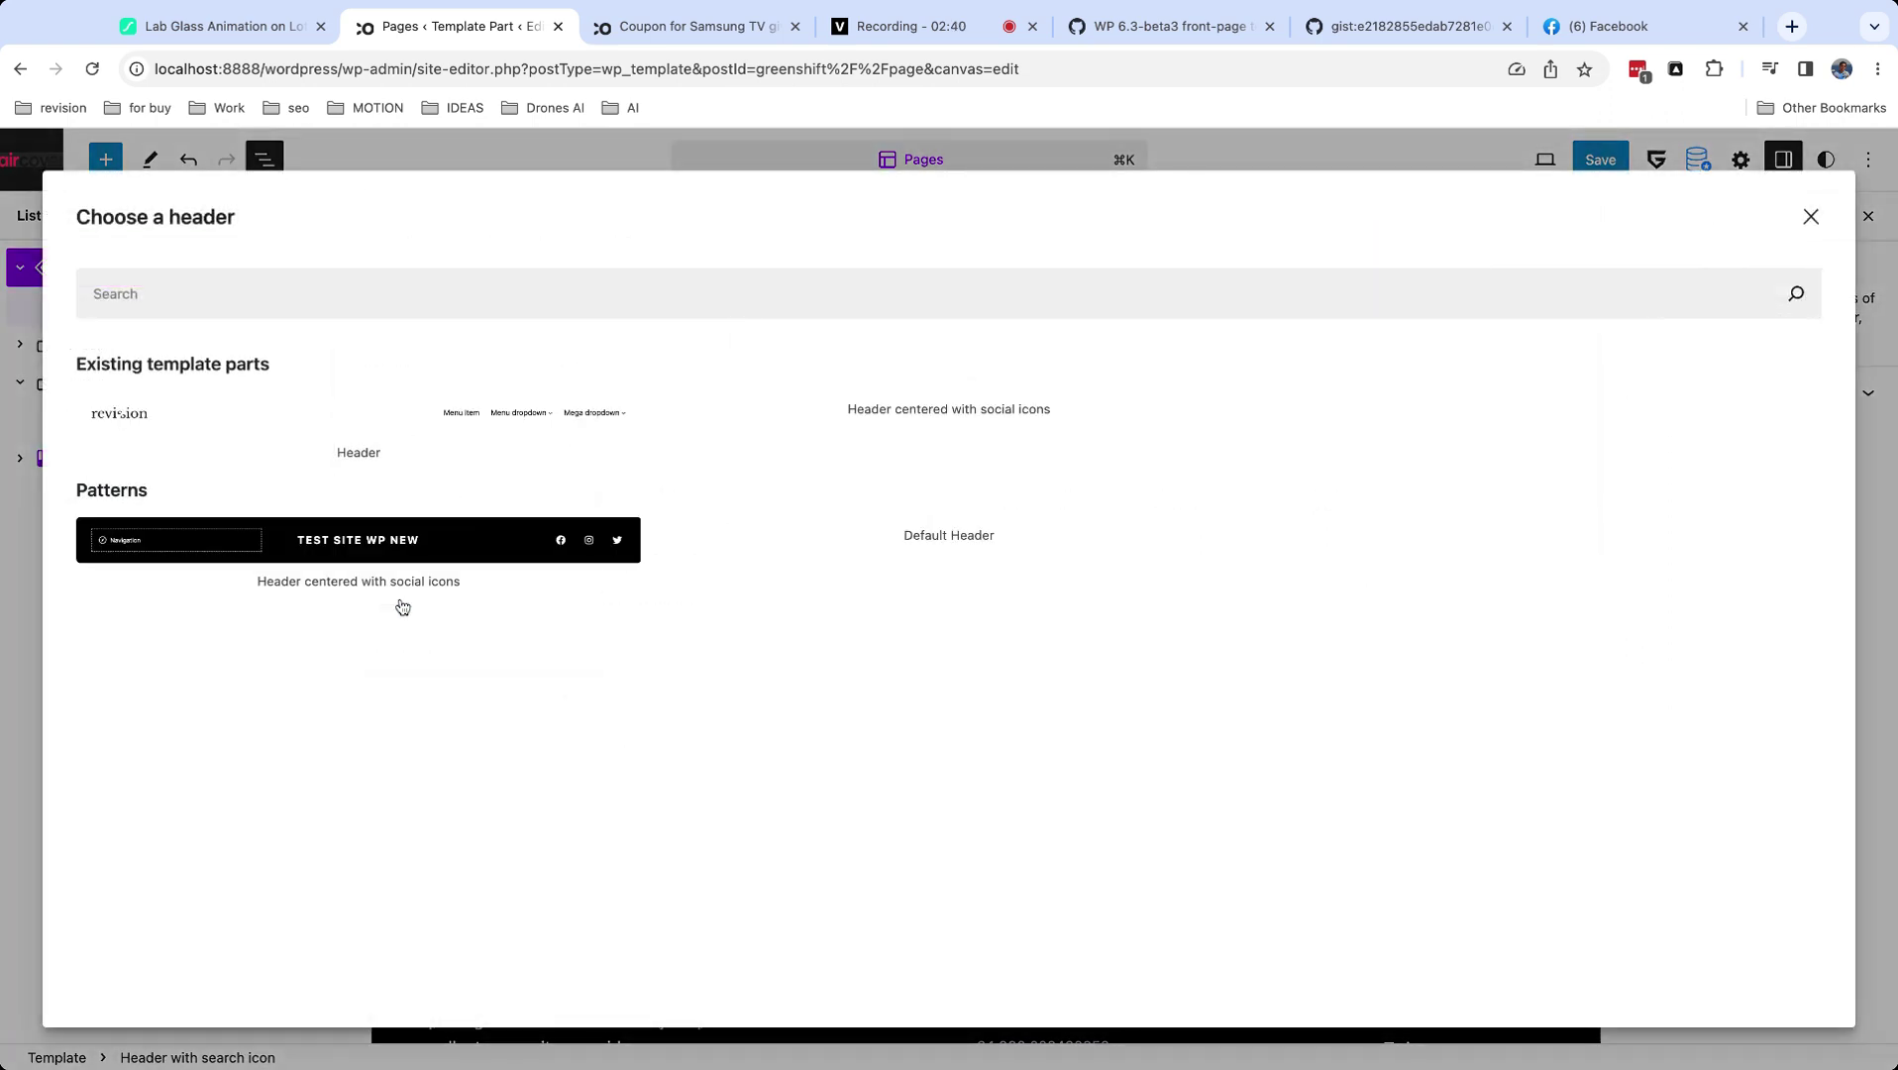
left_click(238, 412)
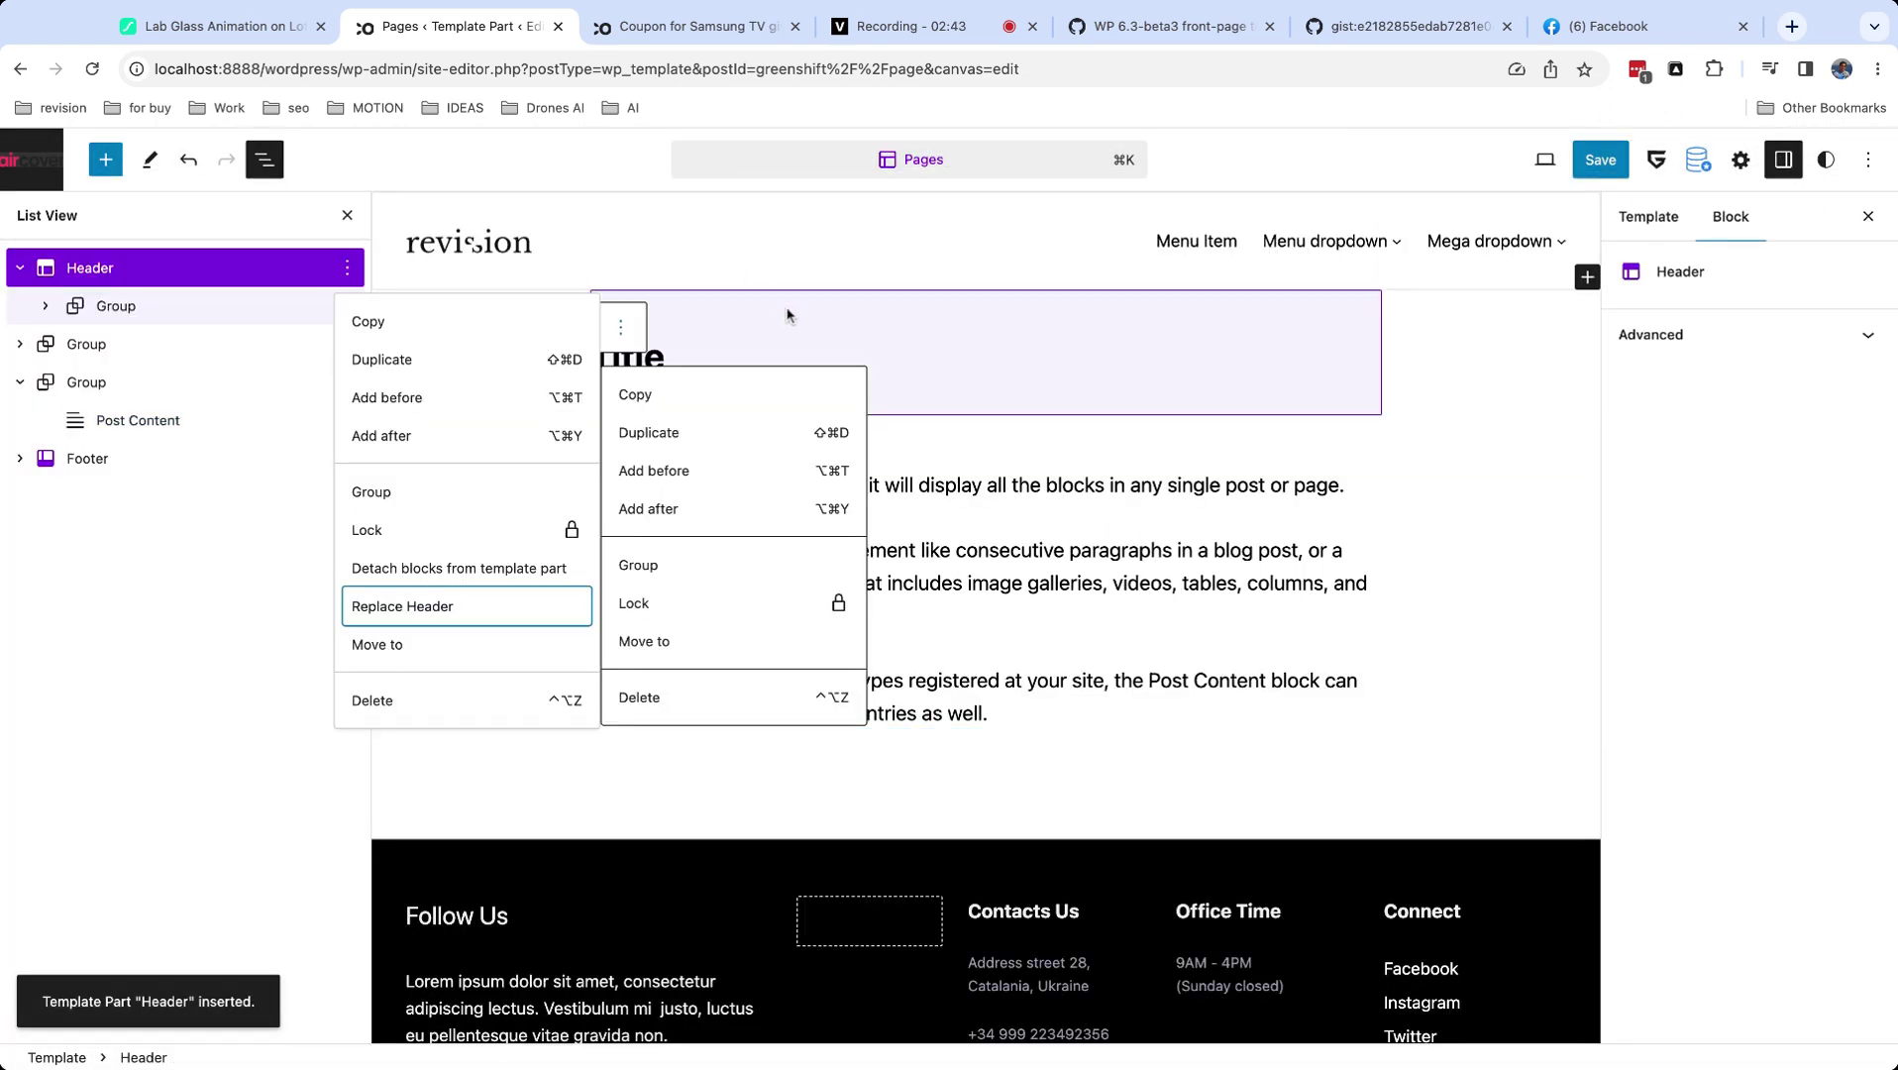
Detach the header template part into regular blocks and close List View.
left_click(946, 487)
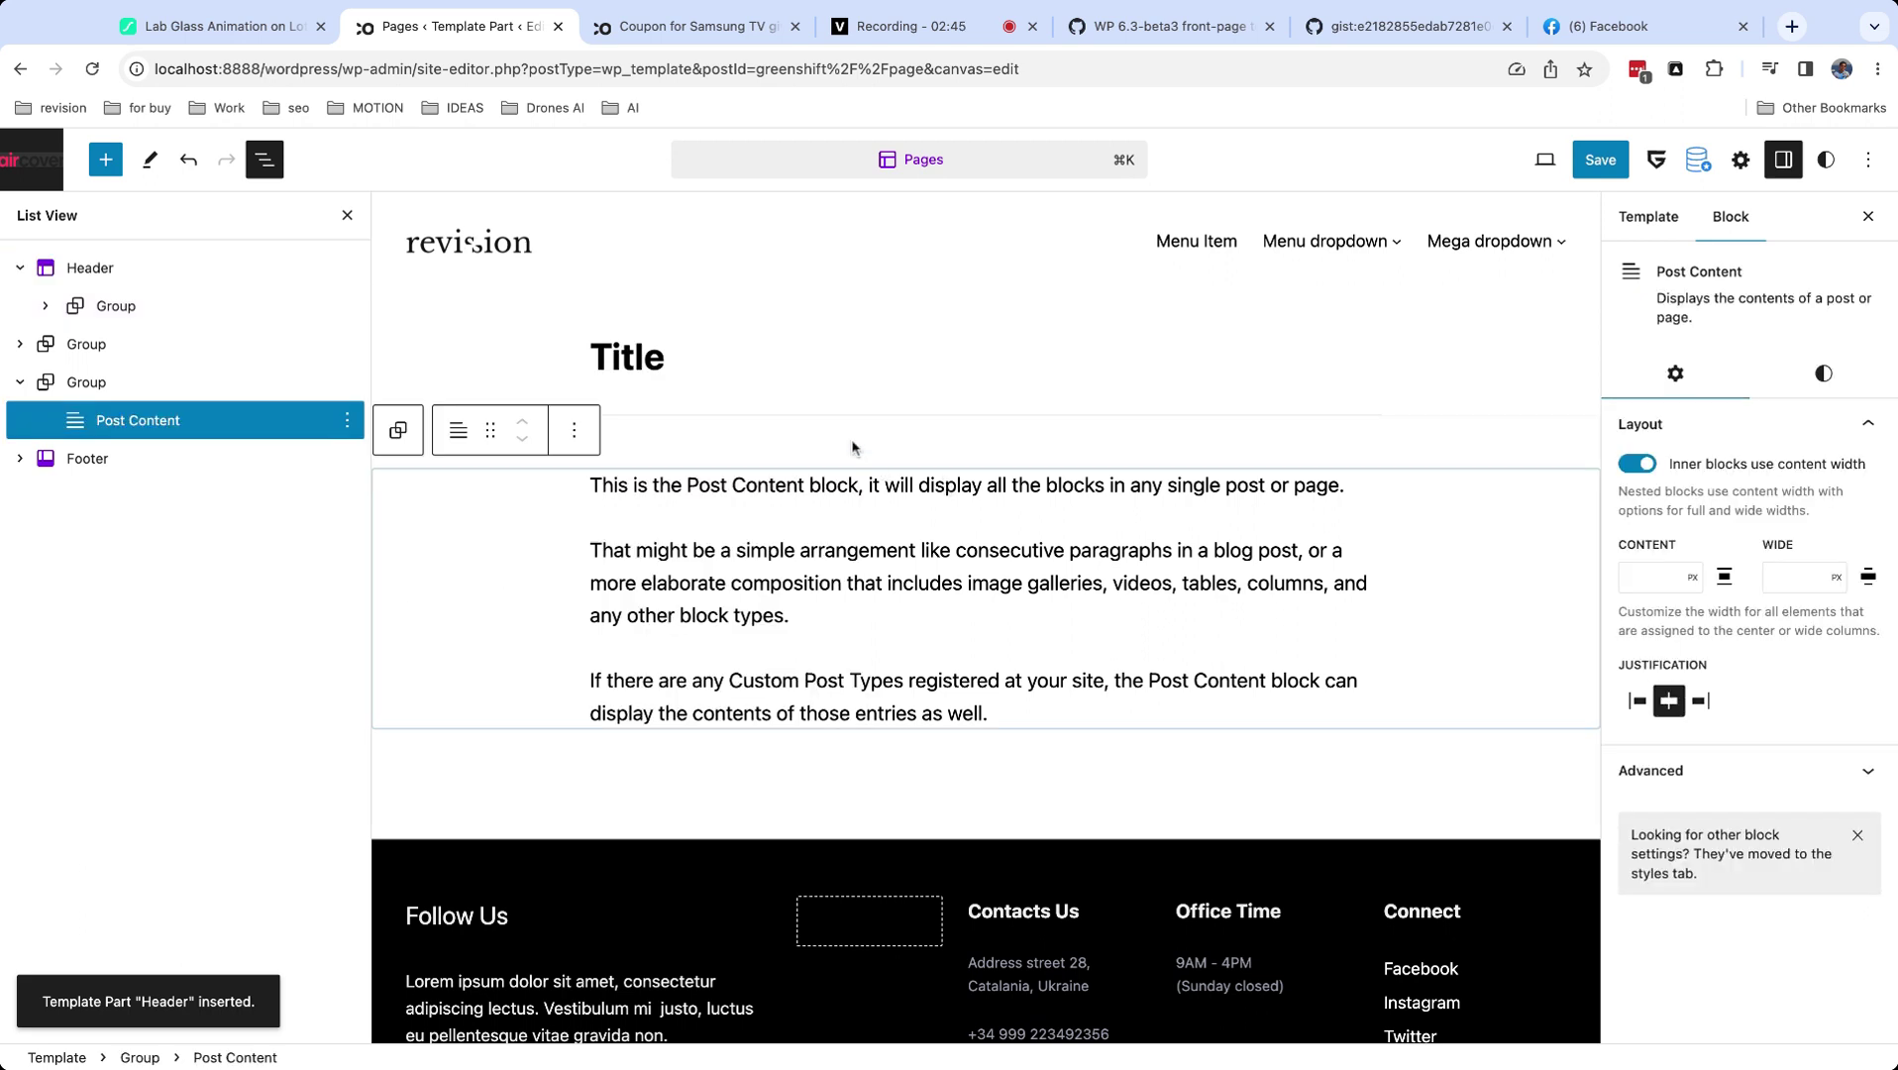
left_click(264, 268)
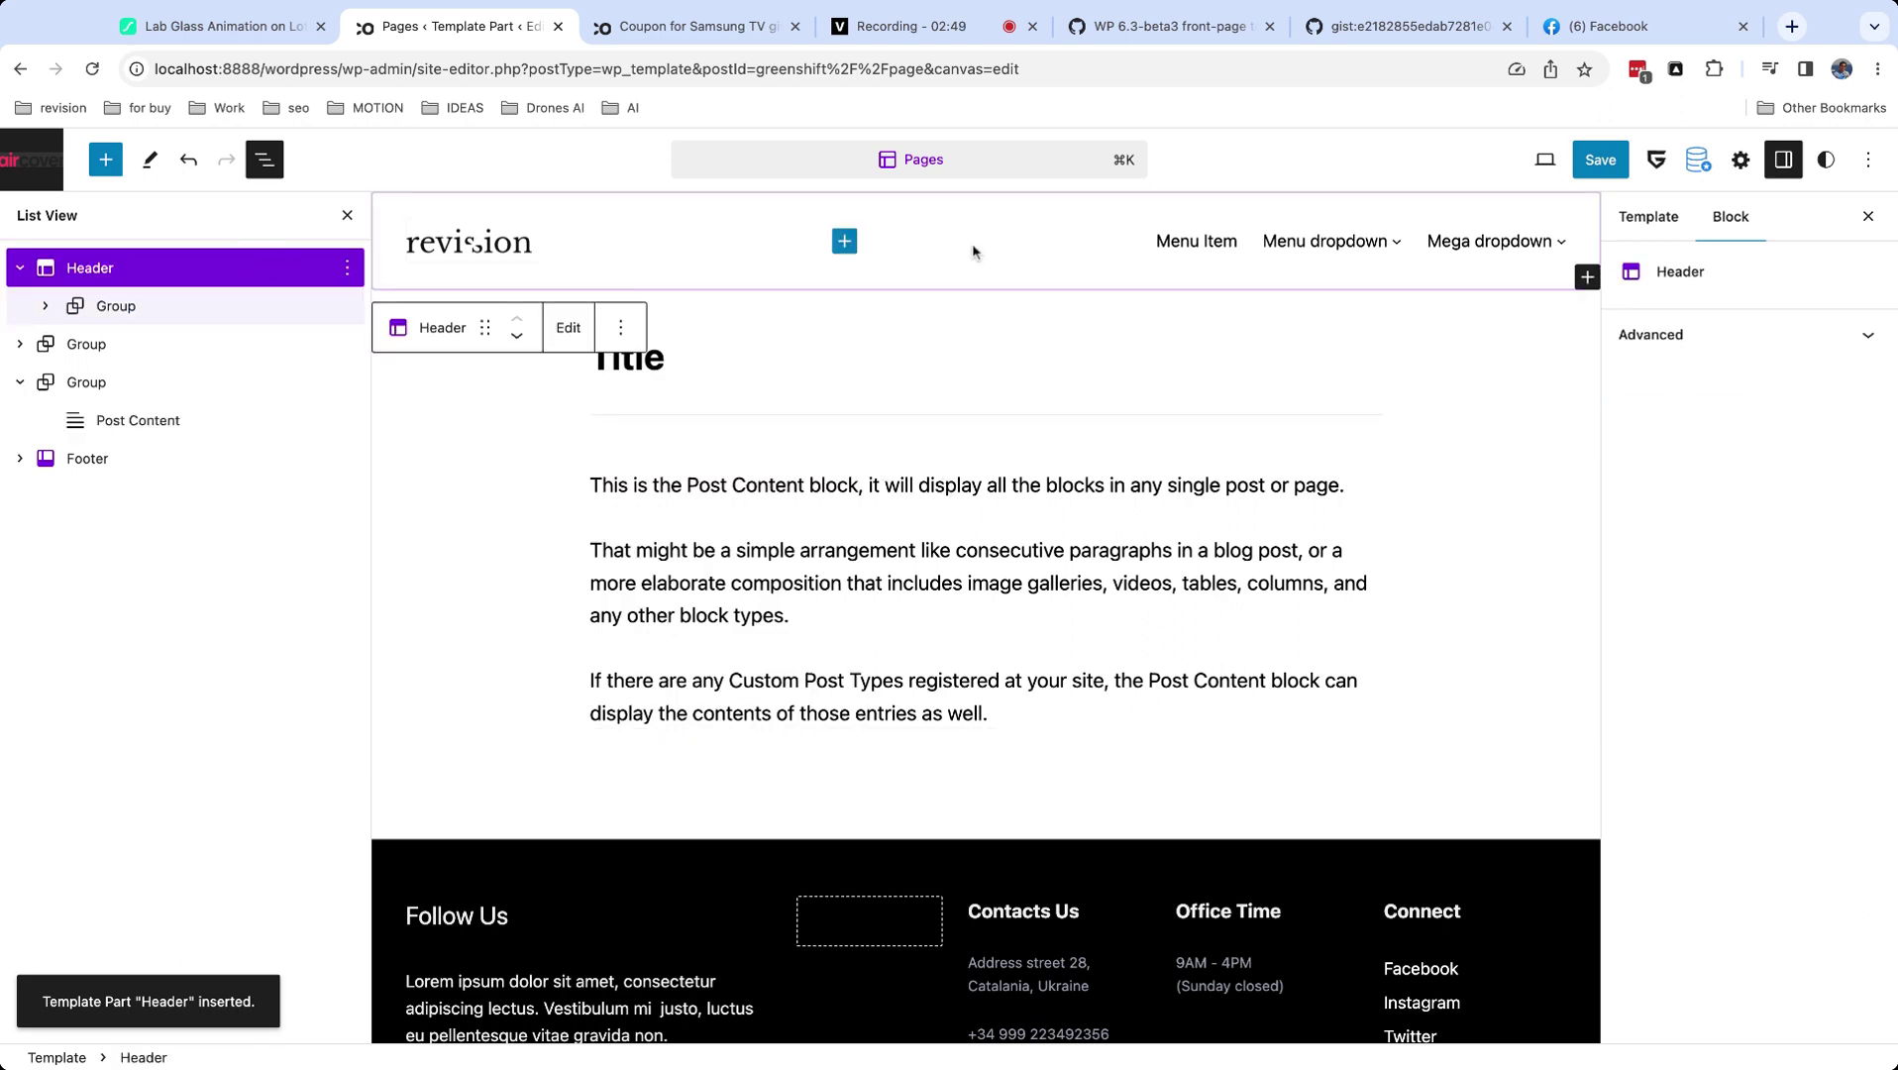
left_click(622, 329)
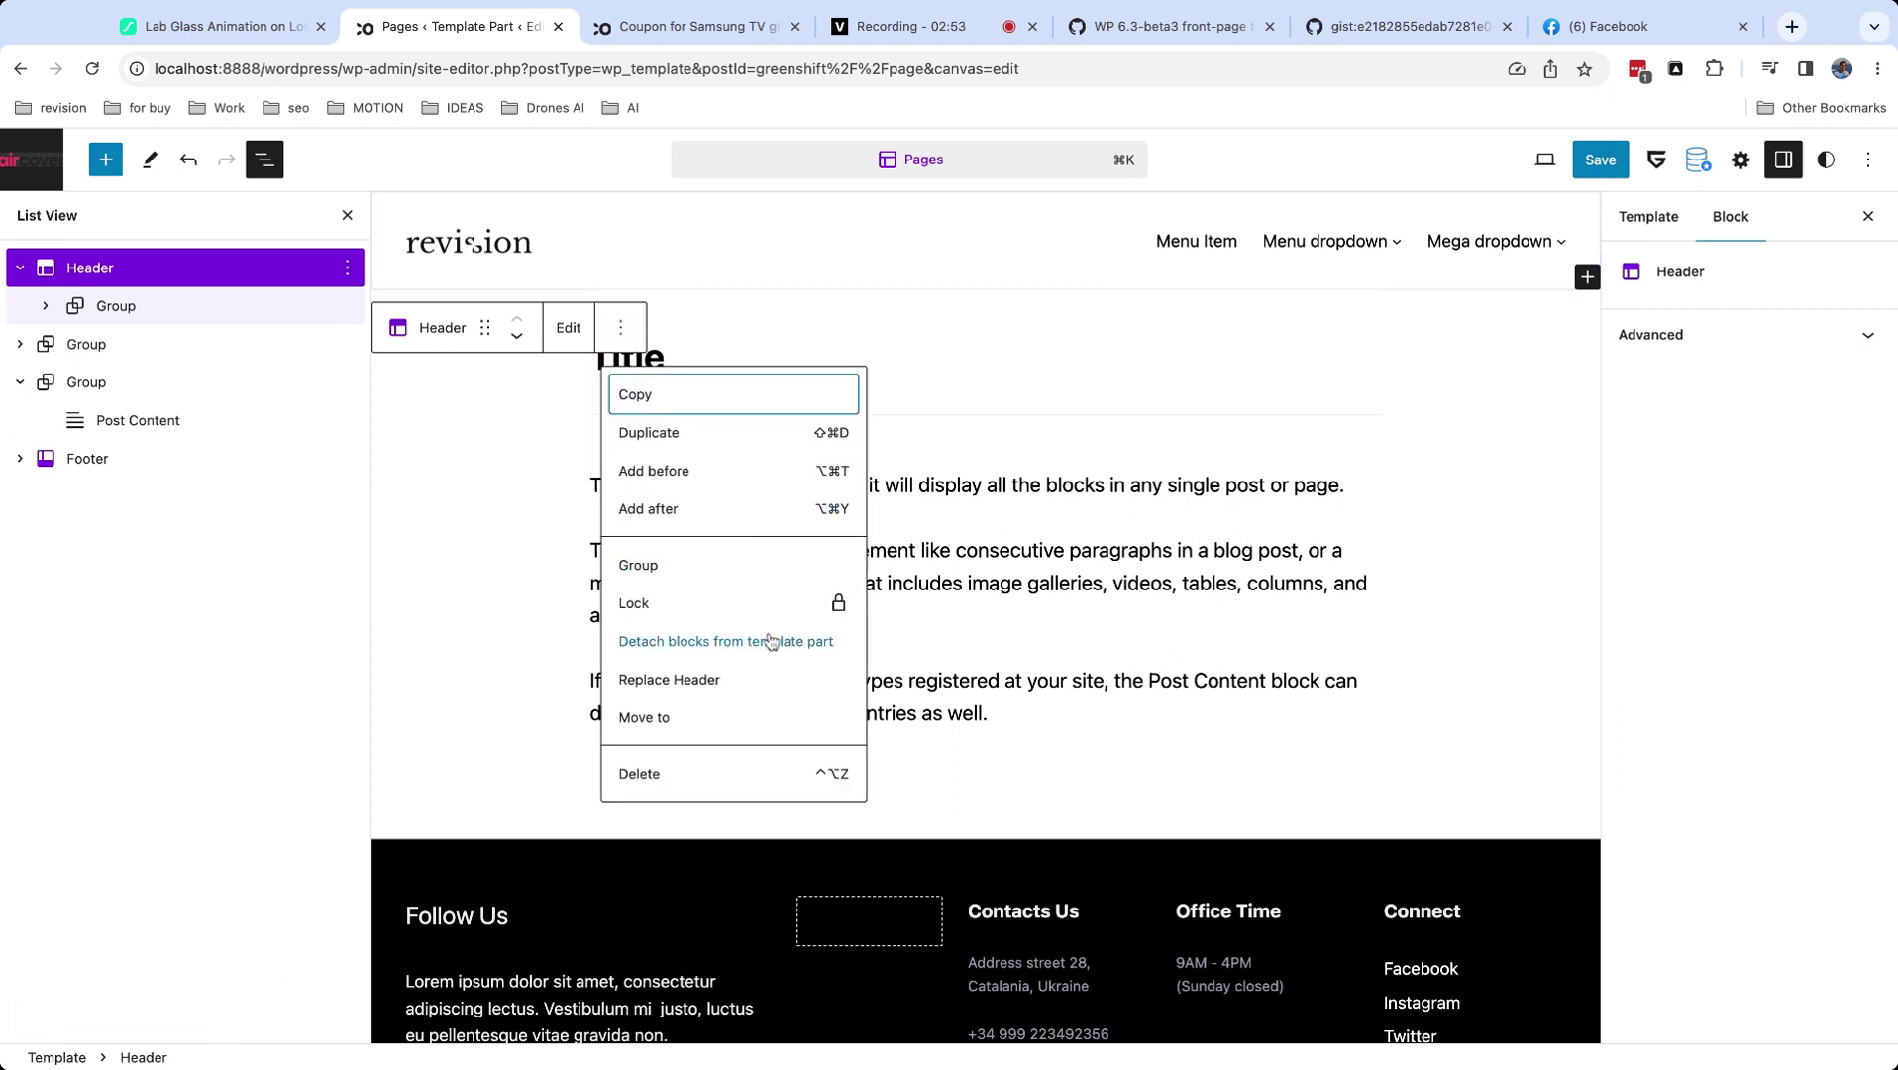
left_click(770, 643)
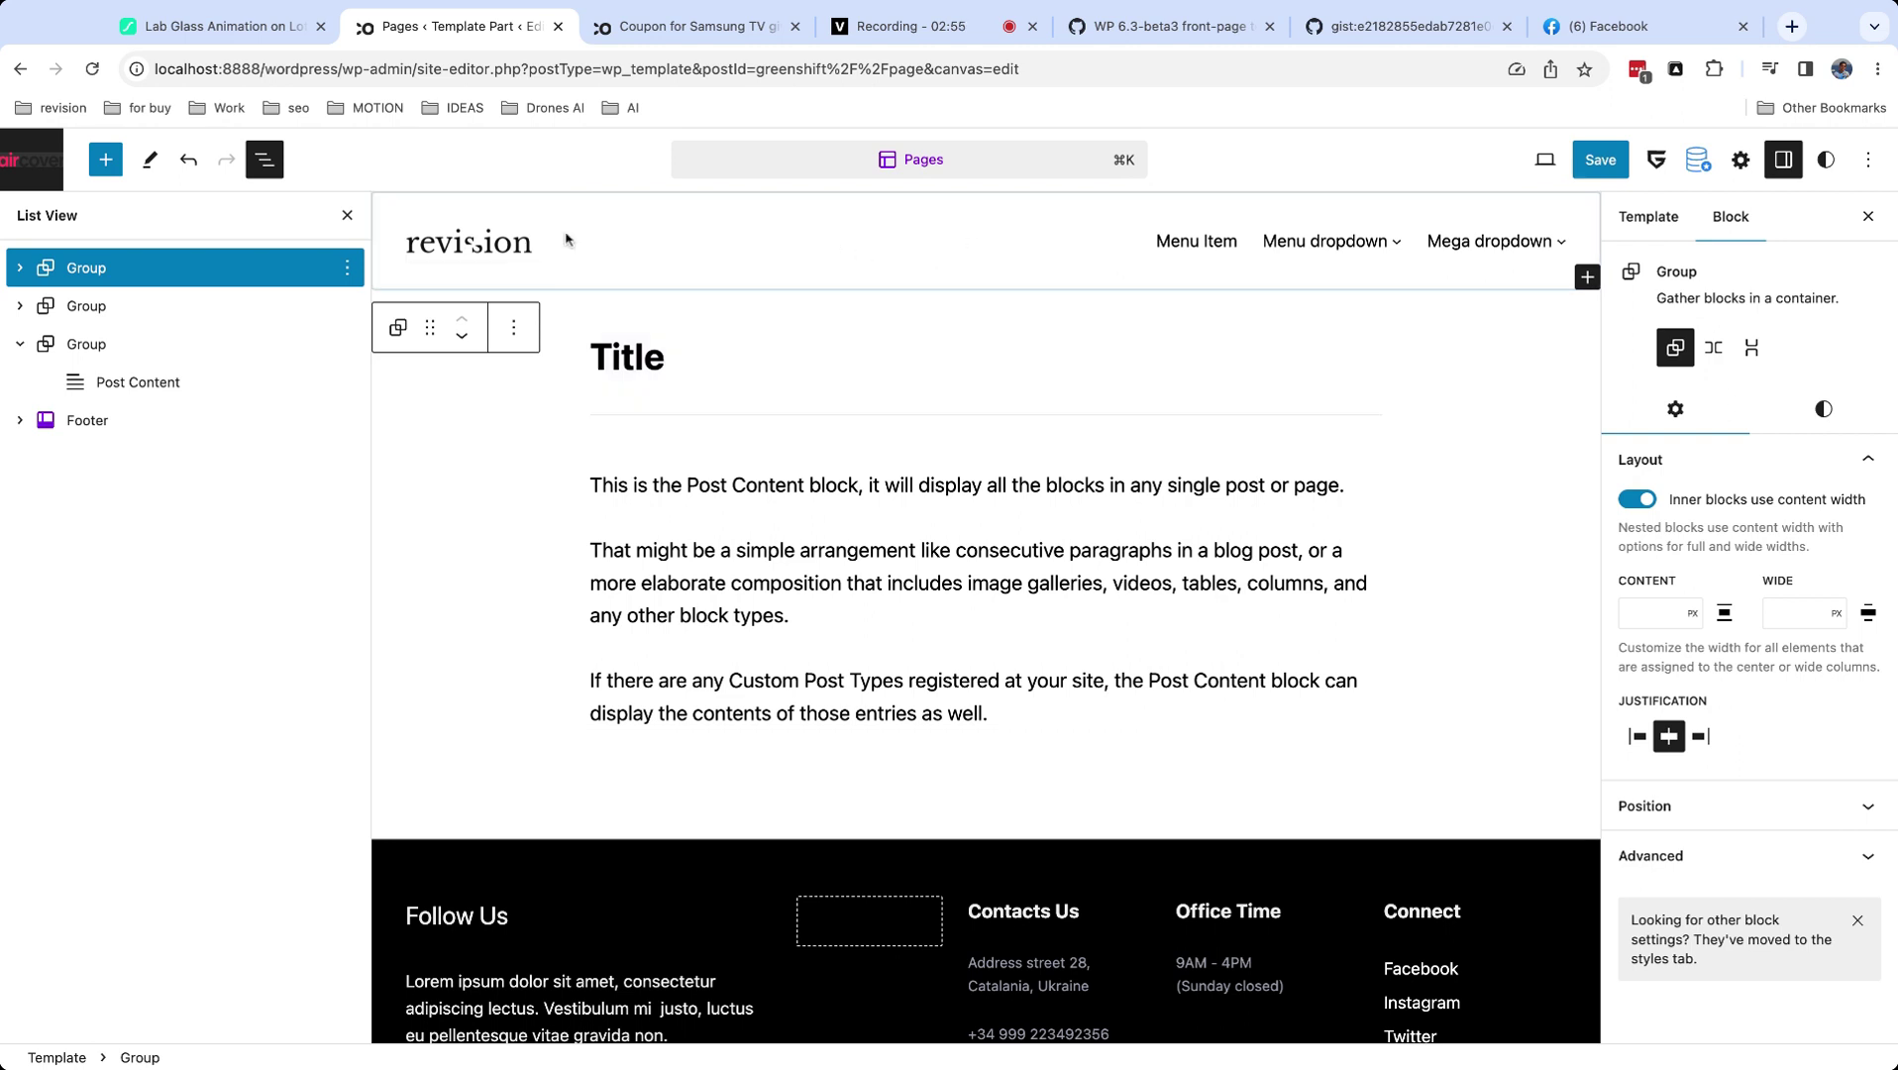
left_click(347, 215)
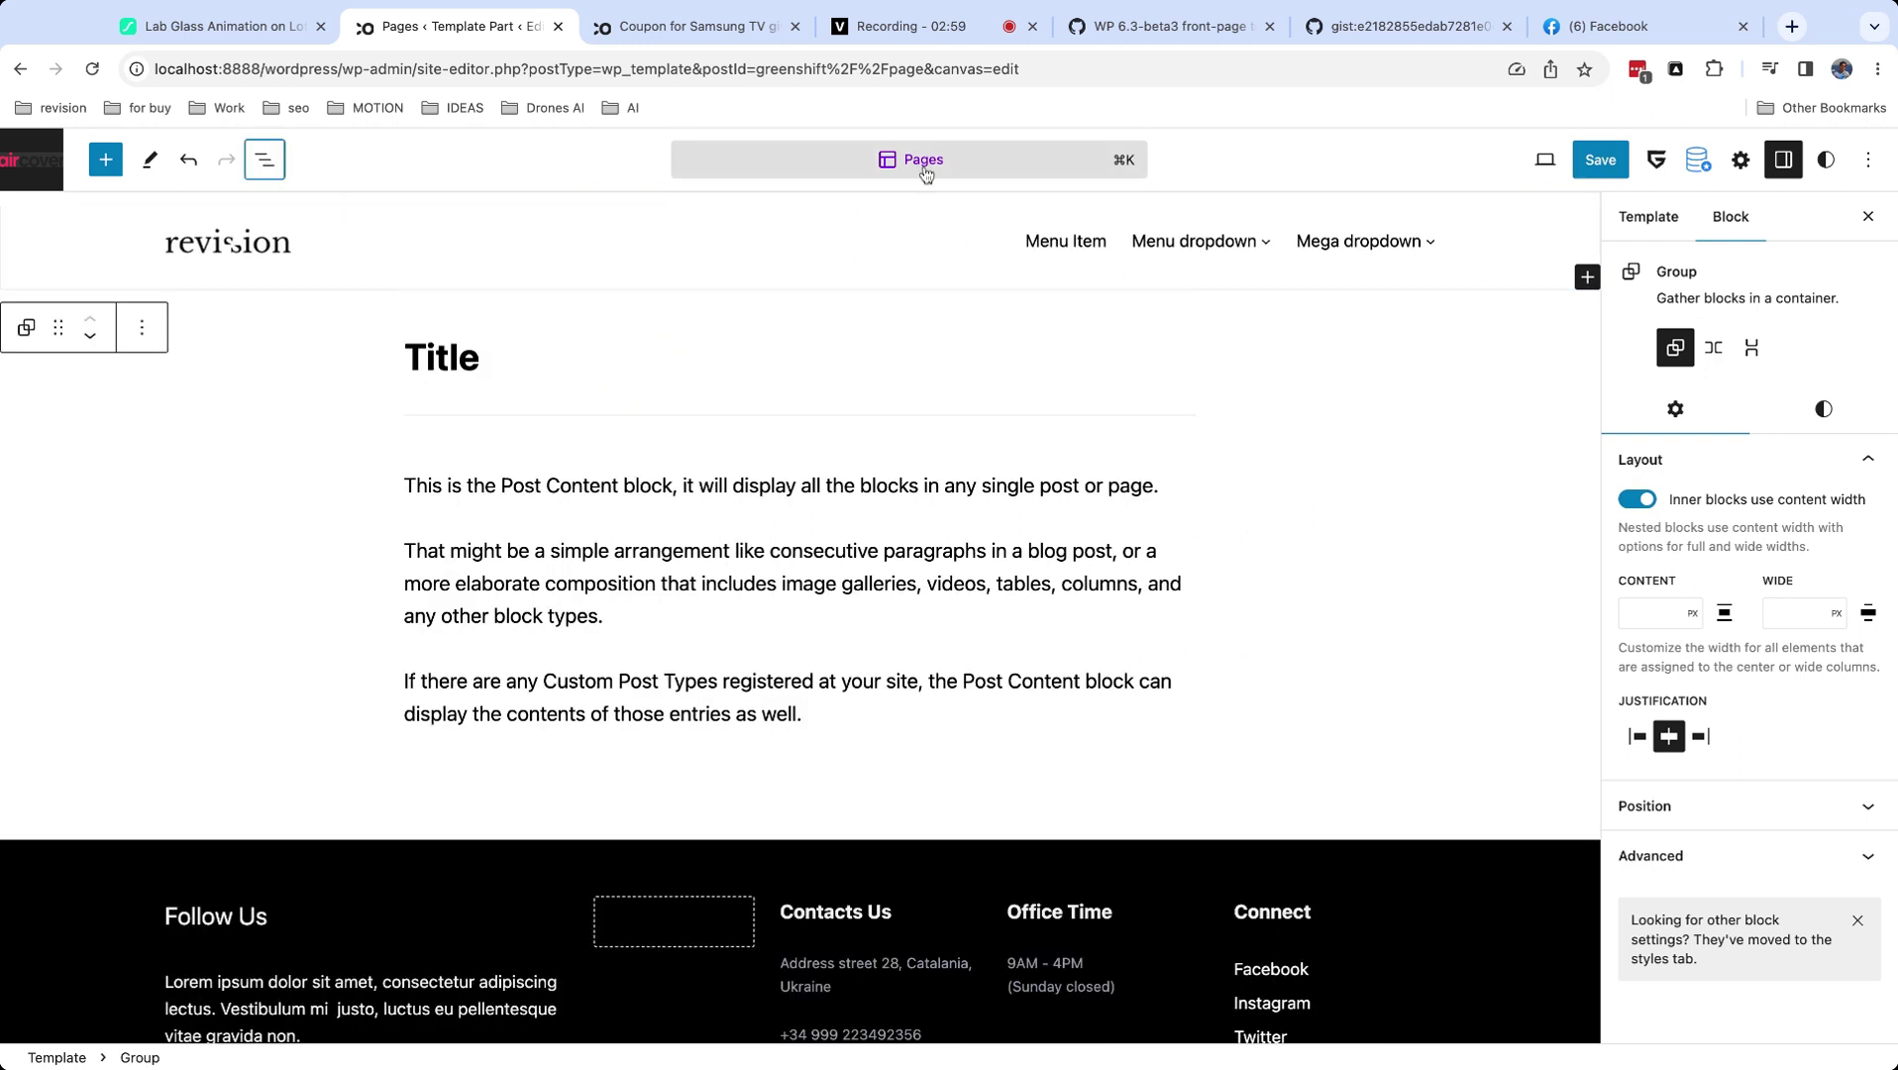
Edit the Menu Item link, then turn on Use as site icon for the Site Logo.
left_click(1051, 242)
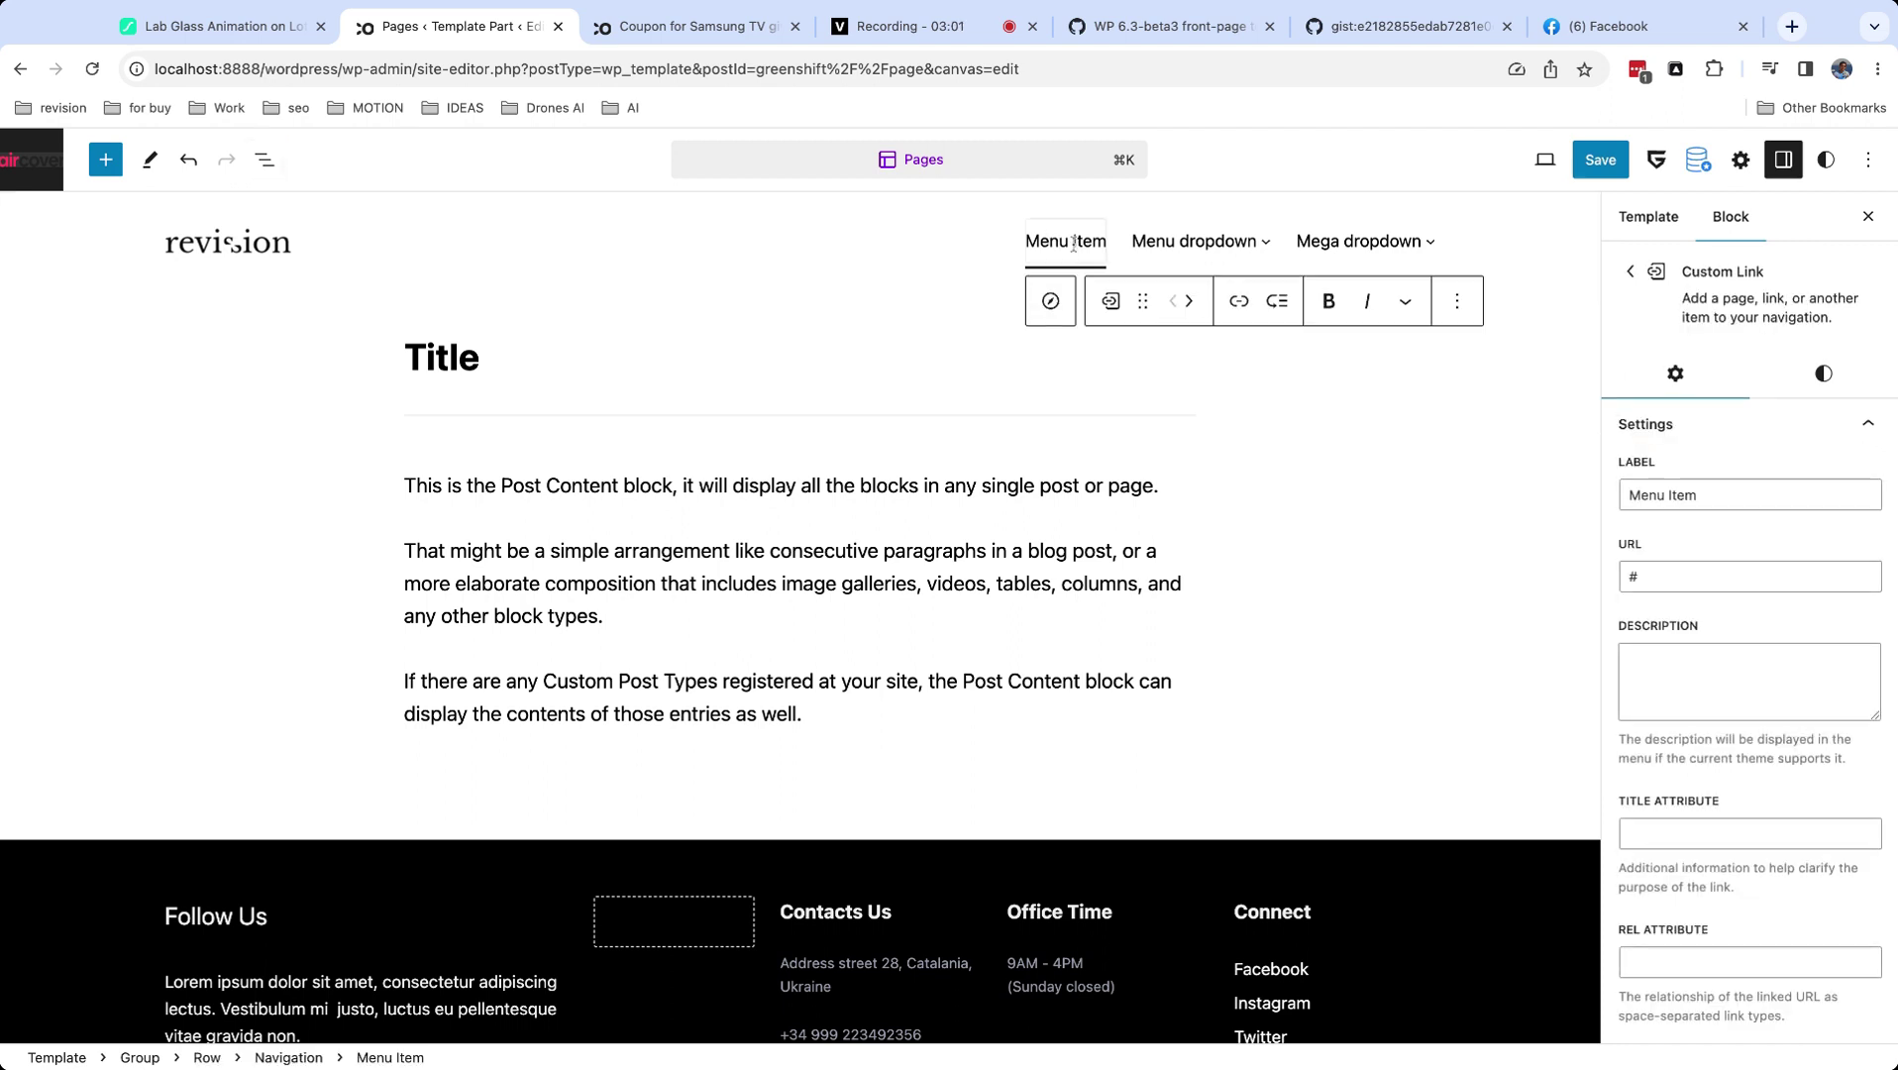
type("s")
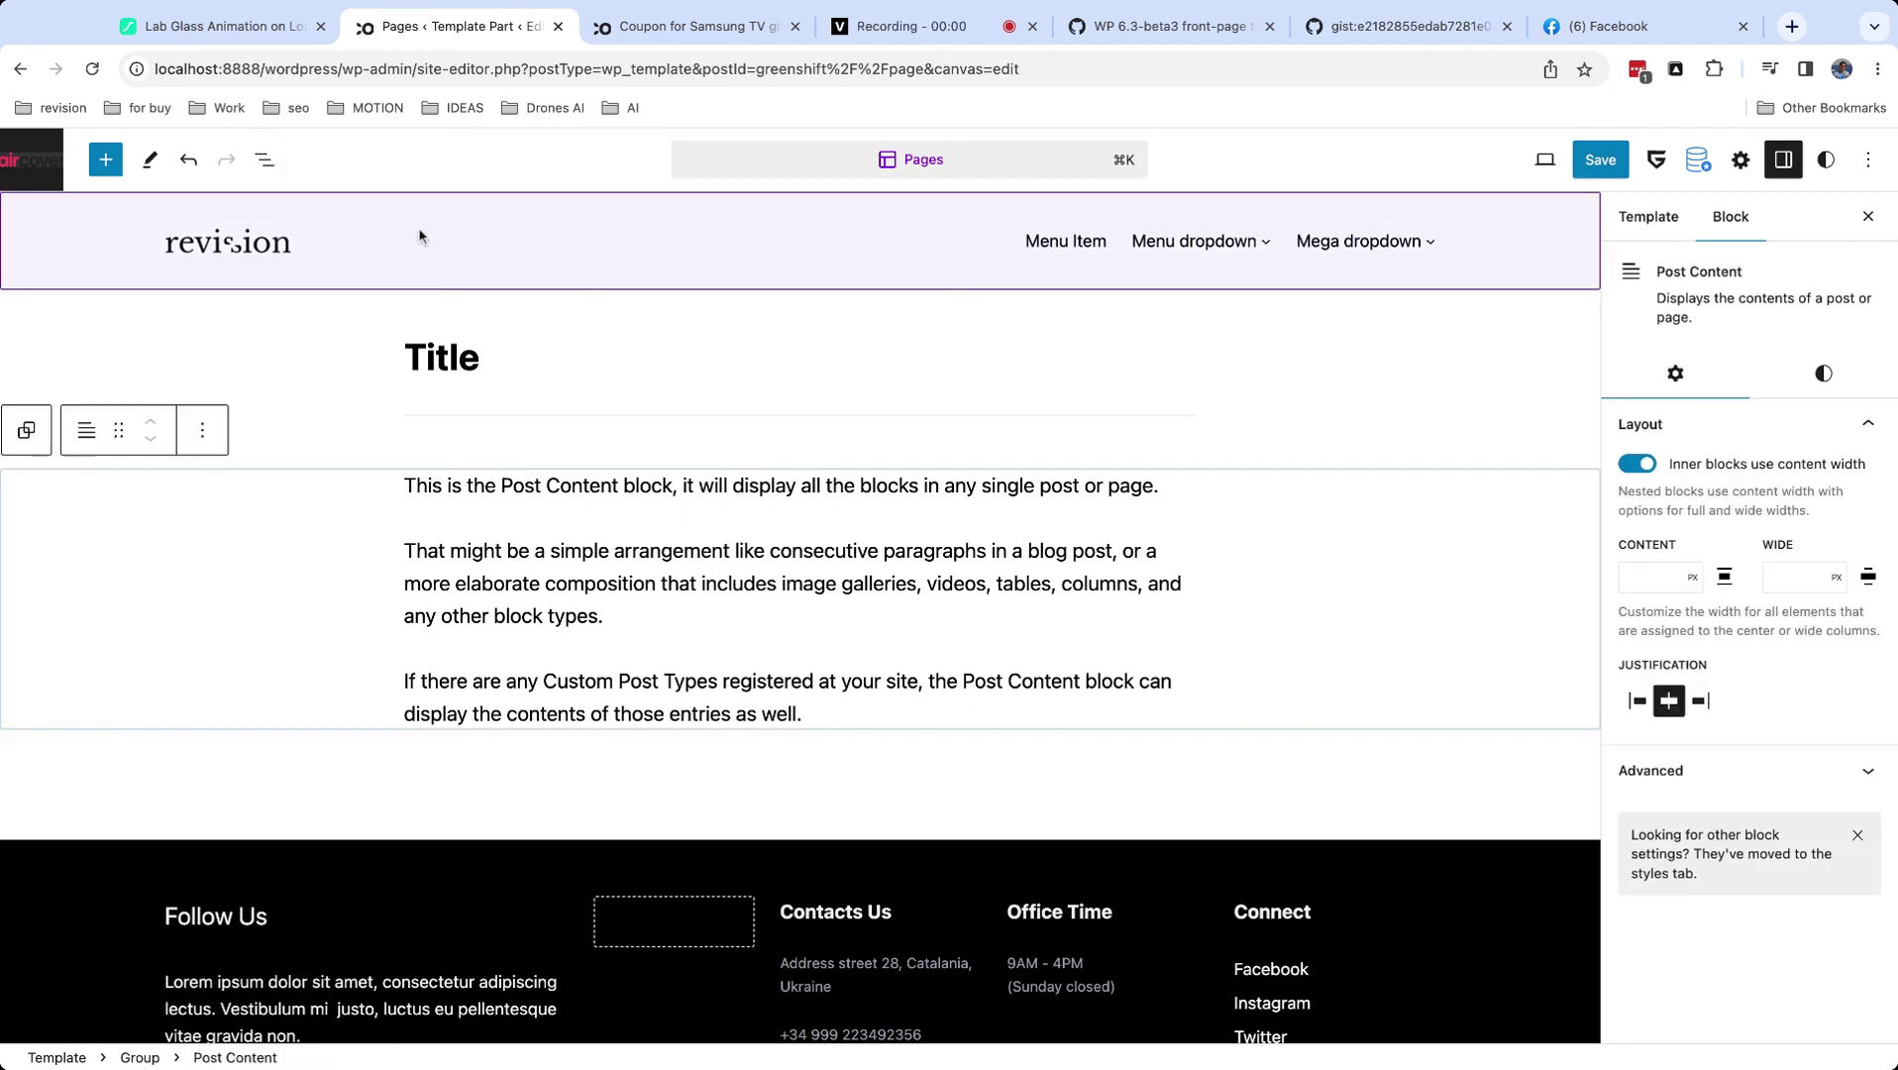
left_click(420, 236)
left_click(261, 249)
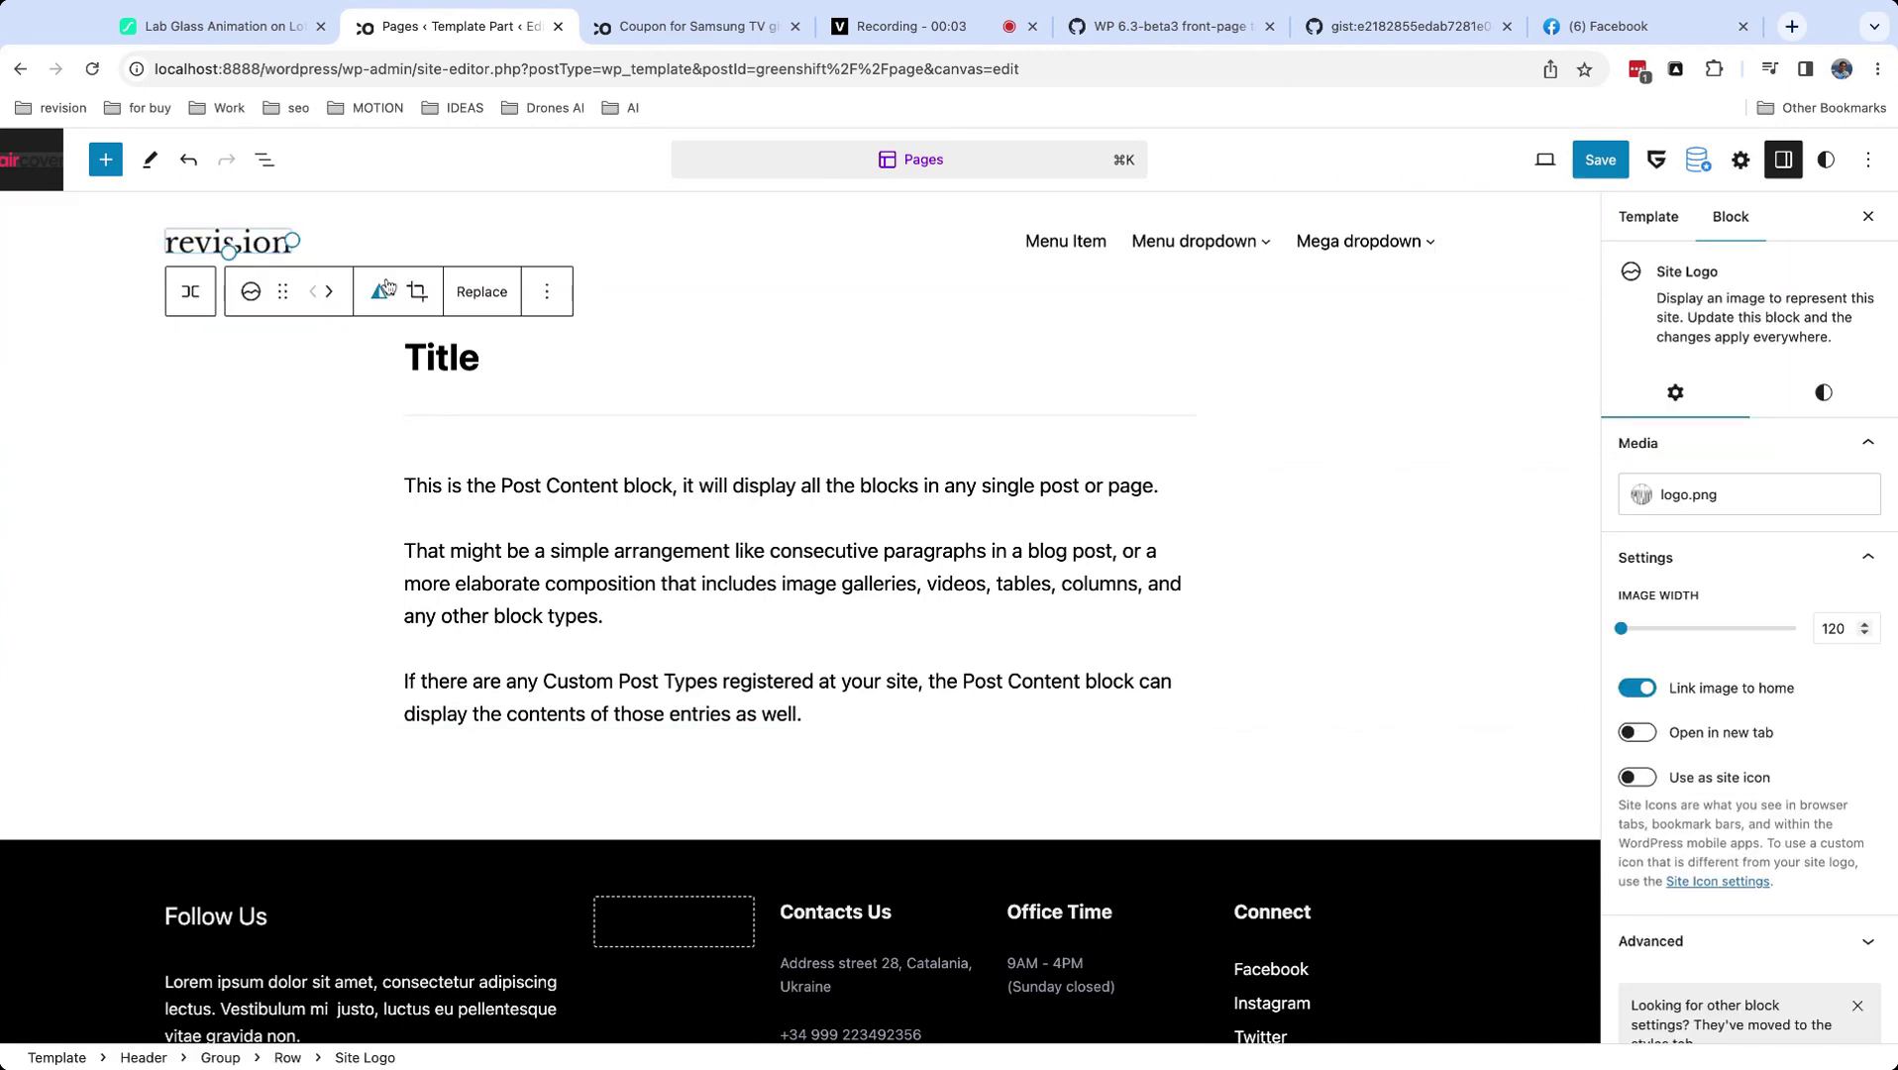
left_click(1652, 783)
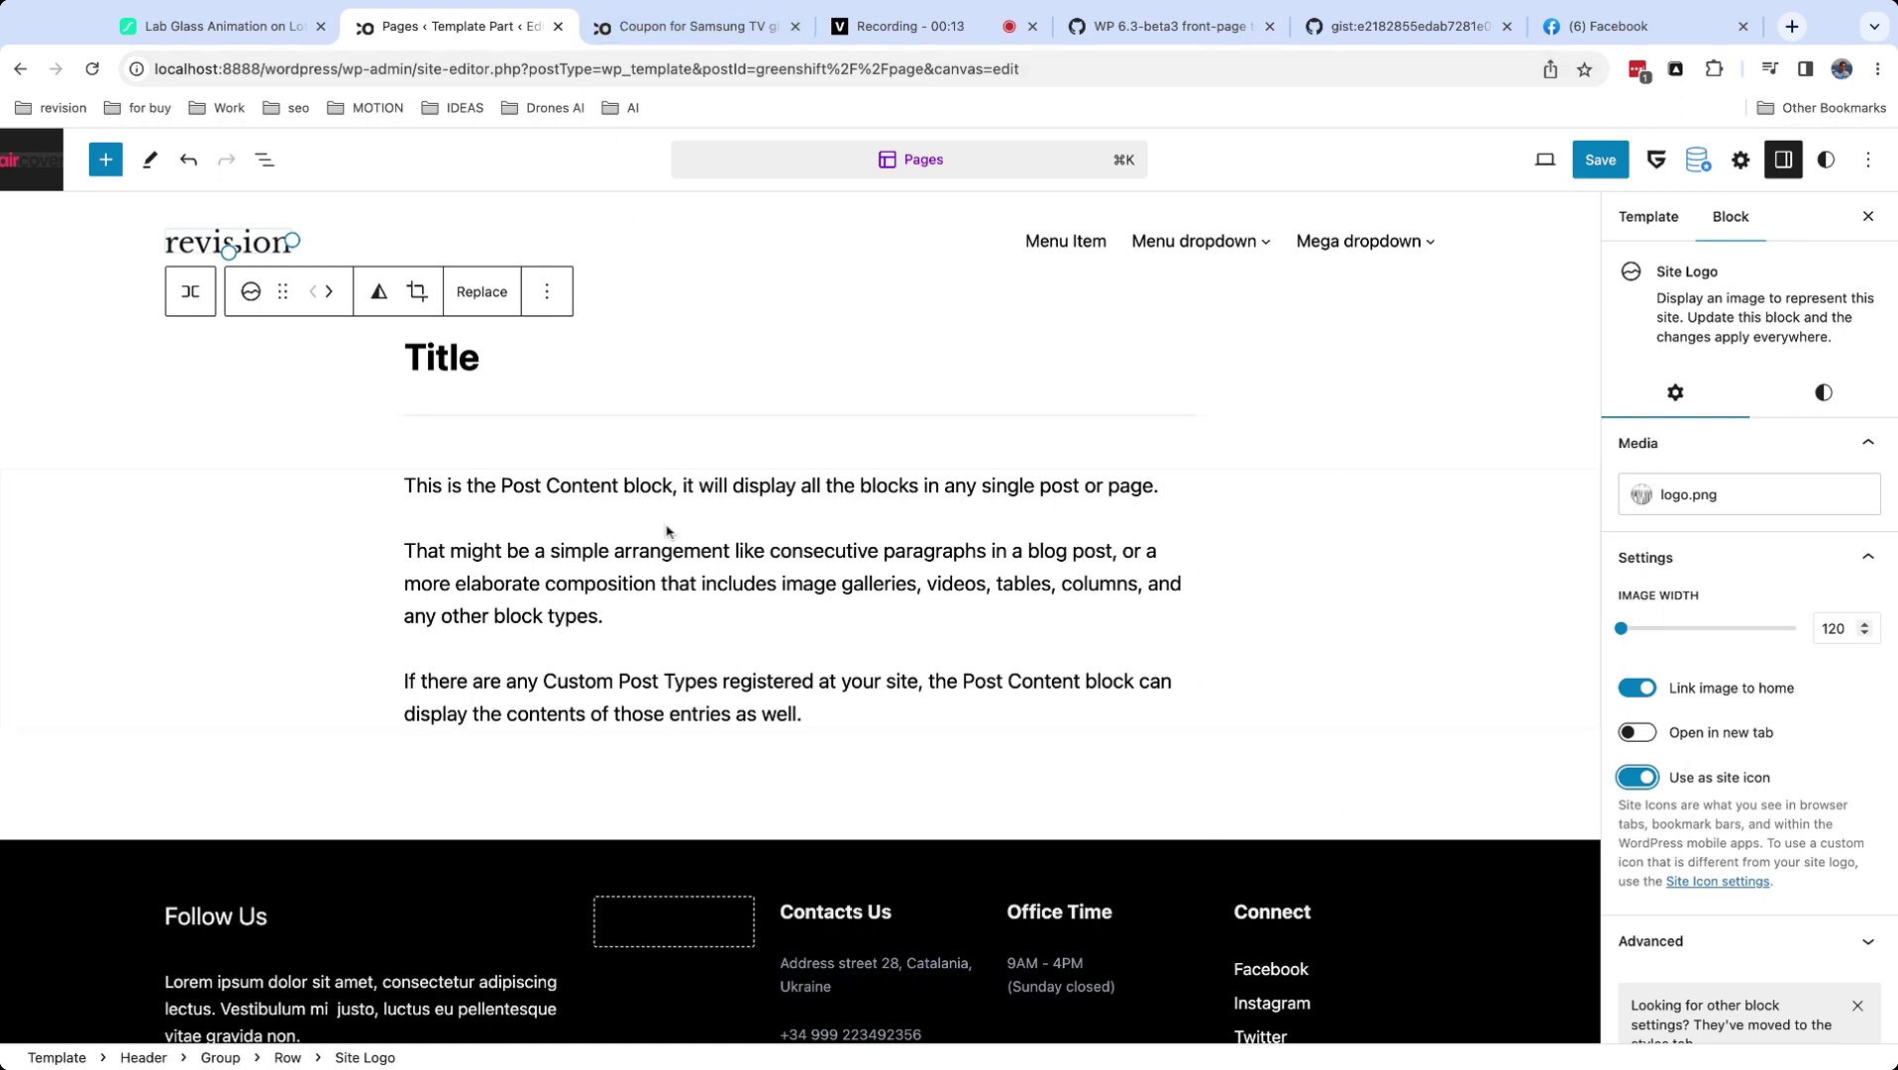
Insert the Greenshift Parts 'Post title area with Cover image' pattern after the post content group.
left_click(758, 799)
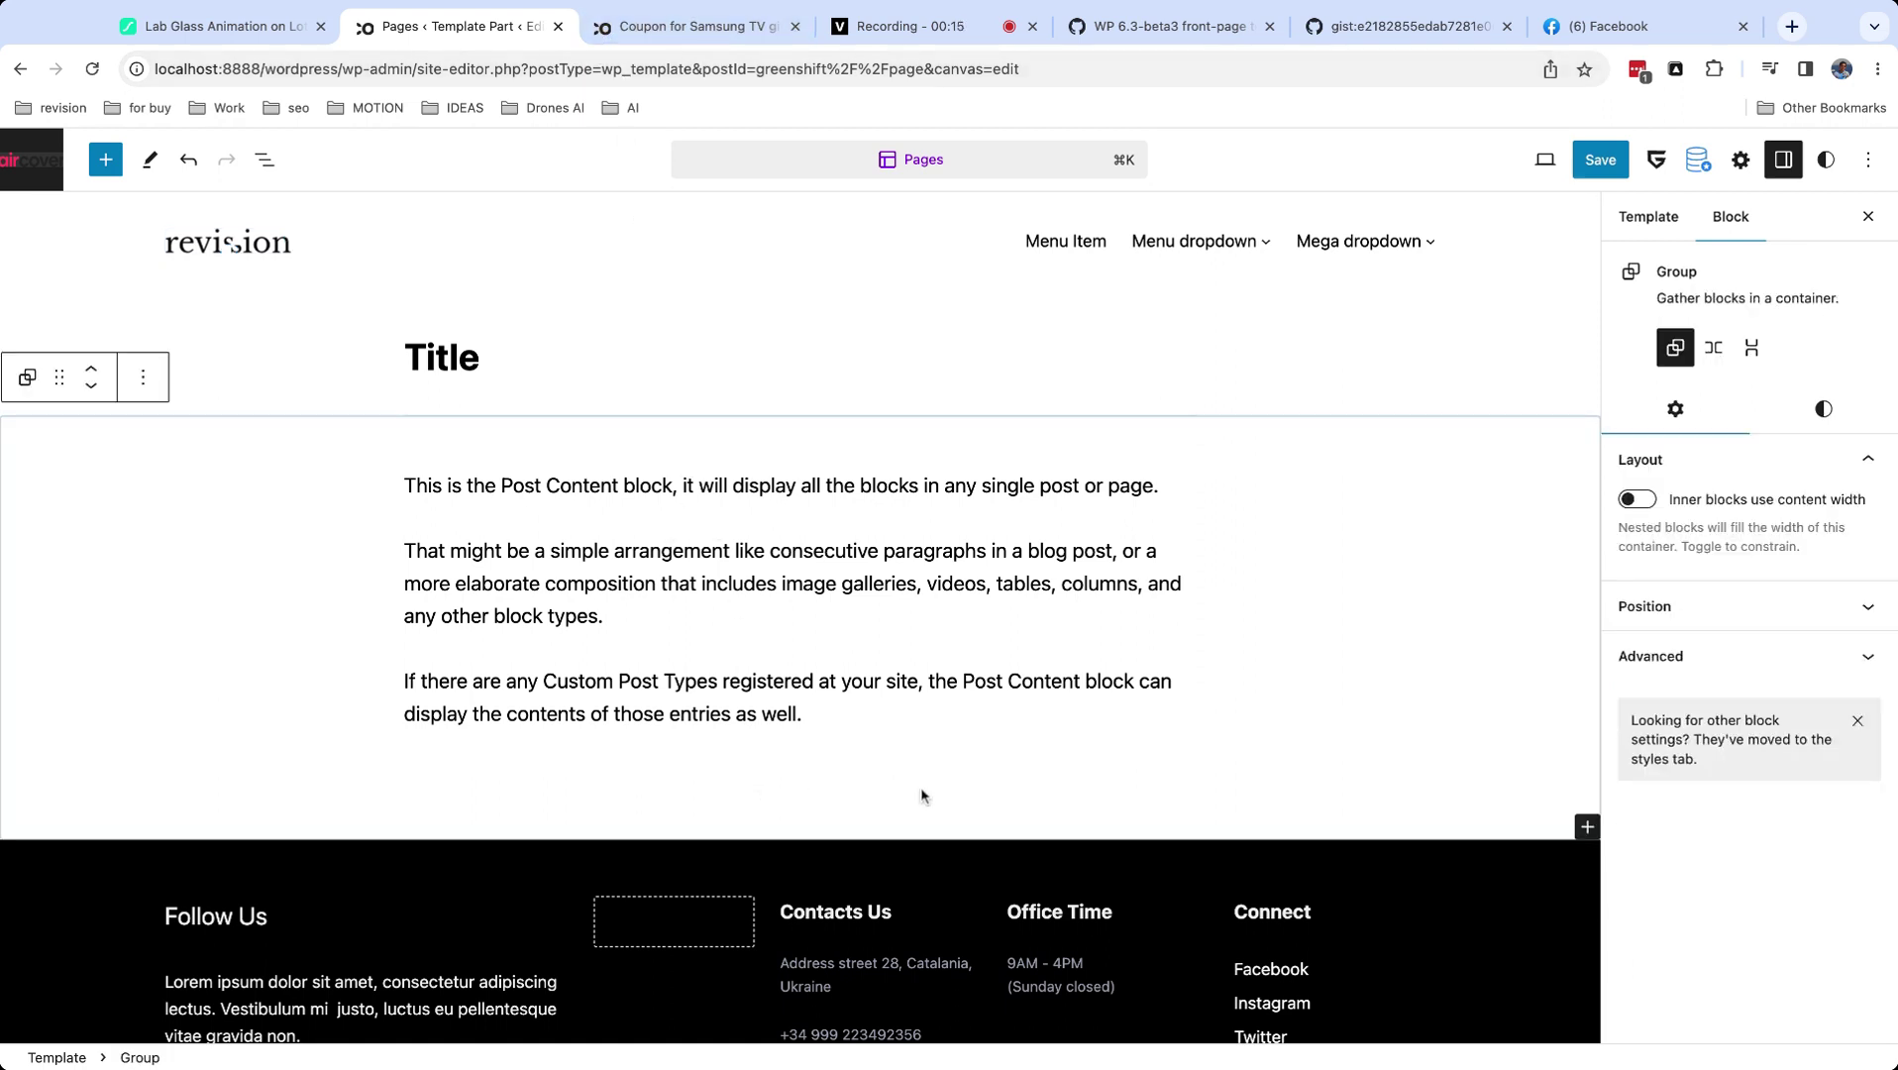
left_click(1588, 828)
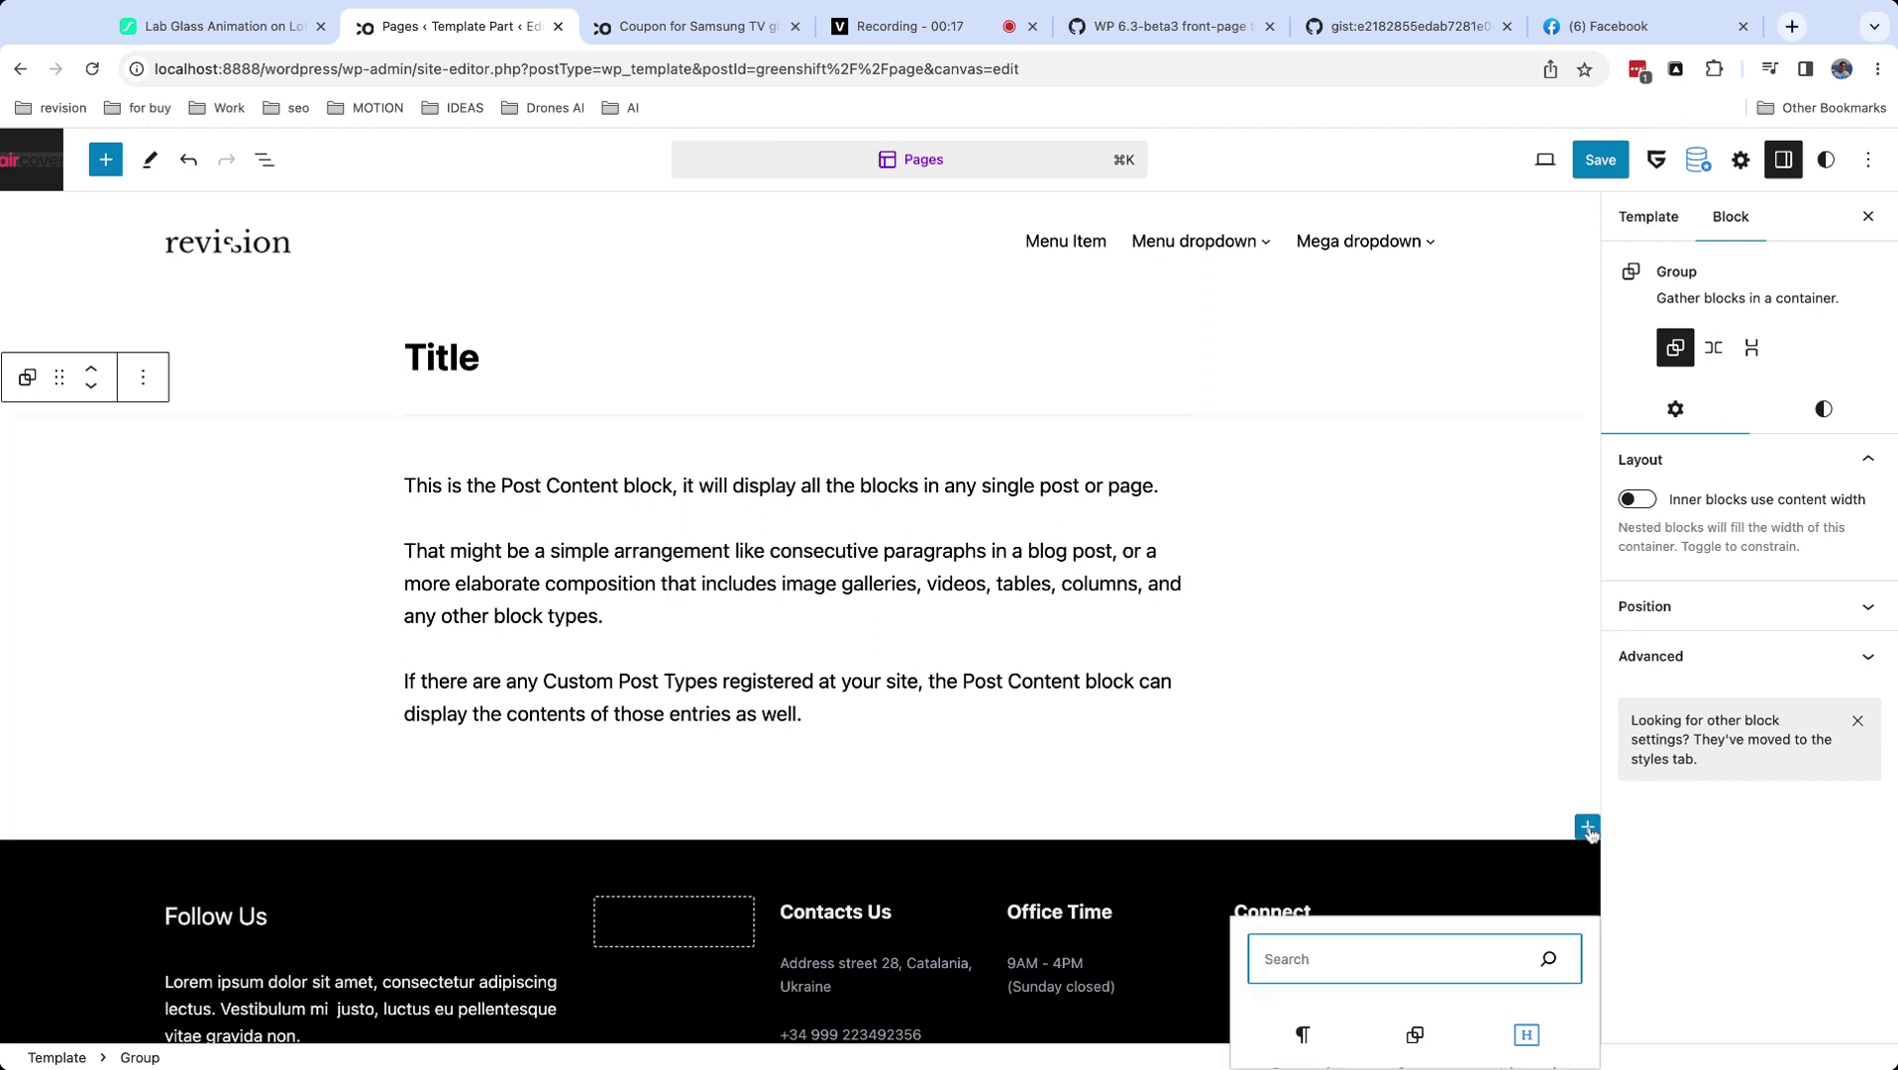
left_click(105, 160)
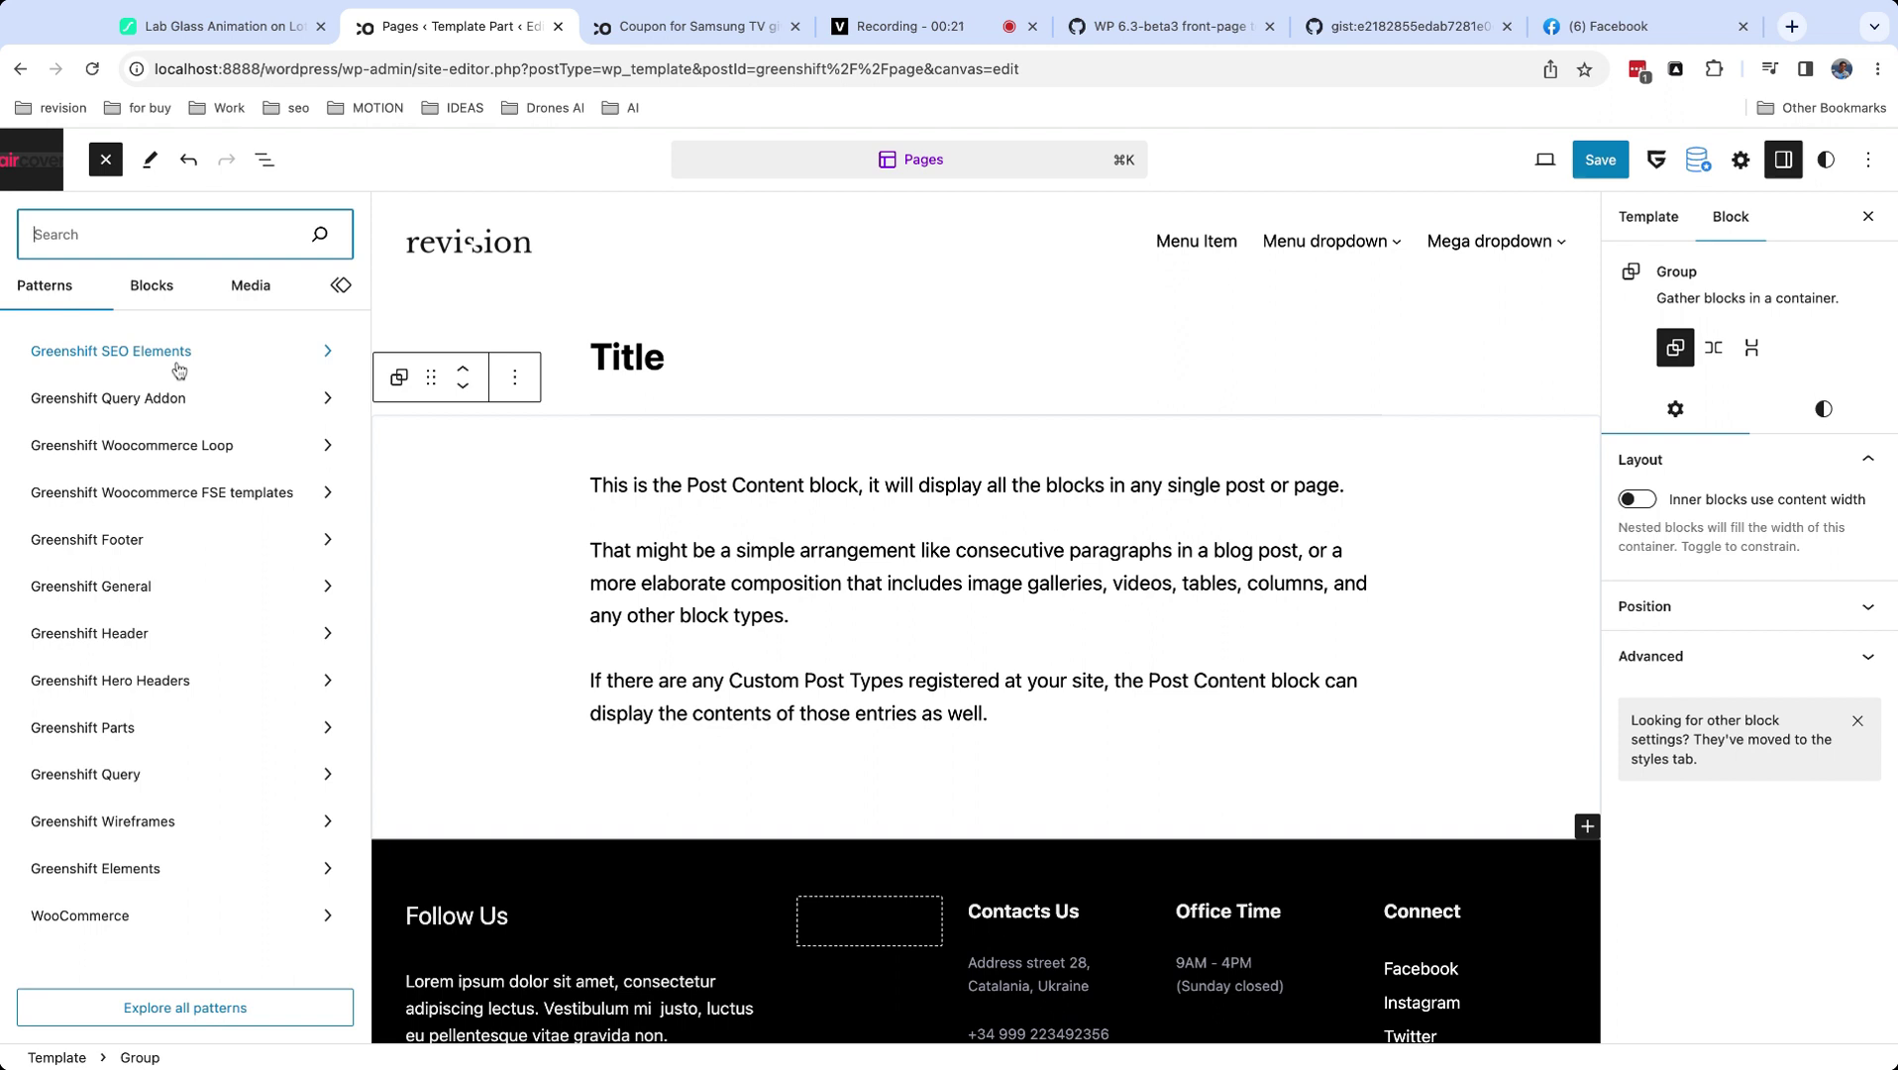
left_click(155, 742)
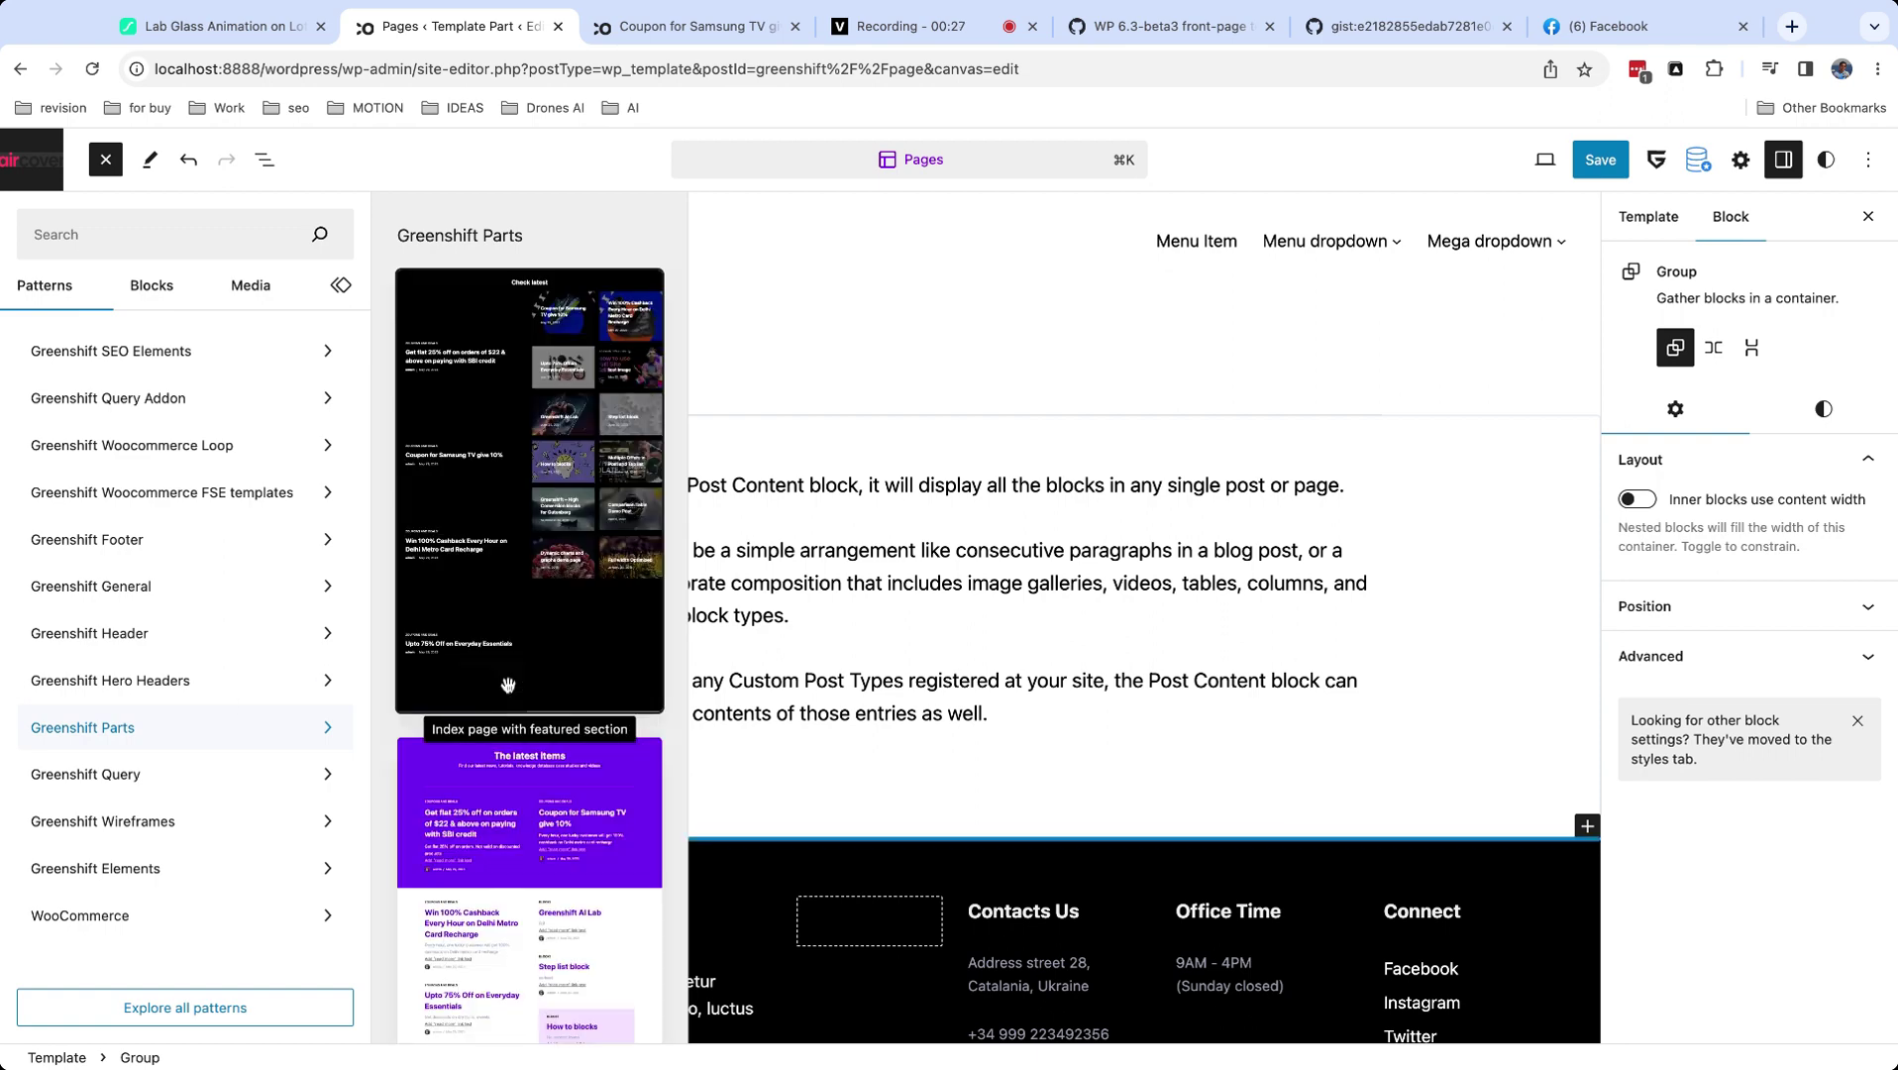
scroll(508, 685, "down", 10)
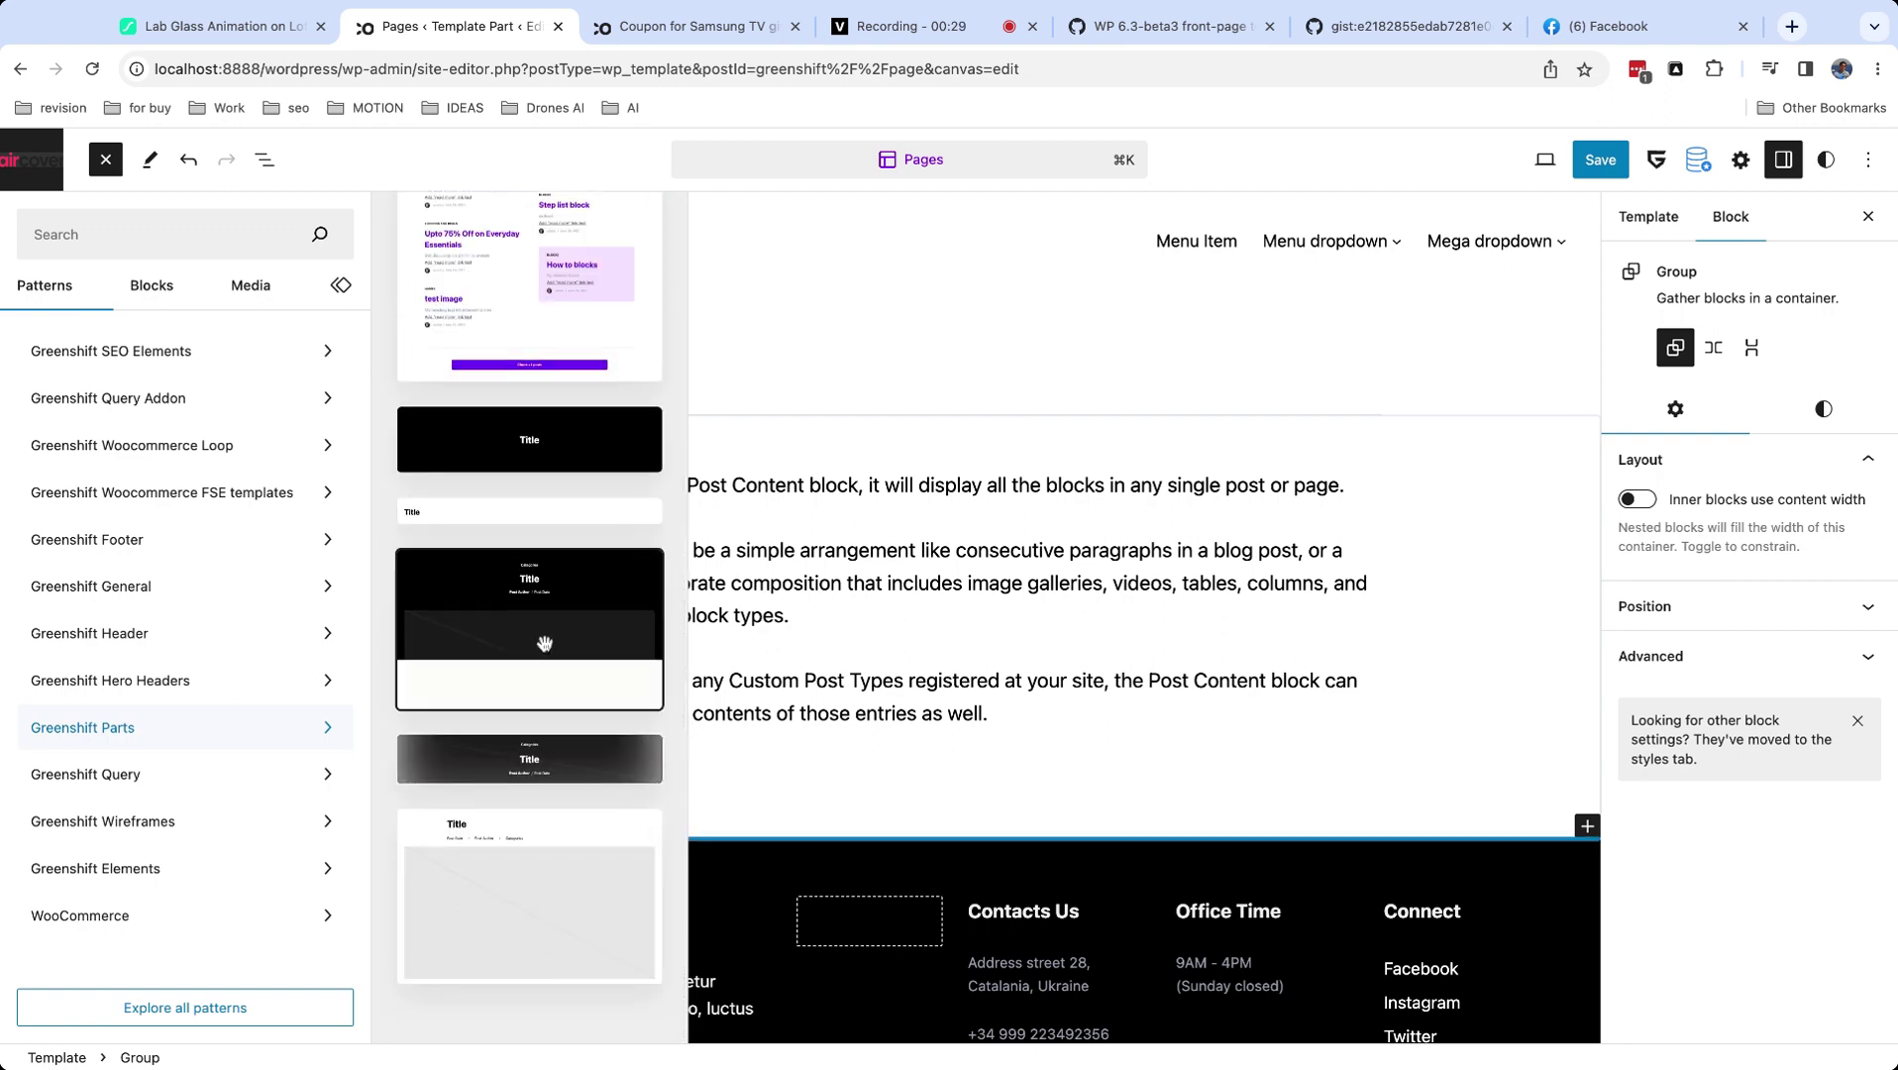
left_click(577, 750)
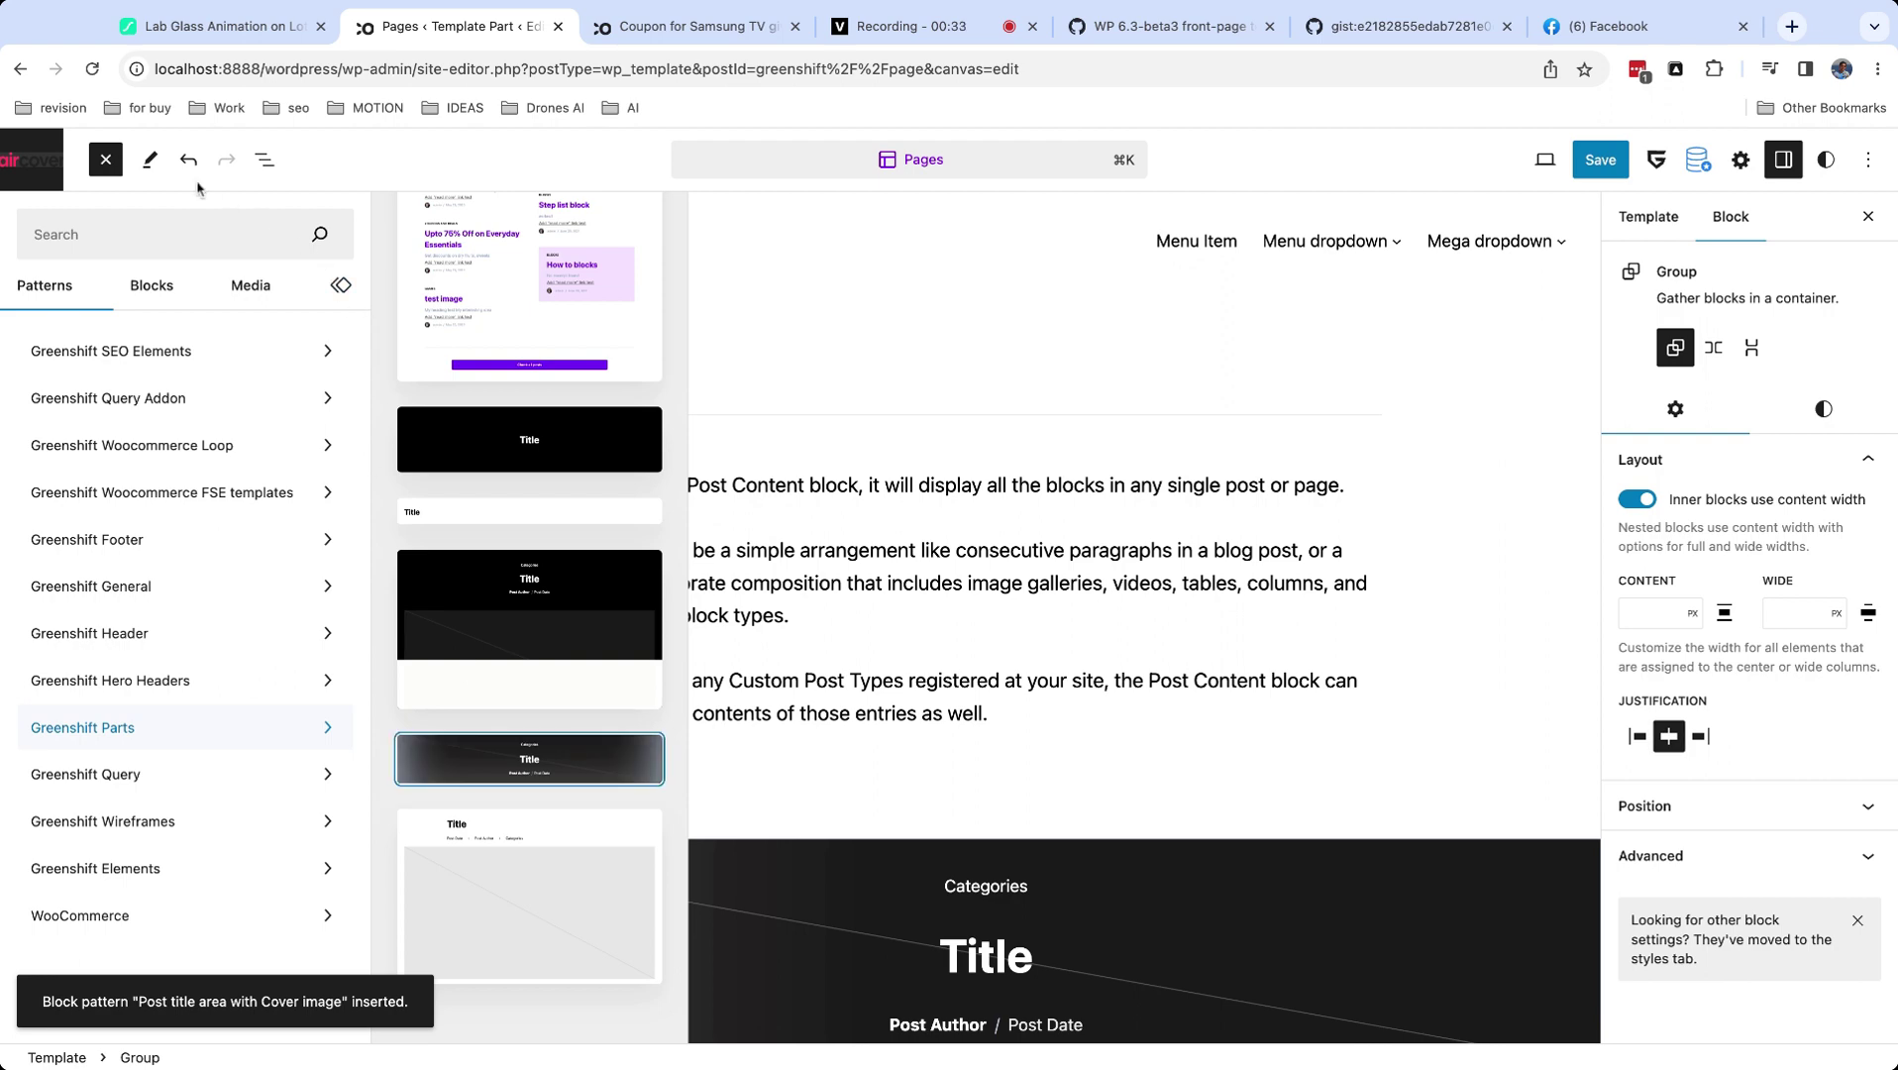
left_click(107, 161)
Select the new Cover block, review its more-options menu, then close it.
scroll(977, 707, "down", 4)
scroll(1012, 744, "down", 1)
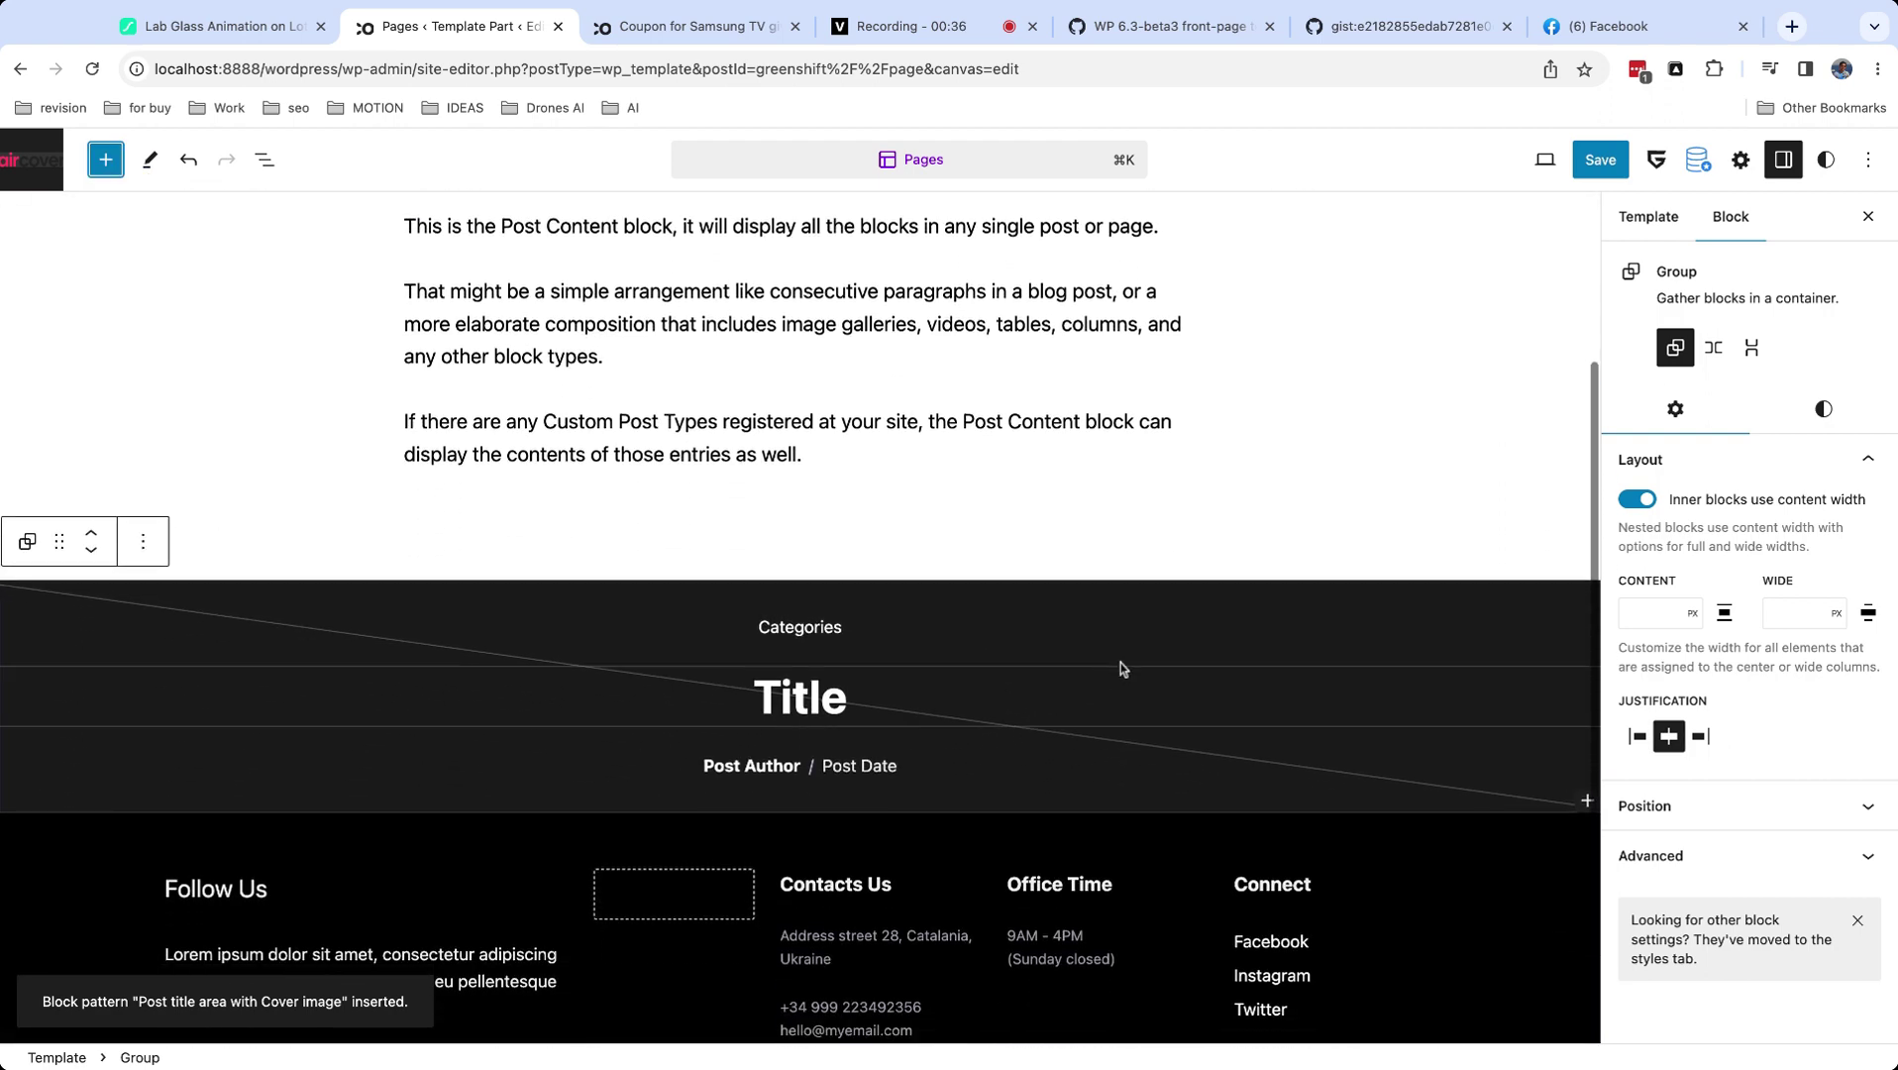
left_click(1342, 594)
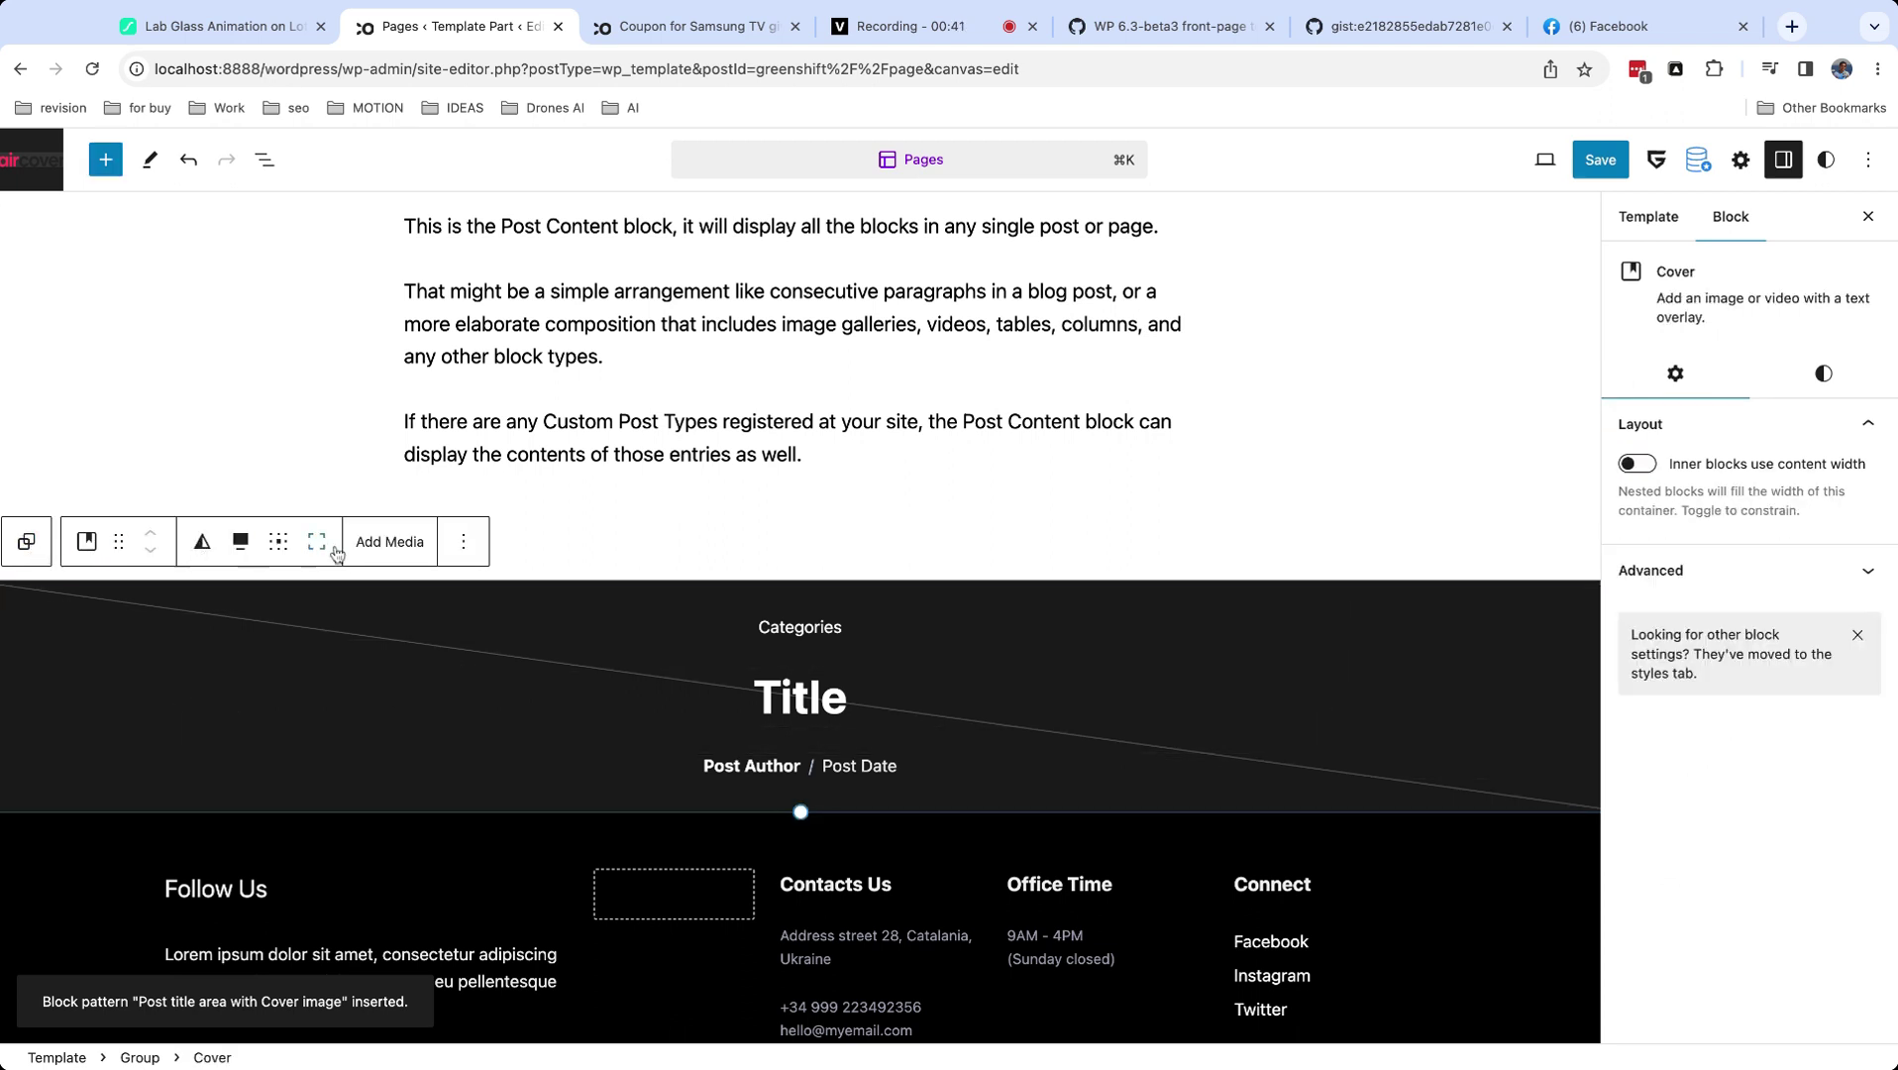
left_click(463, 540)
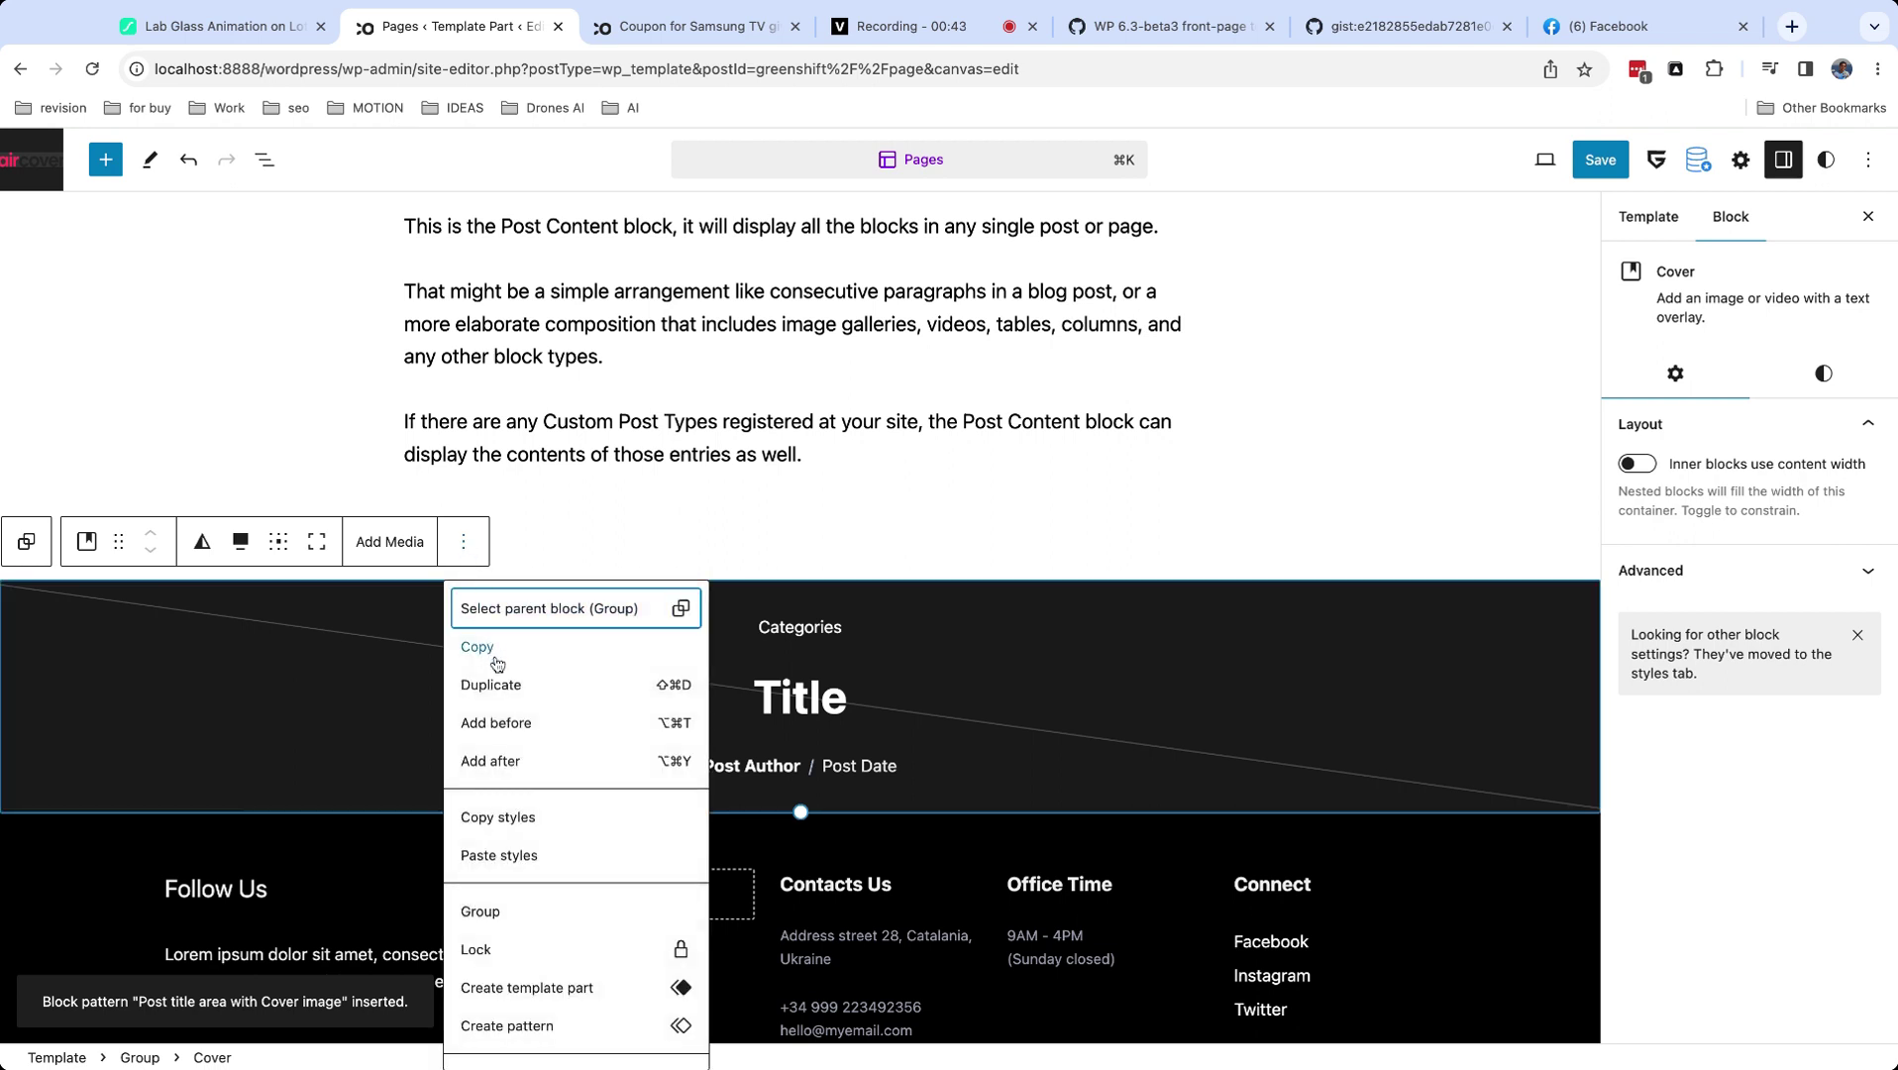
scroll(538, 842, "down", 1)
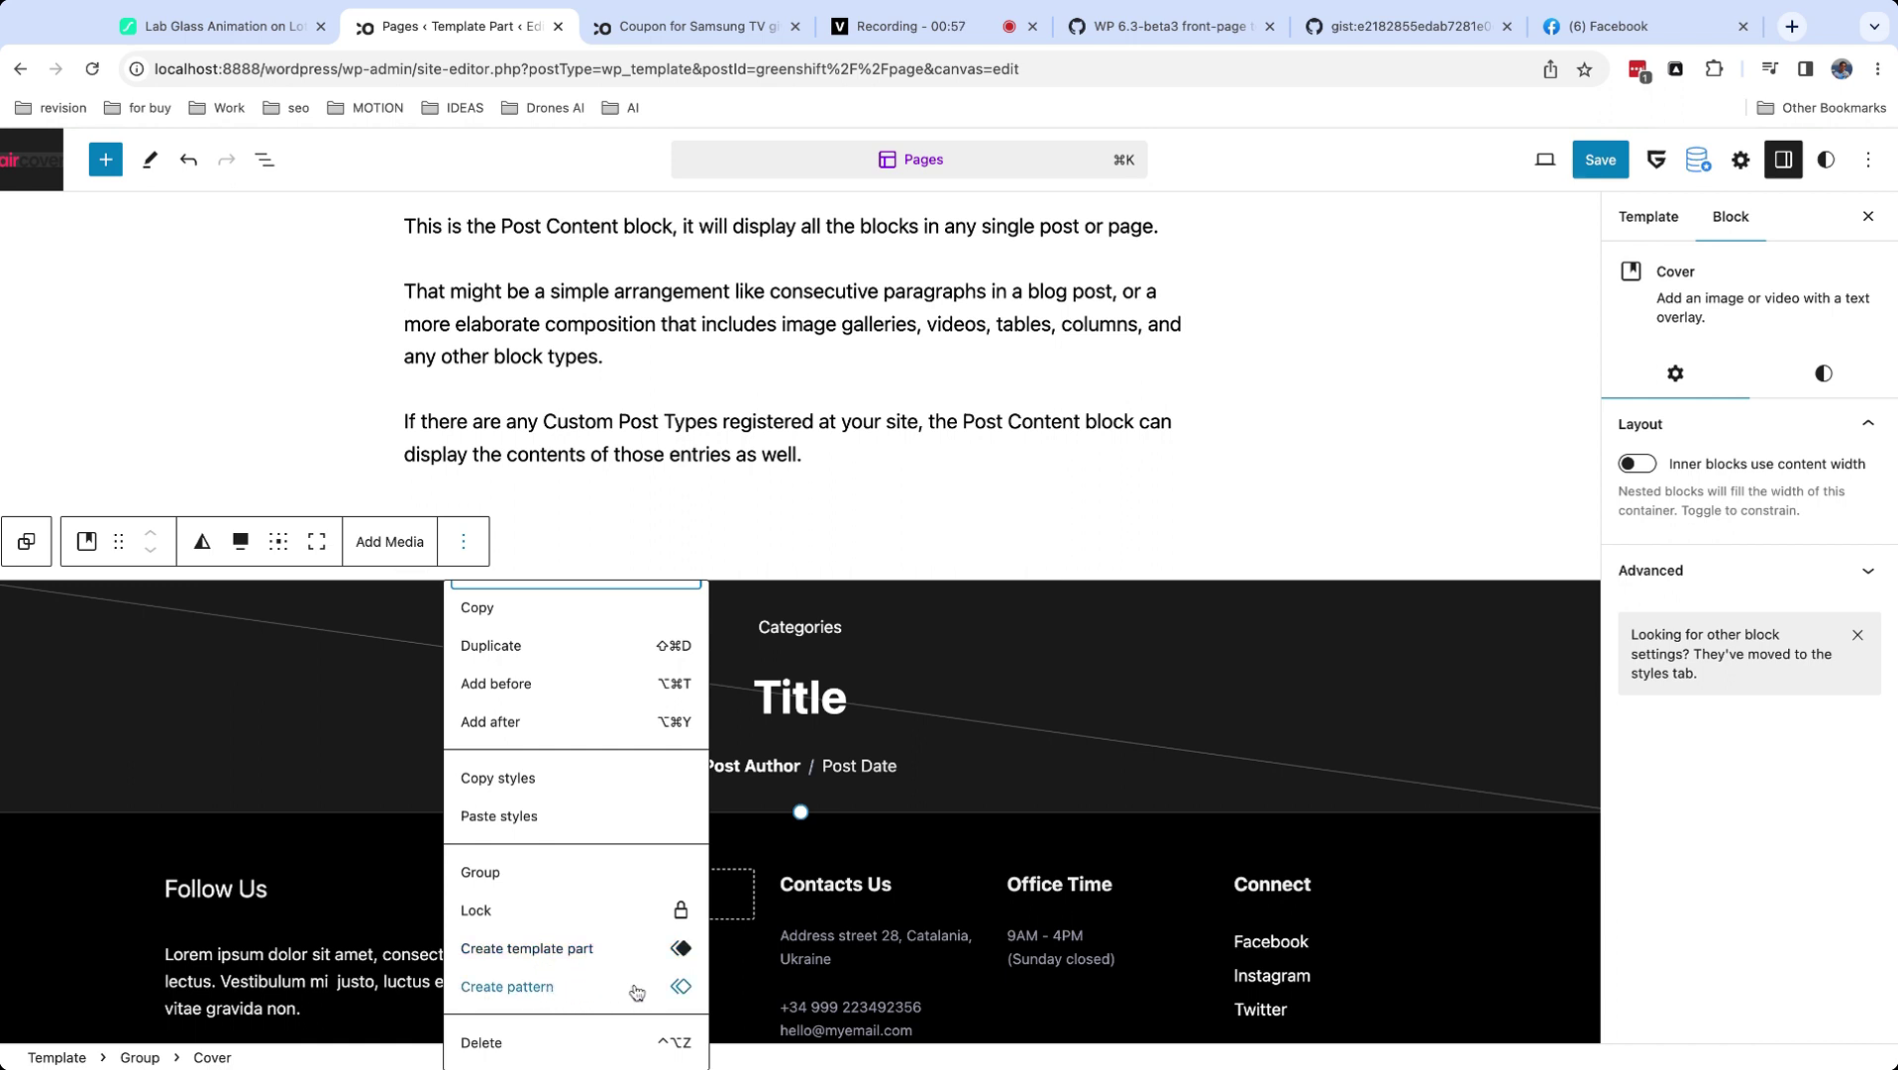
left_click(1156, 433)
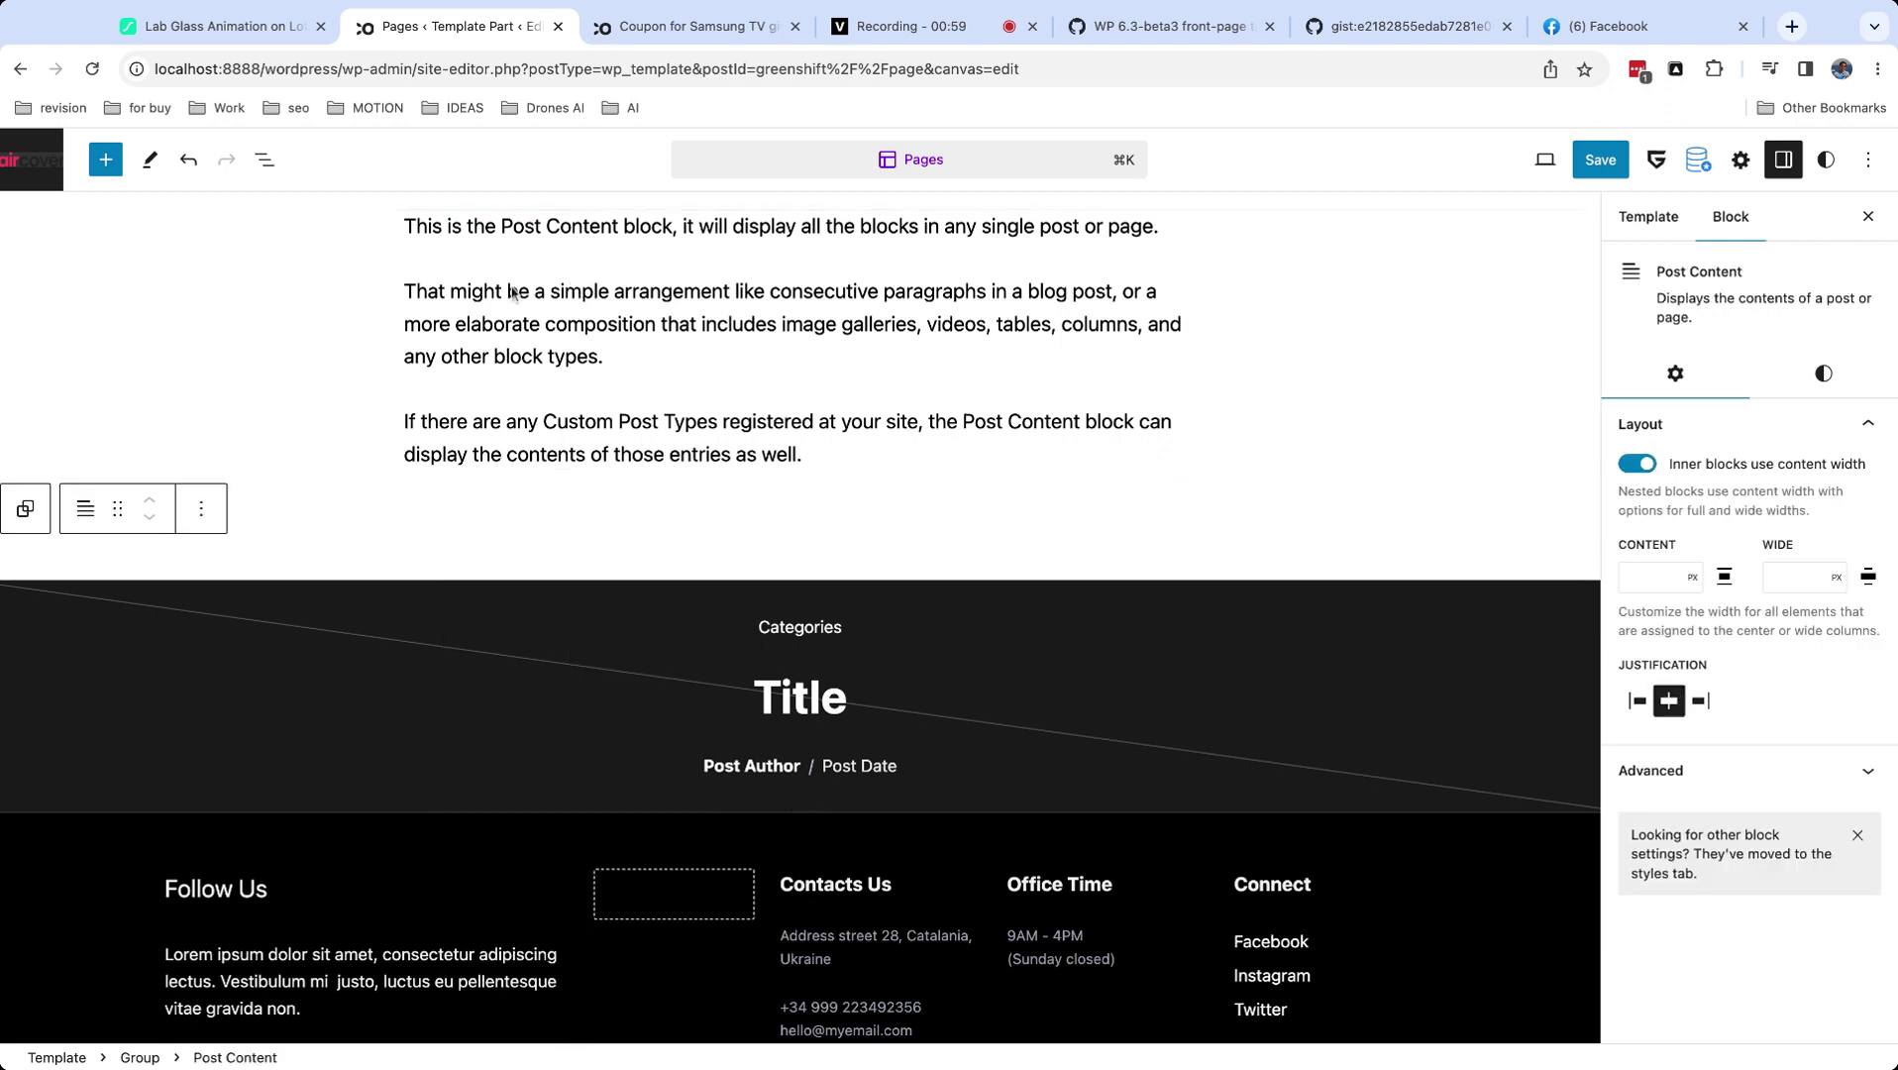
Navigate back to Design > Patterns and preview the synced 'Меню Программирование' pattern.
left_click(46, 186)
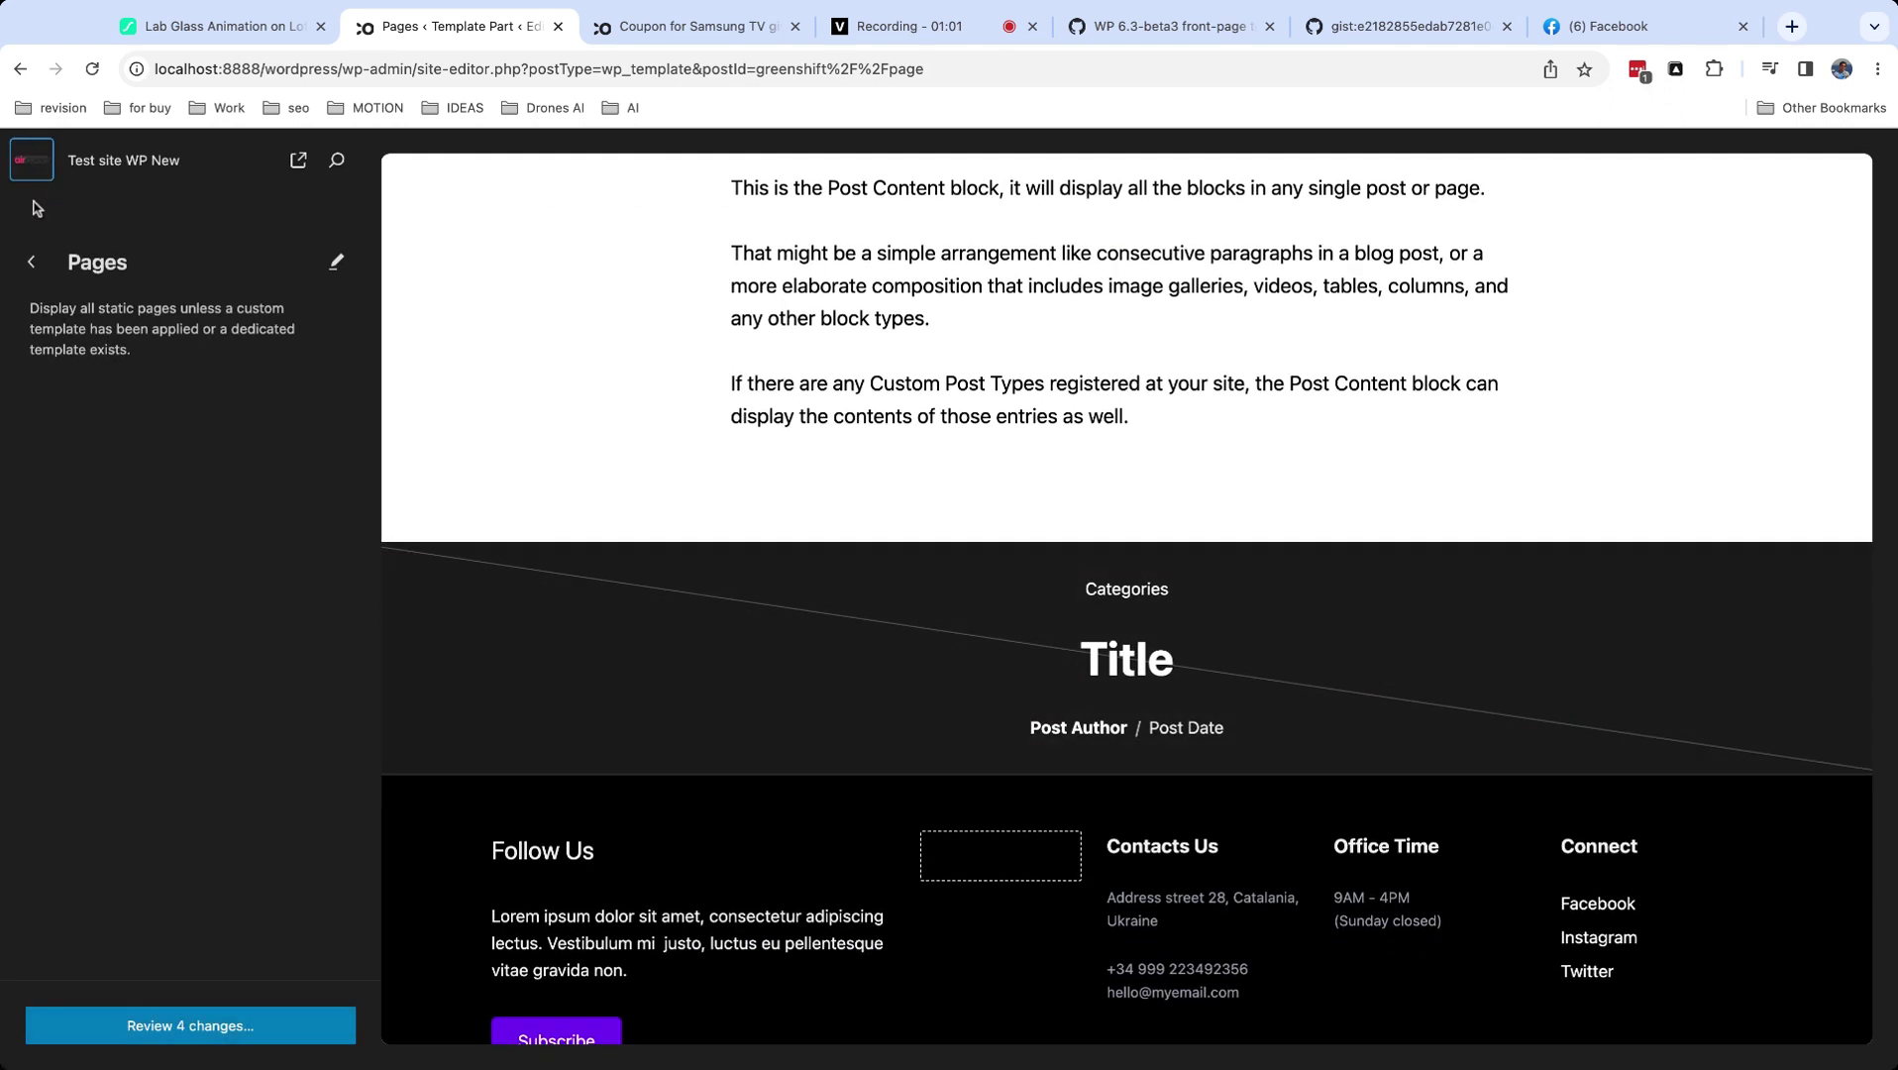
left_click(33, 264)
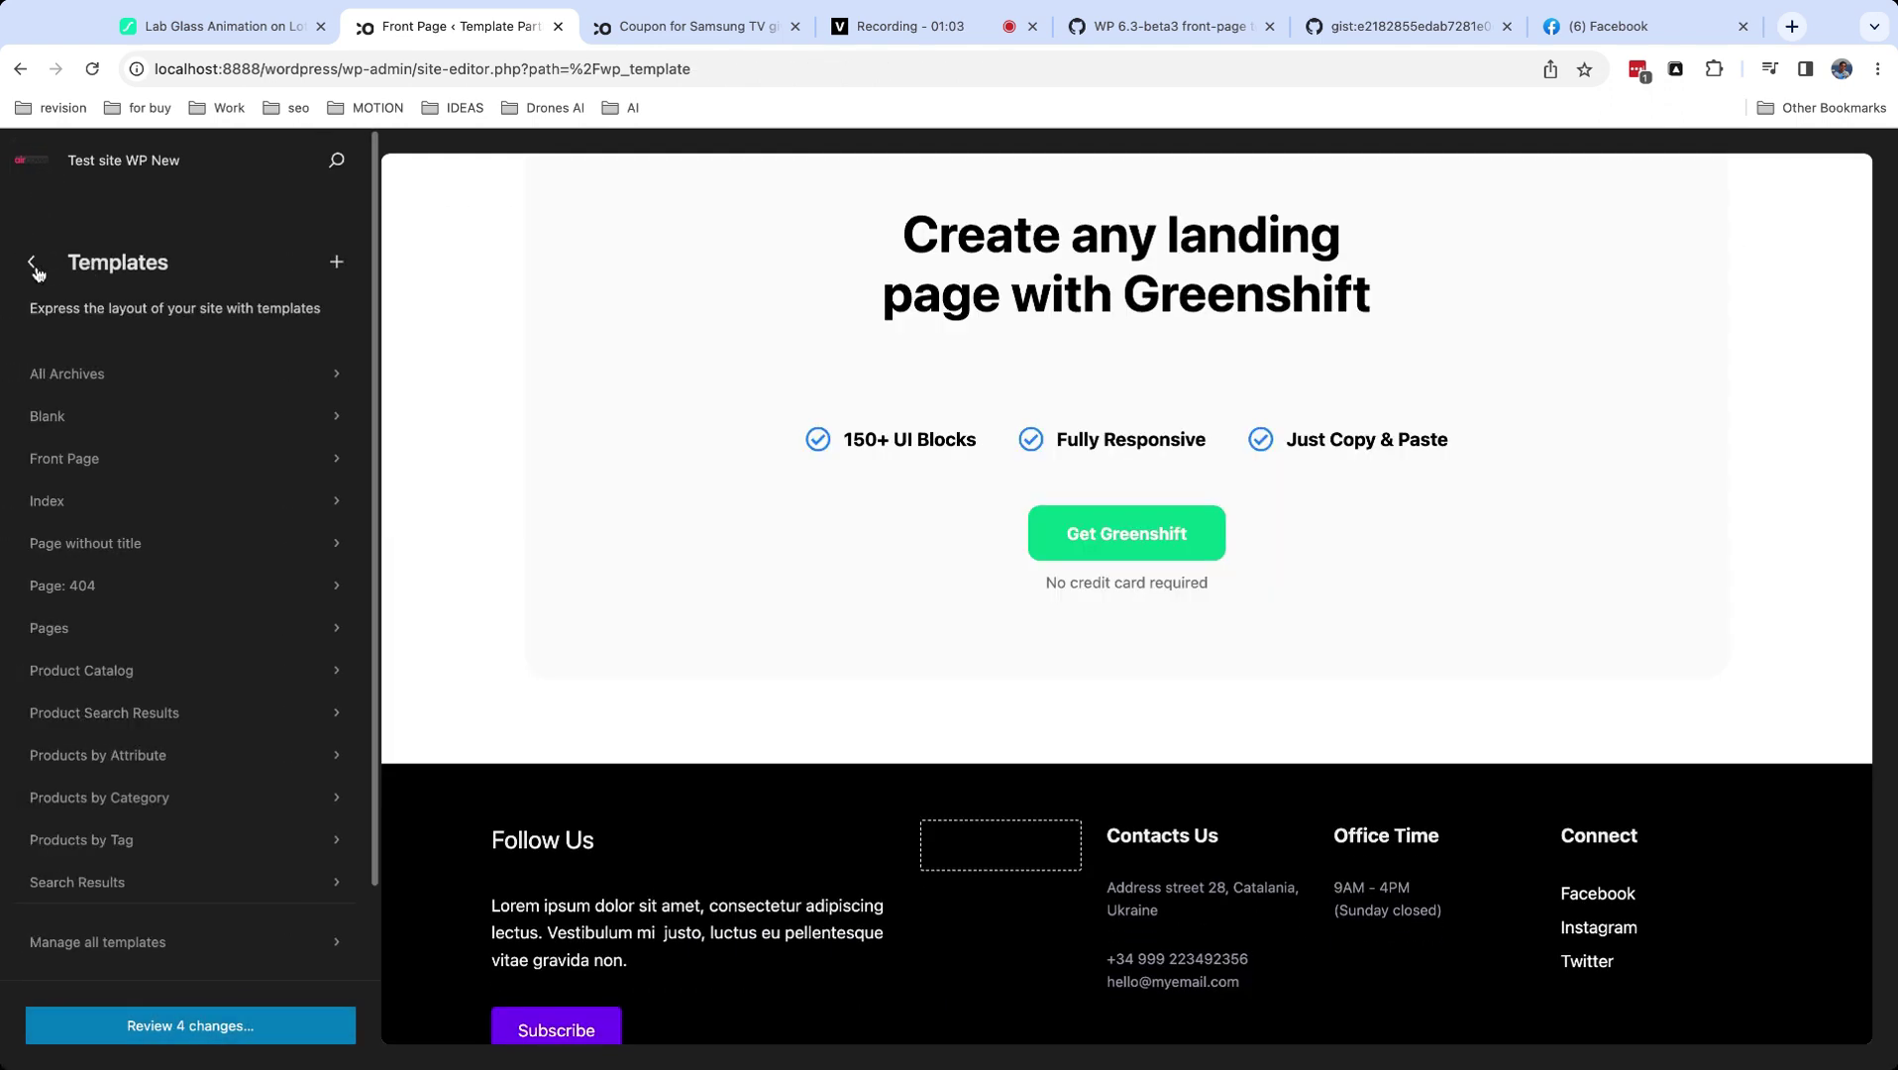
left_click(33, 265)
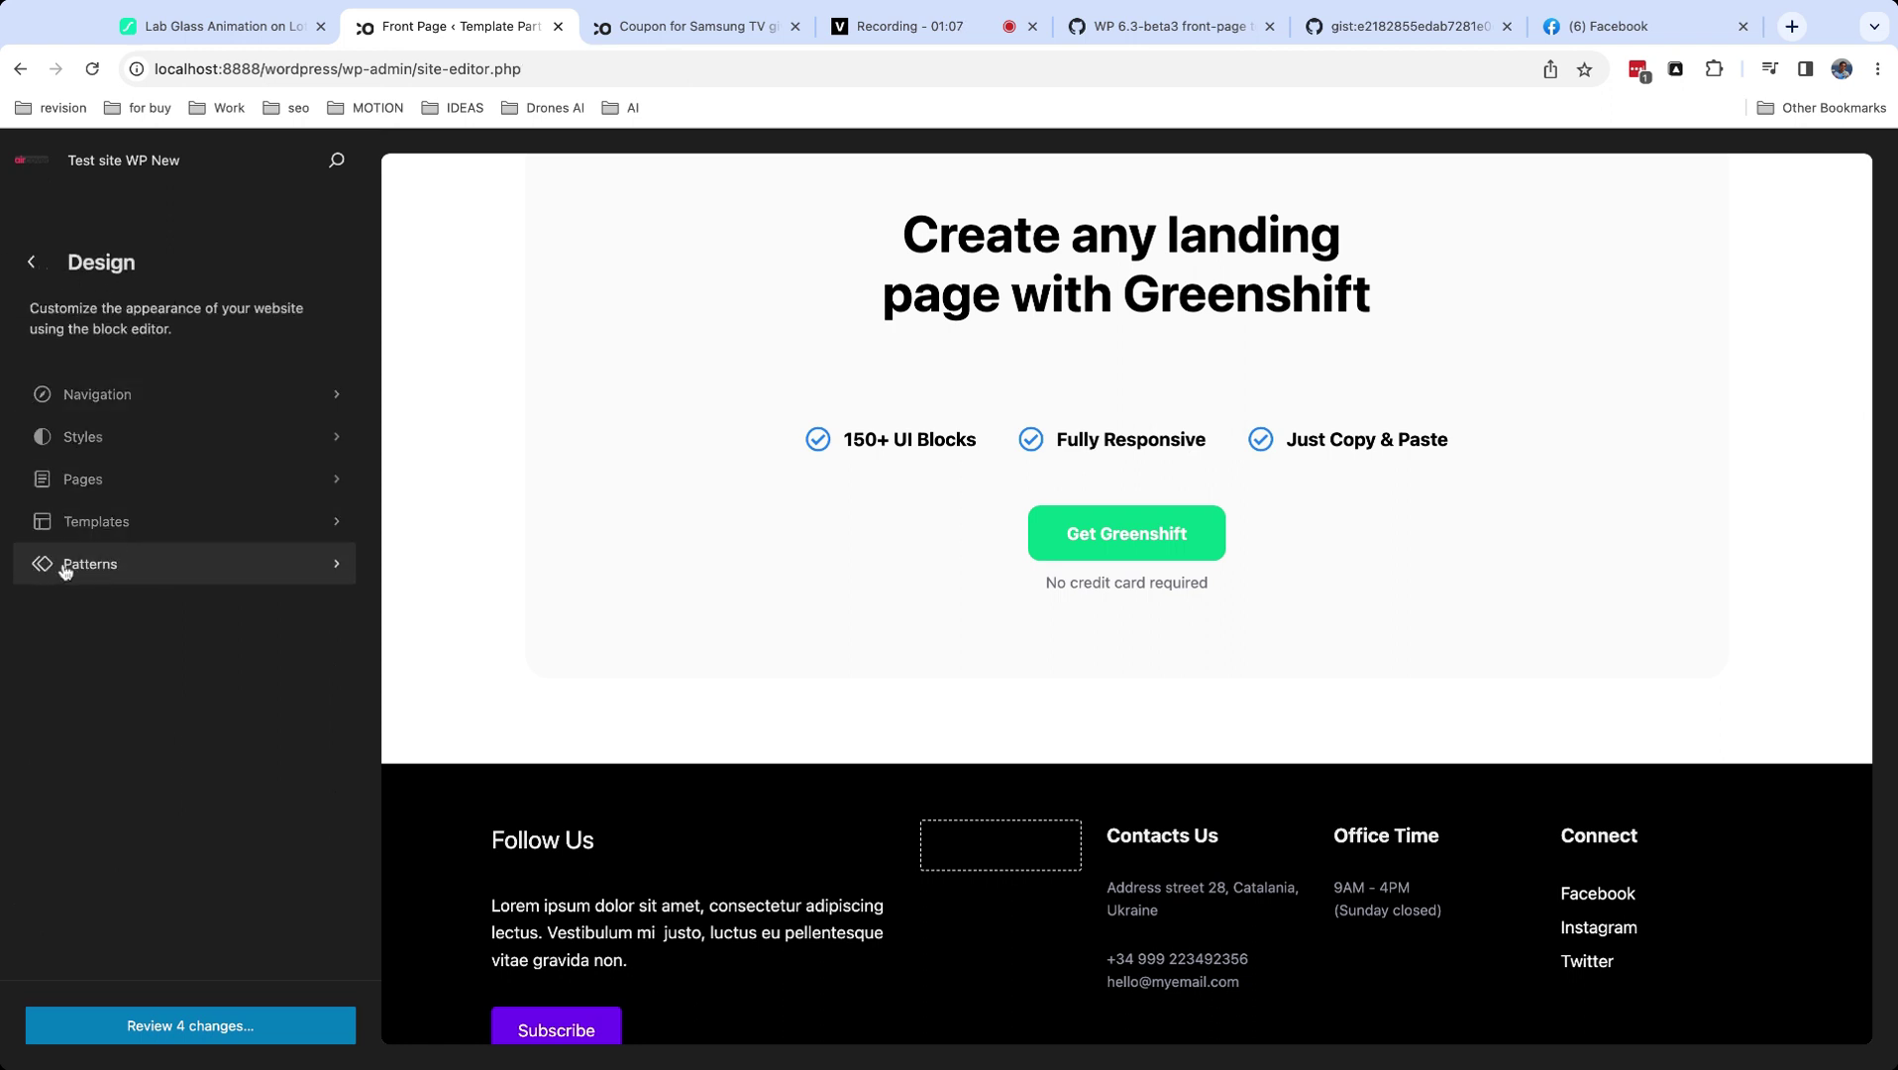
left_click(153, 572)
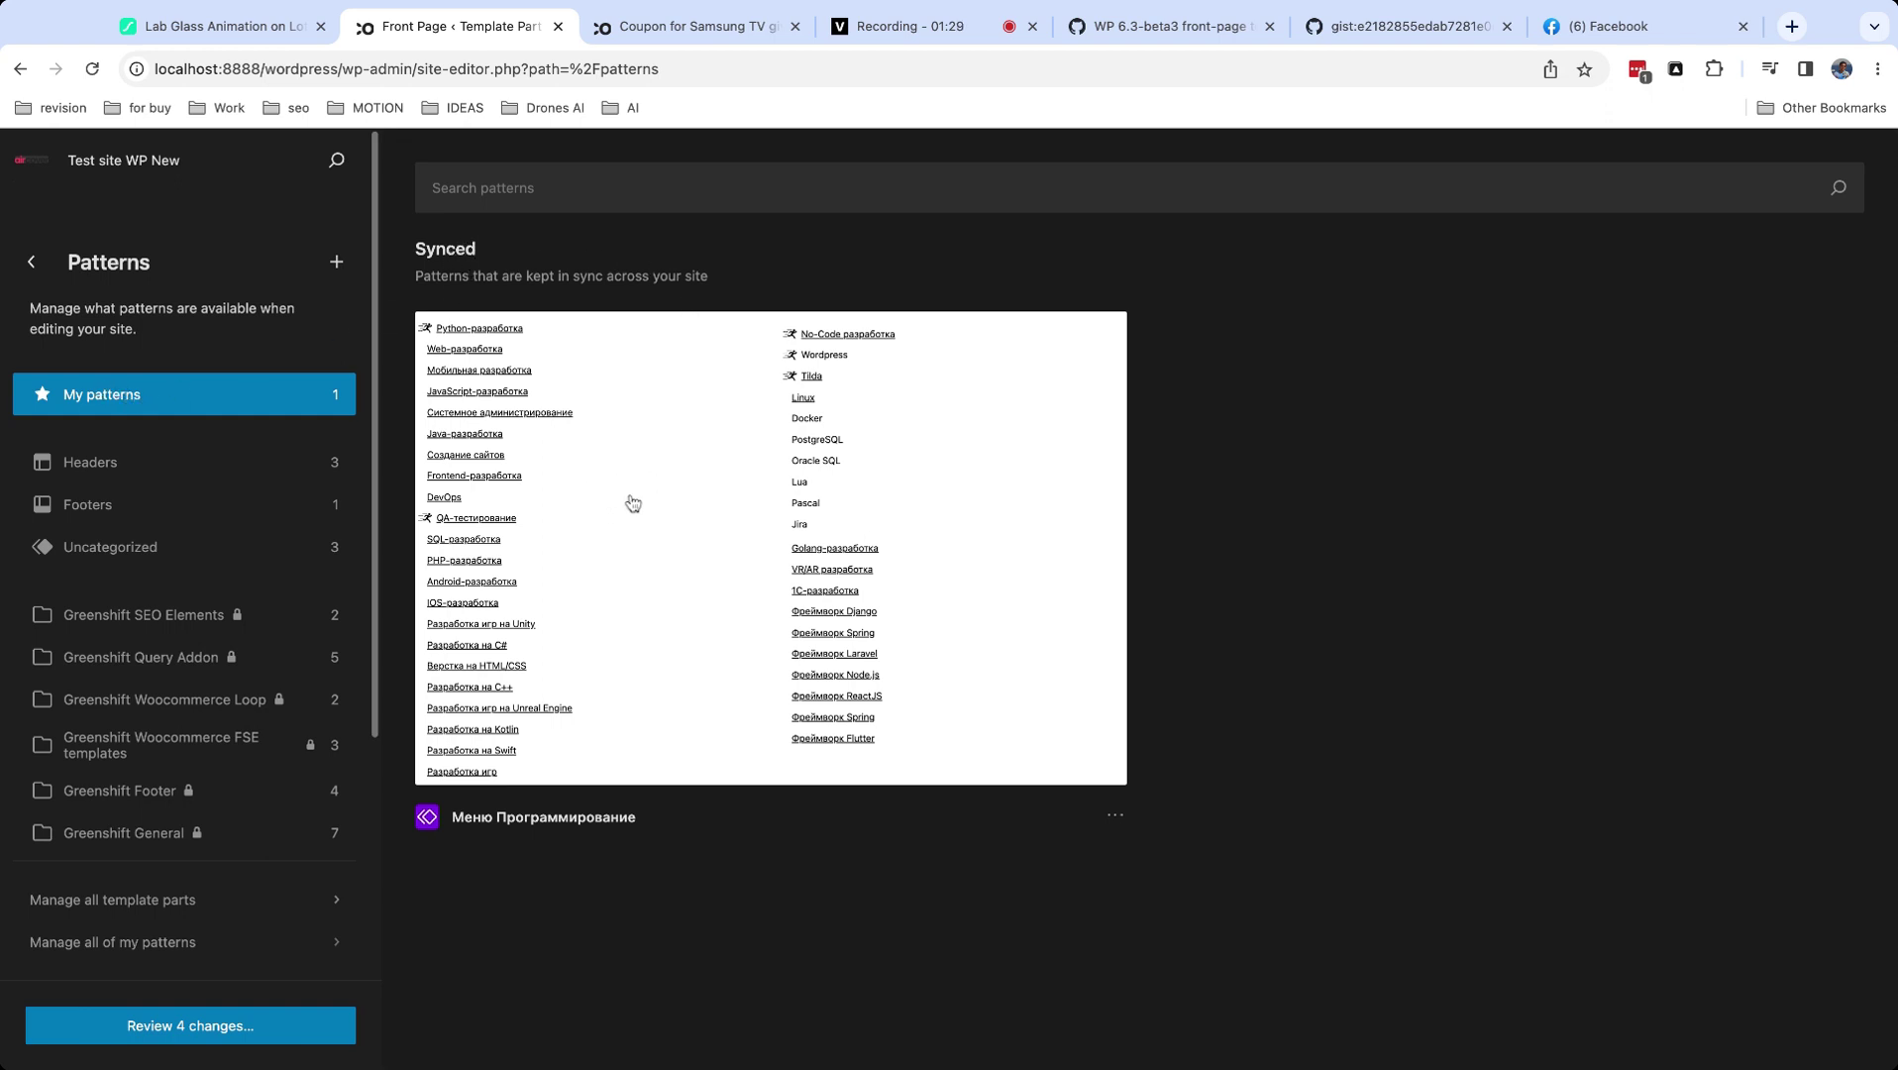
left_click(629, 569)
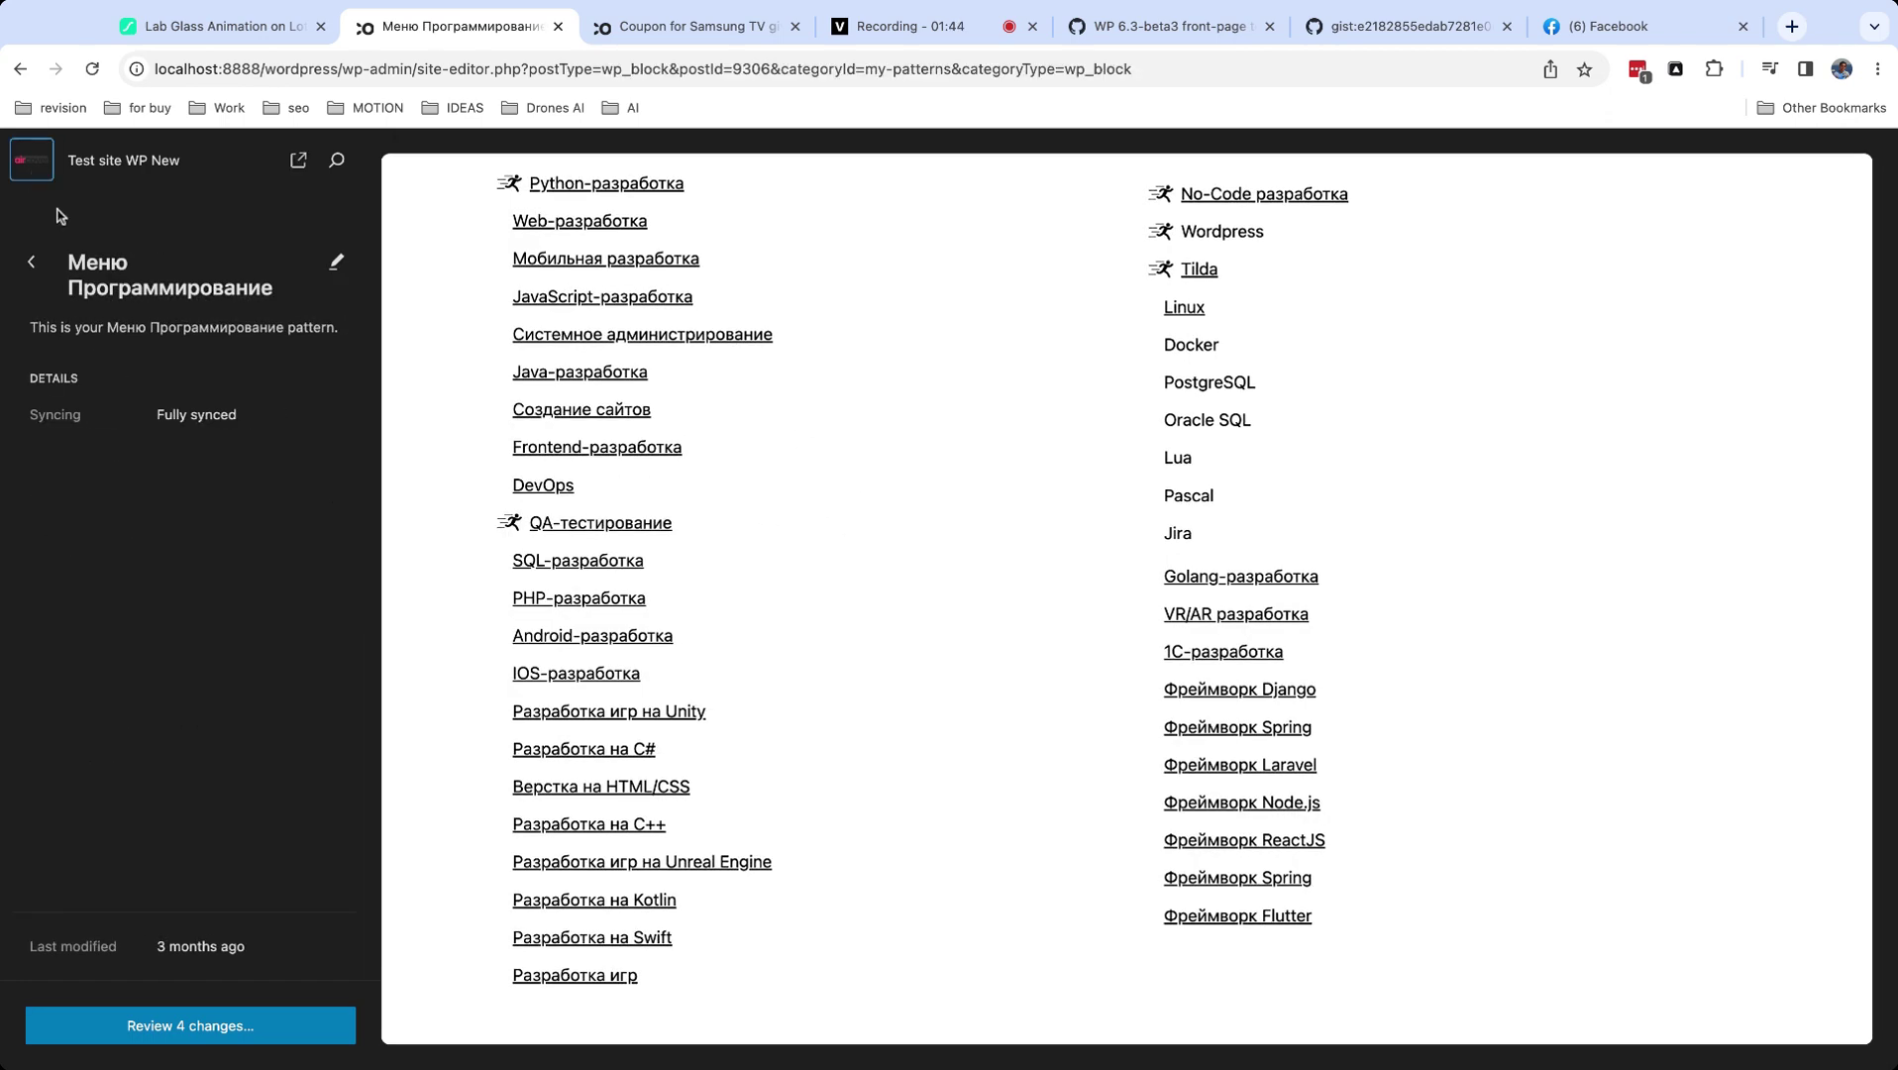
left_click(33, 263)
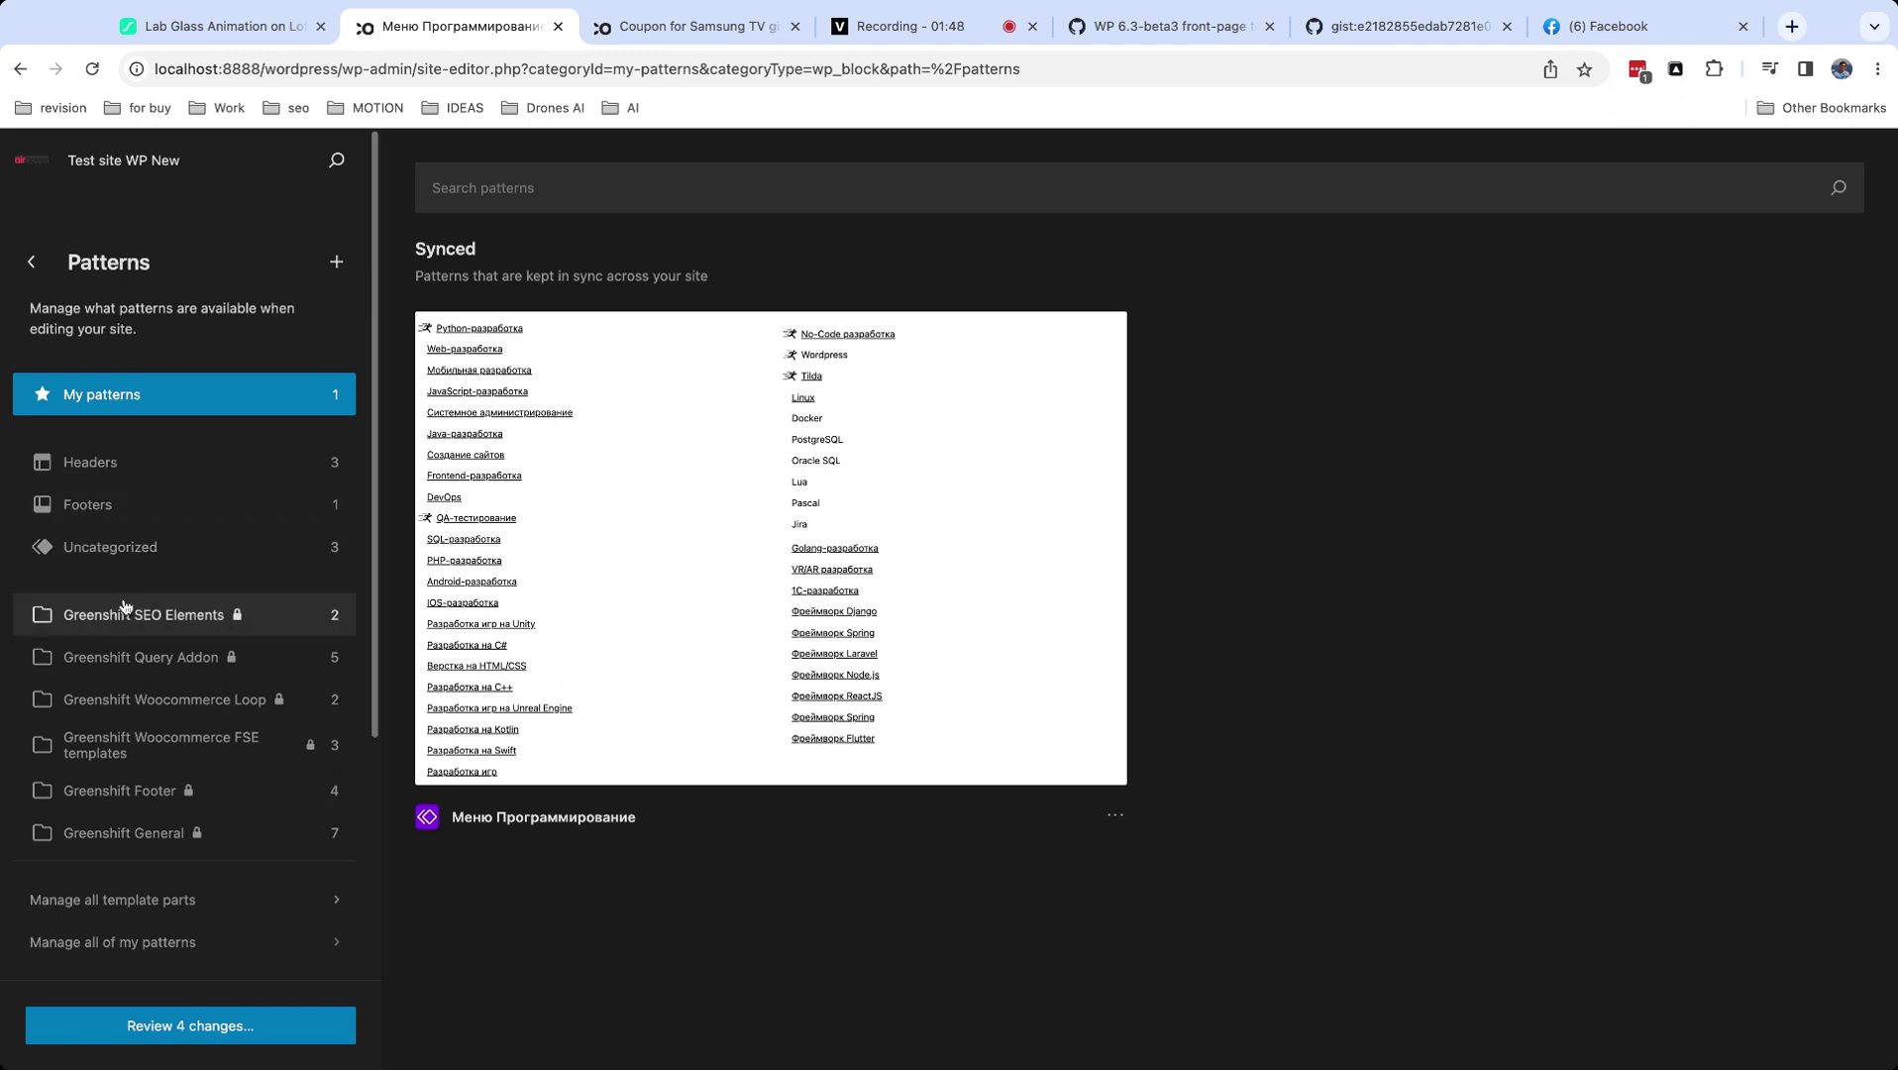
mouse_move(239, 620)
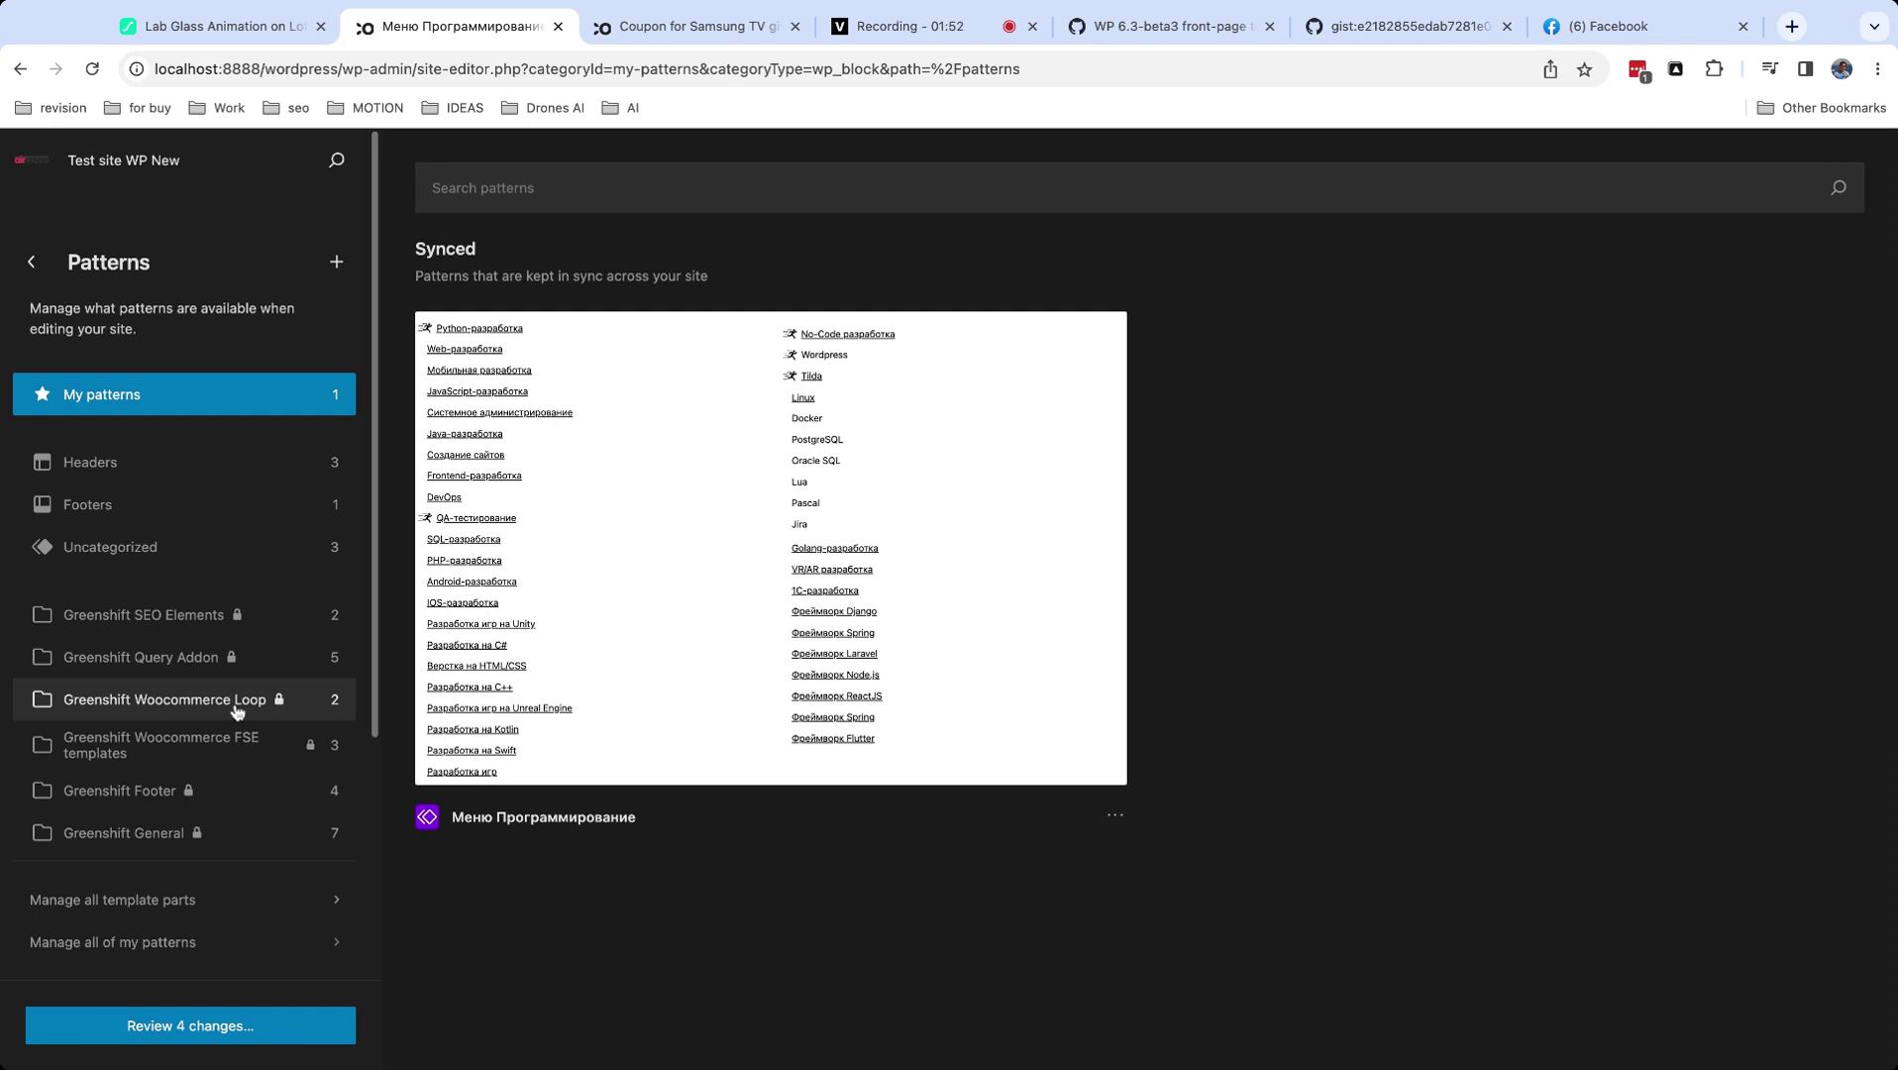
Browse Greenshift SEO Elements, select the Versus 3 items table pattern, then show Headers.
left_click(191, 621)
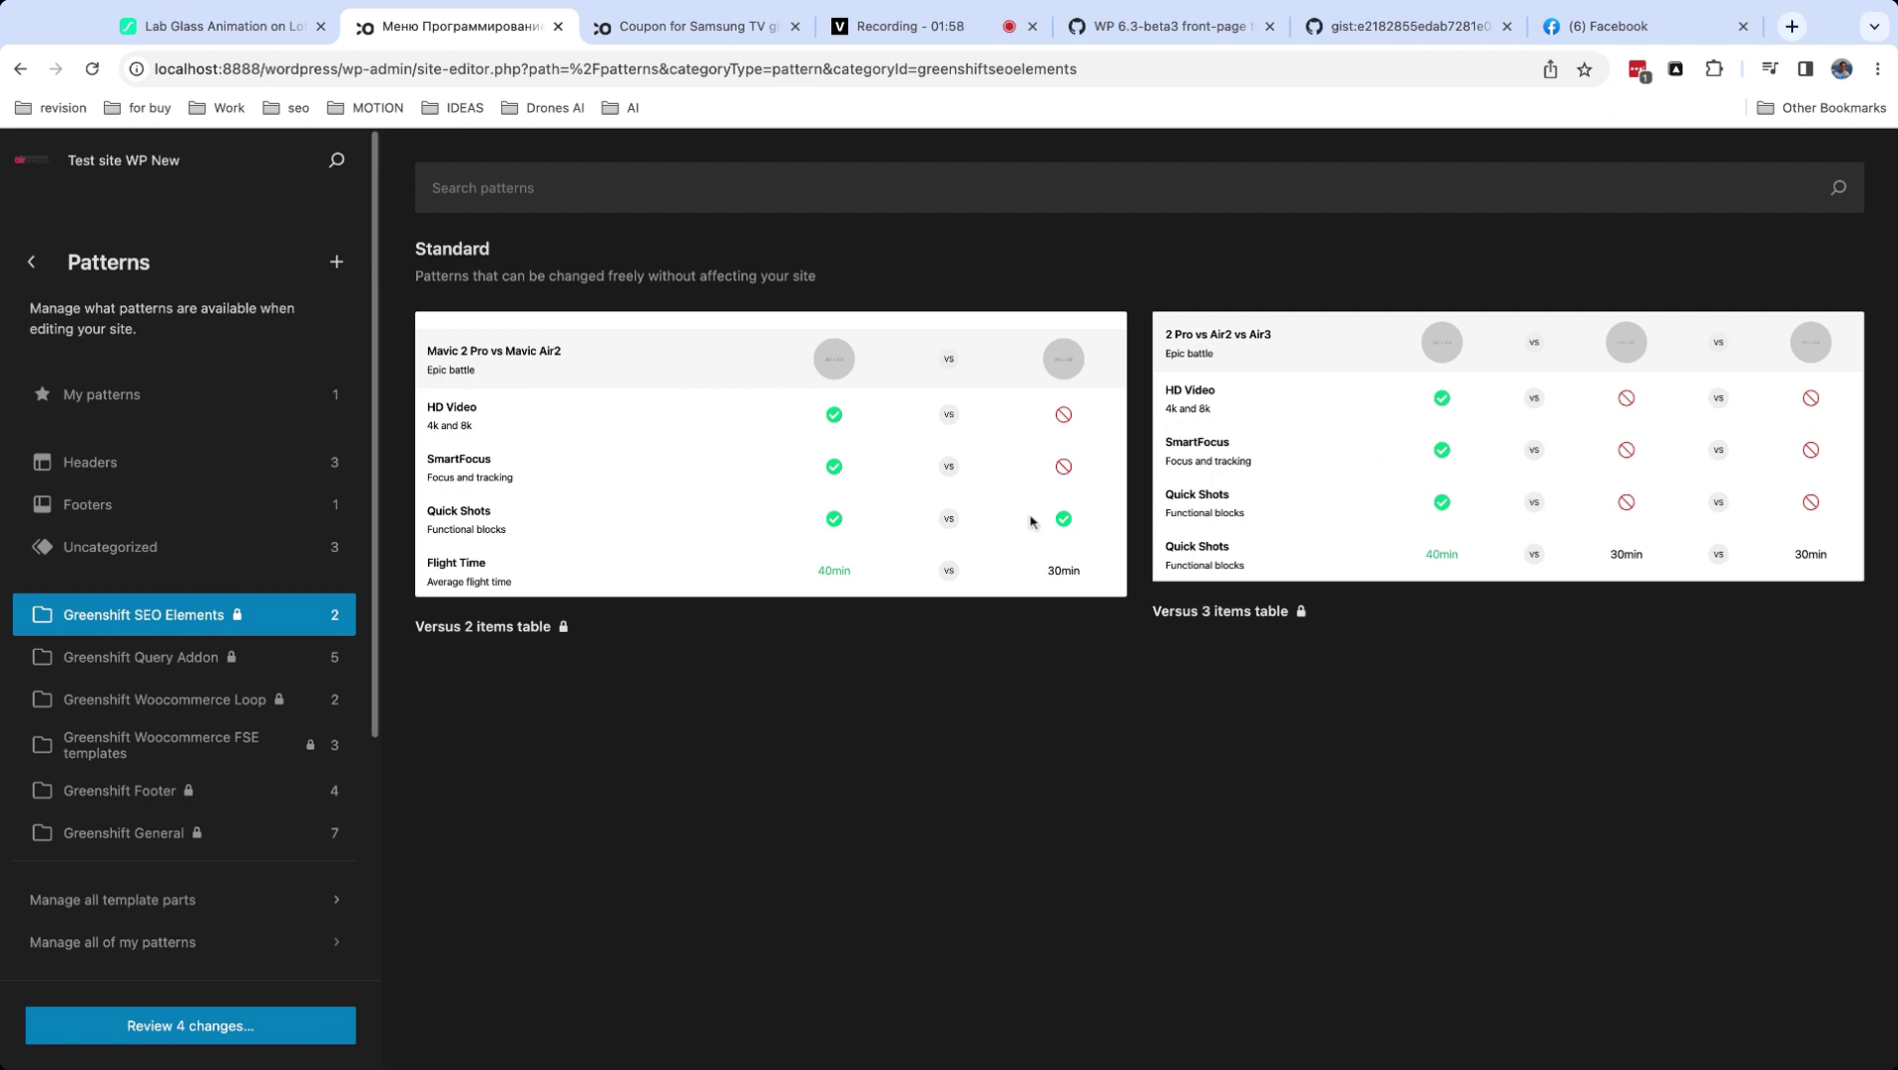
double_click(785, 503)
left_click(1486, 461)
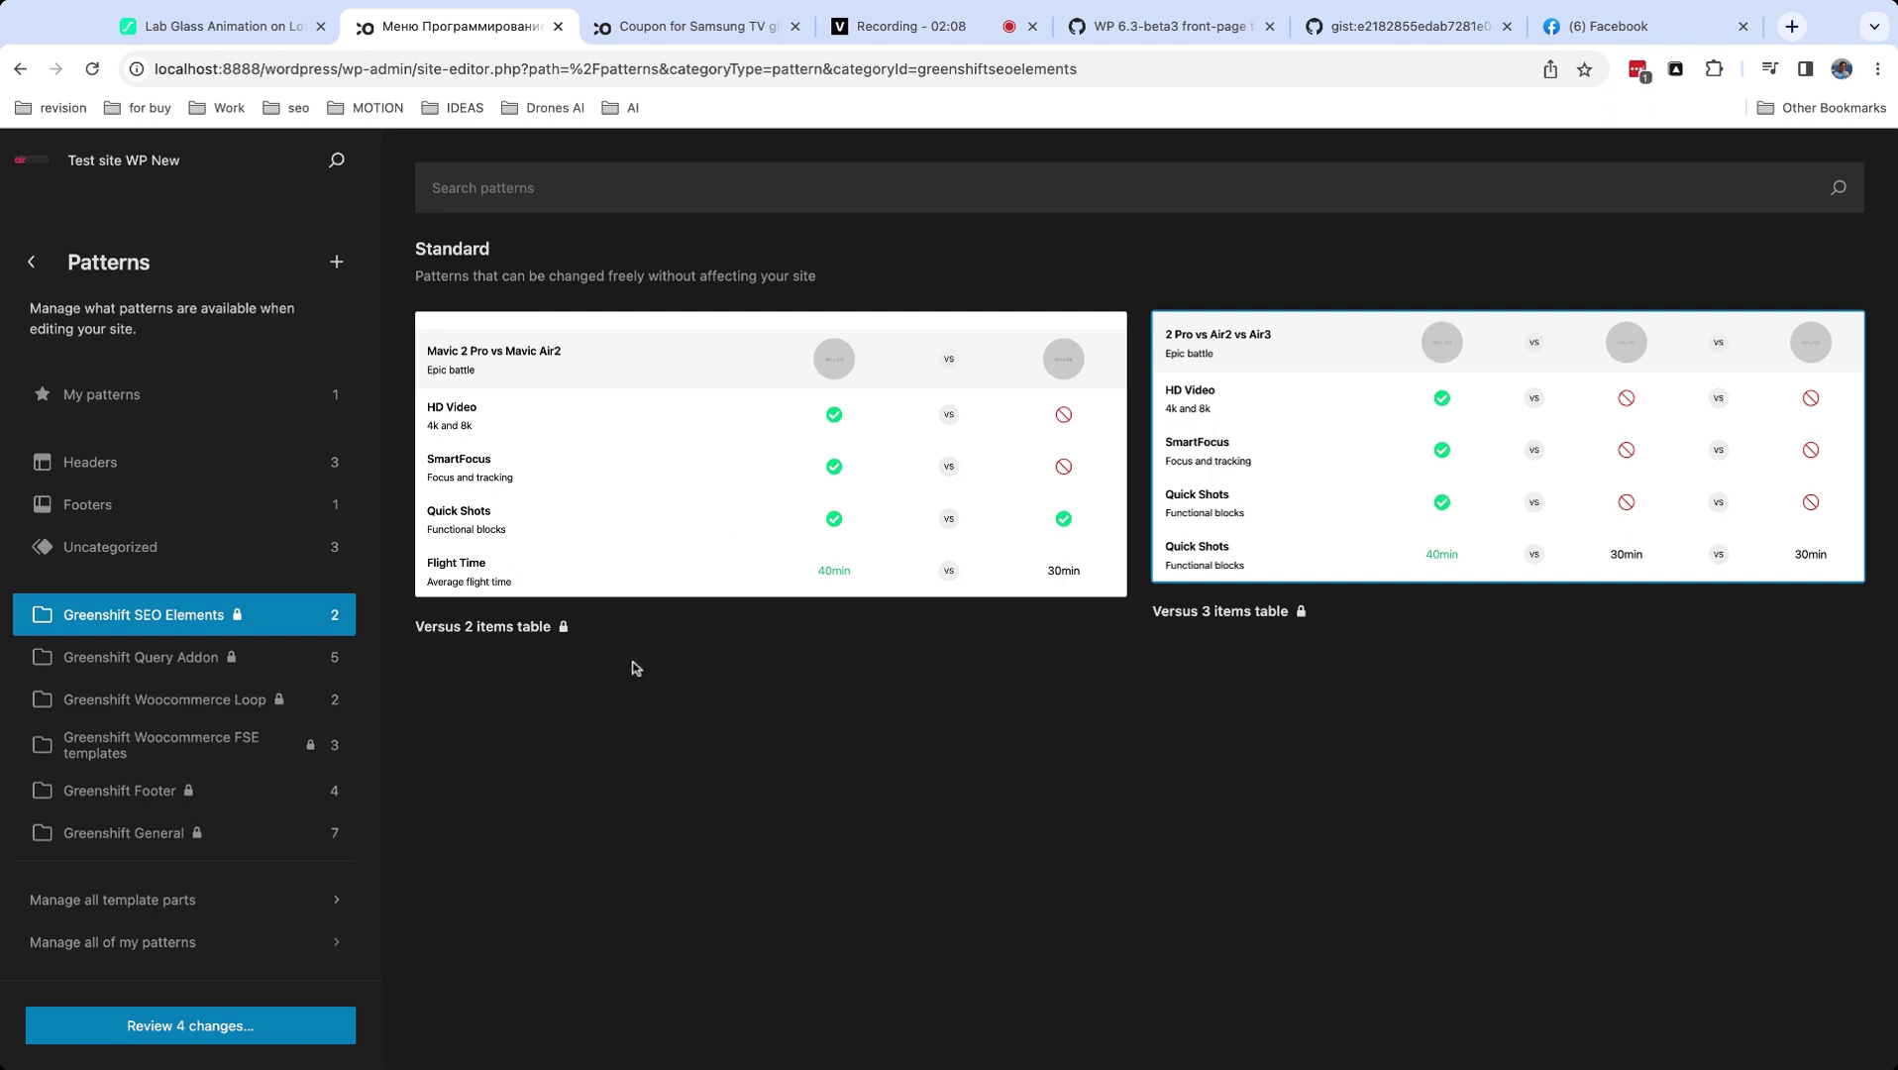
left_click(126, 475)
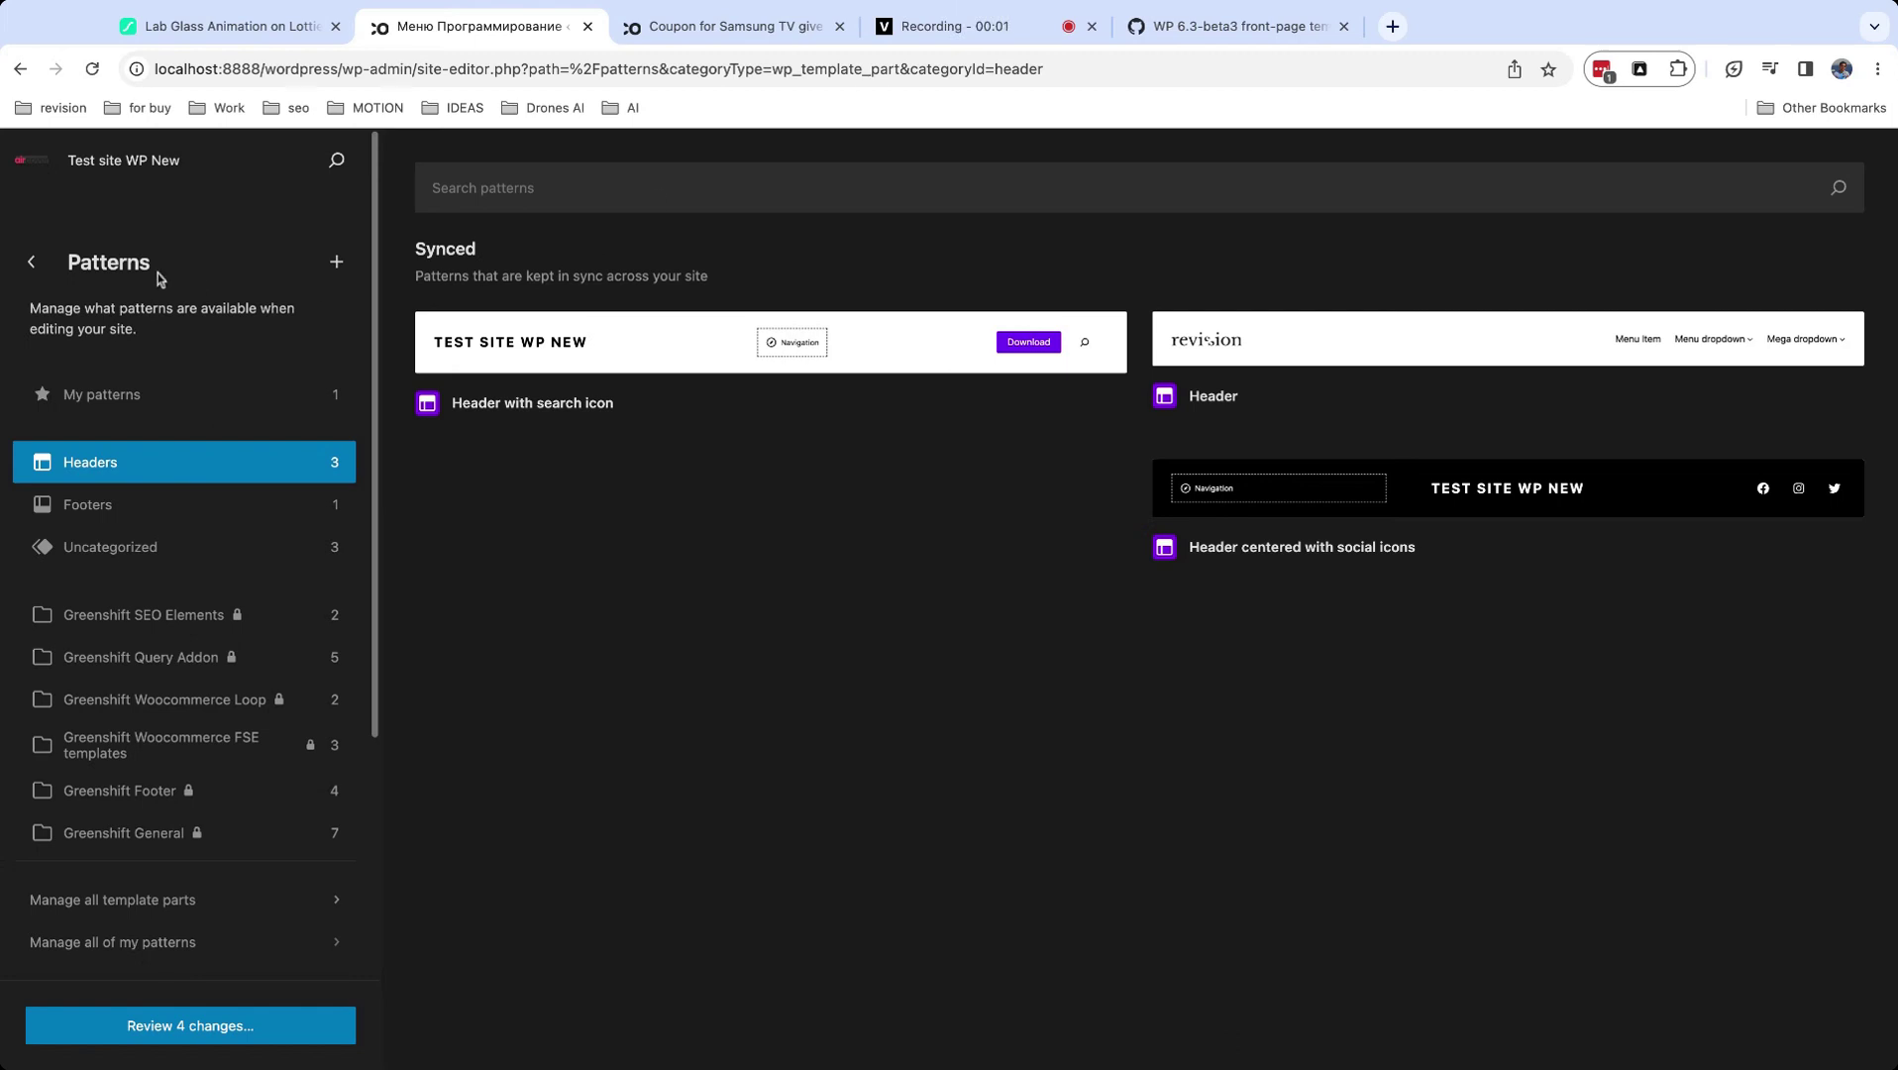
Open Styles from the Design menu and turn on the Style Book preview.
left_click(32, 263)
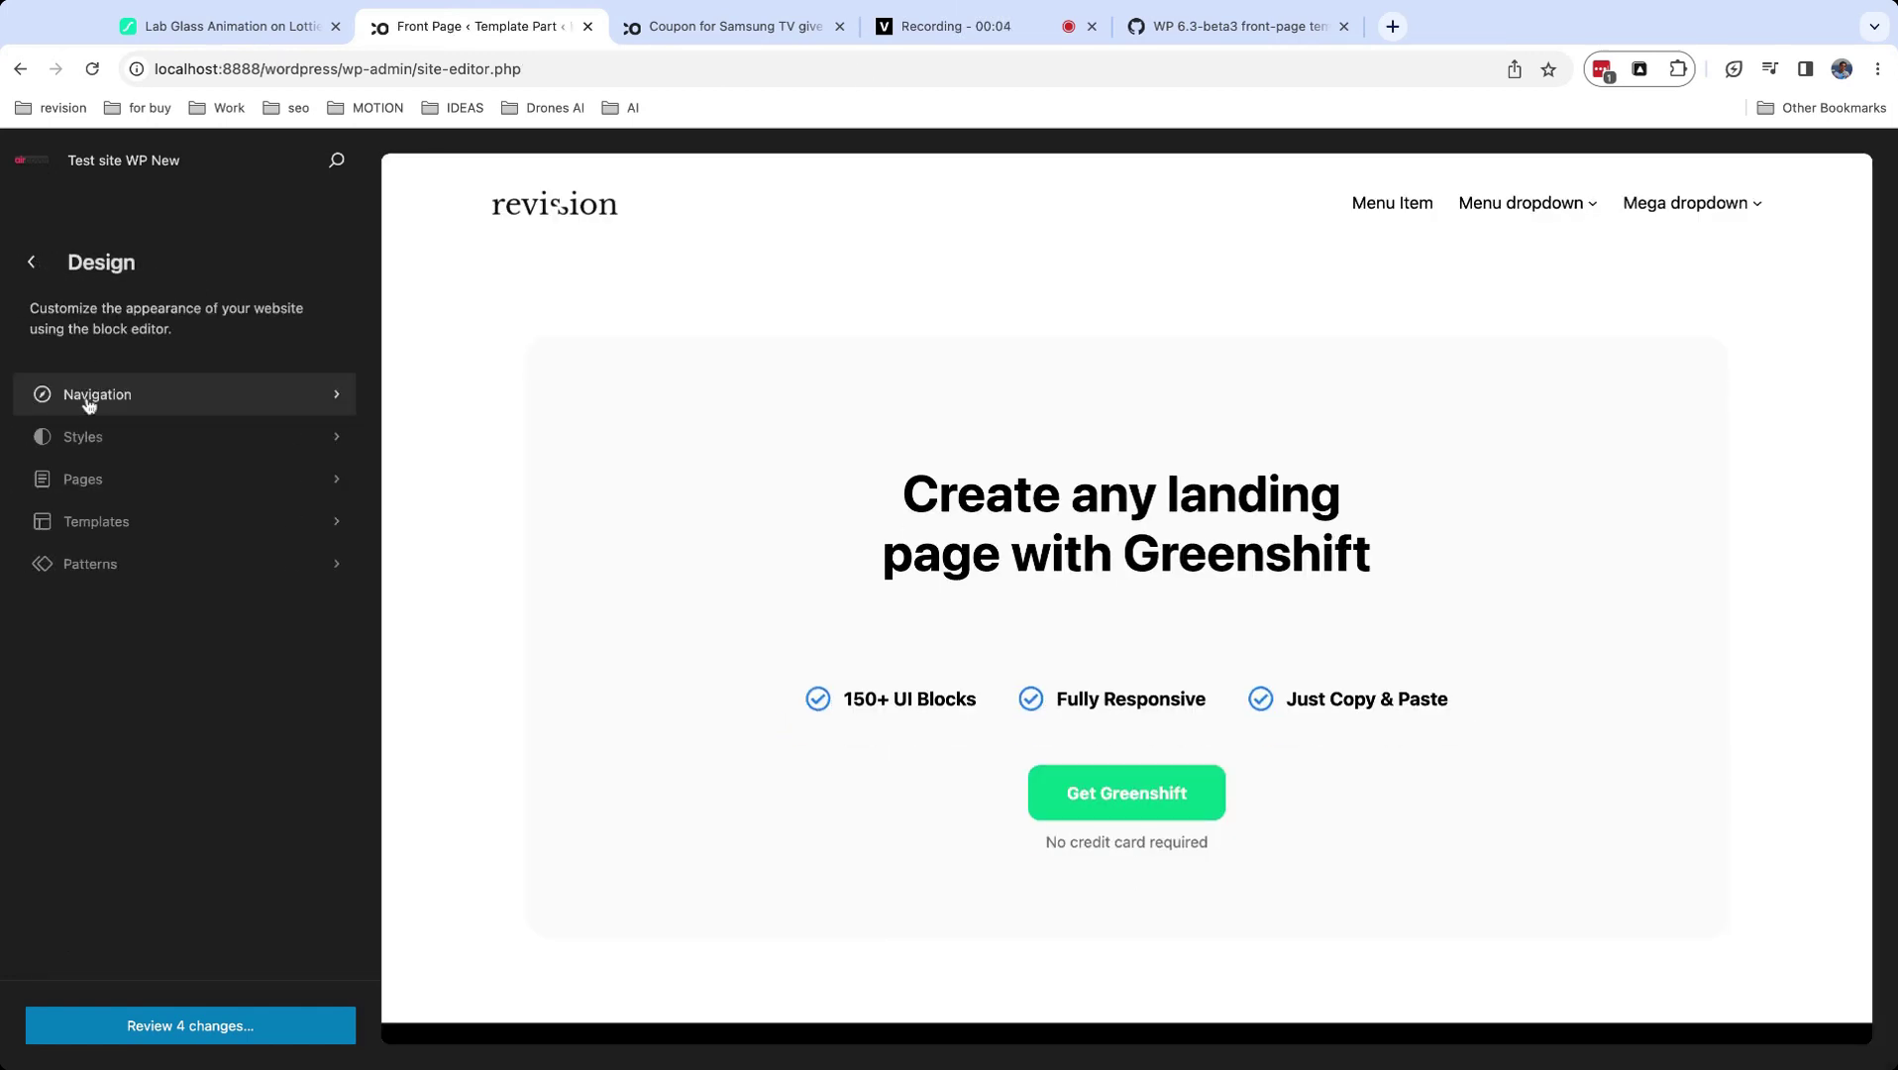
left_click(94, 435)
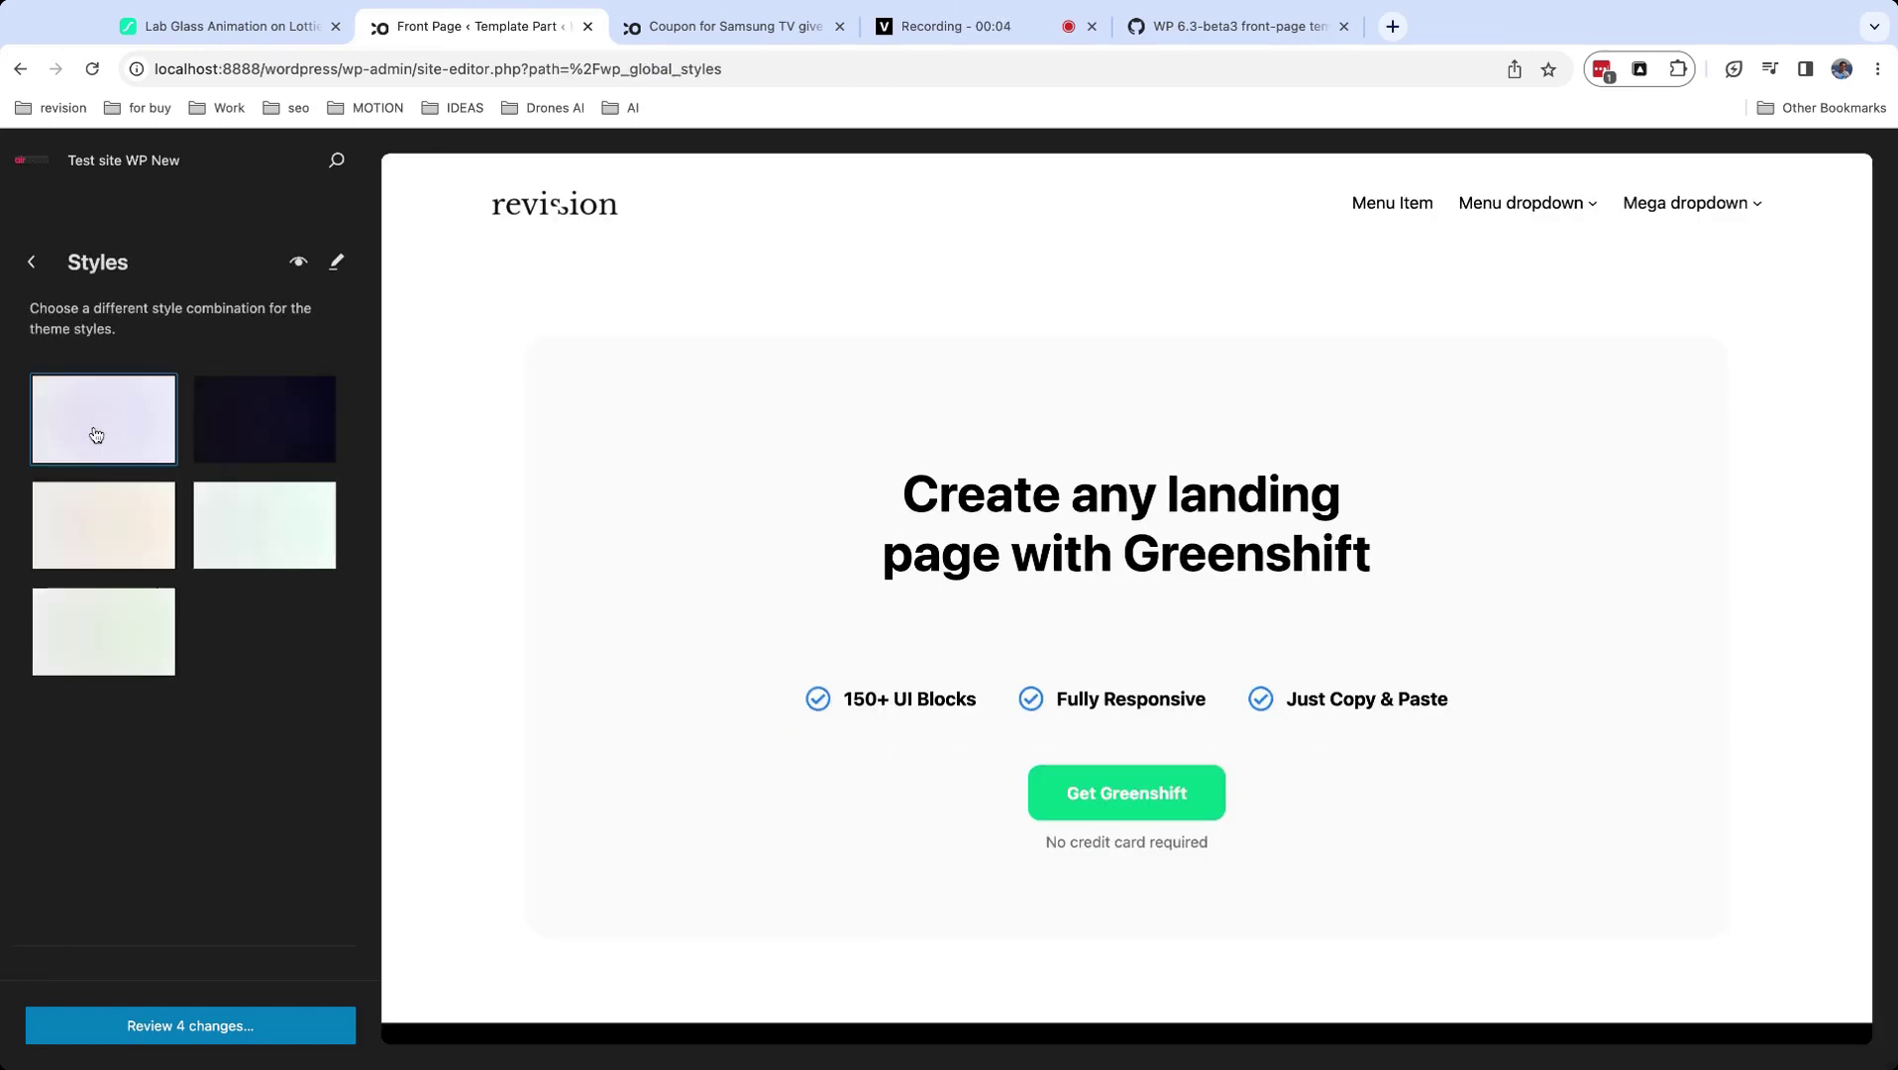
left_click(300, 264)
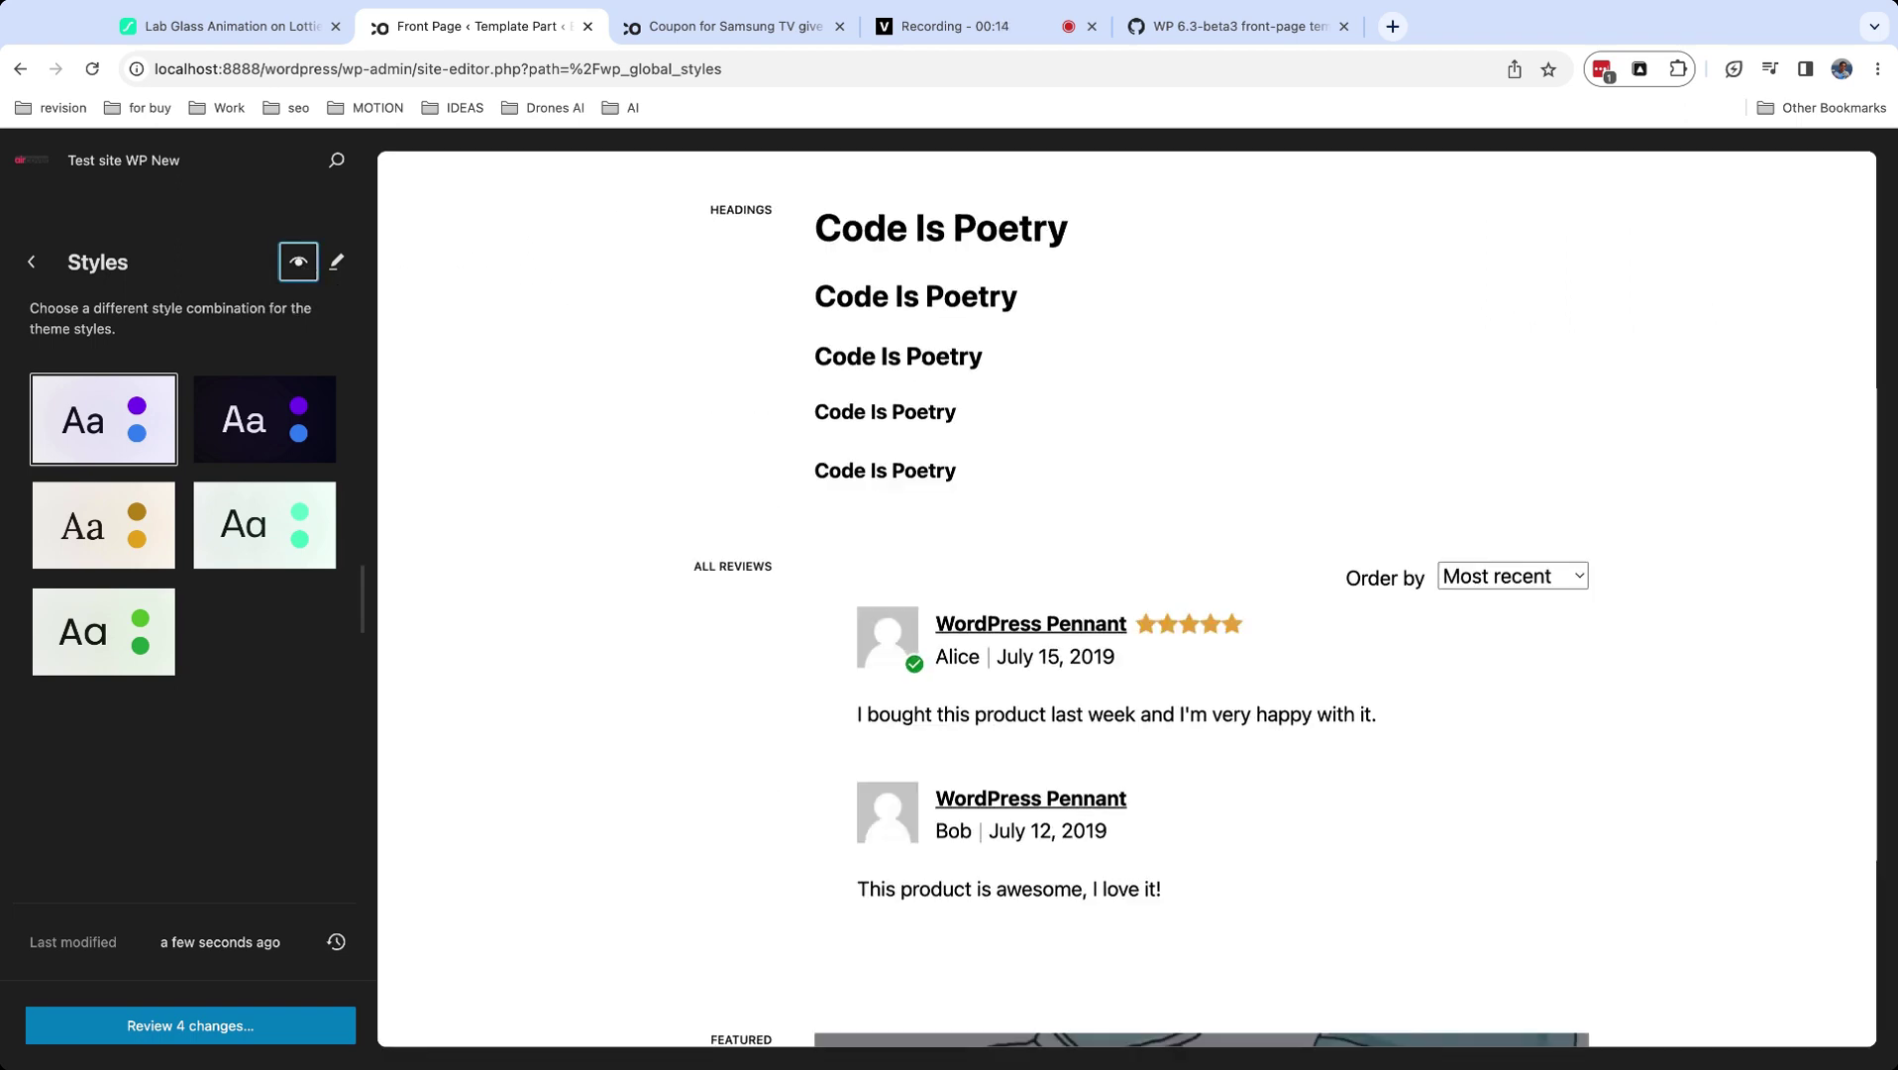
scroll(1128, 599, "down", 20)
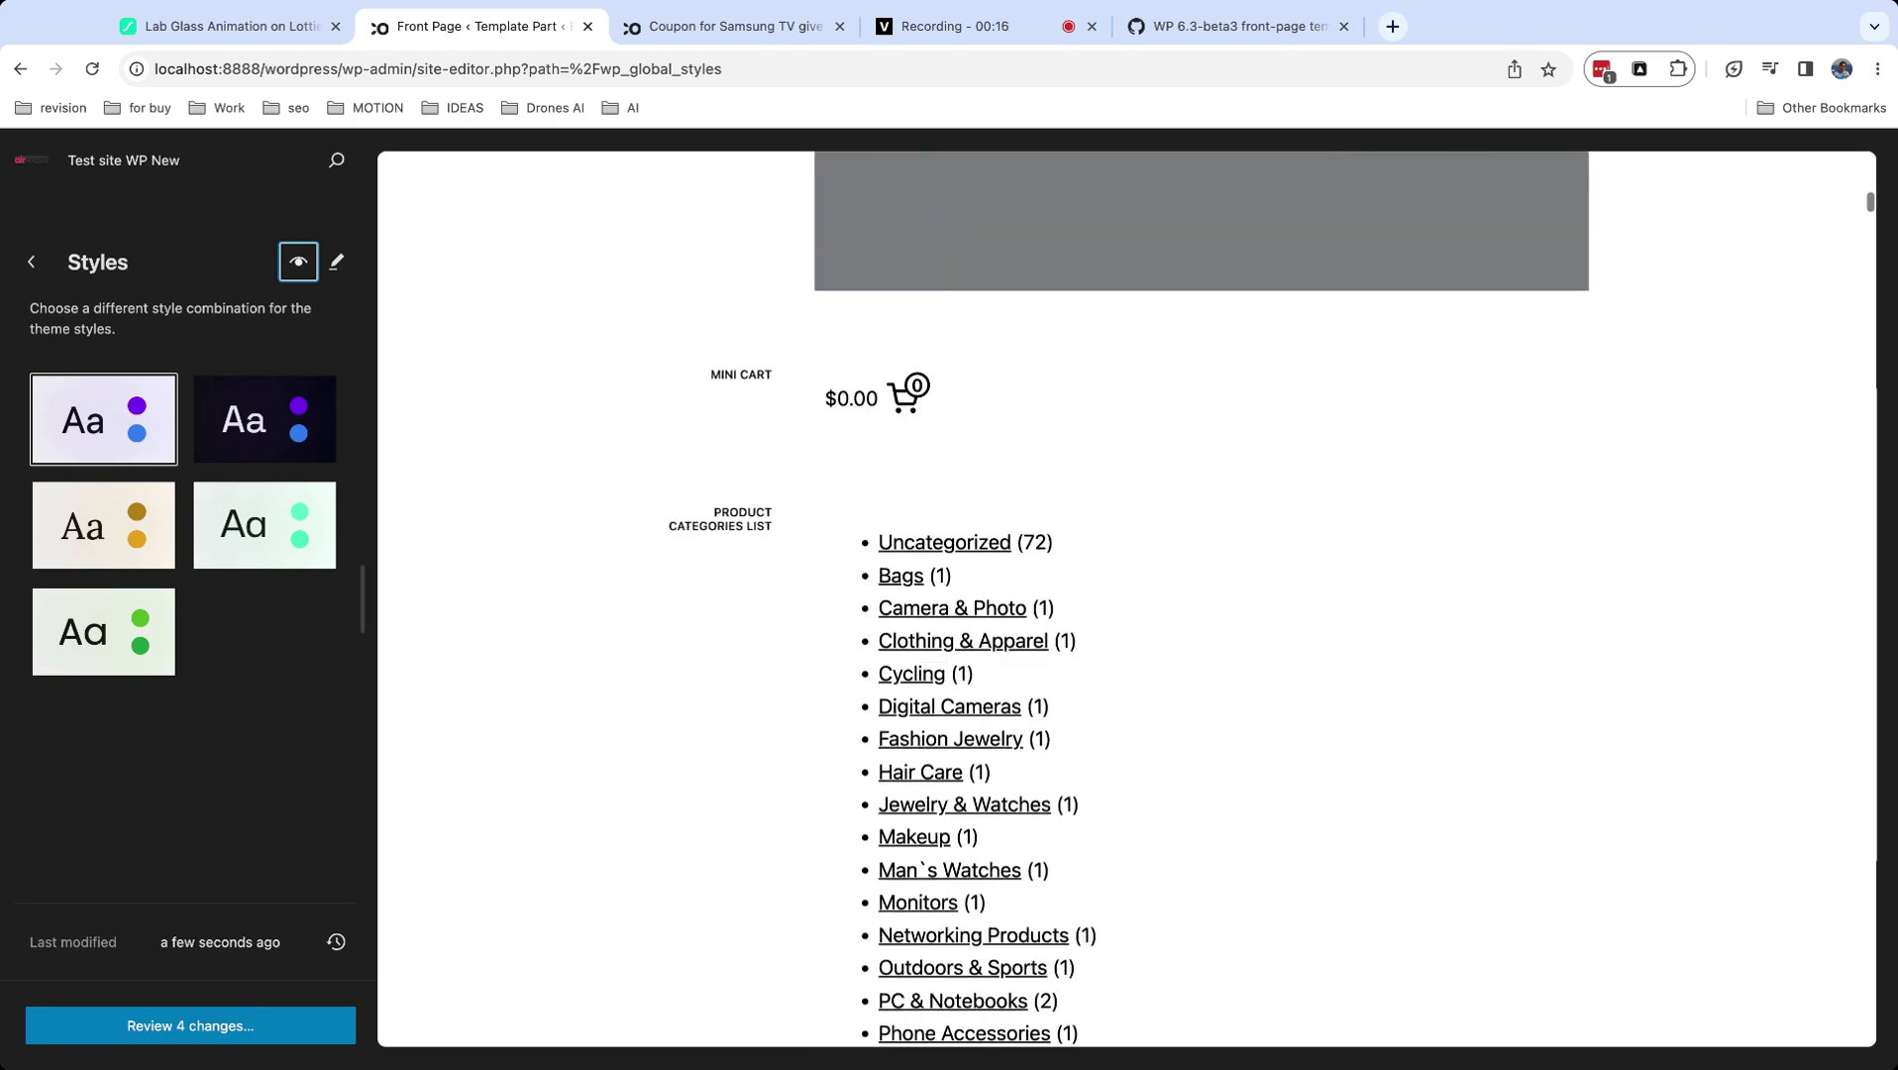
scroll(454, 393, "up", 20)
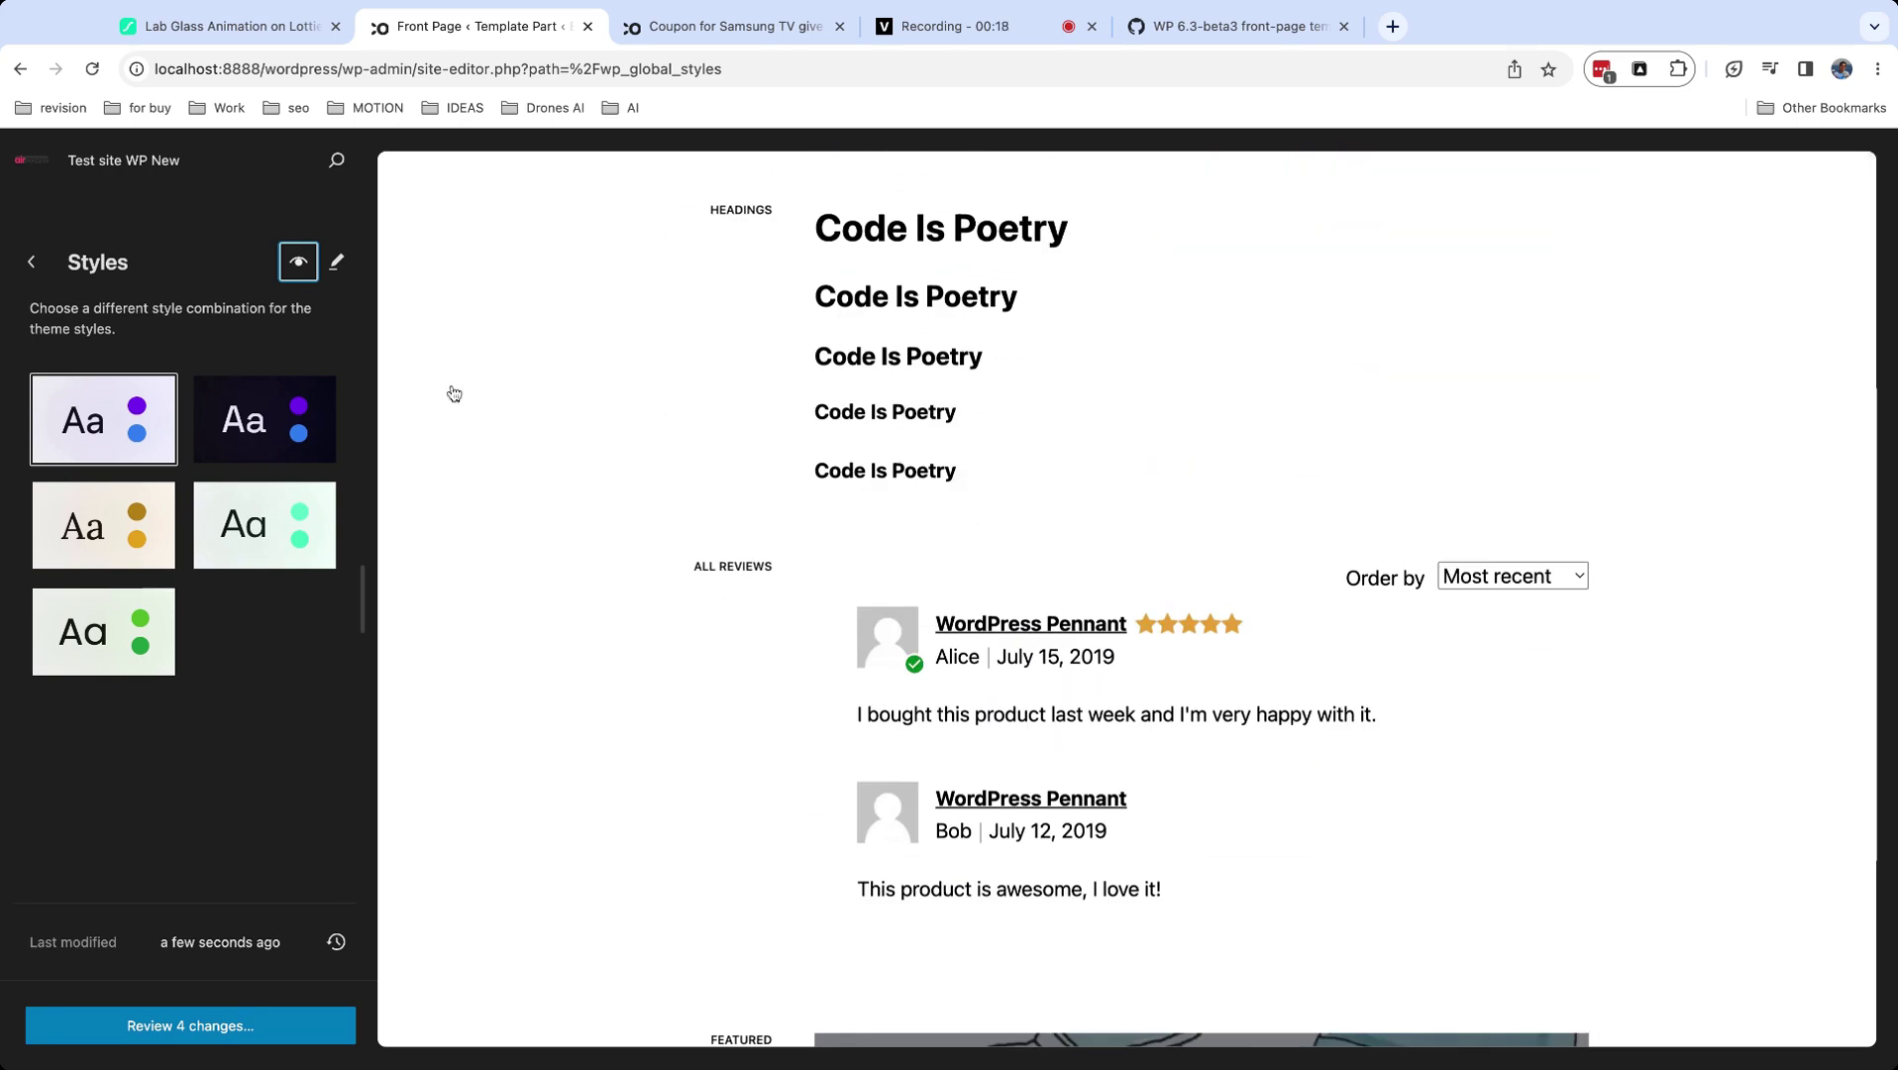
Try the dark, Lora Elegant and Mona Variable Font variations, ending on Poppins Green.
left_click(297, 412)
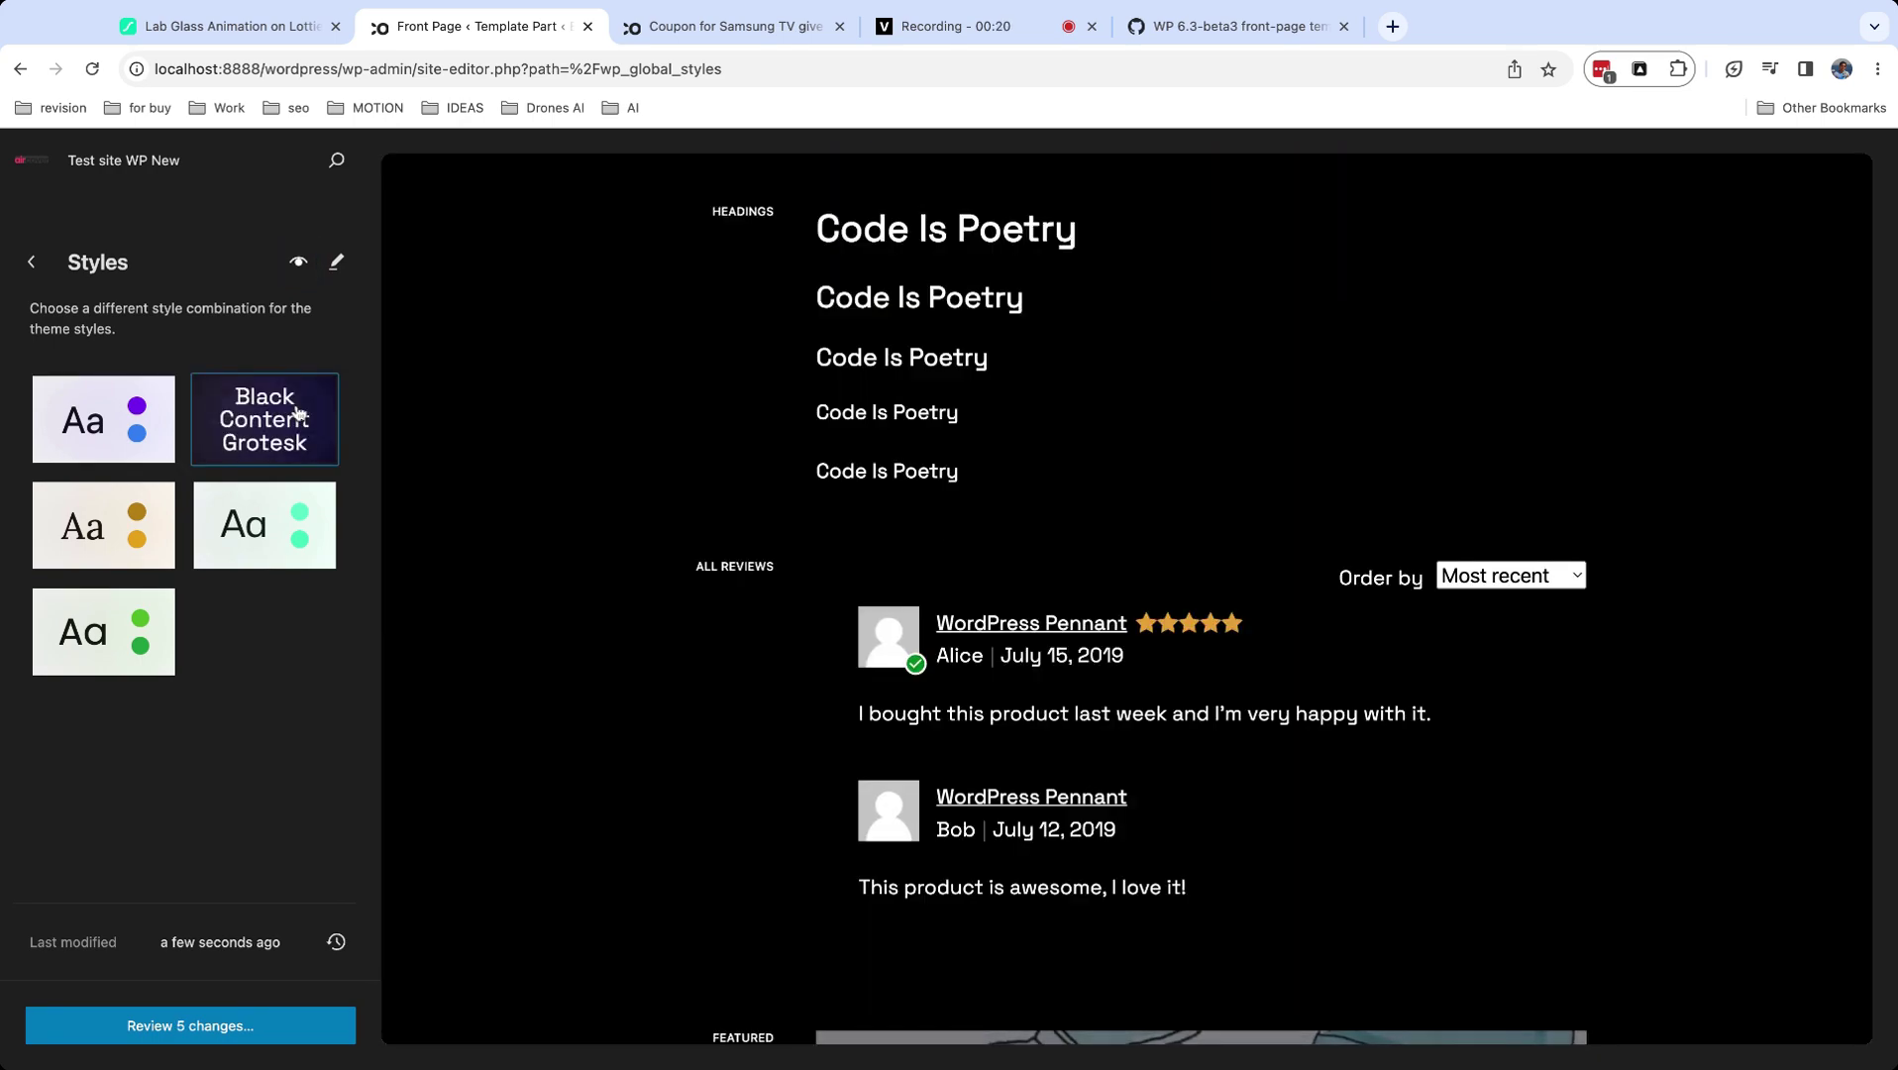
left_click(106, 525)
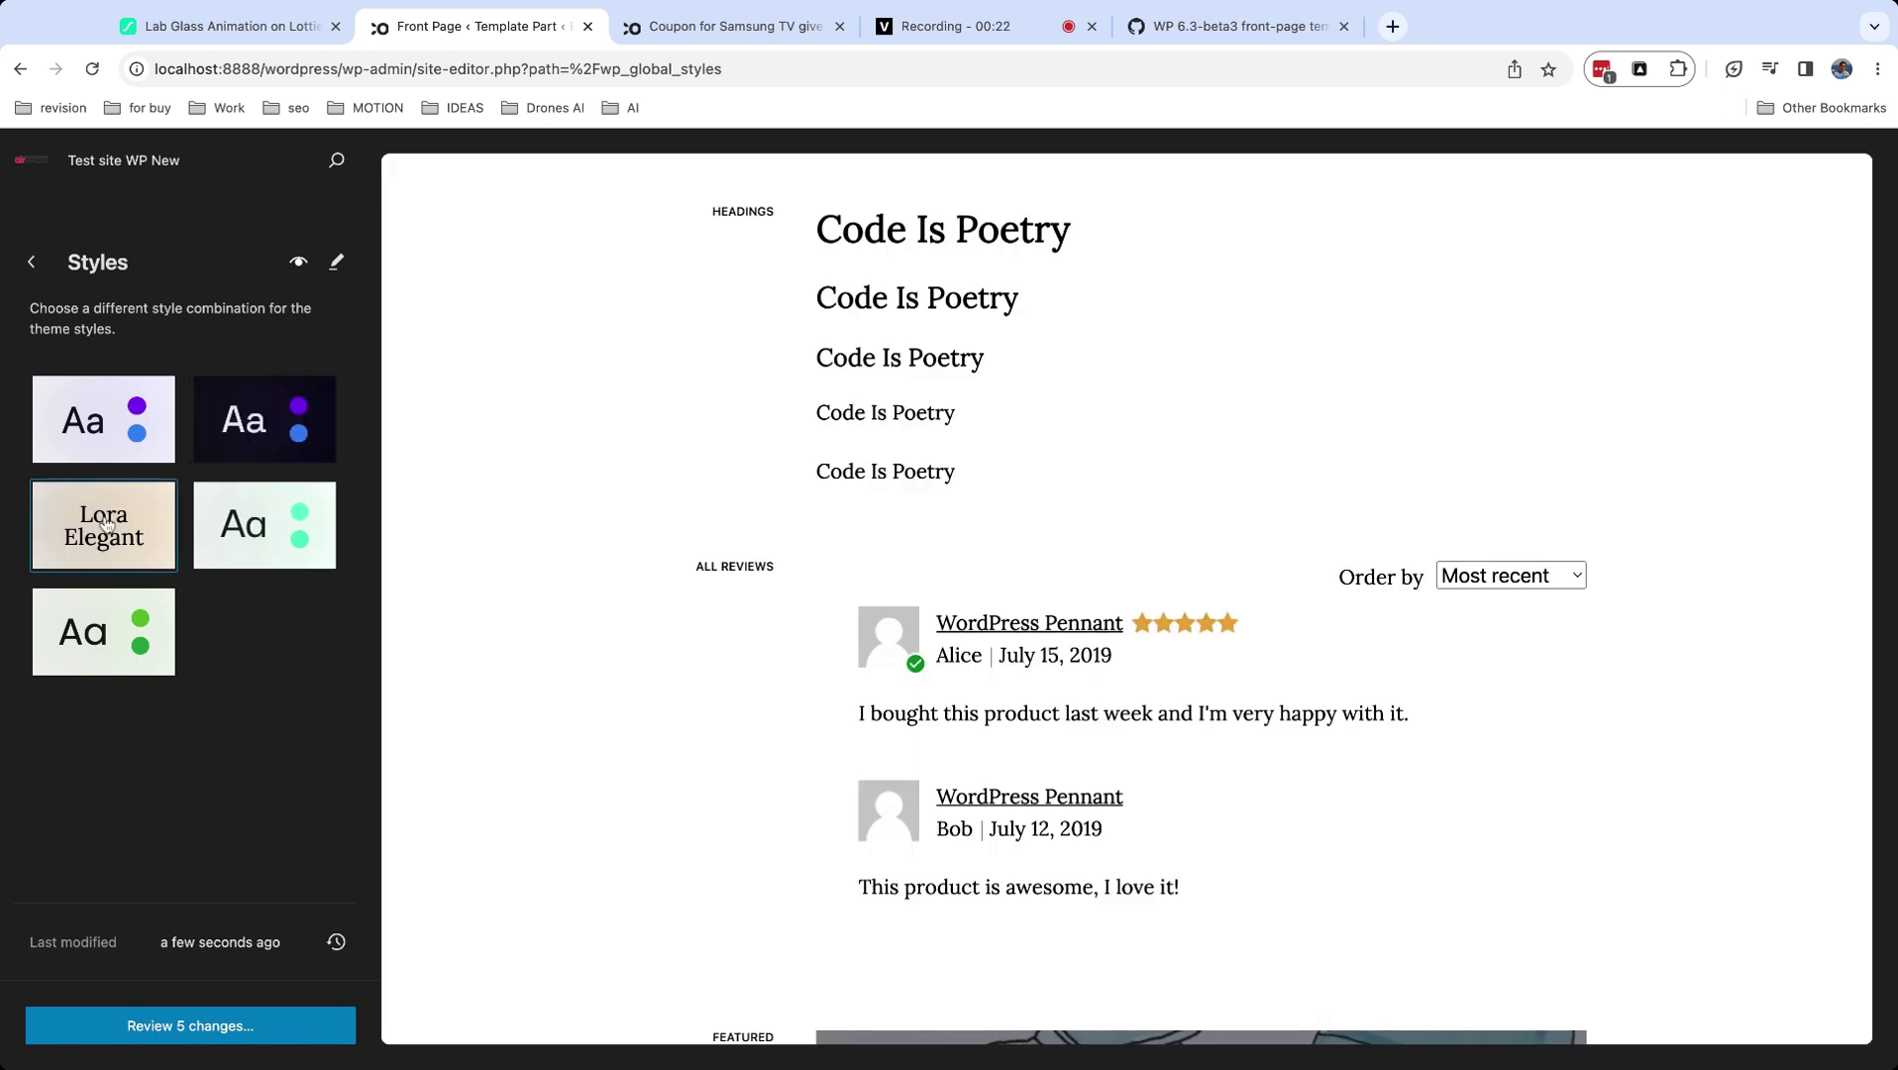
left_click(264, 525)
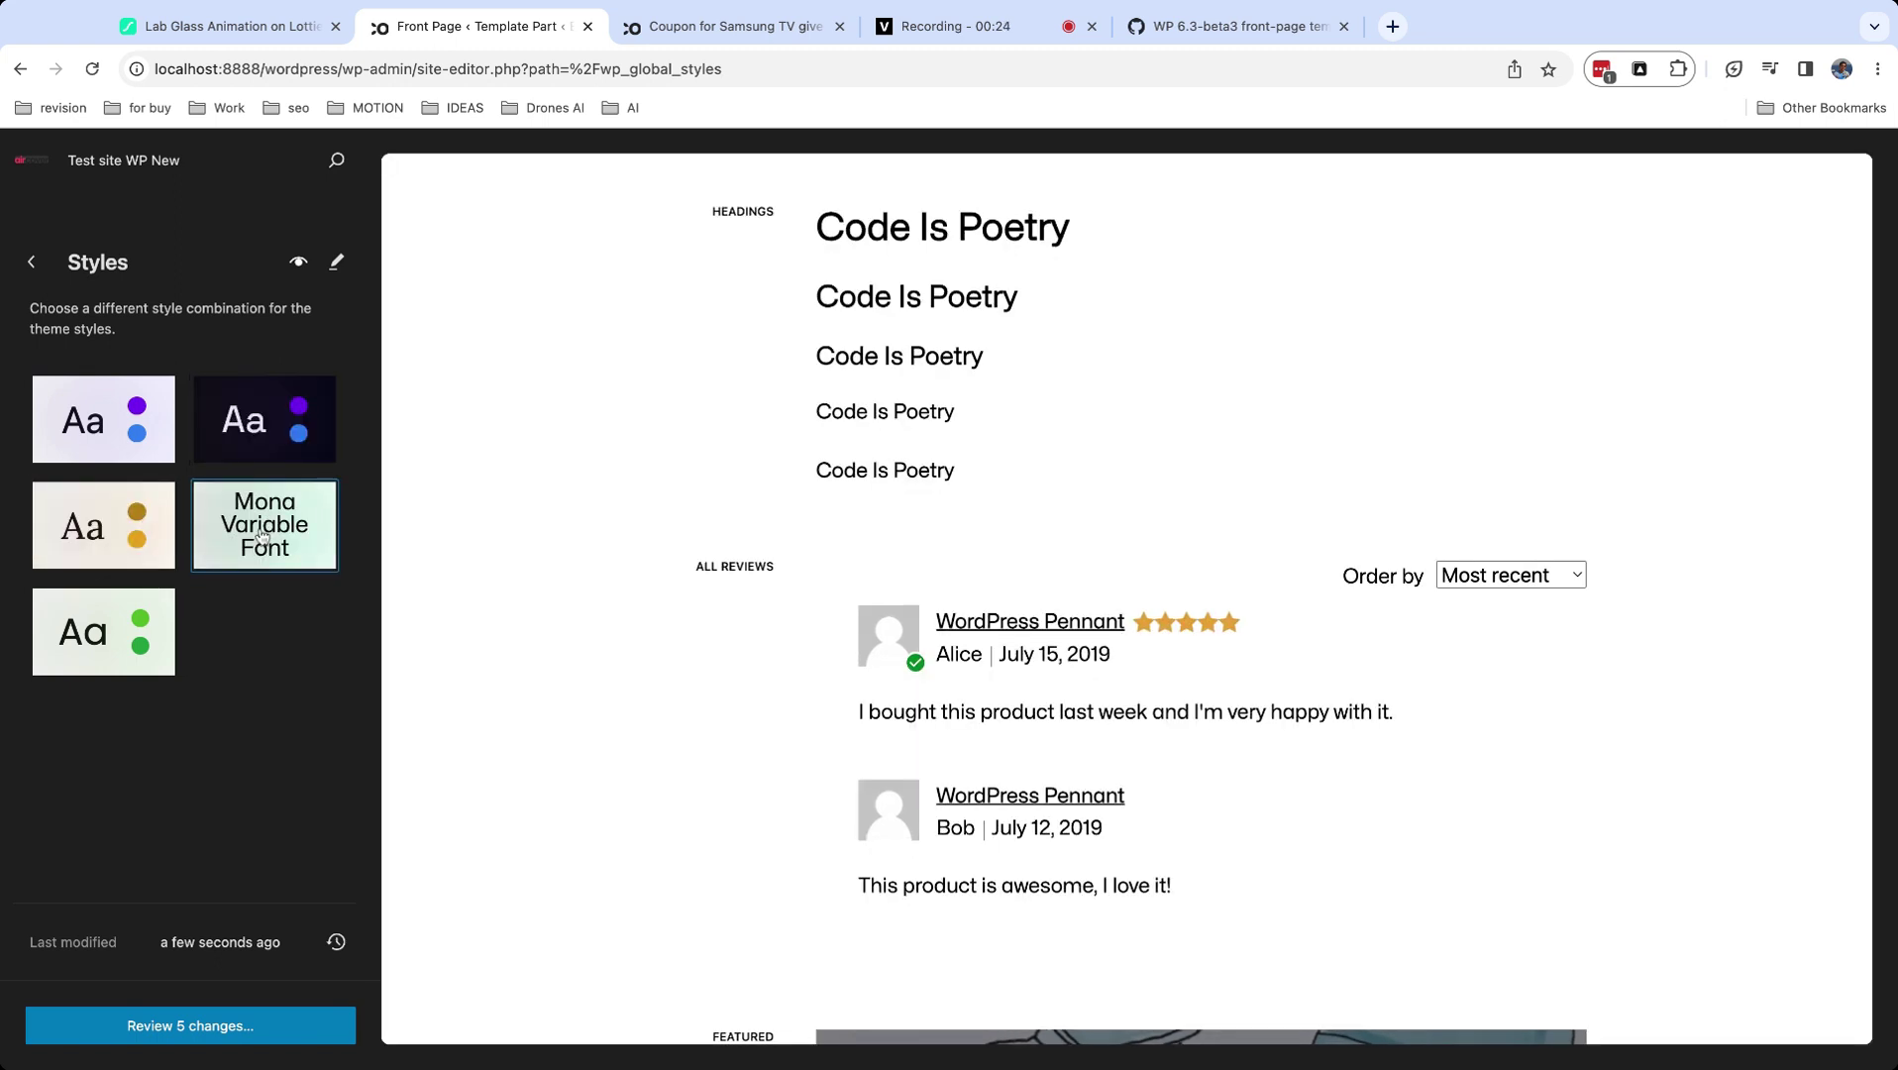
left_click(141, 645)
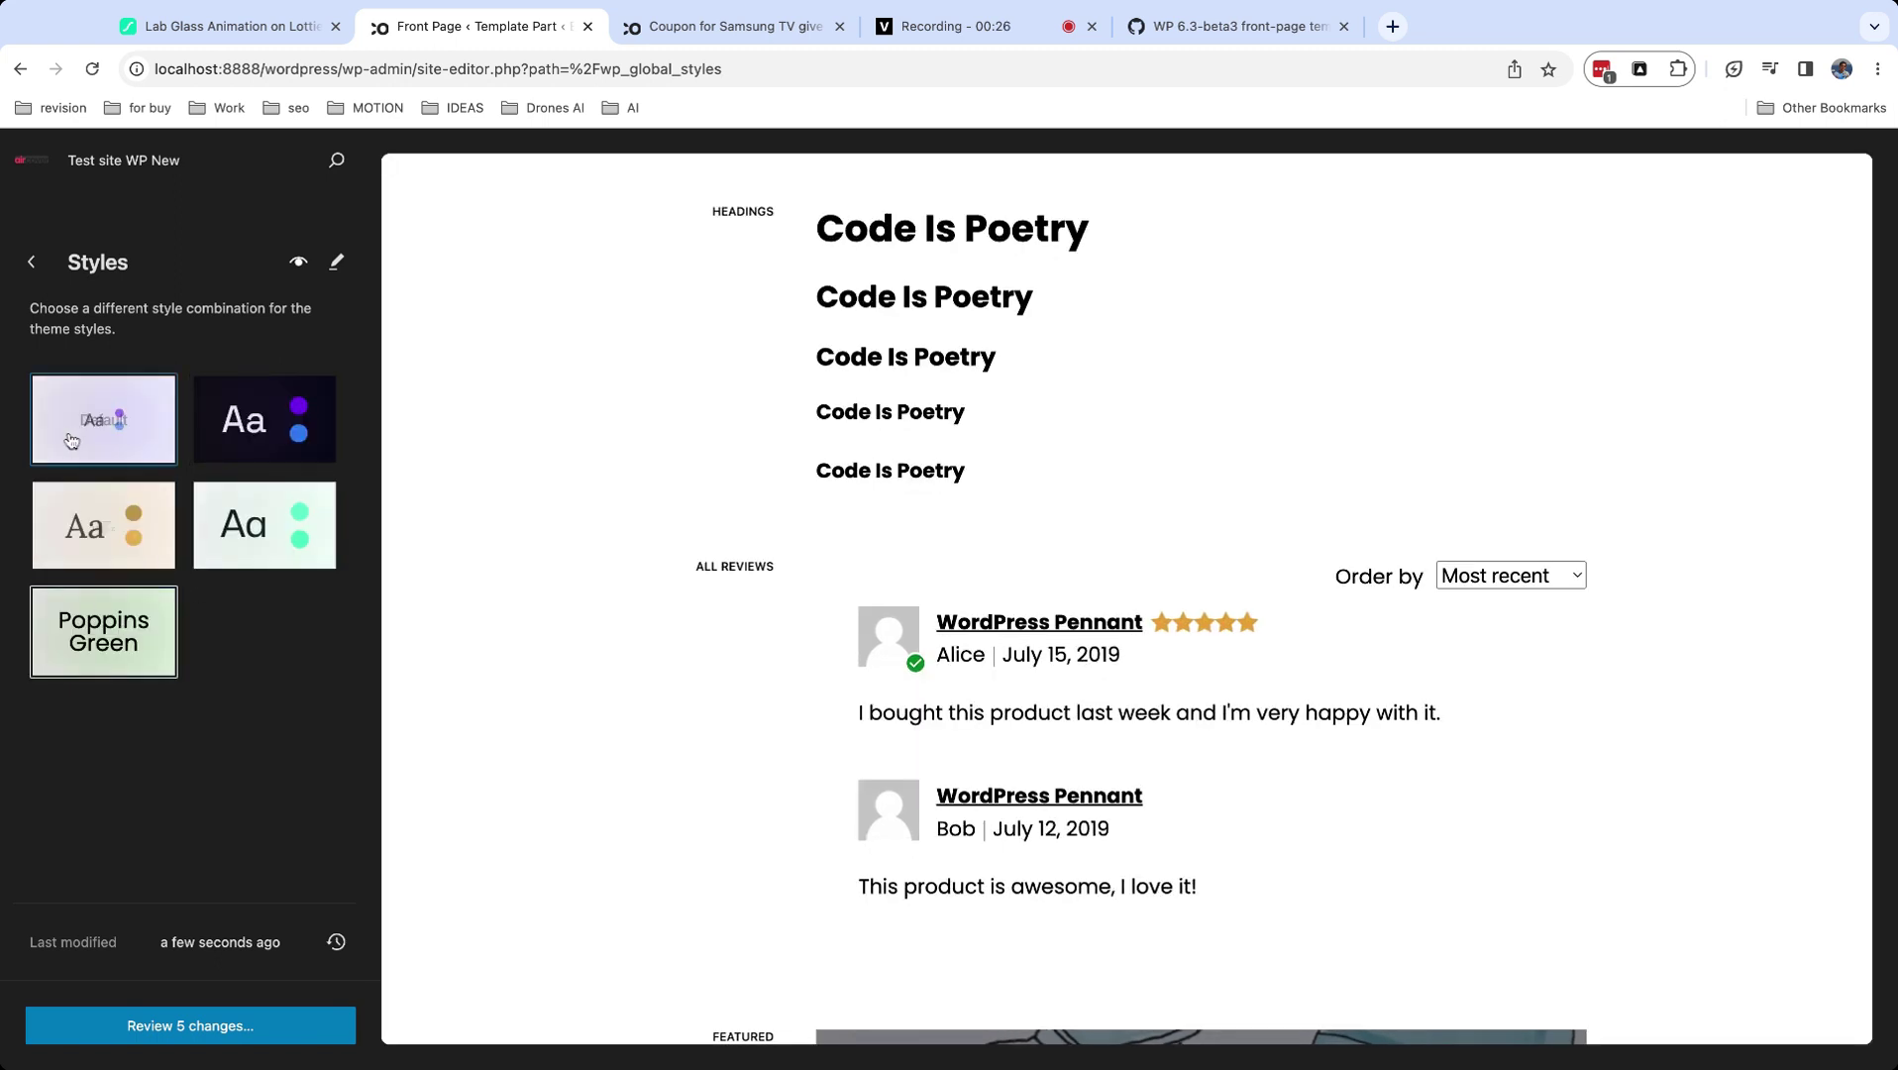
Revert to the Default variation and open Colors > Palette, checking its Gradient and Solid tabs.
left_click(103, 419)
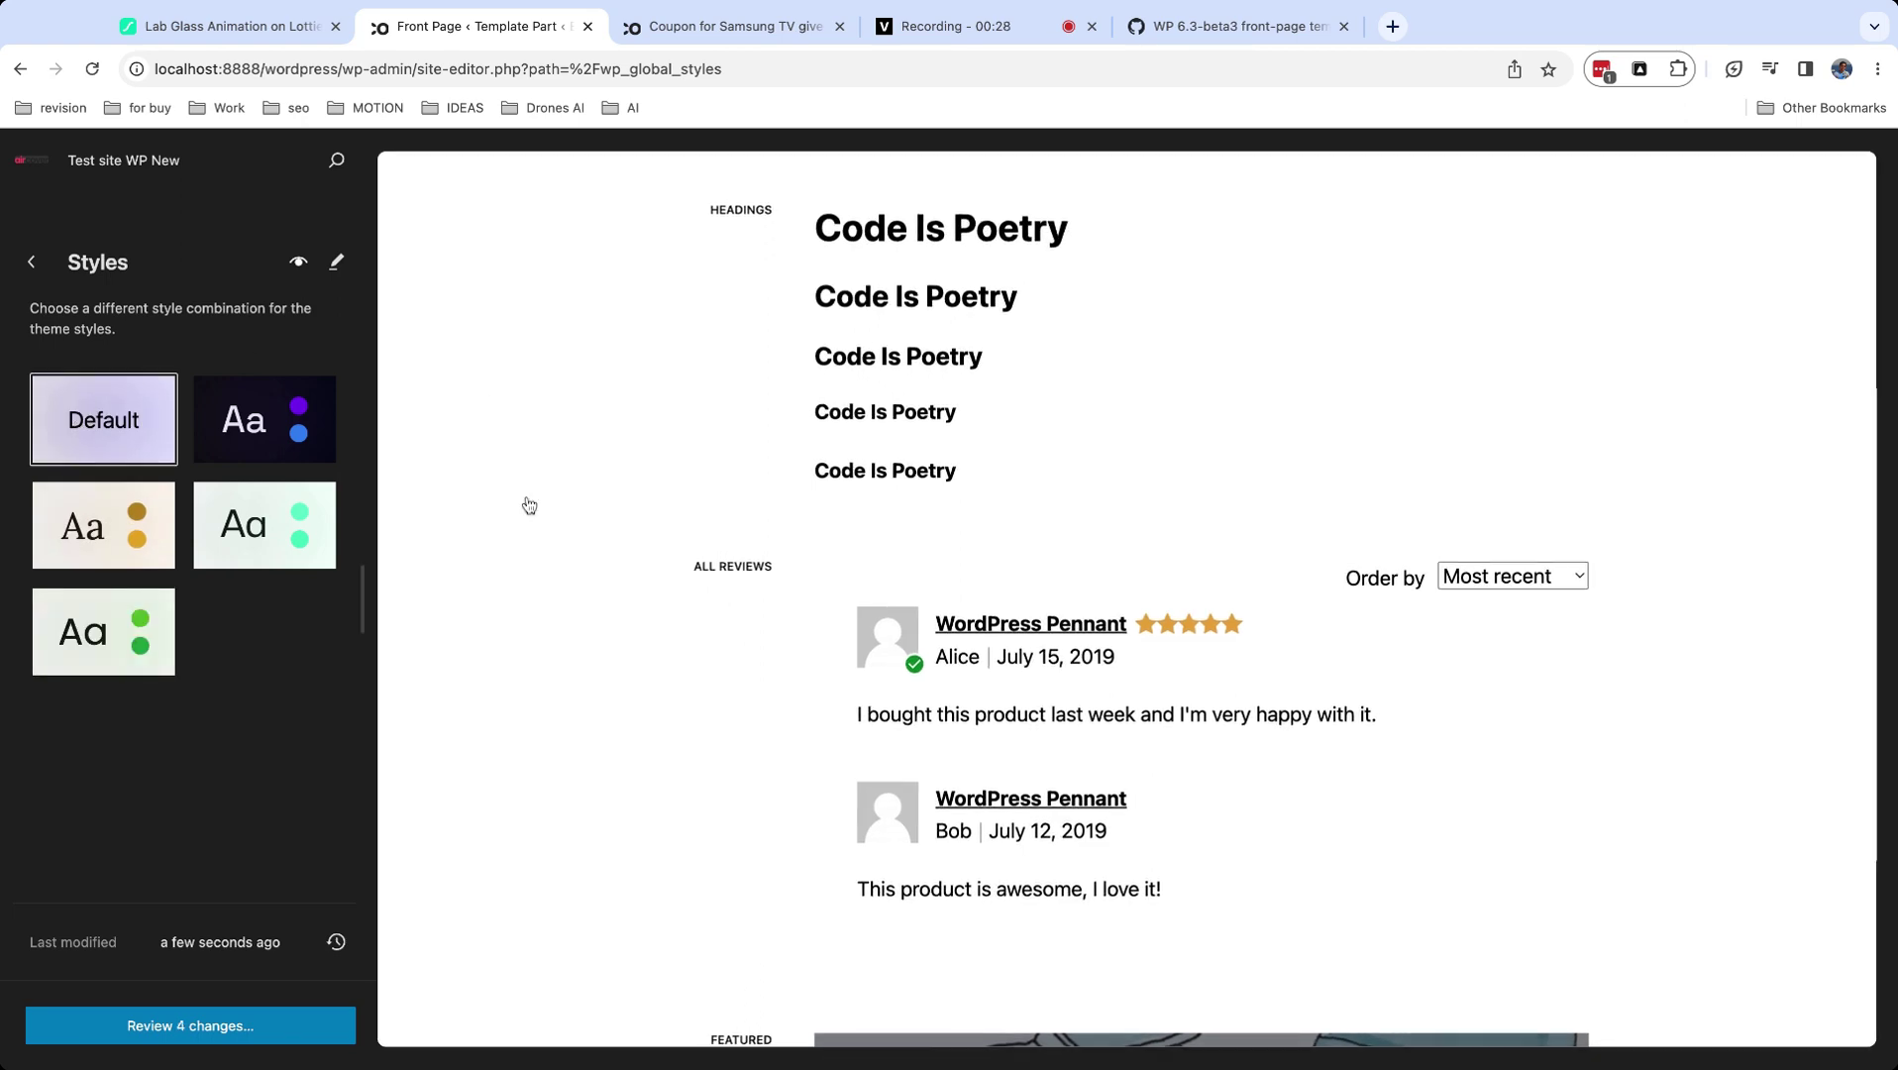
left_click(338, 263)
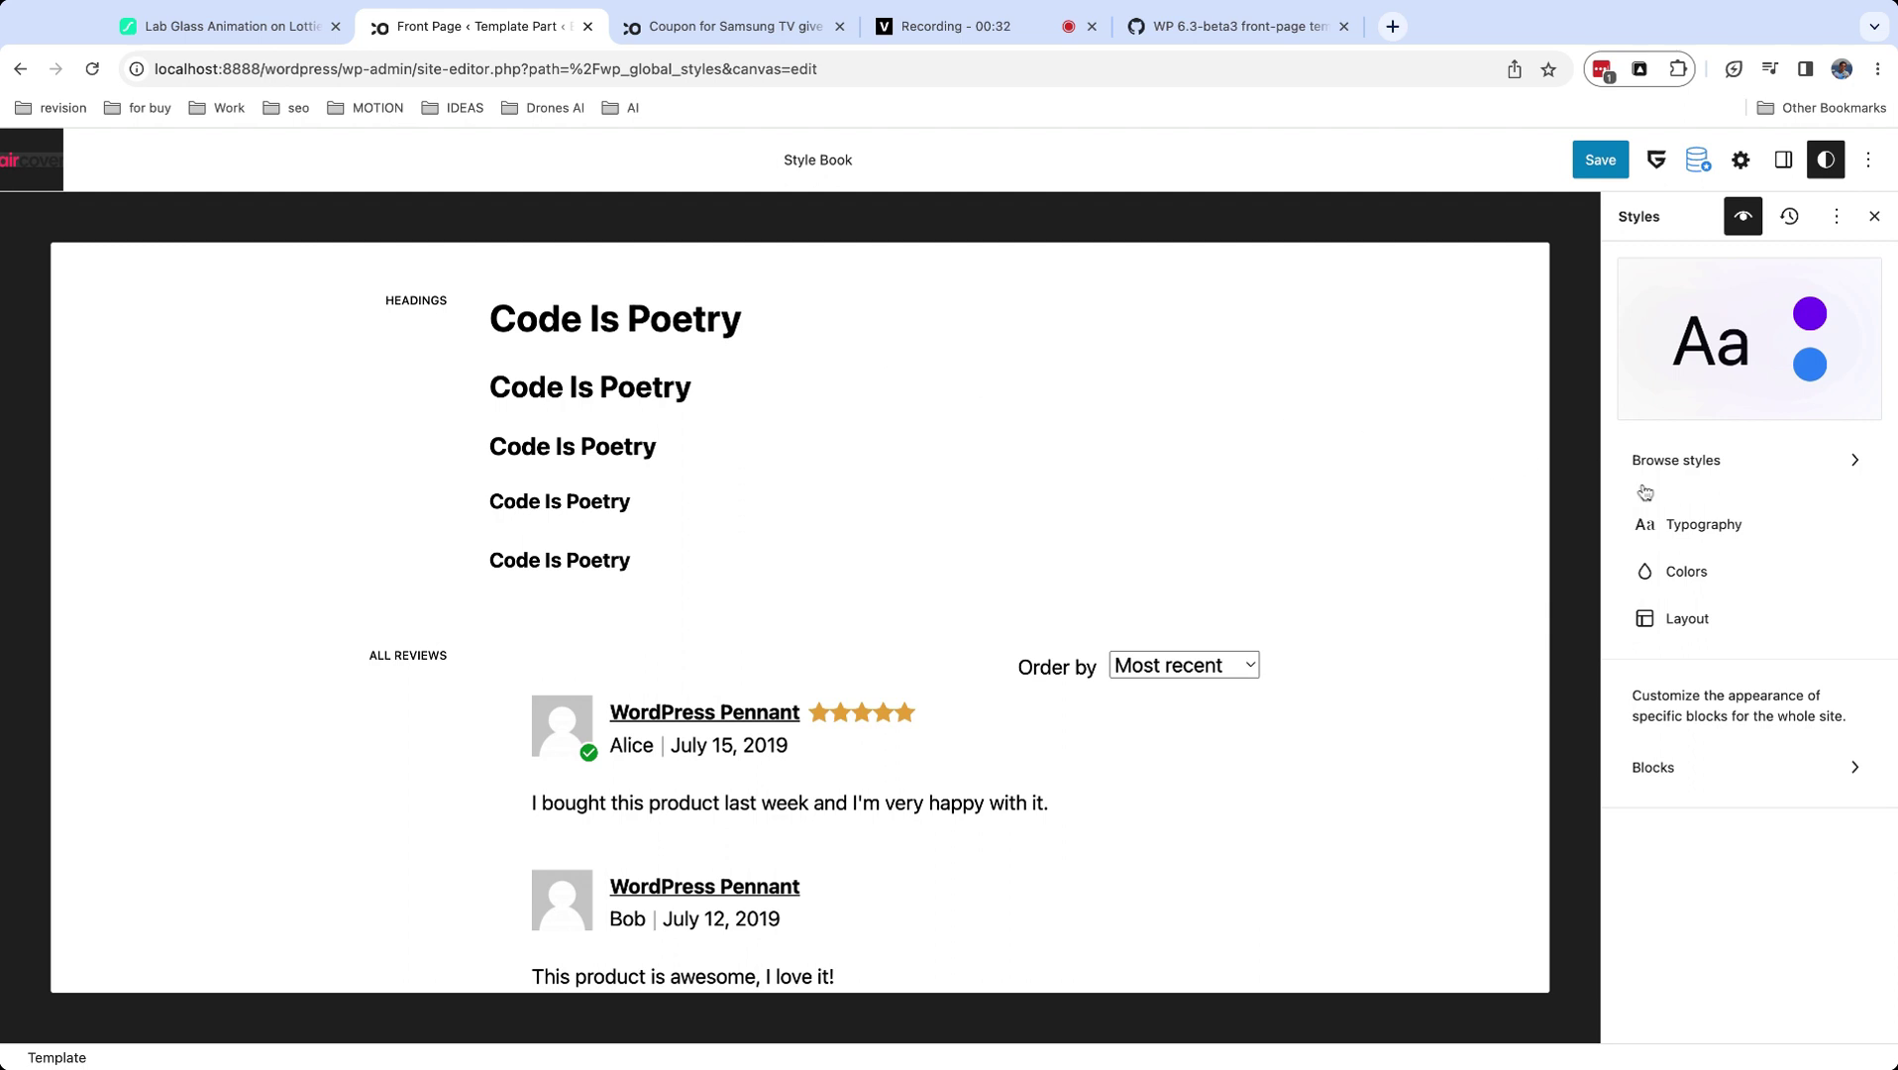
left_click(1746, 562)
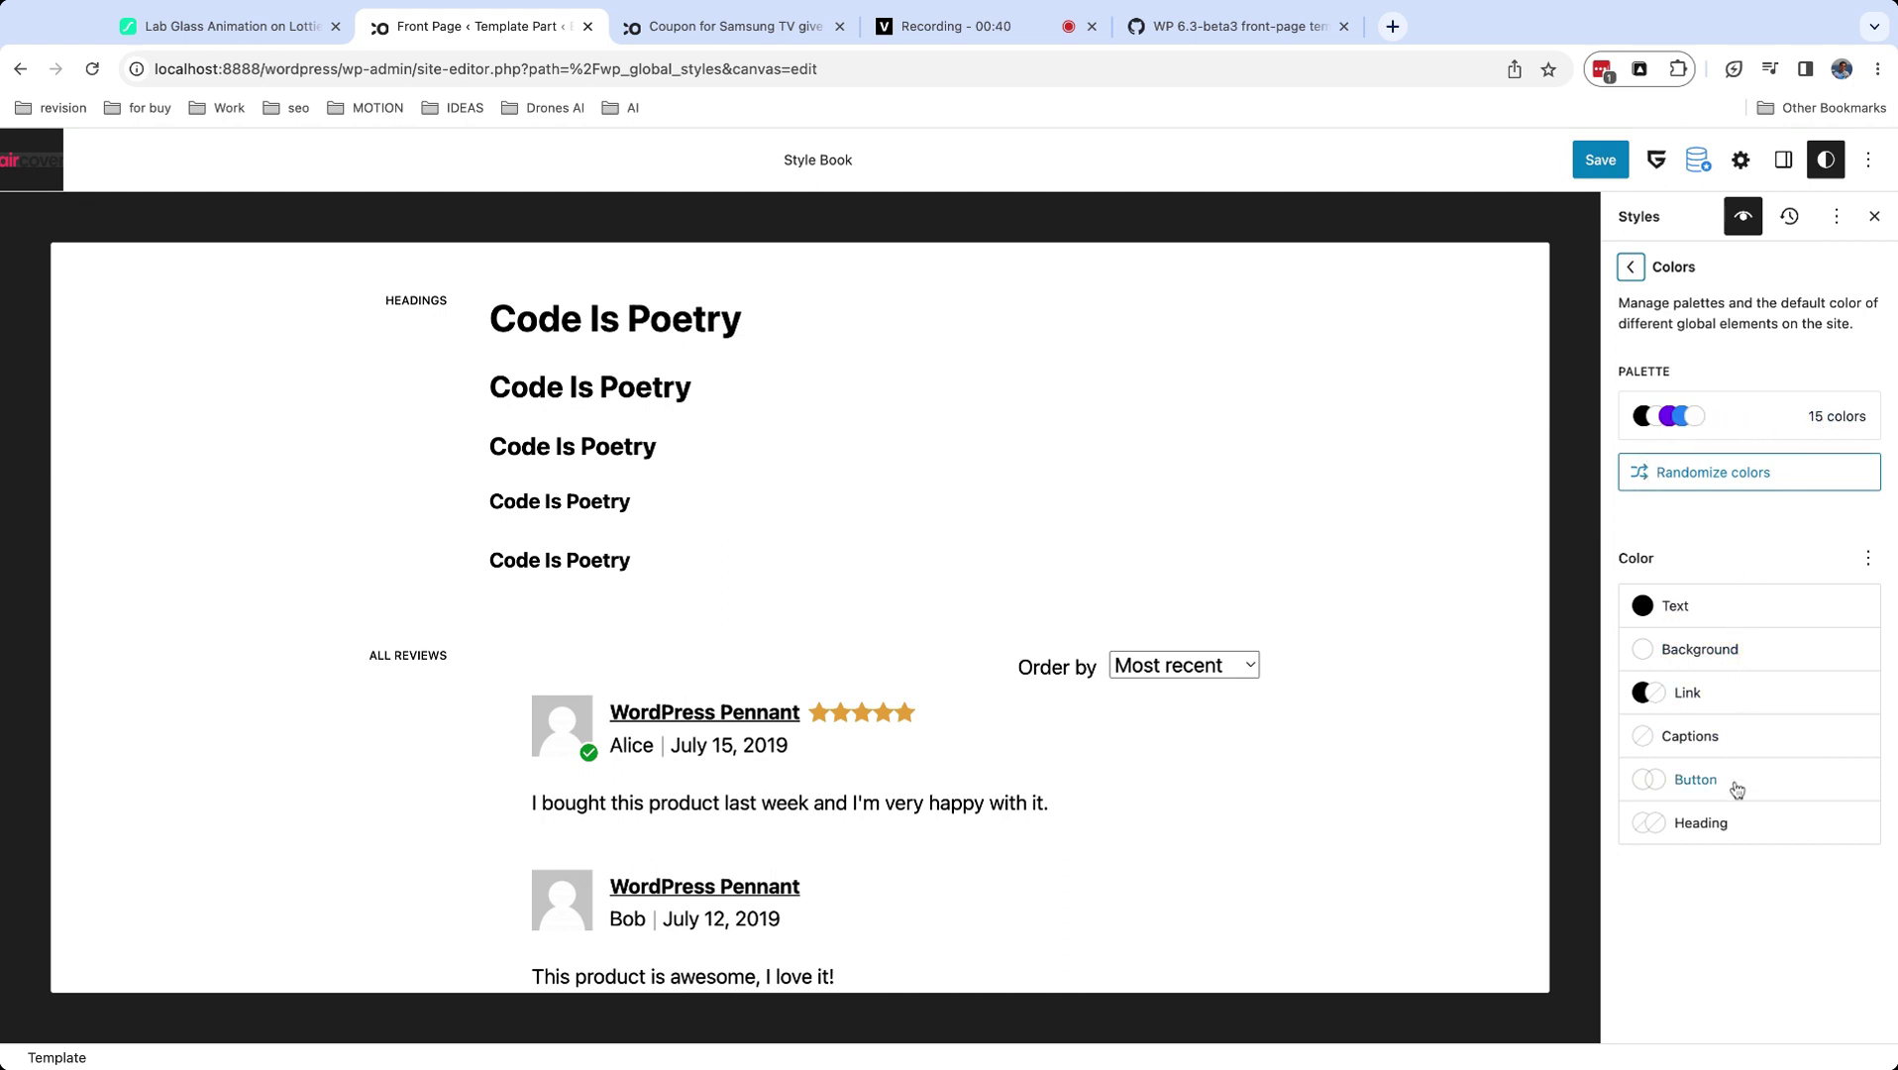
left_click(1753, 414)
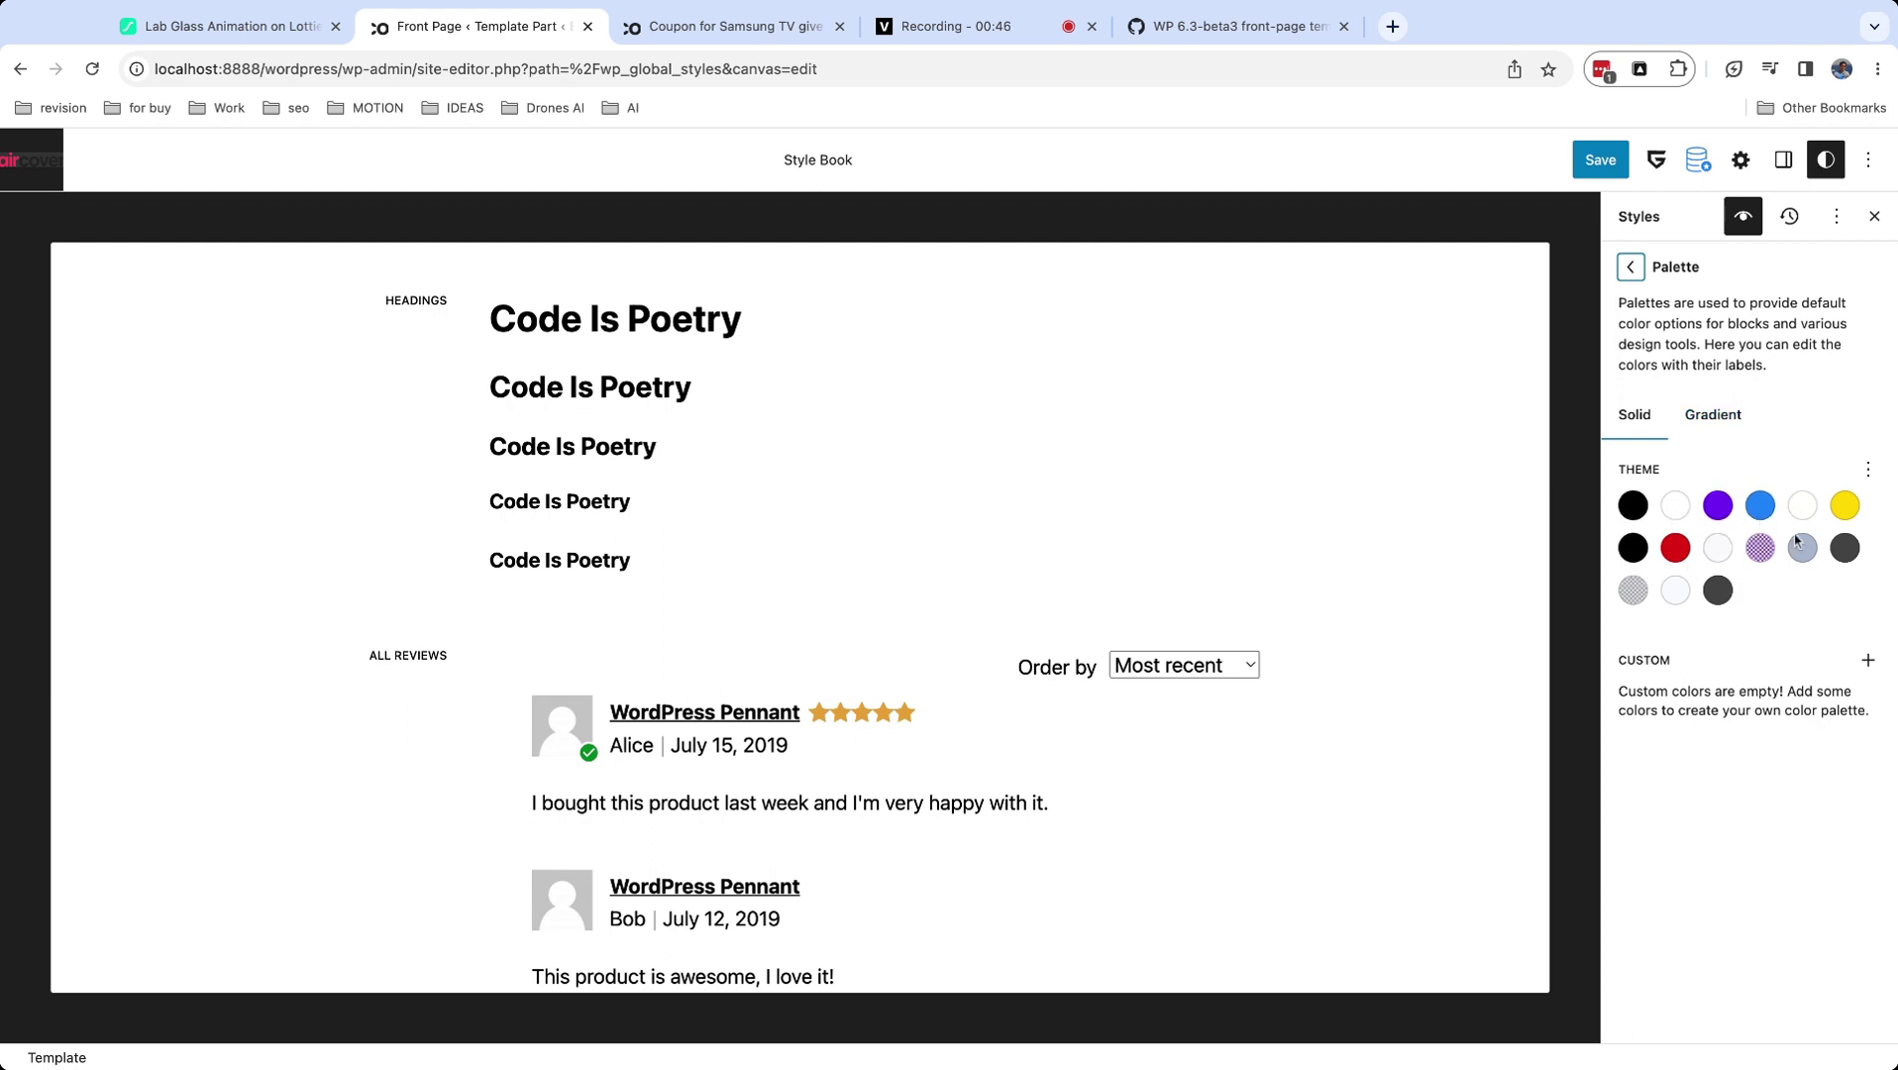
left_click(1725, 432)
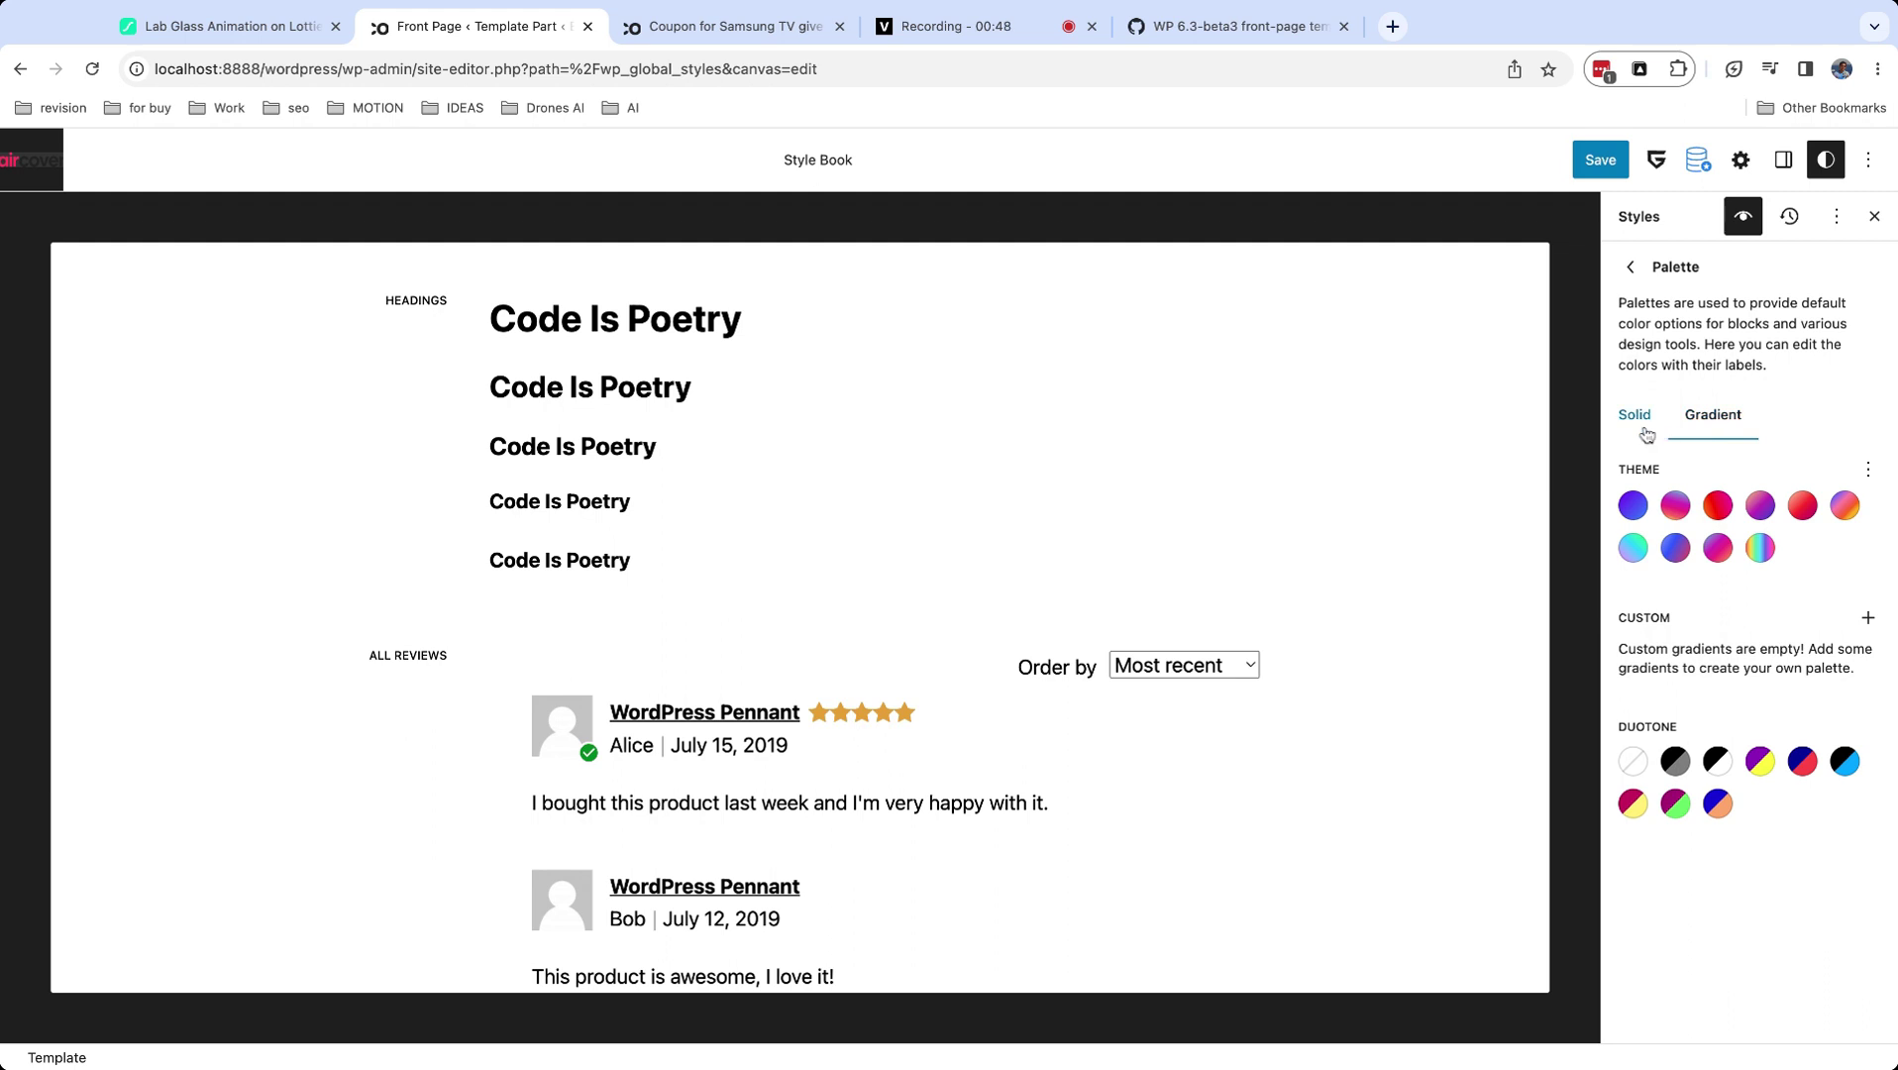
left_click(1647, 434)
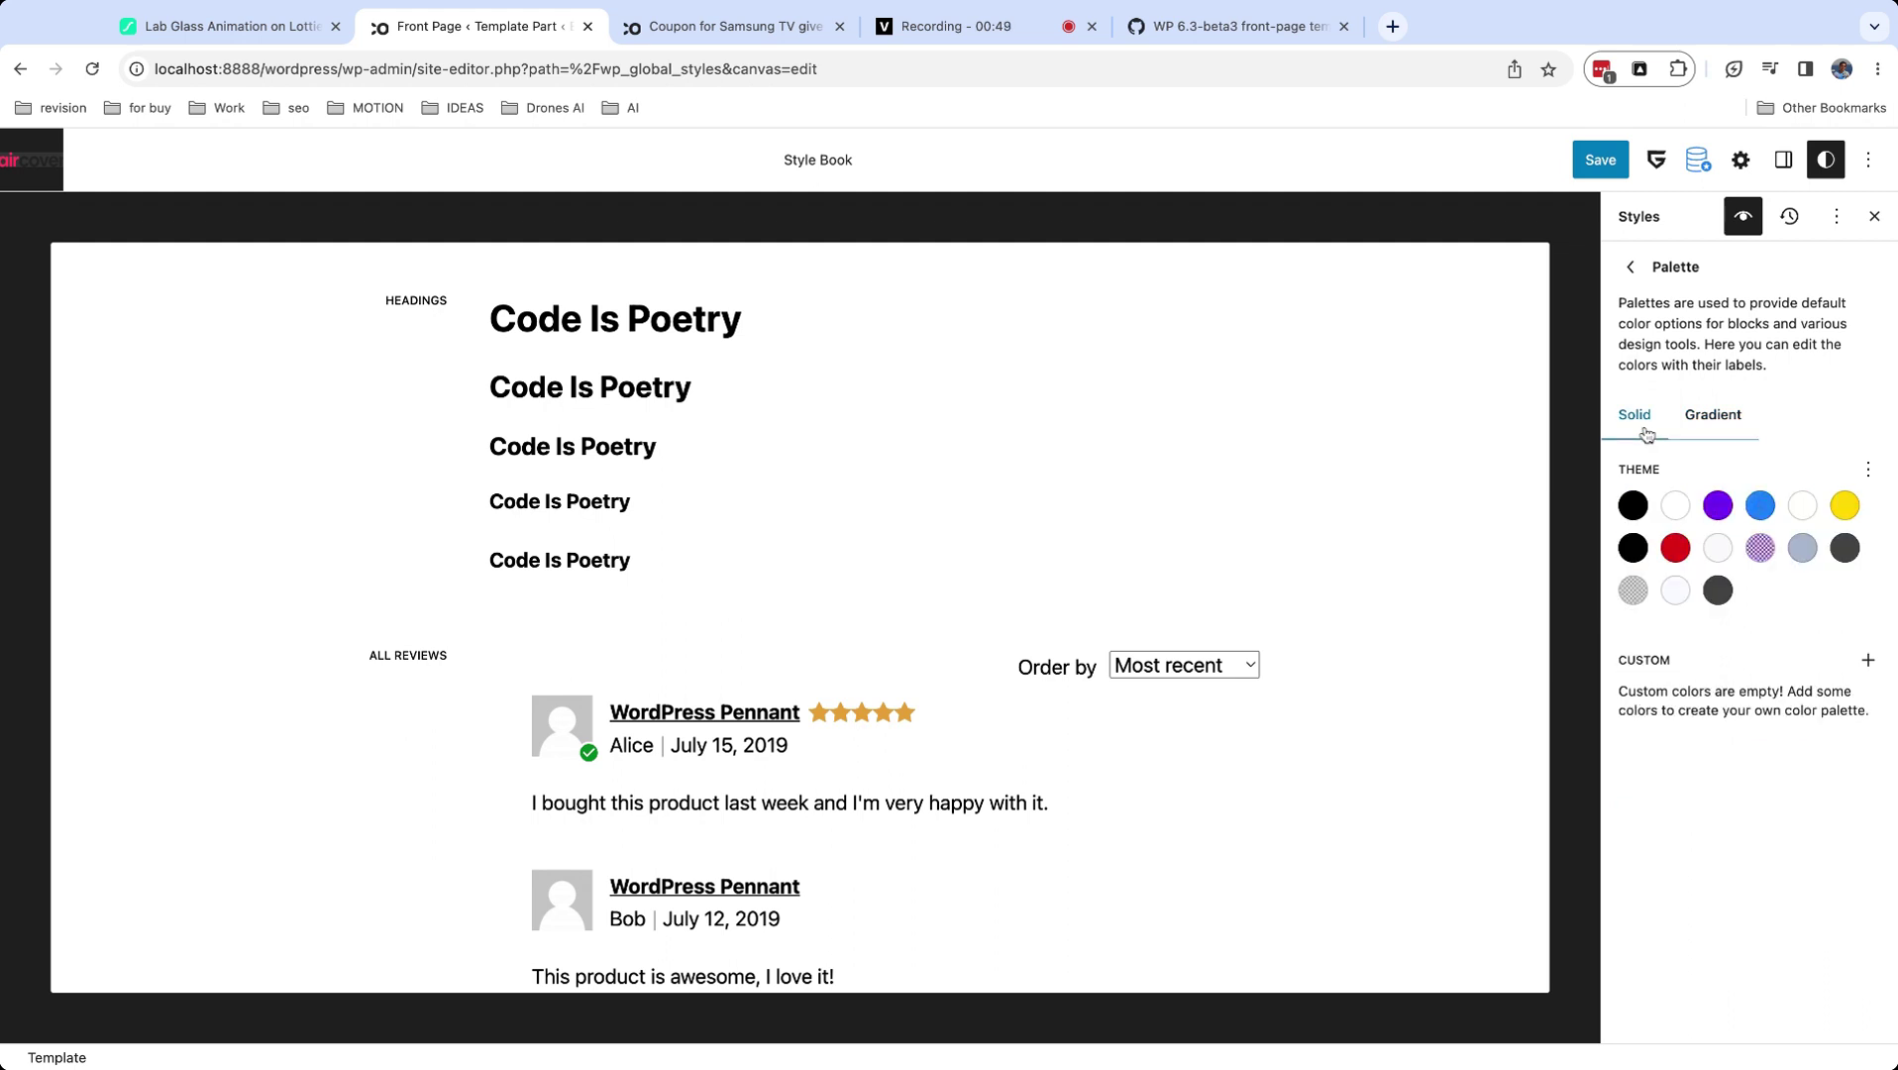
Show the theme colours with names and change the Primary colour to pink.
left_click(1867, 470)
left_click(1840, 521)
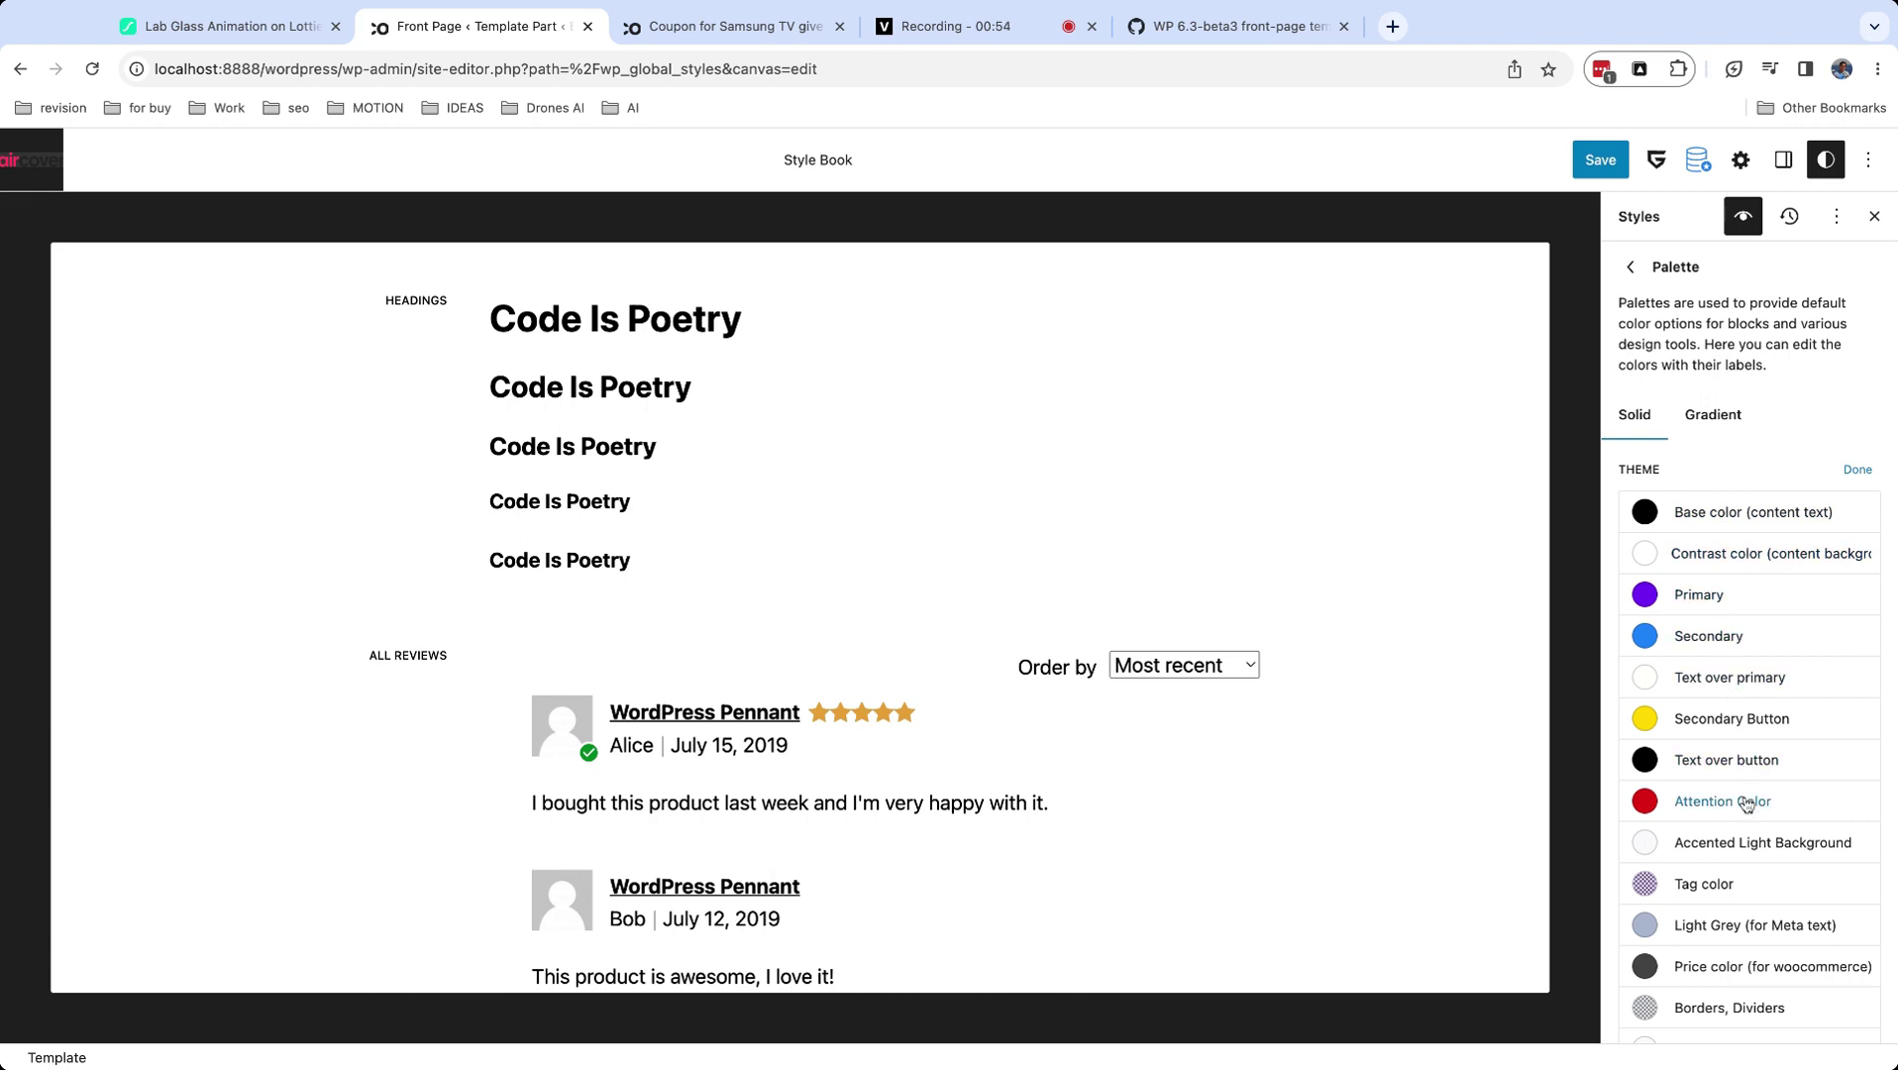
left_click(1736, 599)
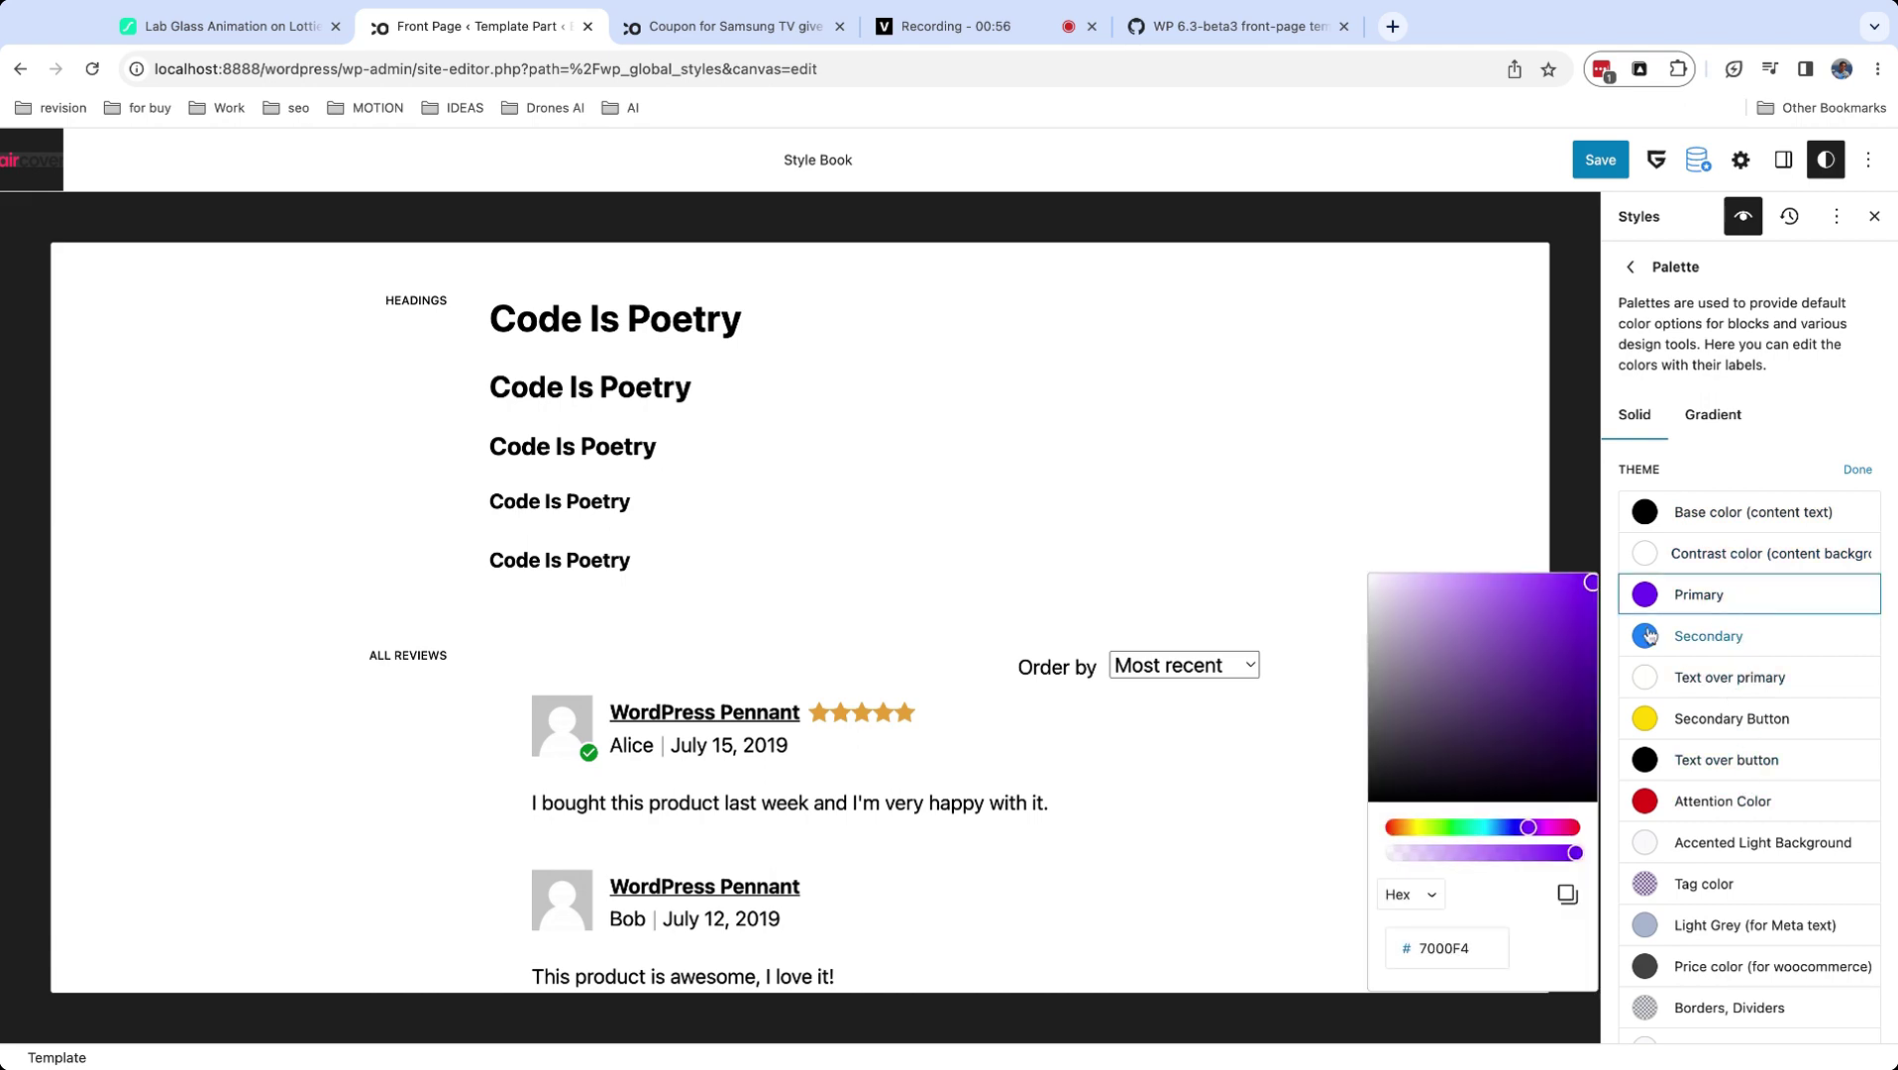
scroll(1127, 690, "down", 15)
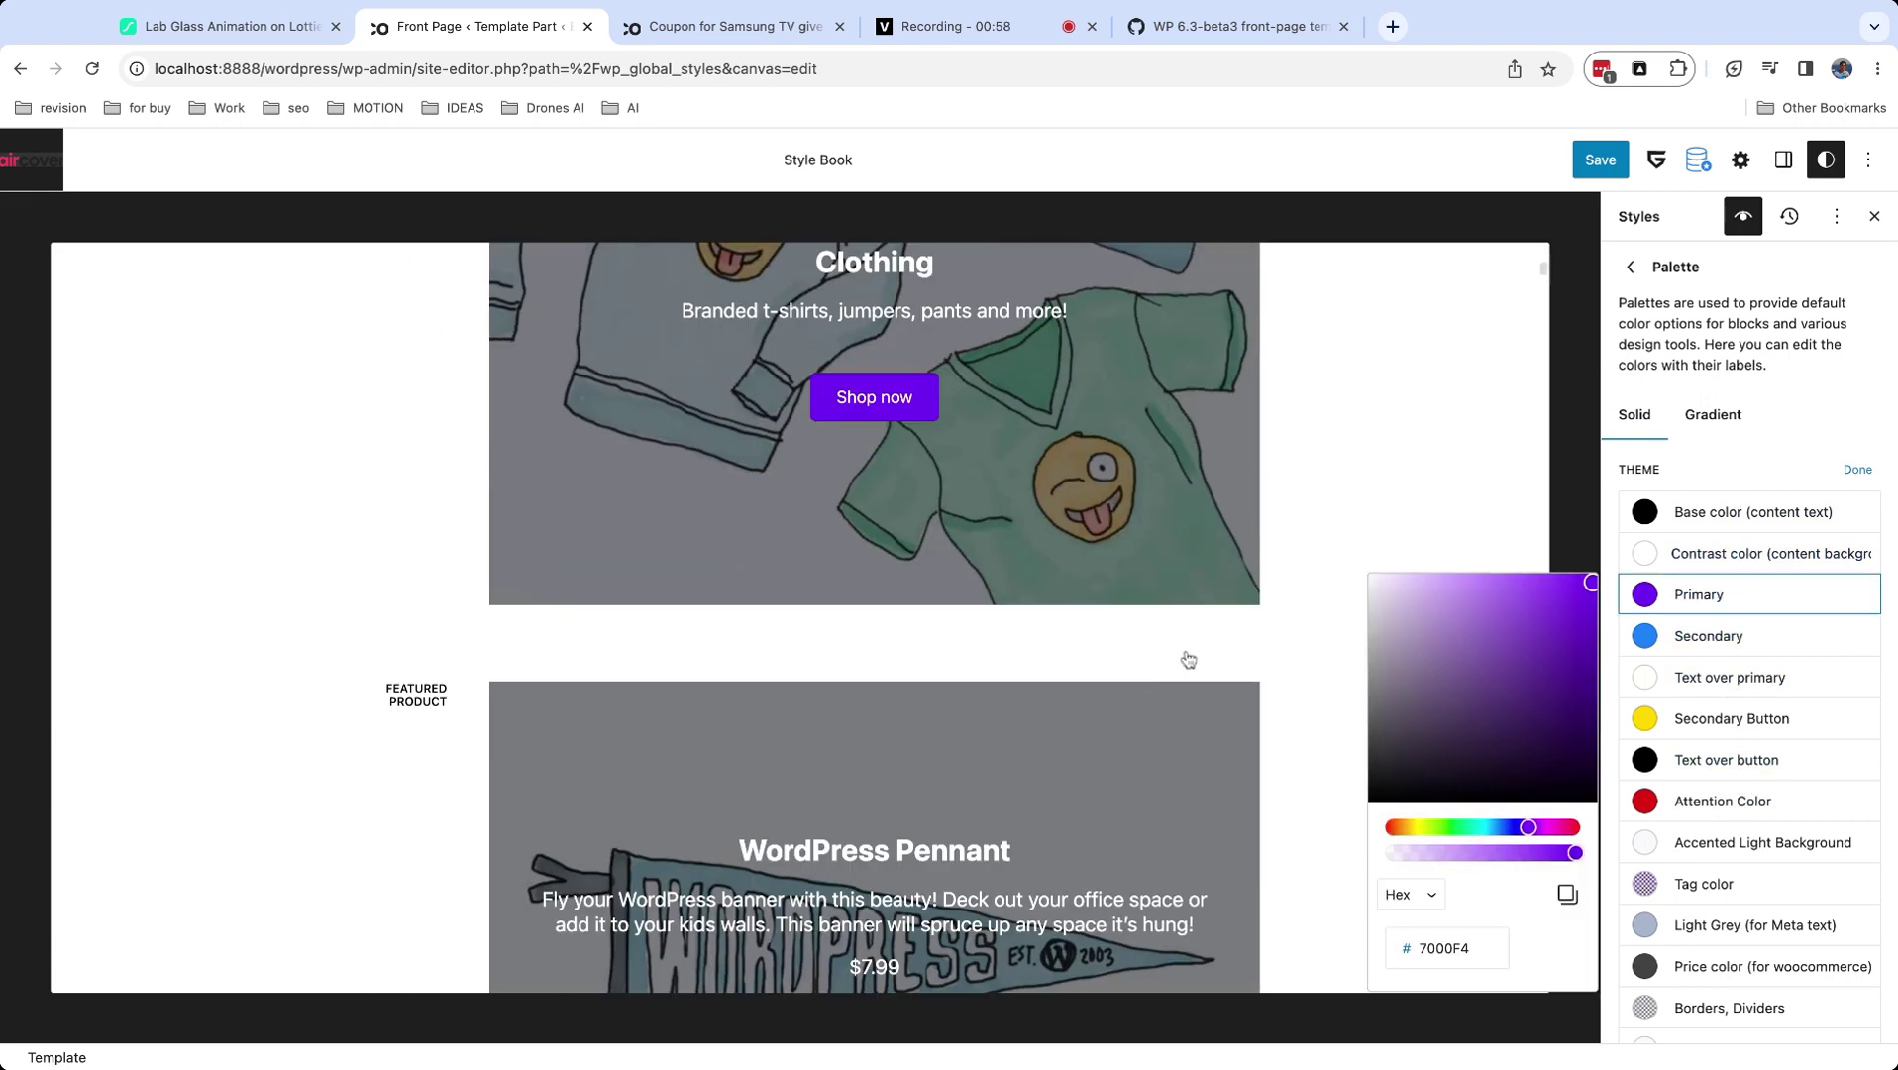
scroll(1188, 659, "up", 3)
left_click(1561, 827)
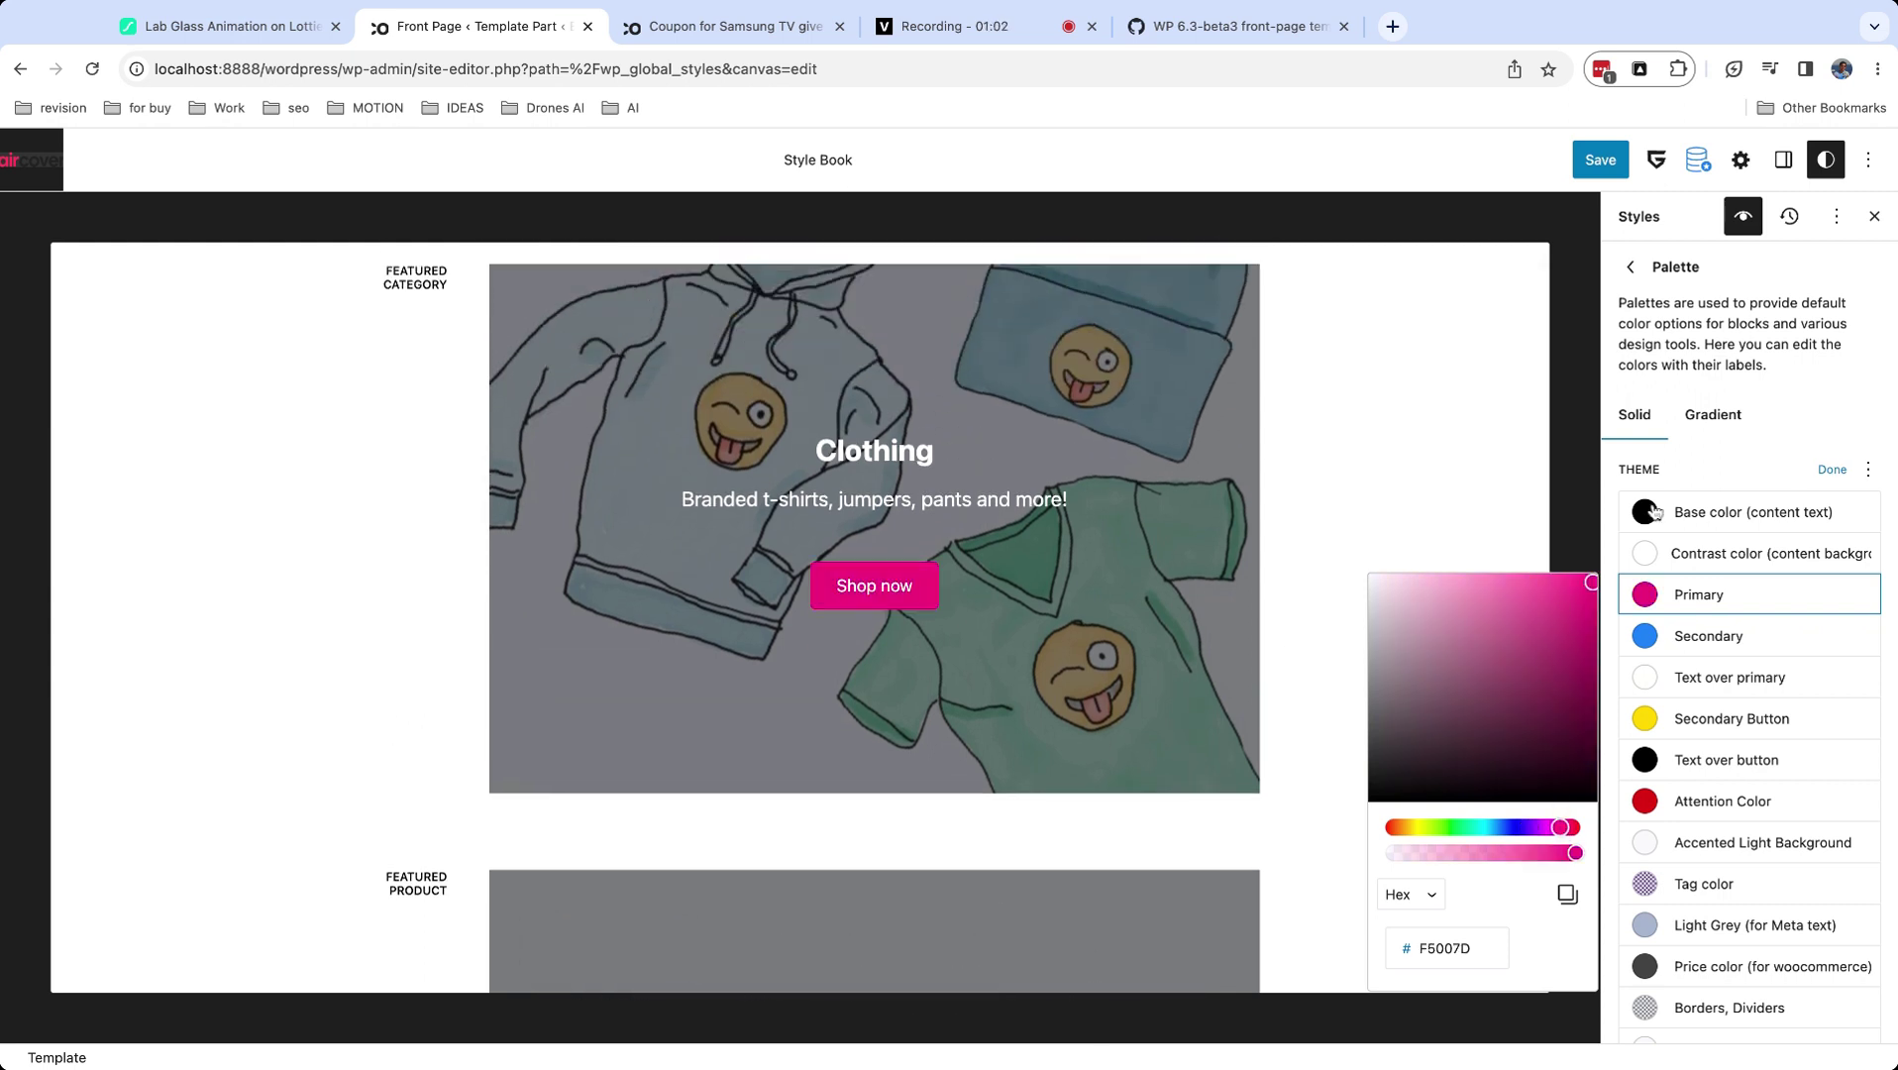
left_click(1751, 480)
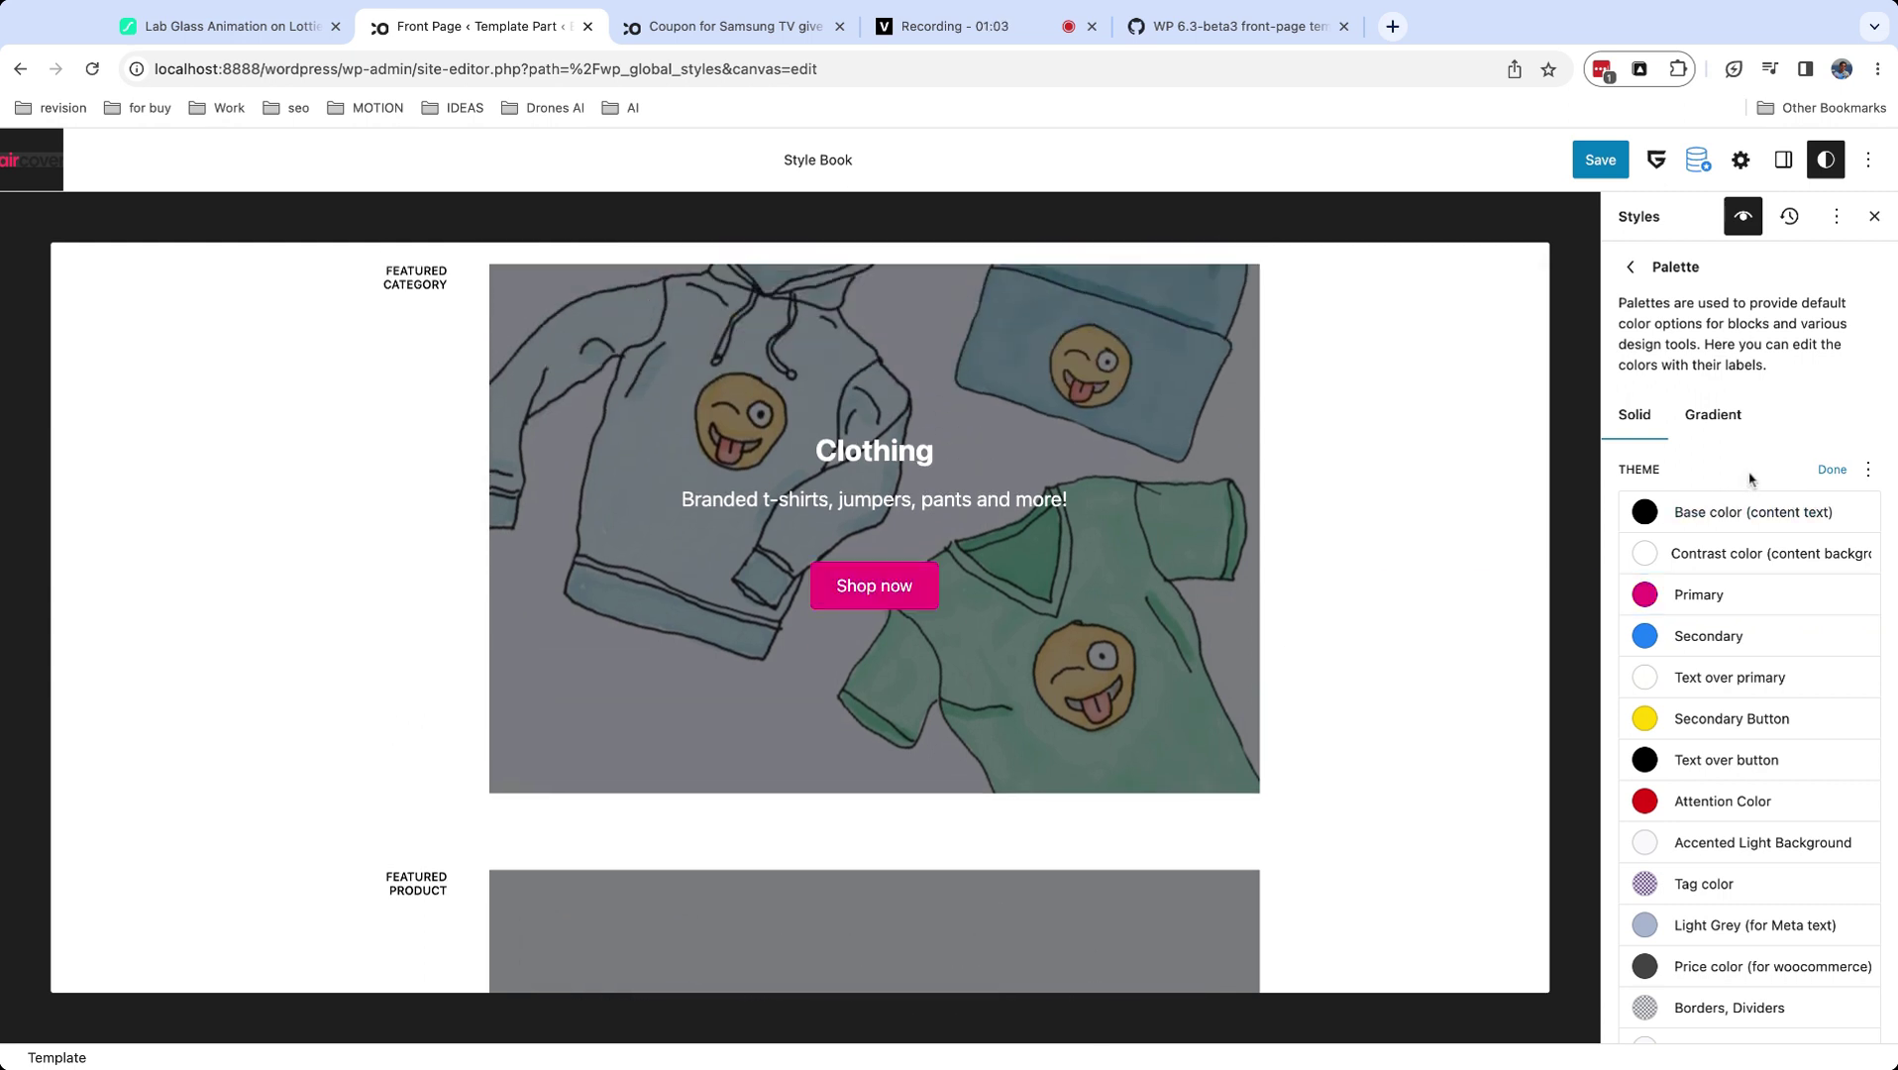
Reset the theme palette to its defaults and go back to Colors.
left_click(1866, 468)
left_click(1842, 523)
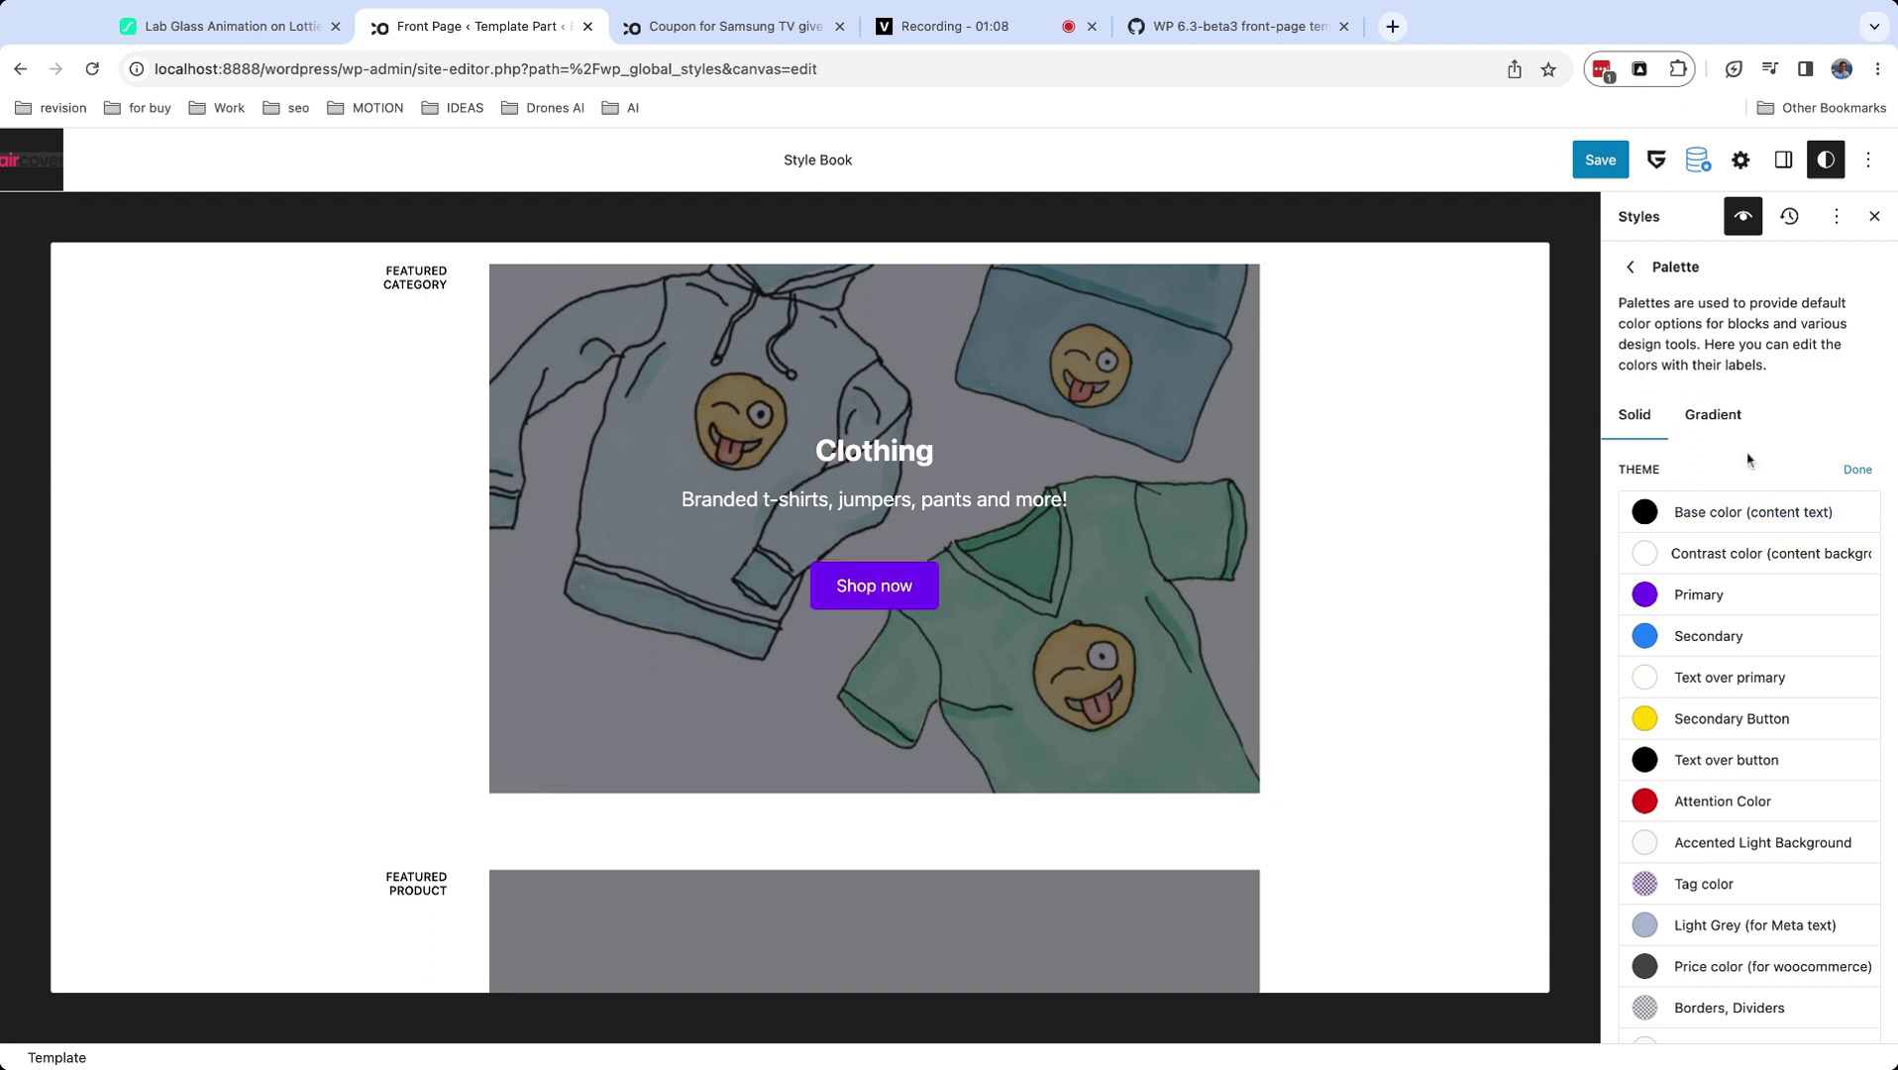
left_click(1630, 266)
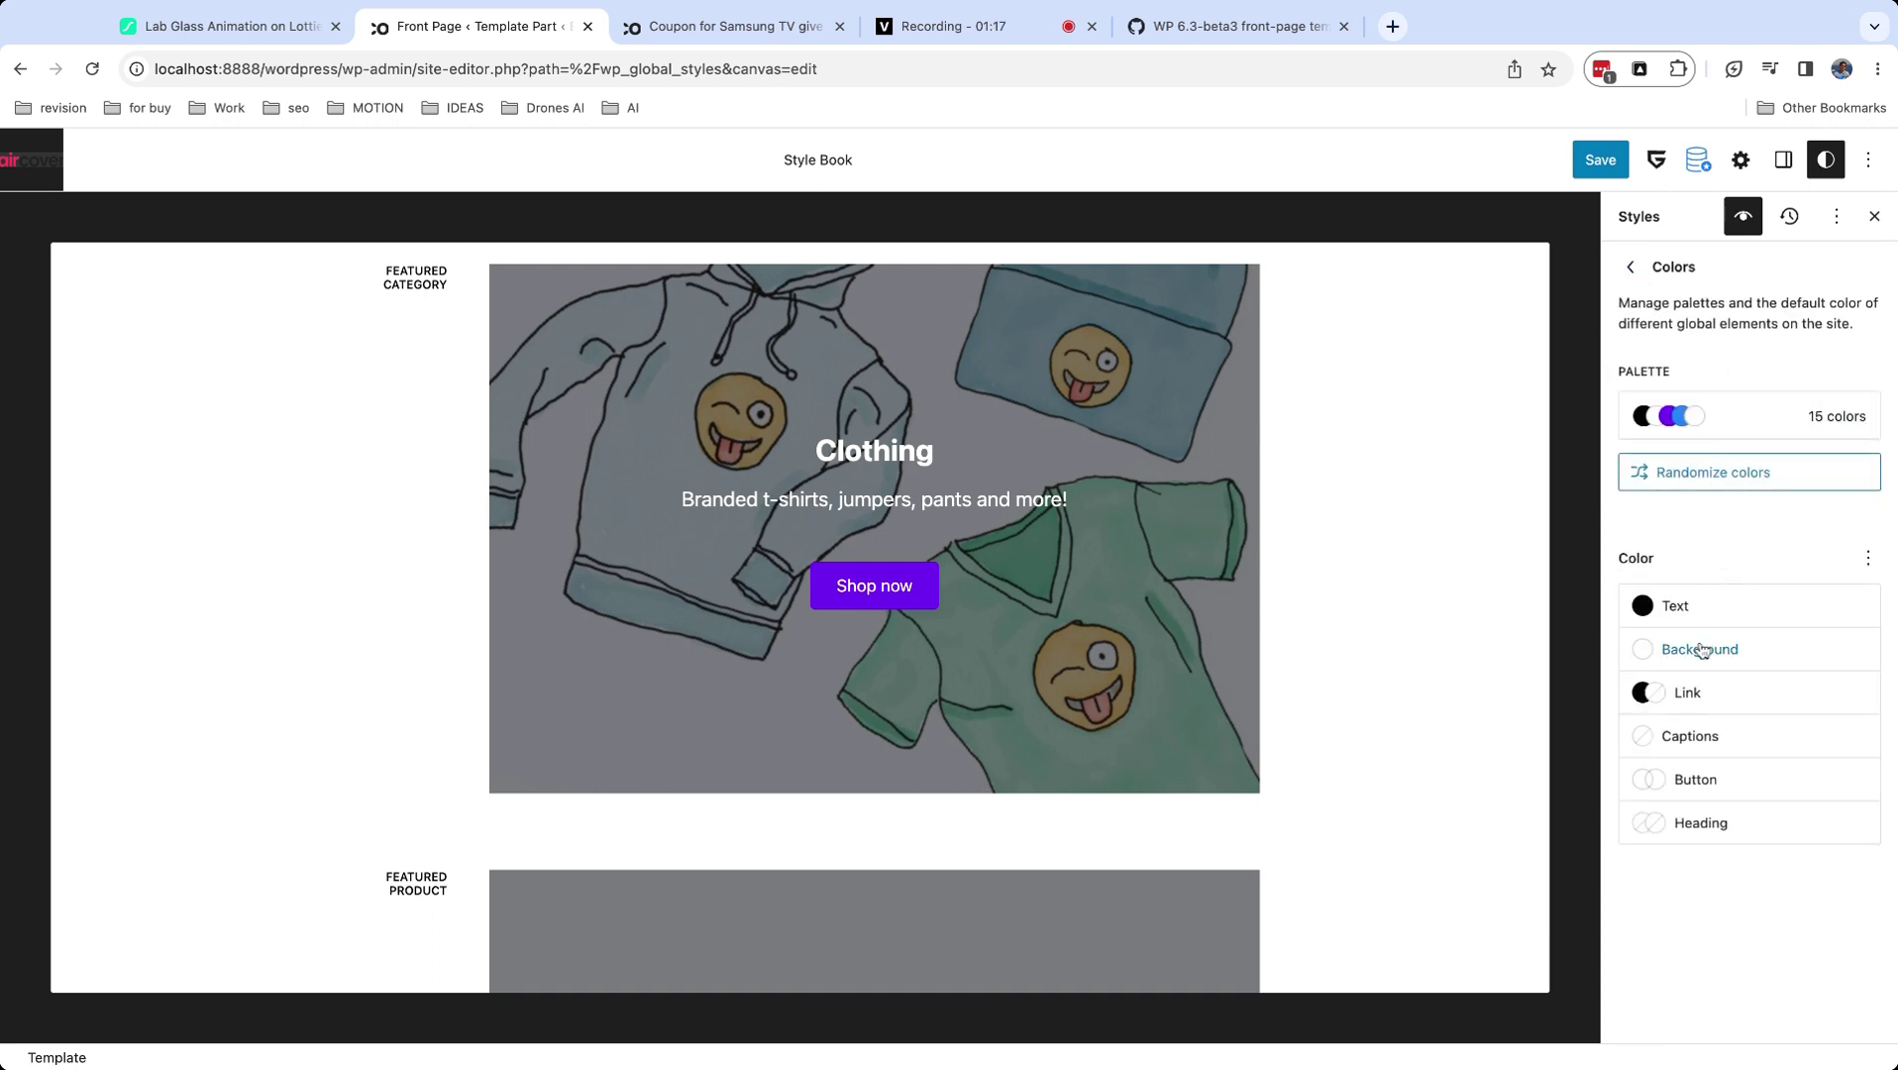
Review the Text and Background colour choices and the full theme palette.
left_click(1731, 615)
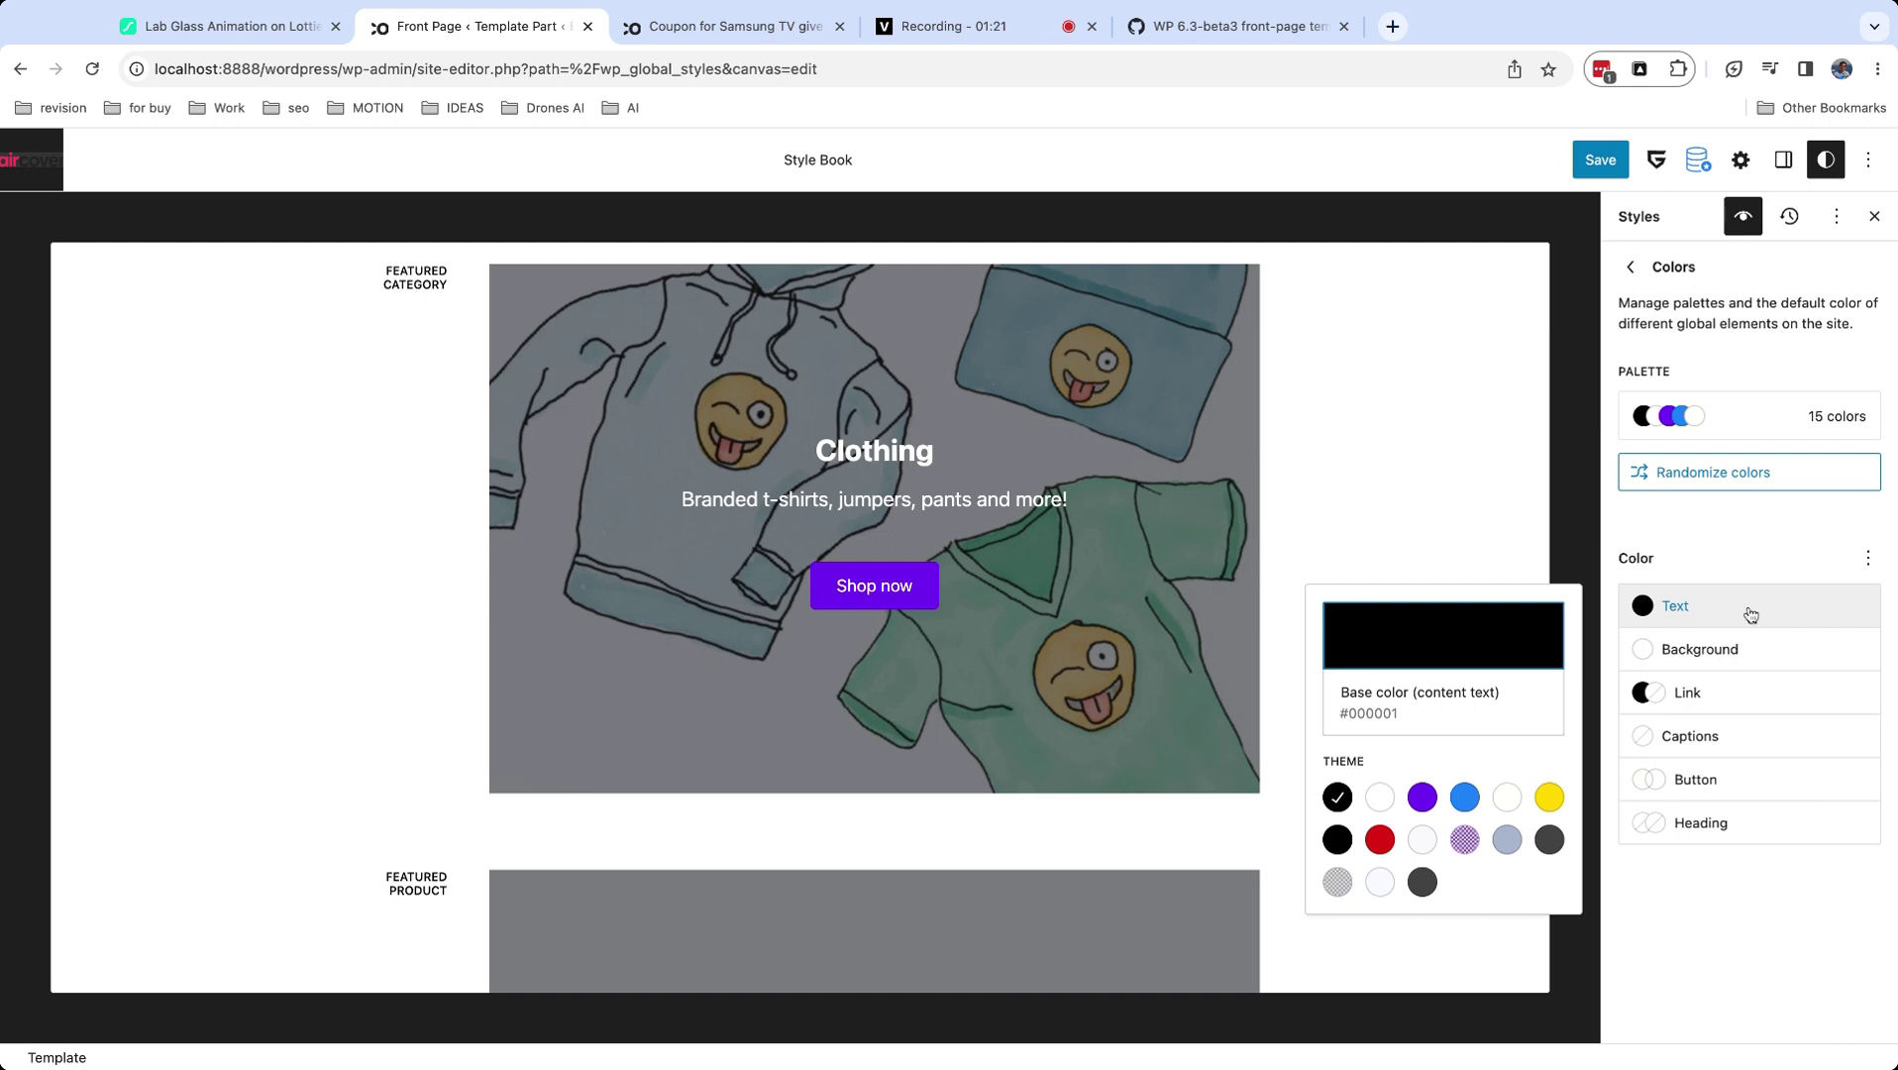
left_click(1750, 615)
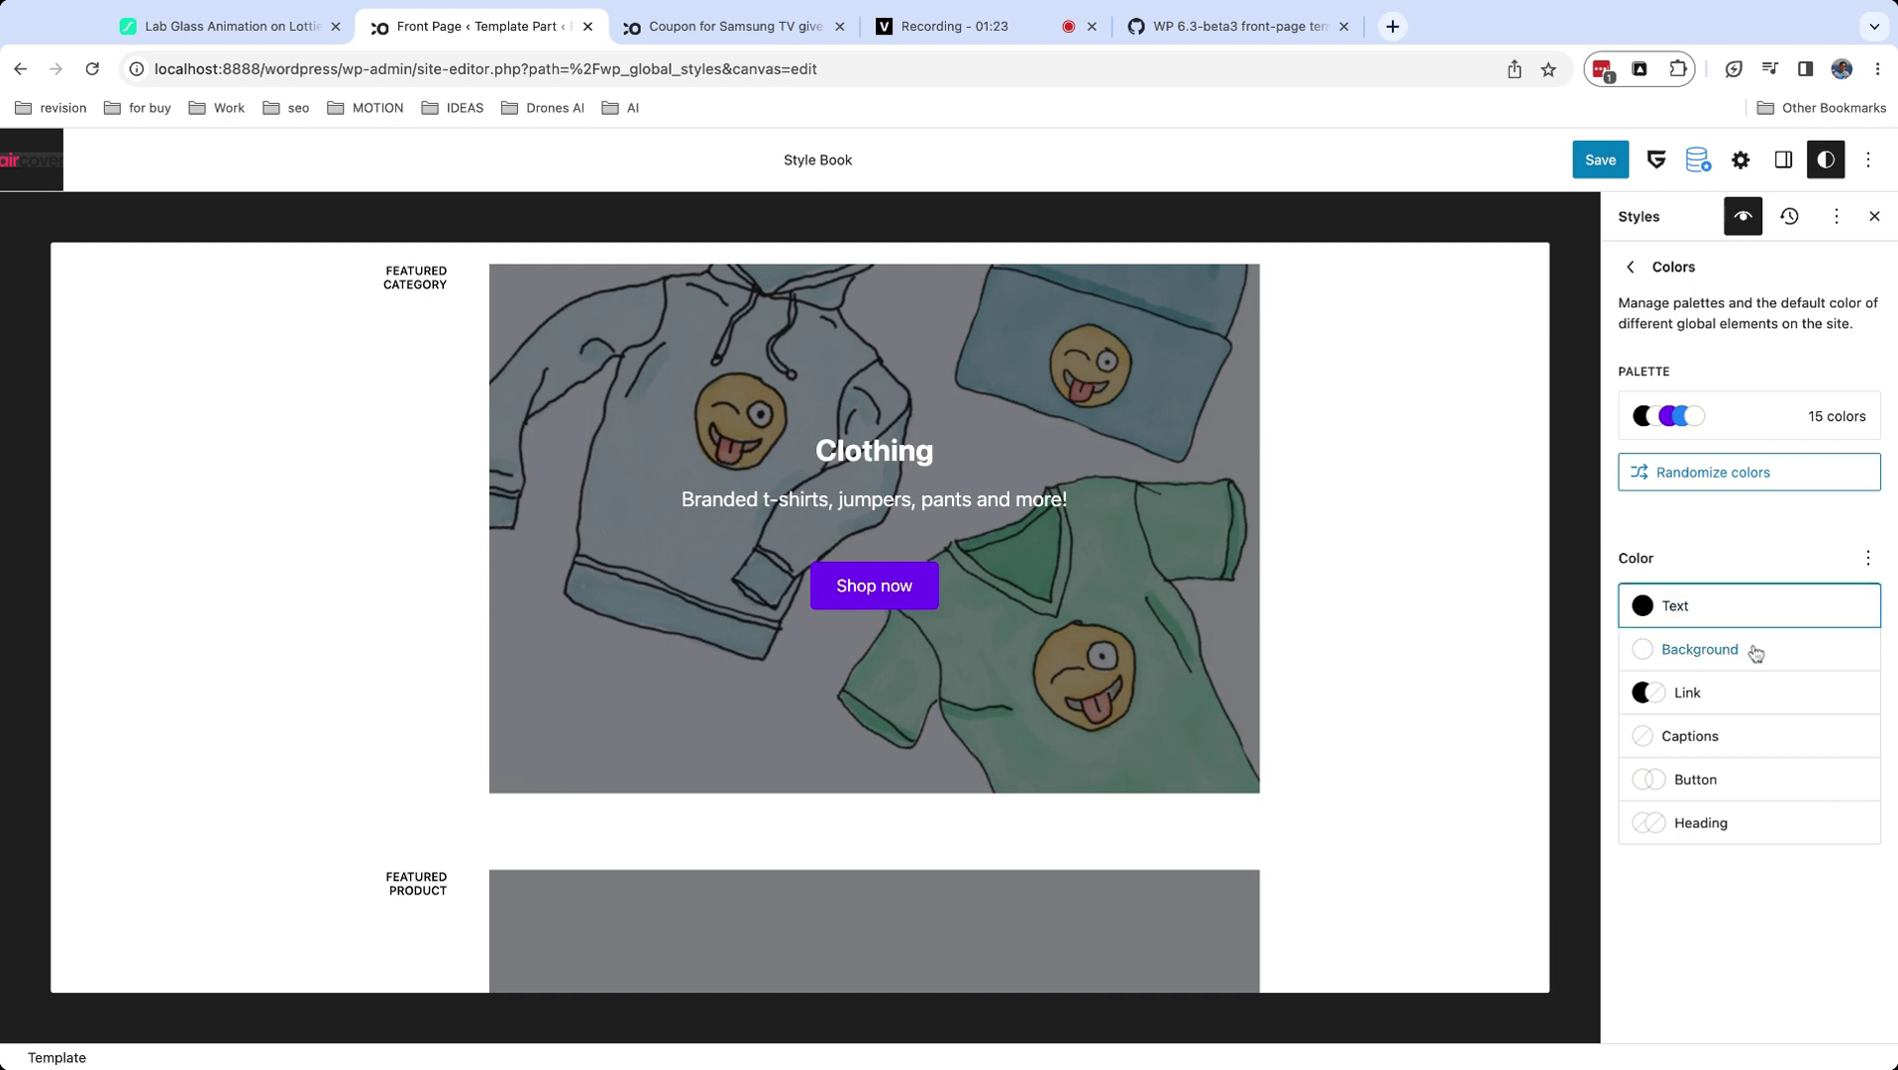
left_click(1755, 653)
left_click(1756, 651)
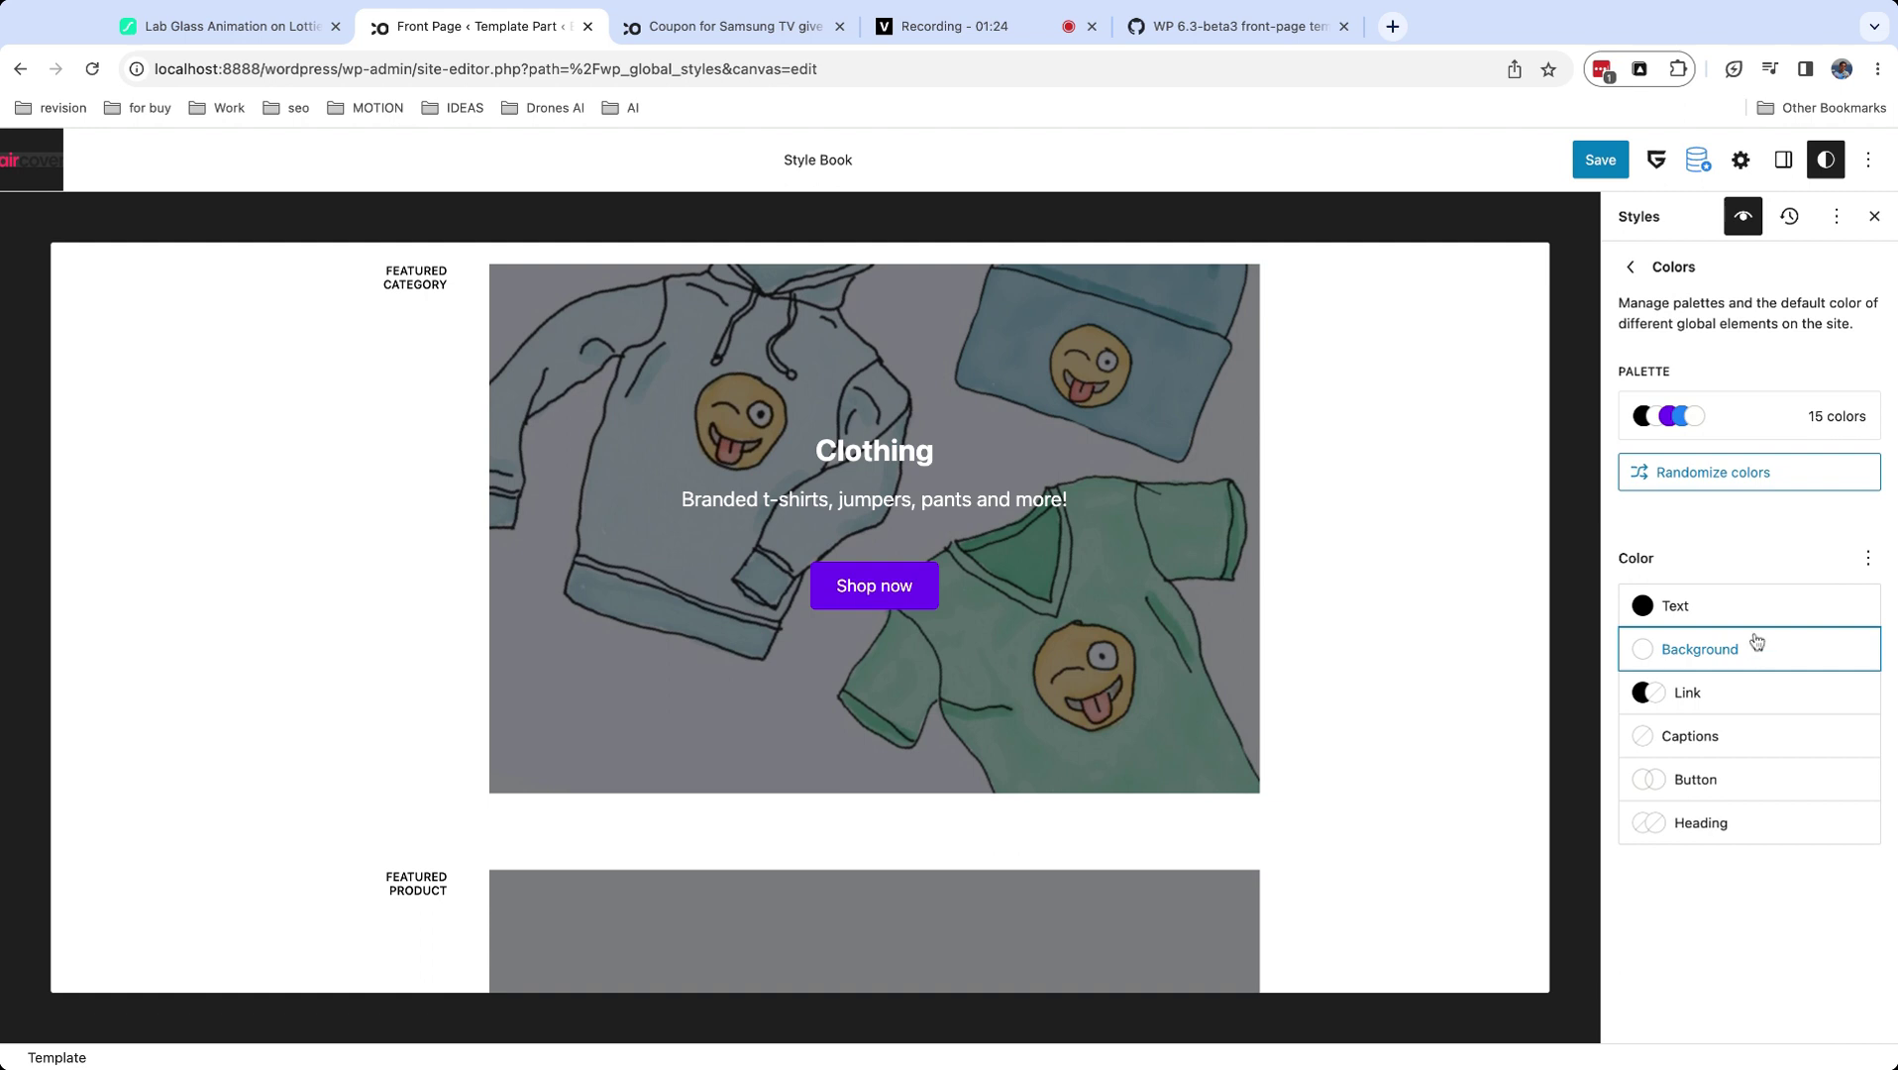
left_click(1833, 417)
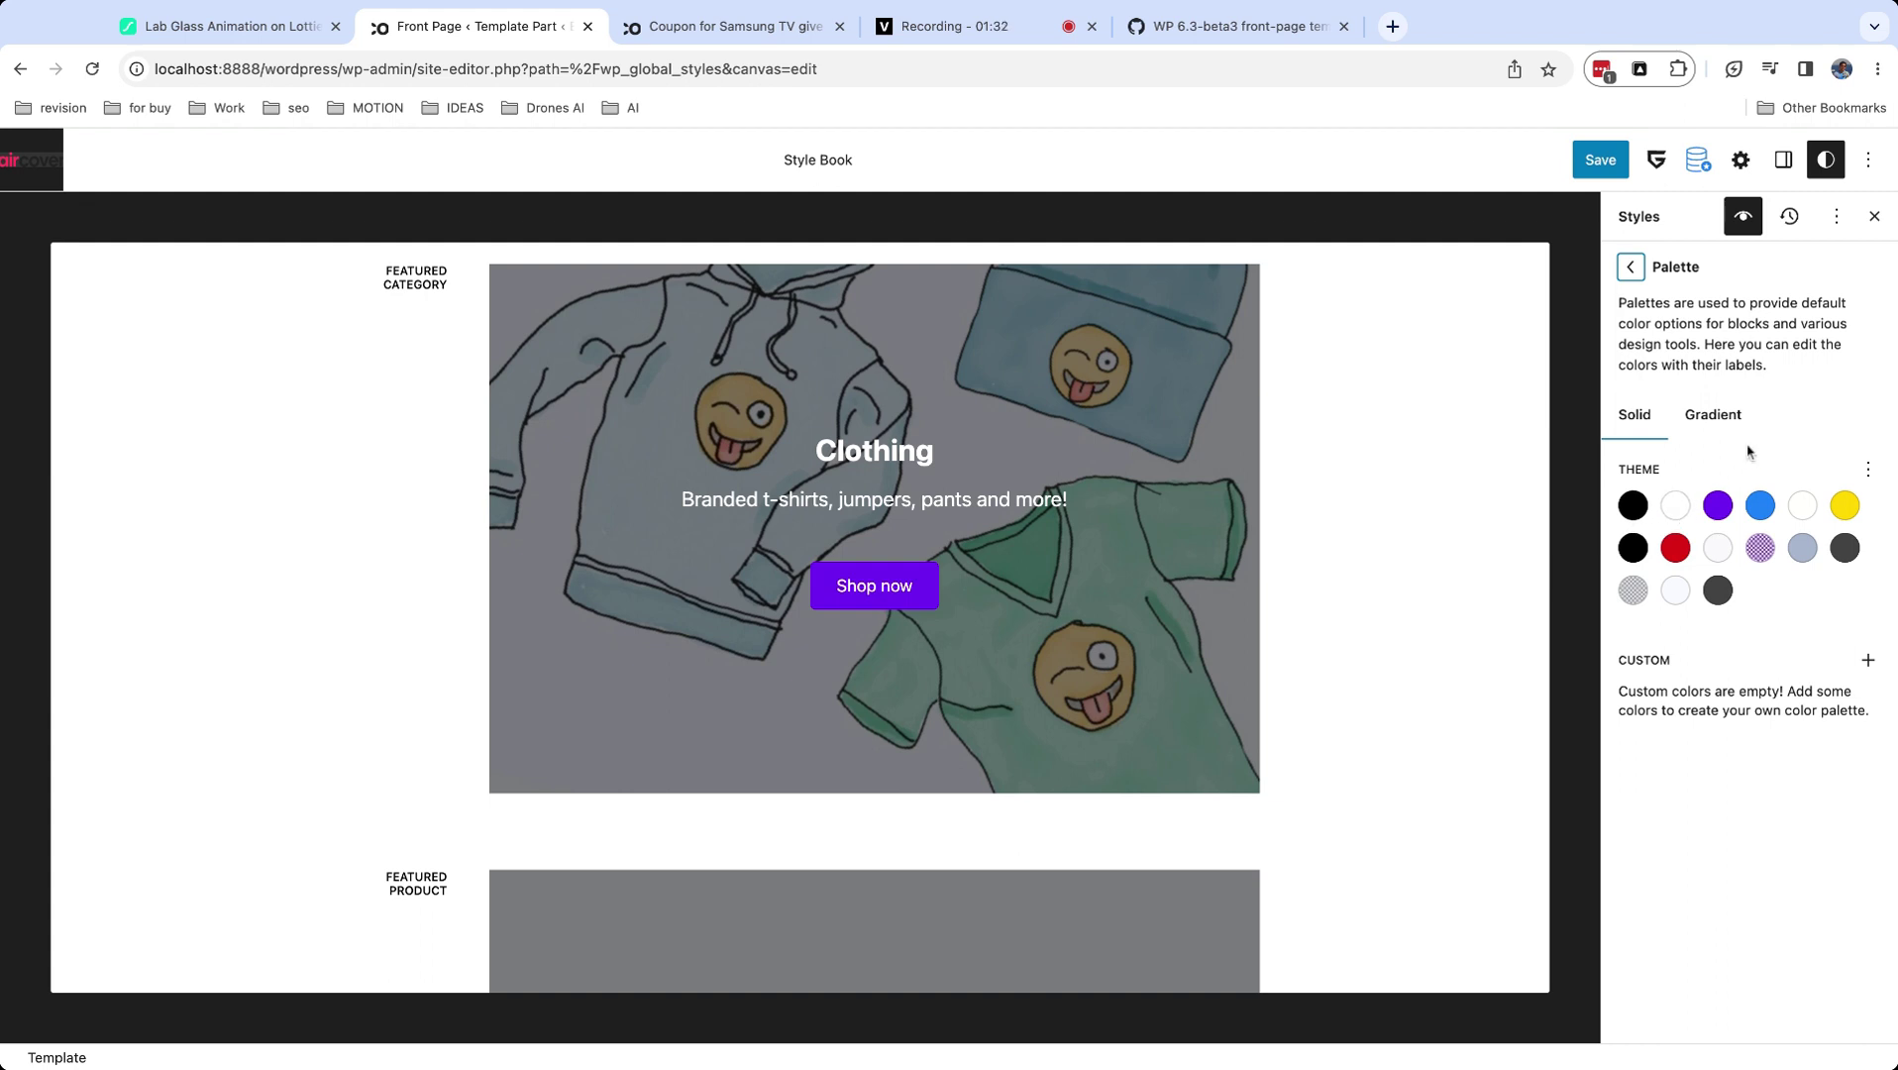
left_click(1629, 266)
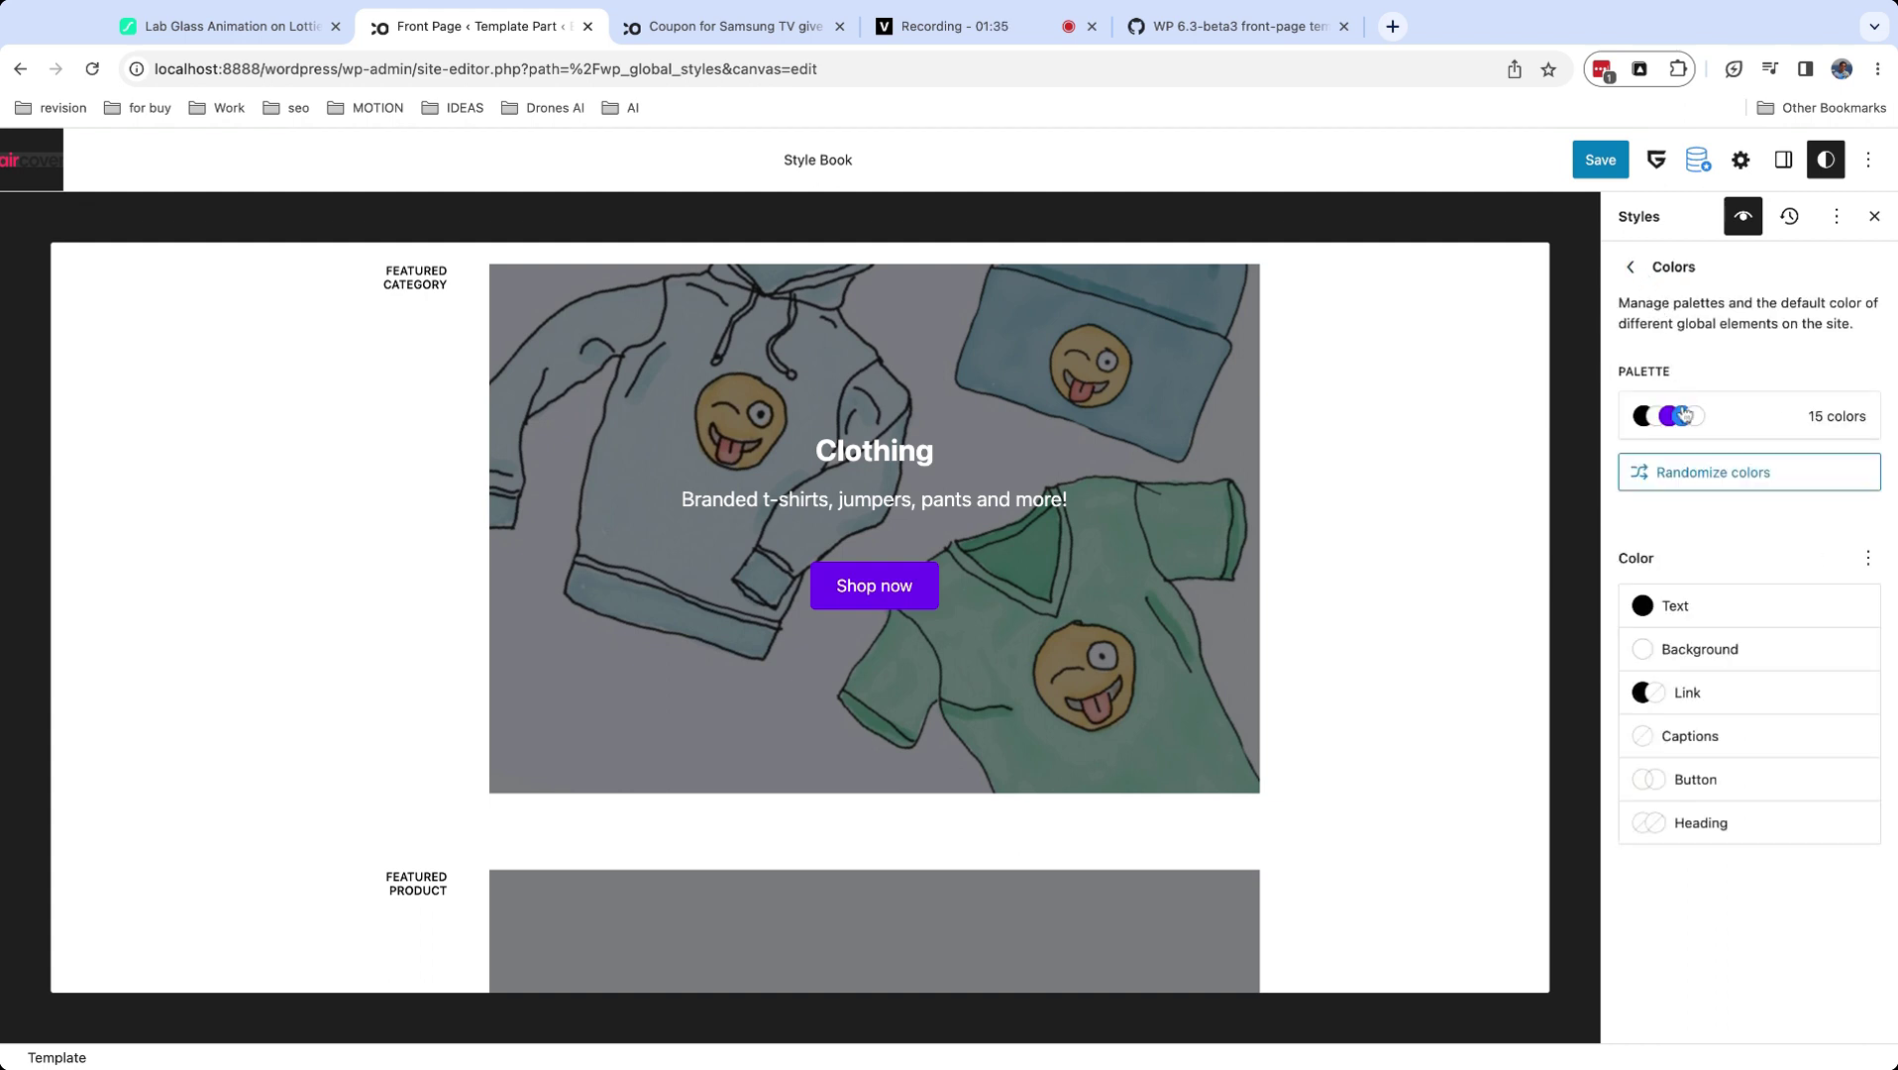
Try a black background with white text, then restore black text on a white background.
left_click(1727, 649)
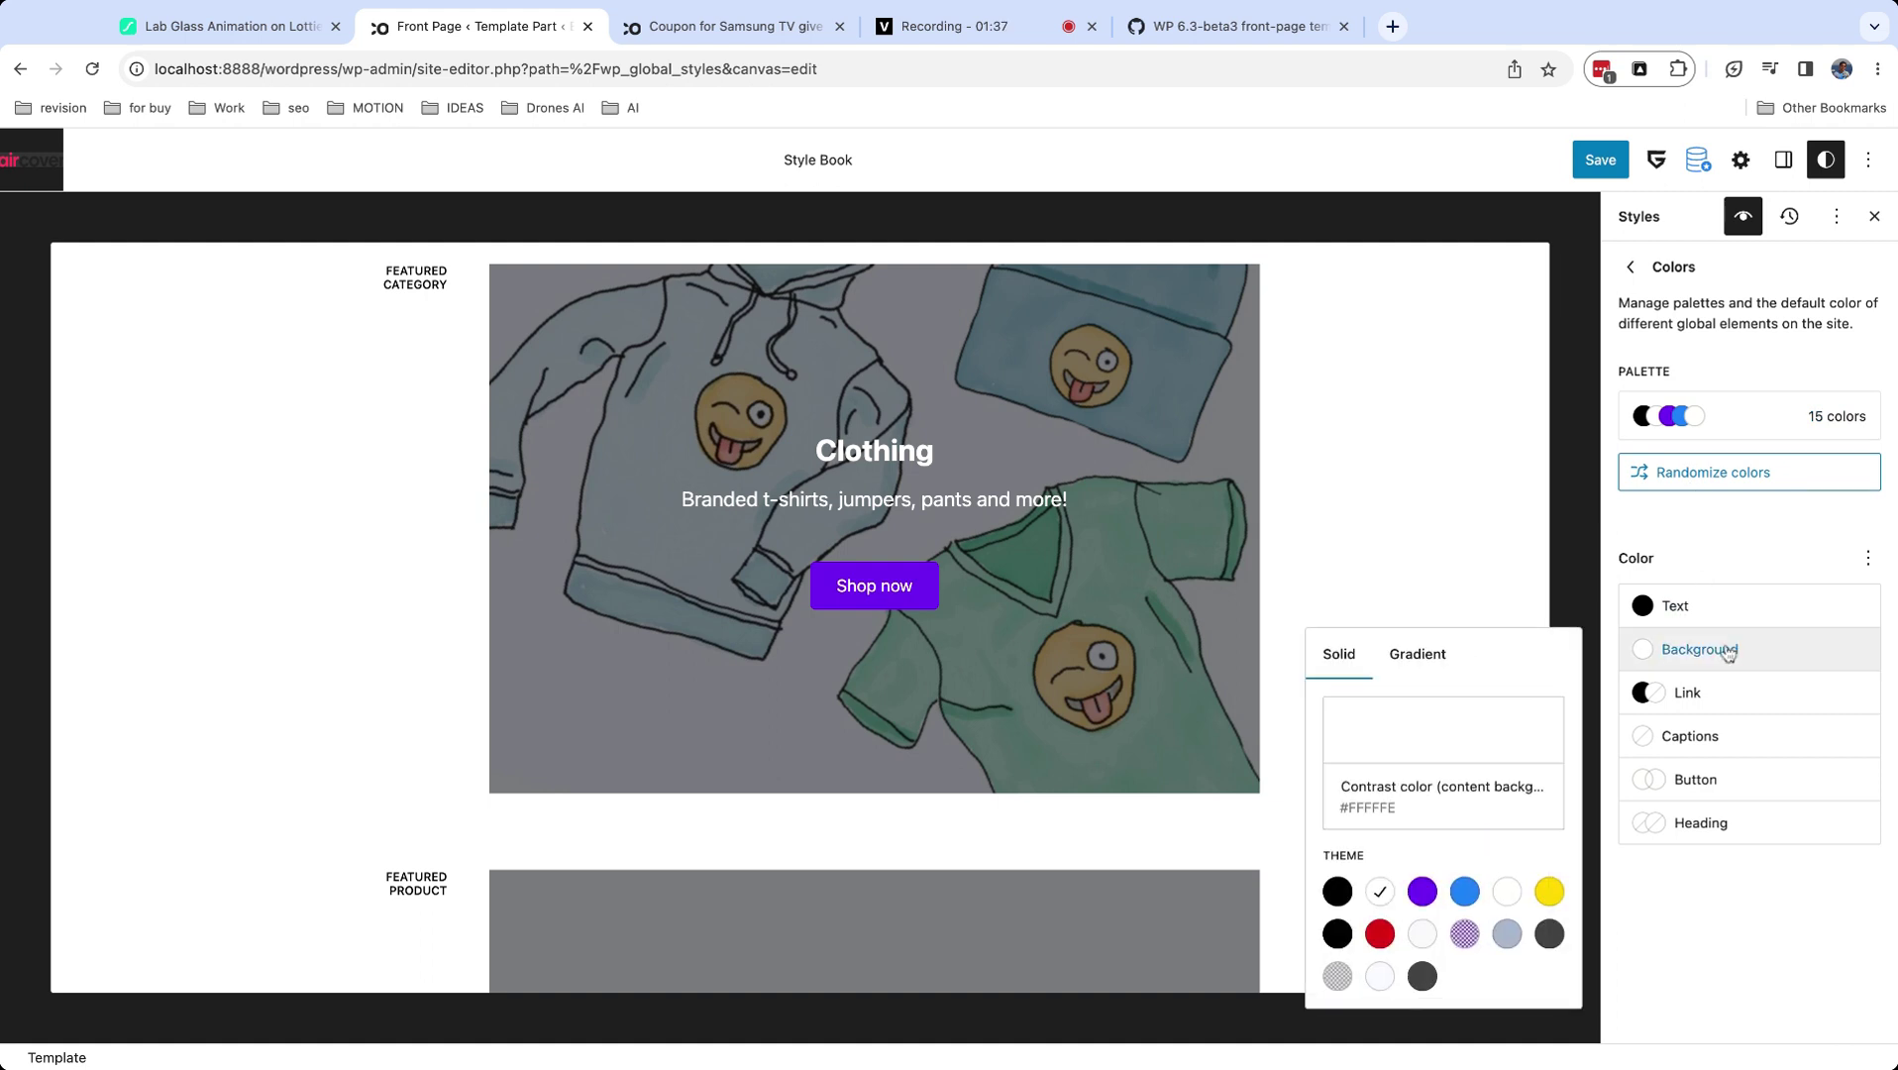
left_click(1336, 890)
left_click(1717, 606)
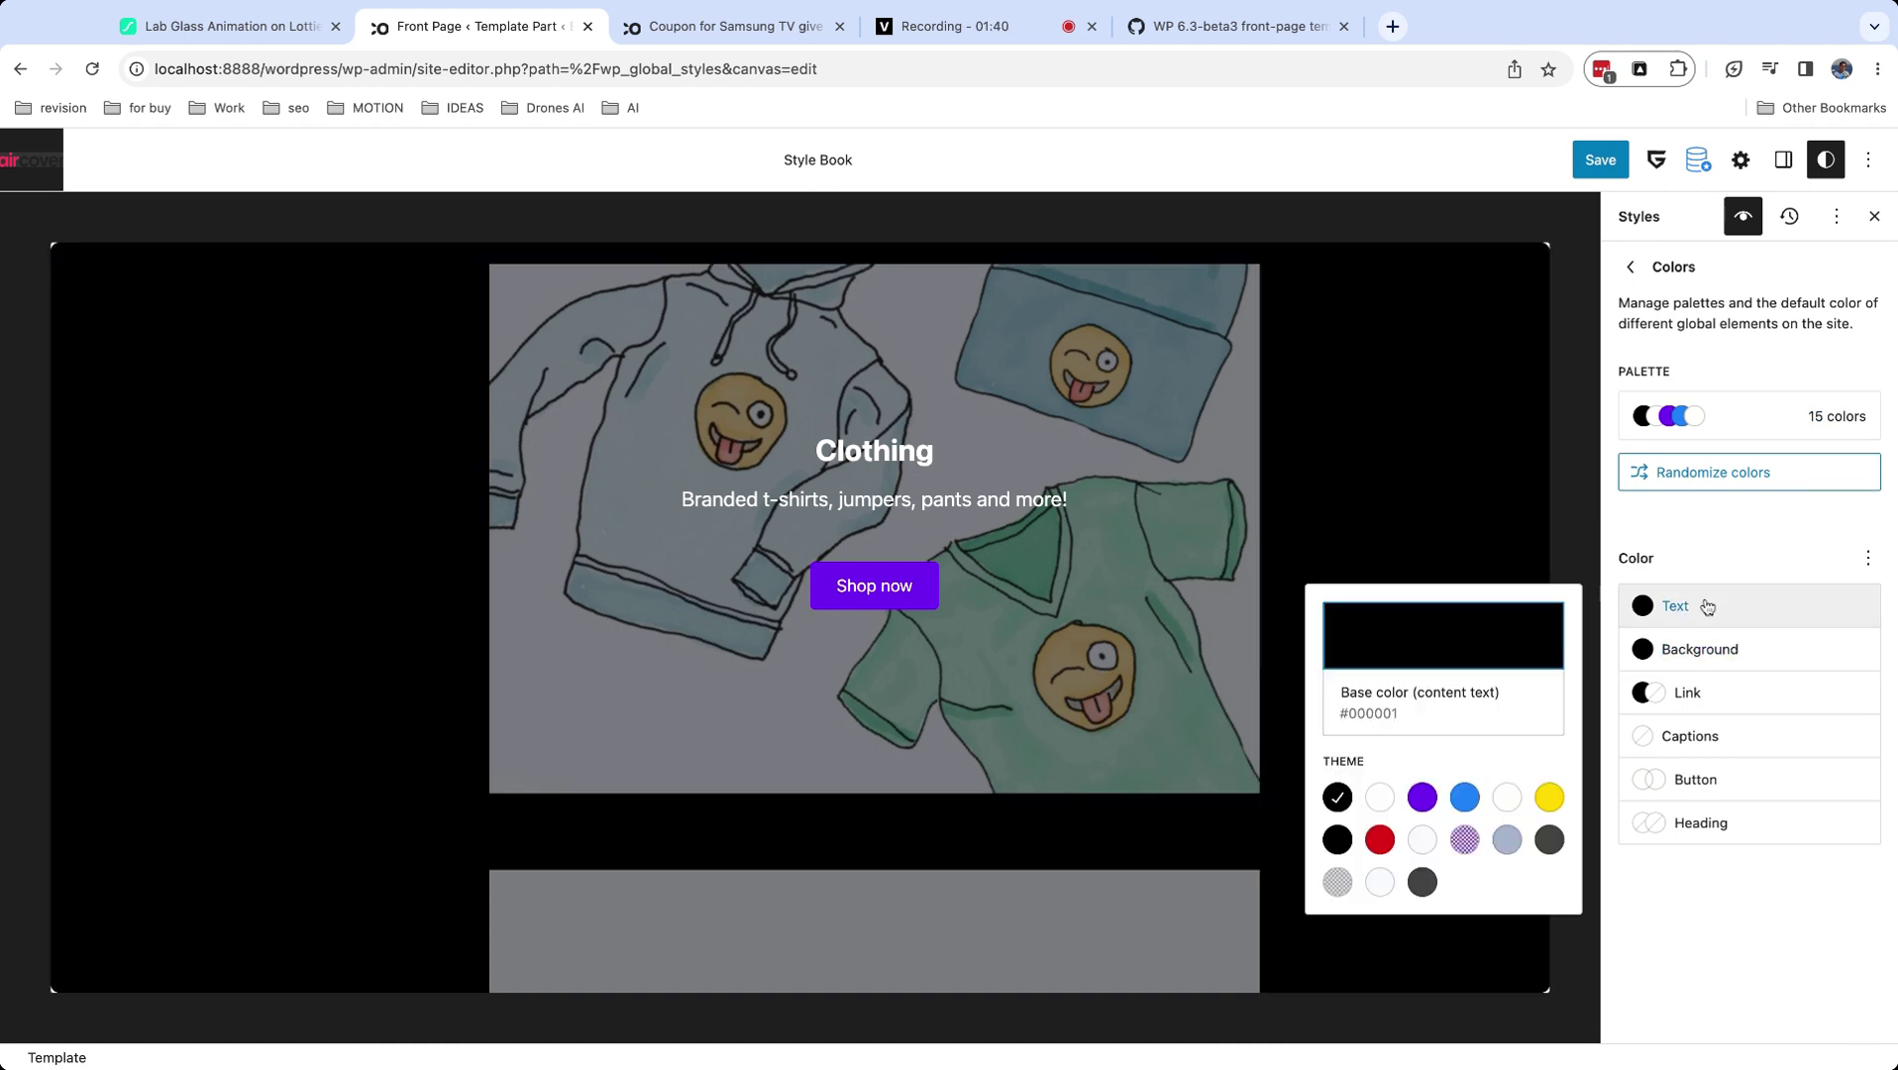
left_click(1383, 806)
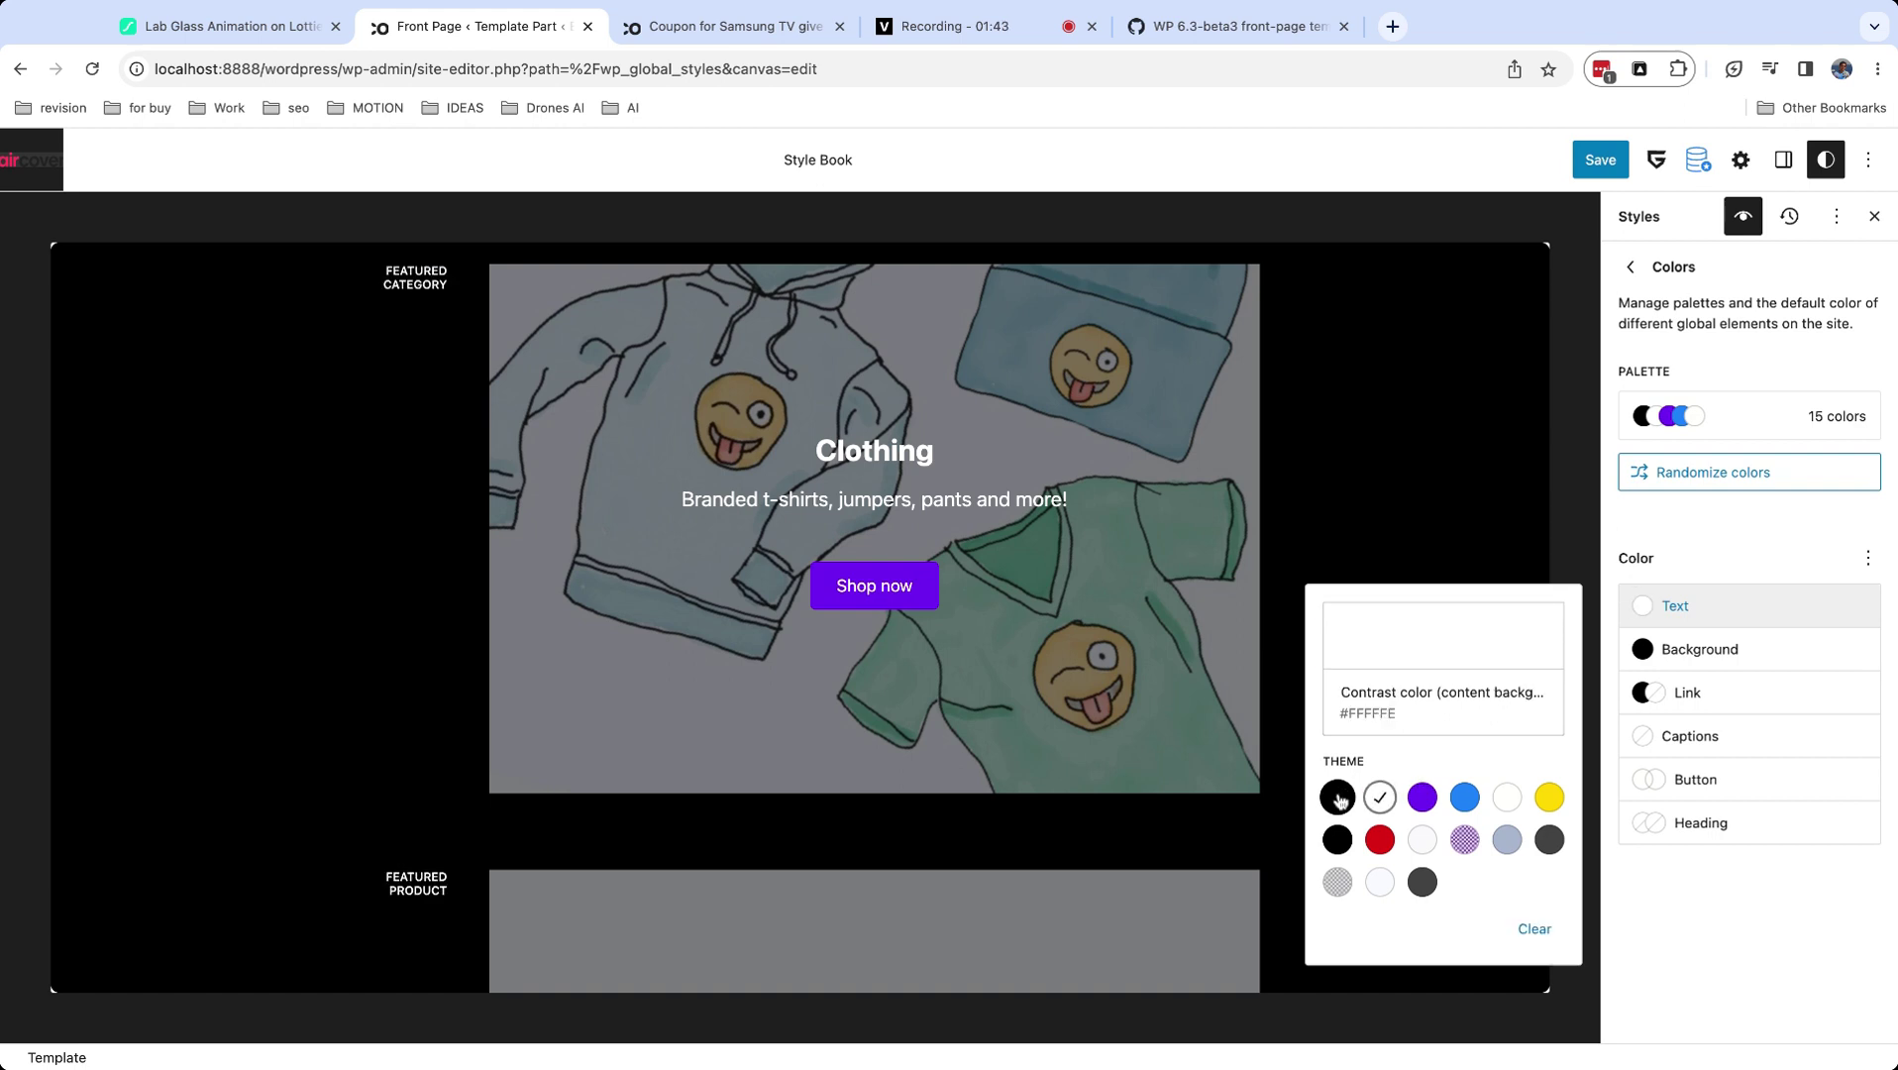
left_click(1336, 796)
left_click(1716, 658)
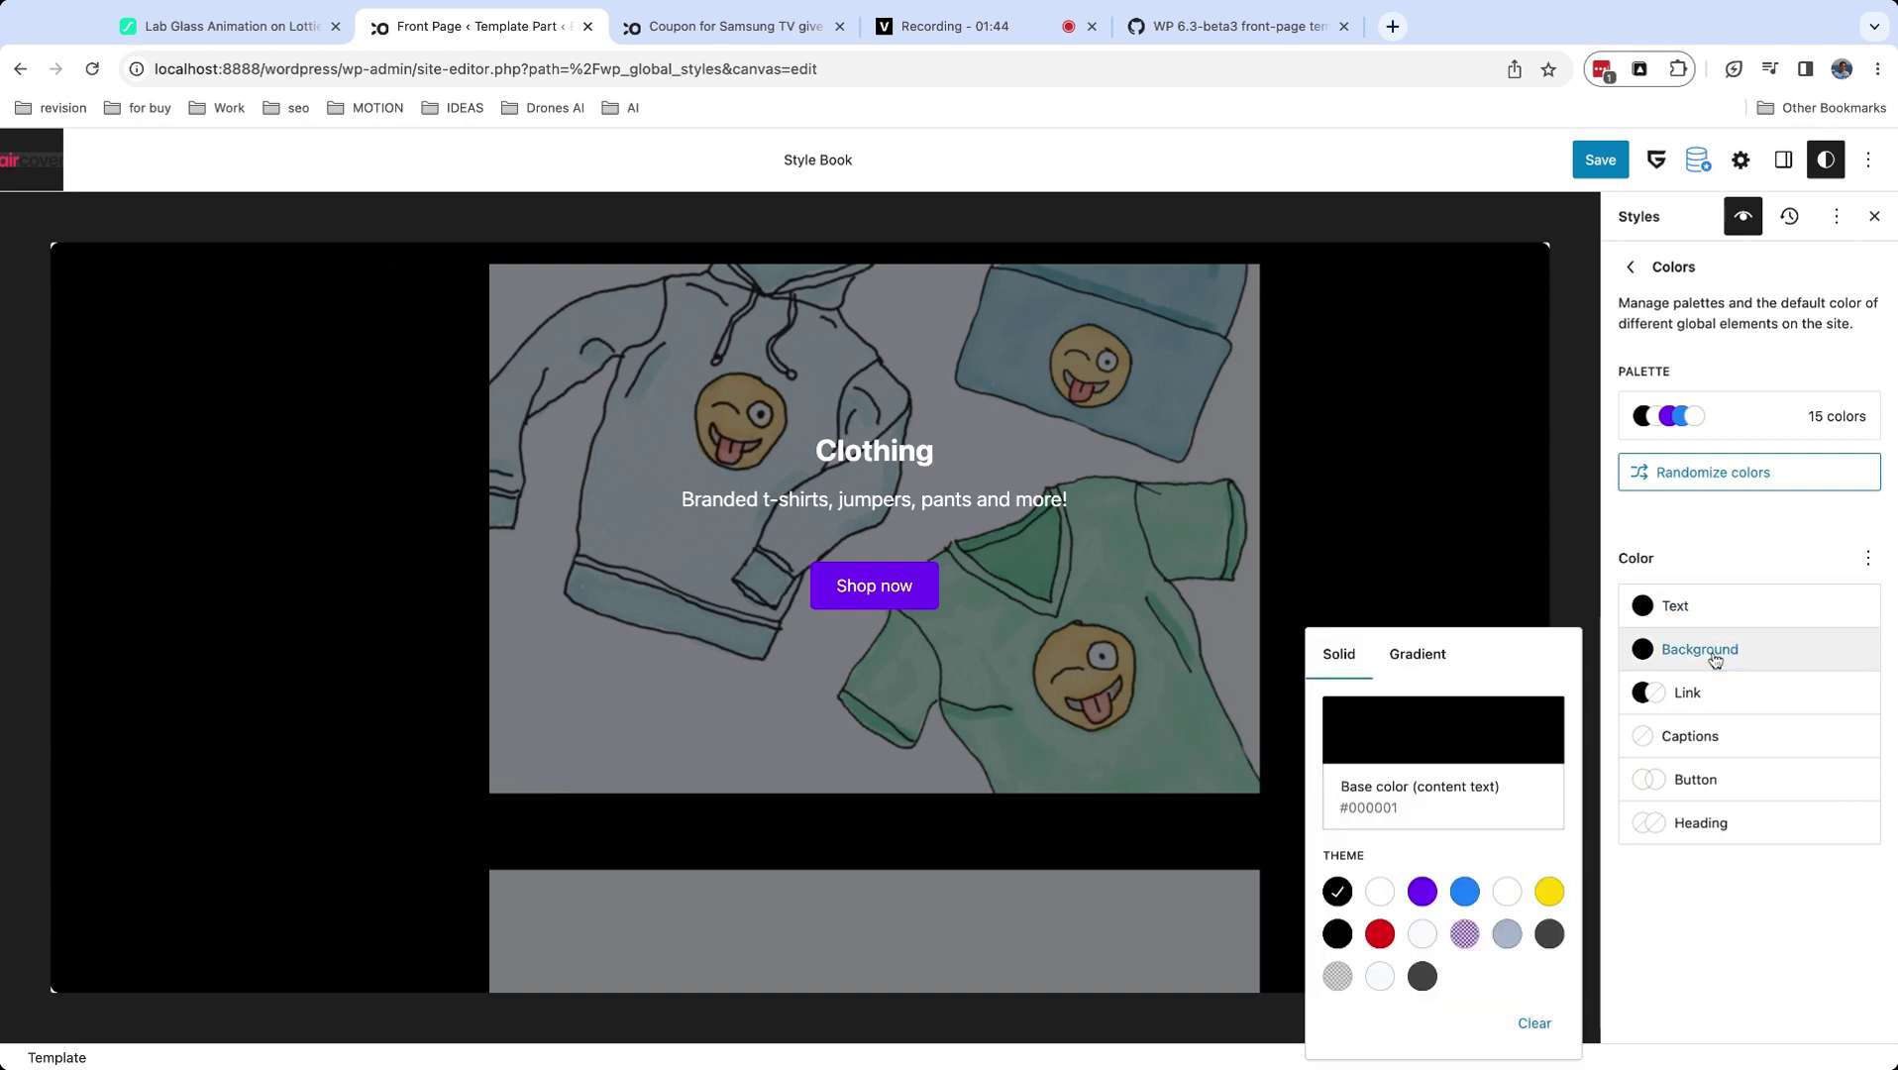
left_click(1379, 890)
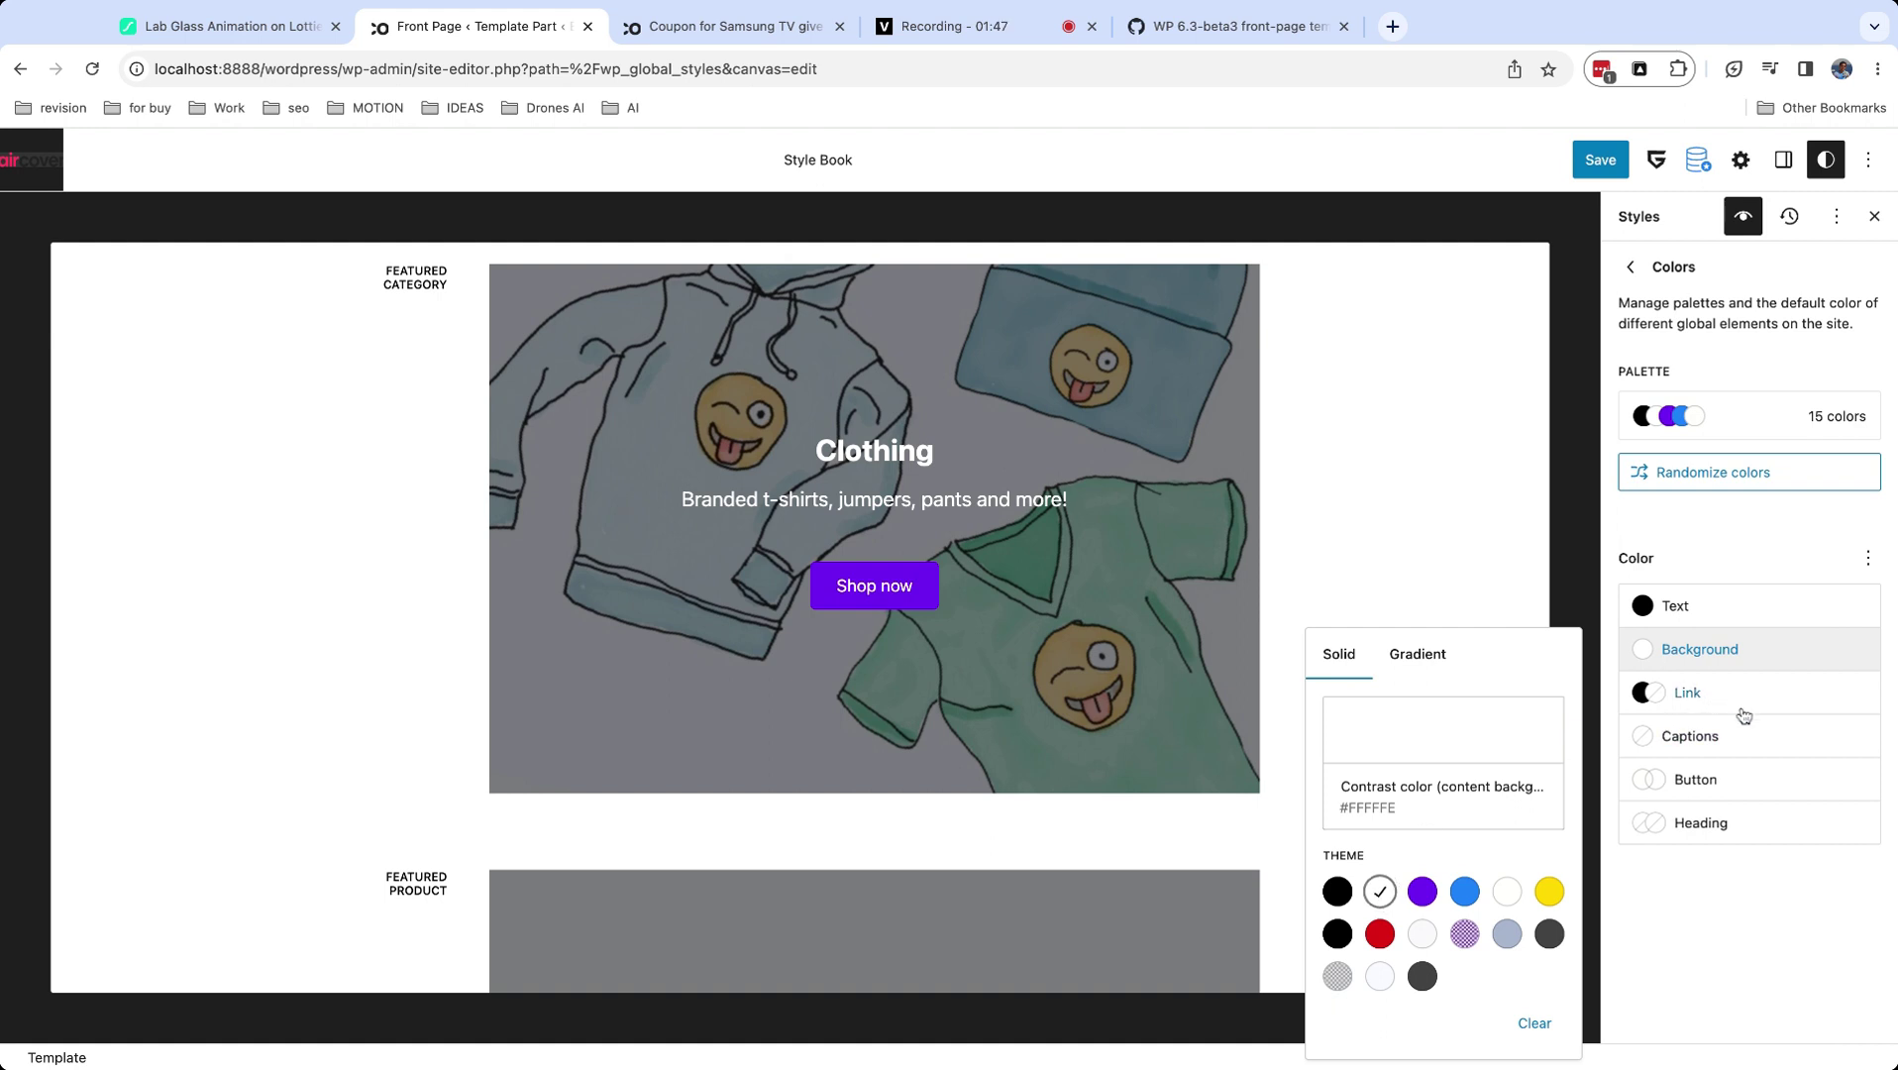
key("Escape")
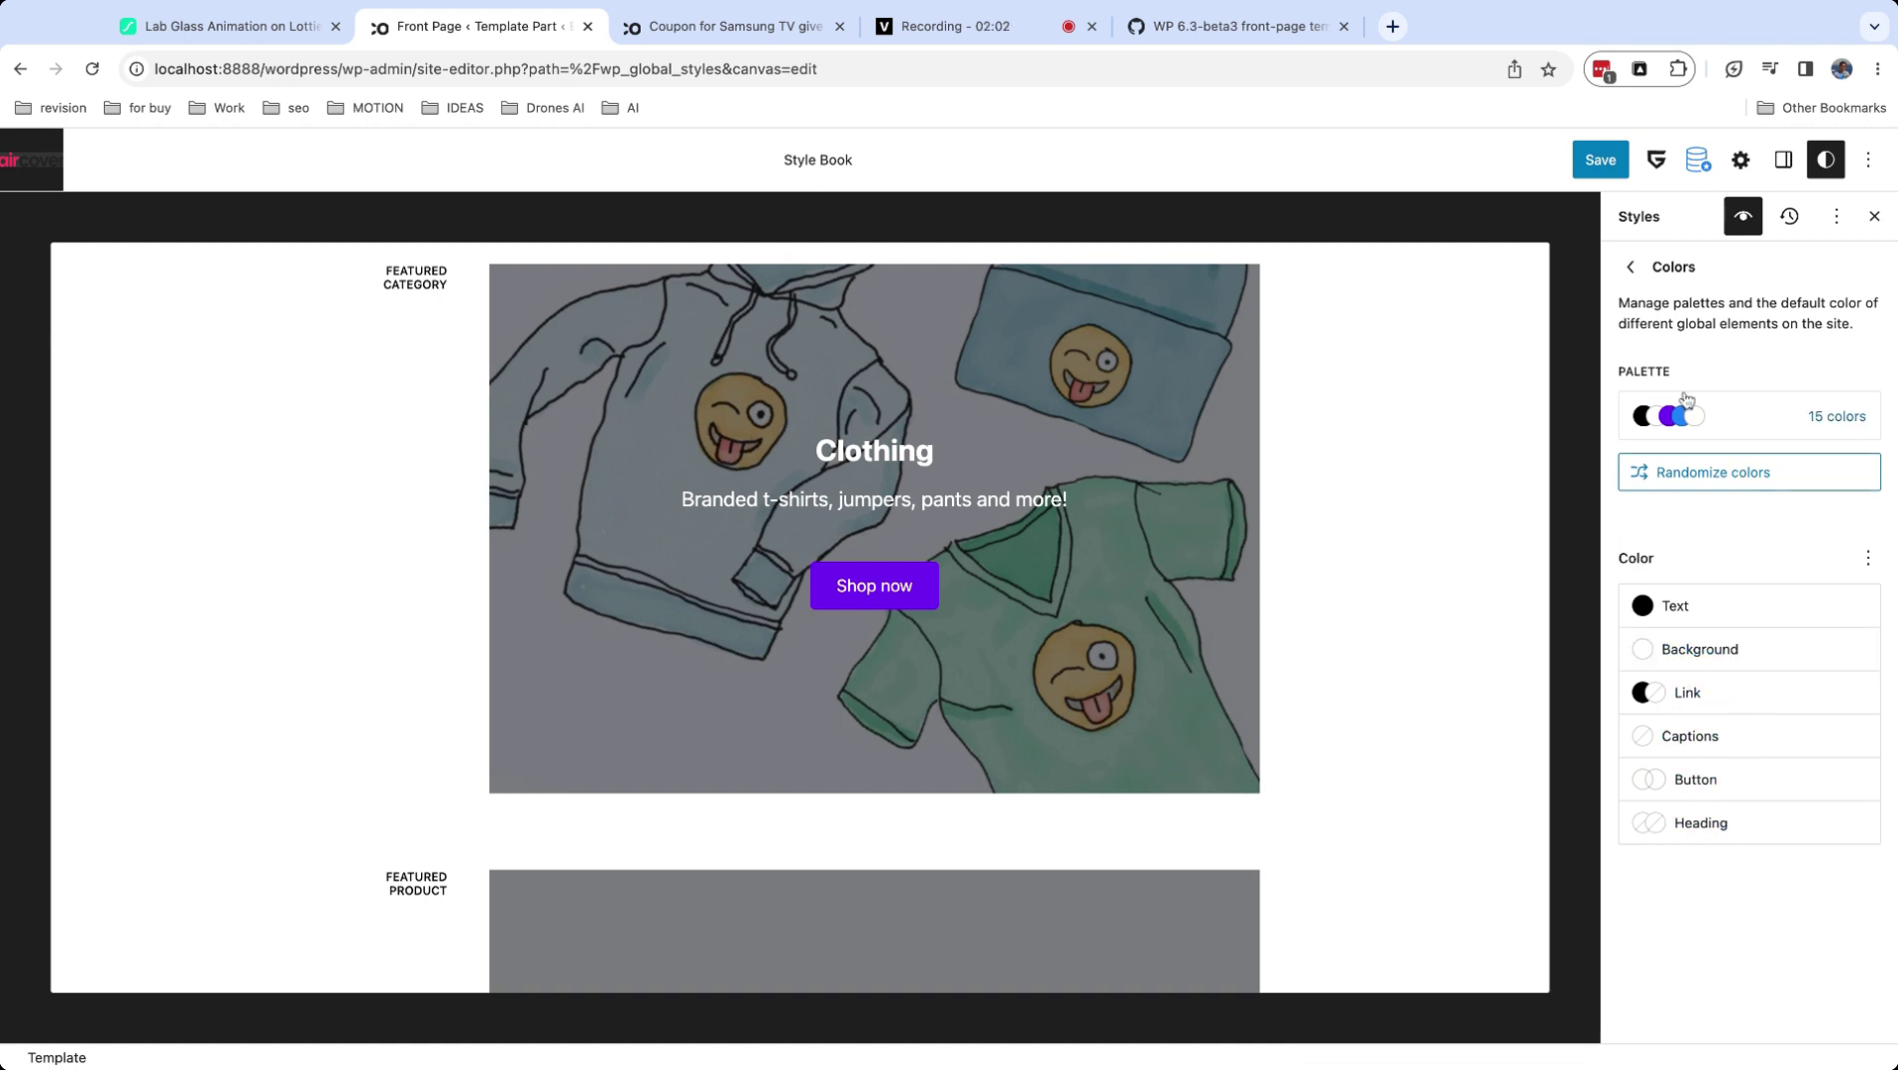
Open Styles > Layout, then add a purple Cover block with wide width to the coupon post.
left_click(1630, 266)
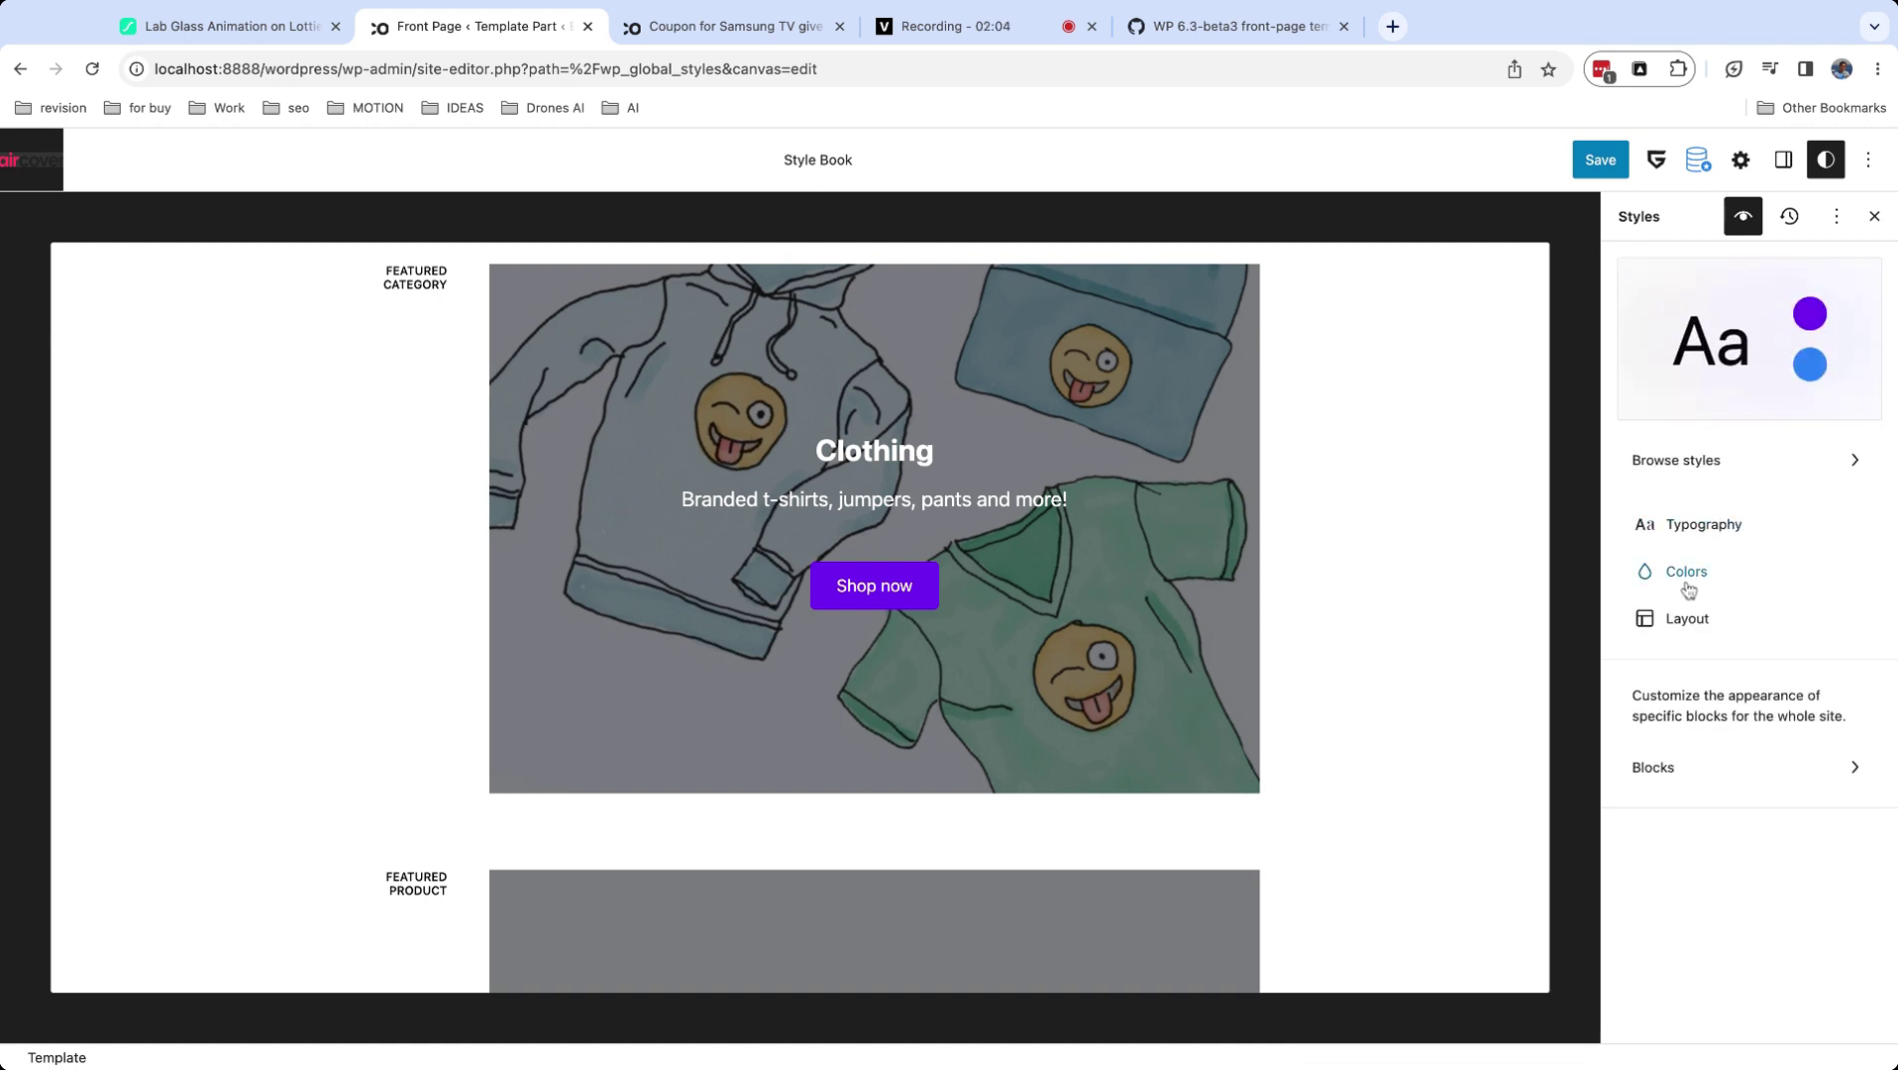
left_click(1692, 618)
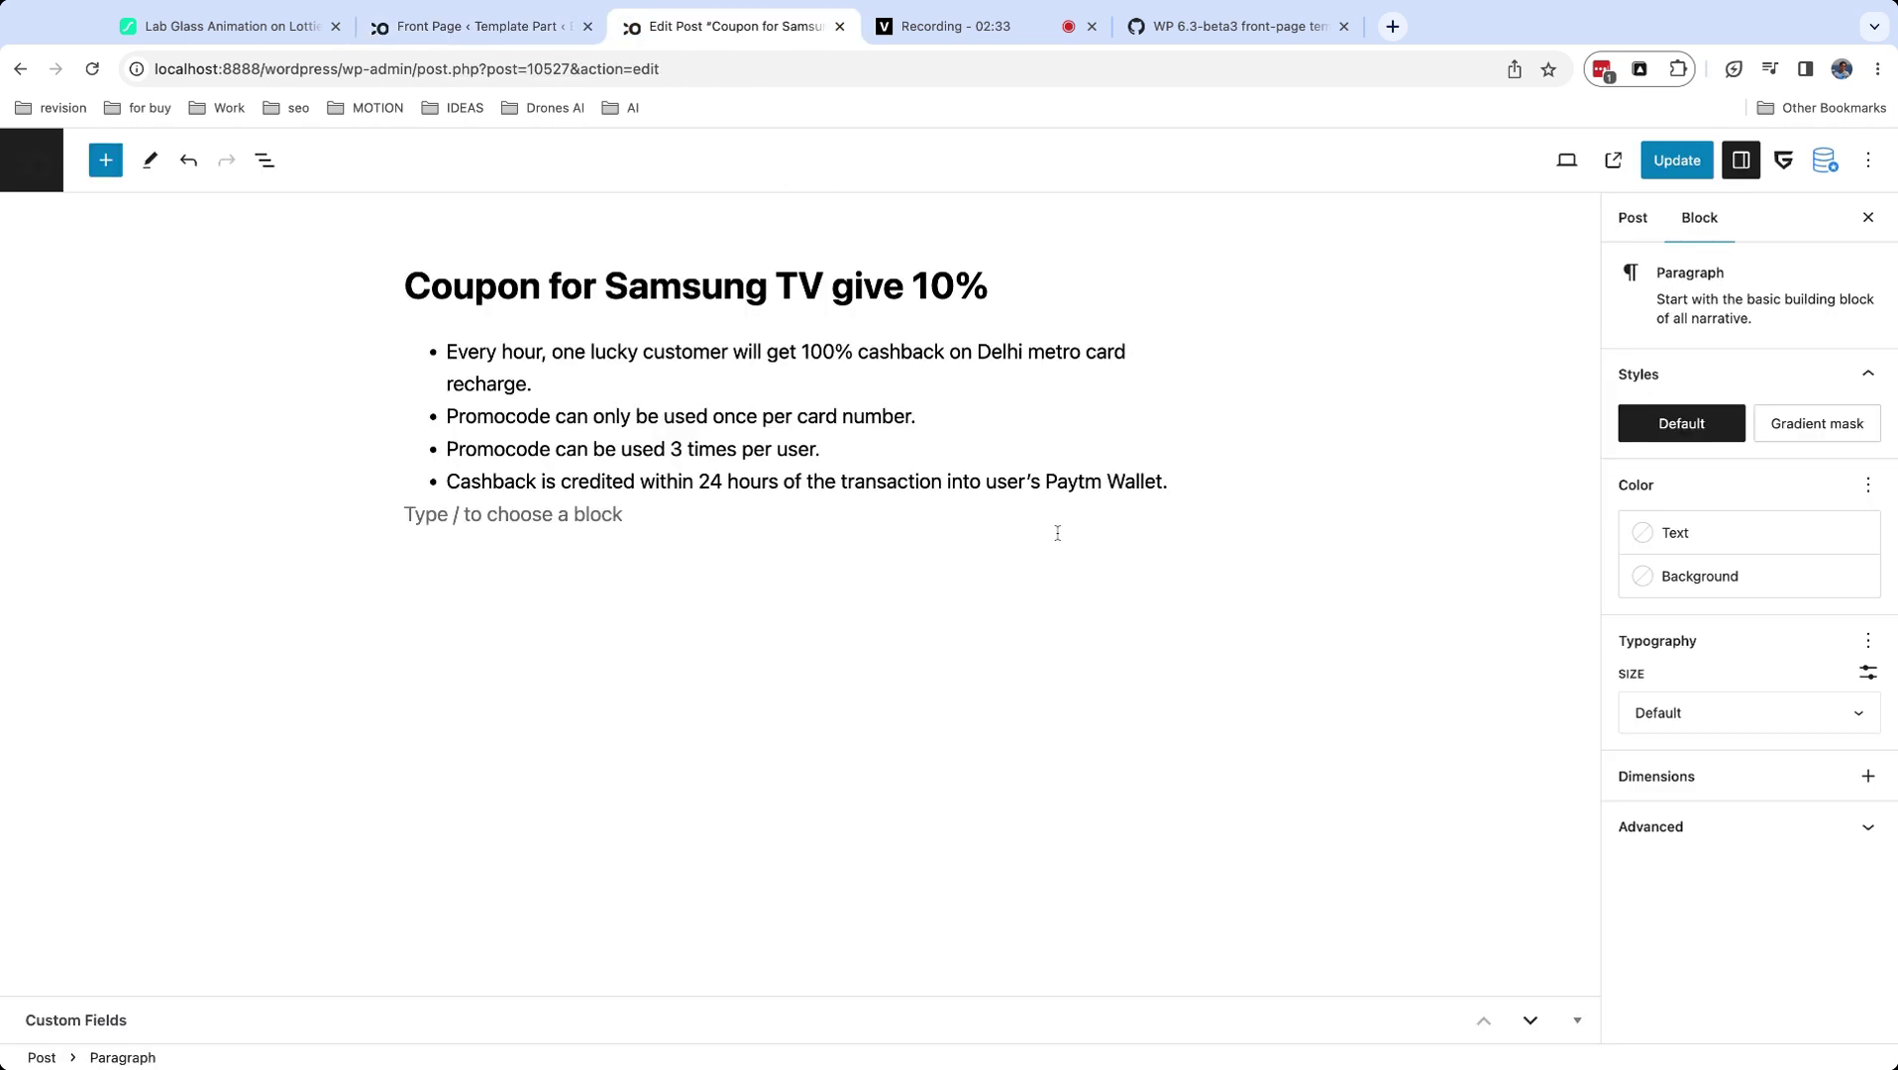
type("/cover")
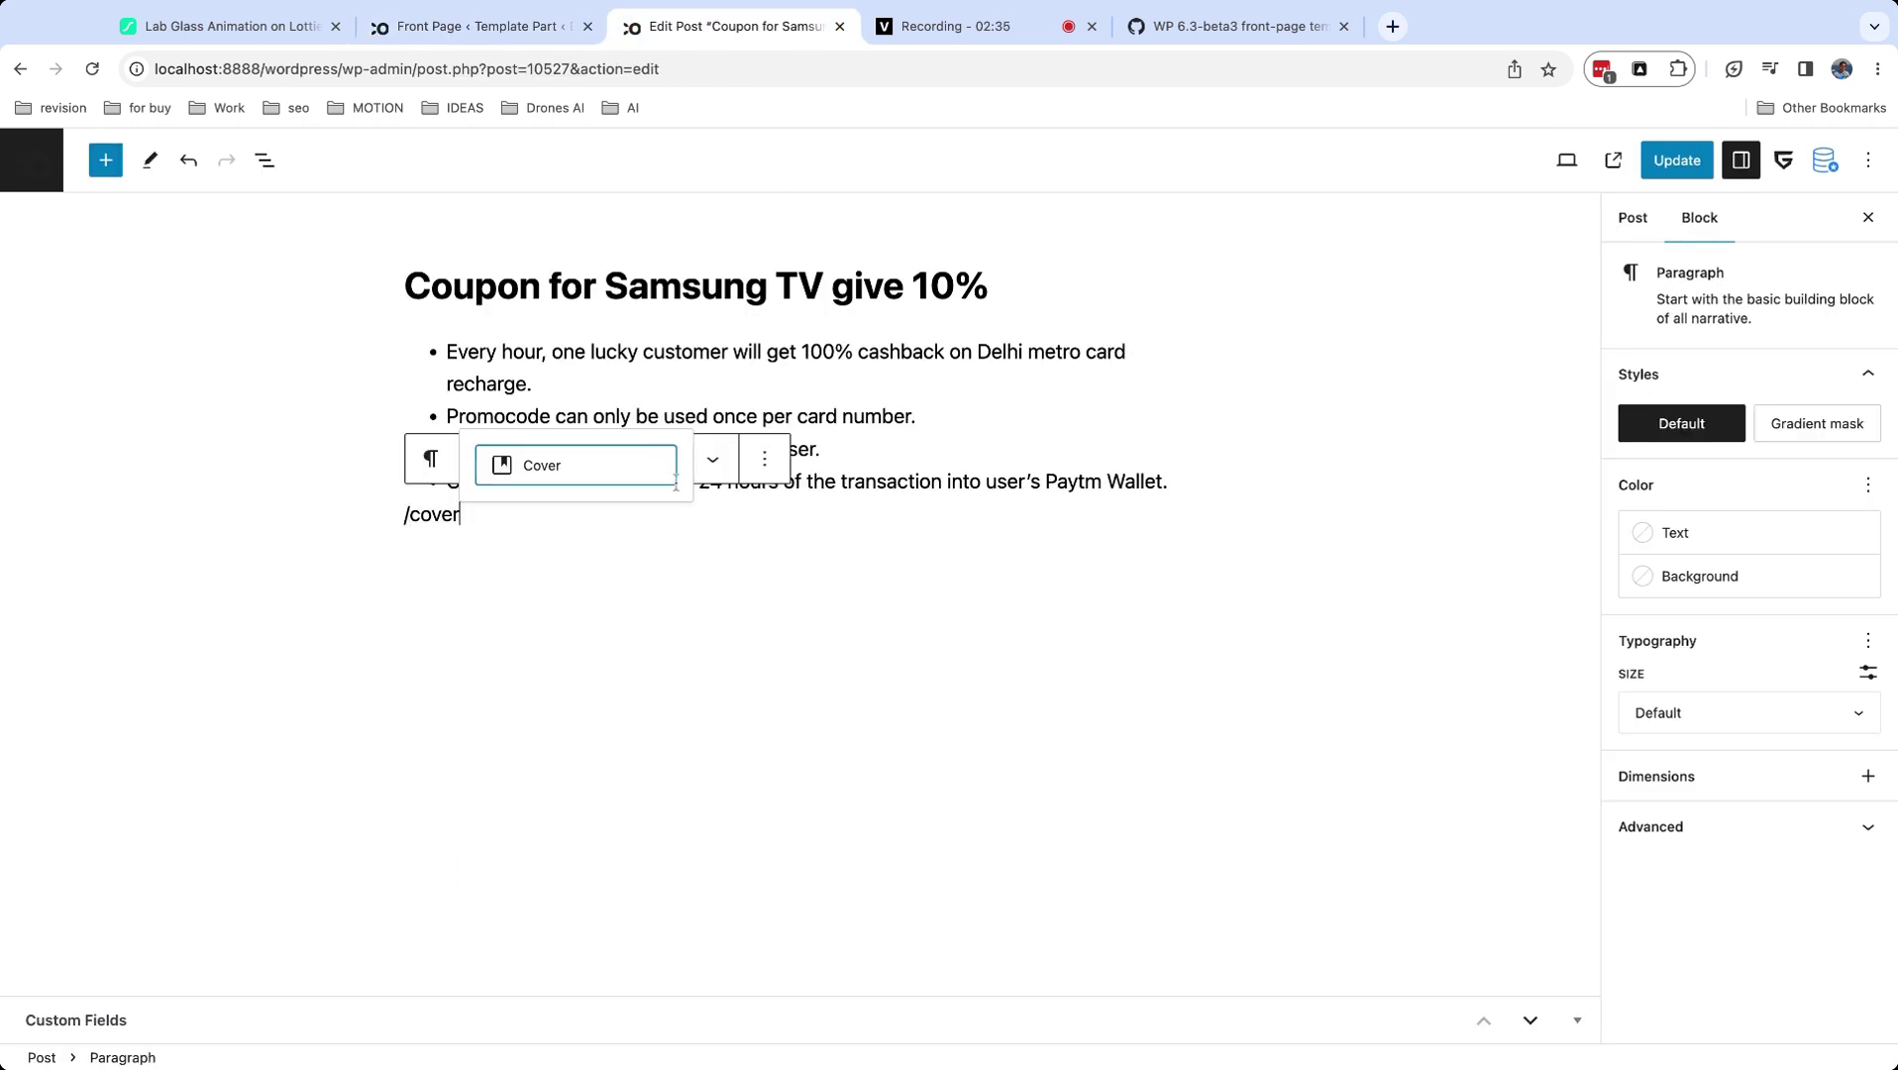
left_click(628, 467)
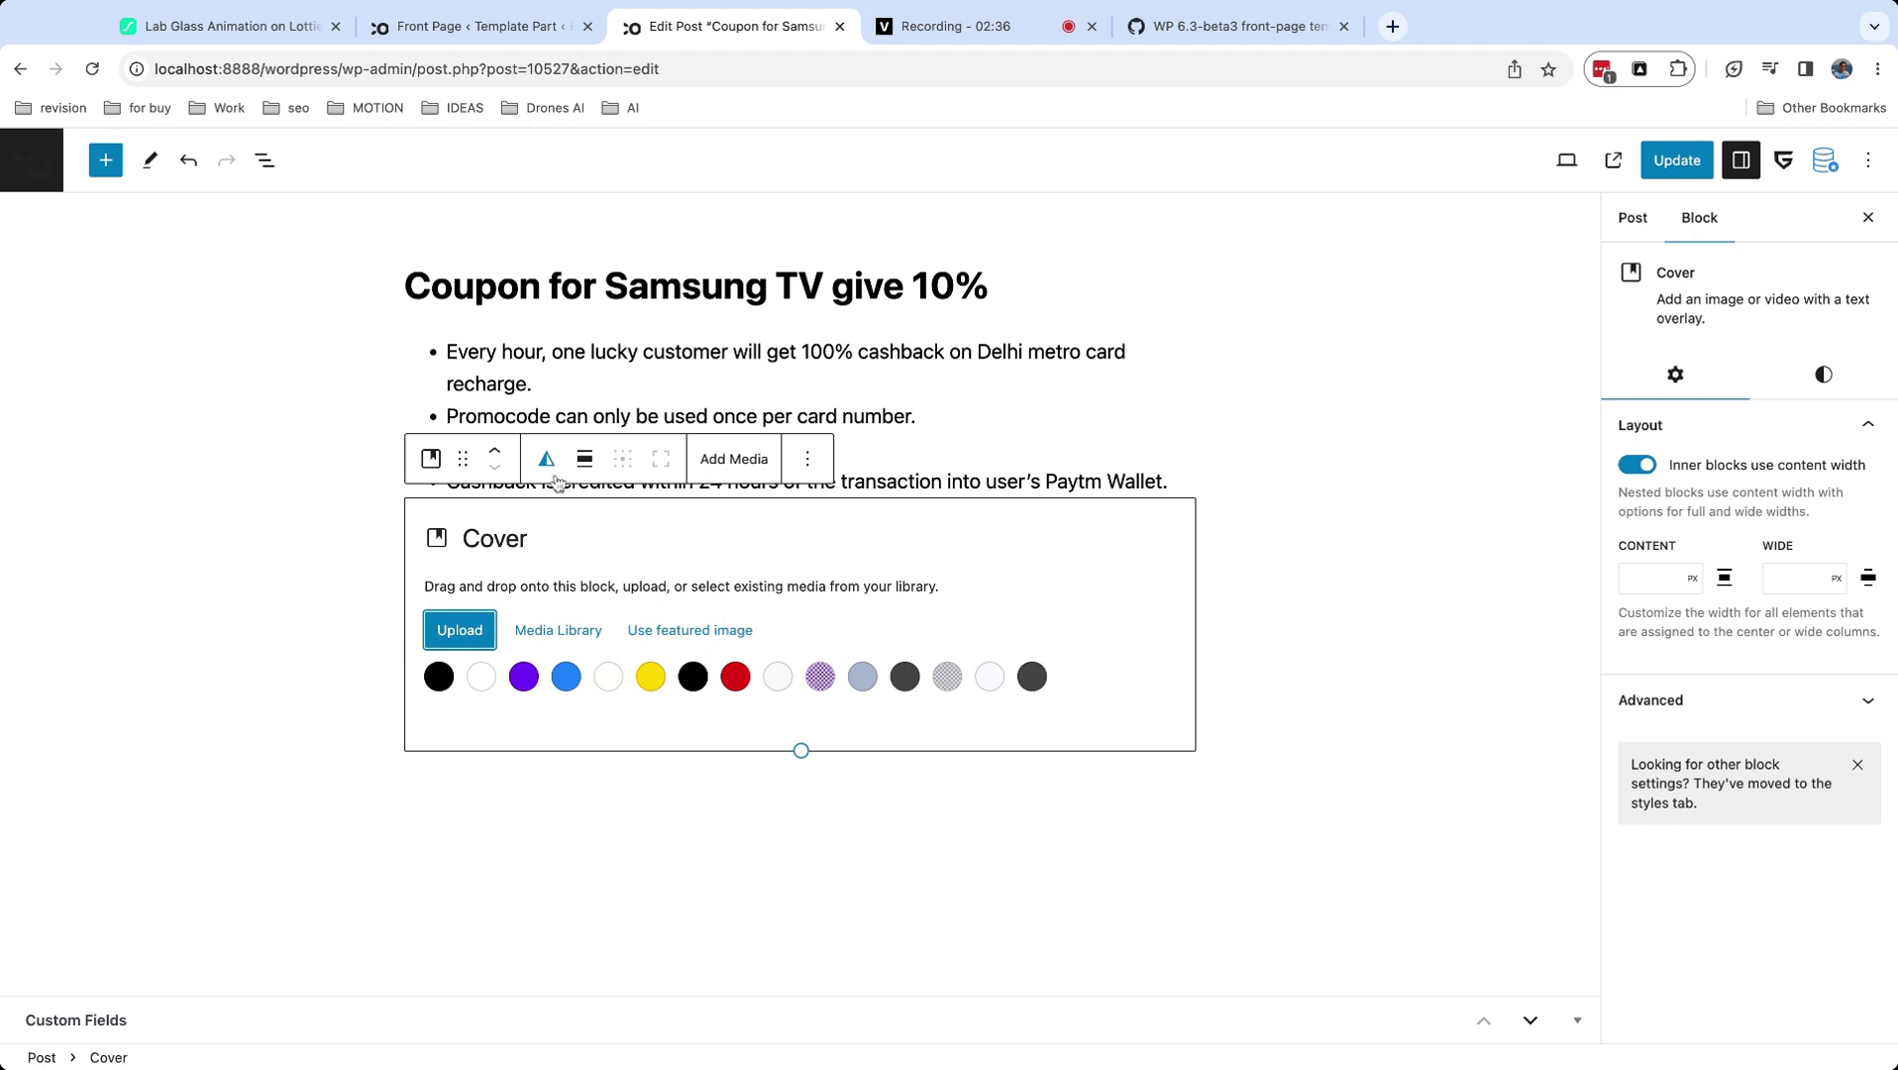
left_click(524, 677)
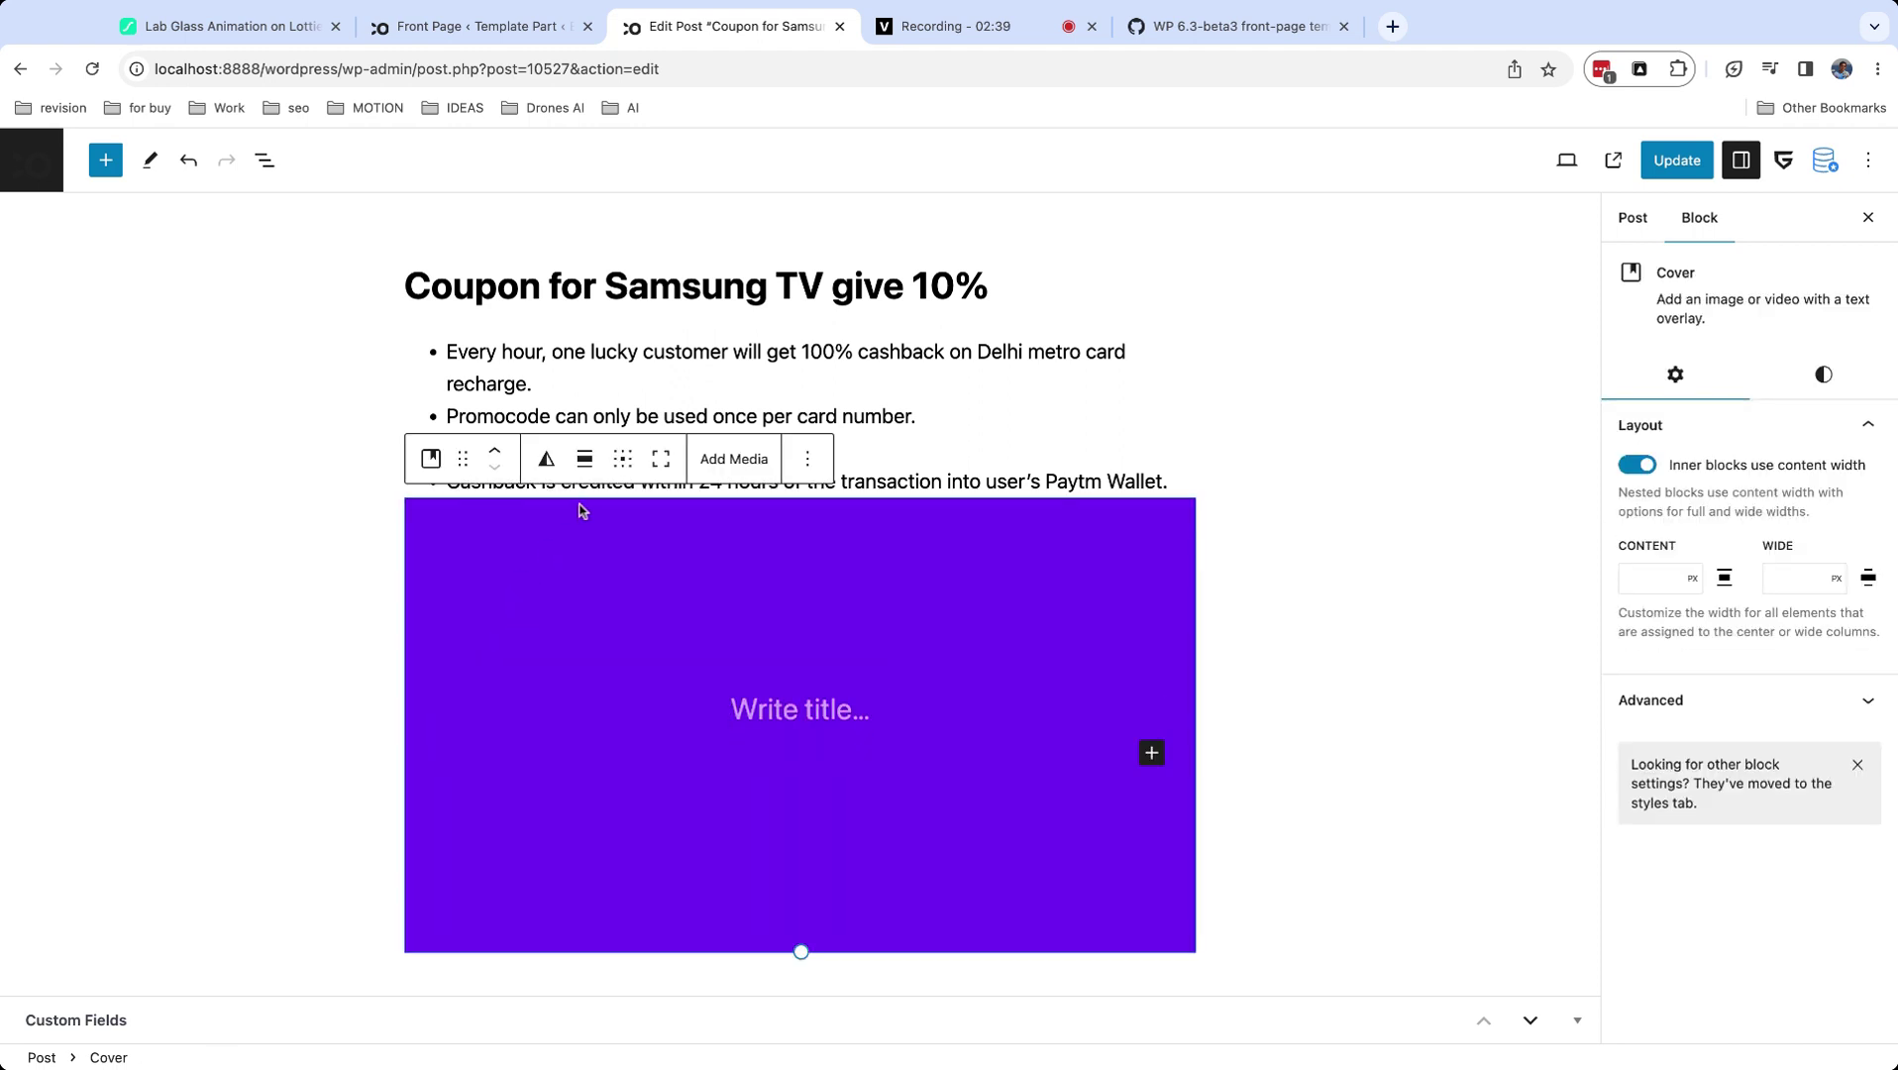
left_click(584, 468)
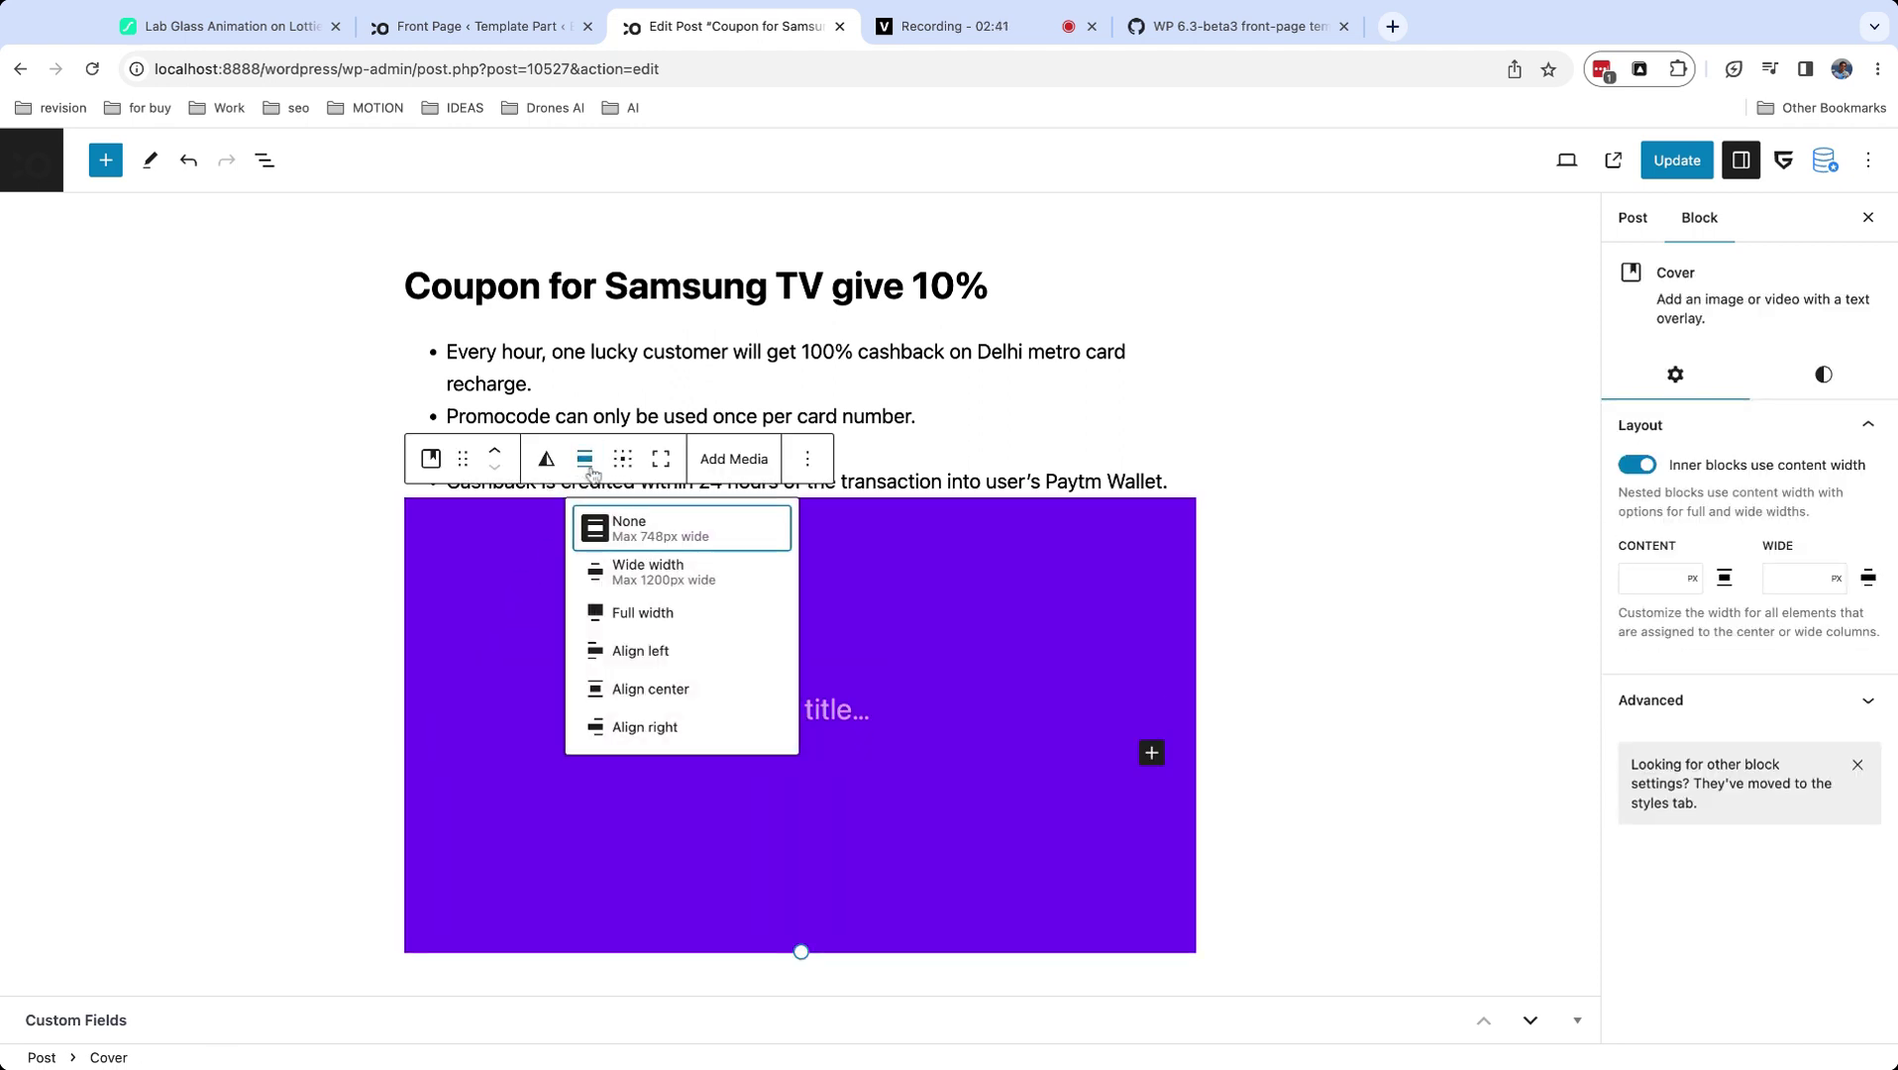
left_click(666, 581)
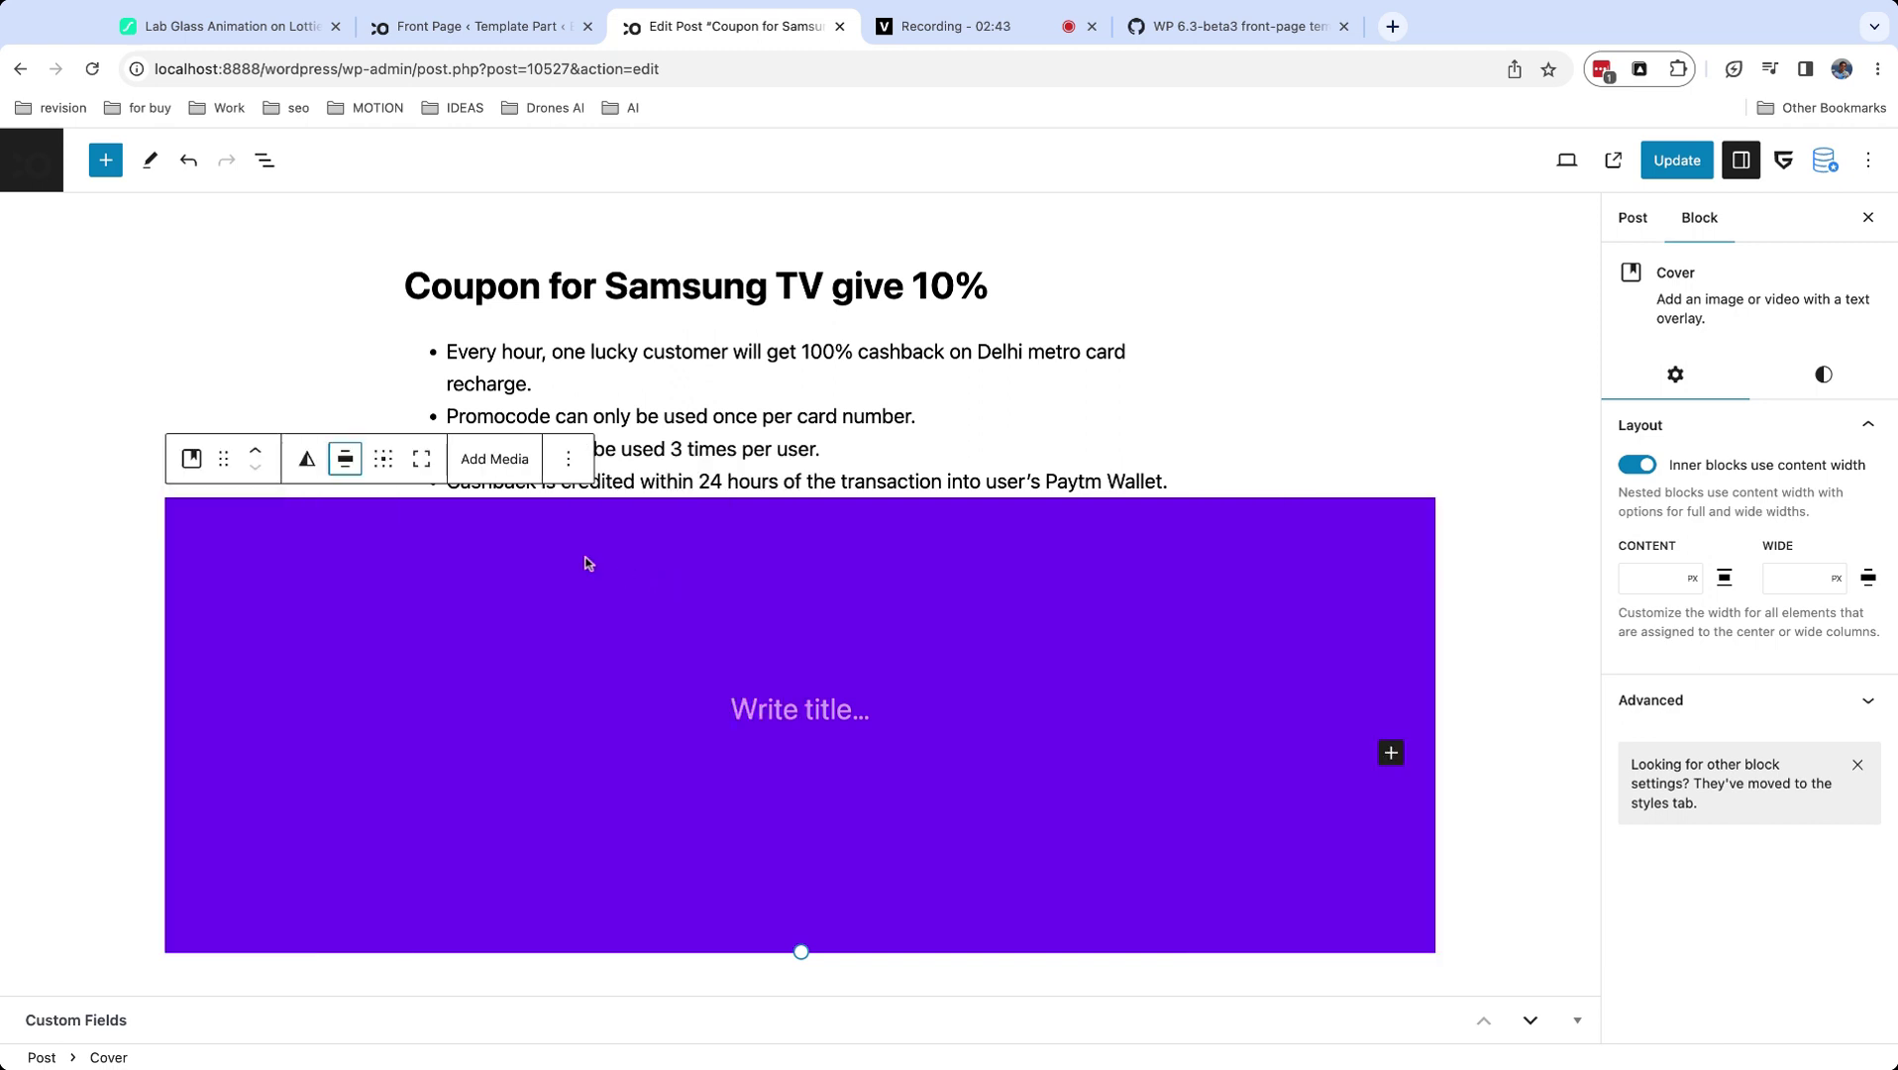
Stretch the Cover to full width and return to the 748/1200 px Layout settings.
left_click(476, 26)
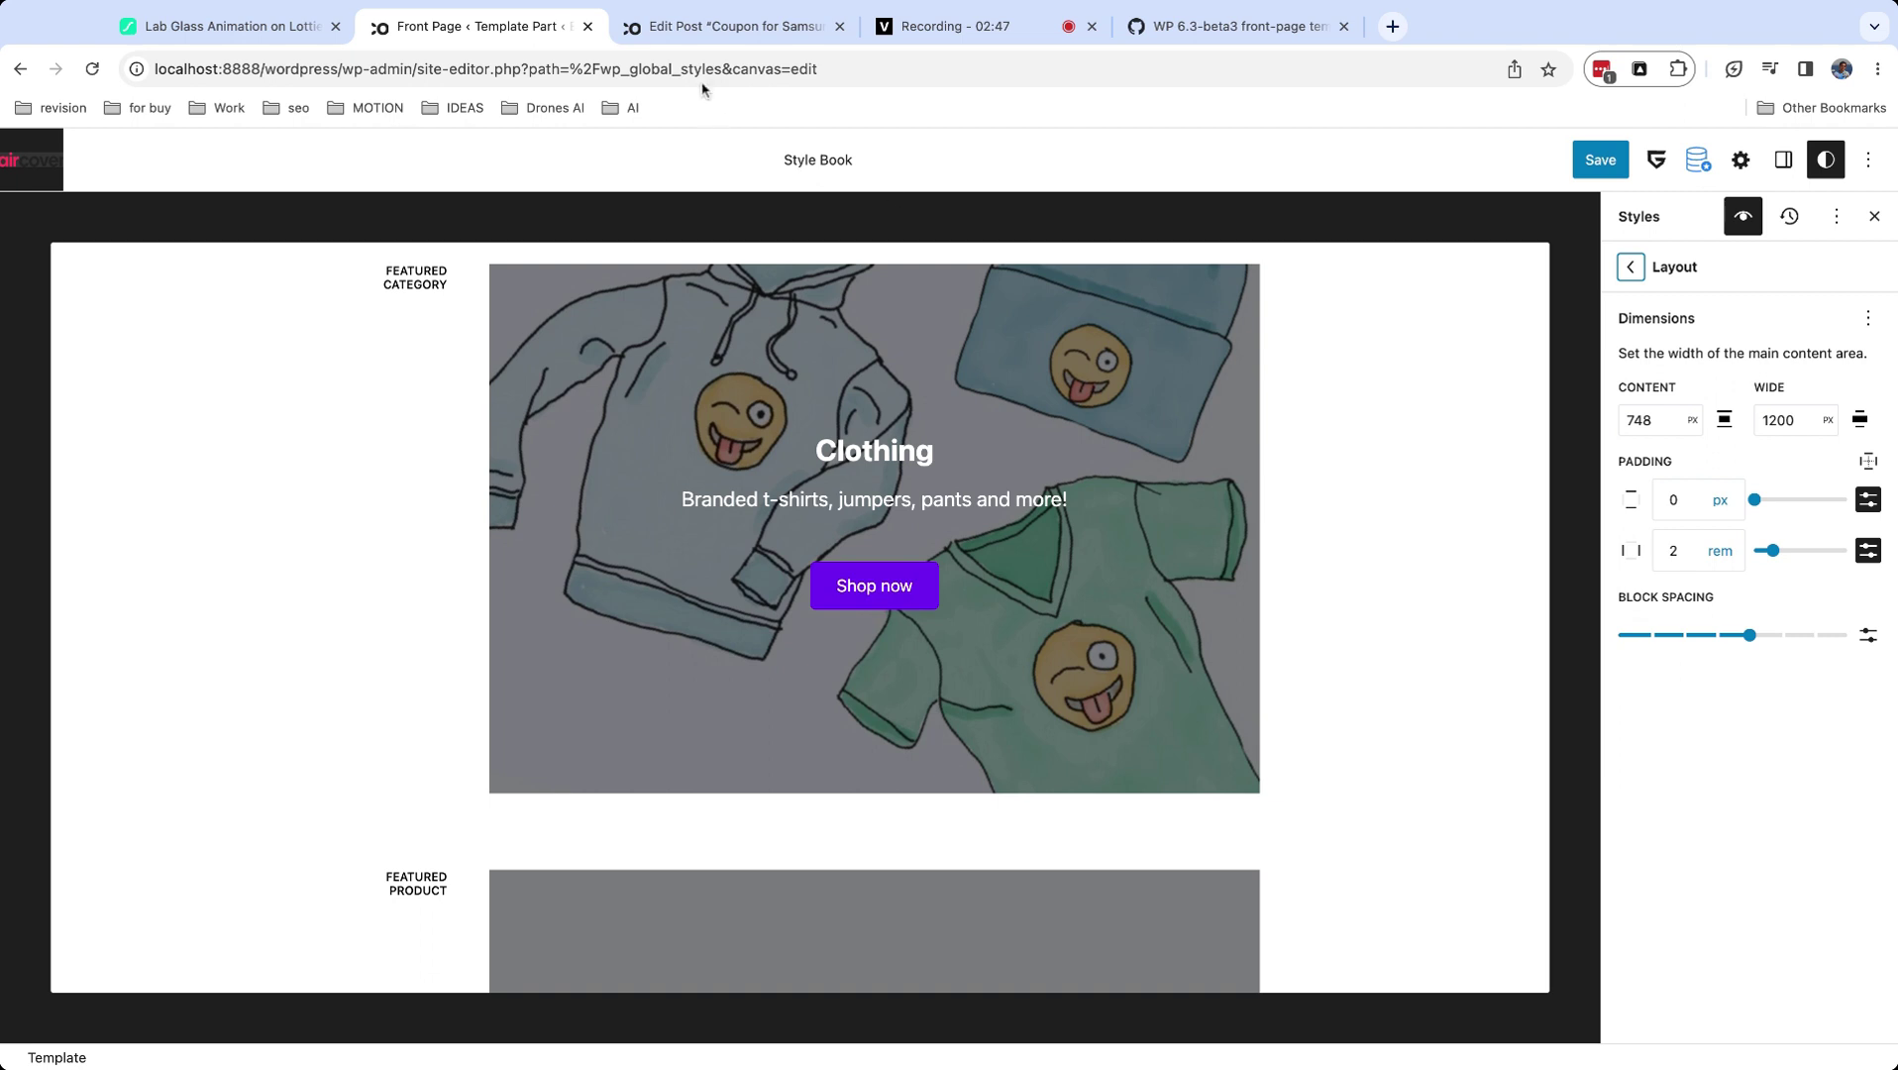
left_click(733, 26)
left_click(349, 458)
left_click(417, 620)
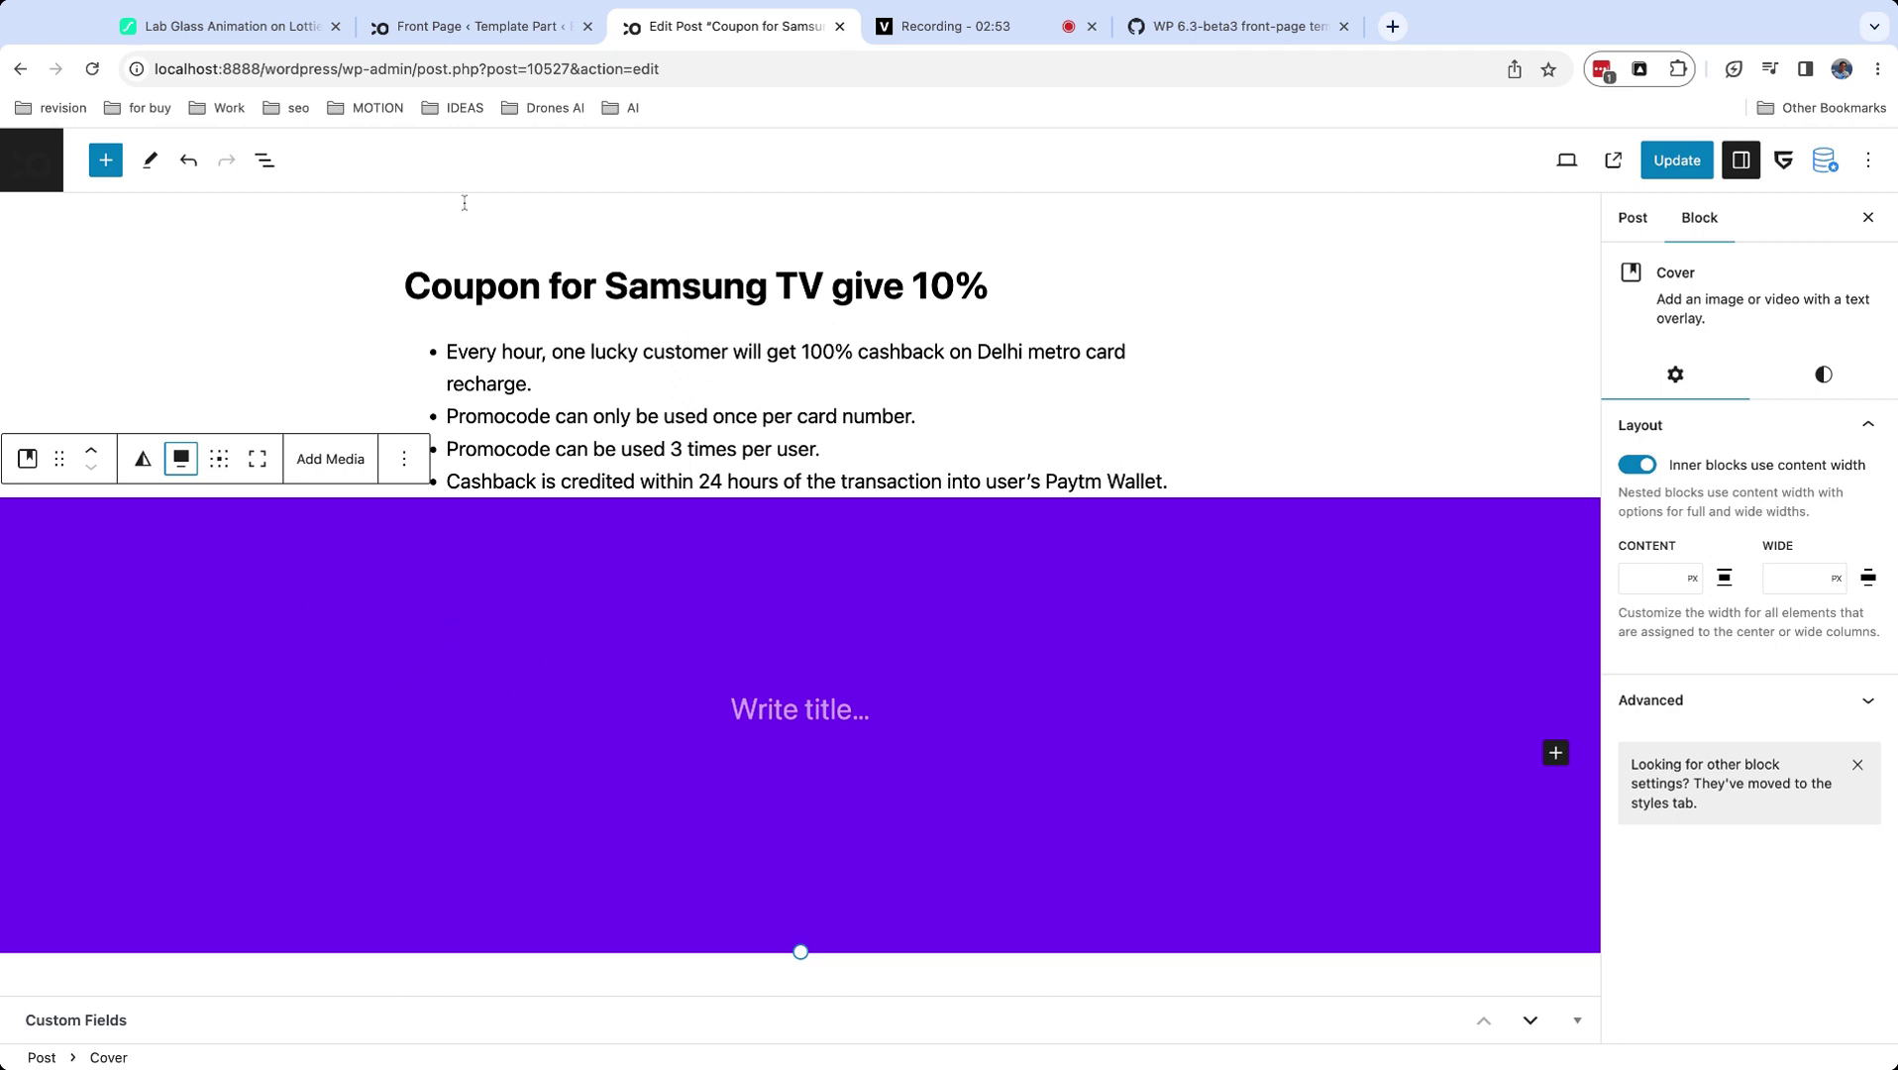
left_click(505, 32)
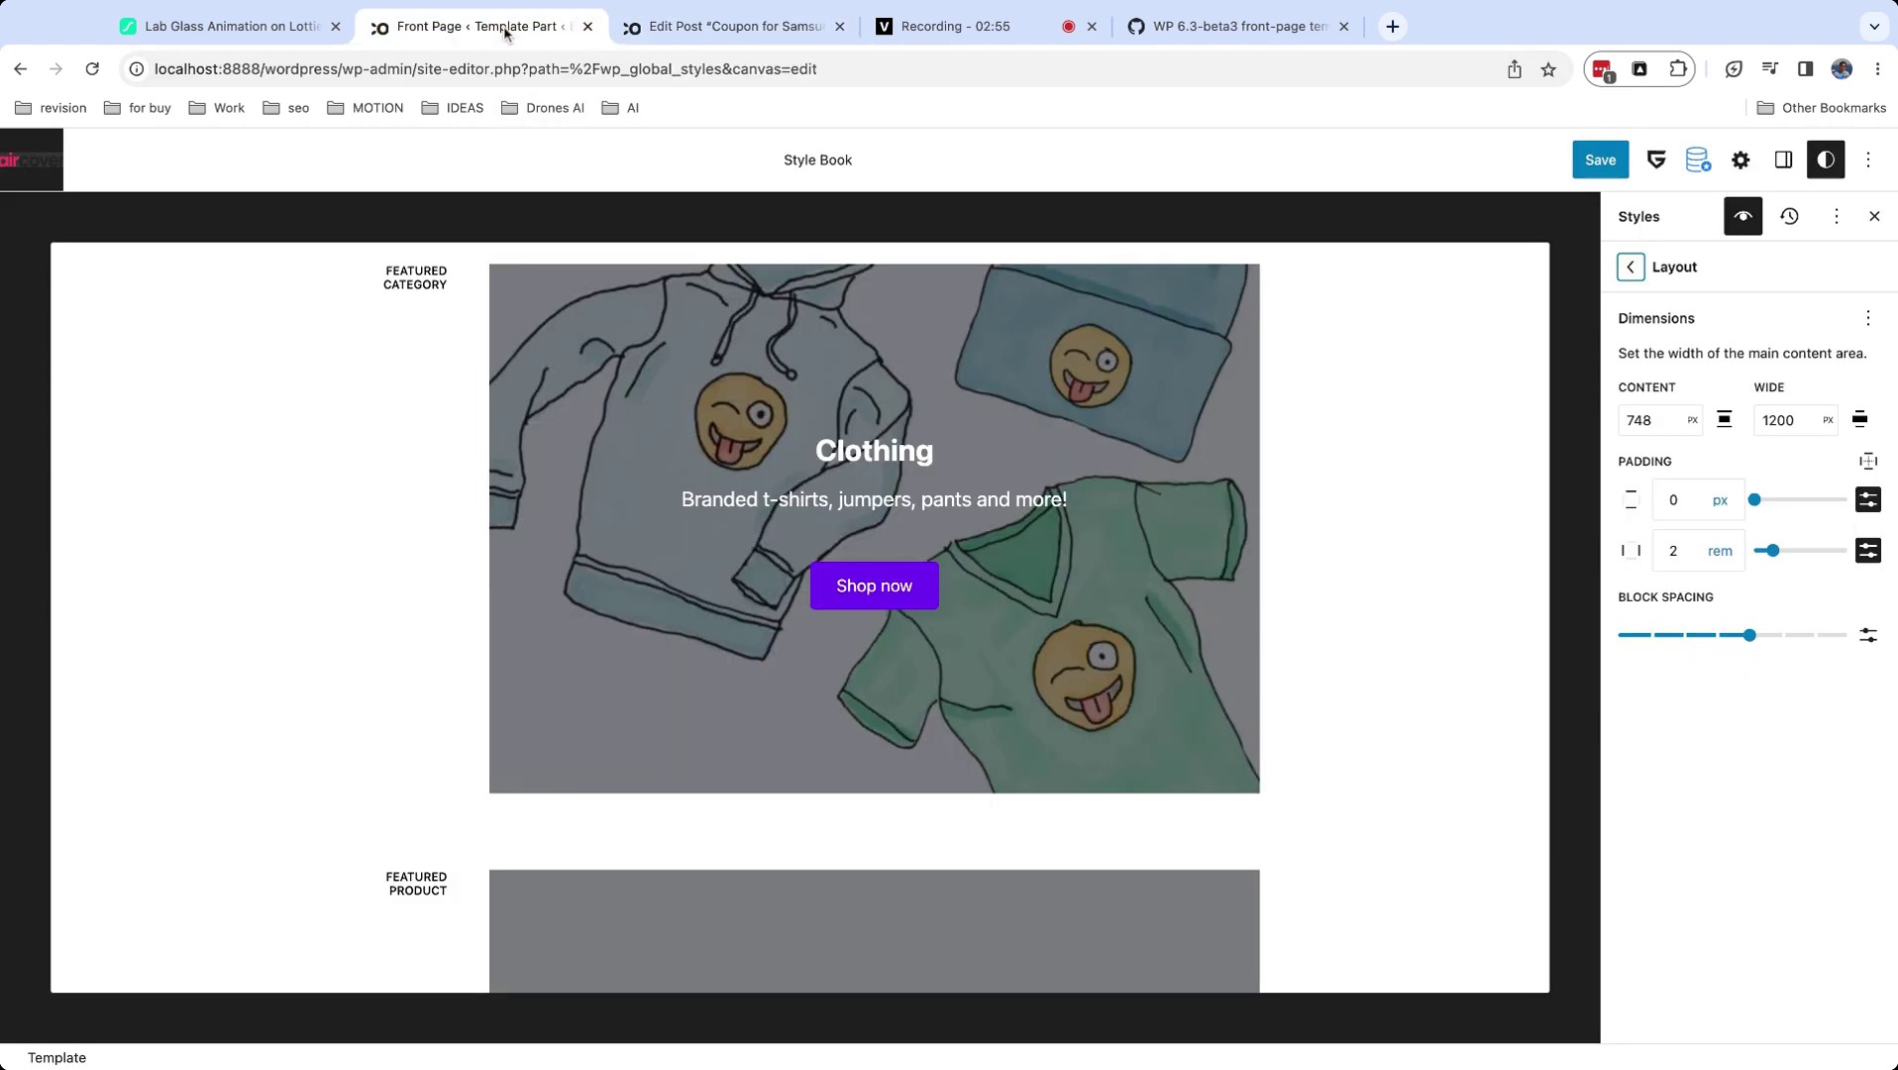
Review the body text font in the Styles typography settings.
left_click(1630, 266)
left_click(1734, 524)
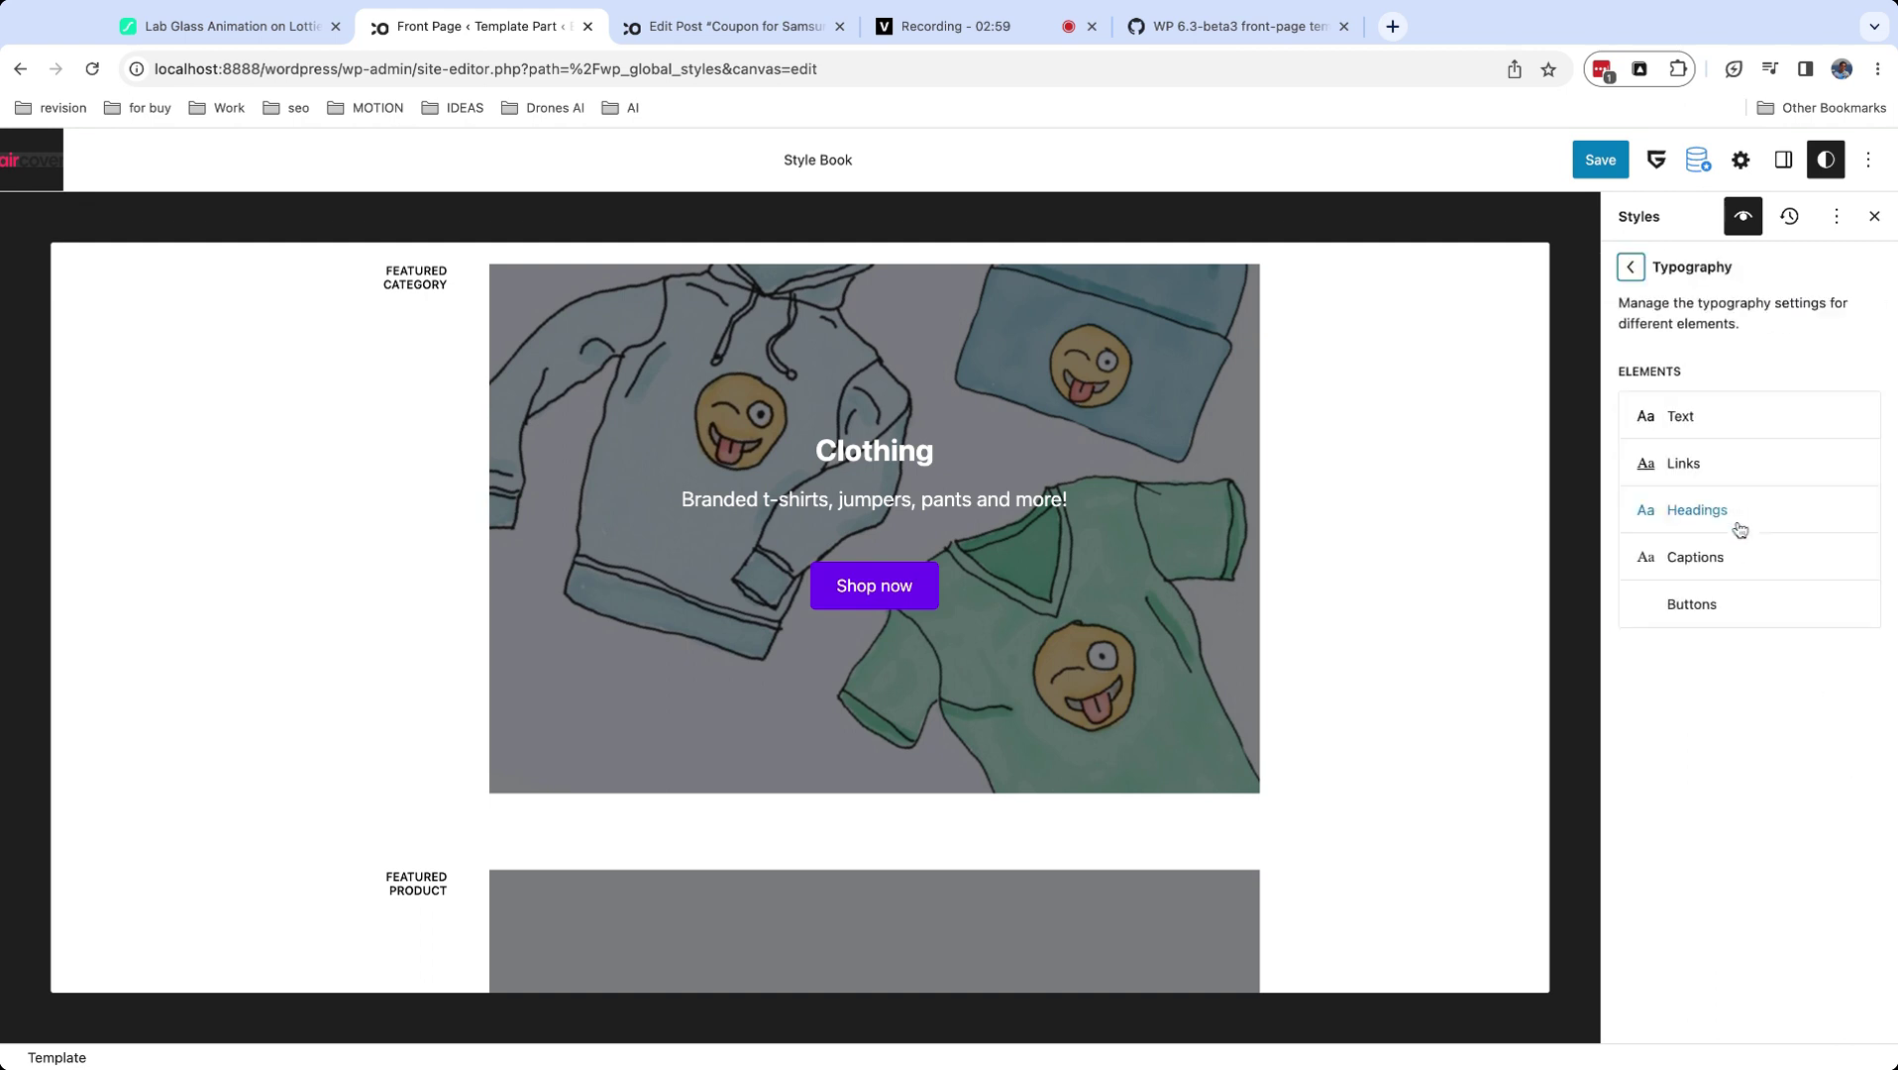
left_click(1706, 416)
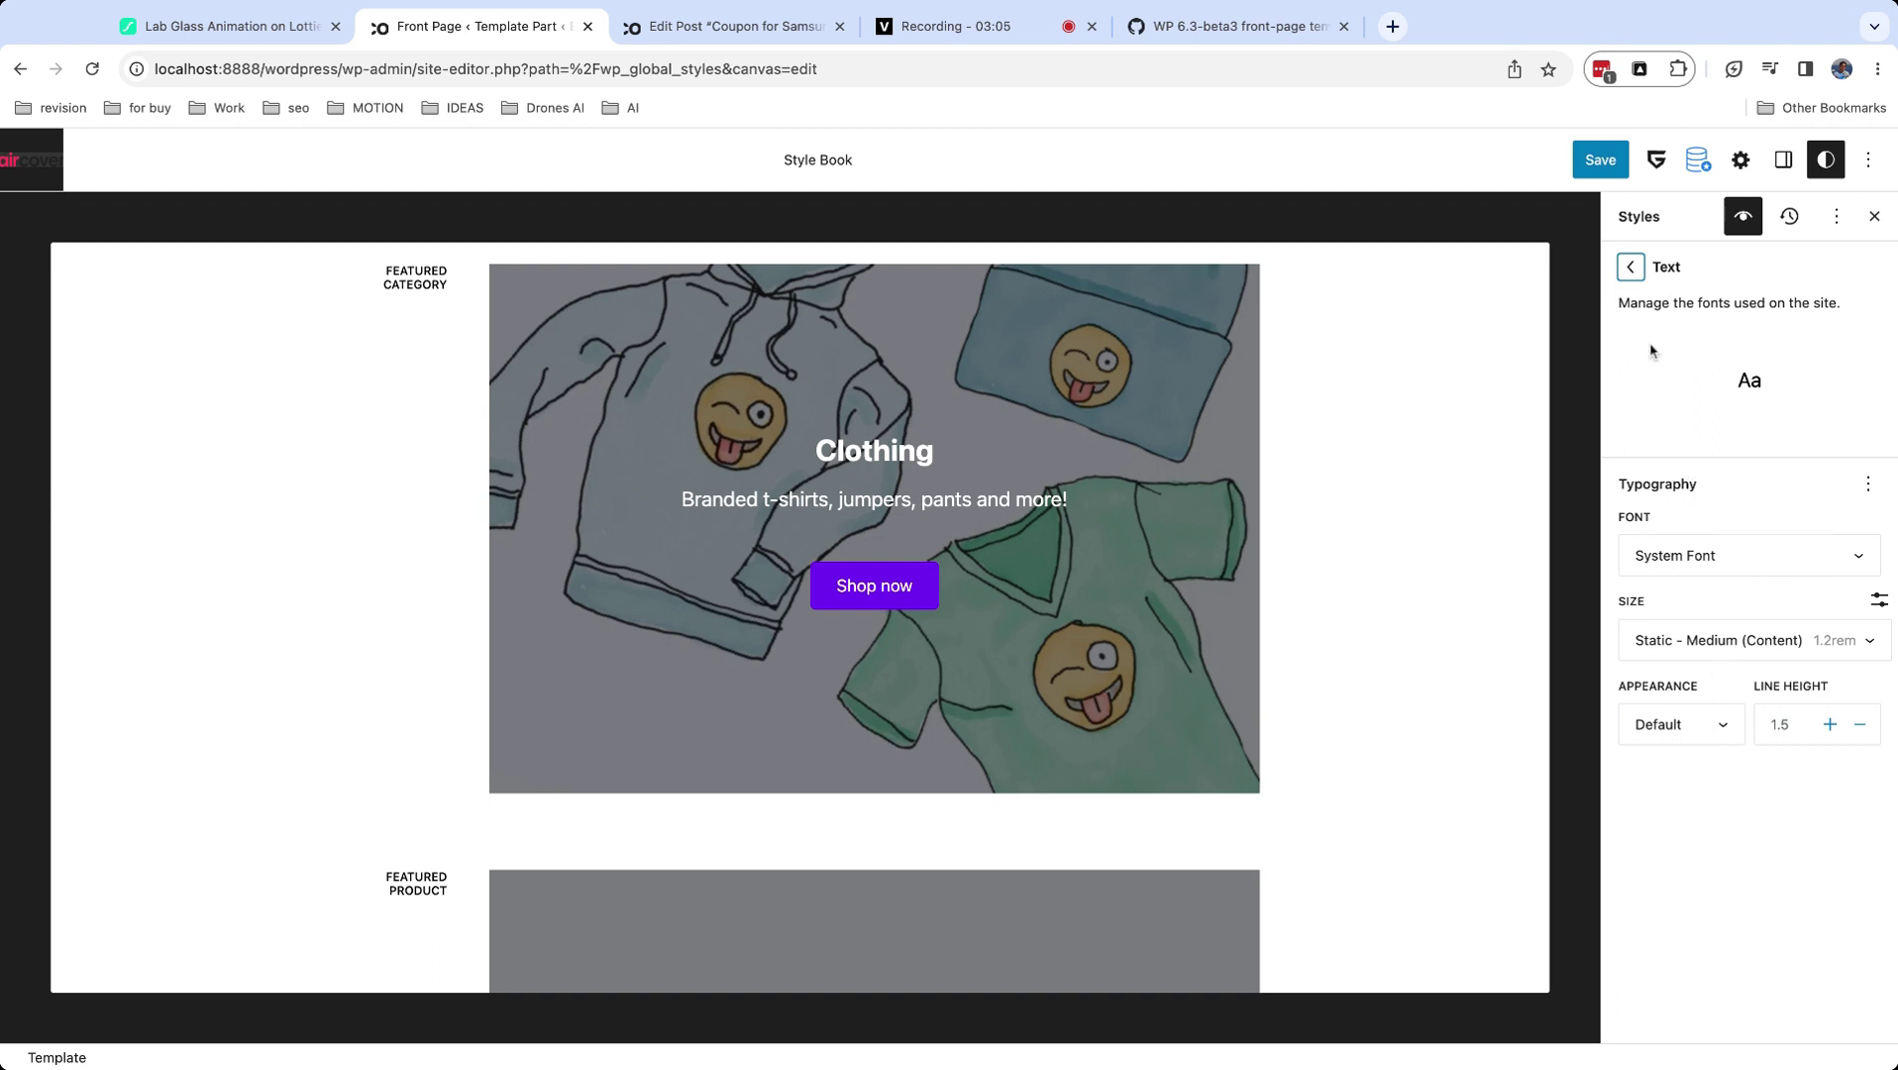
left_click(1706, 558)
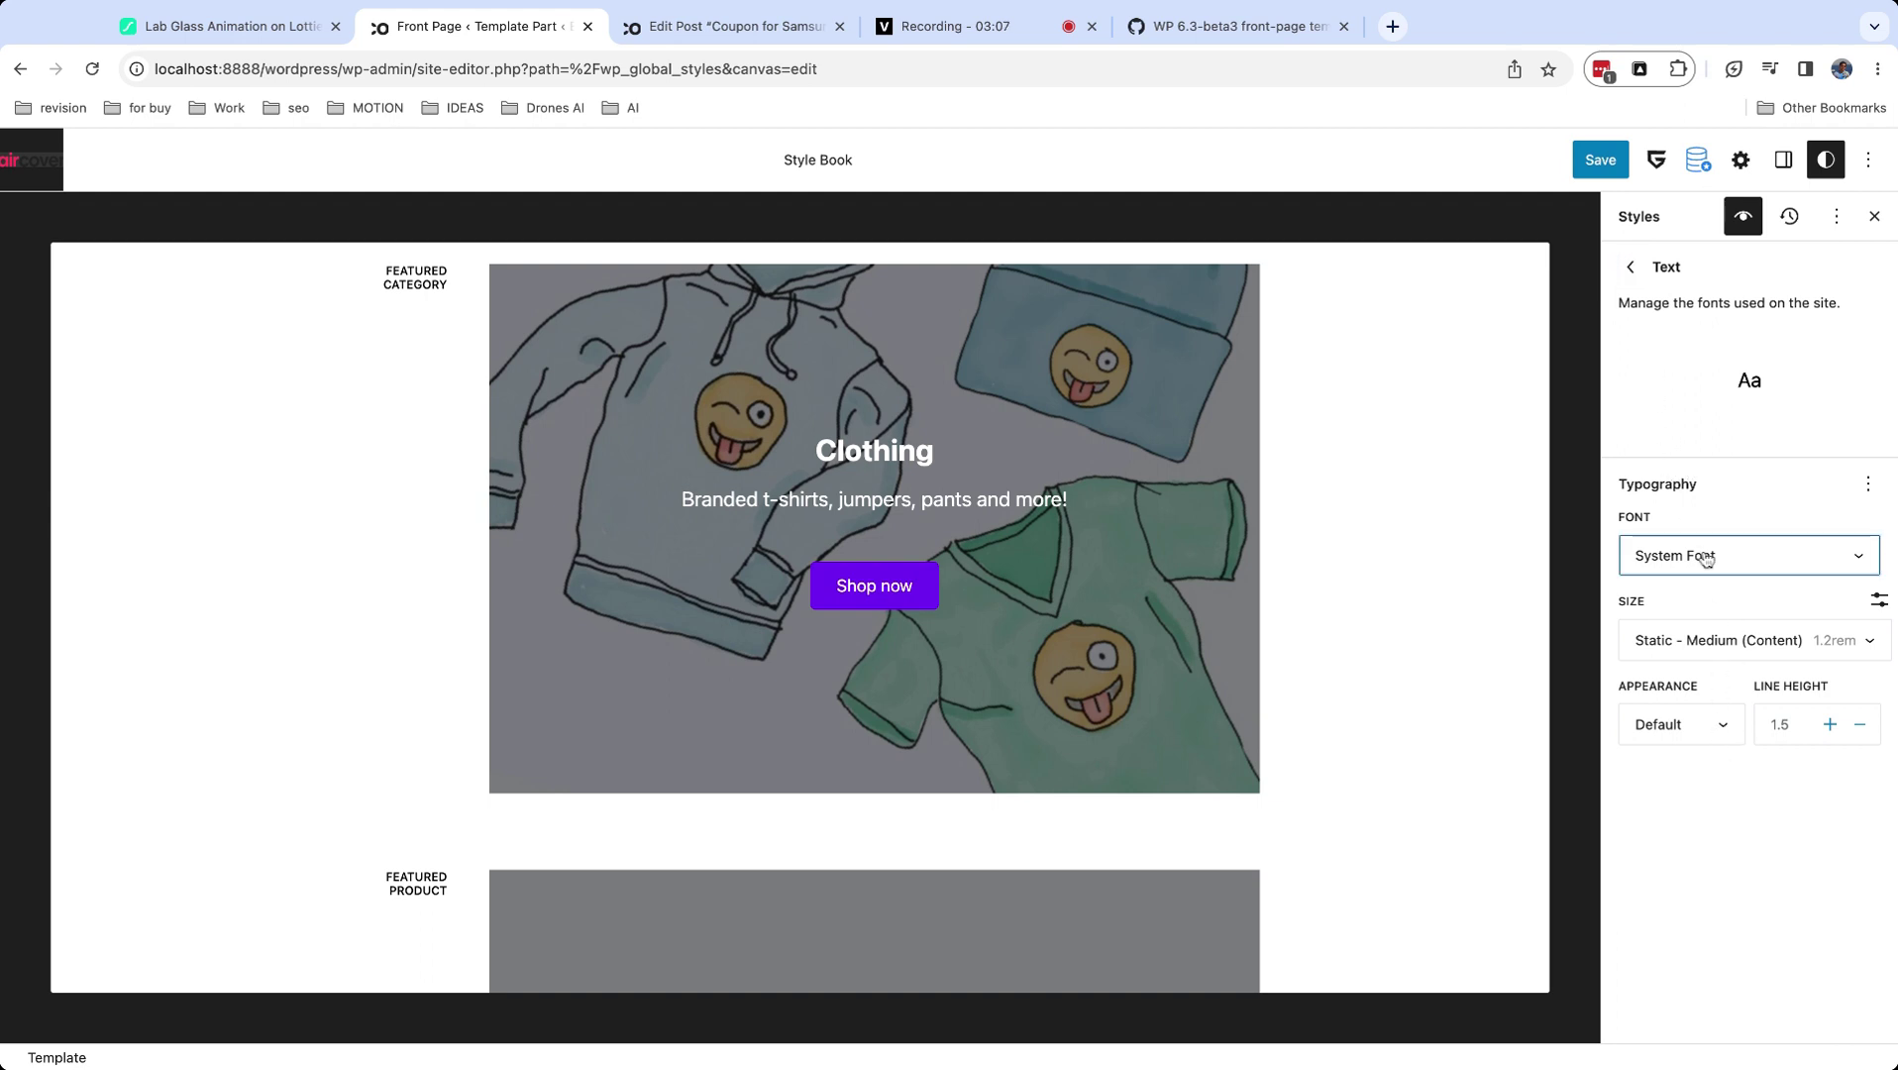
Compare the heading typography settings for the H1, H2 and H3 levels.
left_click(1631, 267)
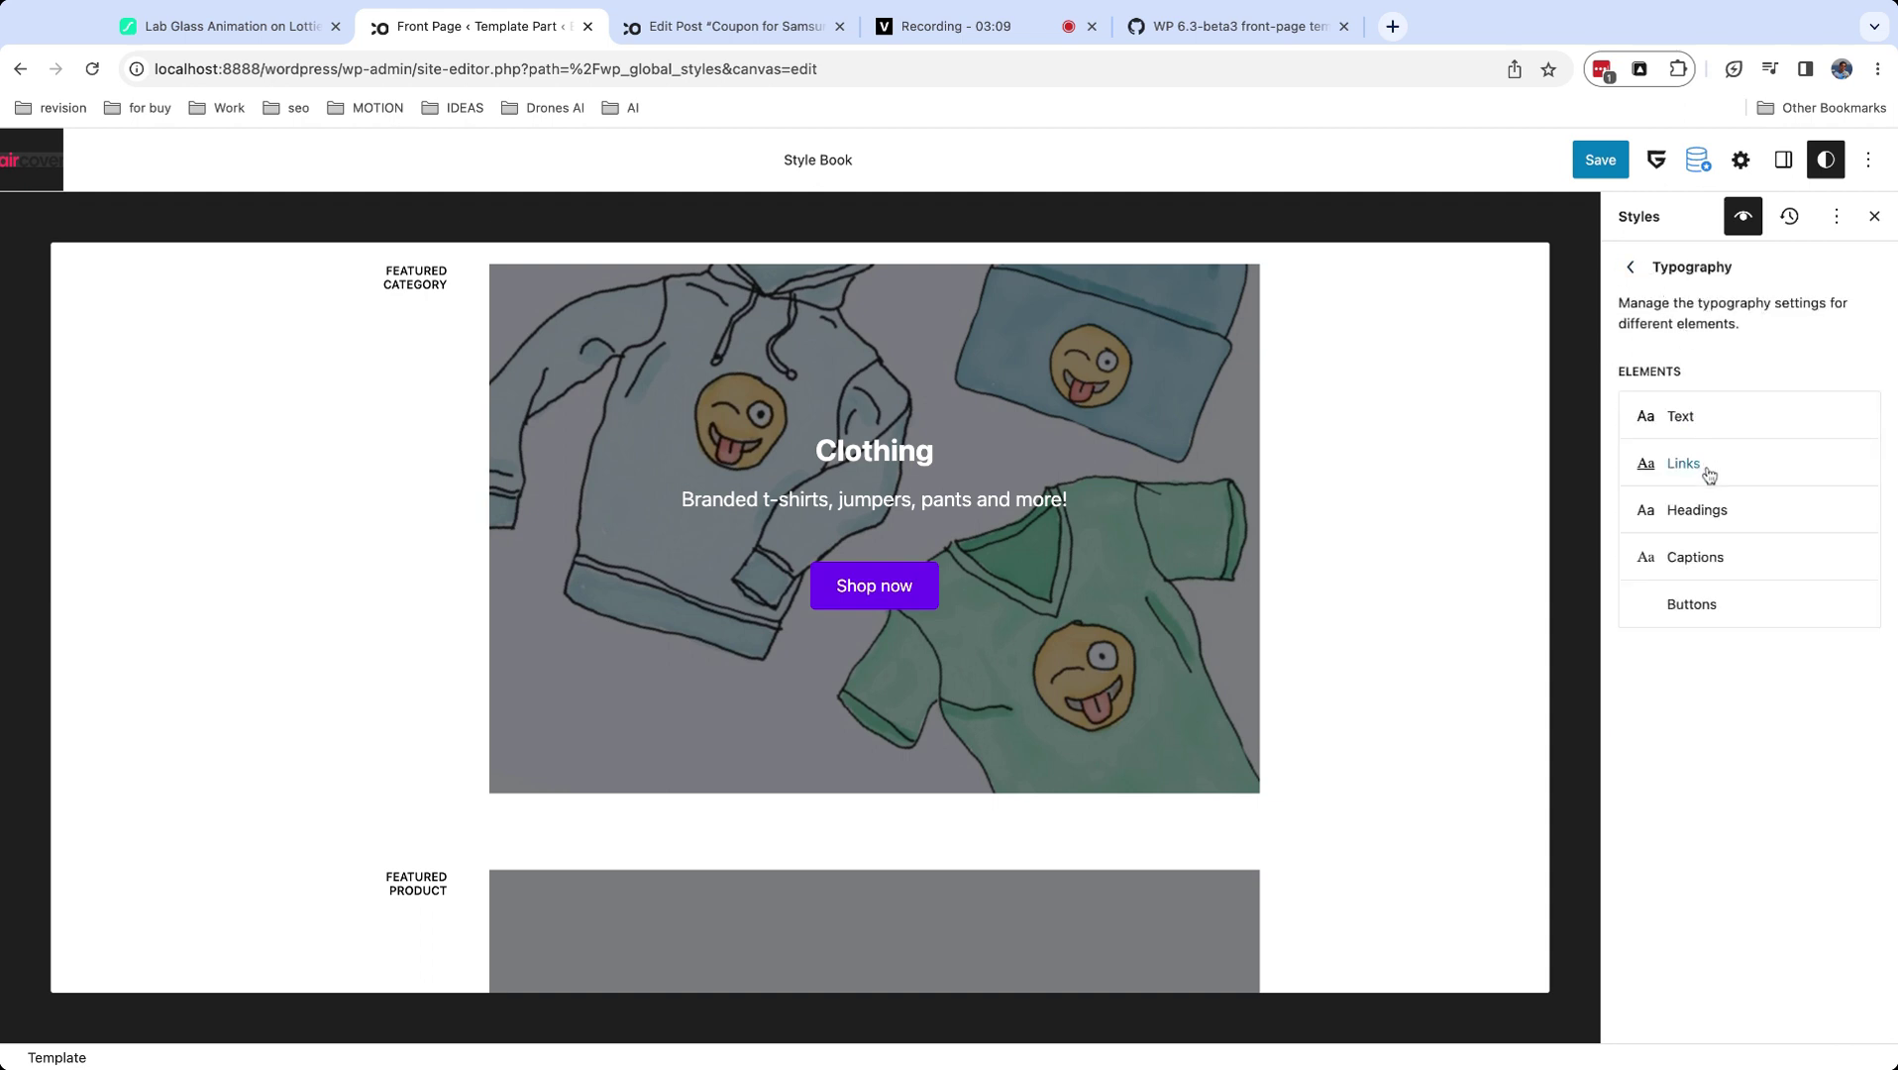
left_click(1720, 508)
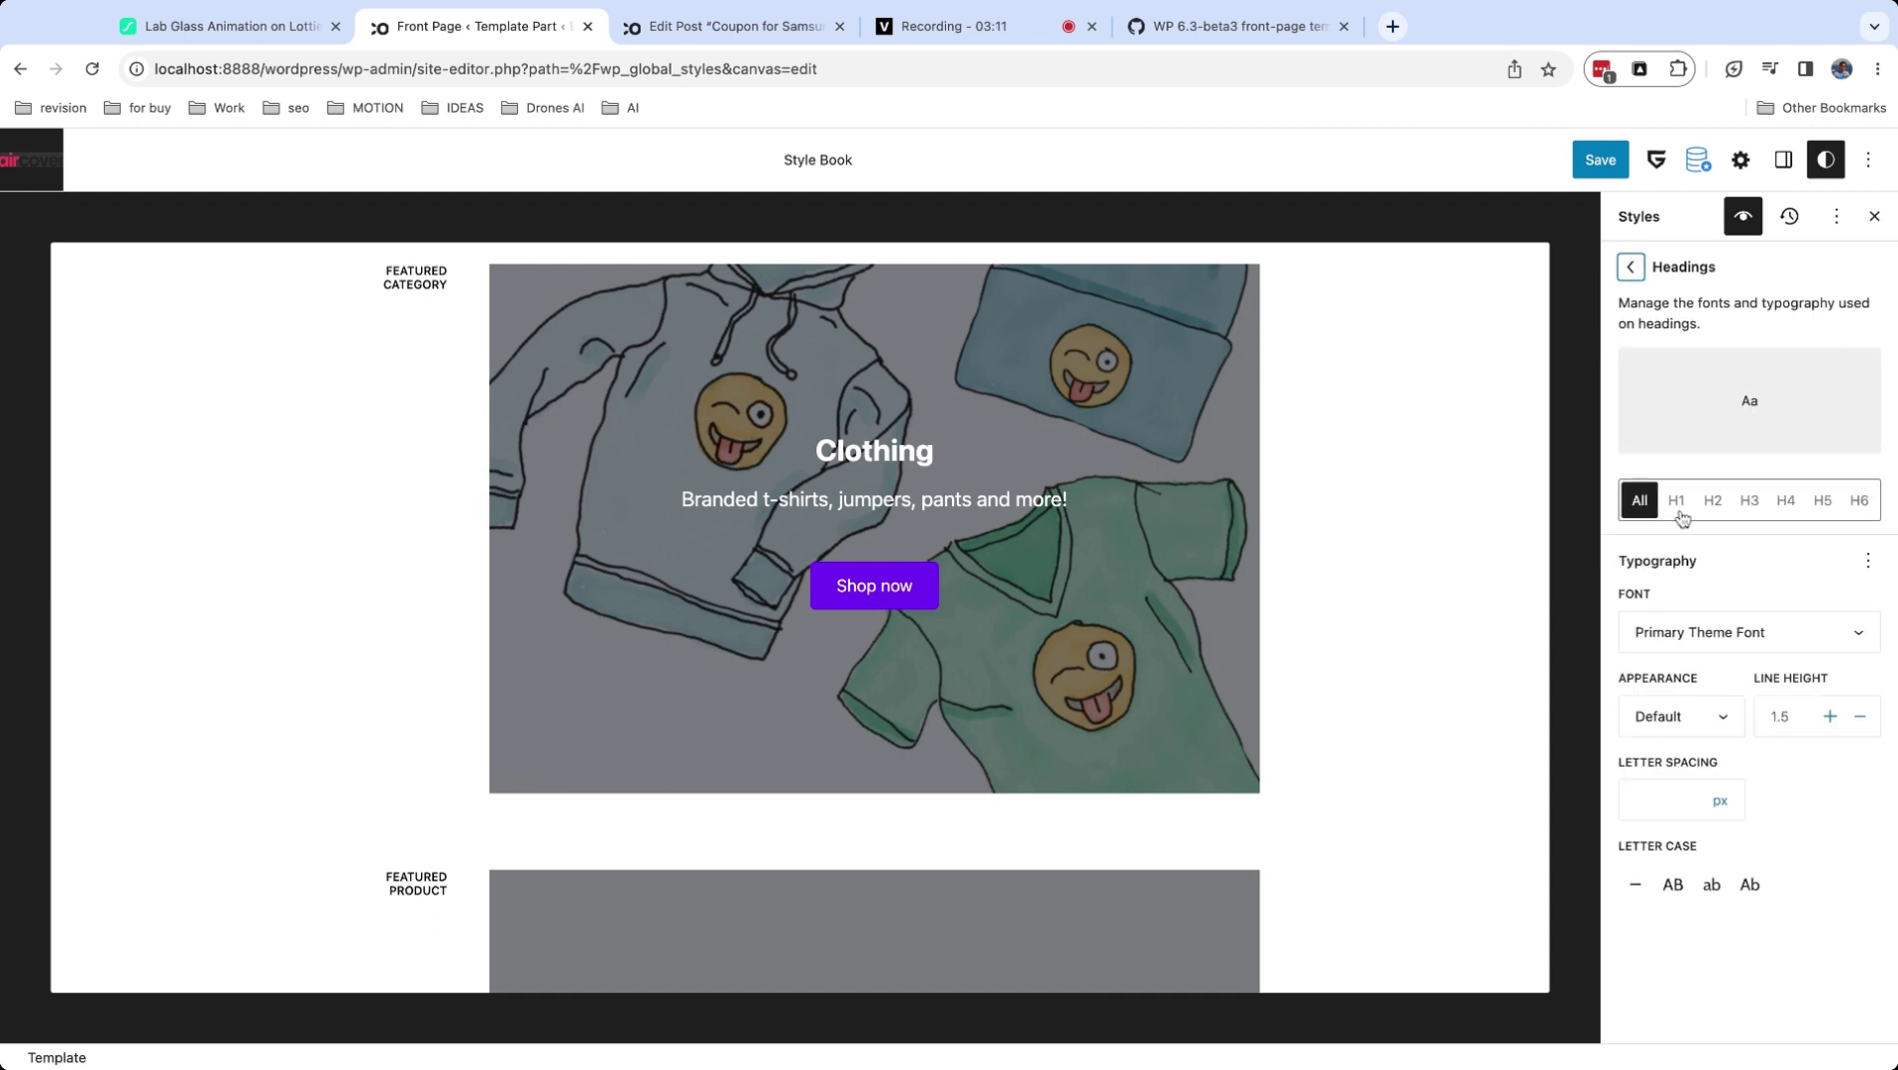
left_click(1680, 512)
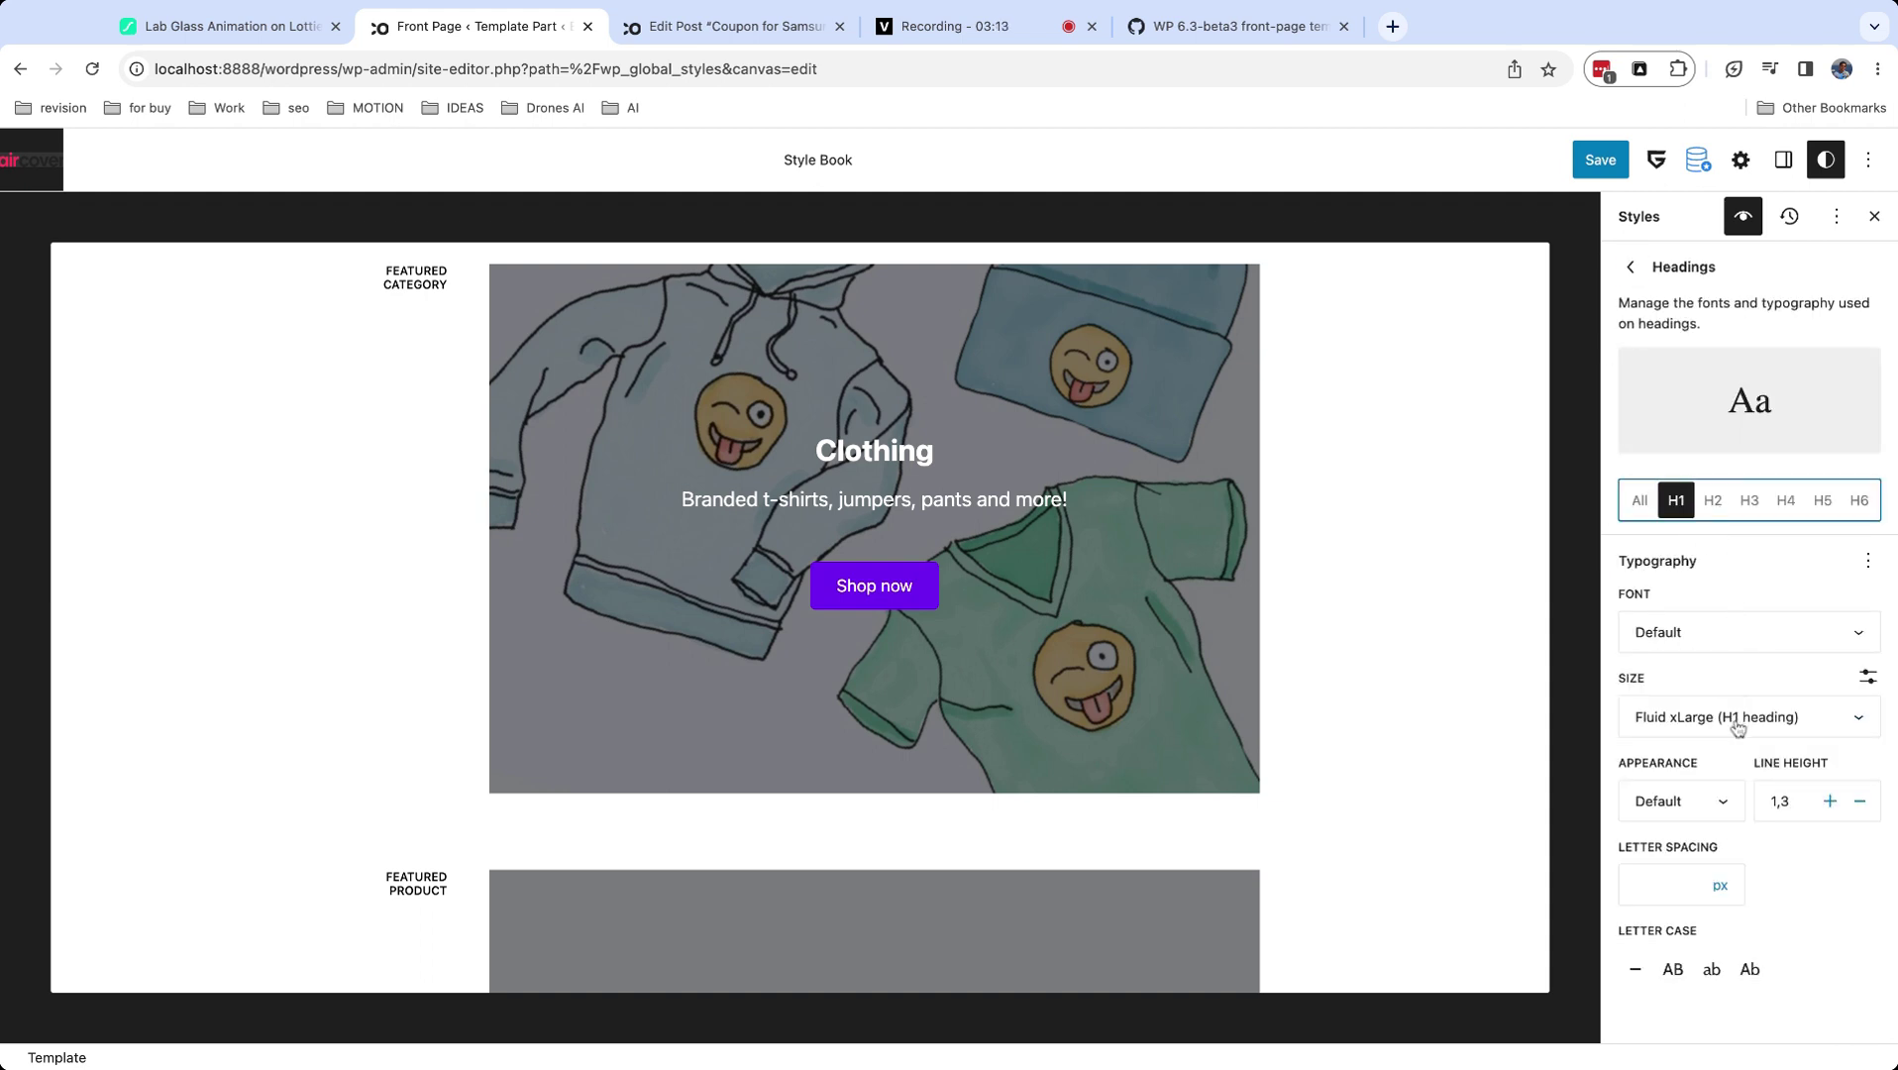
left_click(1712, 506)
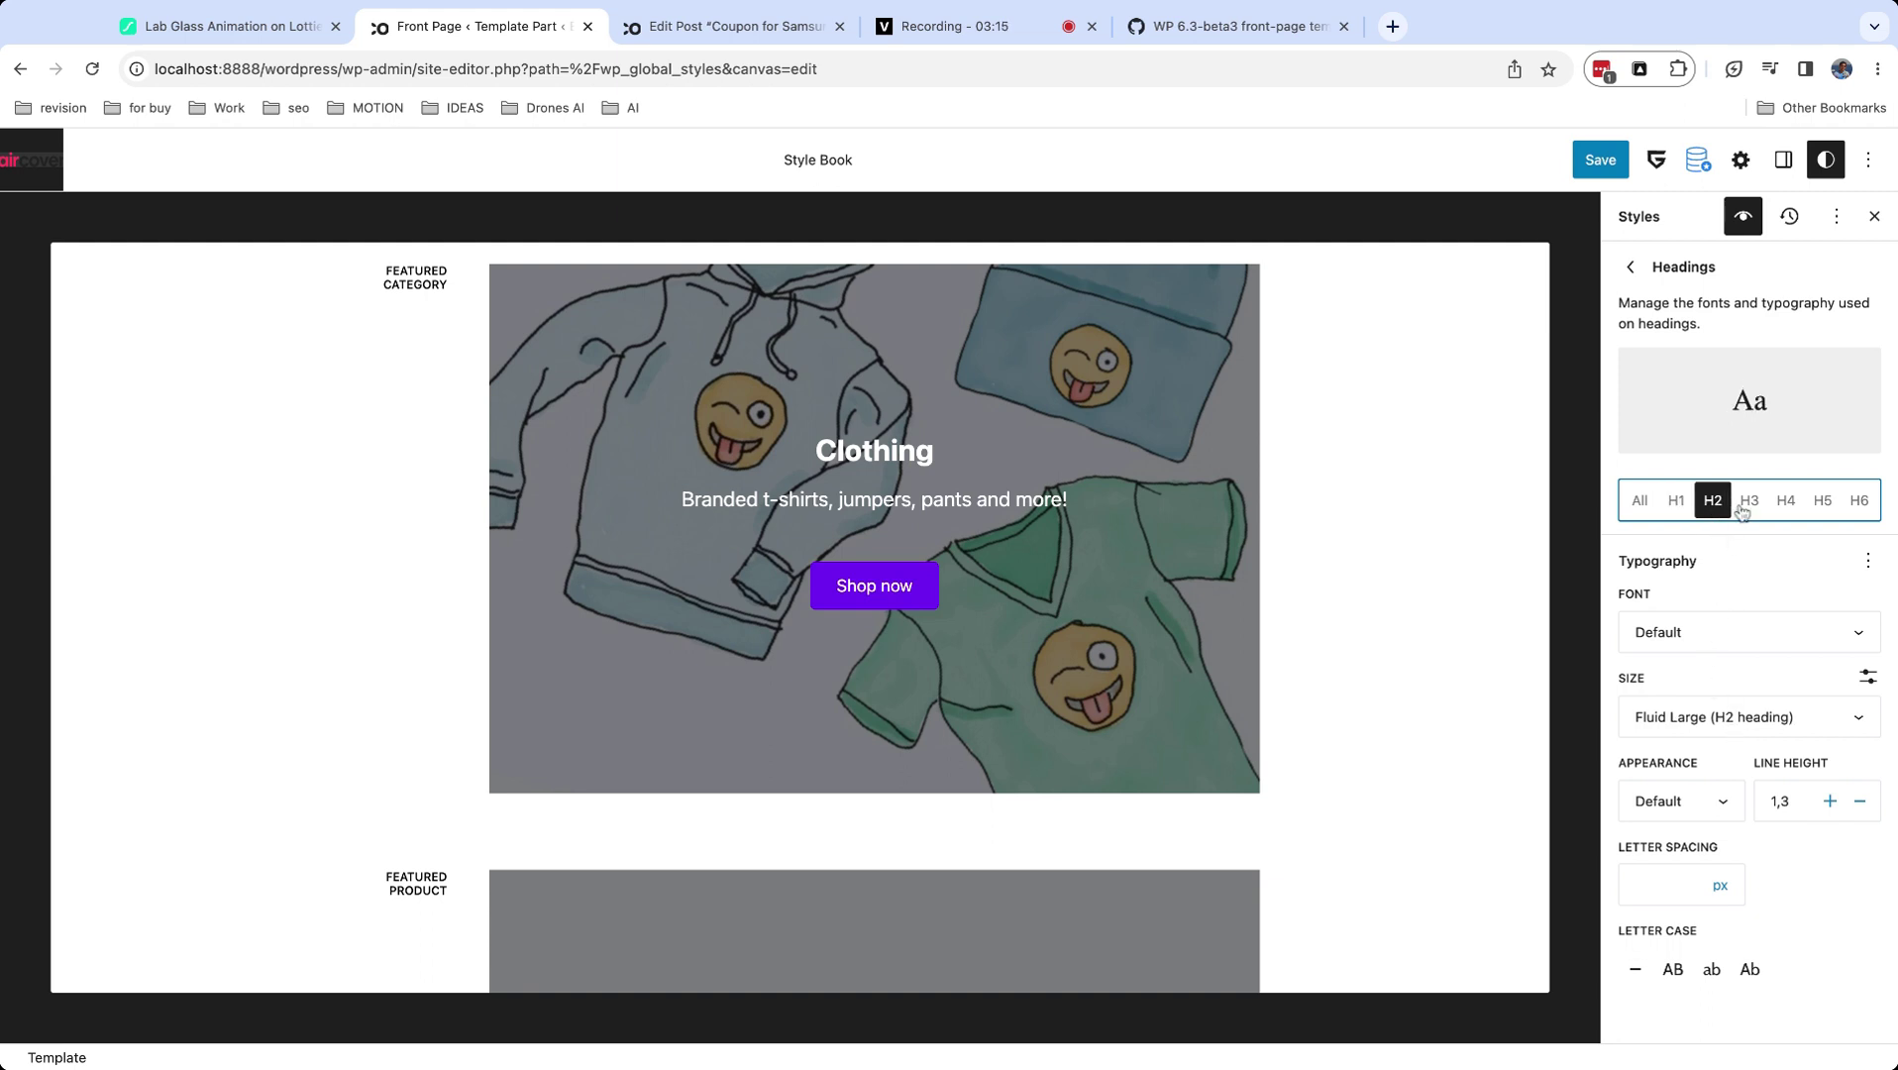
left_click(1746, 507)
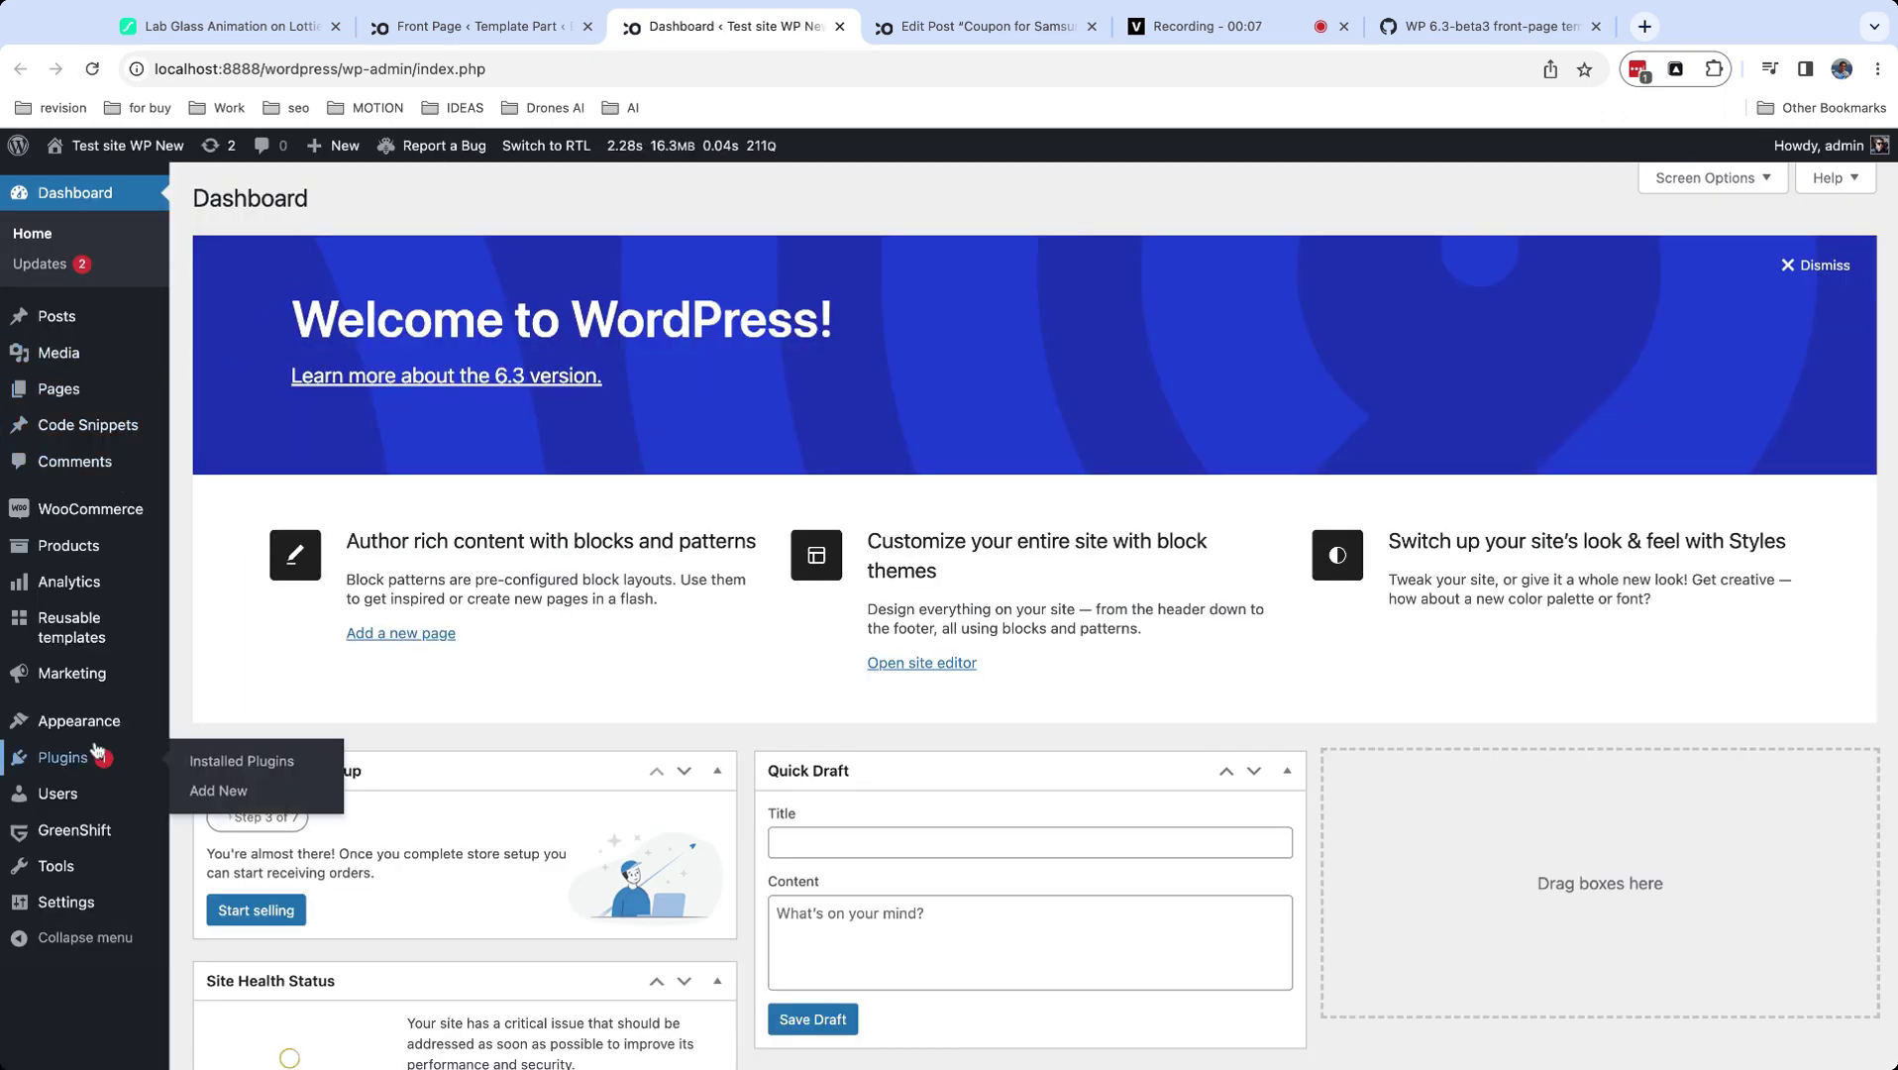
Open GreenShift Settings and review the General tab's Local Font Loader, set to Raleway.
mouse_move(99, 821)
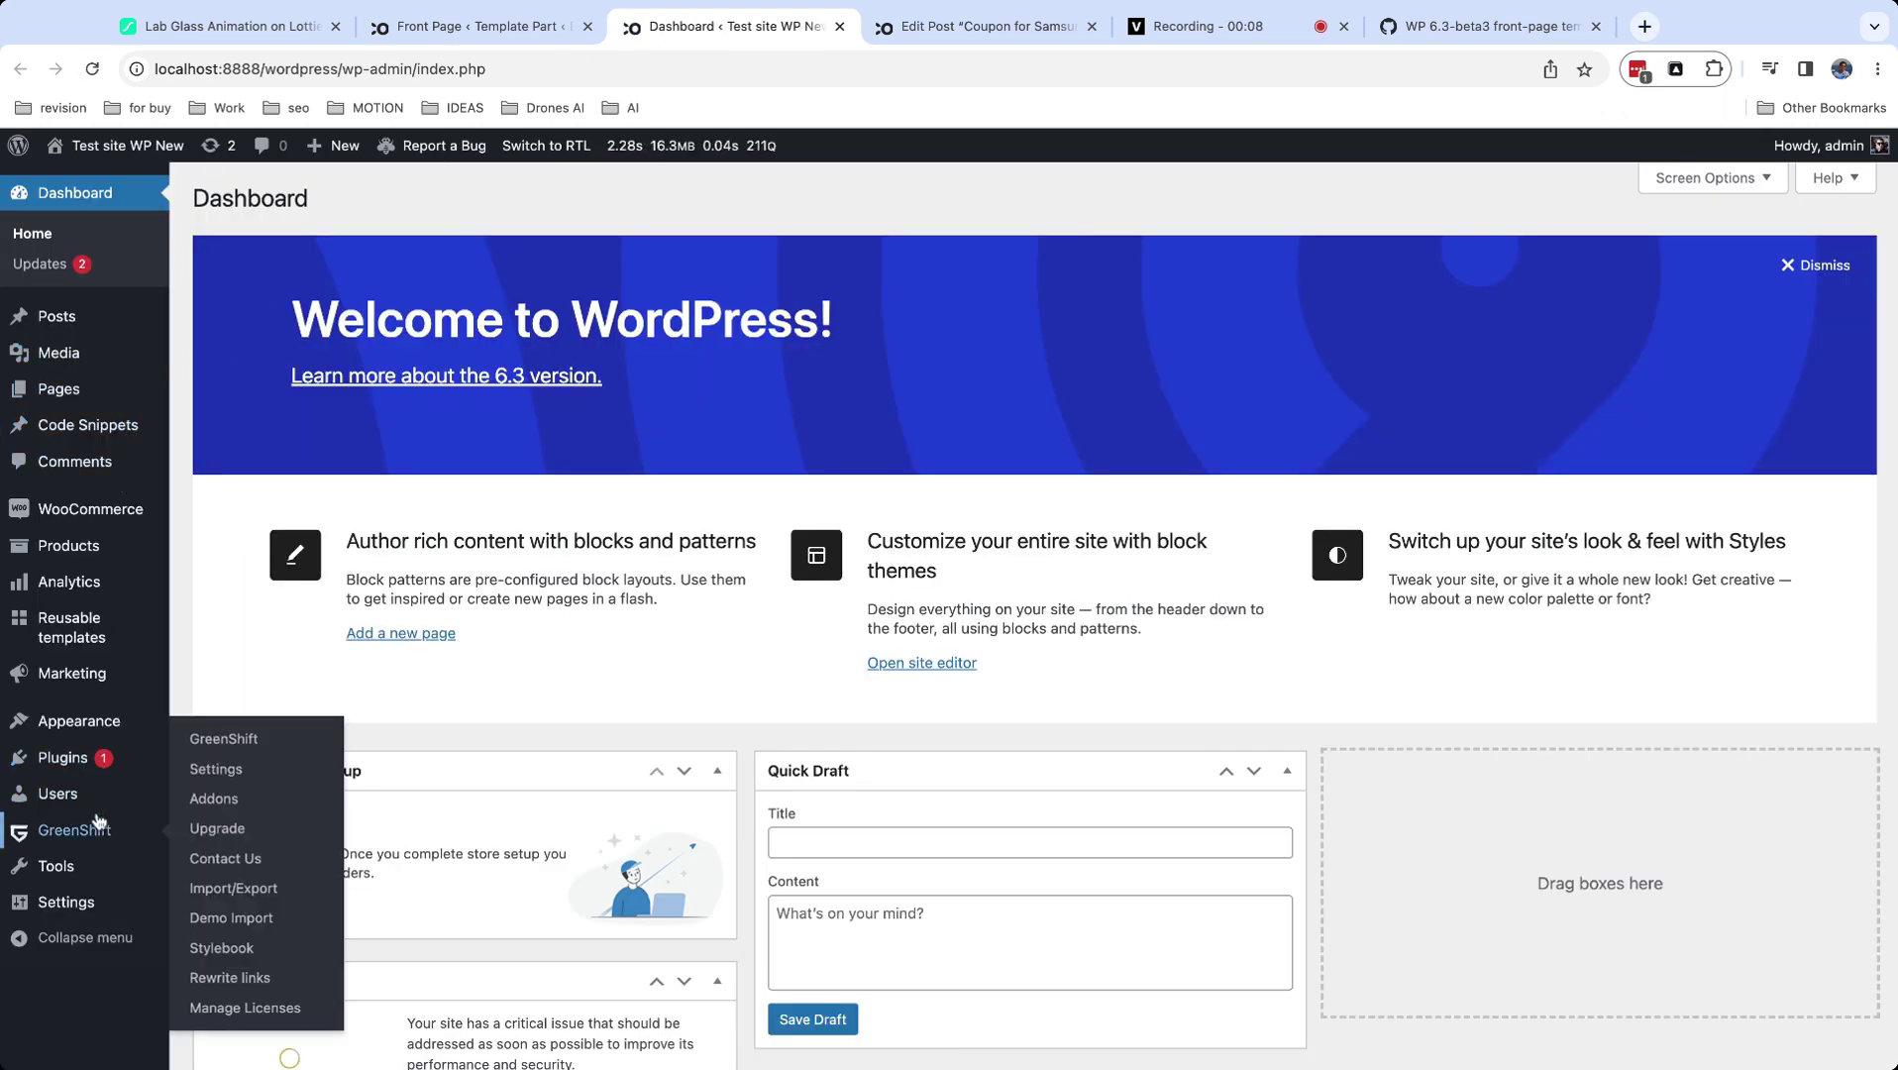
left_click(243, 773)
scroll(486, 614, "down", 1)
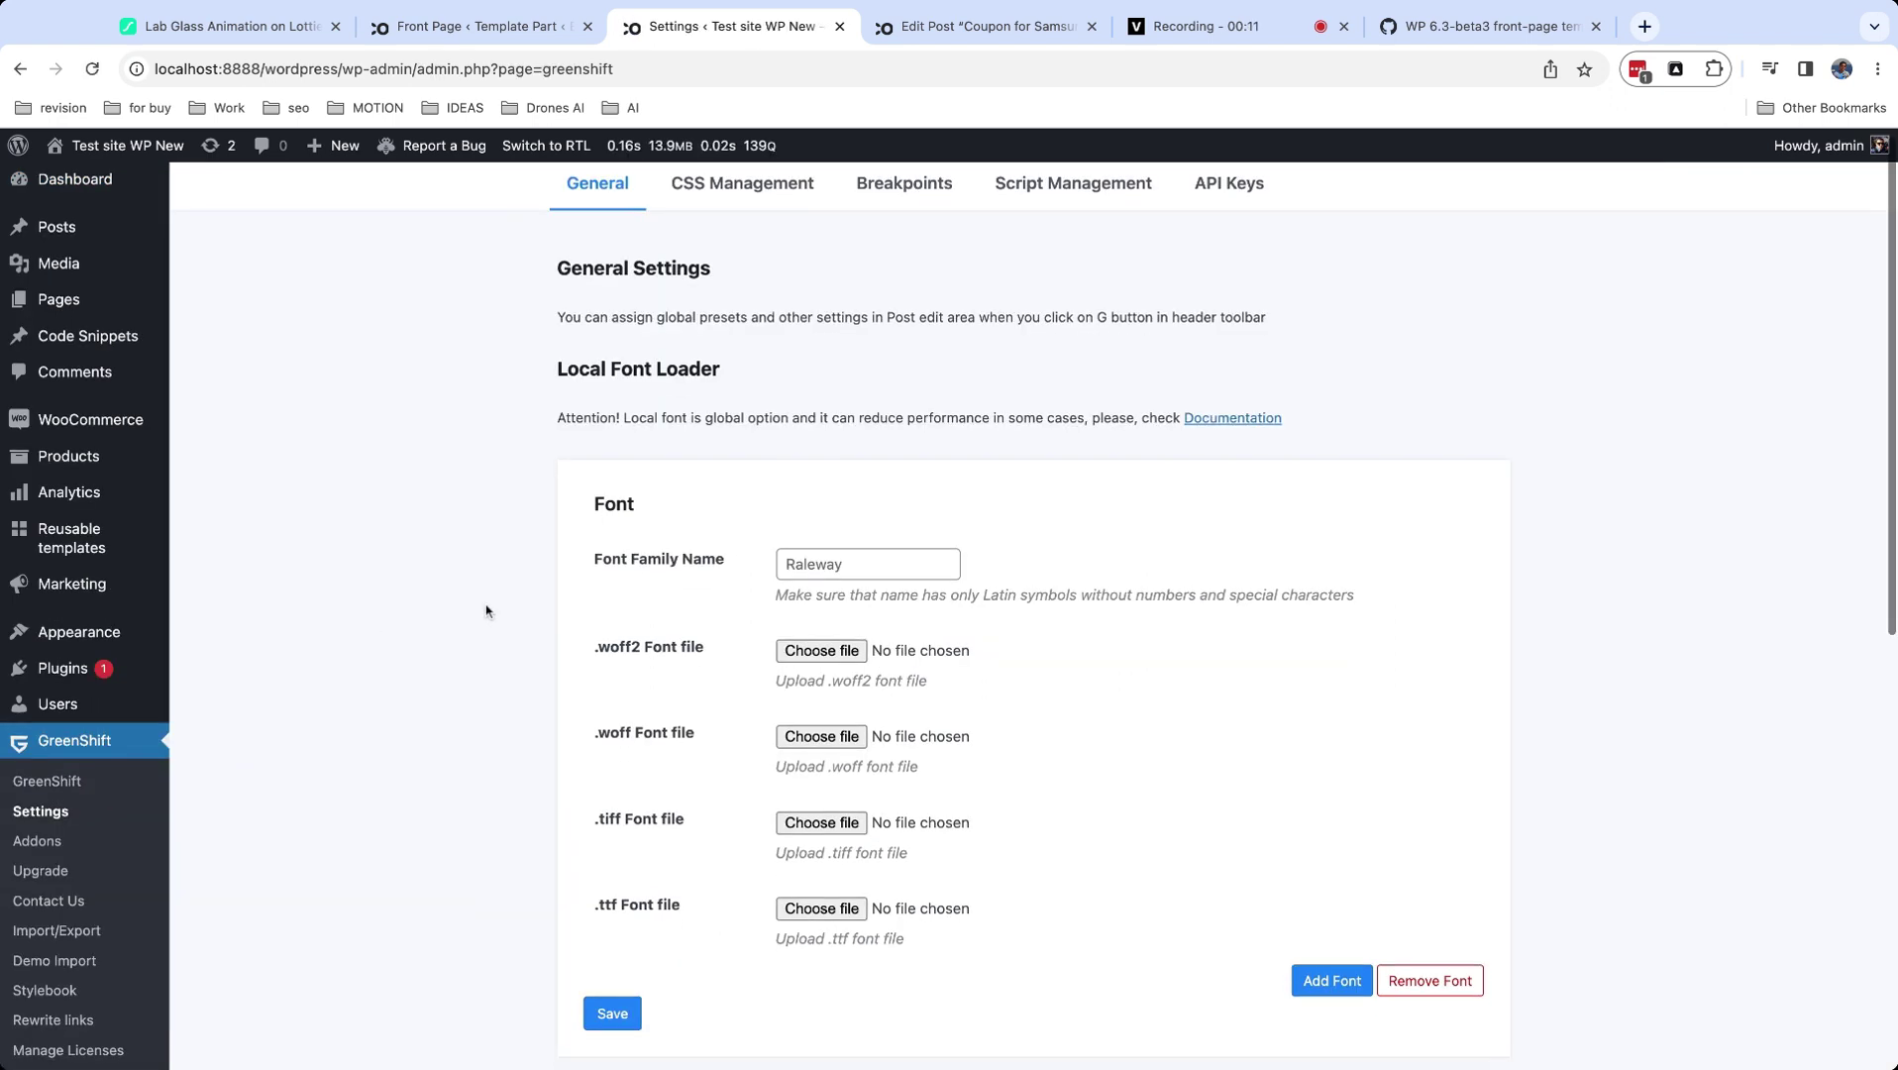
scroll(801, 634, "down", 4)
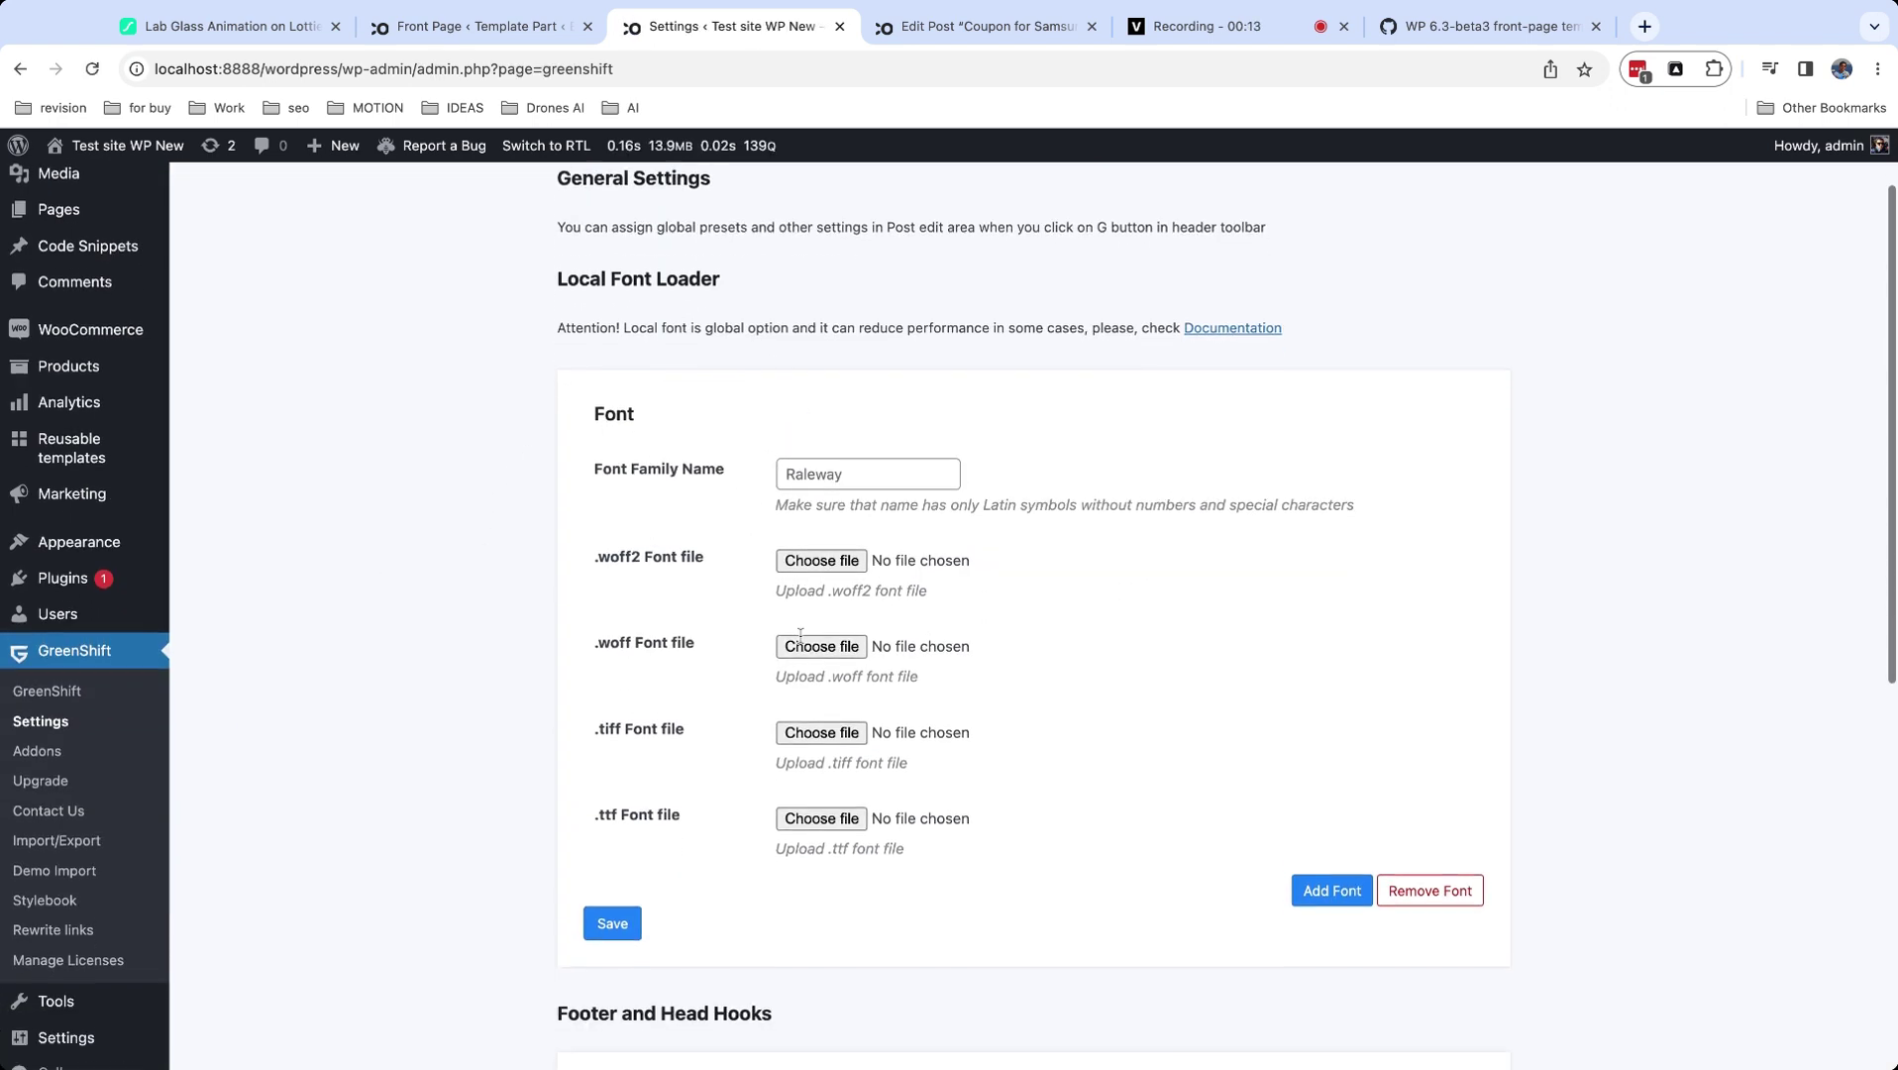
scroll(801, 634, "up", 4)
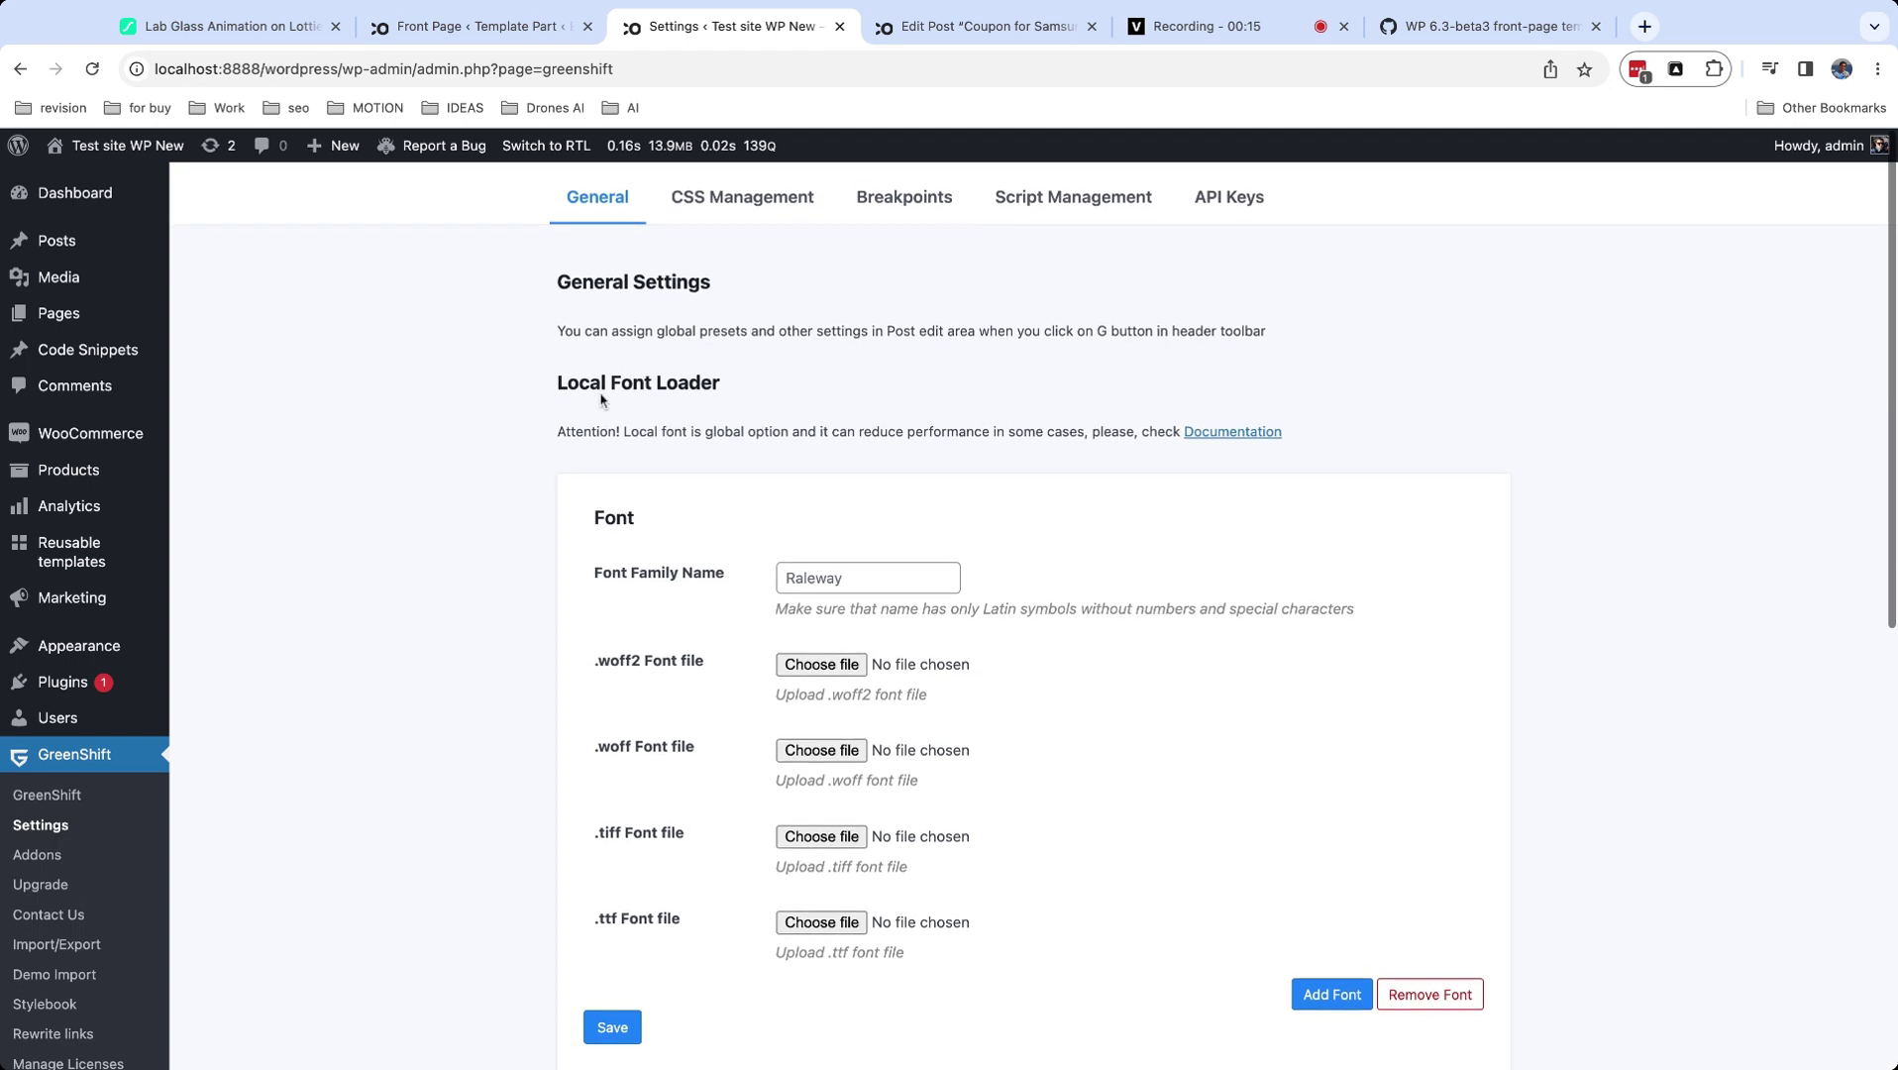
In the Front Page editor, check the GreenShift theme's Primary and Secondary font families, both System.
left_click(487, 35)
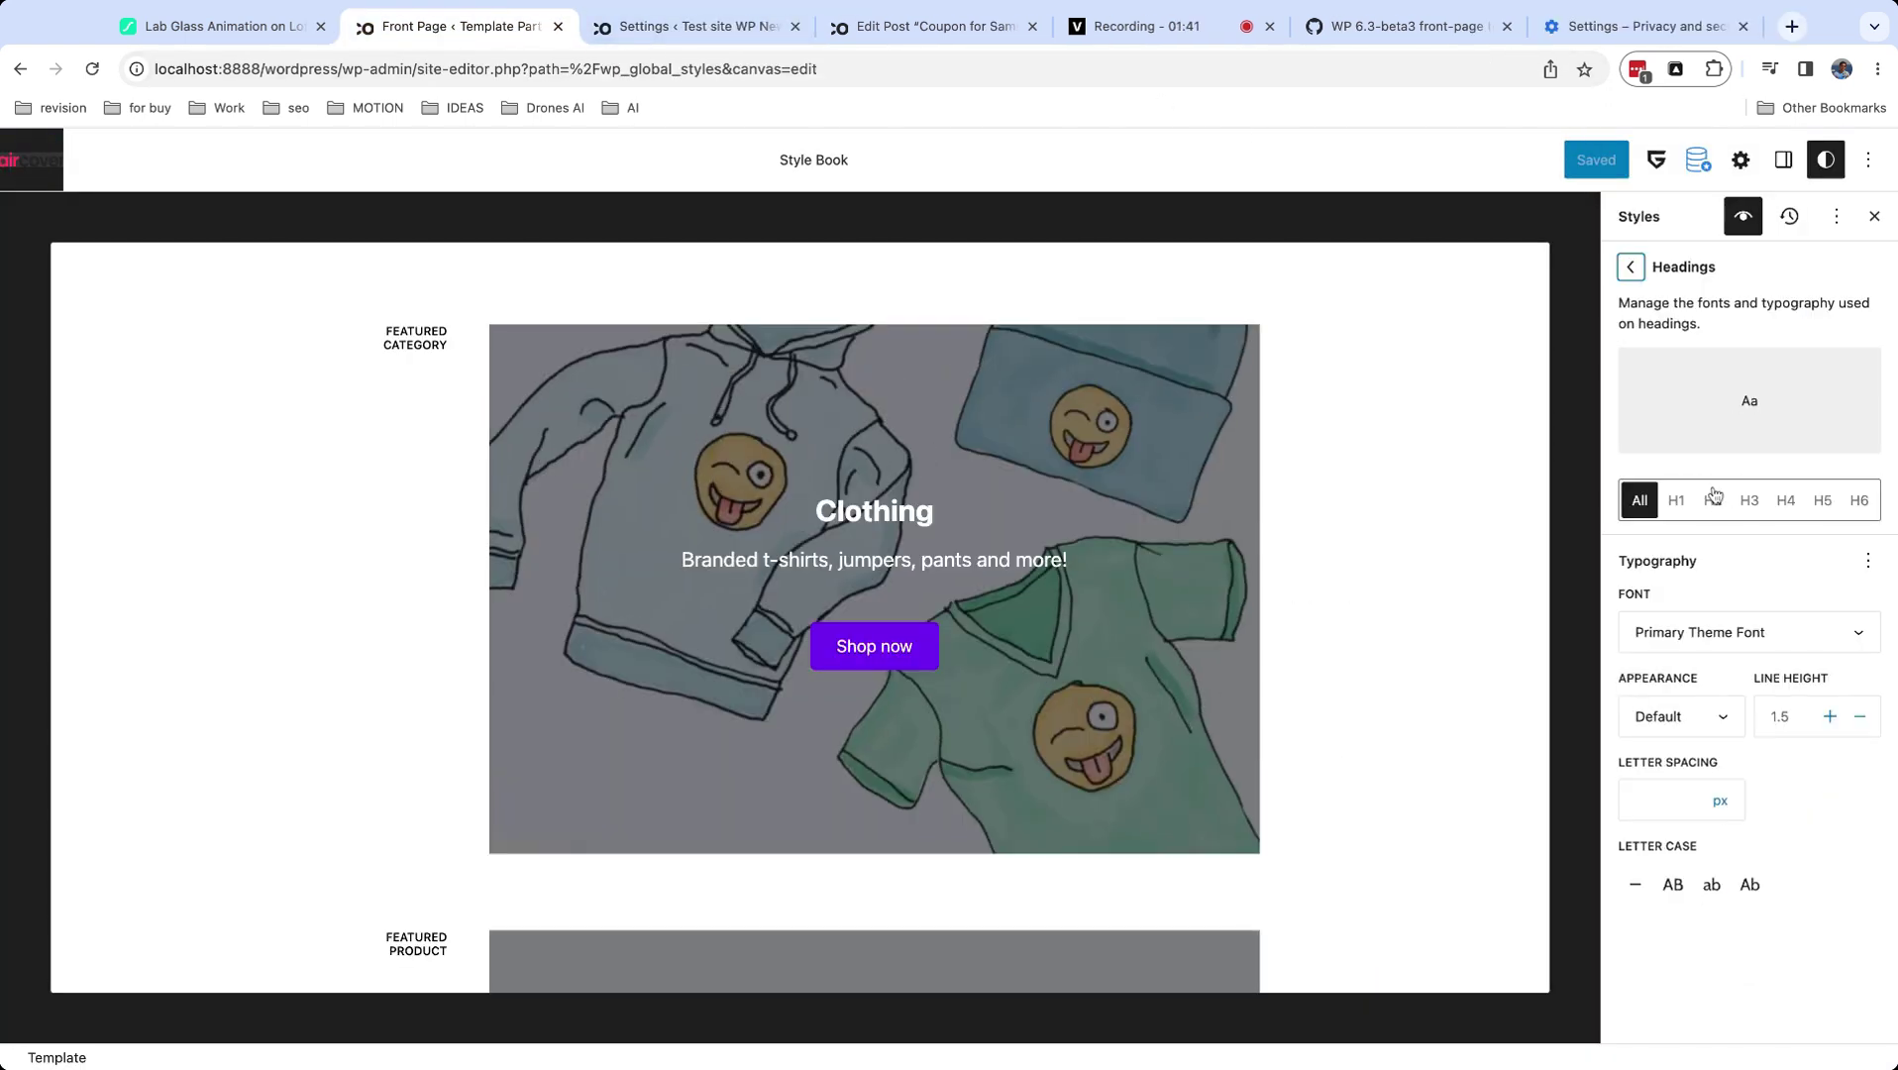
left_click(1712, 501)
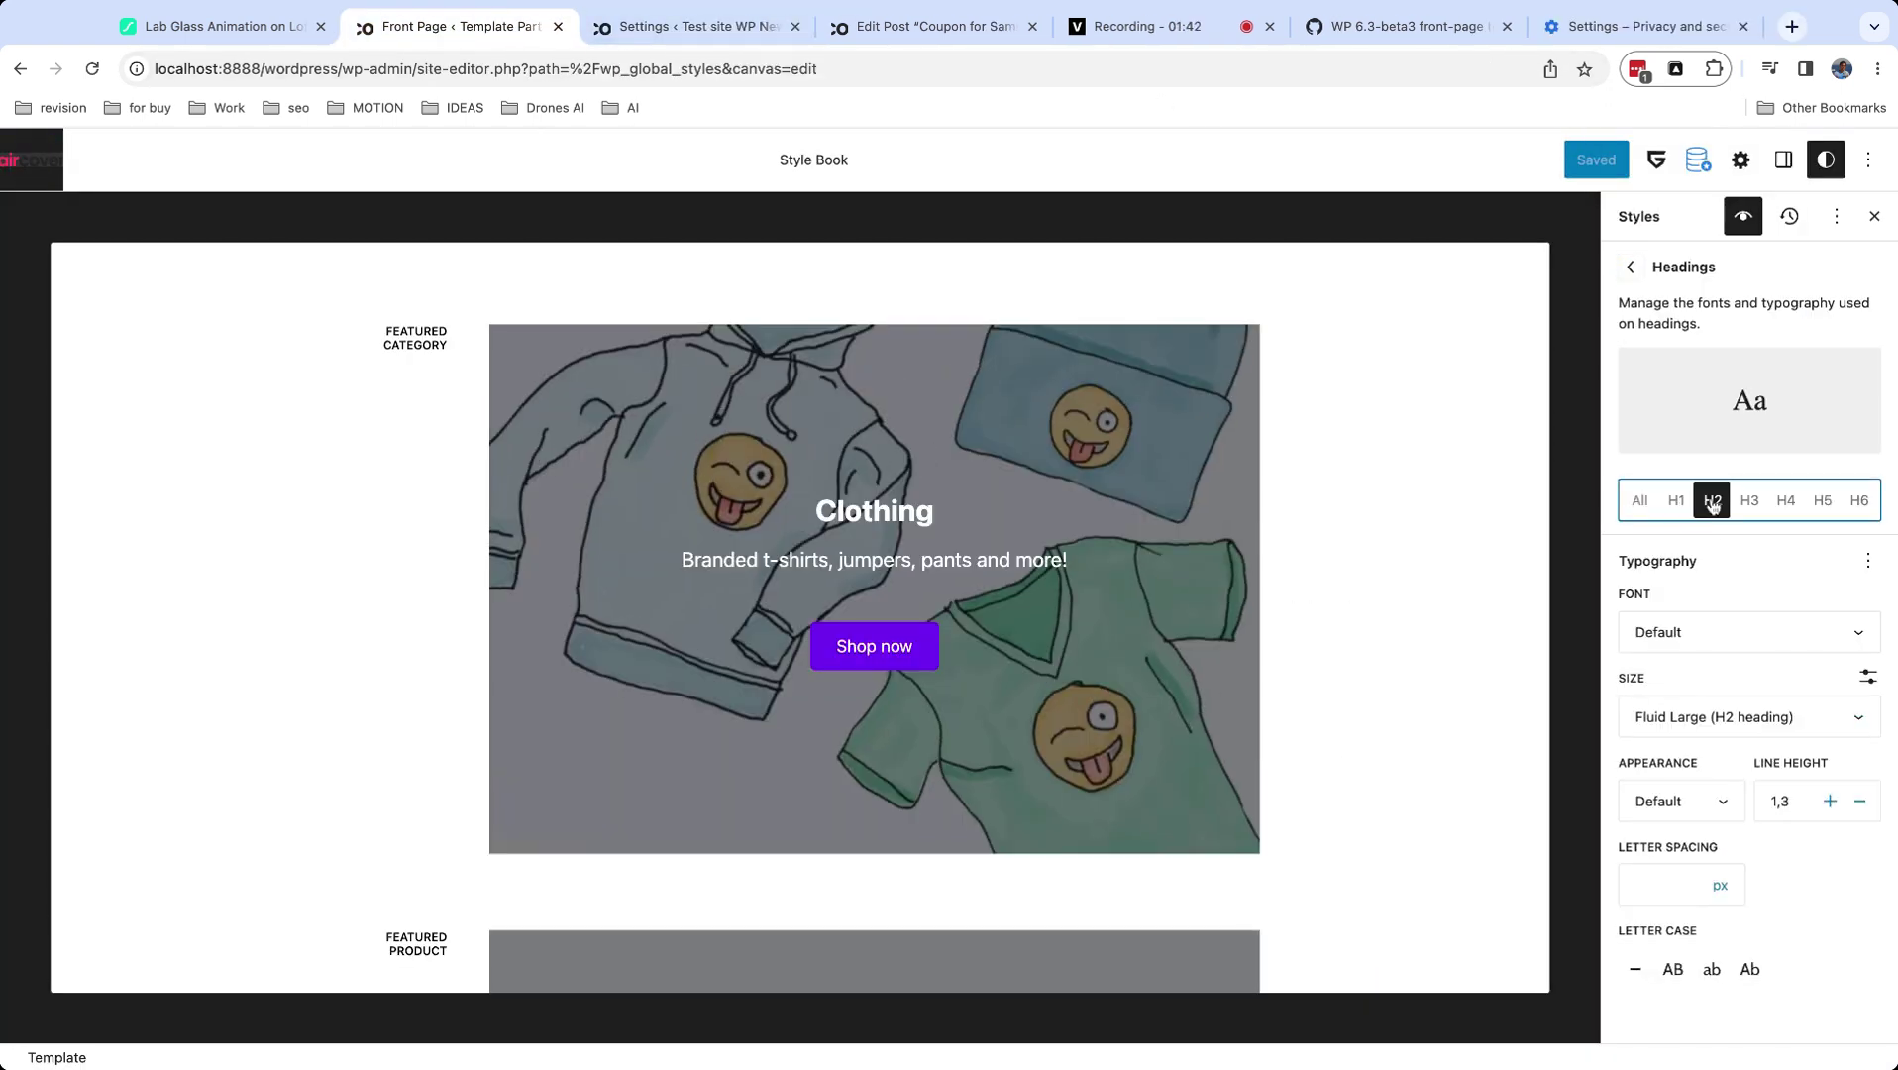
left_click(1742, 162)
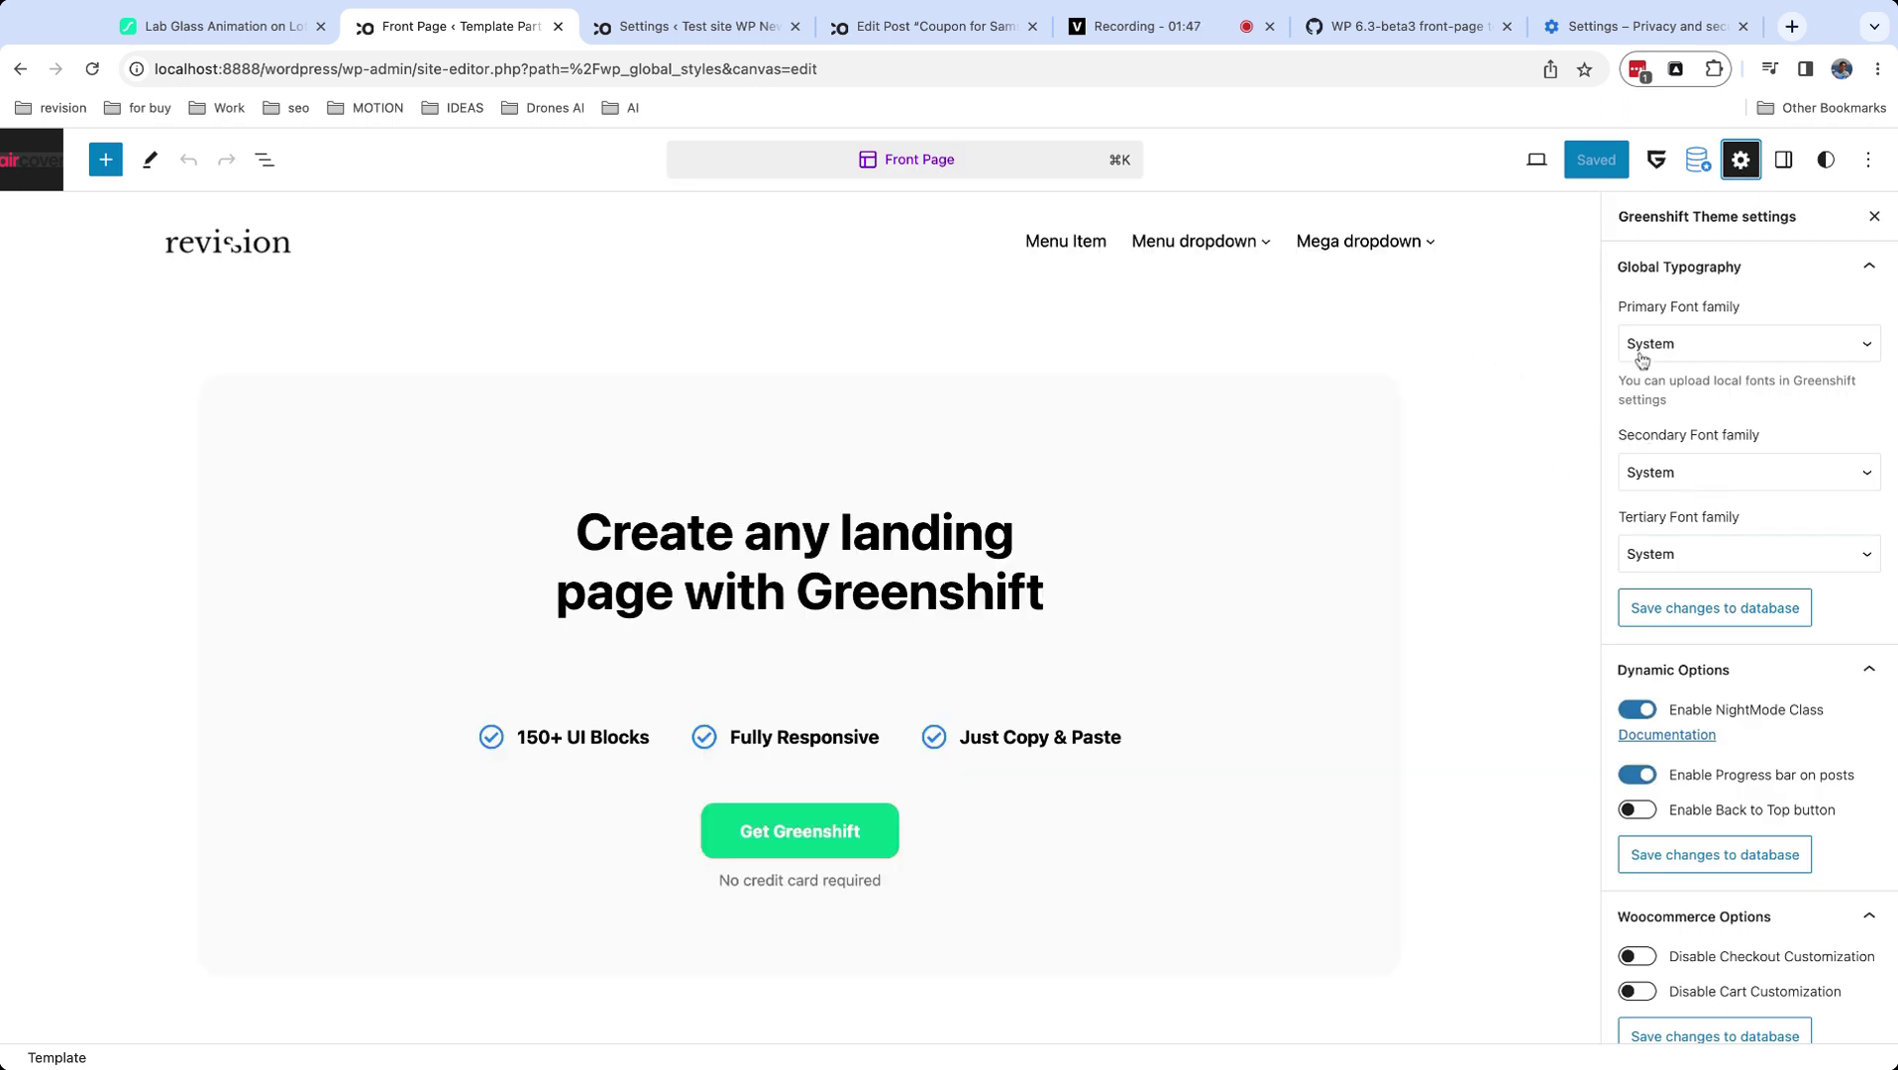
left_click(1728, 354)
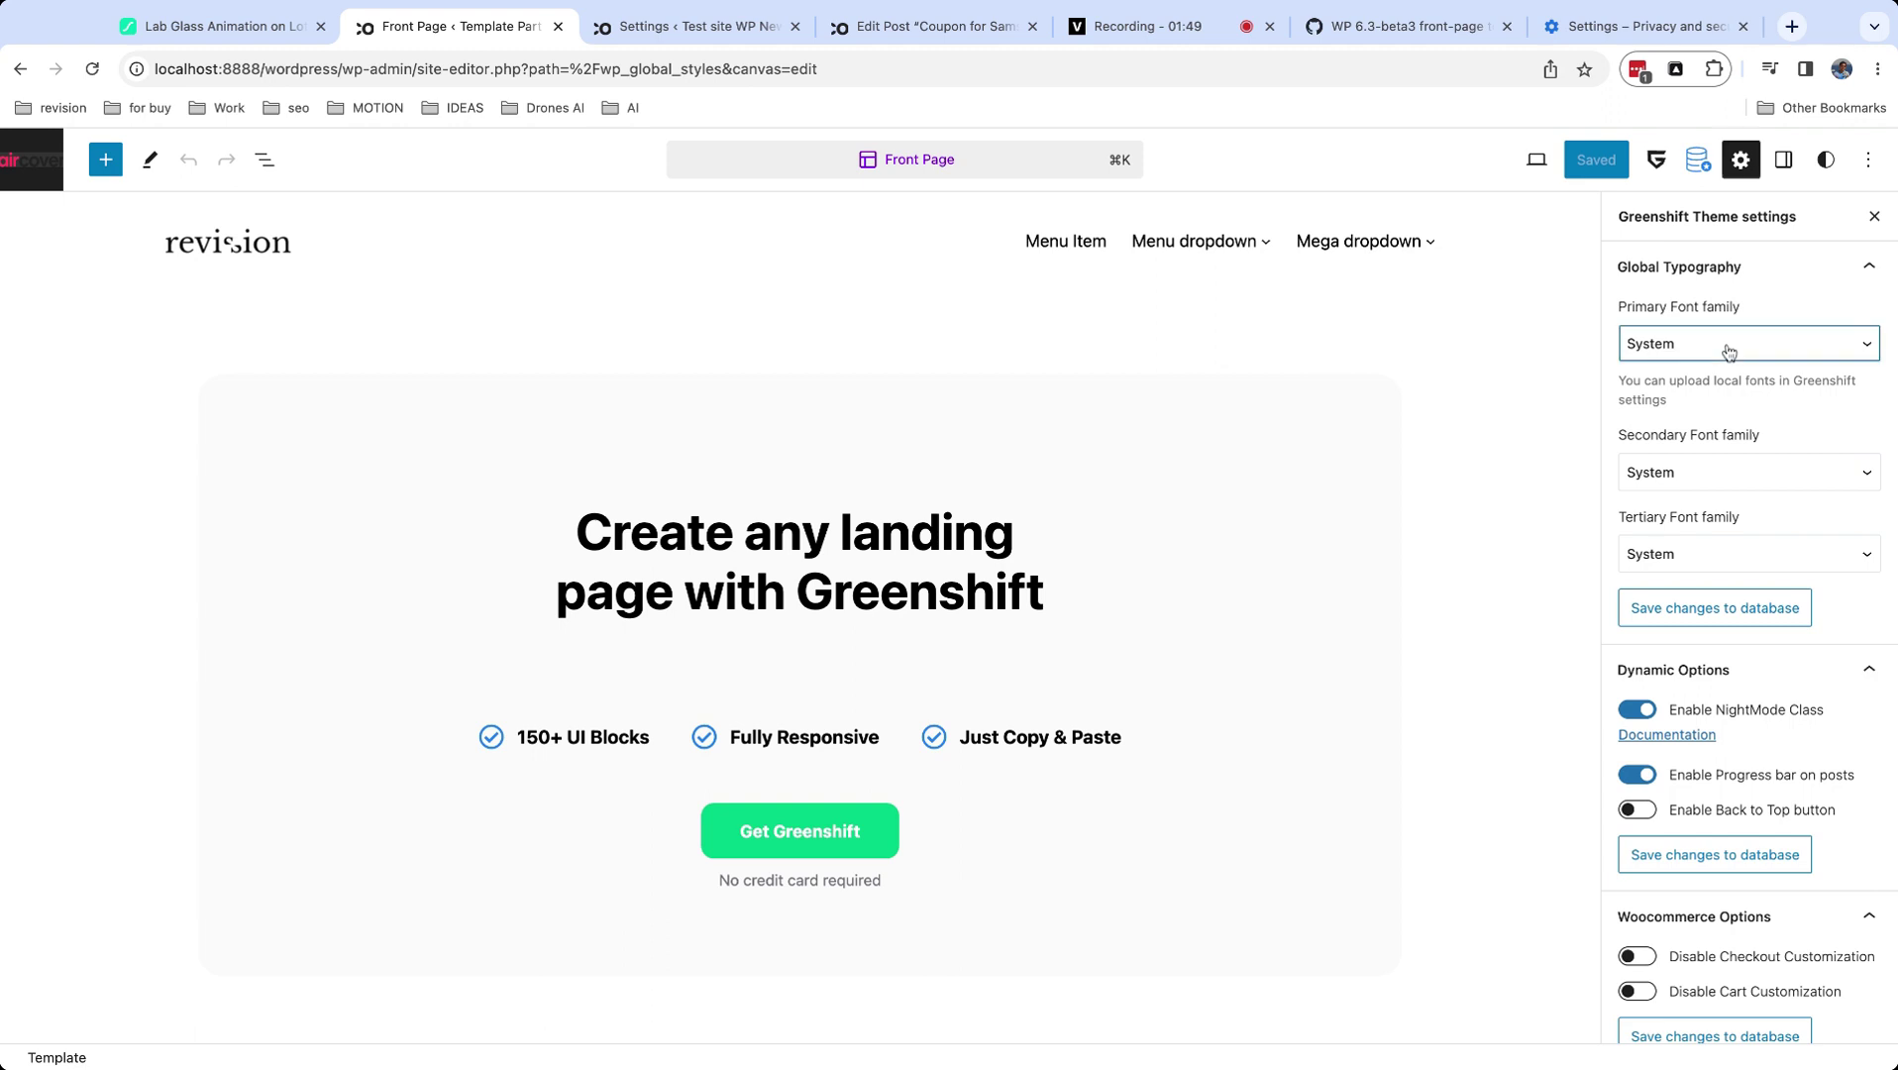
left_click(1712, 471)
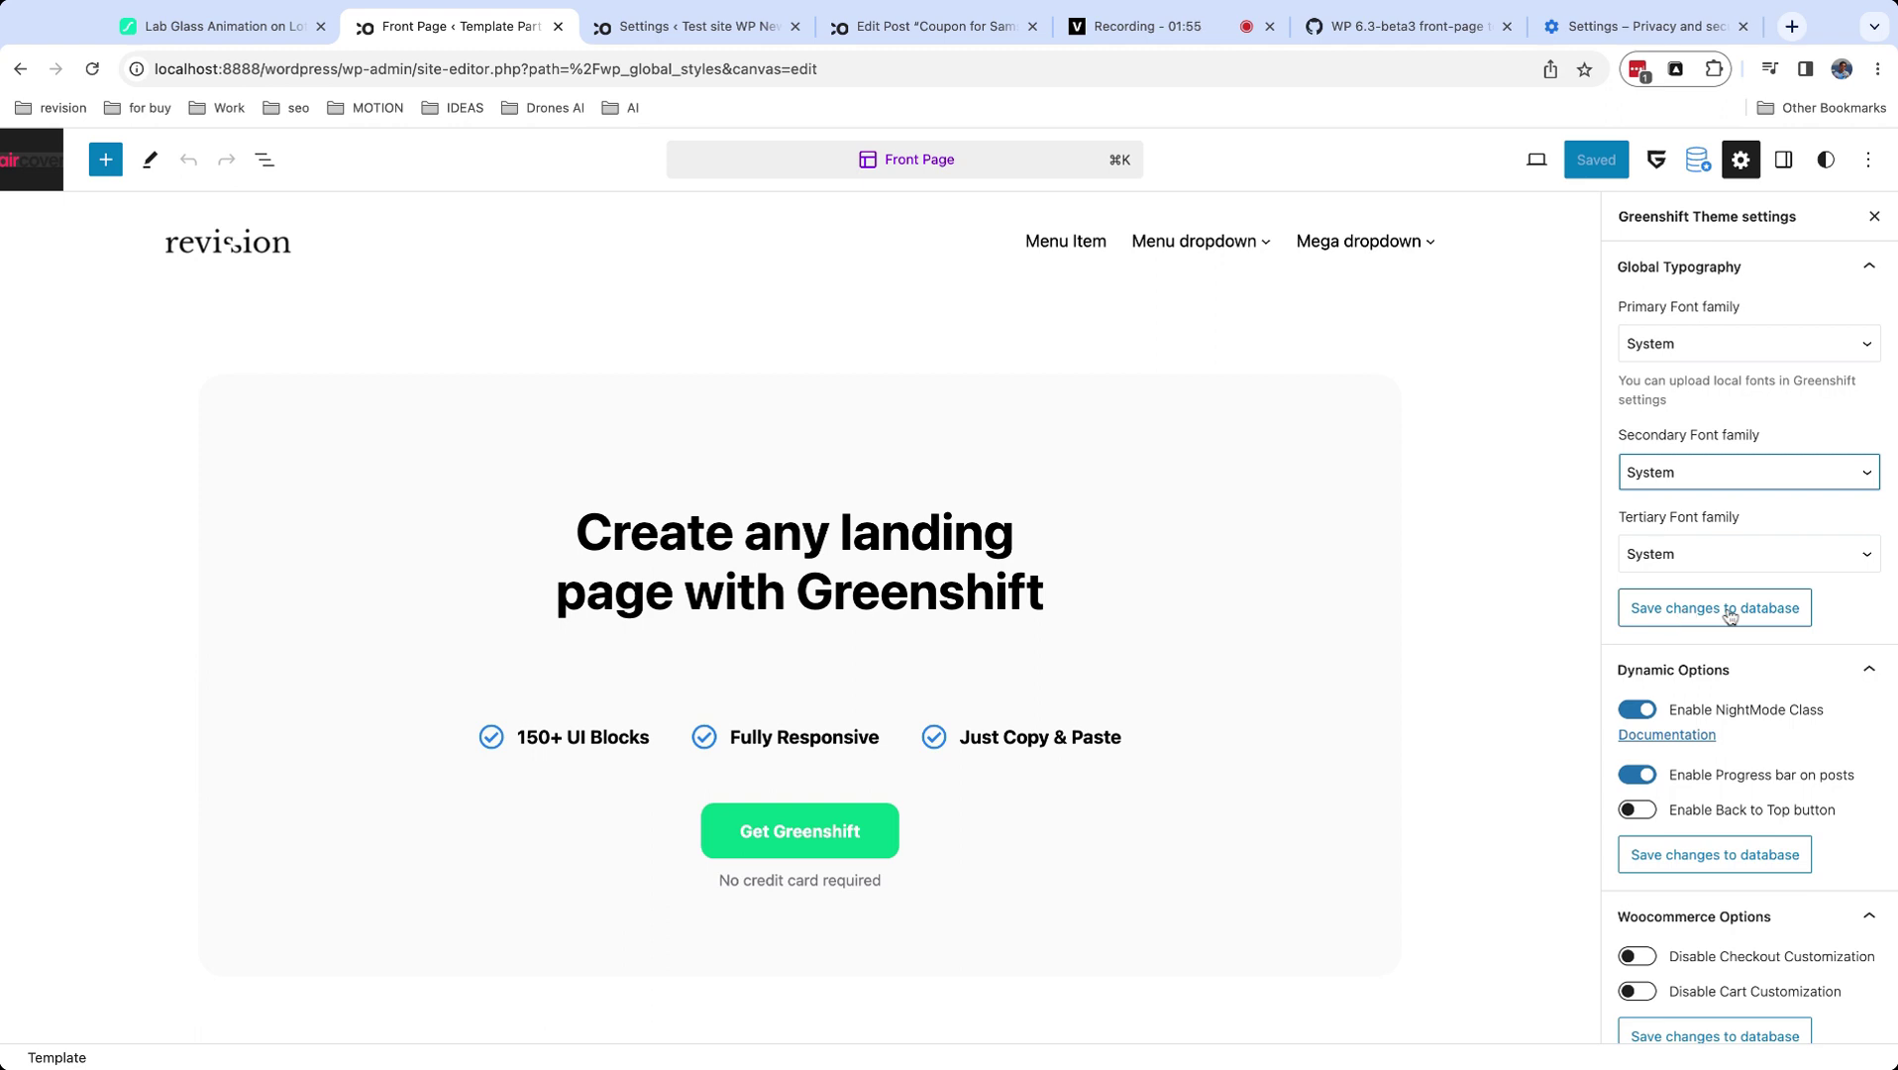
scroll(1729, 616, "down", 1)
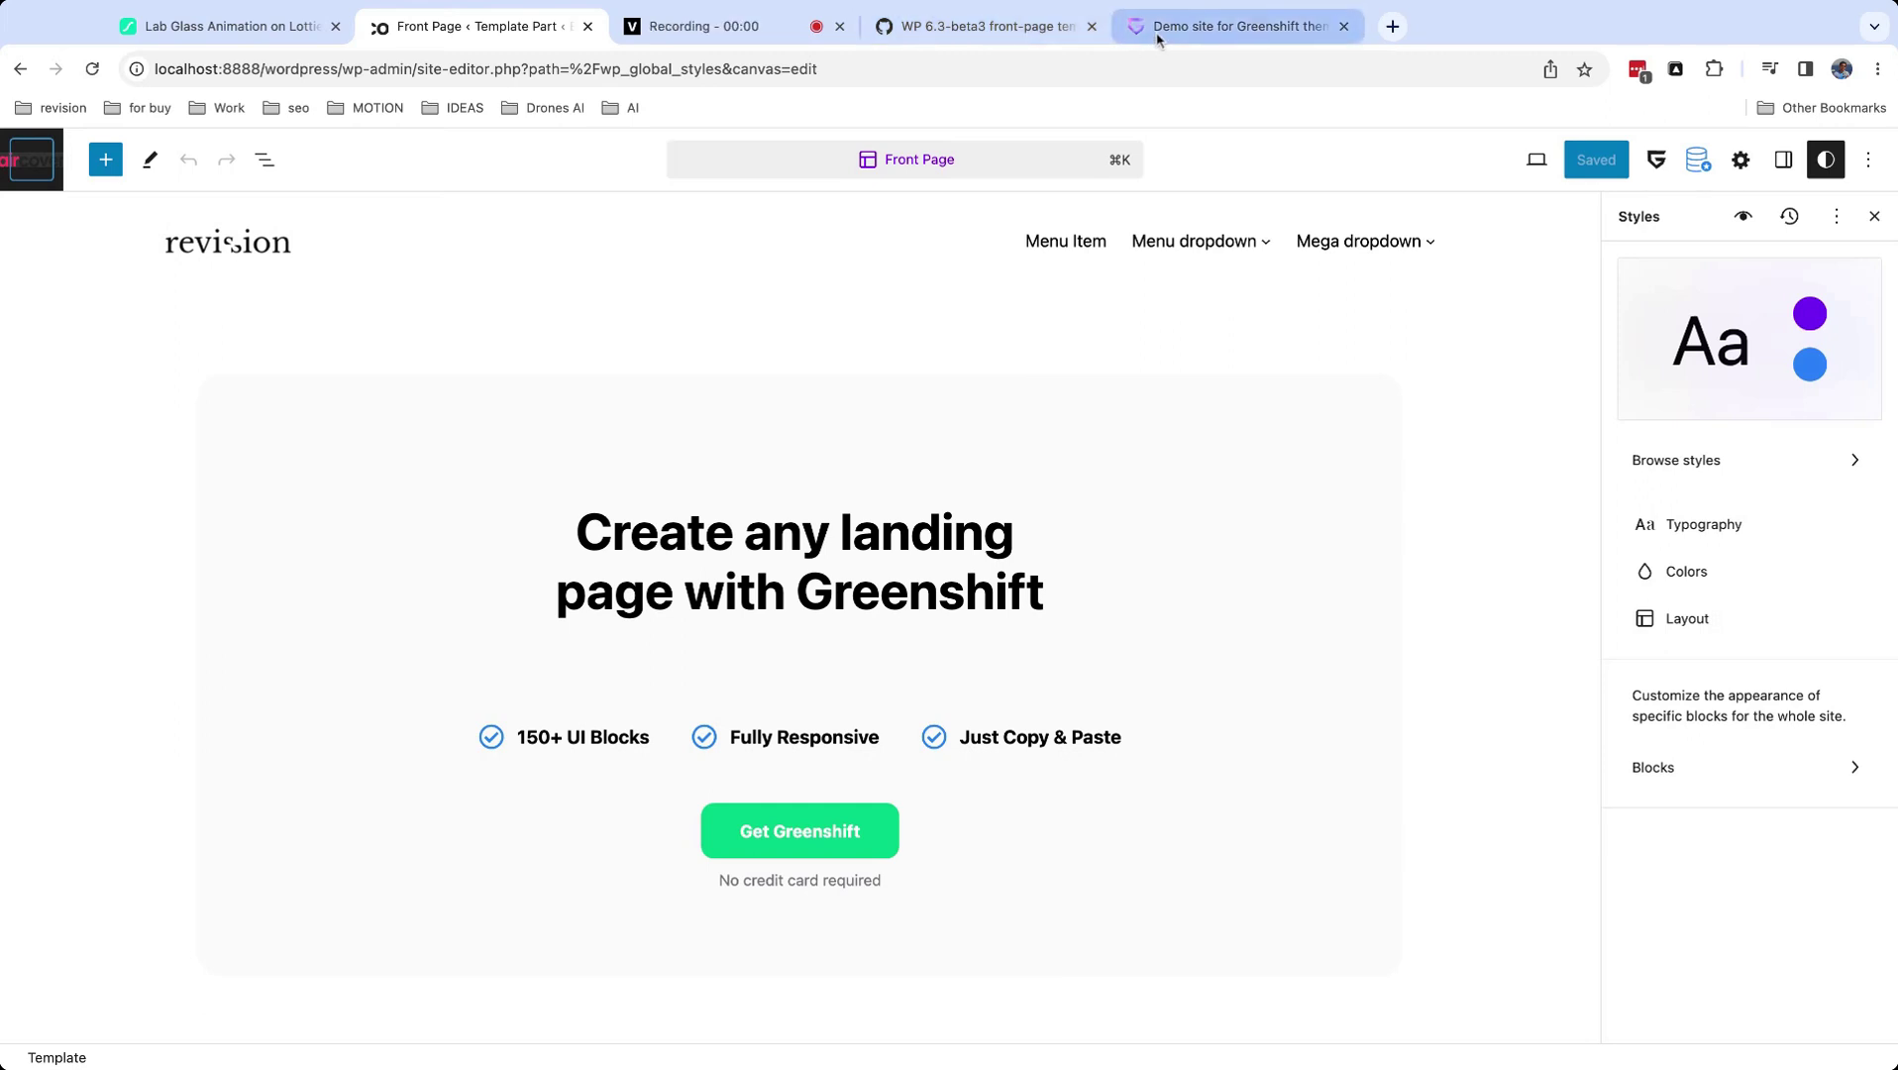
View the GreenShift theme demo site's homepage at theme.greenshiftwp.com.
left_click(1164, 26)
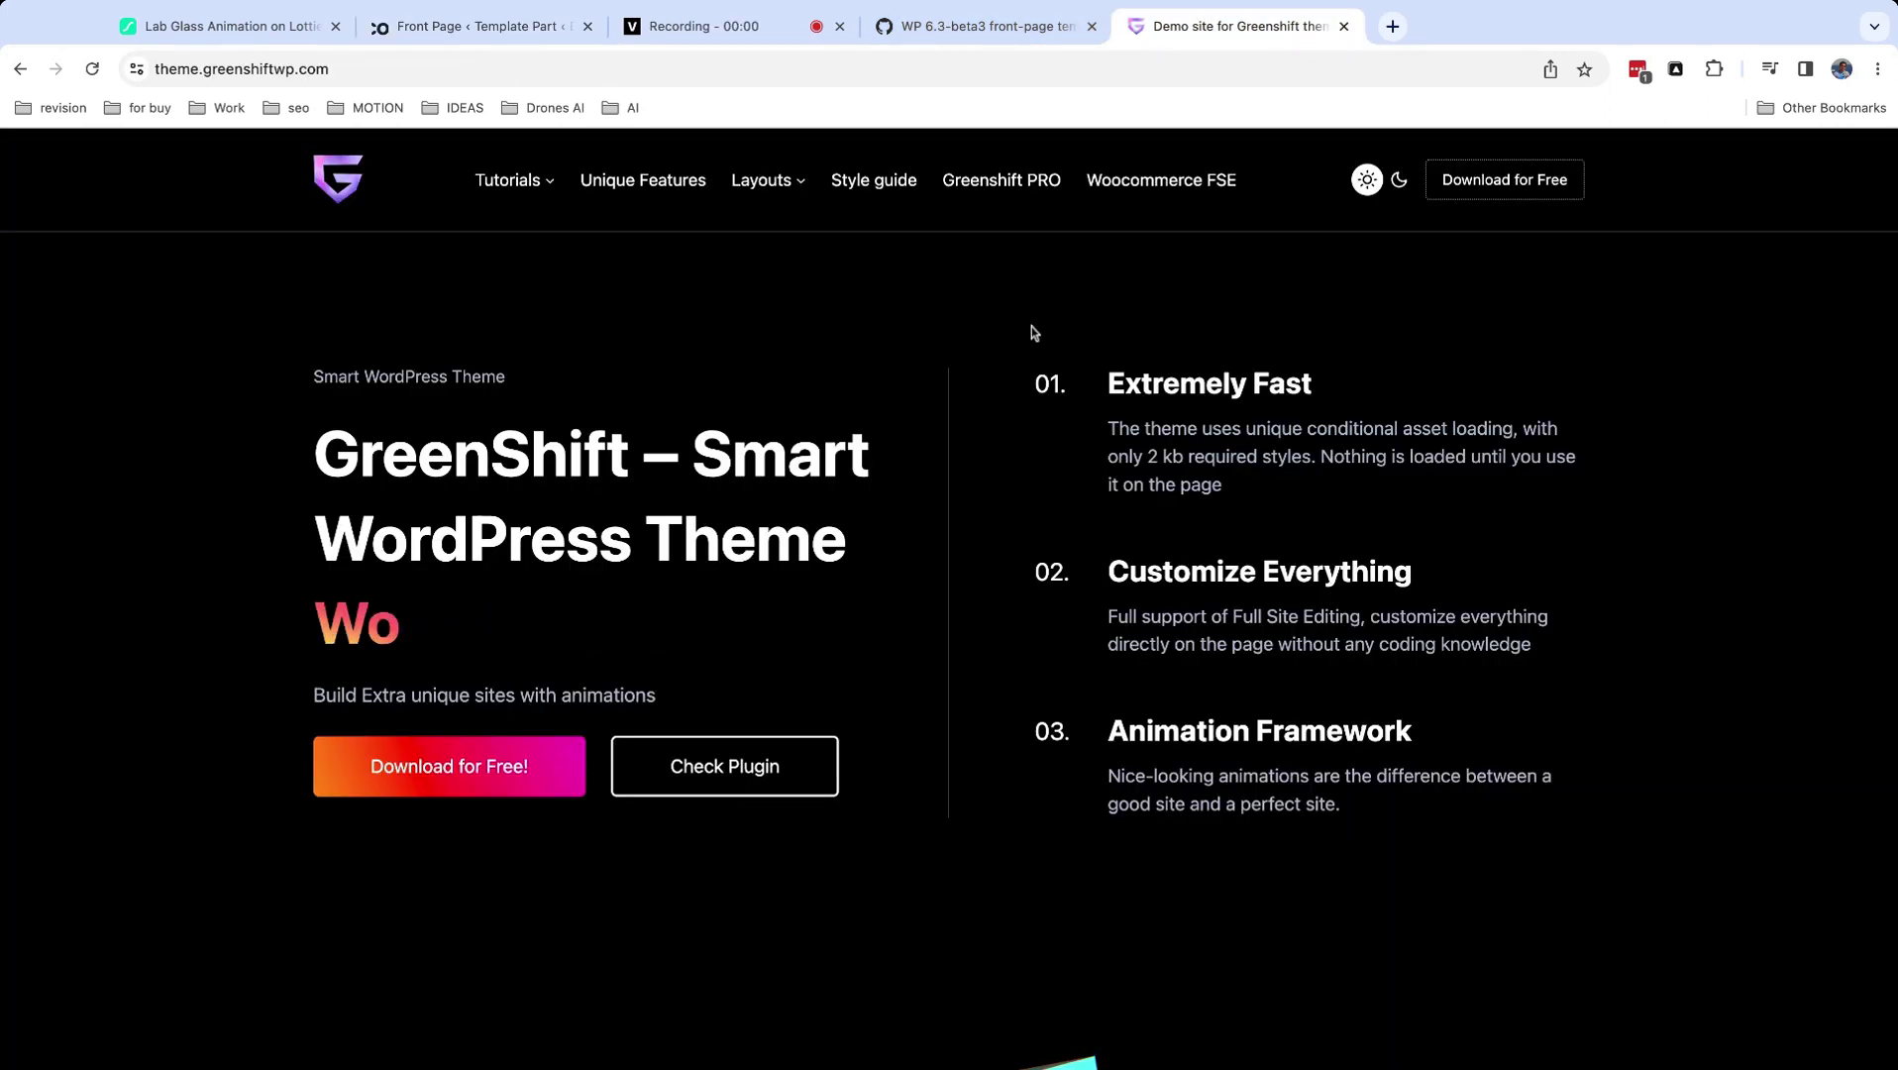
mouse_move(510, 181)
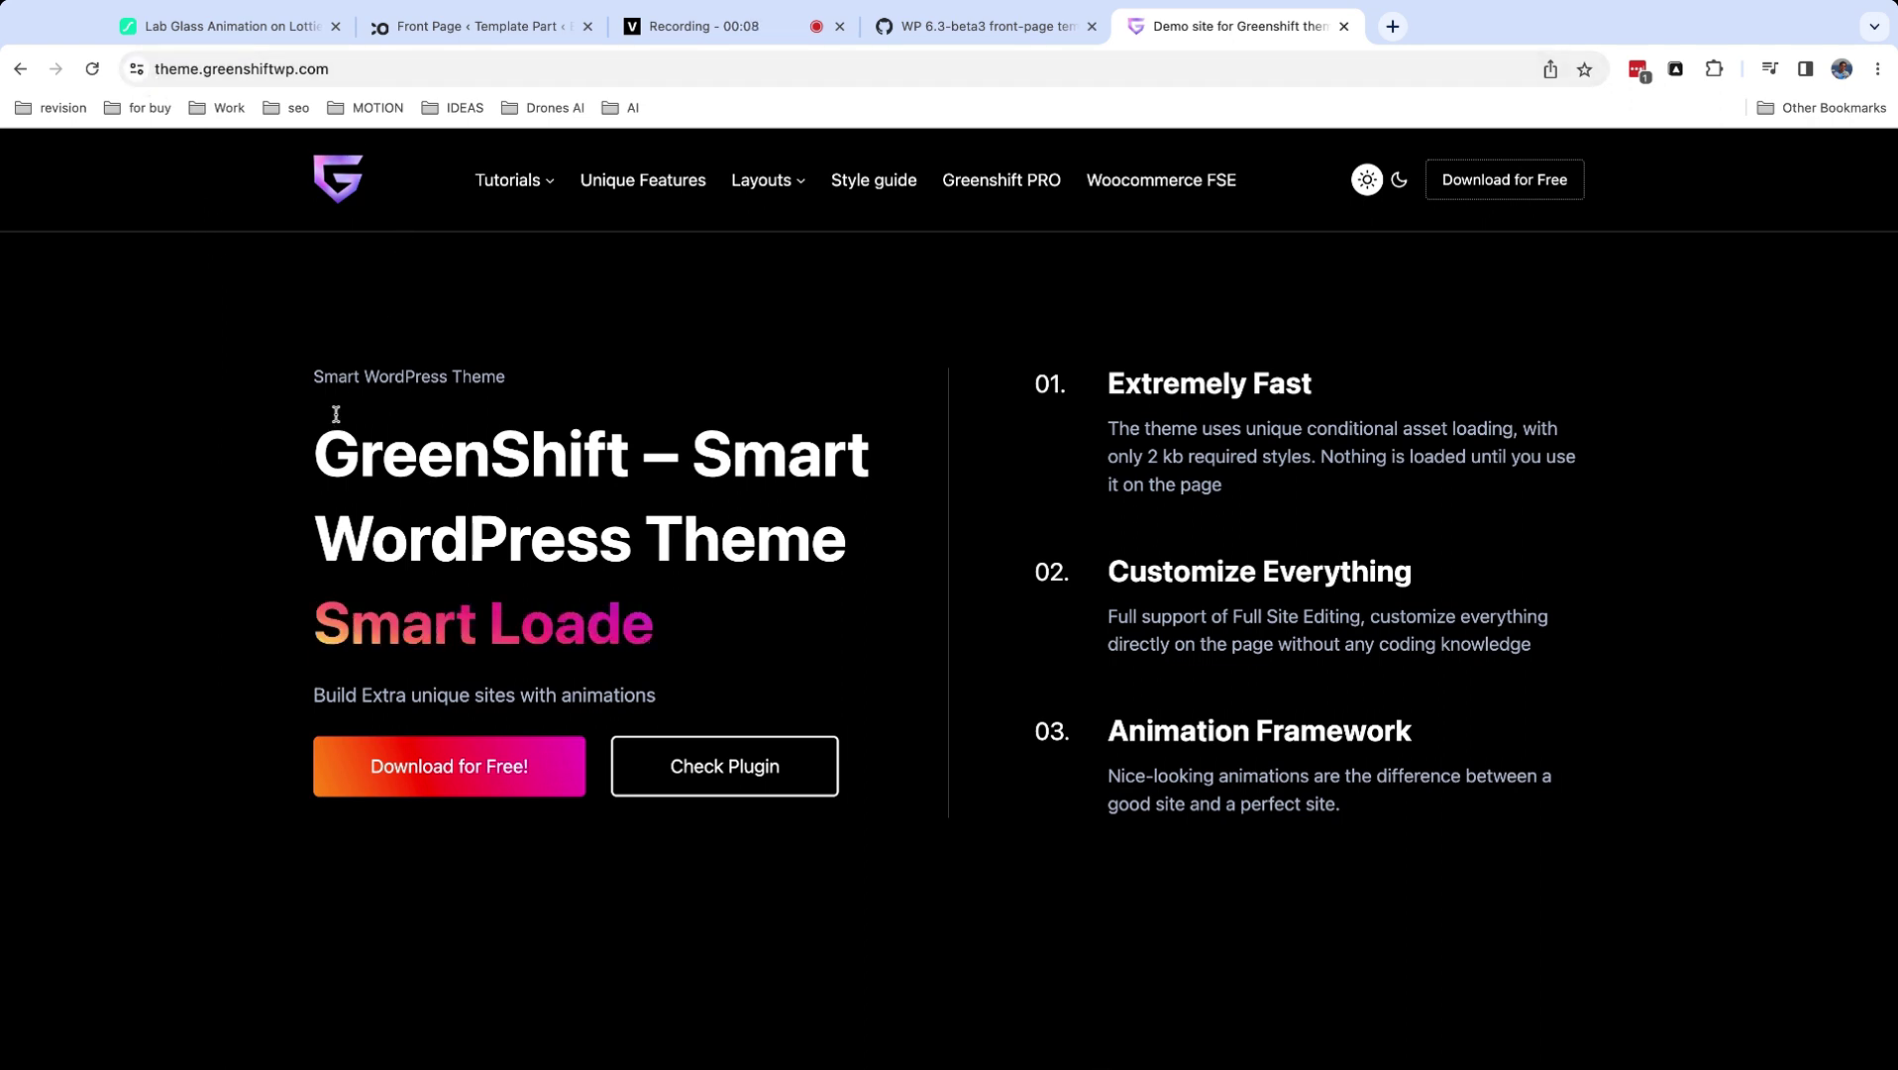
Return to the Site Editor and open the Single Posts template by searching 'single'.
left_click(485, 27)
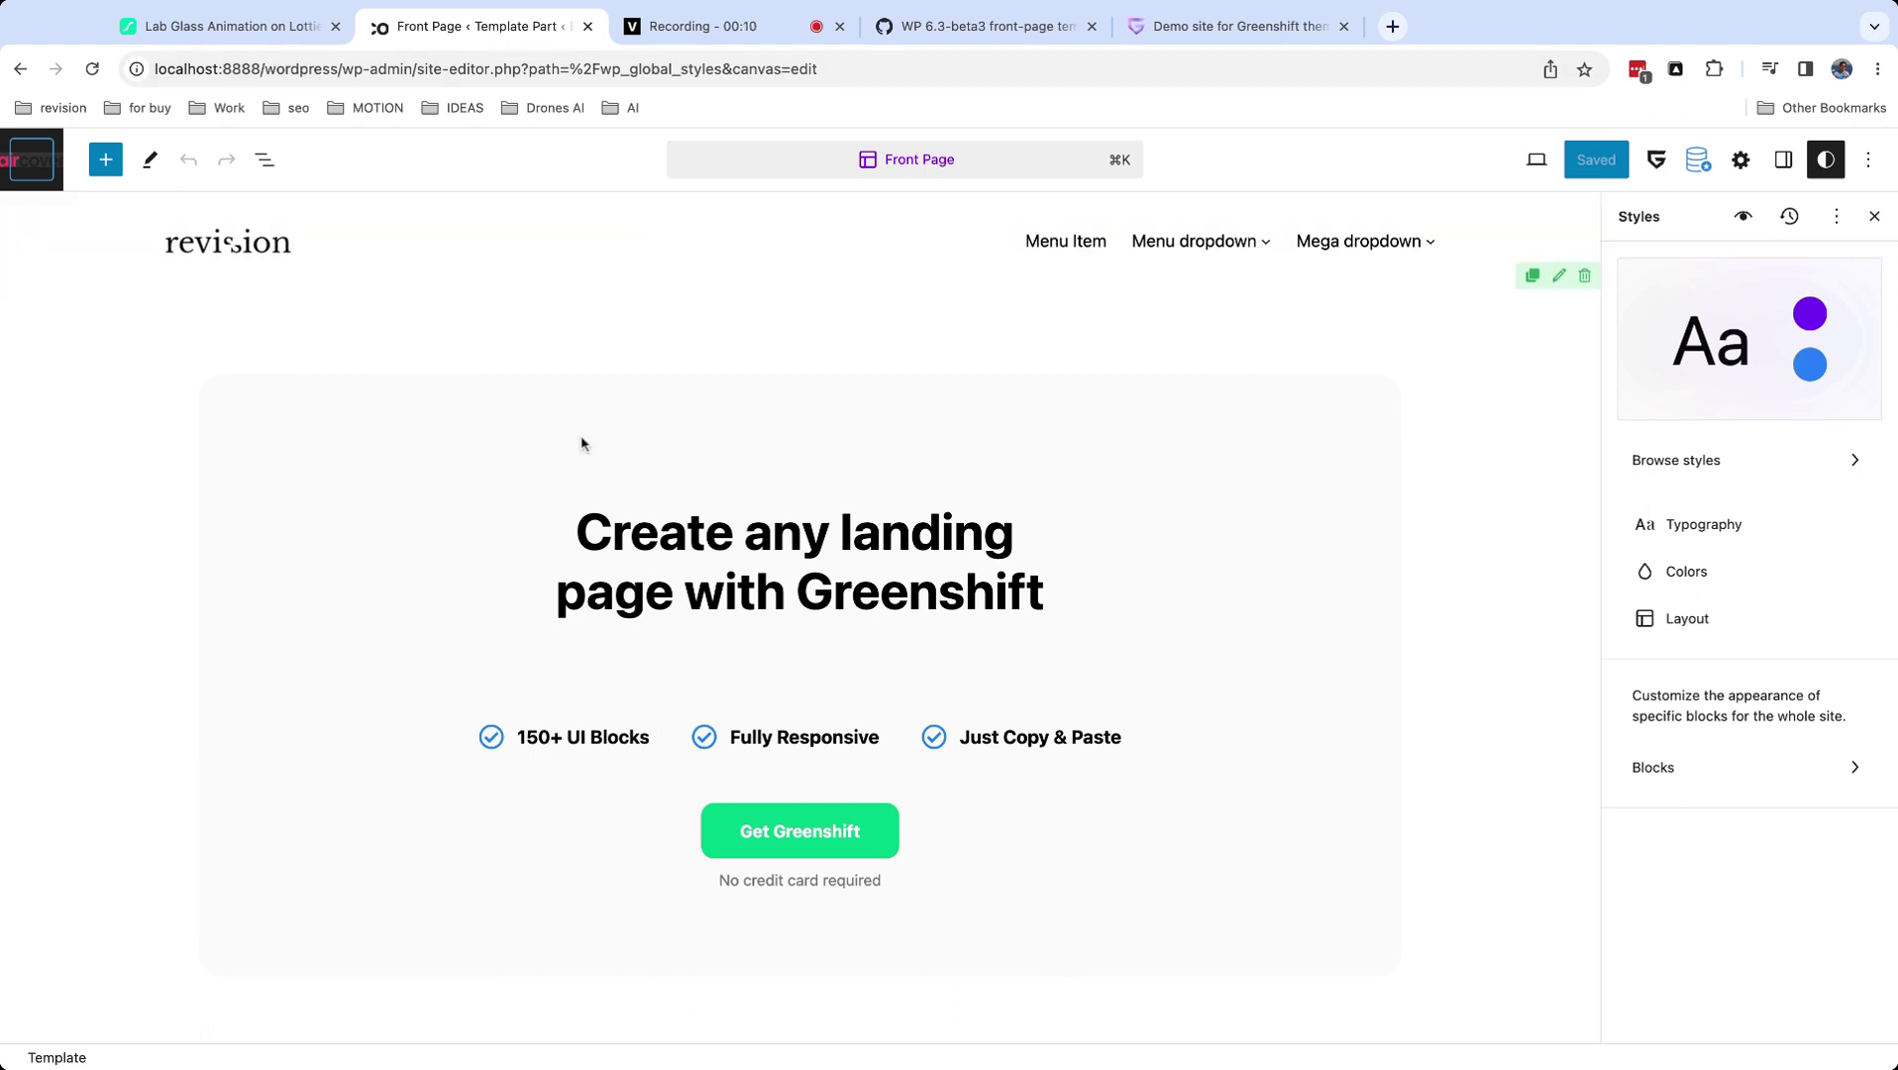
left_click(920, 166)
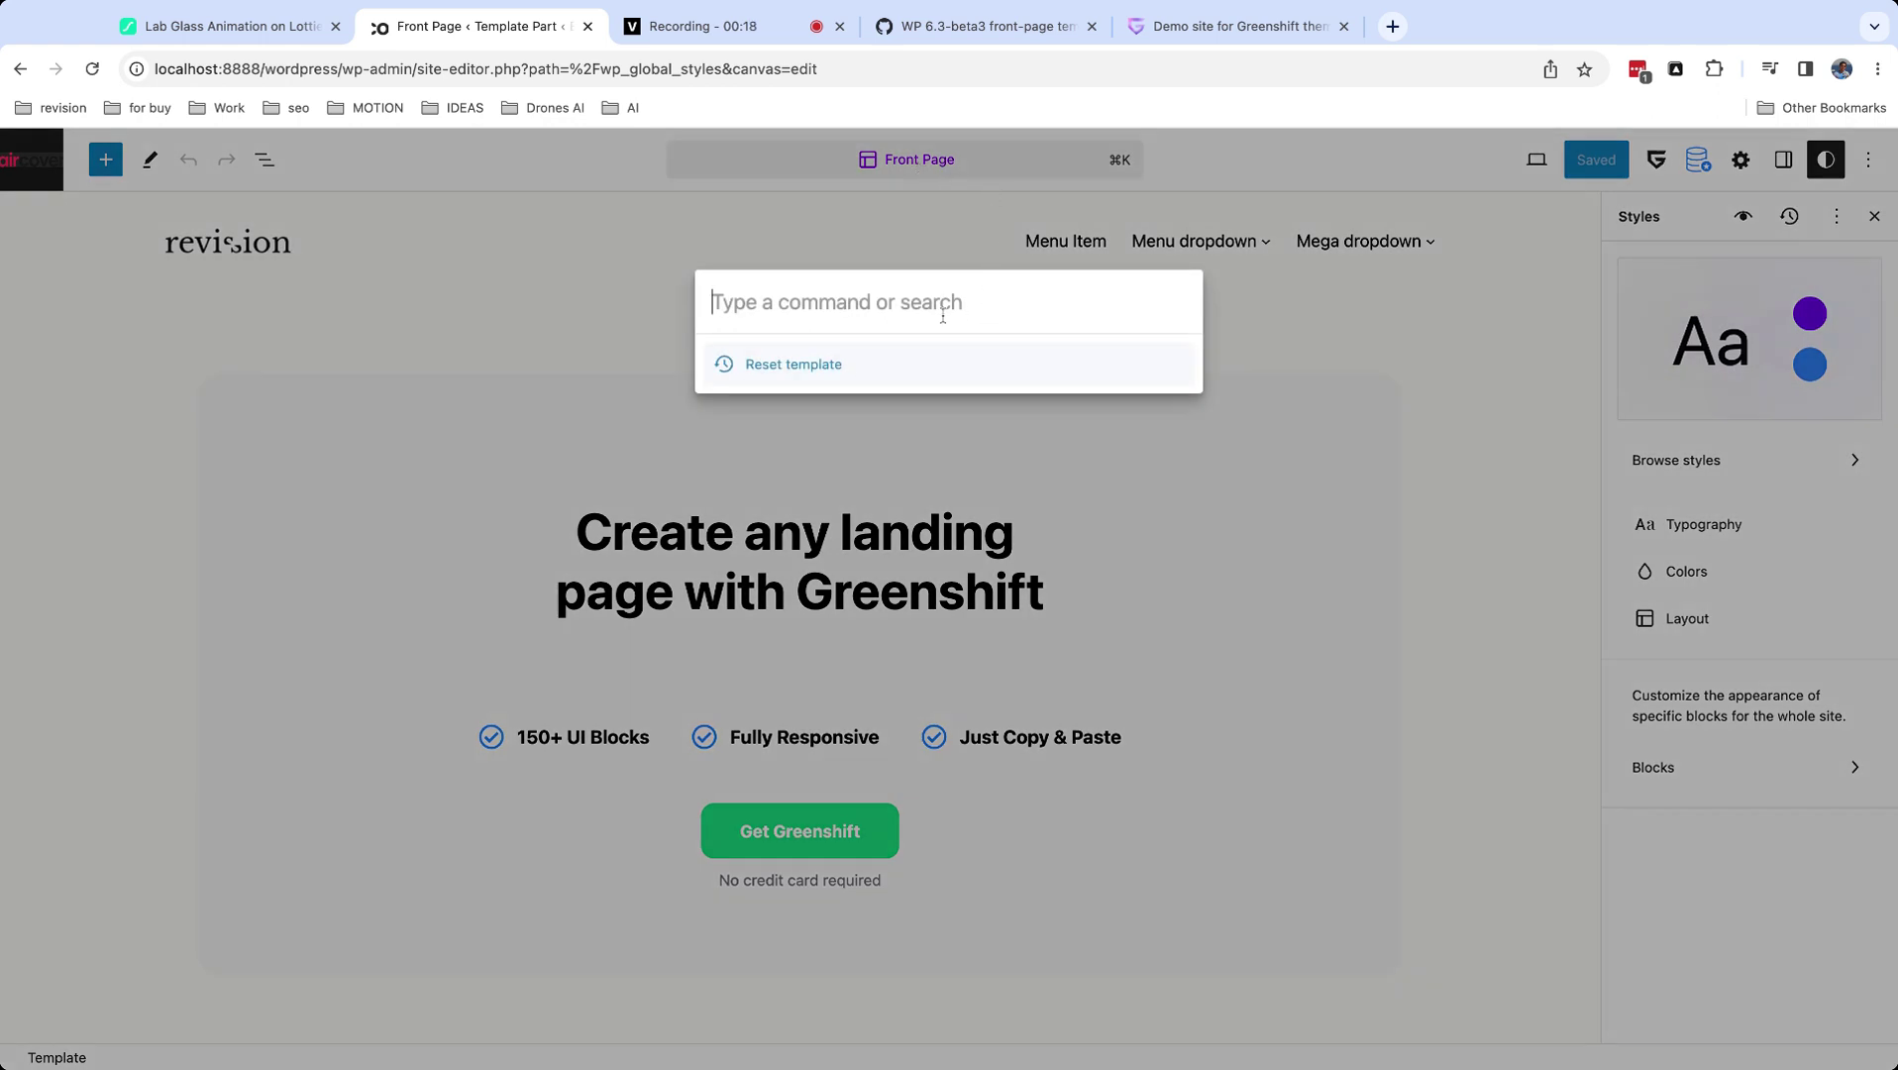
type("single")
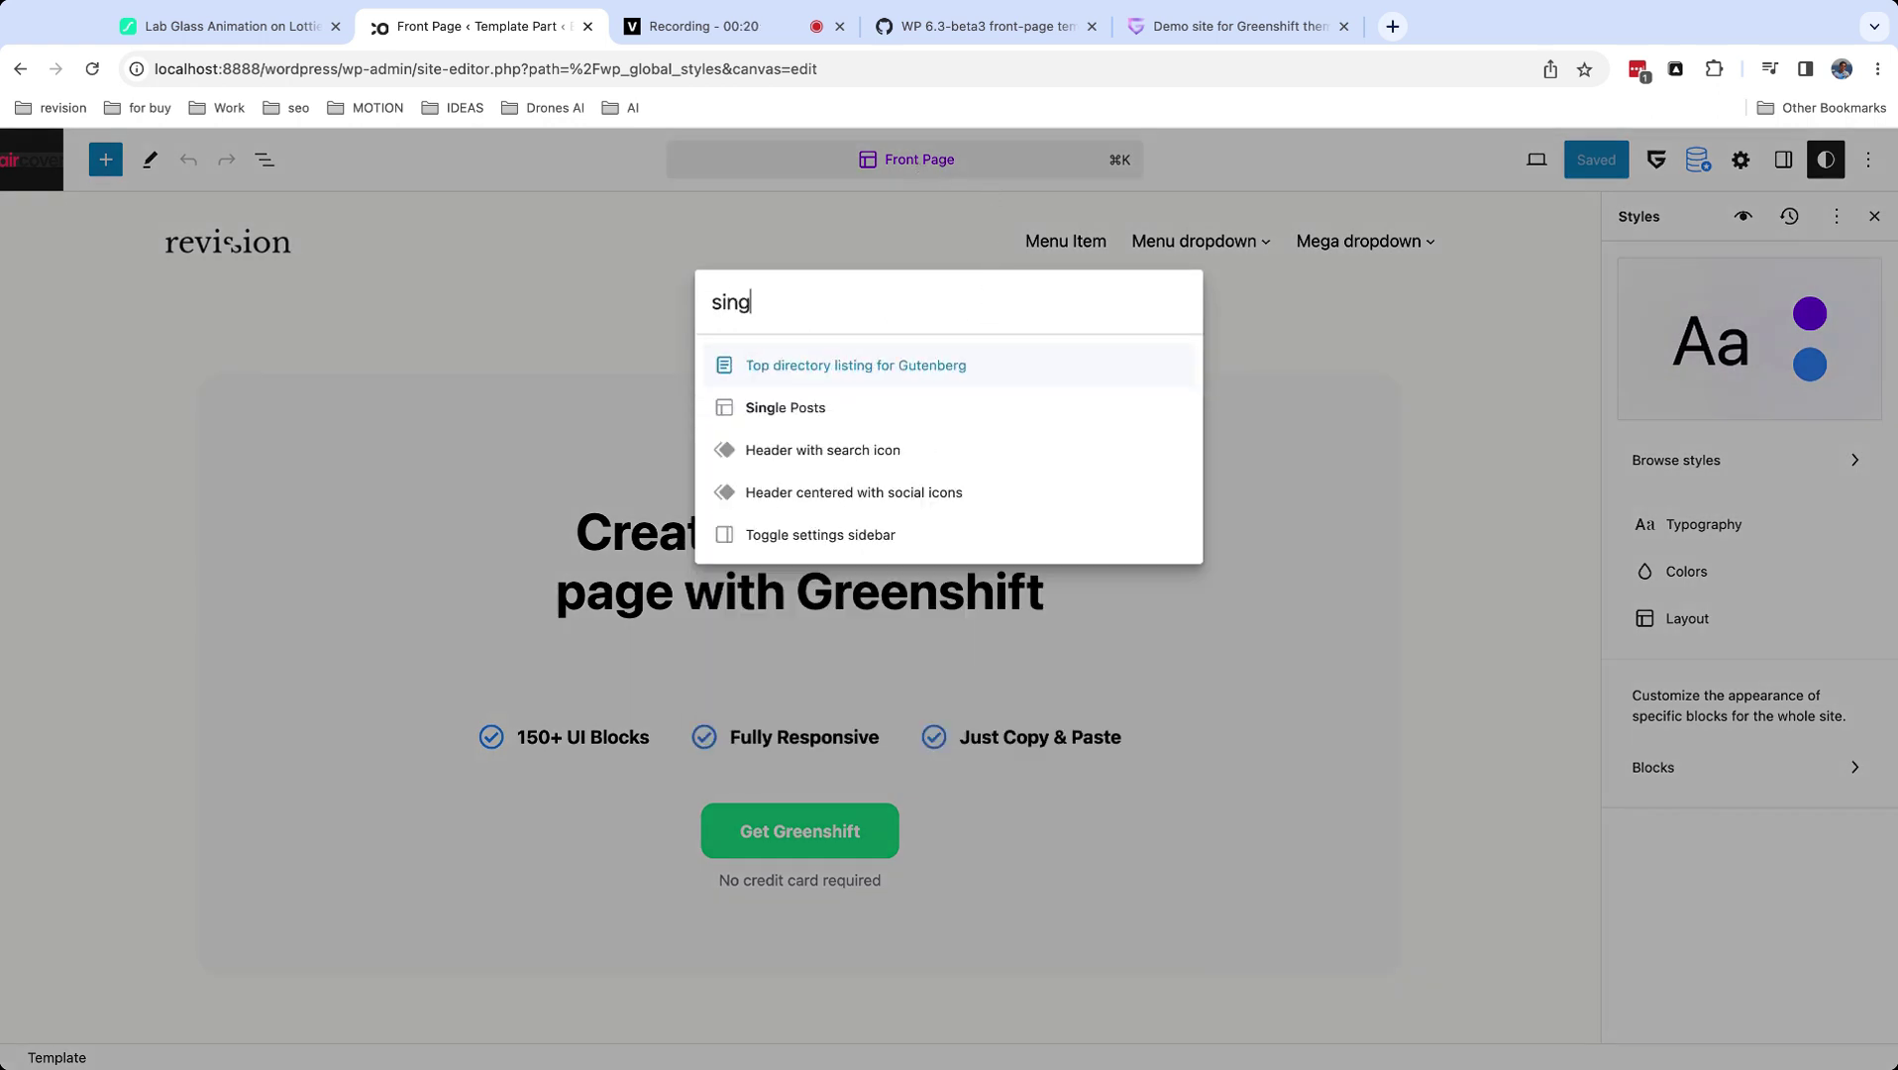
left_click(847, 365)
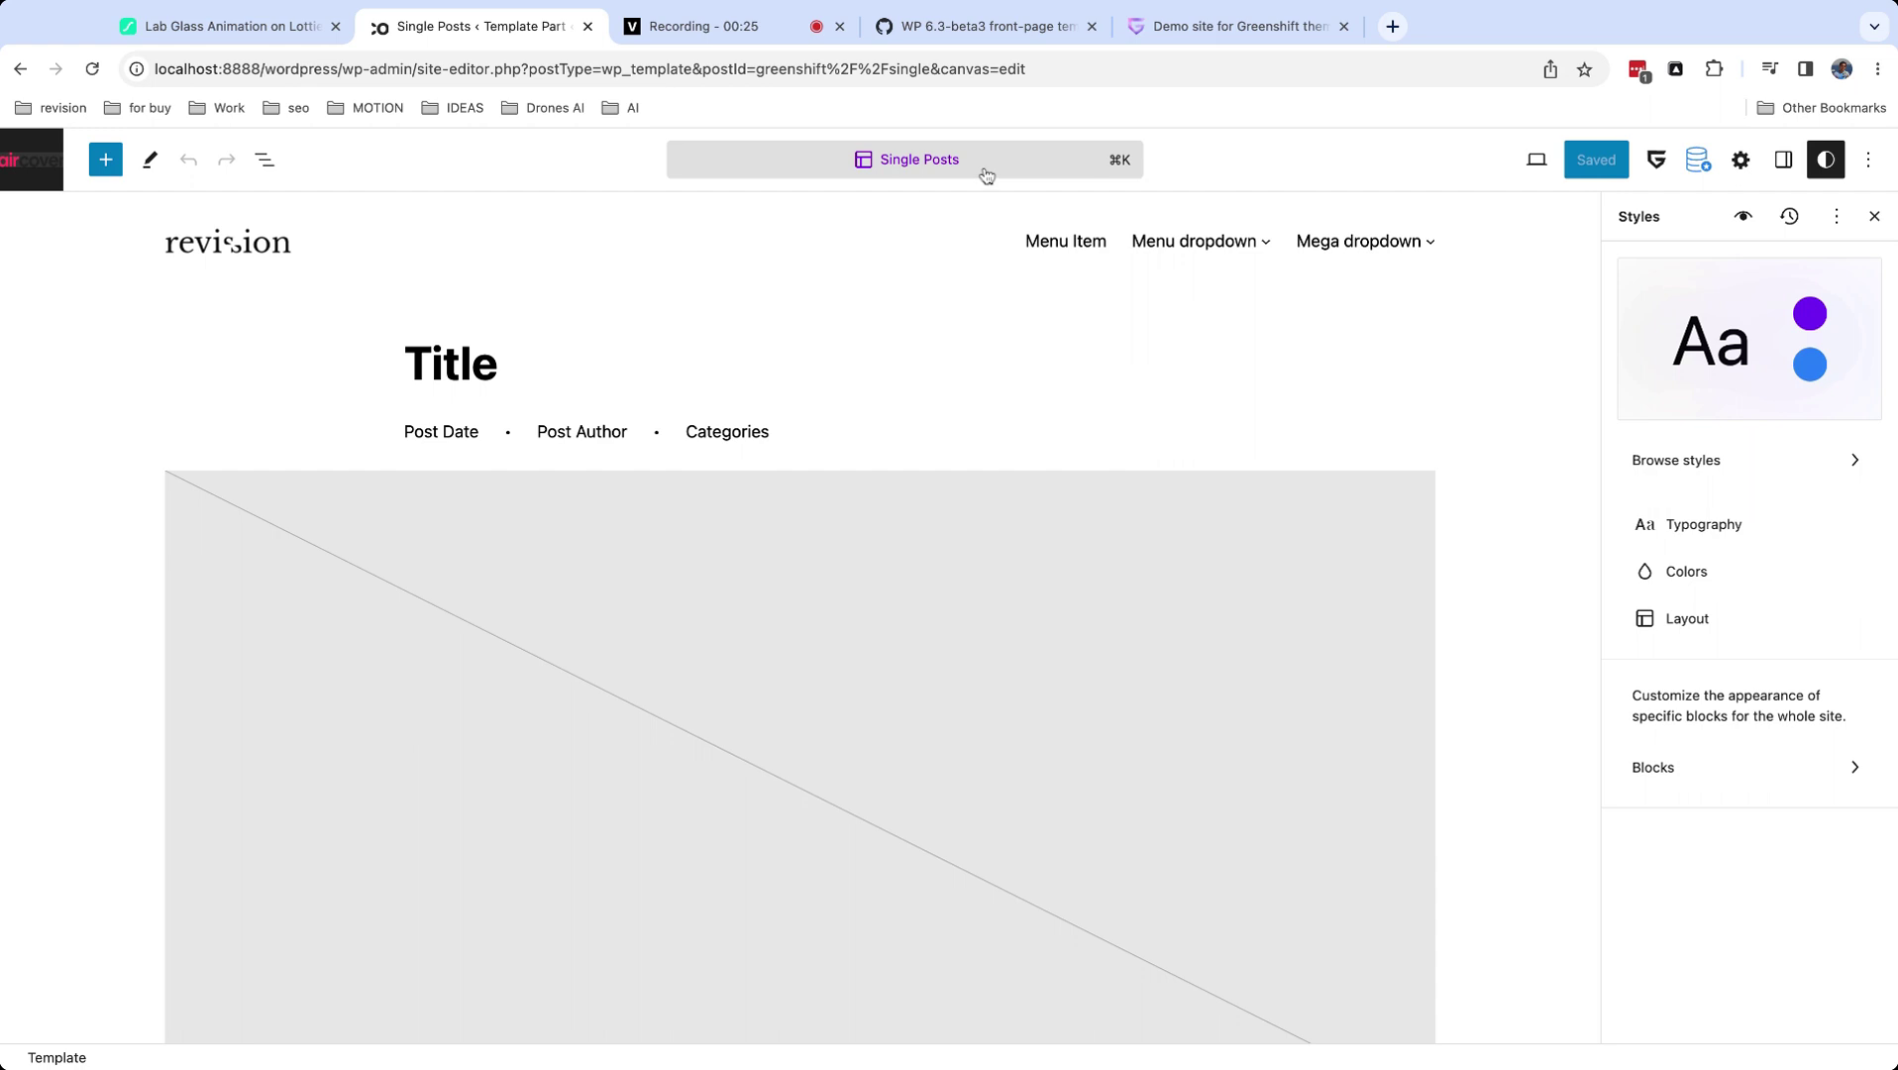
Open the All Archives template by searching 'archive'.
left_click(986, 176)
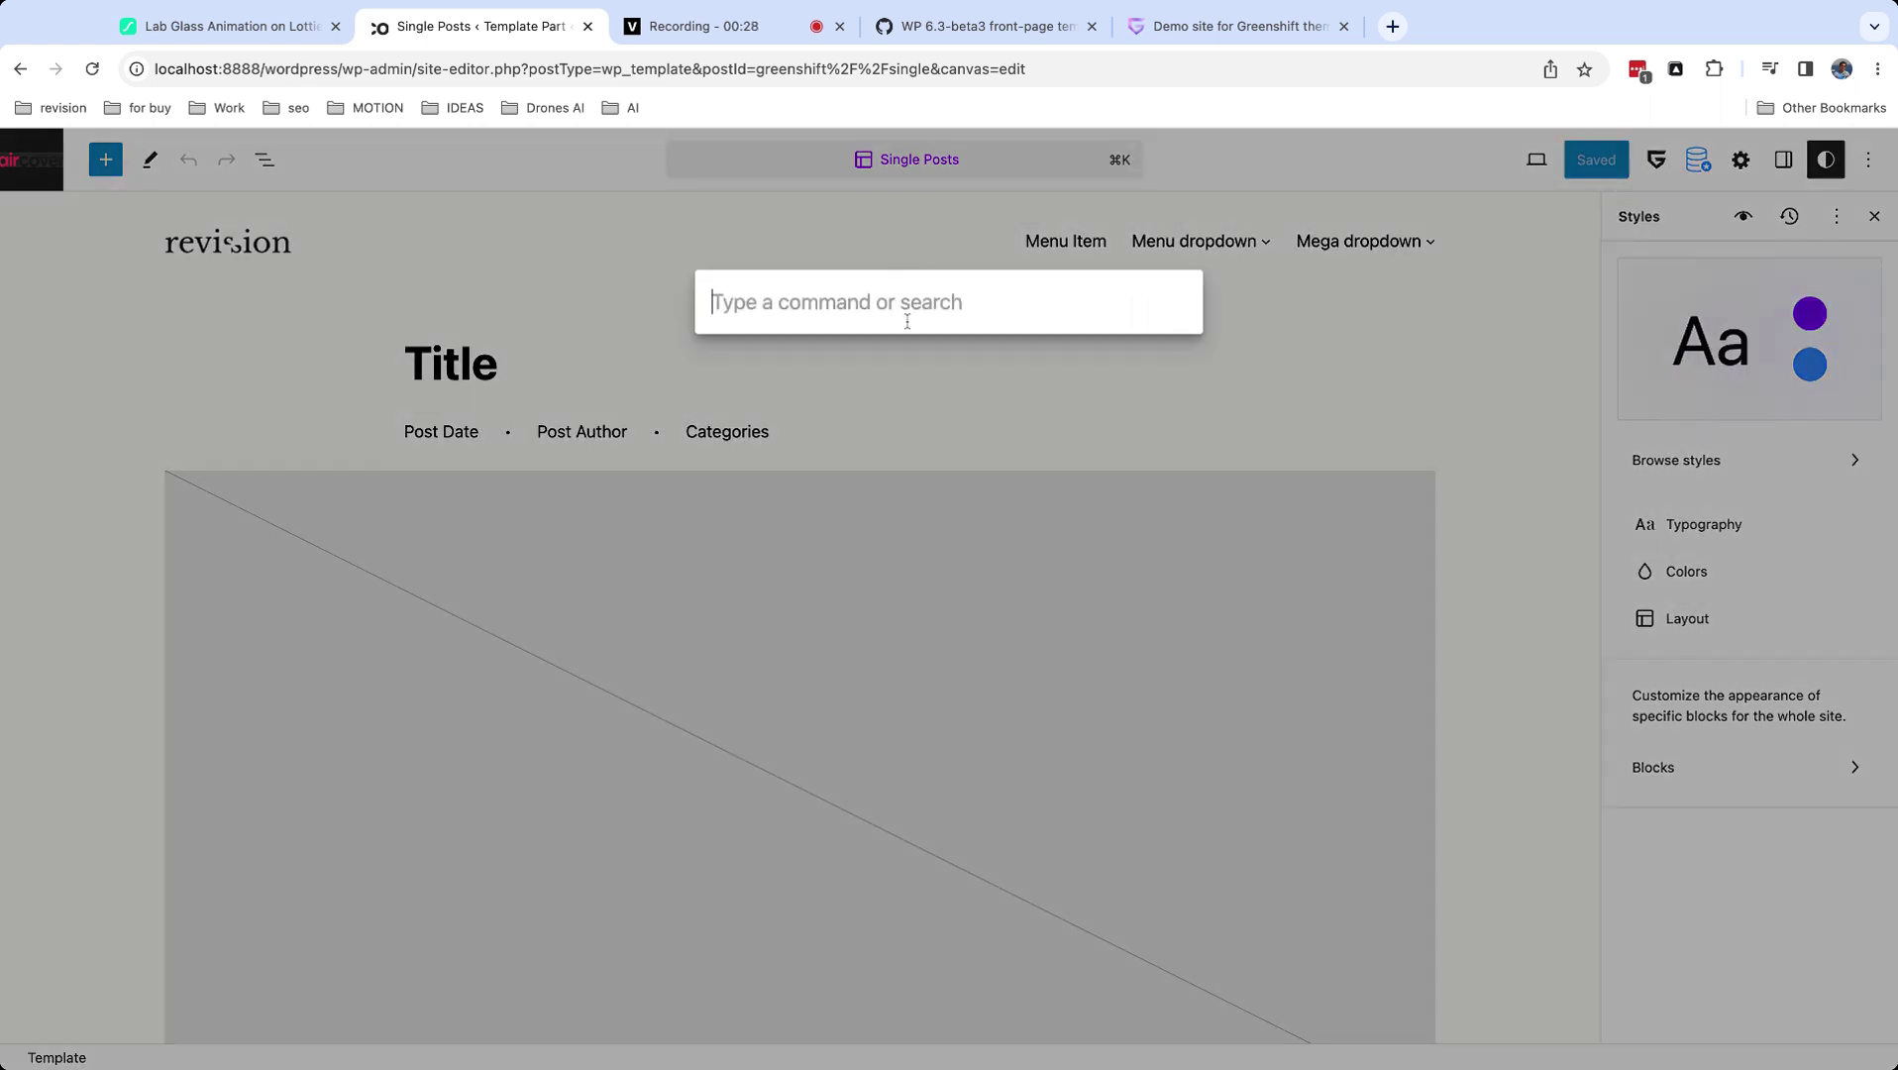
type("archive")
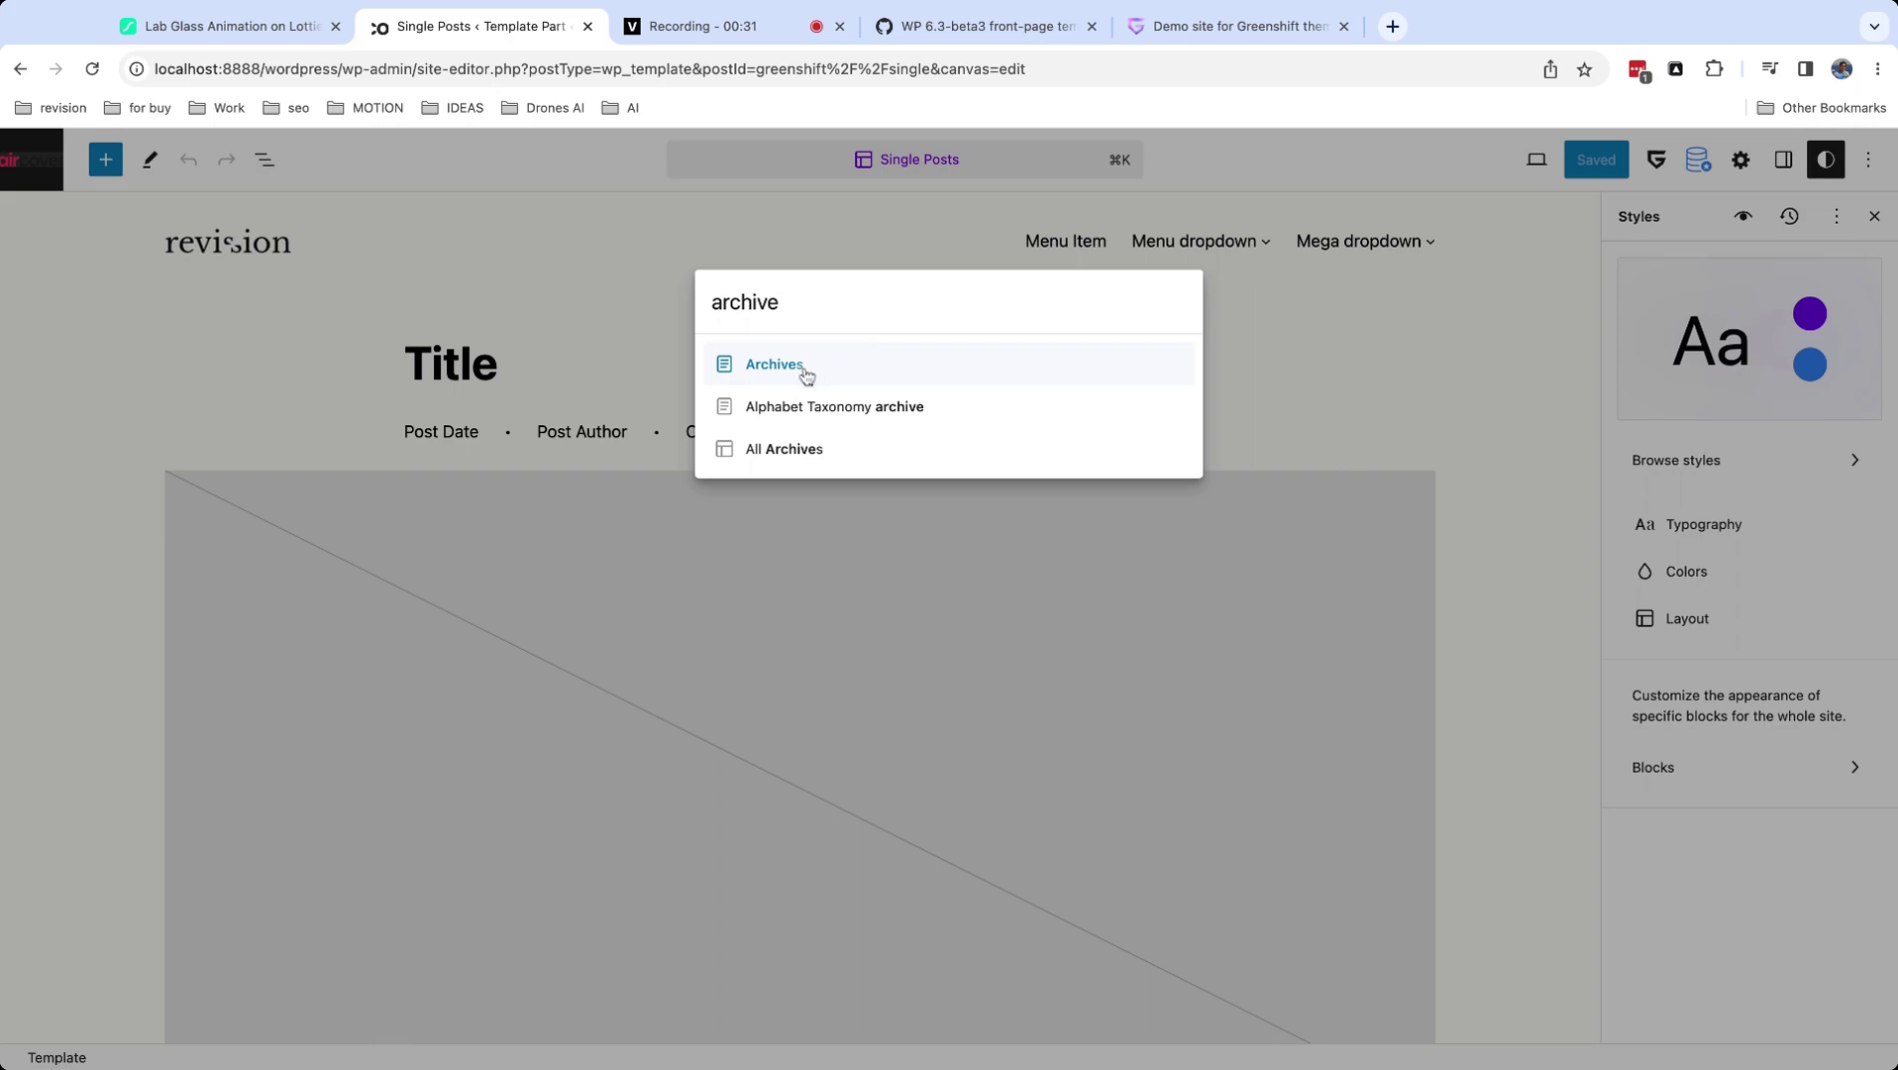
left_click(830, 458)
scroll(835, 347, "down", 5)
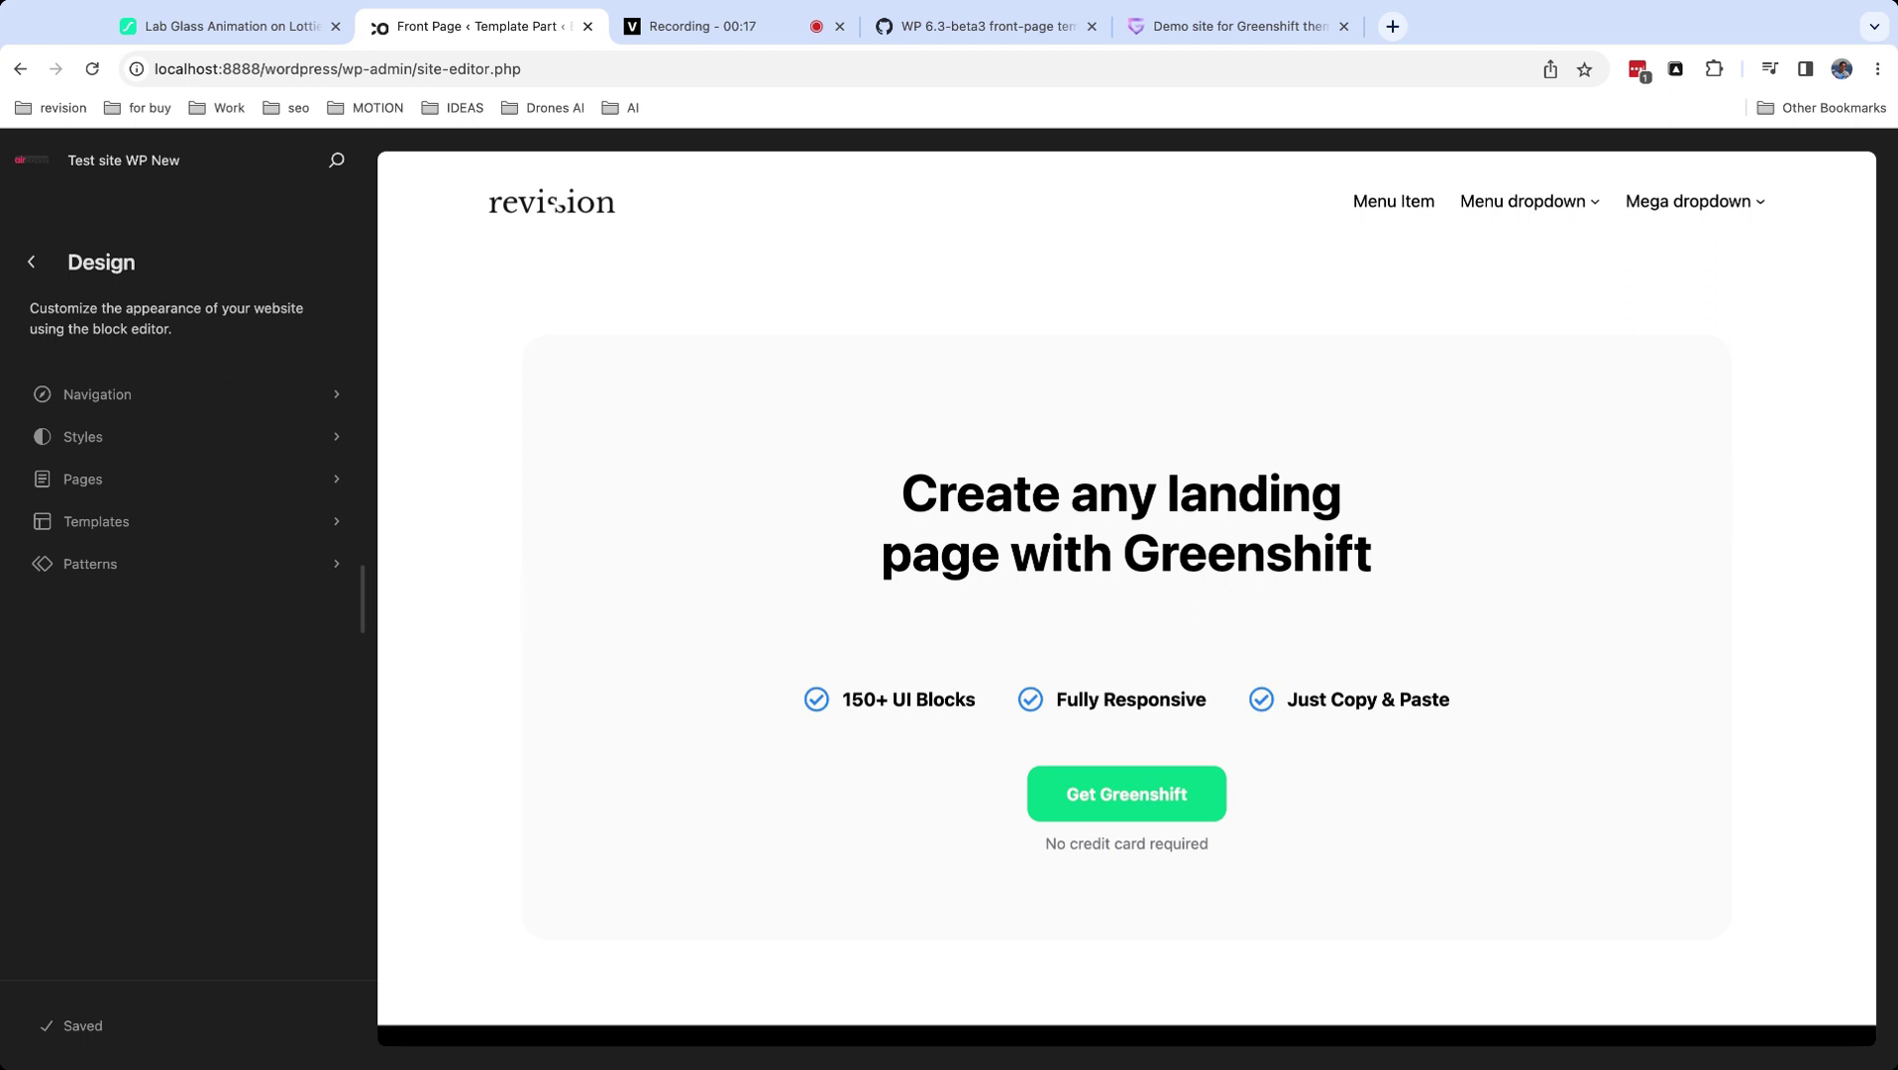
Add a single-post template for 'Optimized for reading with sidebar' using the suggested pattern.
left_click(198, 525)
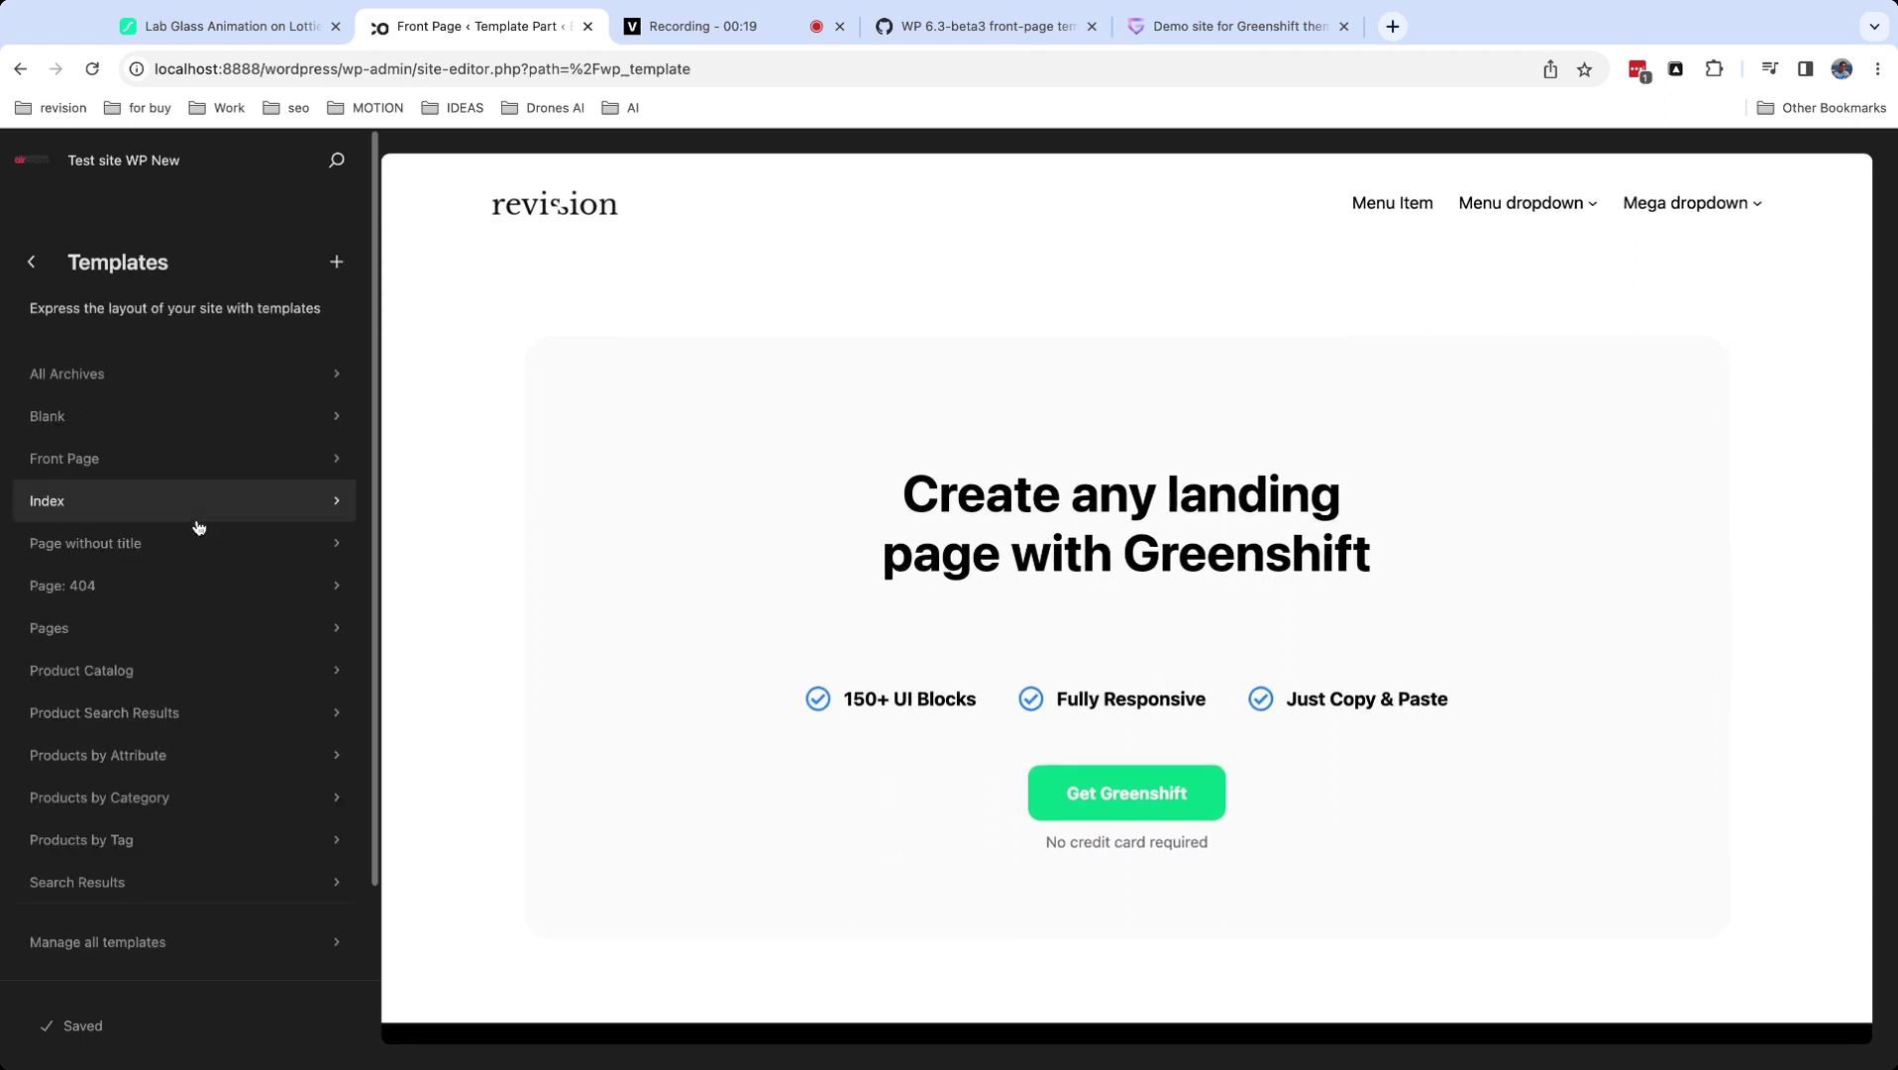
left_click(337, 265)
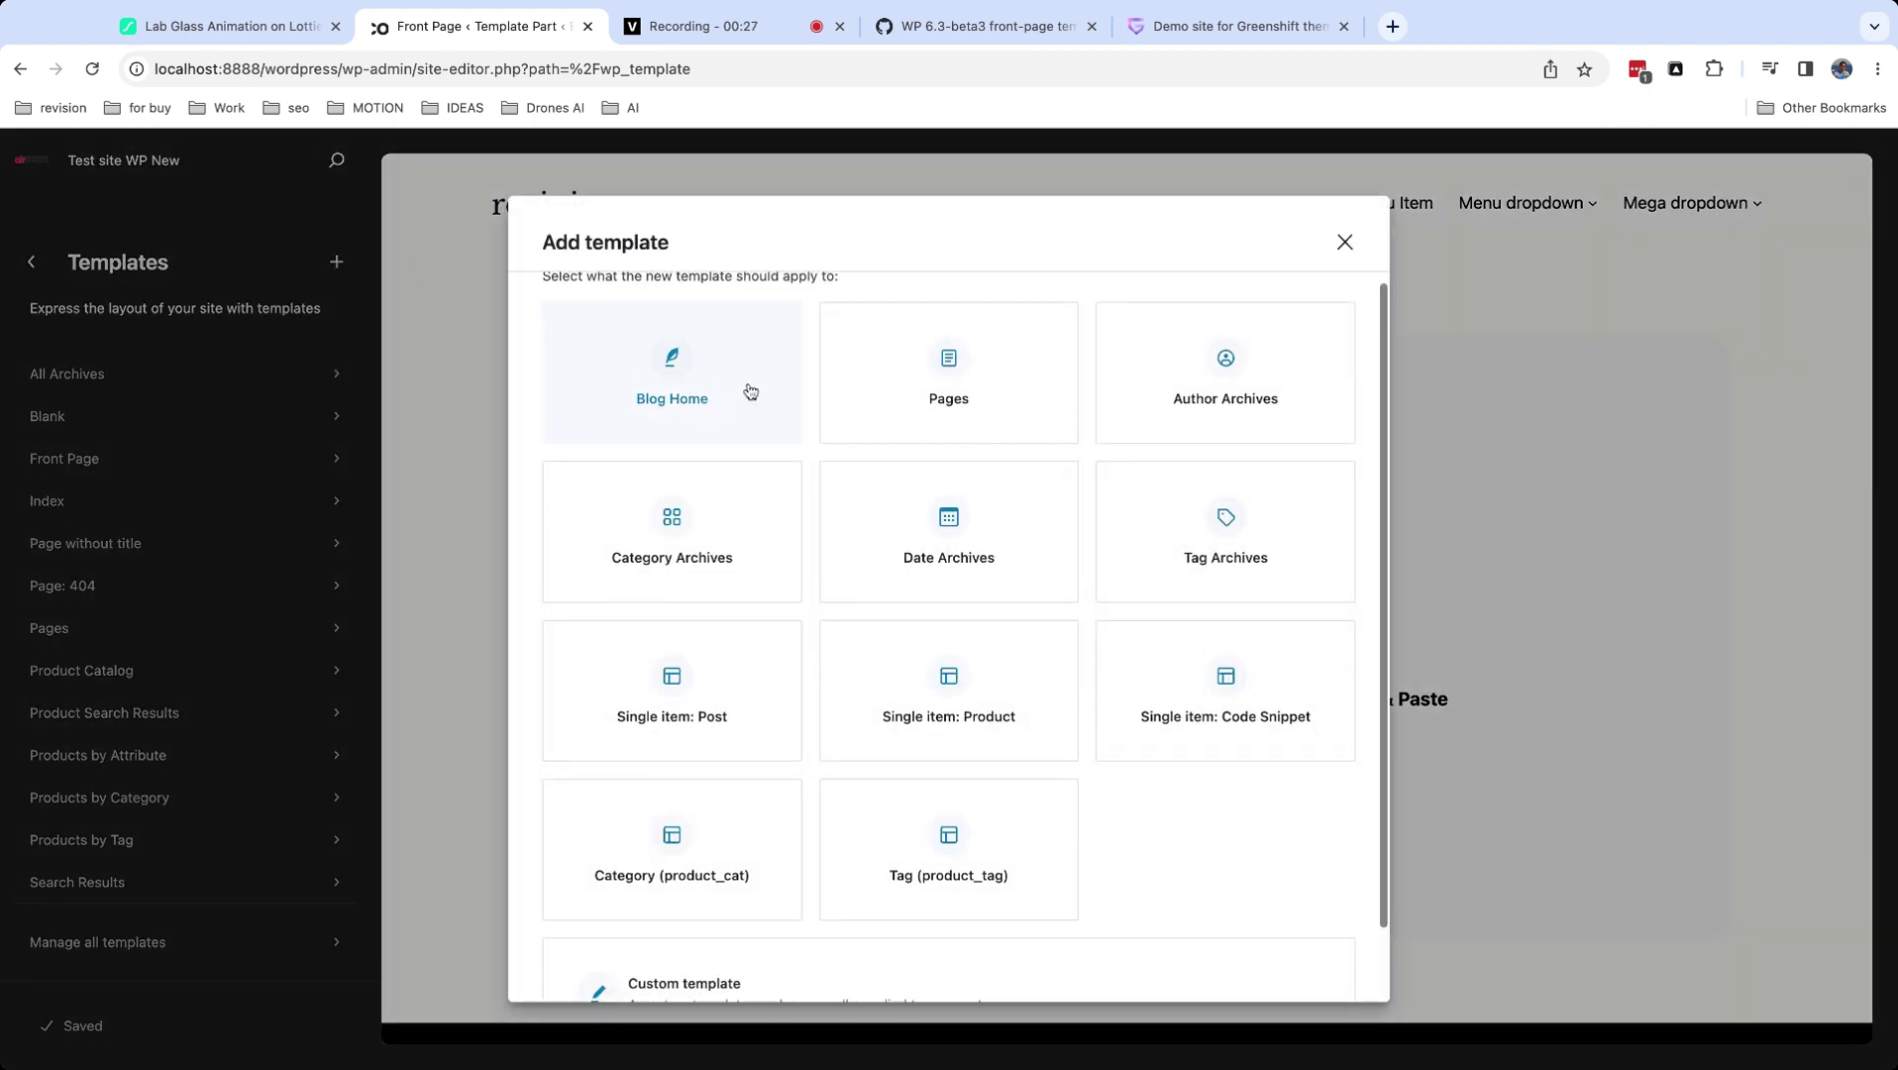
scroll(748, 390, "down", 2)
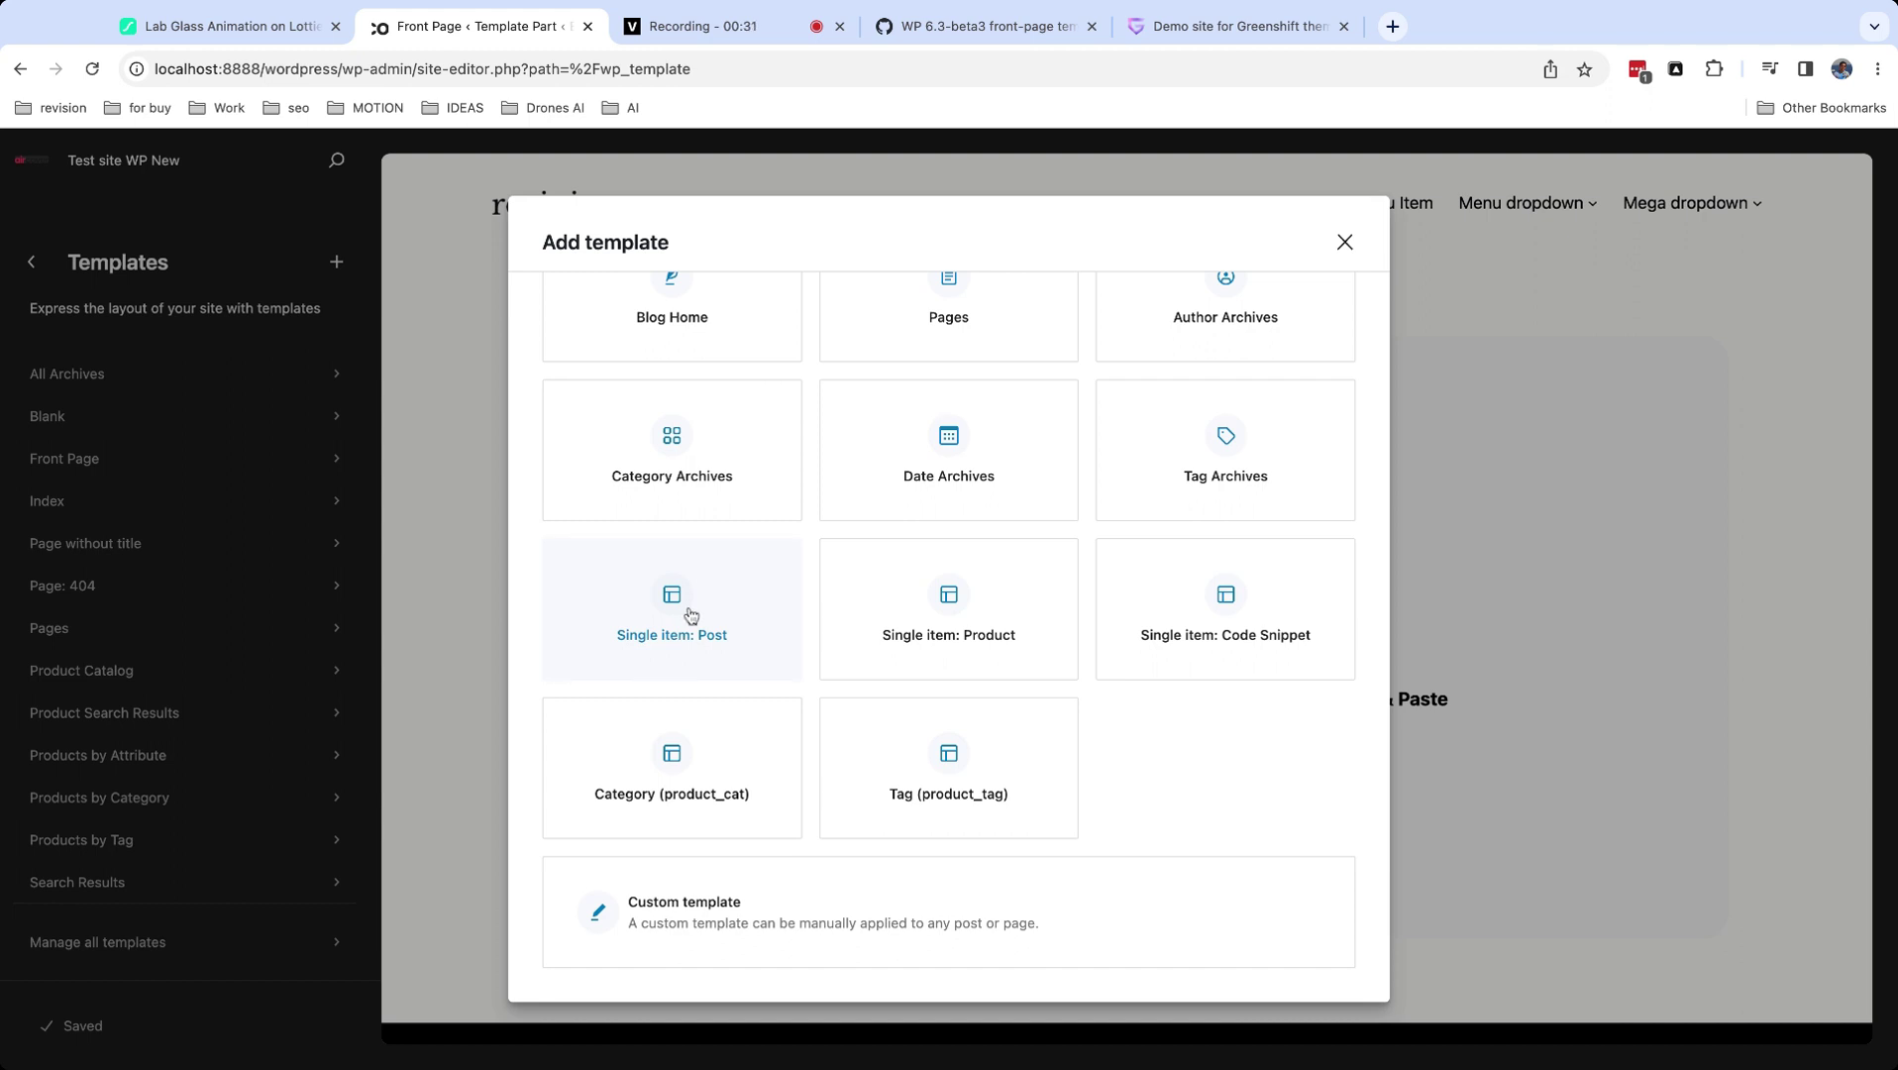
scroll(690, 614, "up", 2)
scroll(691, 614, "down", 2)
left_click(672, 610)
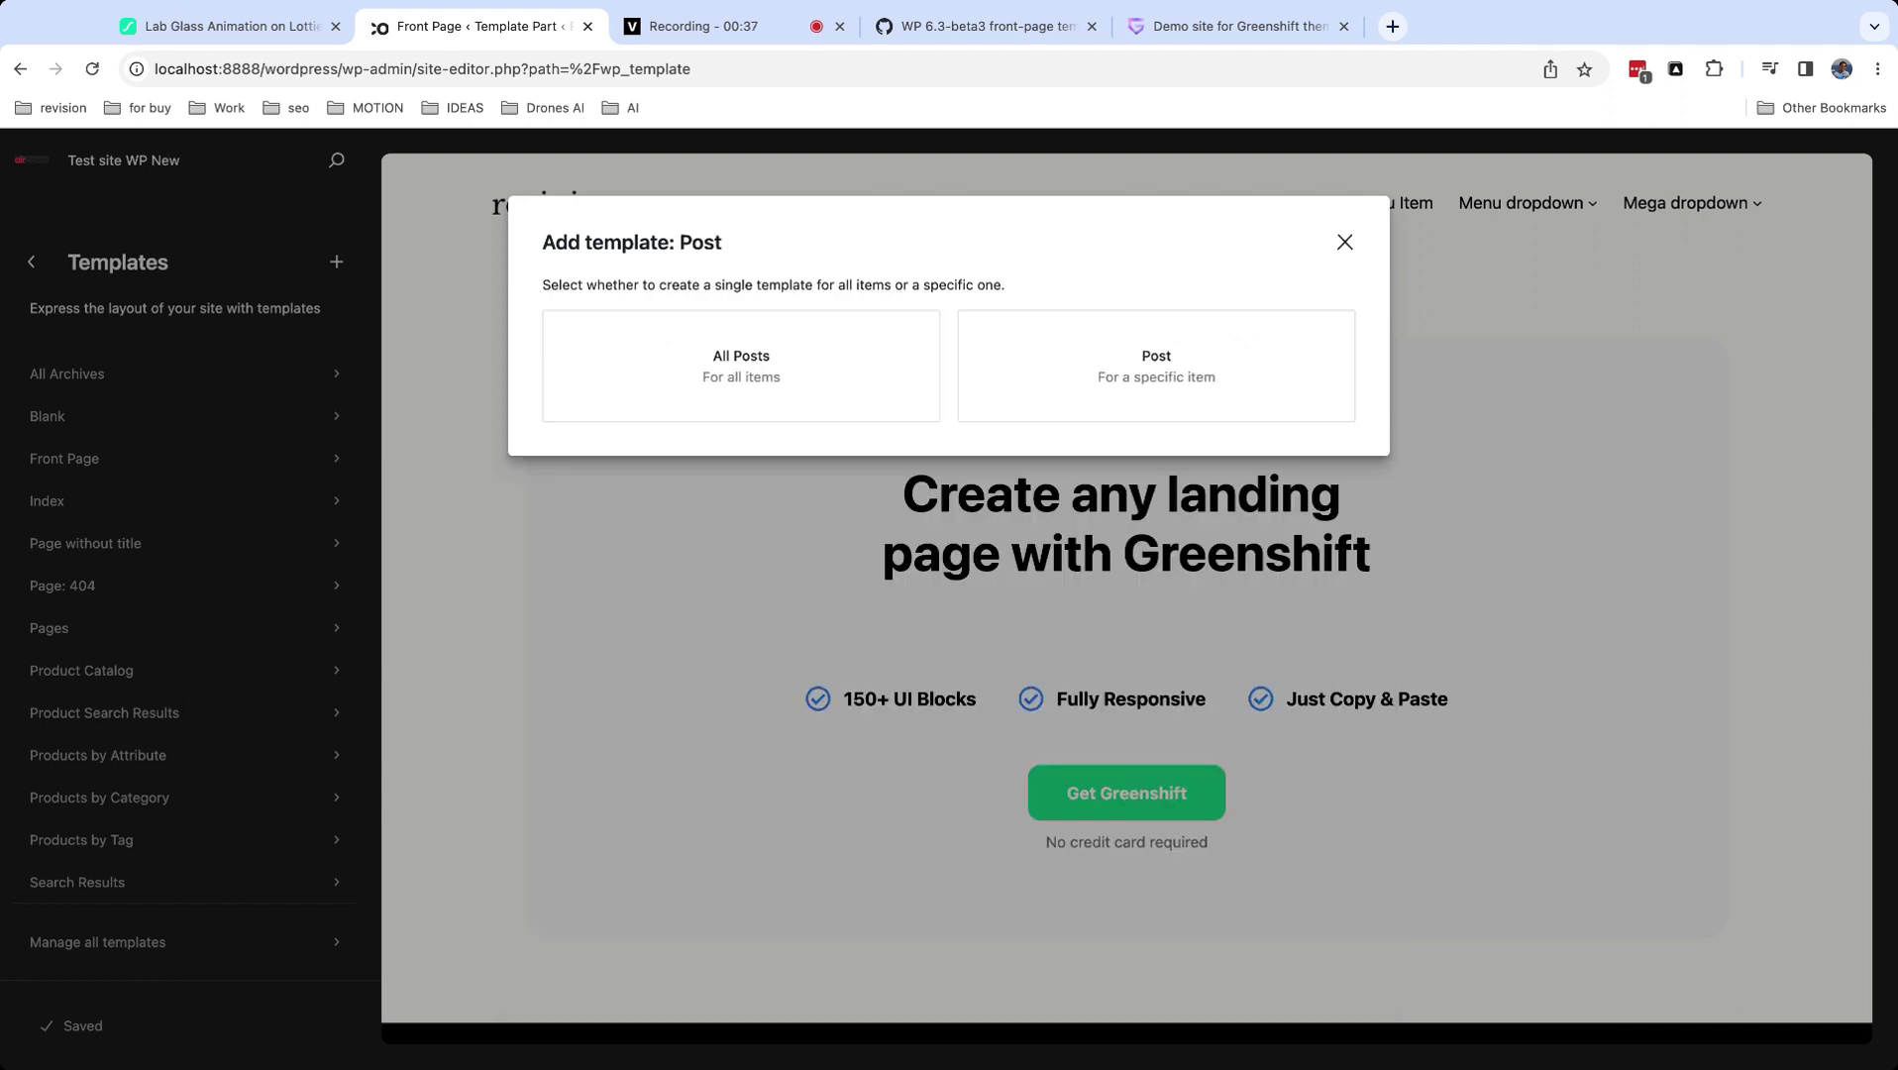
left_click(1137, 345)
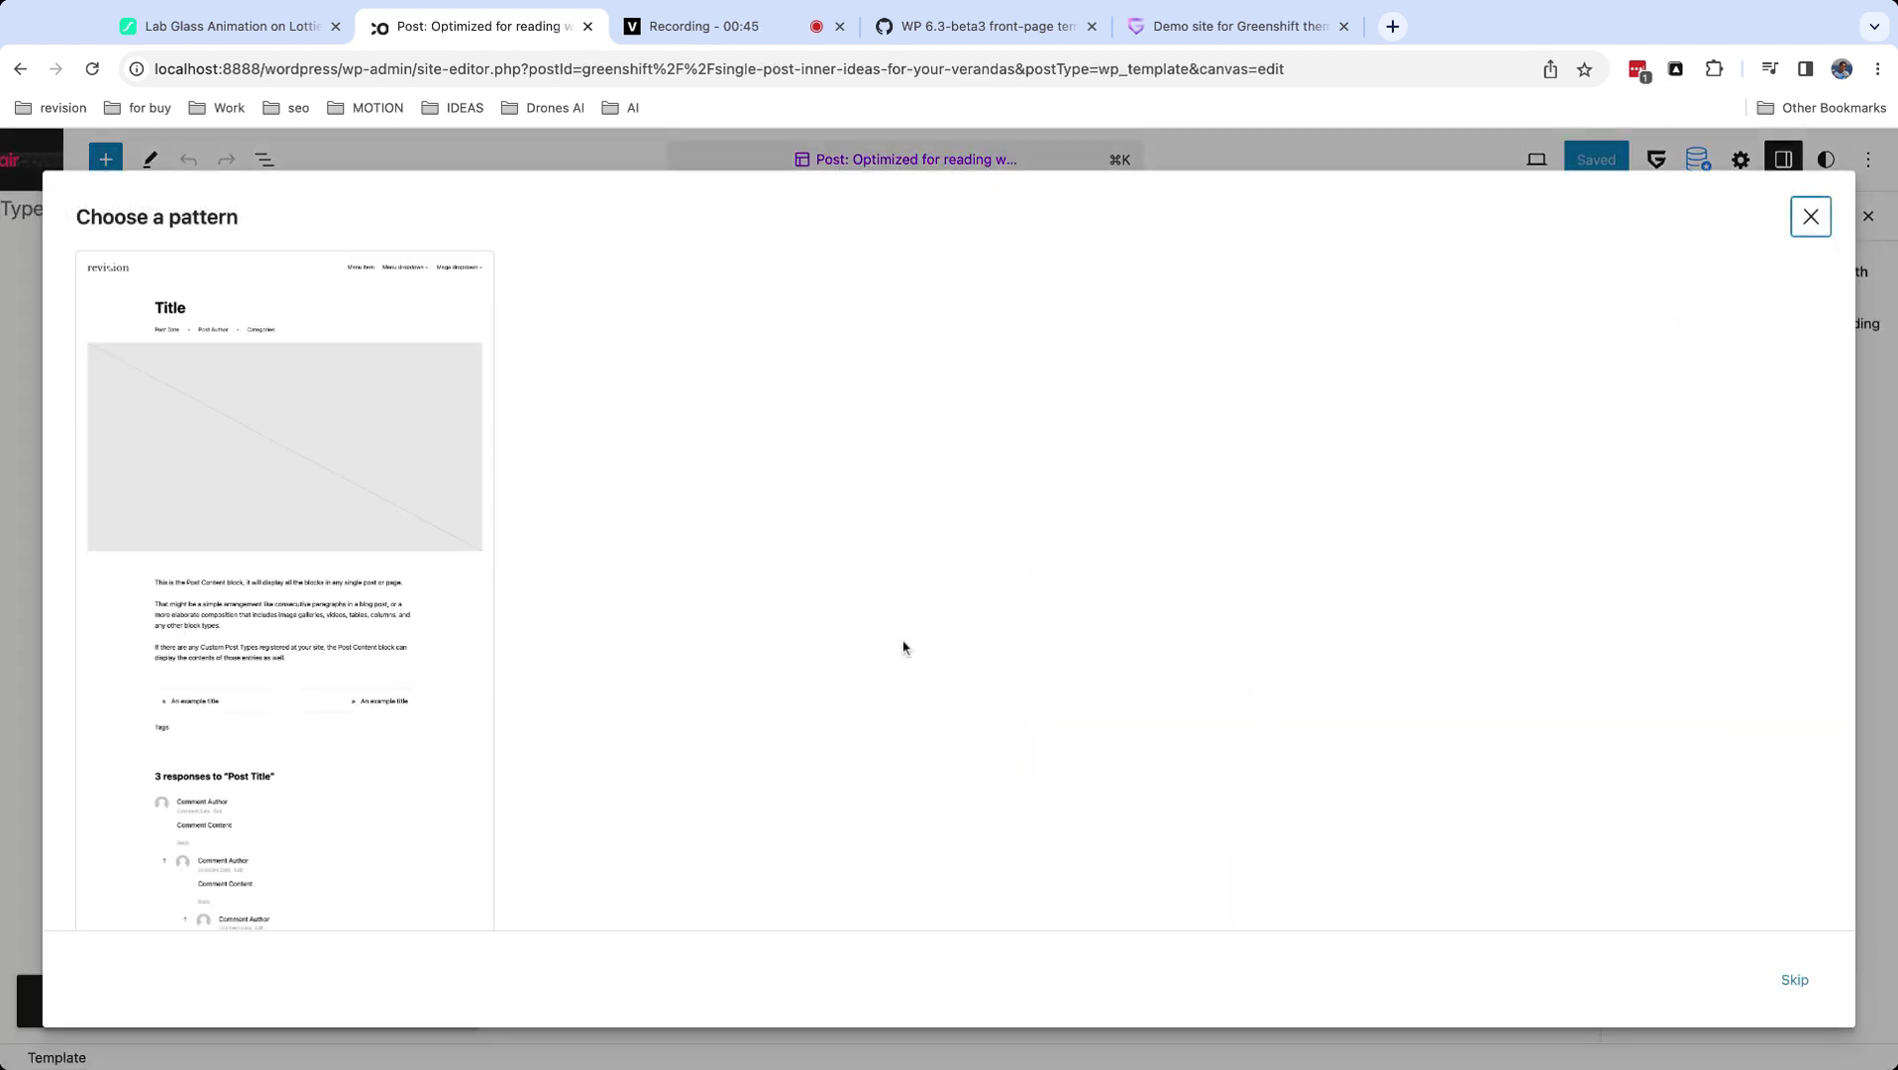
scroll(341, 691, "down", 1)
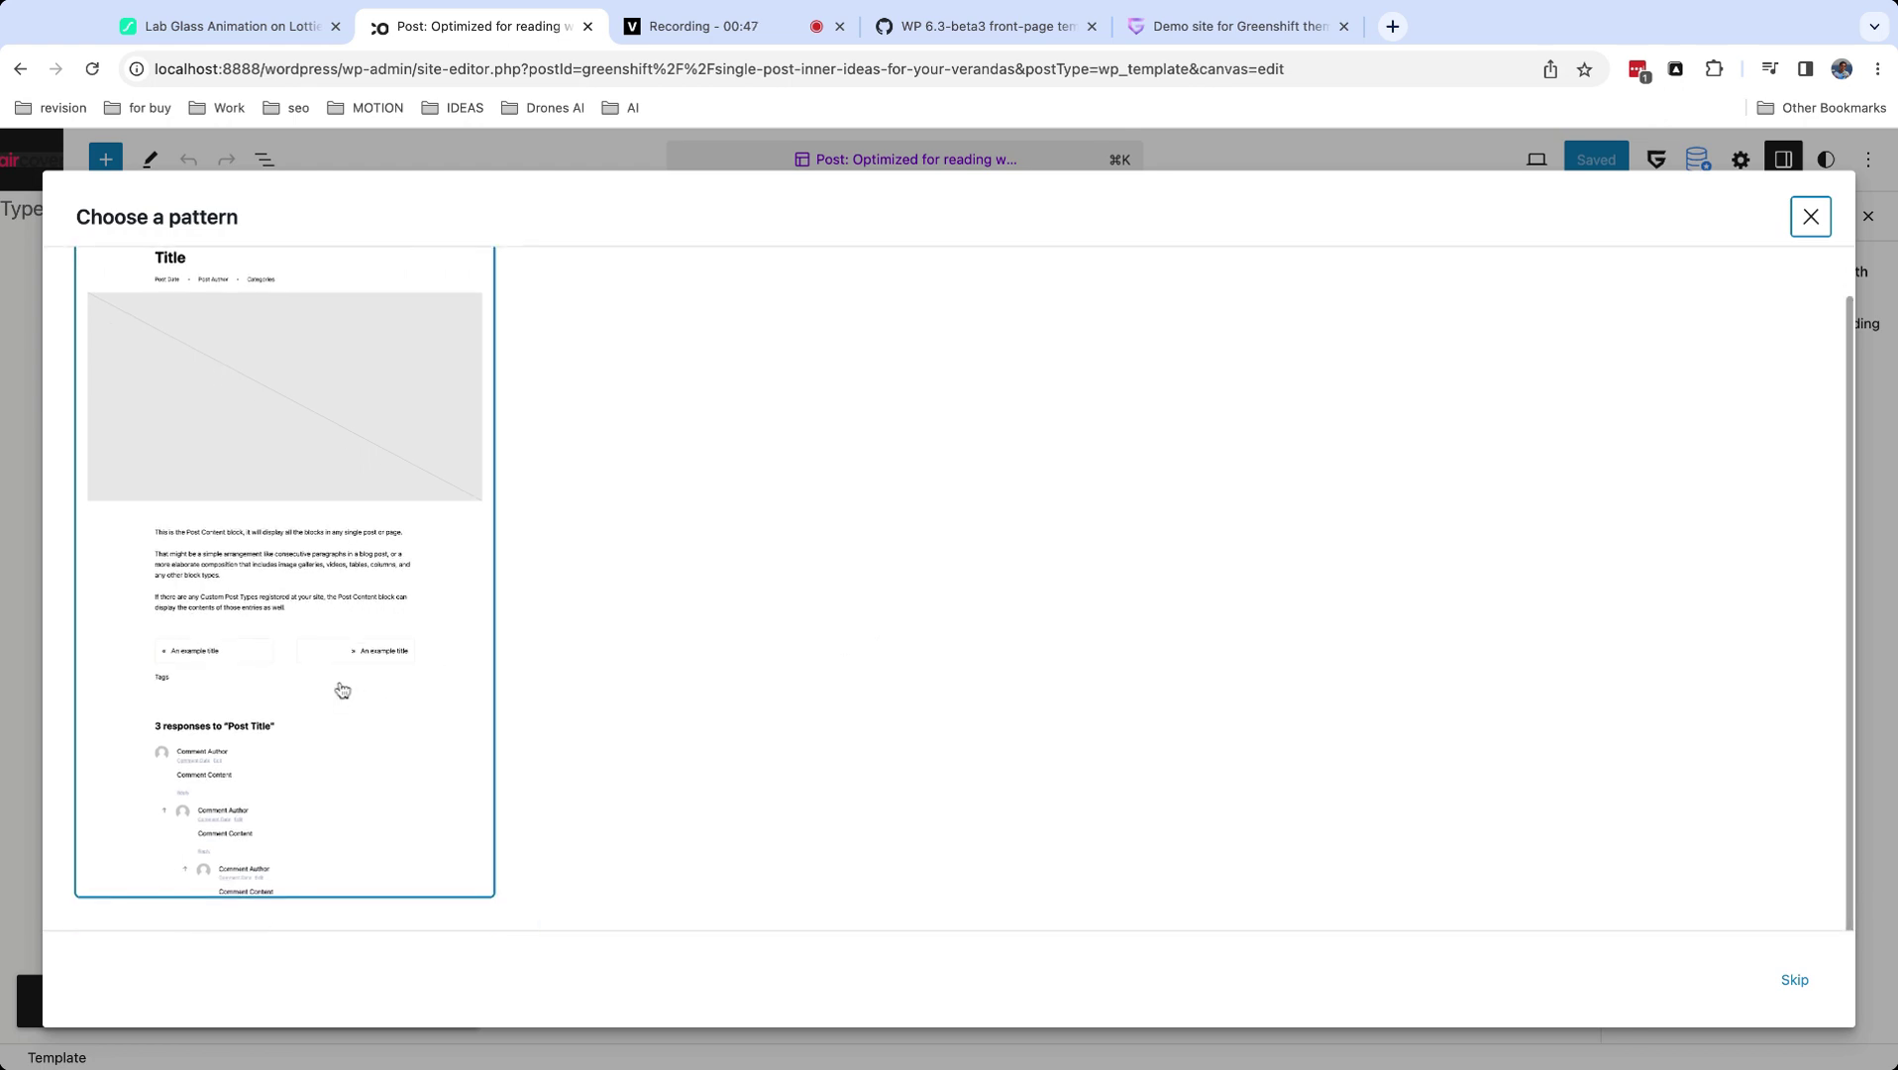
scroll(342, 690, "up", 1)
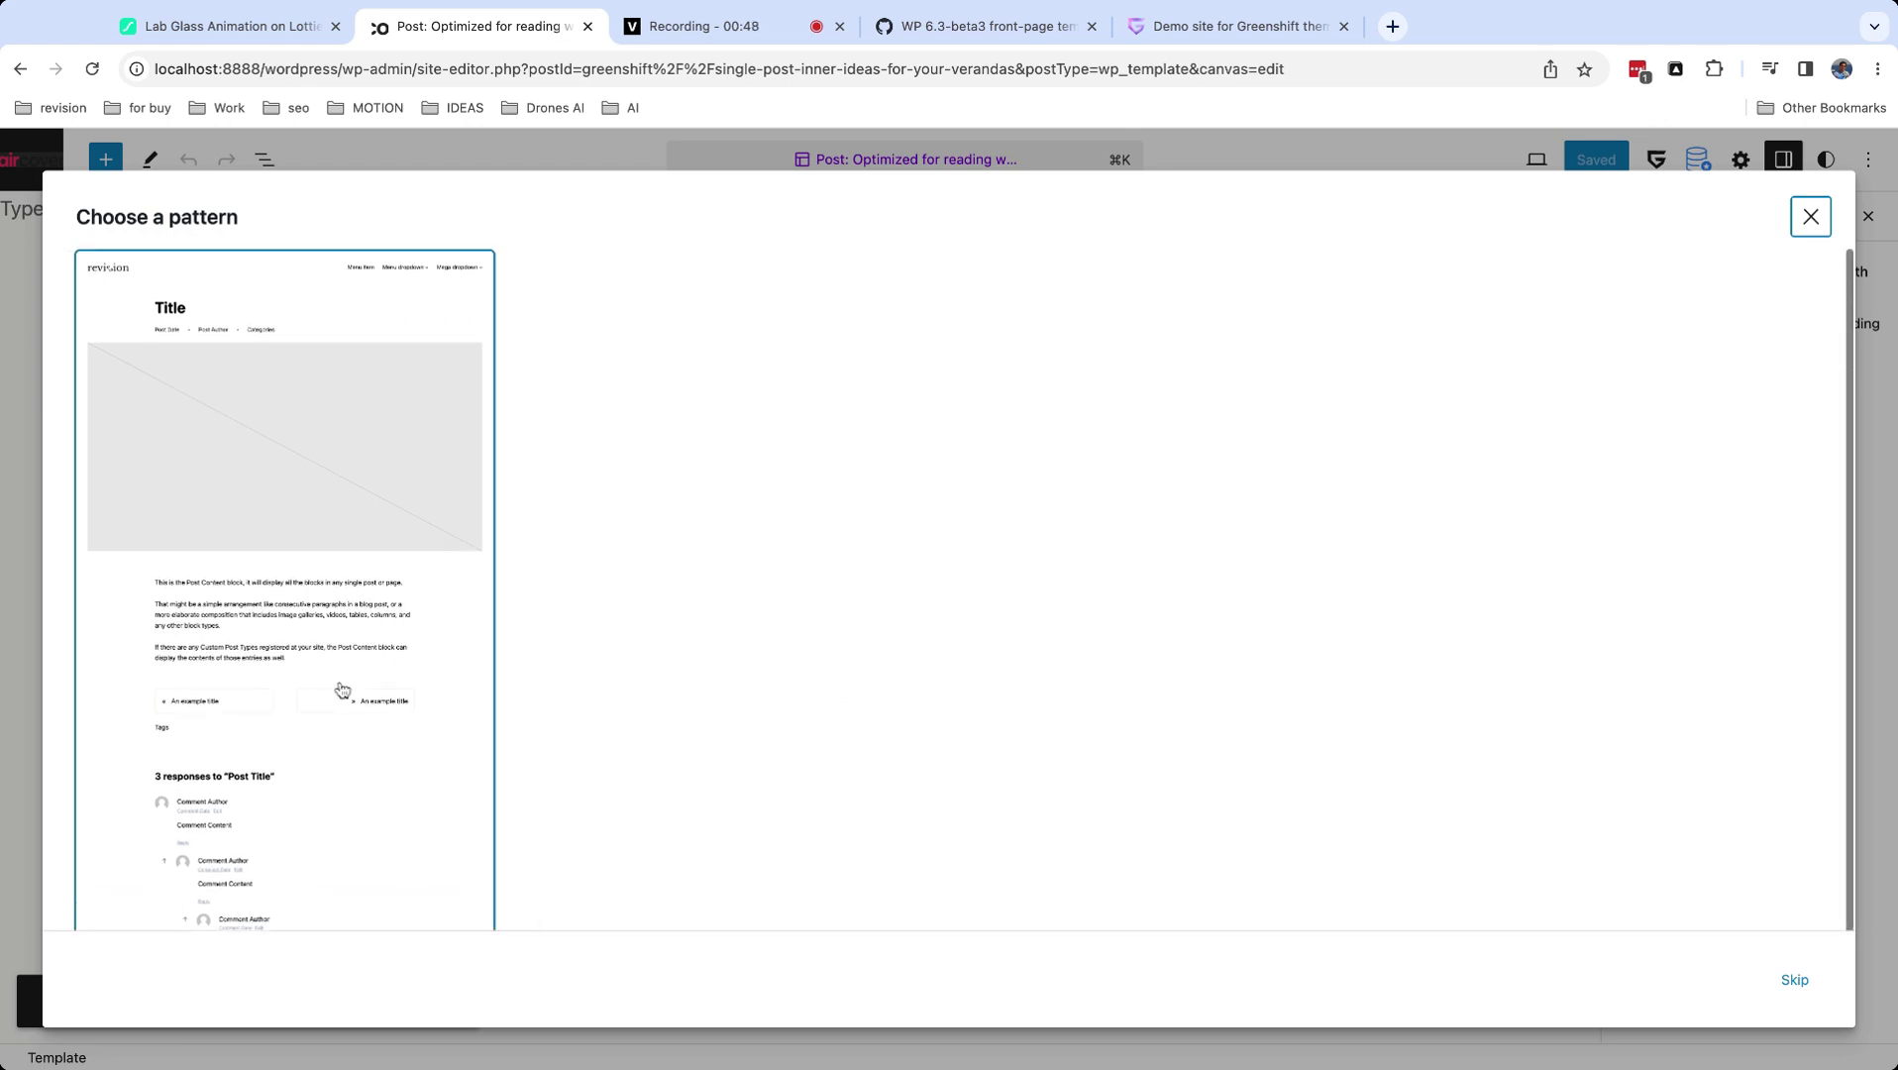
left_click(426, 613)
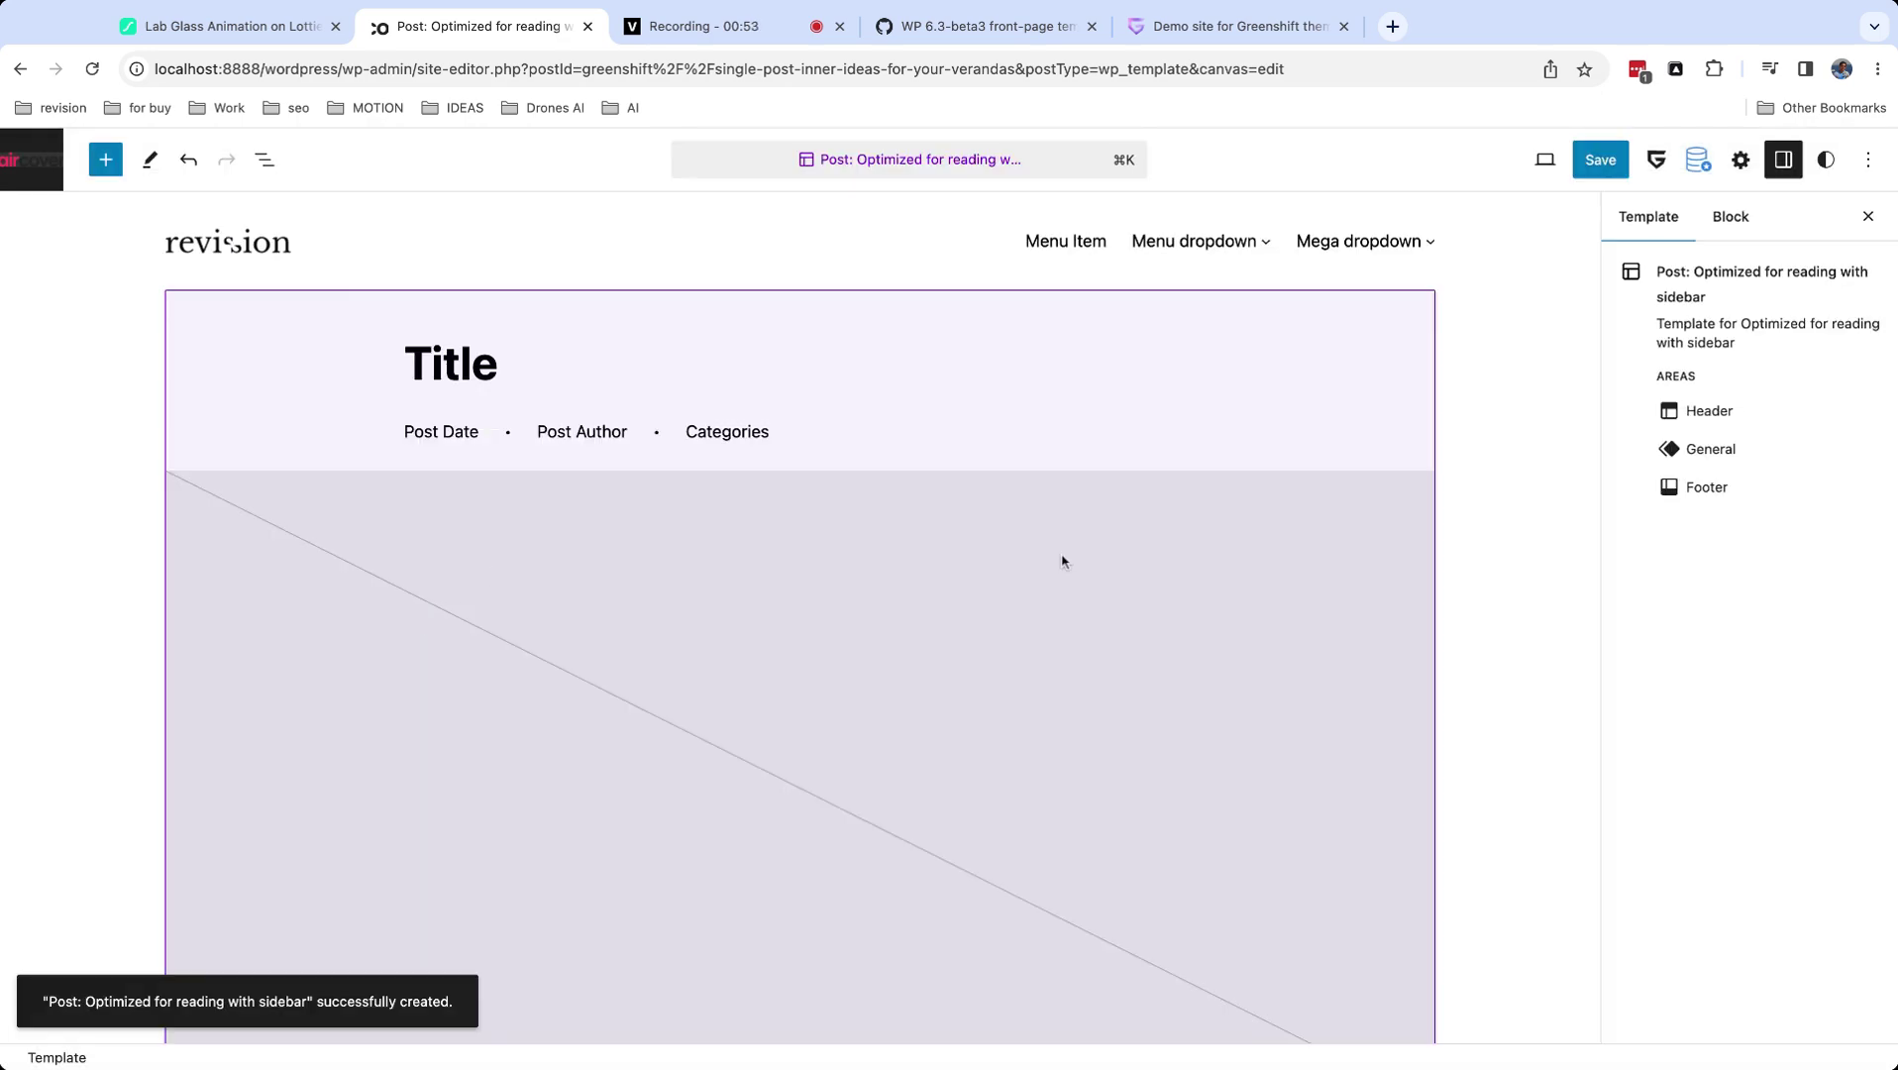
Select the Post Featured Image block and show its style settings.
scroll(1062, 562, "down", 15)
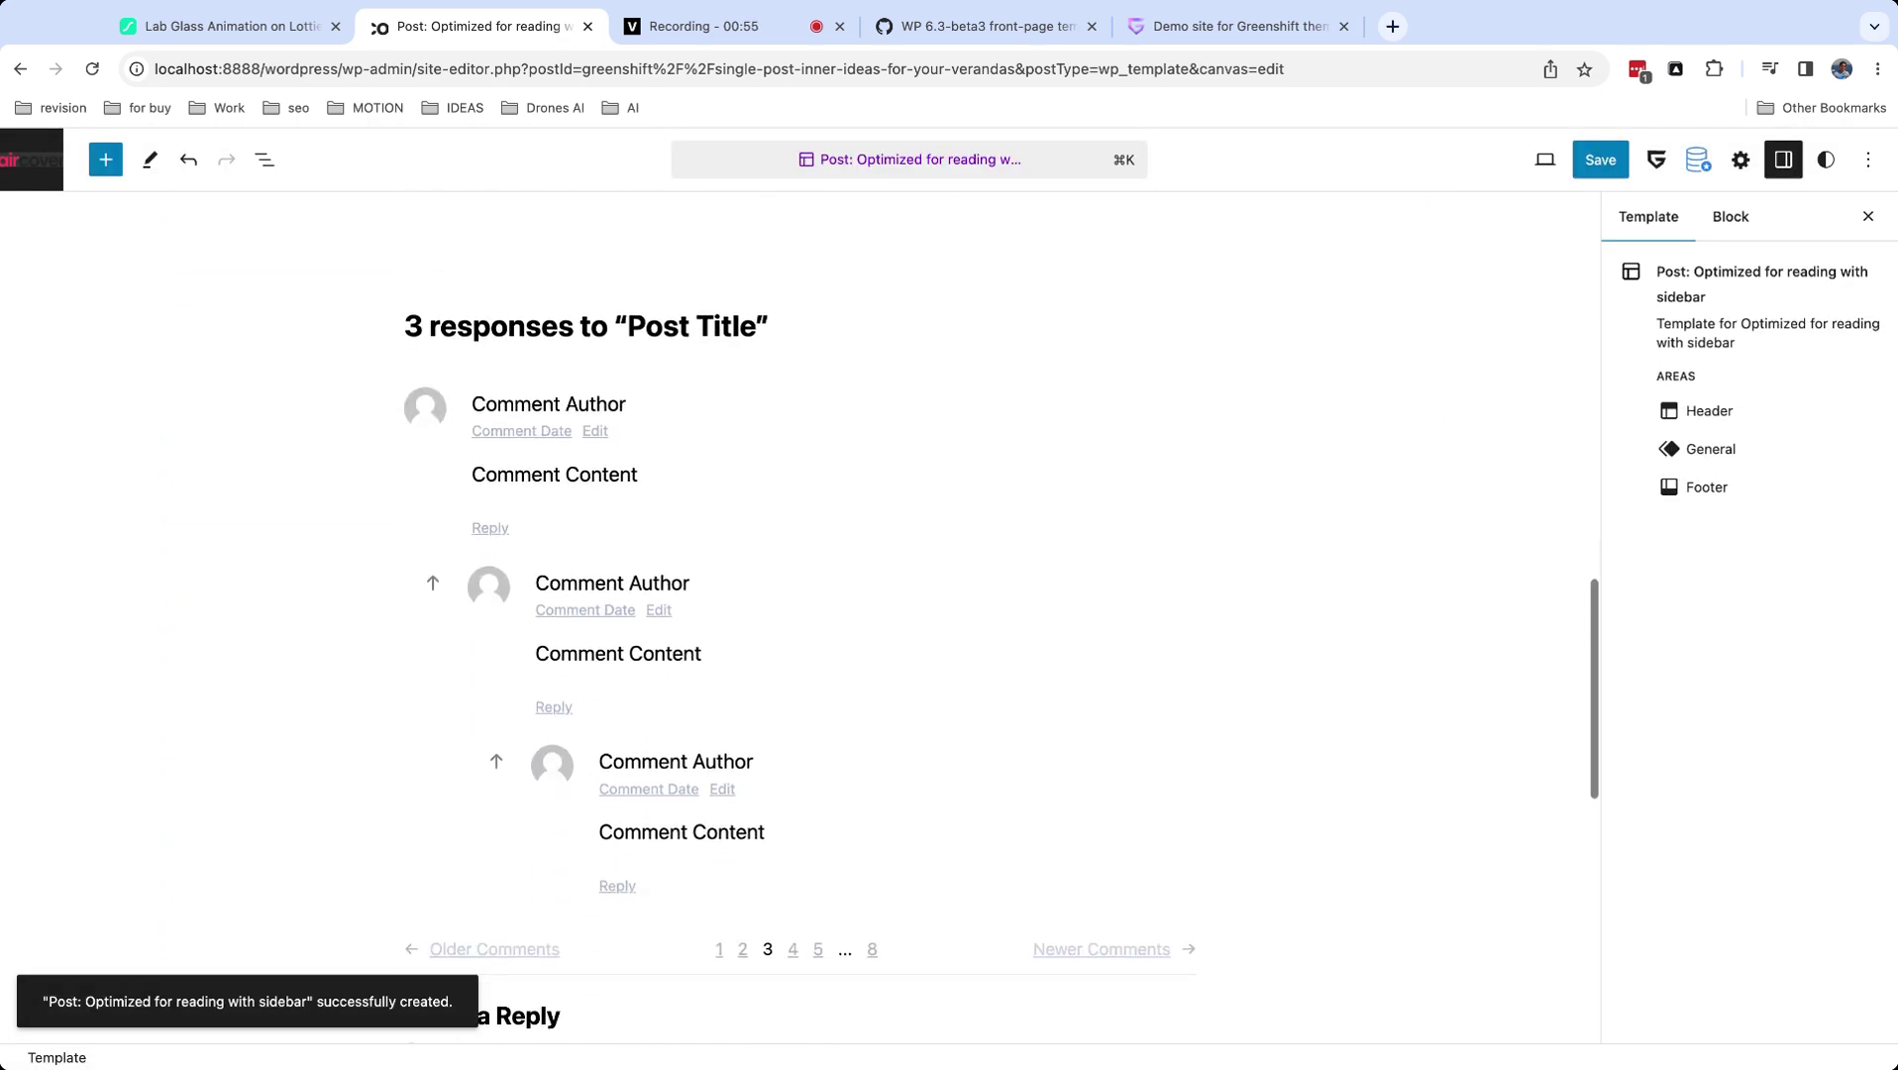
scroll(990, 594, "up", 15)
left_click(966, 608)
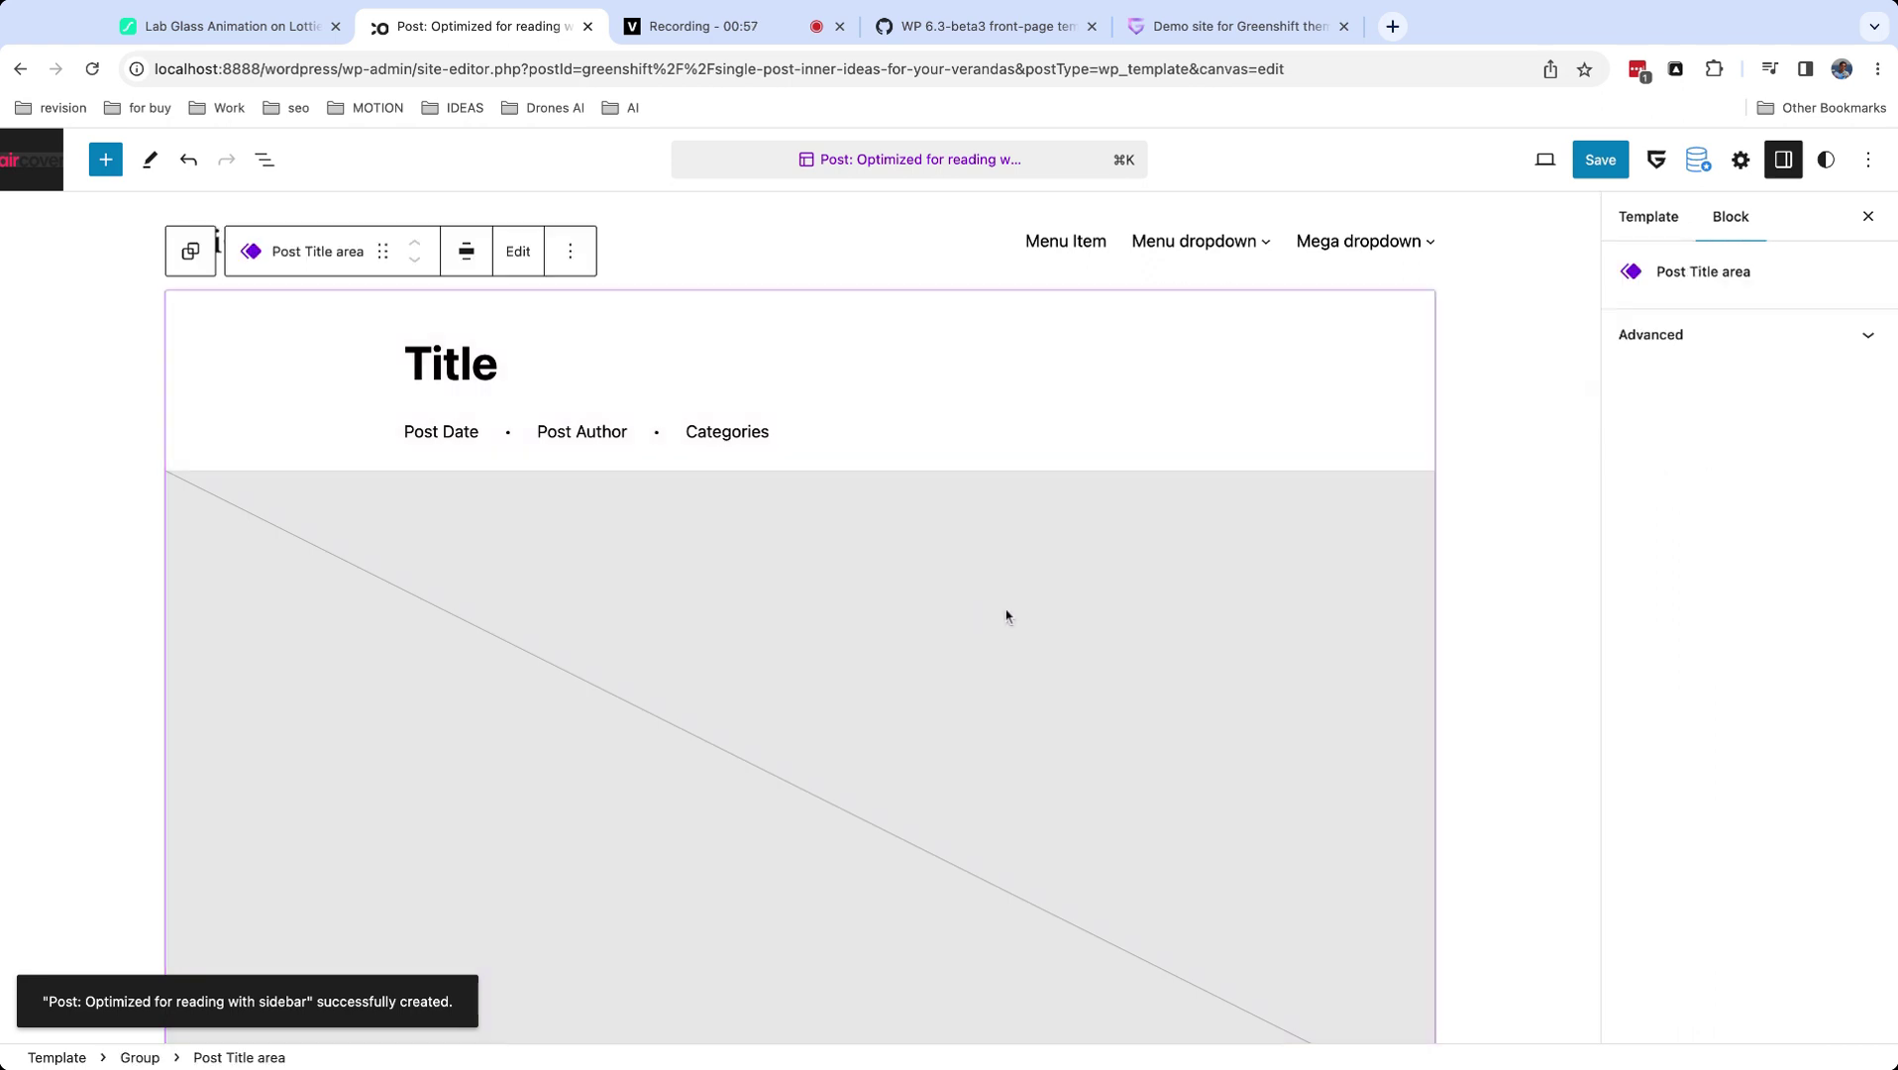
key("super+a")
left_click(1000, 634)
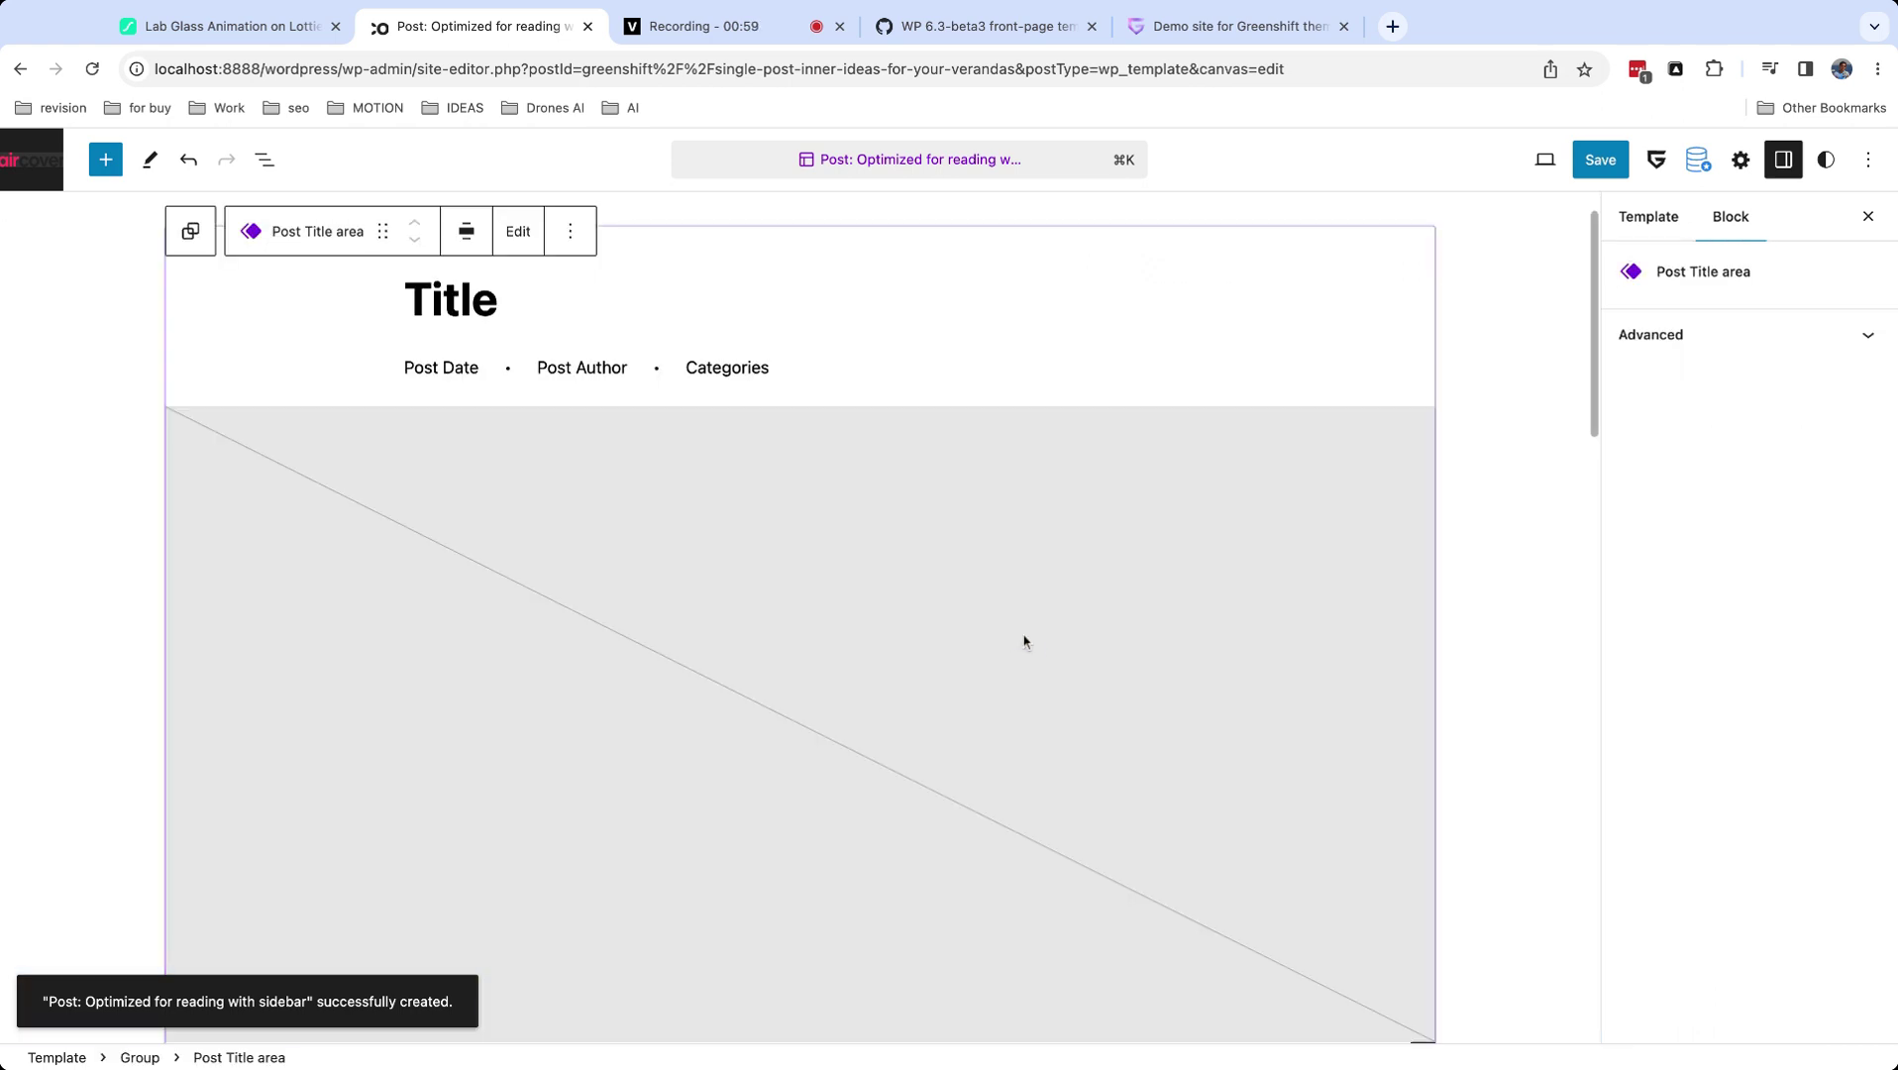
left_click(1030, 643)
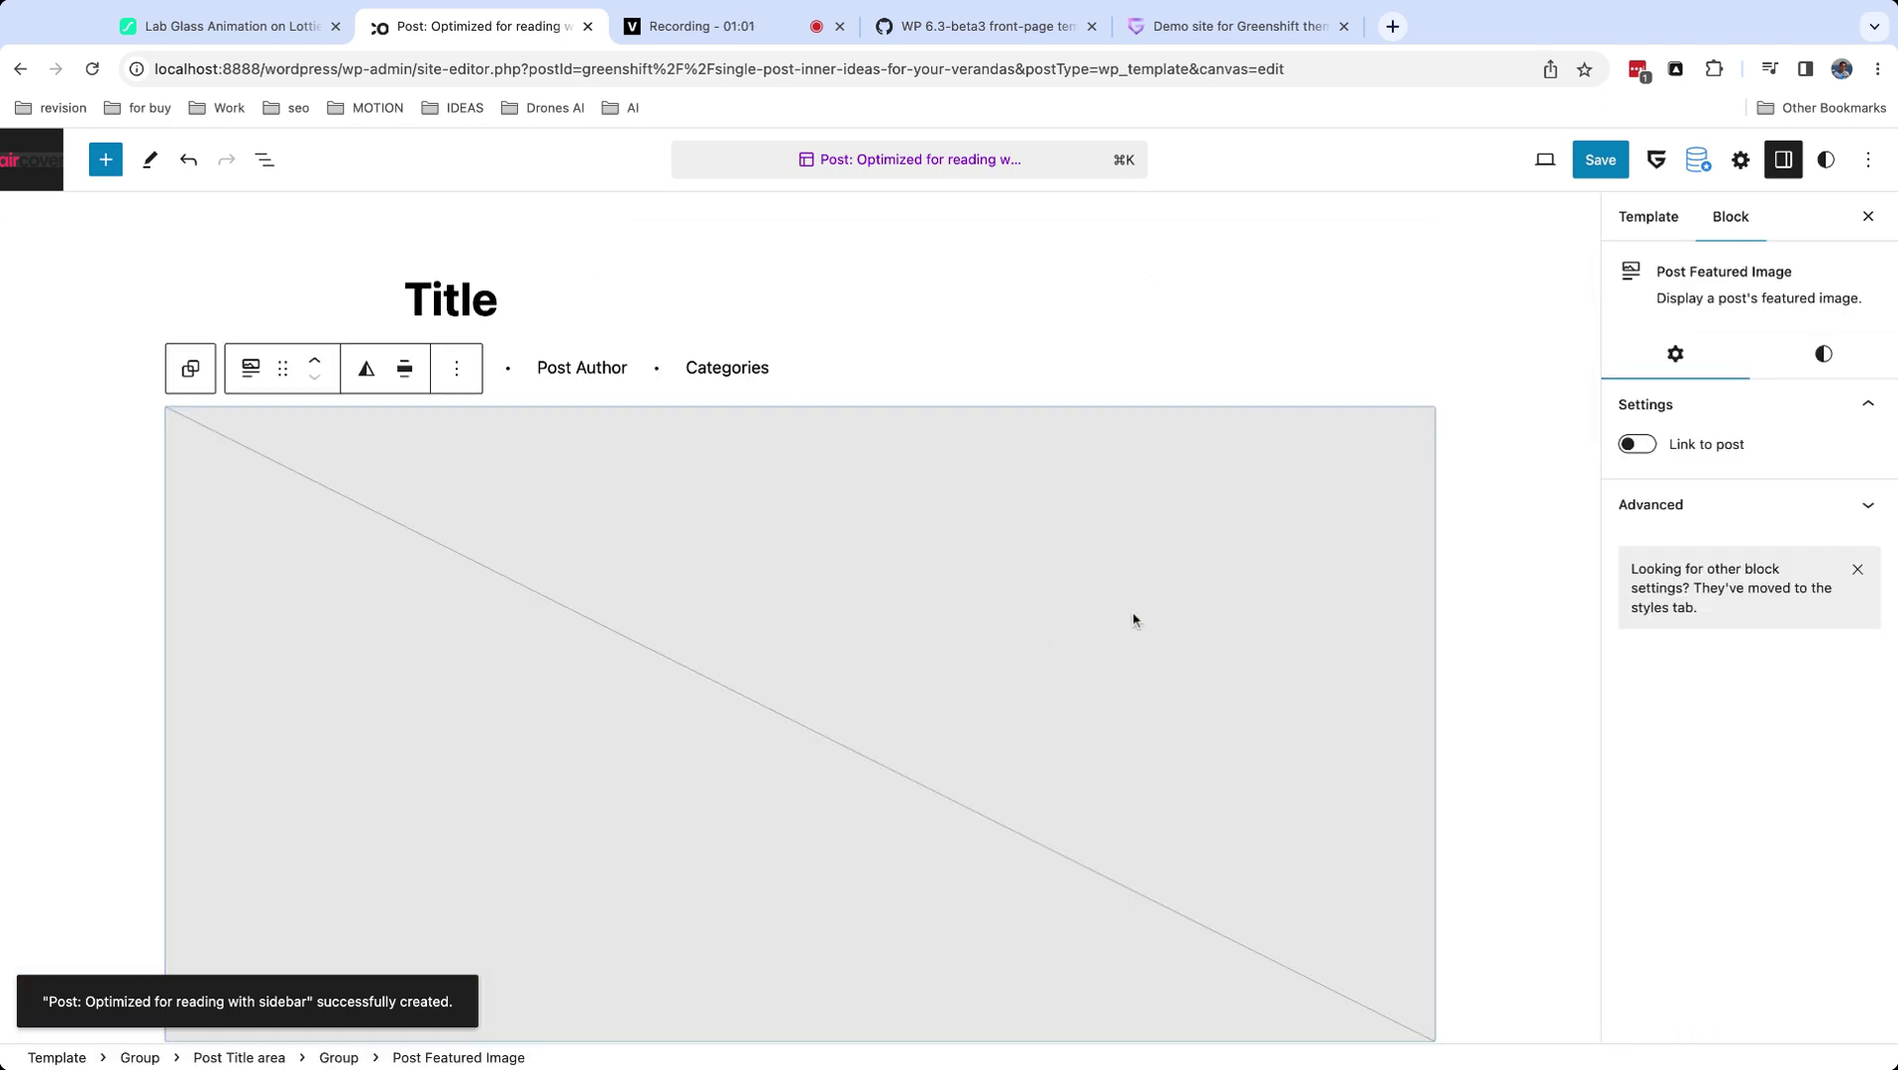
scroll(1132, 622, "down", 2)
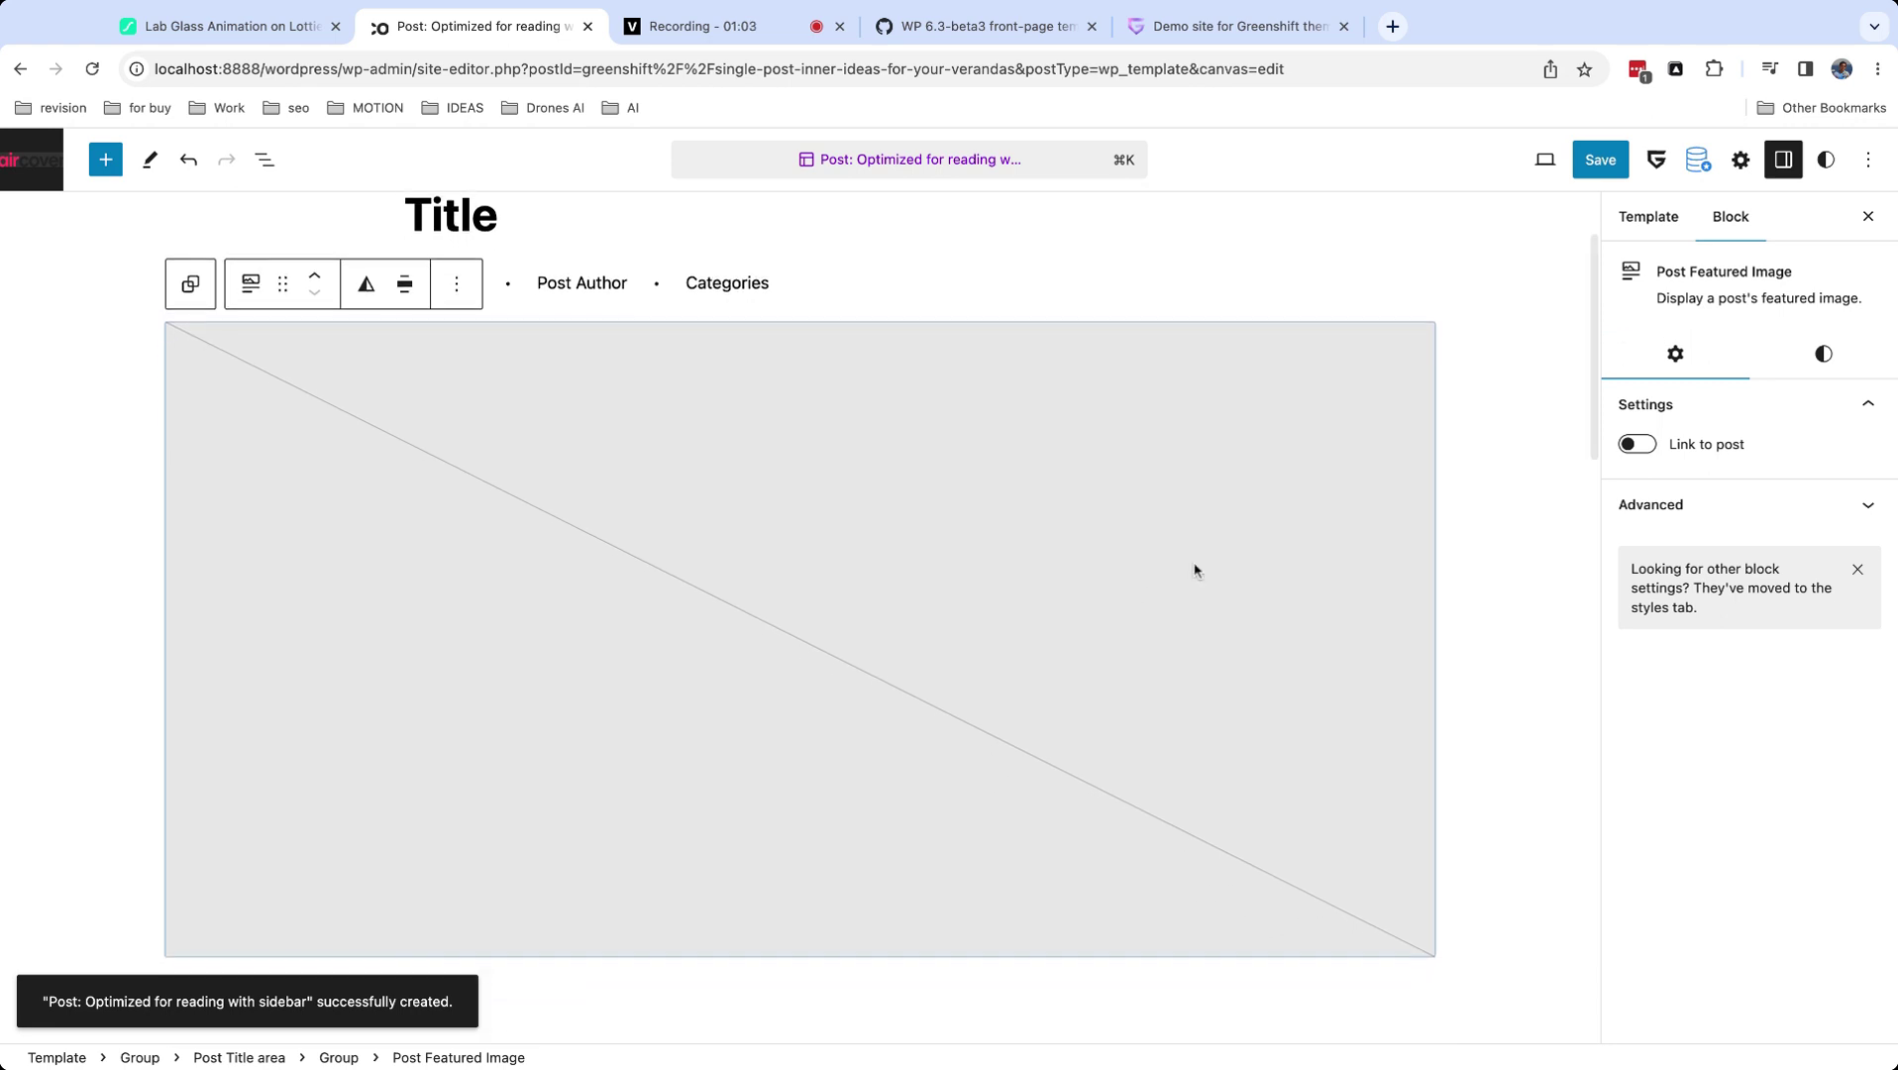
left_click(1820, 366)
Change the featured image height from 600 to 200 px and open the save review.
scroll(1801, 597, "down", 3)
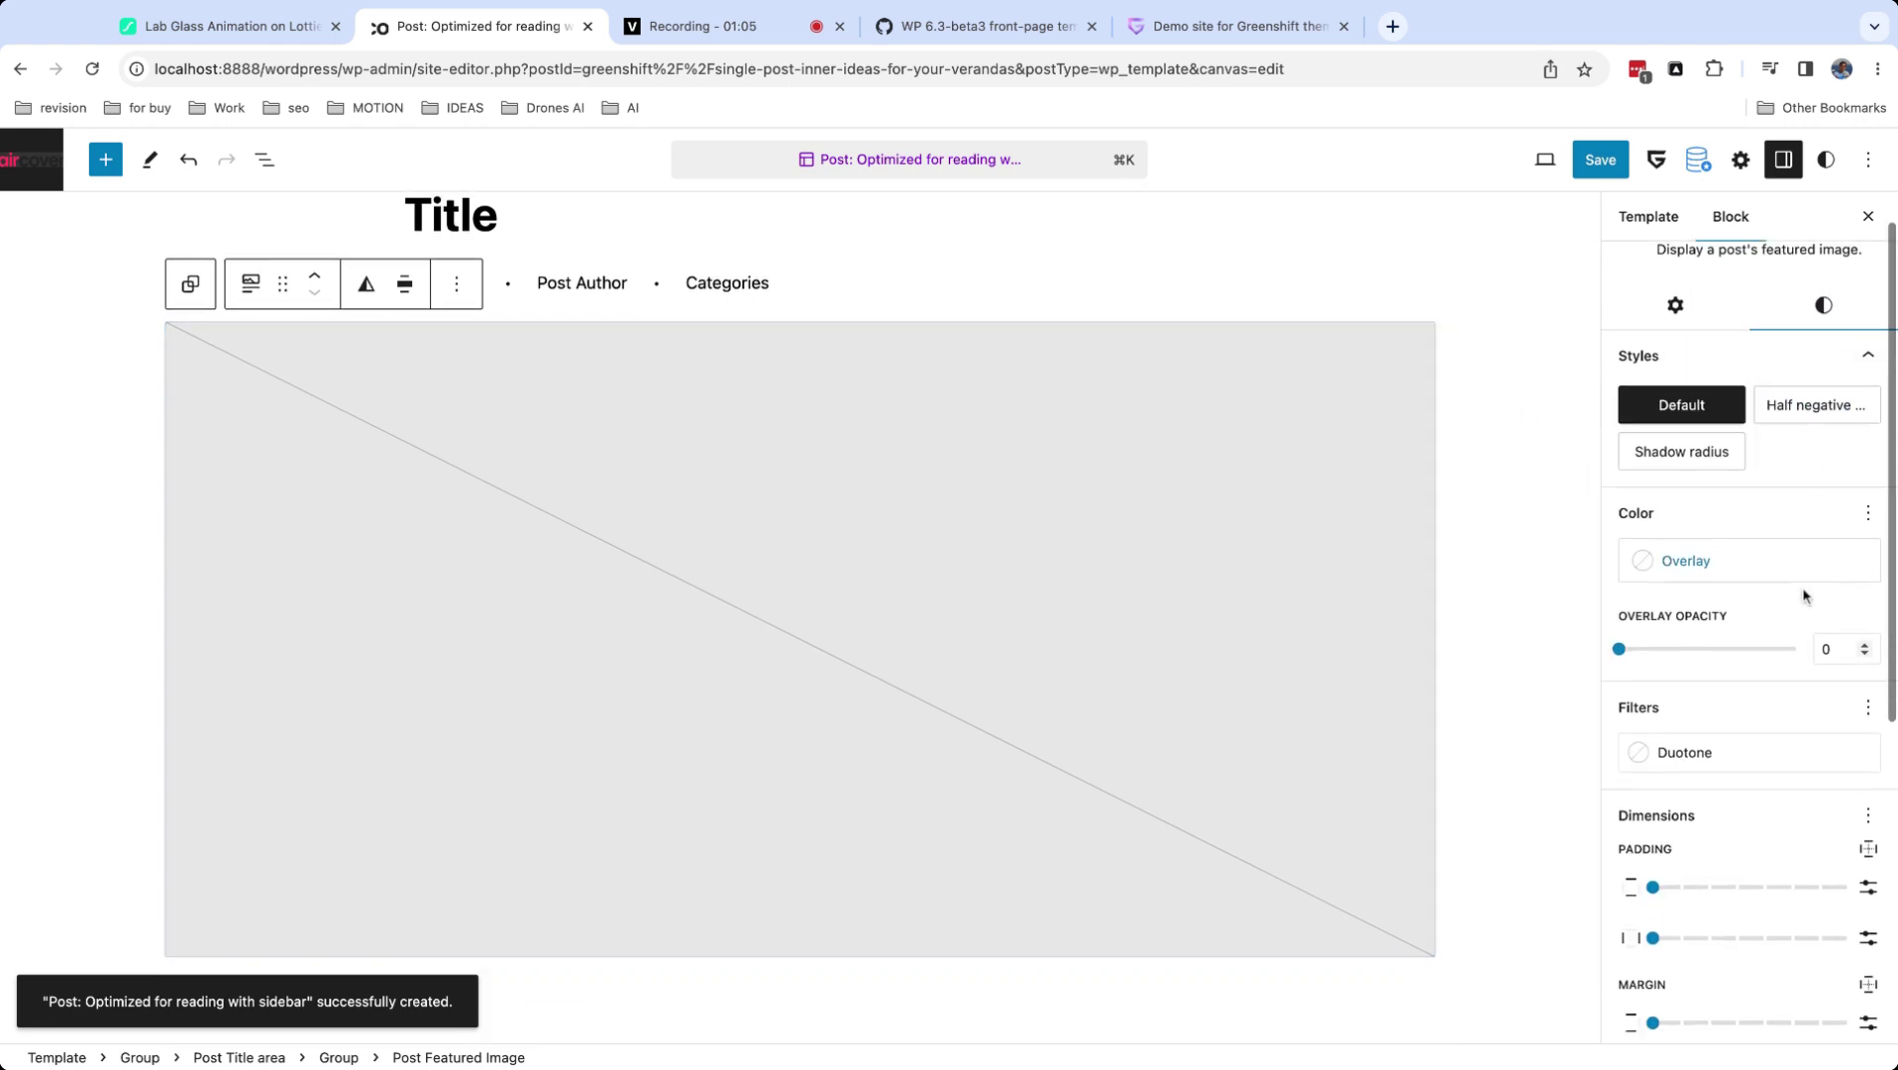
scroll(1801, 598, "down", 7)
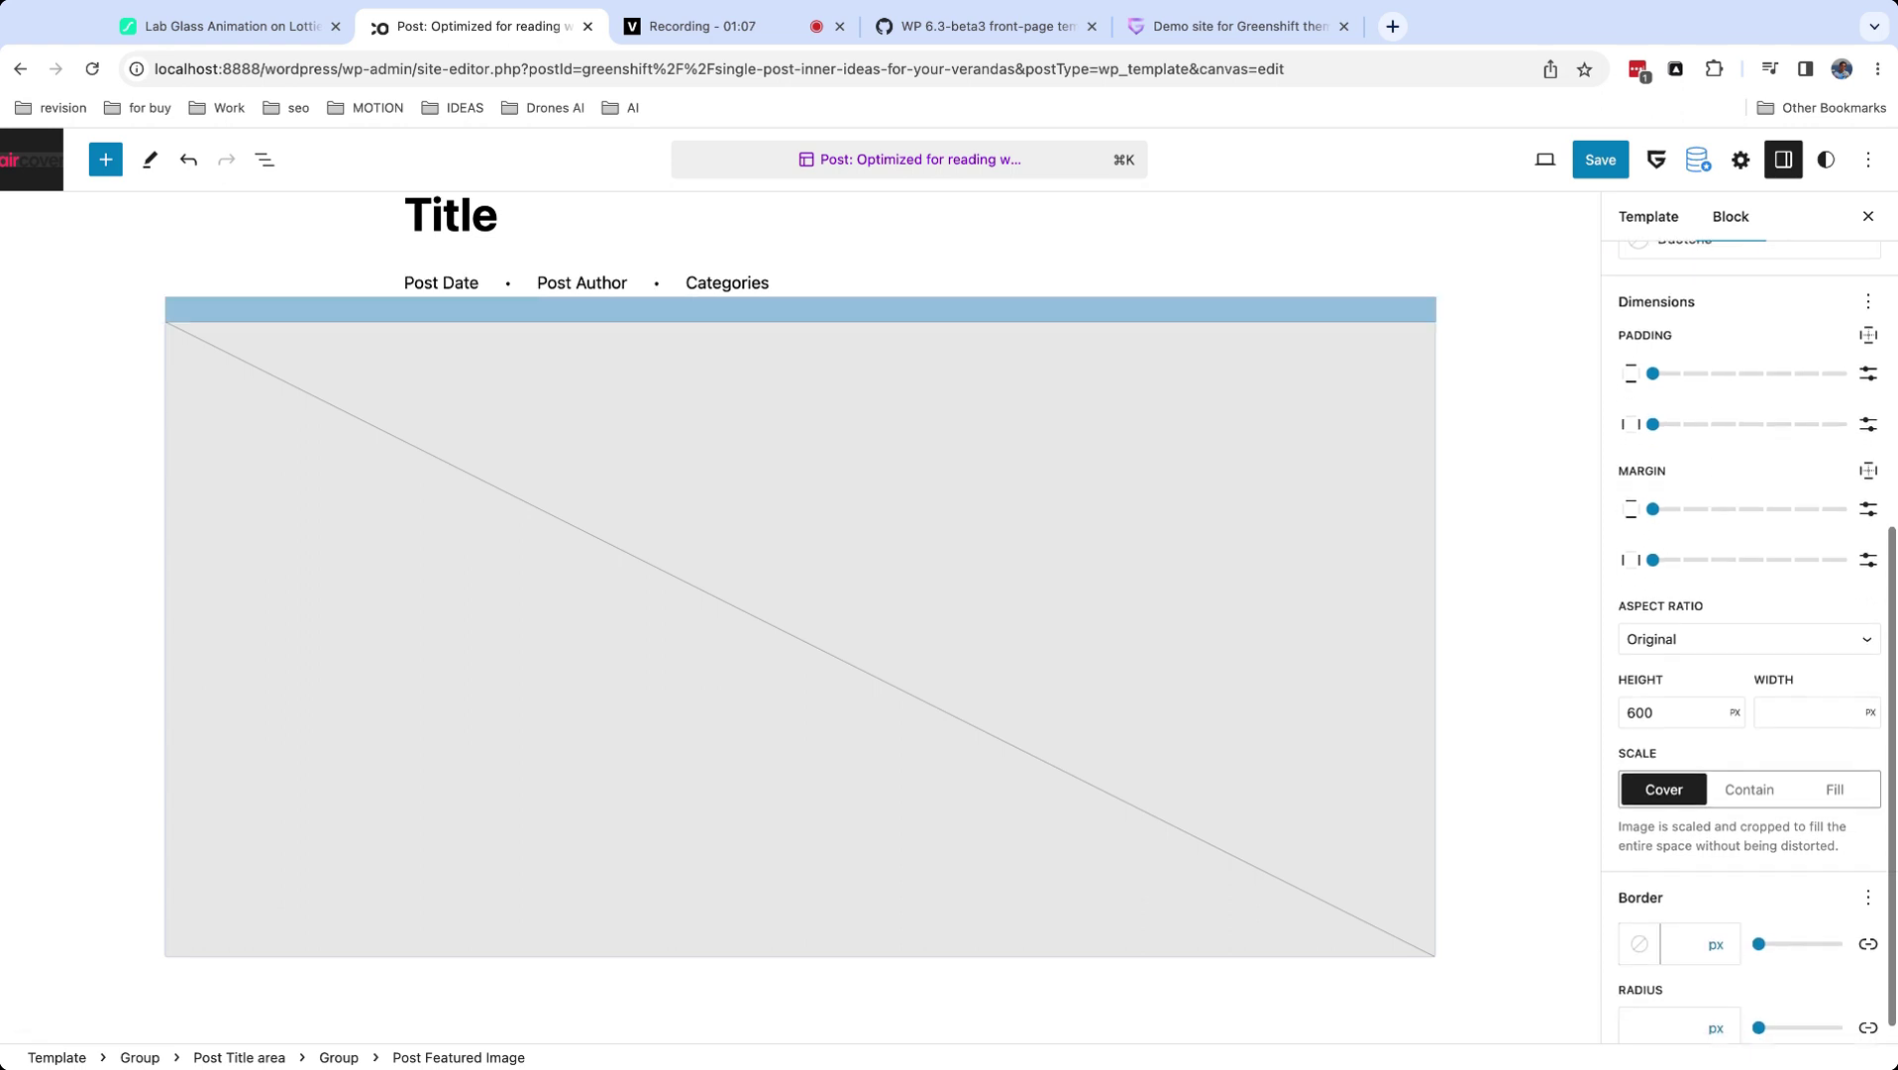
left_click(1638, 710)
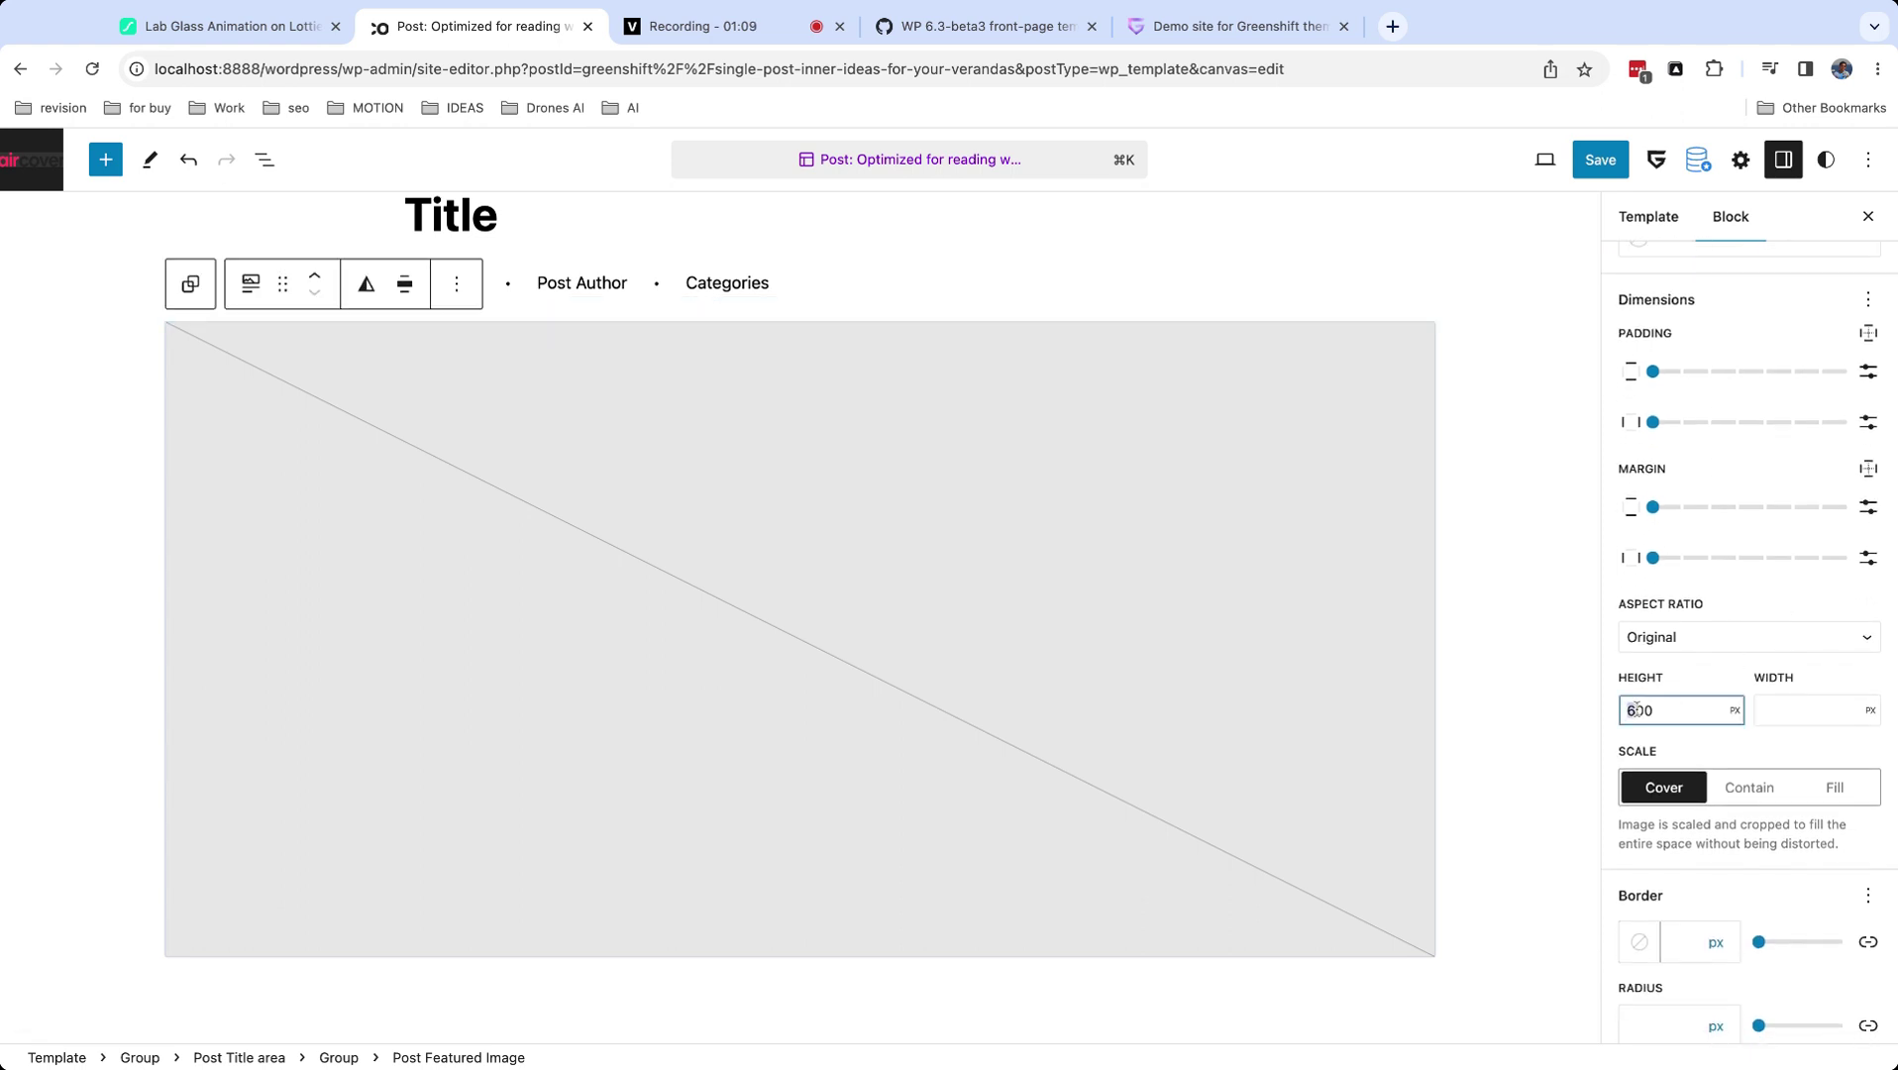
key("BackSpace")
type("2")
scroll(1161, 647, "down", 1)
scroll(1161, 646, "up", 3)
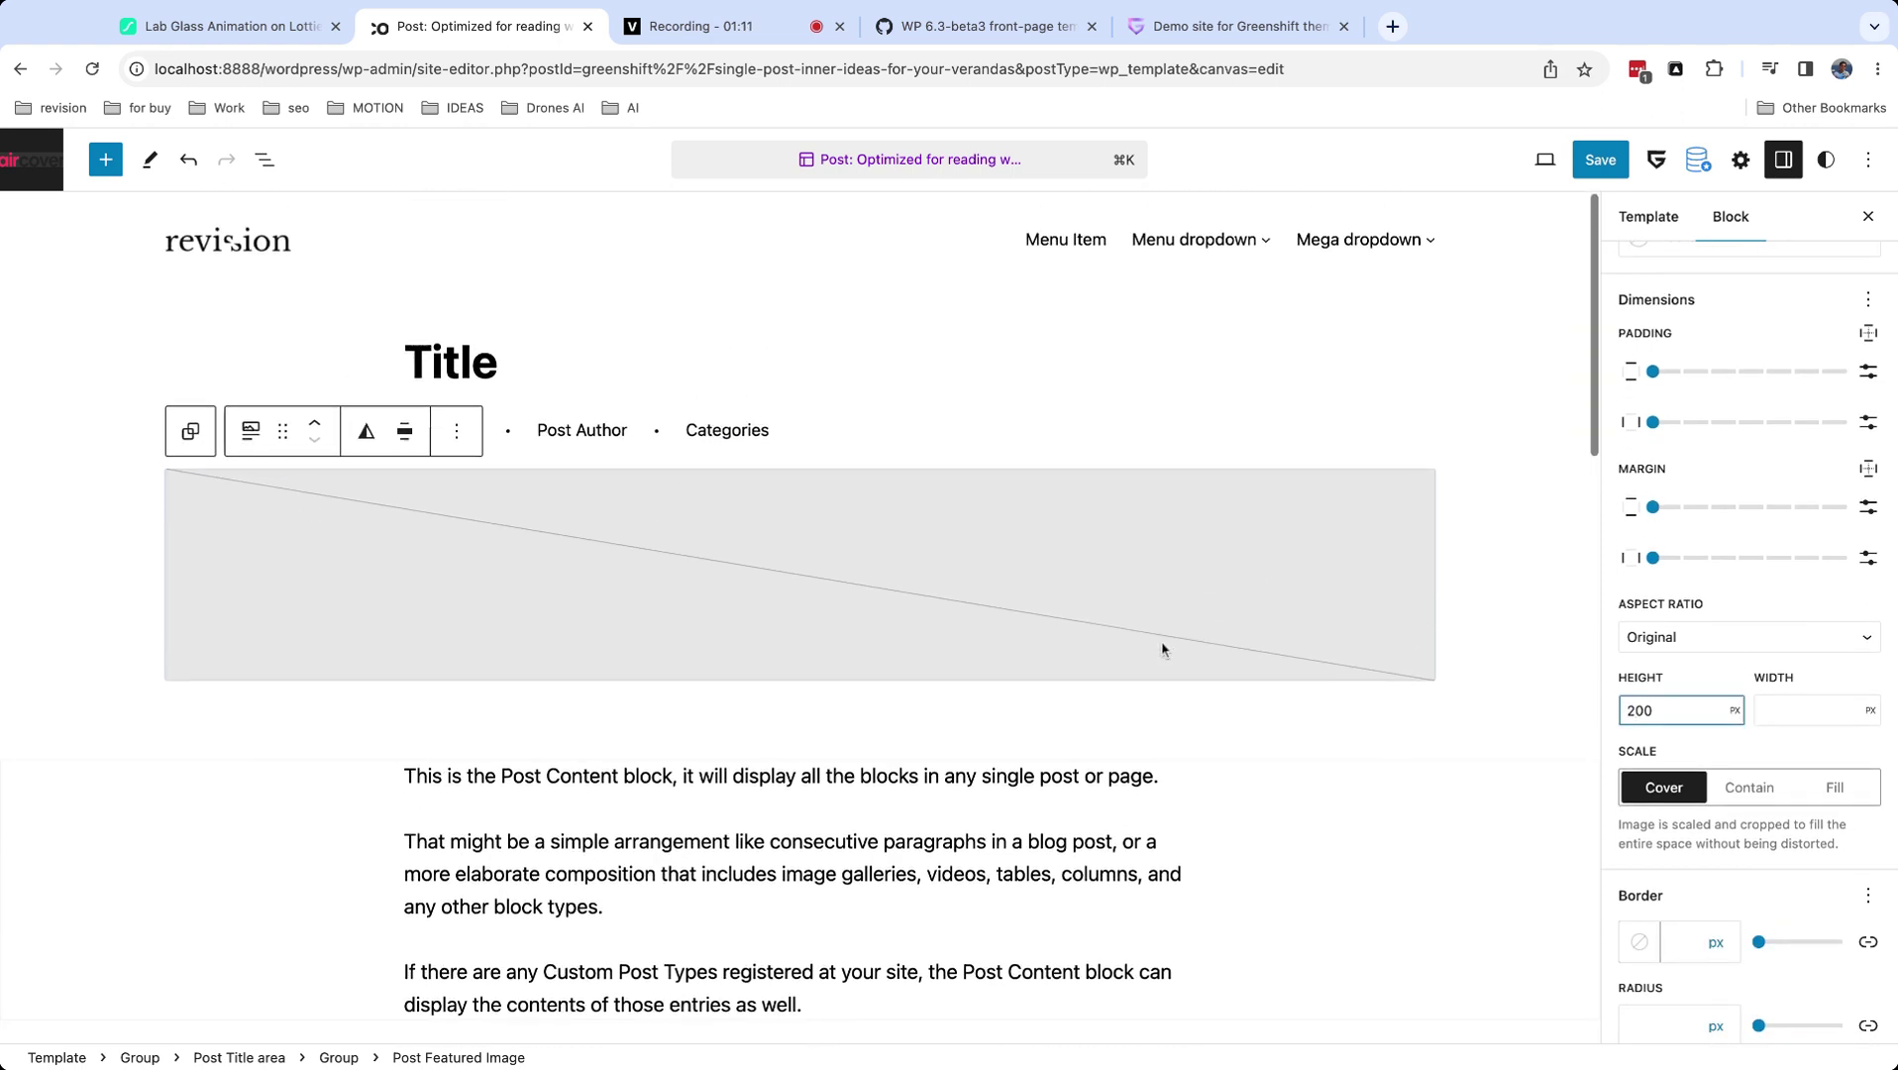
left_click(1597, 160)
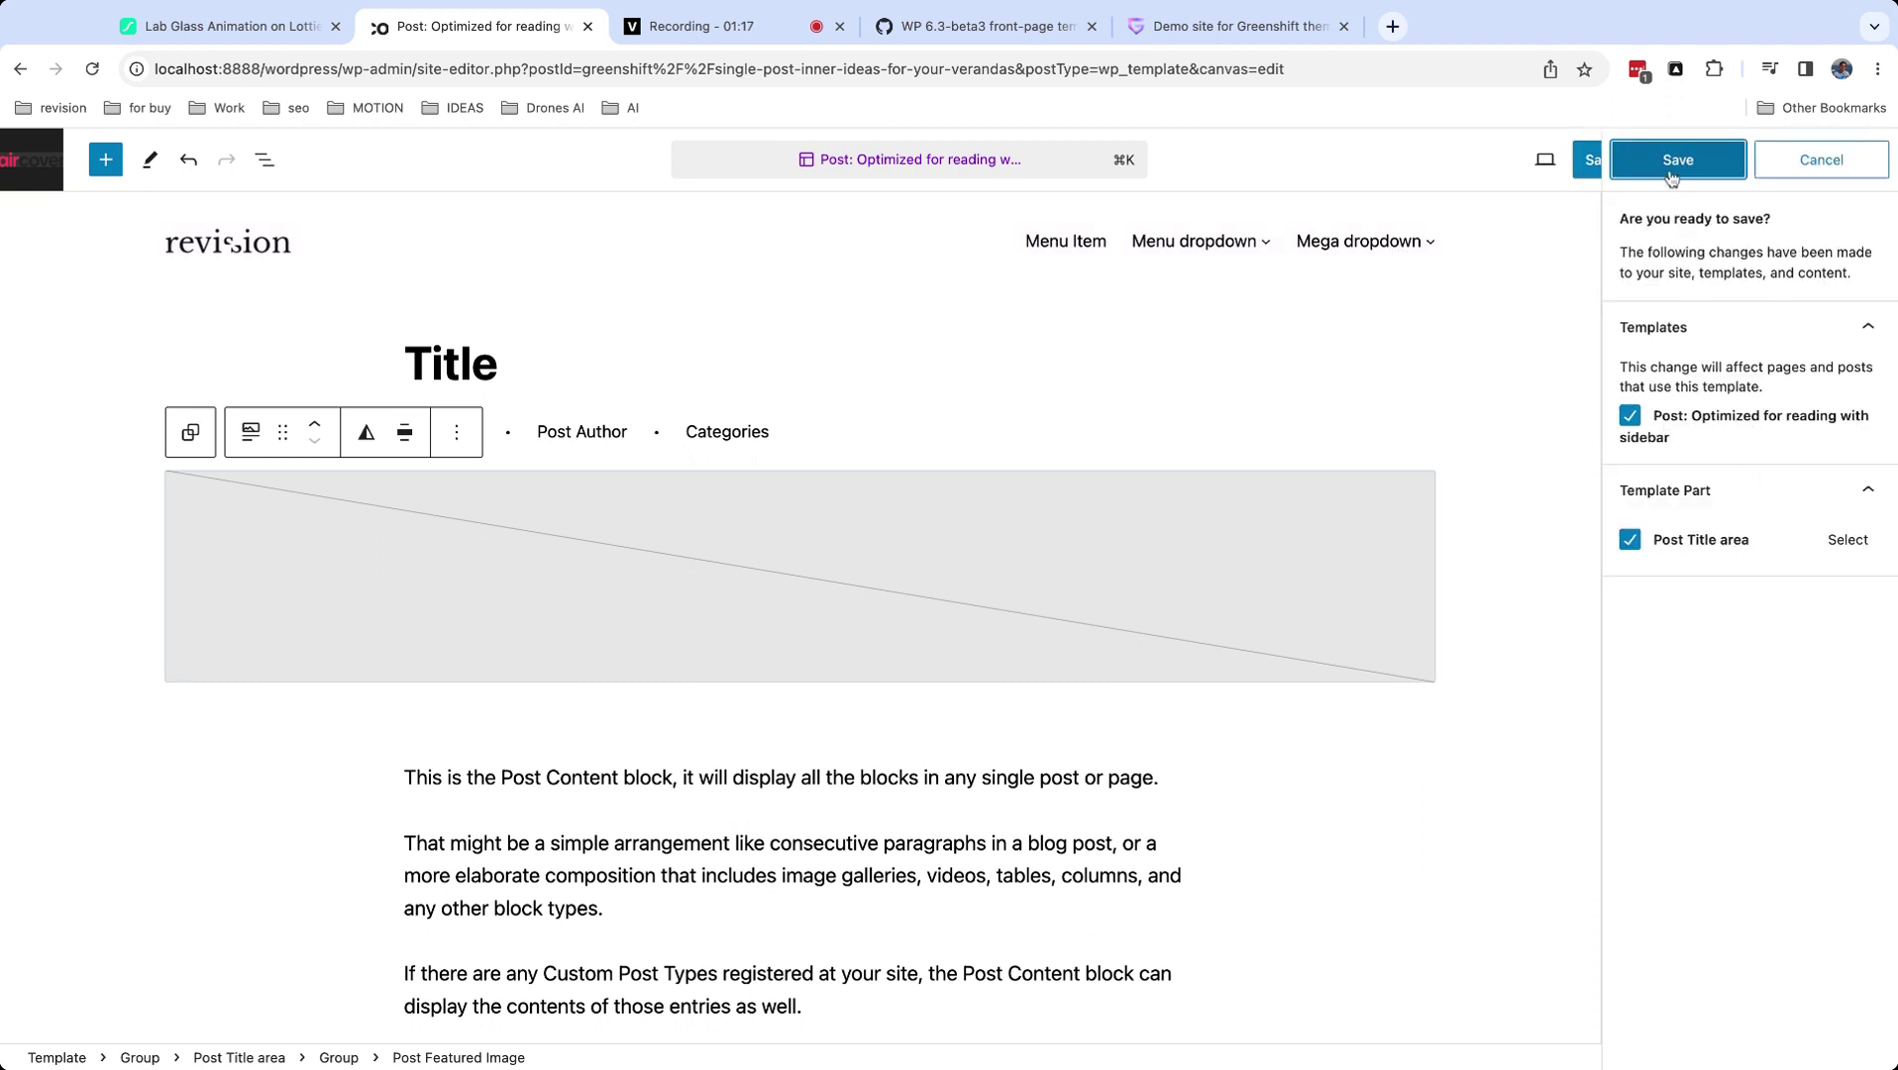
Detach the Post Title area blocks from the template part and make the group wide width.
left_click(1248, 413)
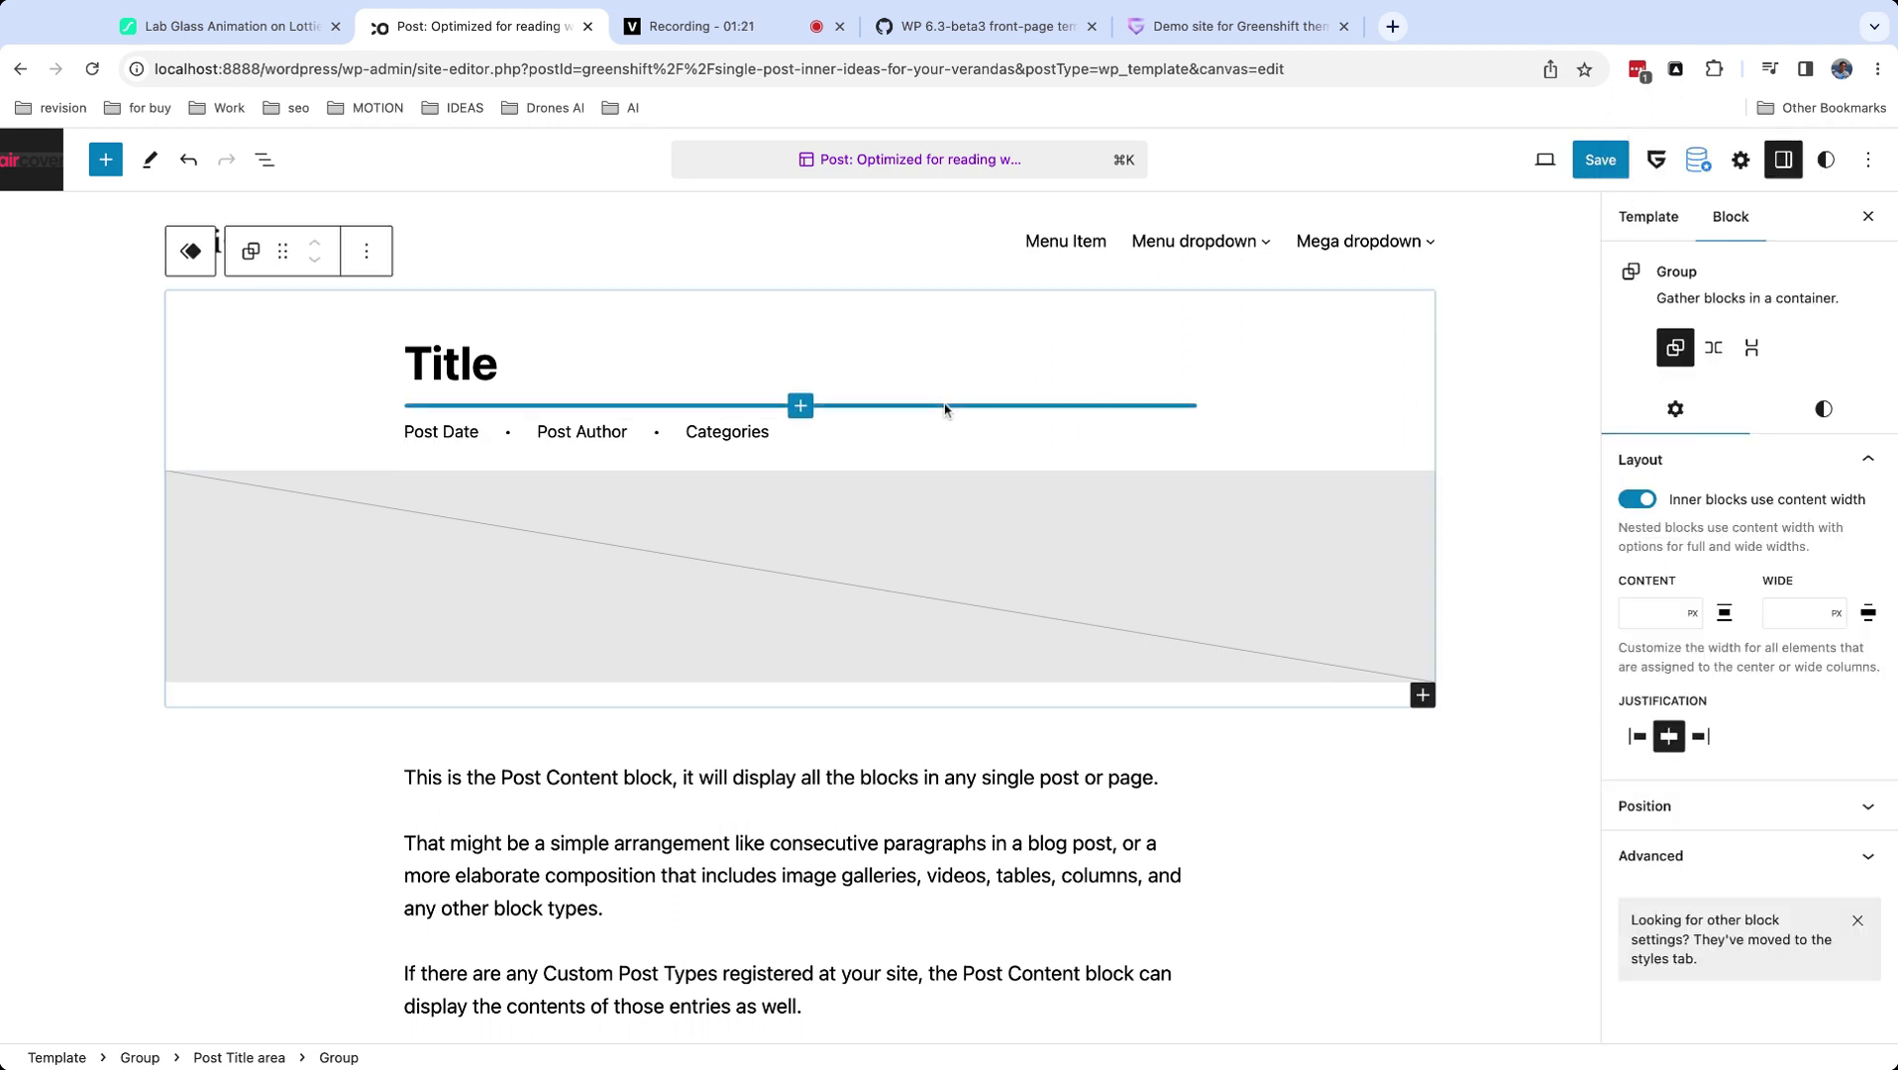
left_click(942, 509)
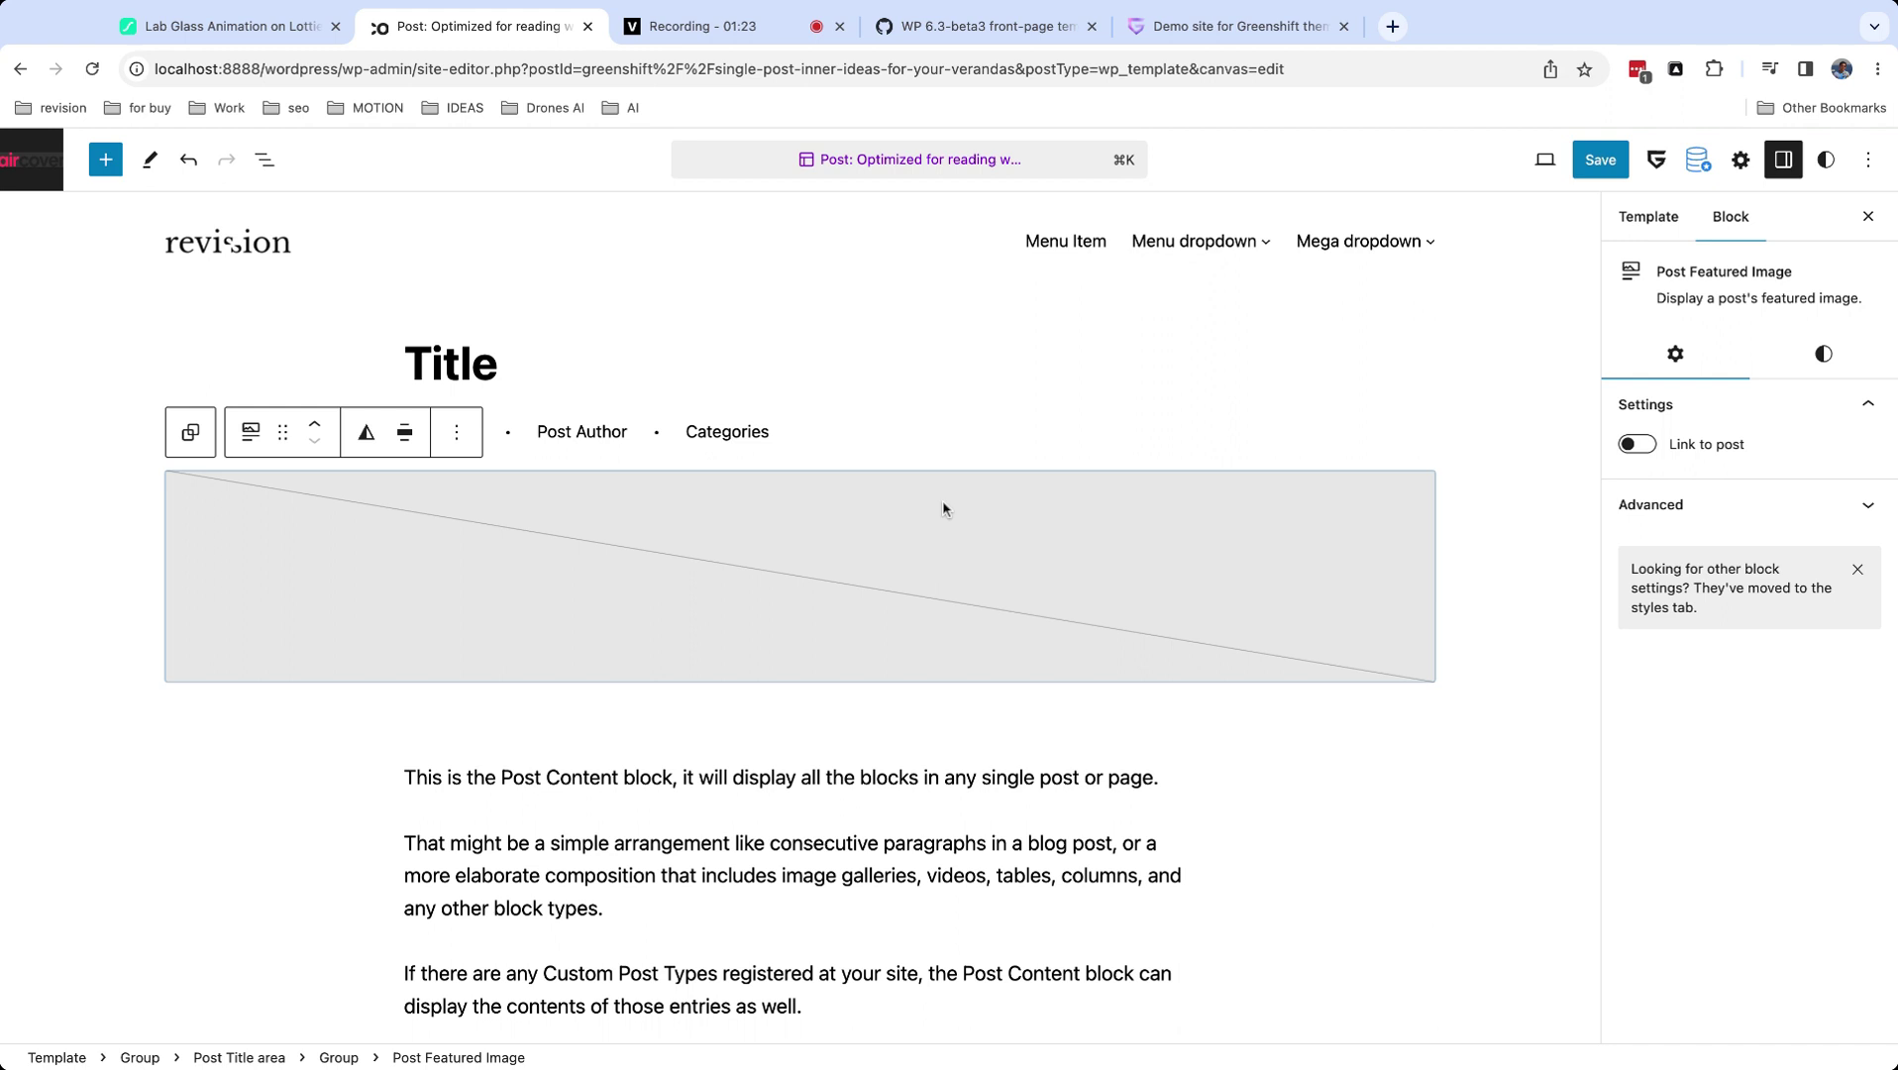
left_click(673, 364)
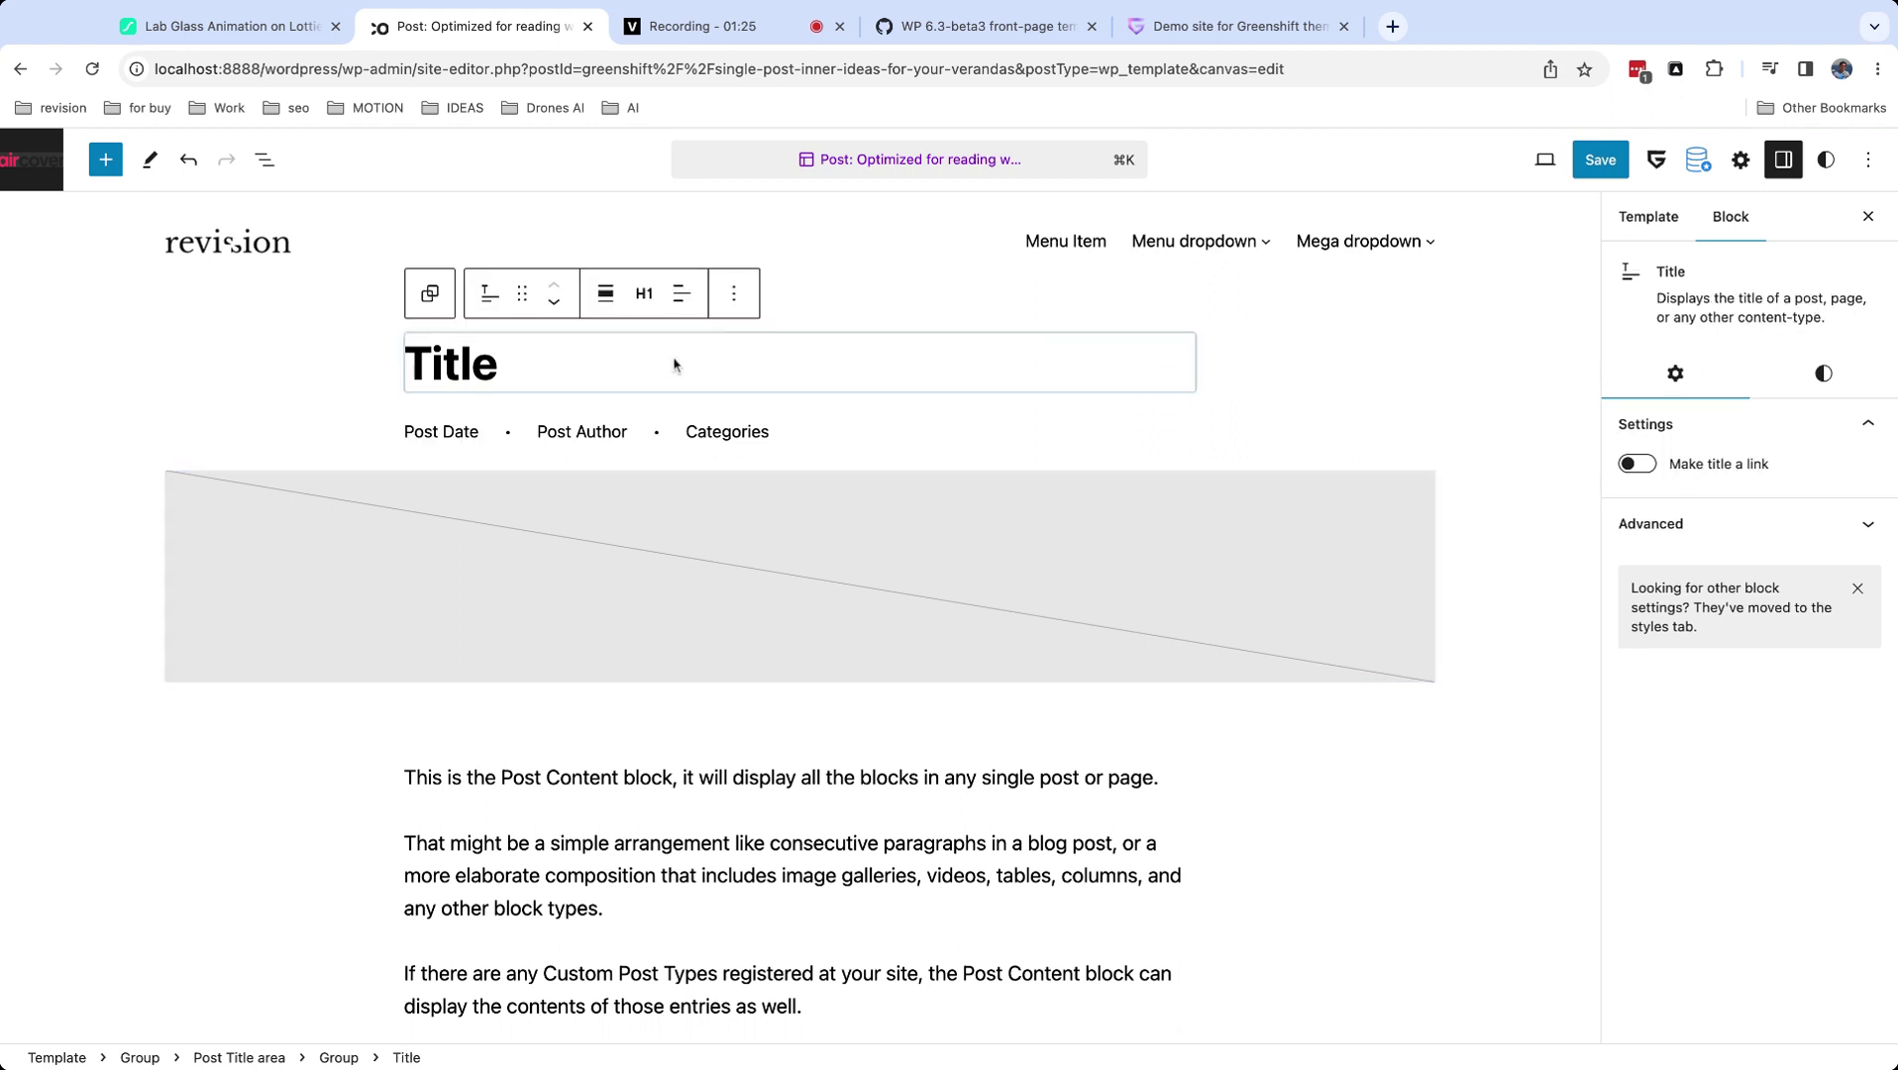
left_click(327, 343)
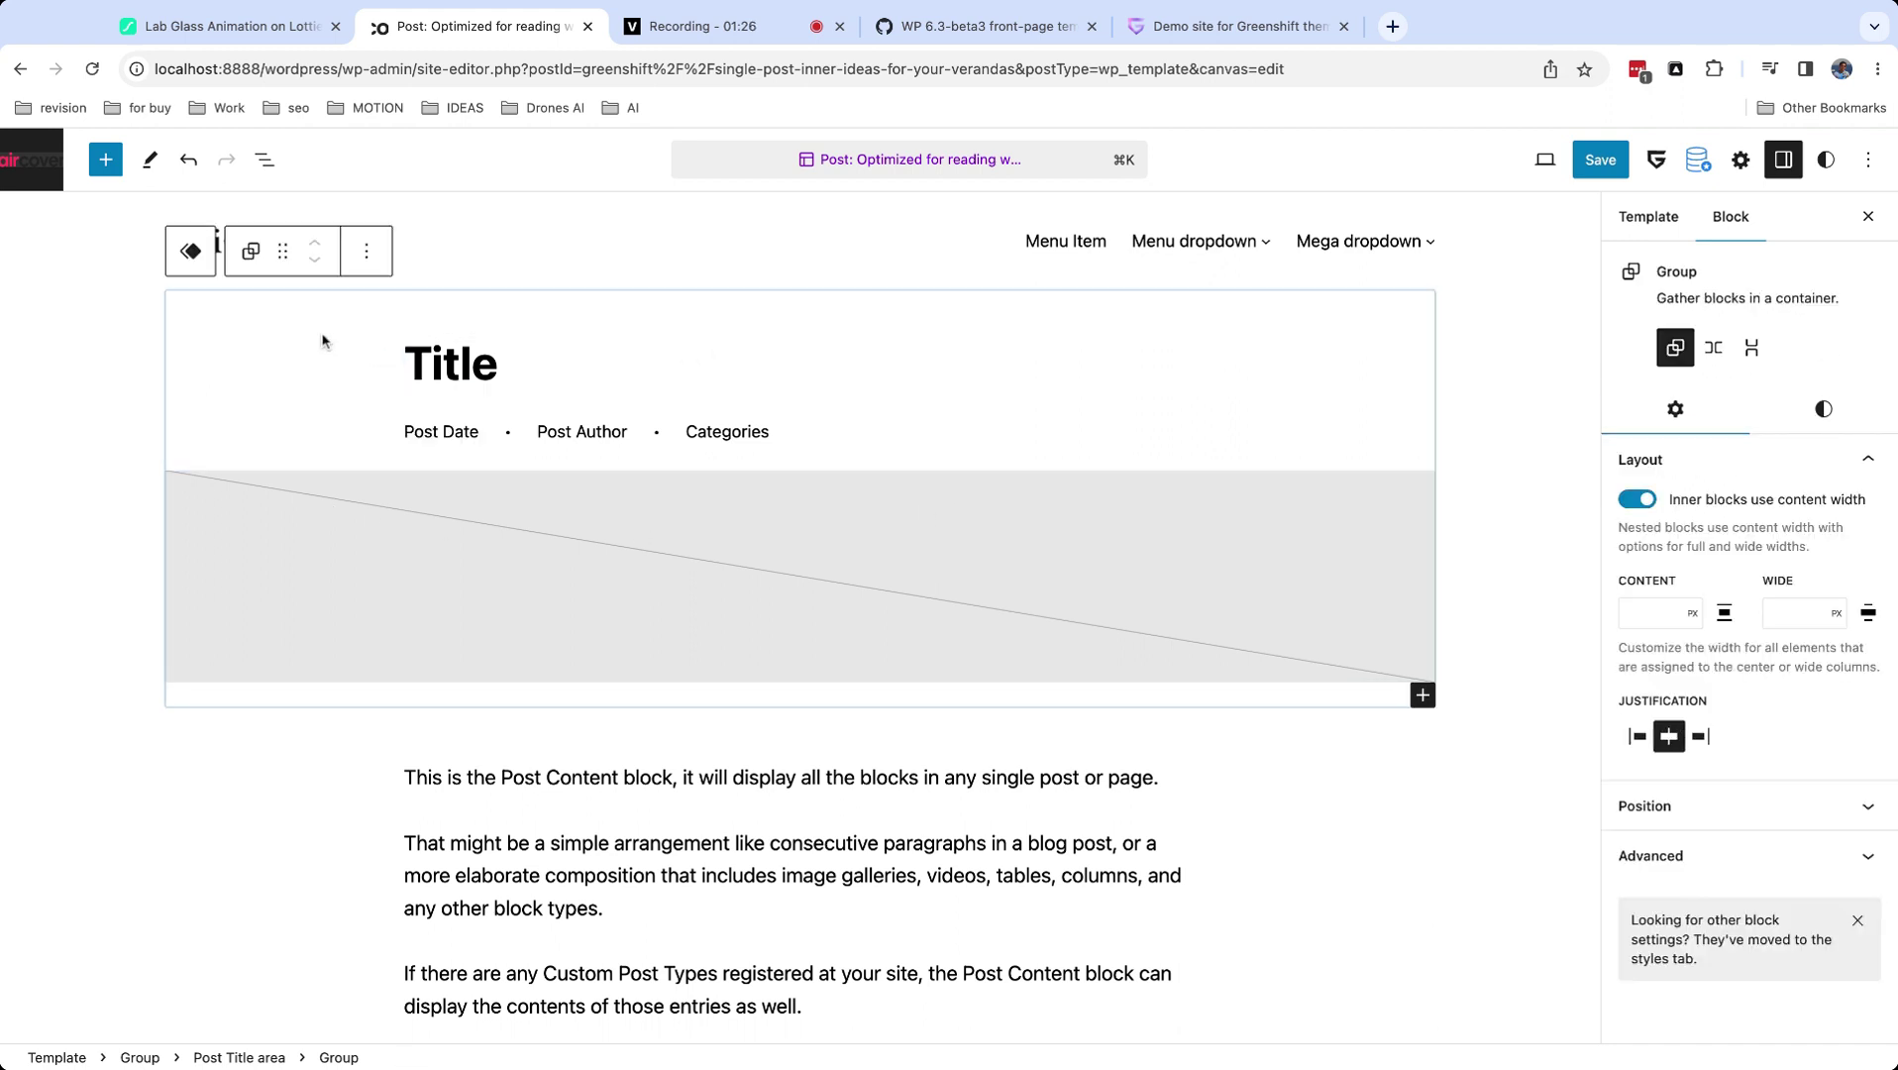
left_click(195, 253)
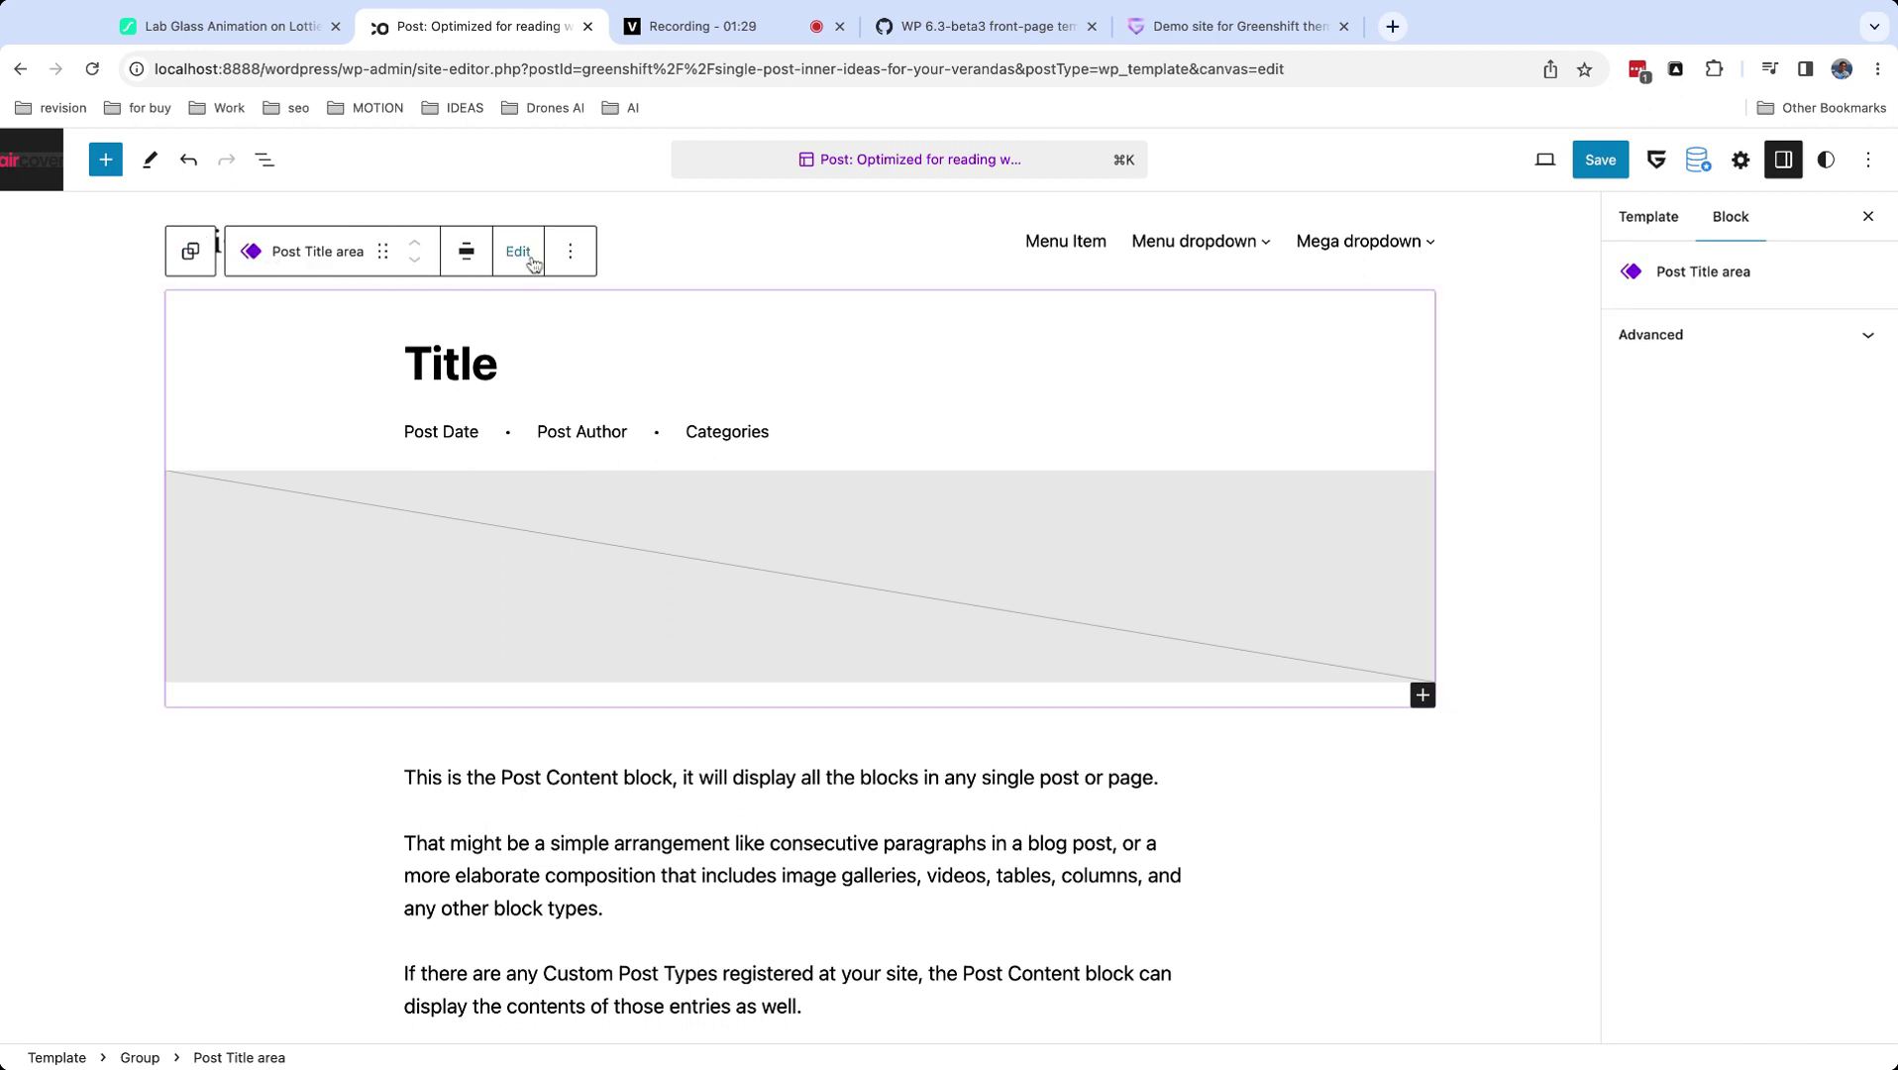
left_click(572, 254)
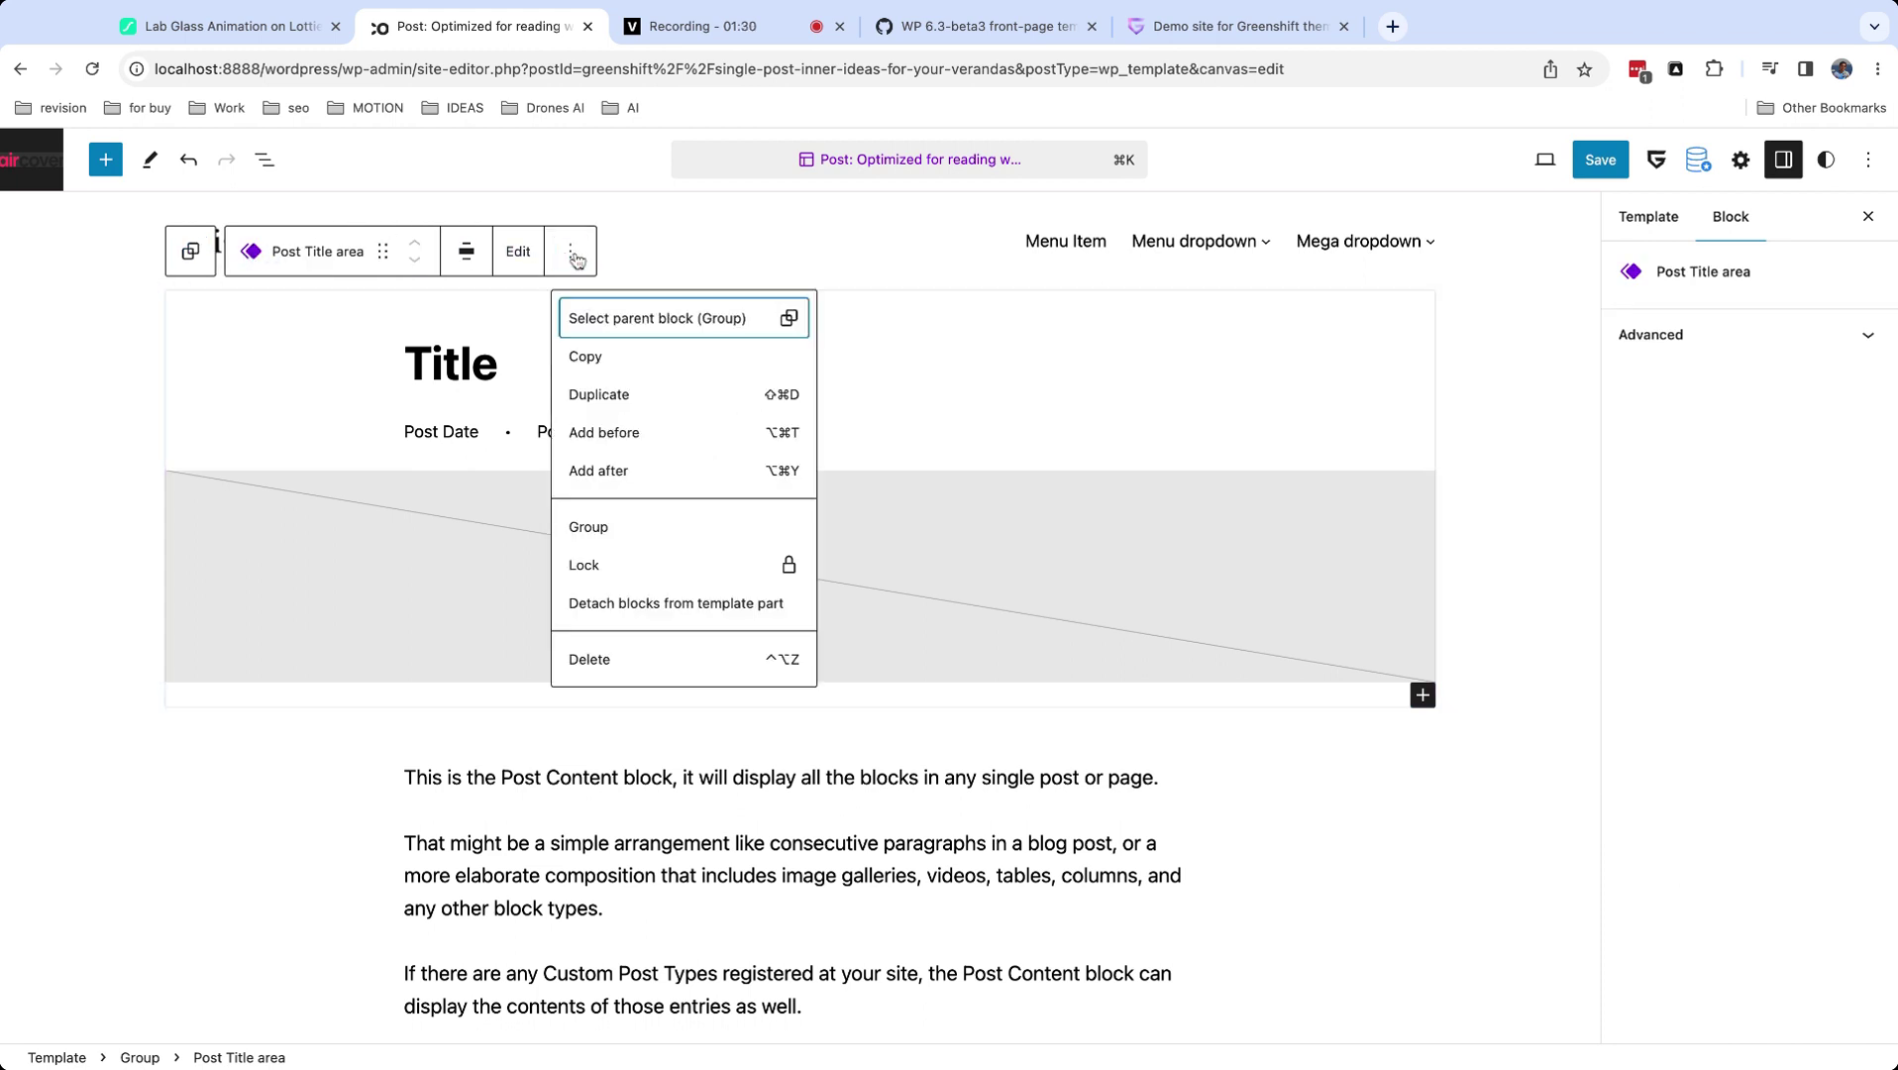
left_click(641, 606)
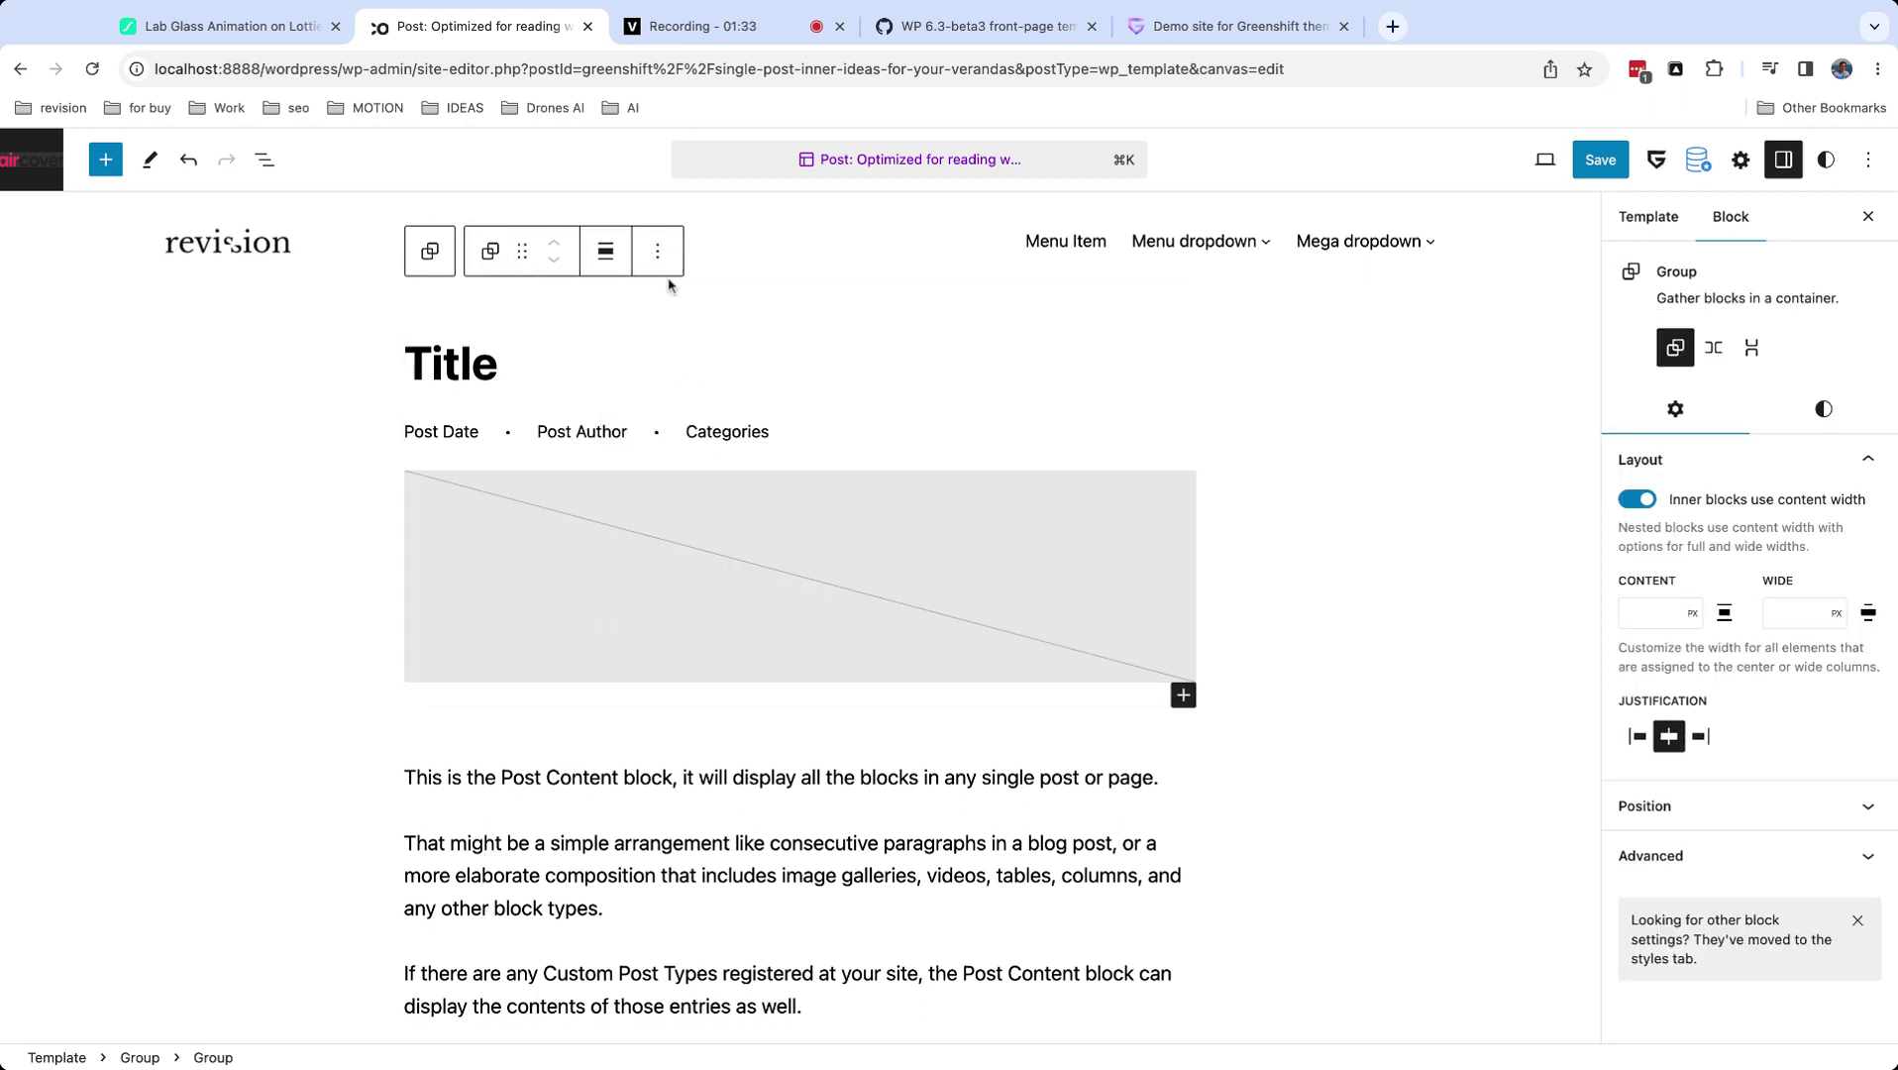
left_click(606, 250)
left_click(669, 371)
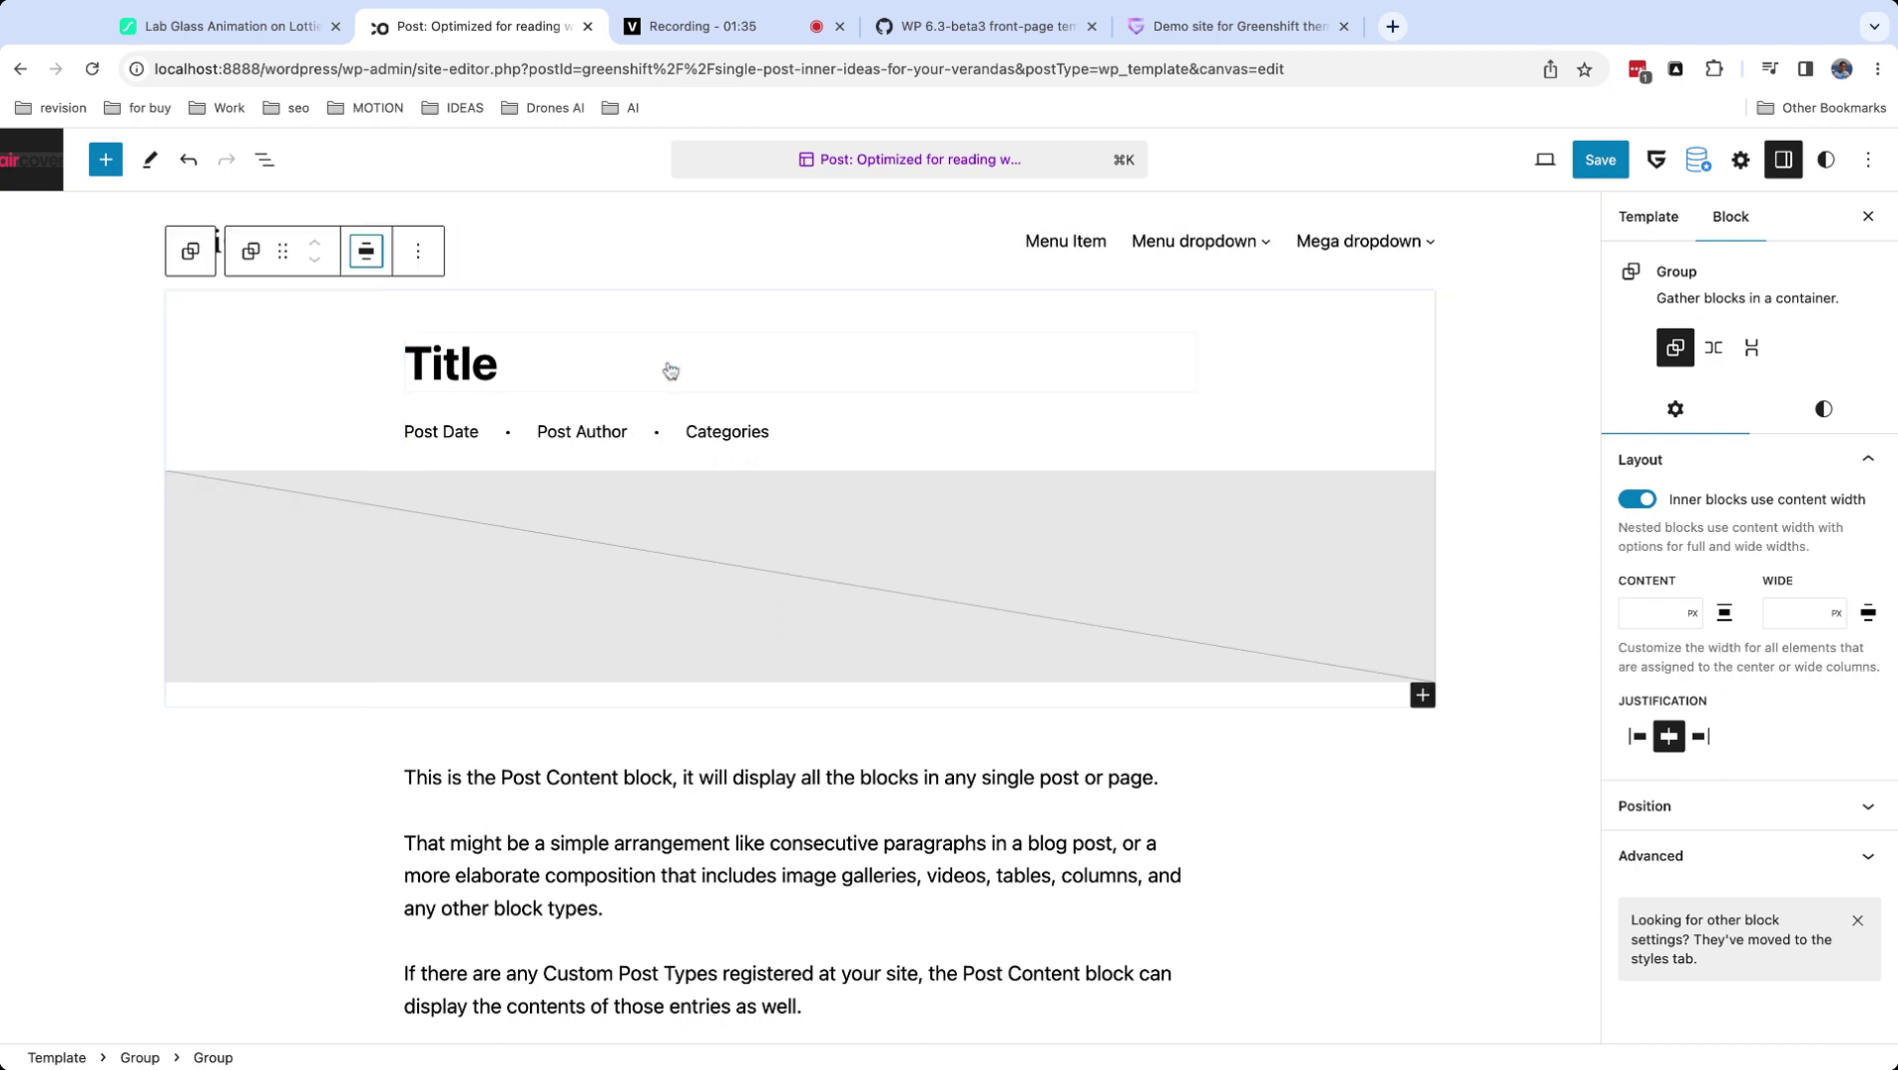
Save only the template, excluding the Post Title area part, and return to the site overview.
left_click(1590, 163)
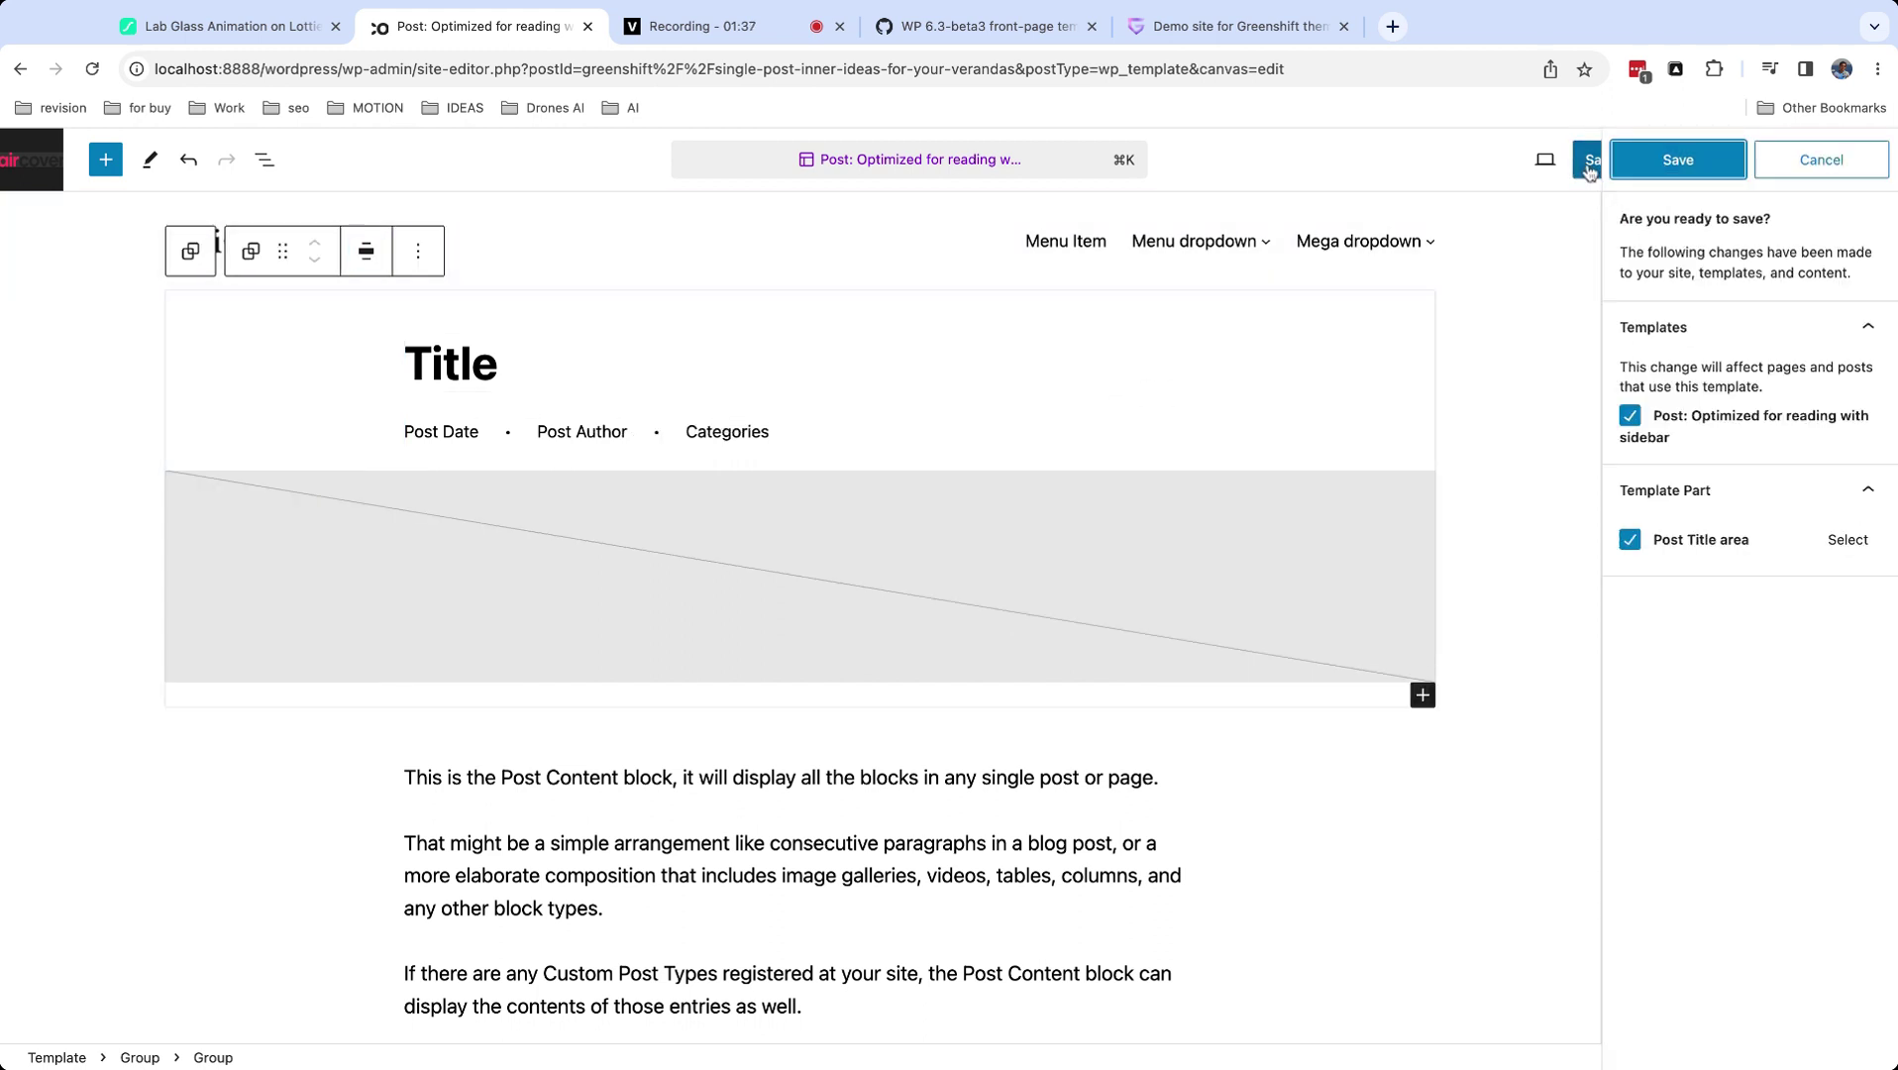
left_click(1630, 541)
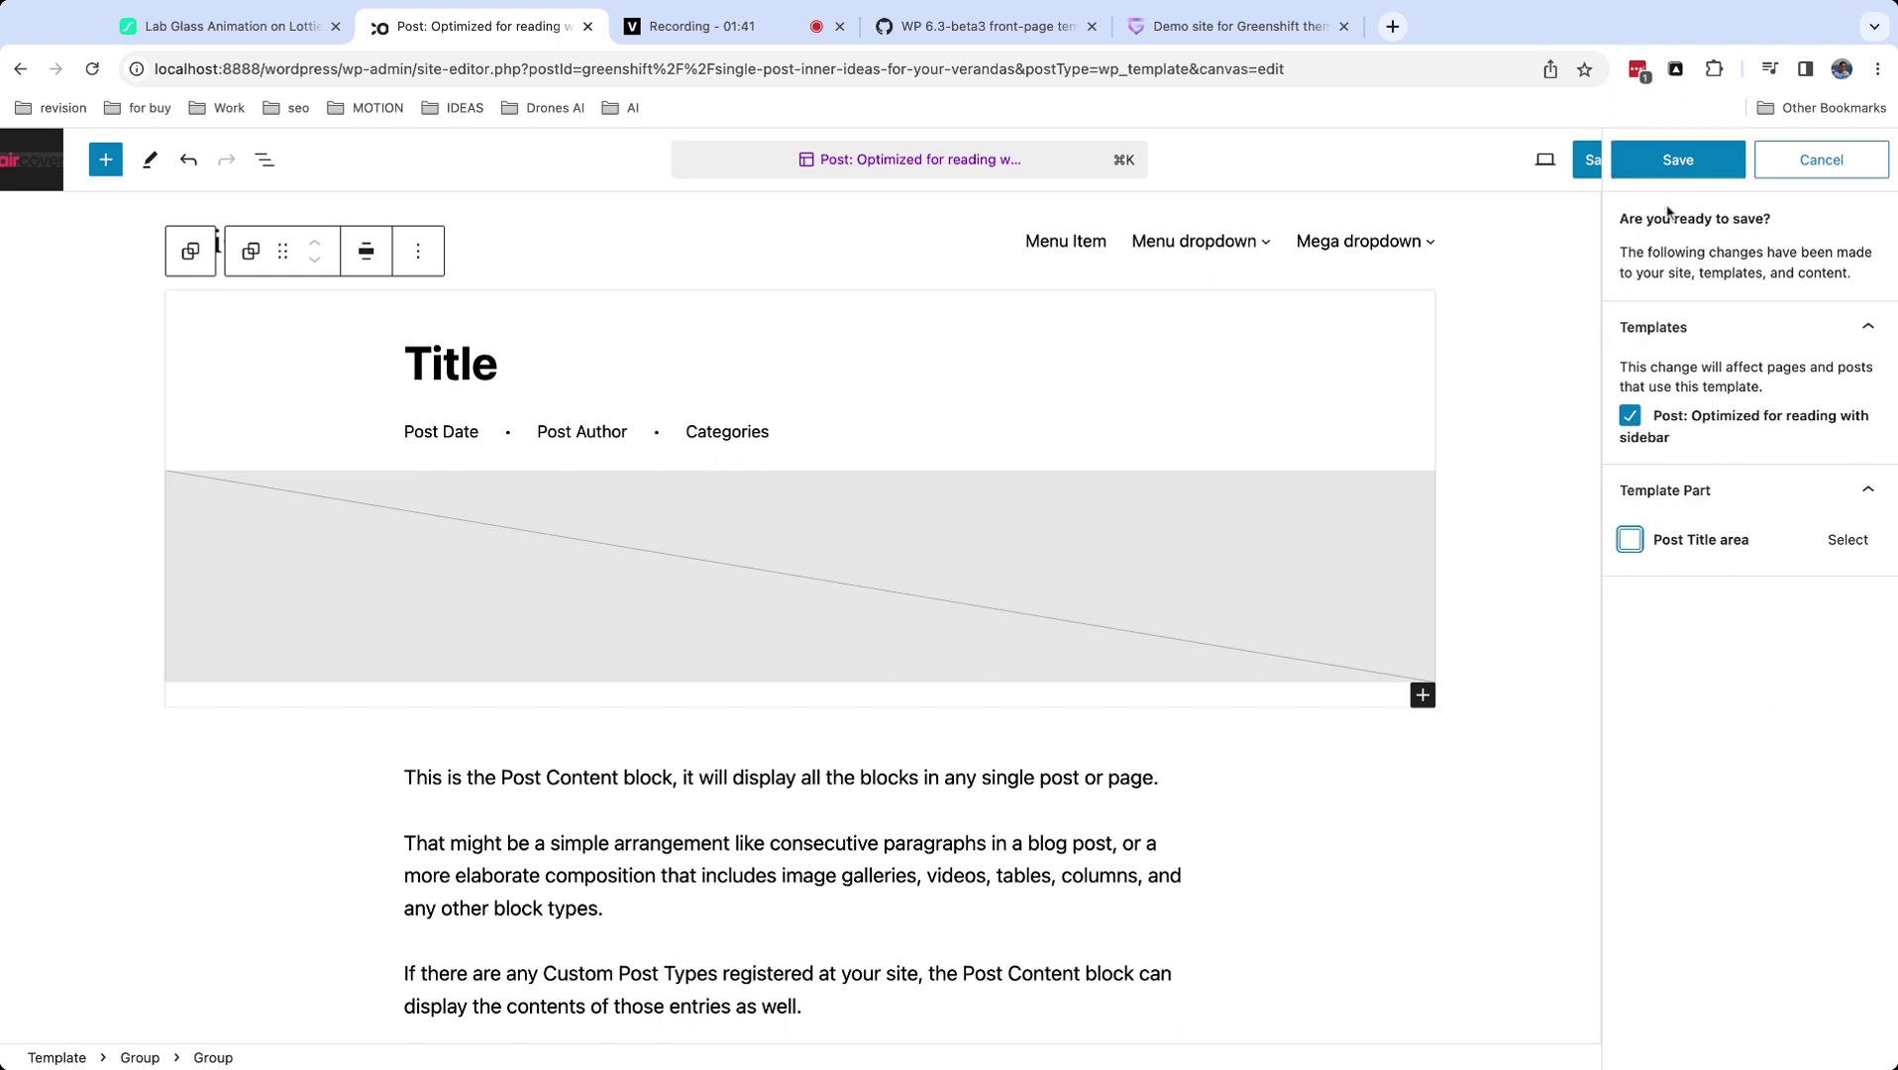
left_click(1678, 161)
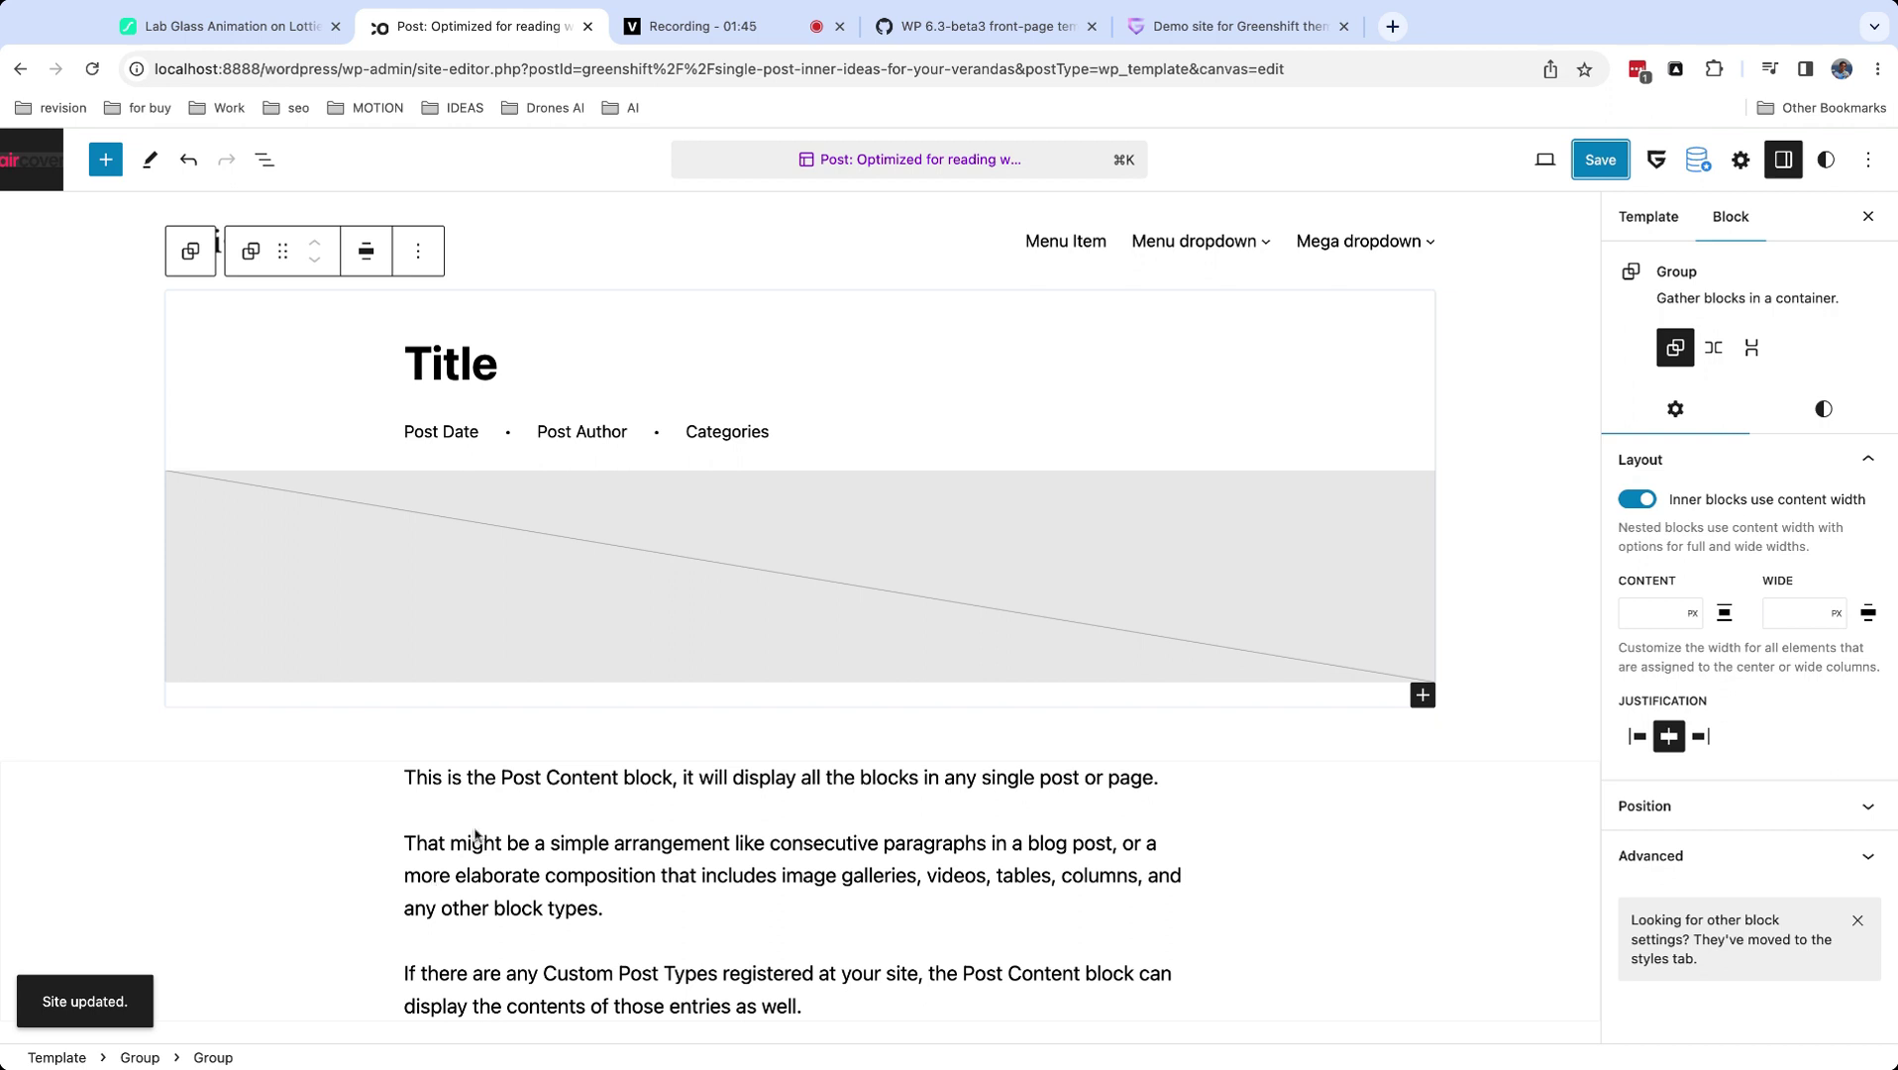
left_click(502, 847)
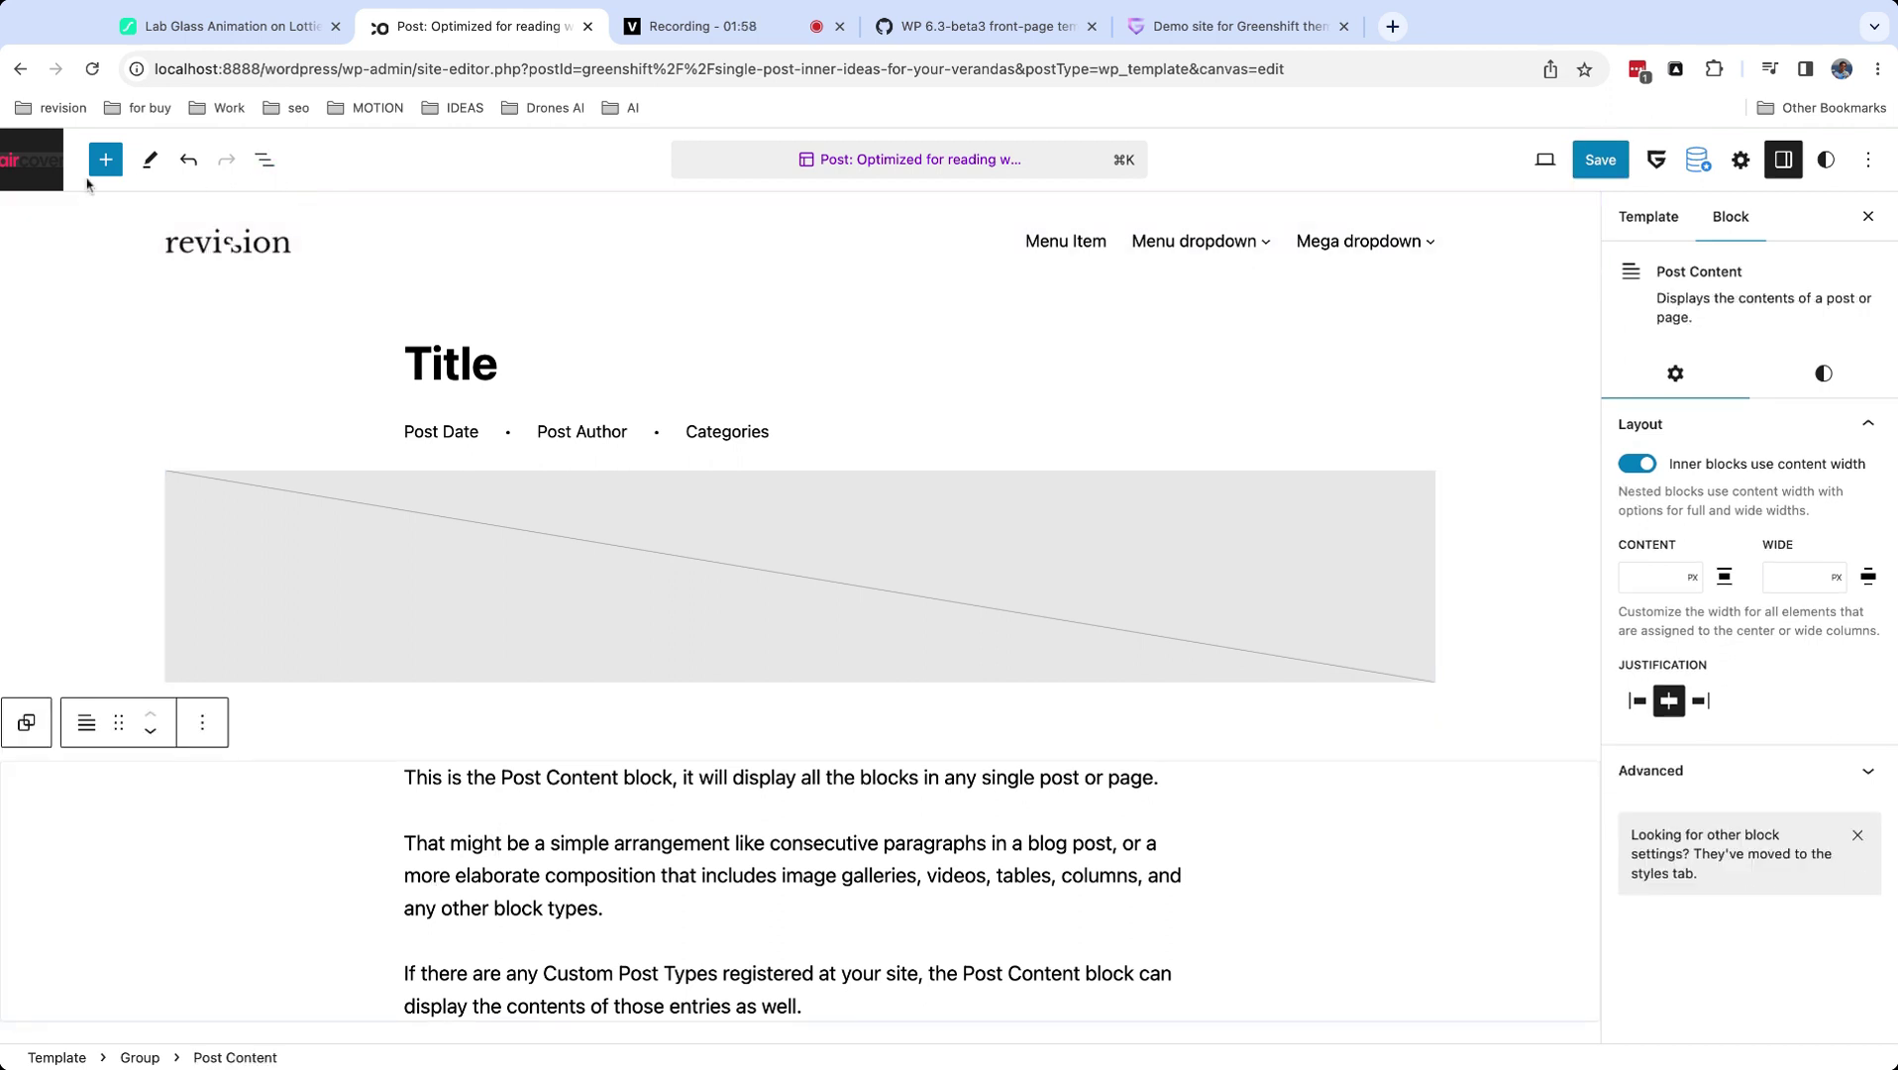
left_click(50, 181)
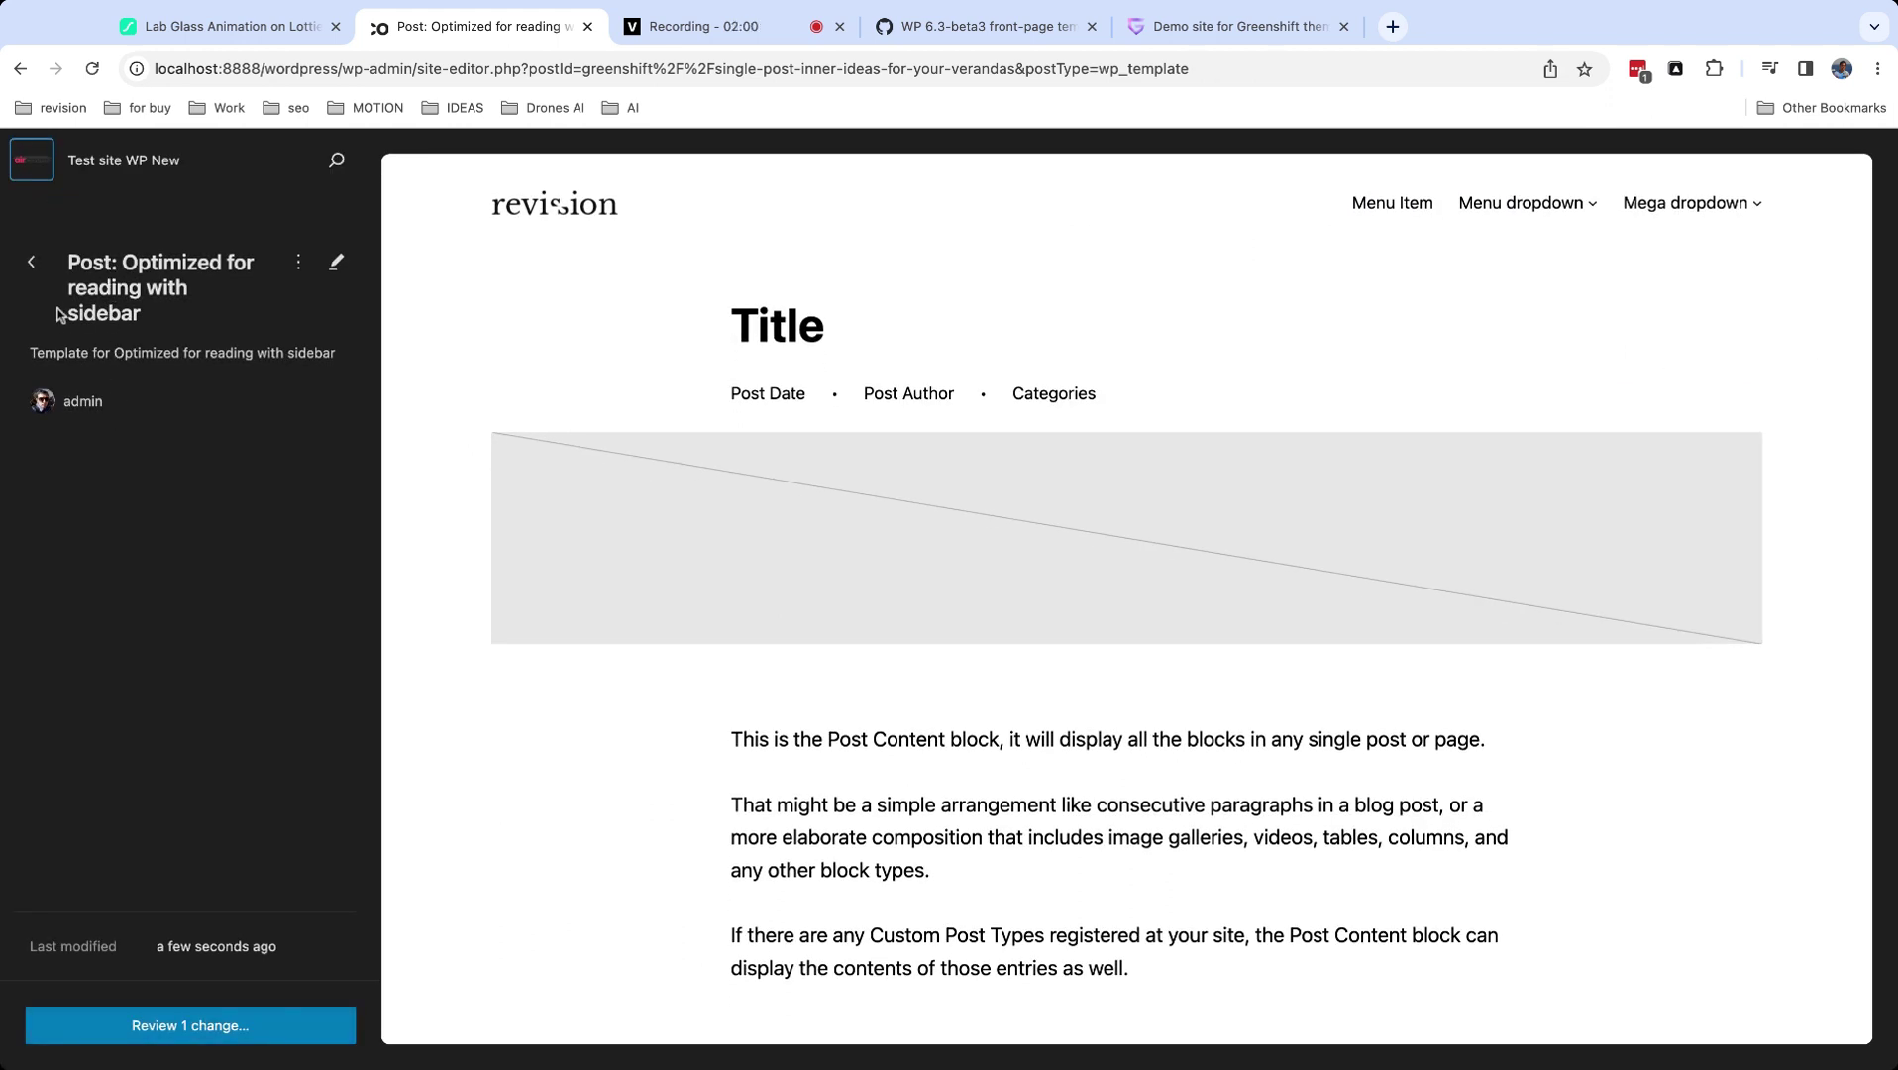
Go back to Templates and open the Manage all templates list.
left_click(32, 263)
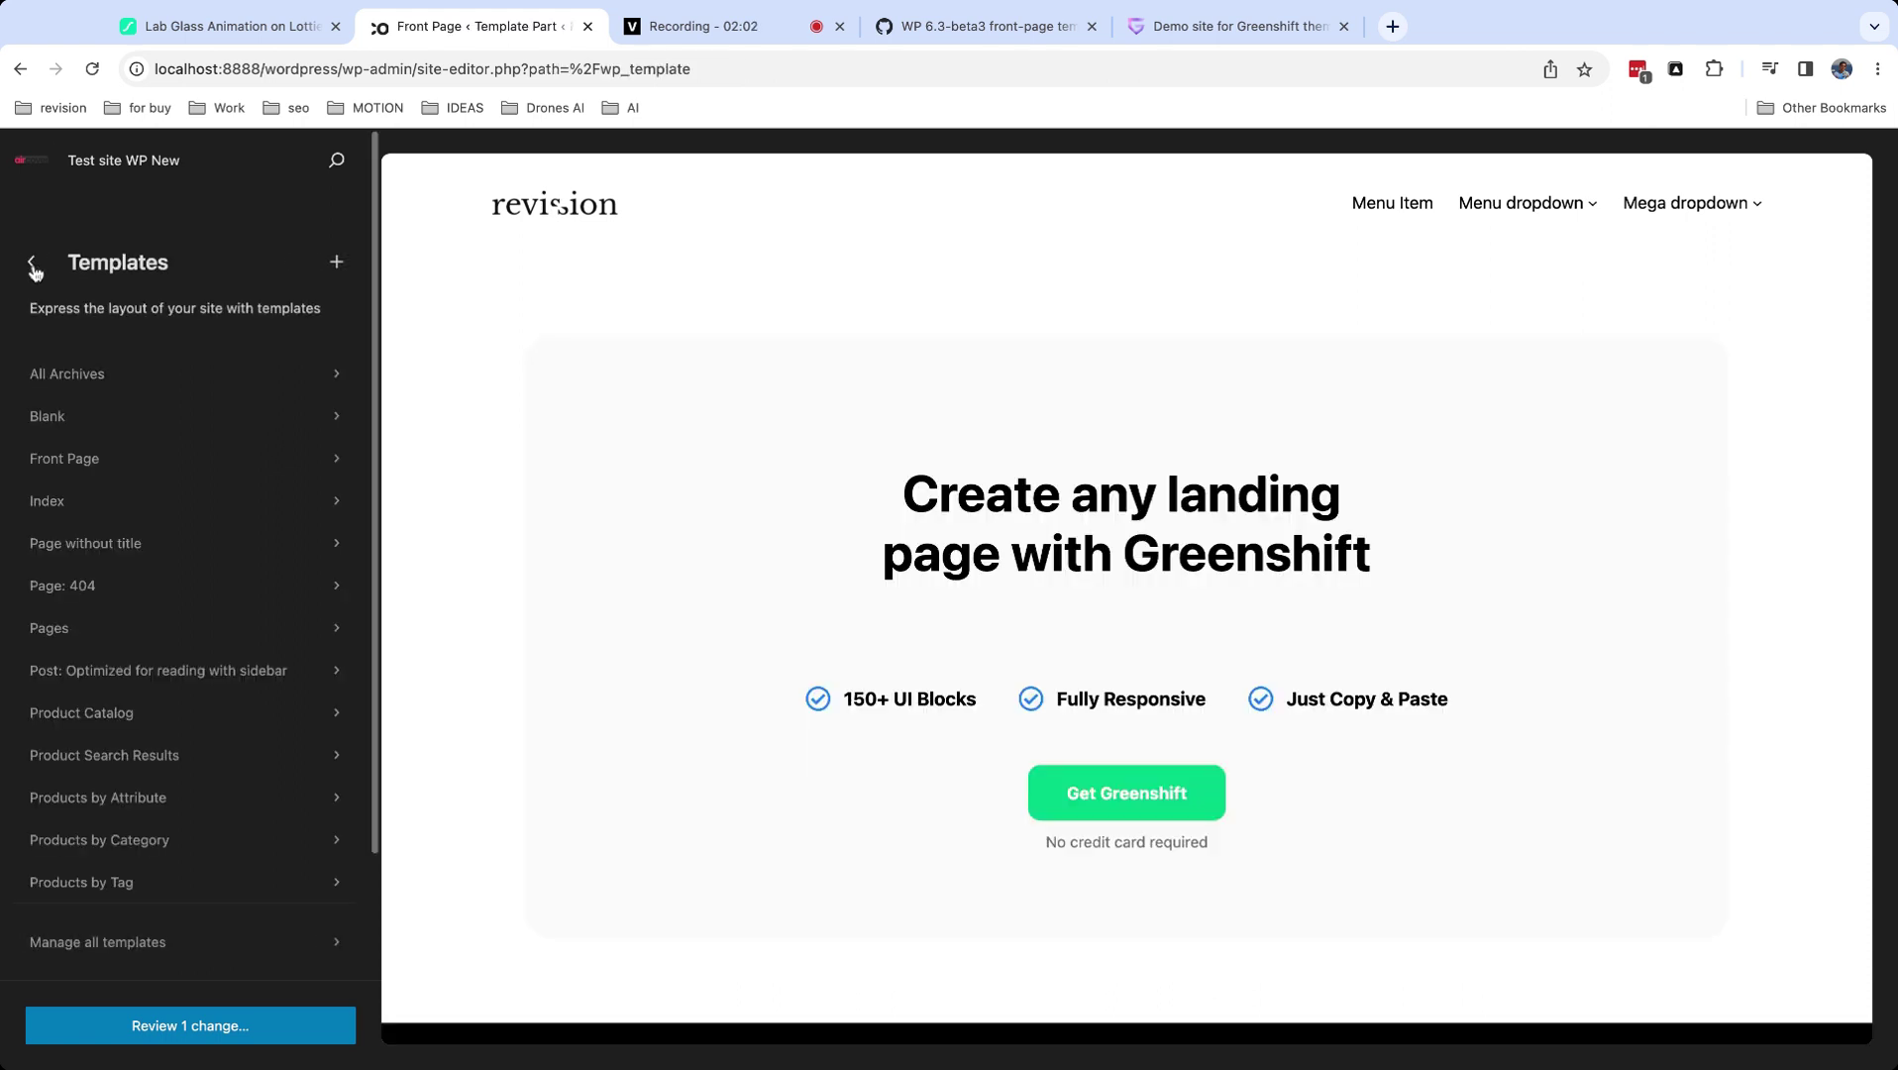
scroll(124, 543, "down", 2)
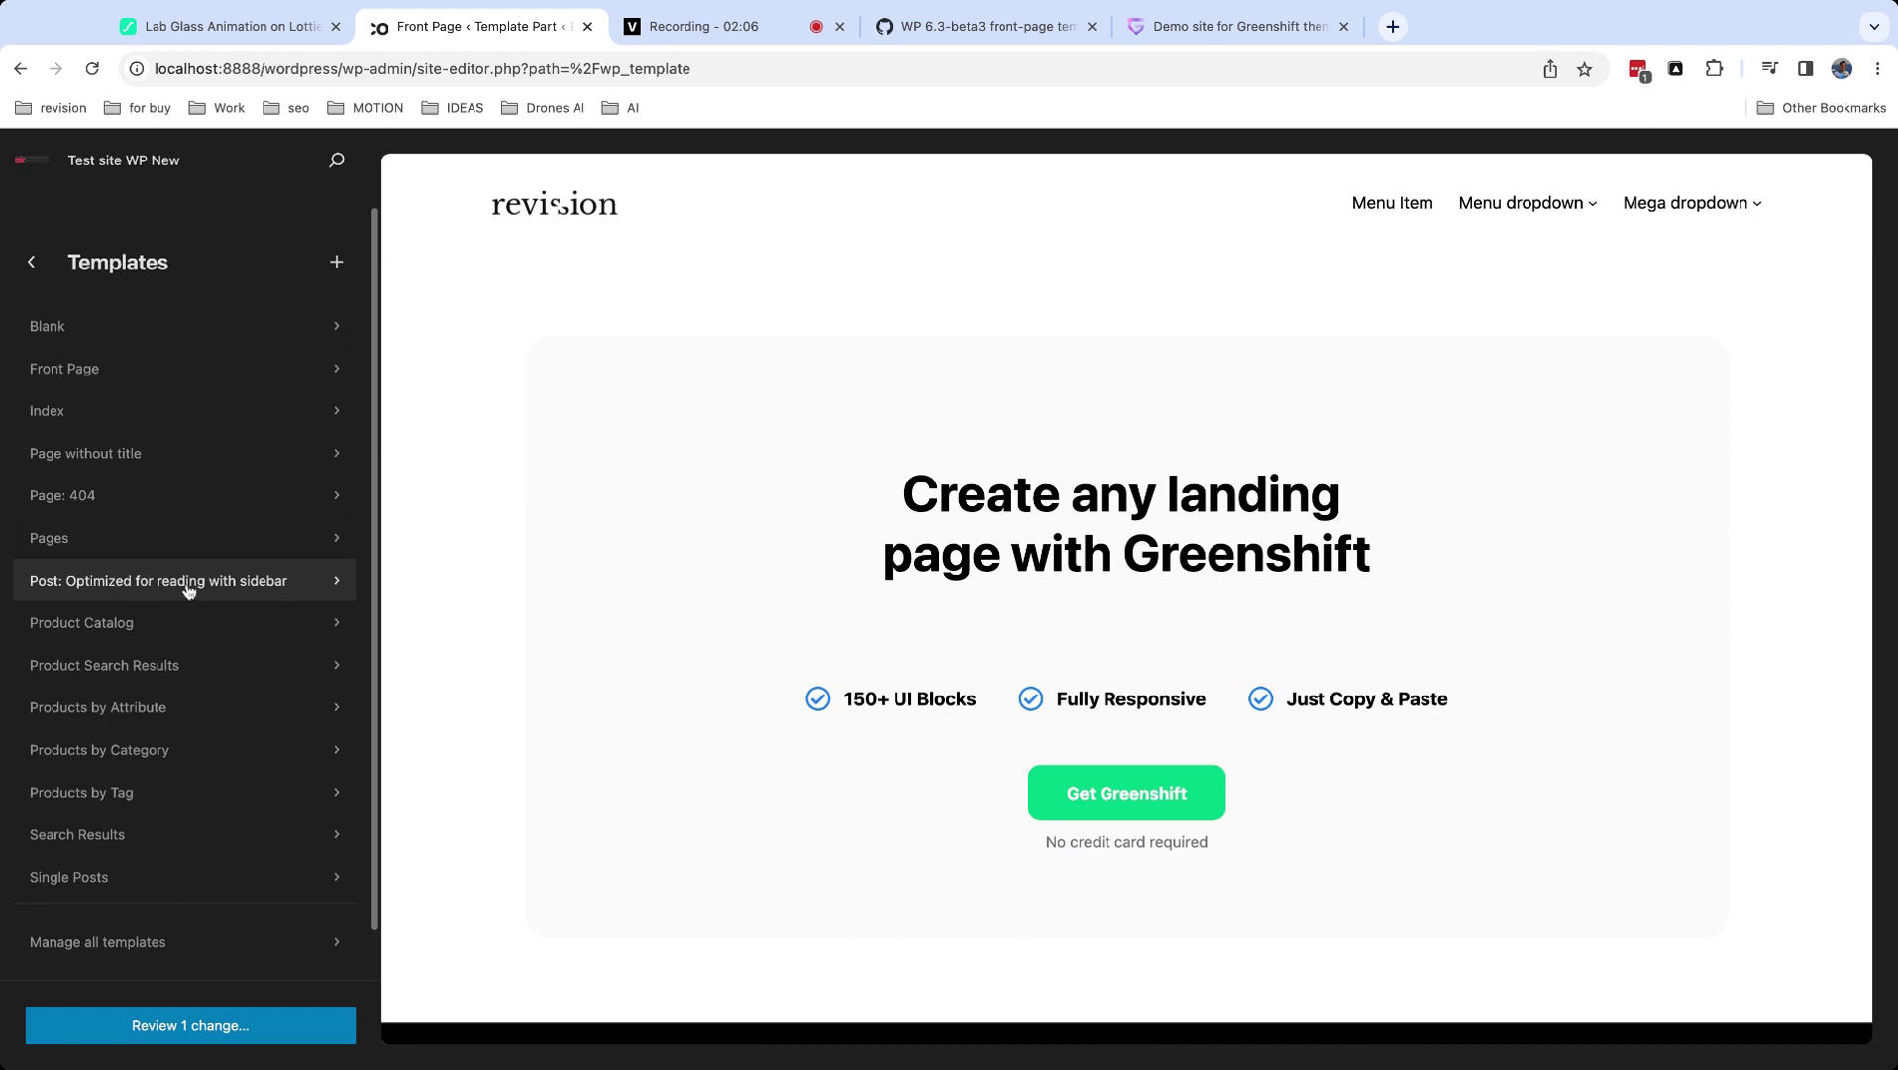
scroll(342, 591, "up", 2)
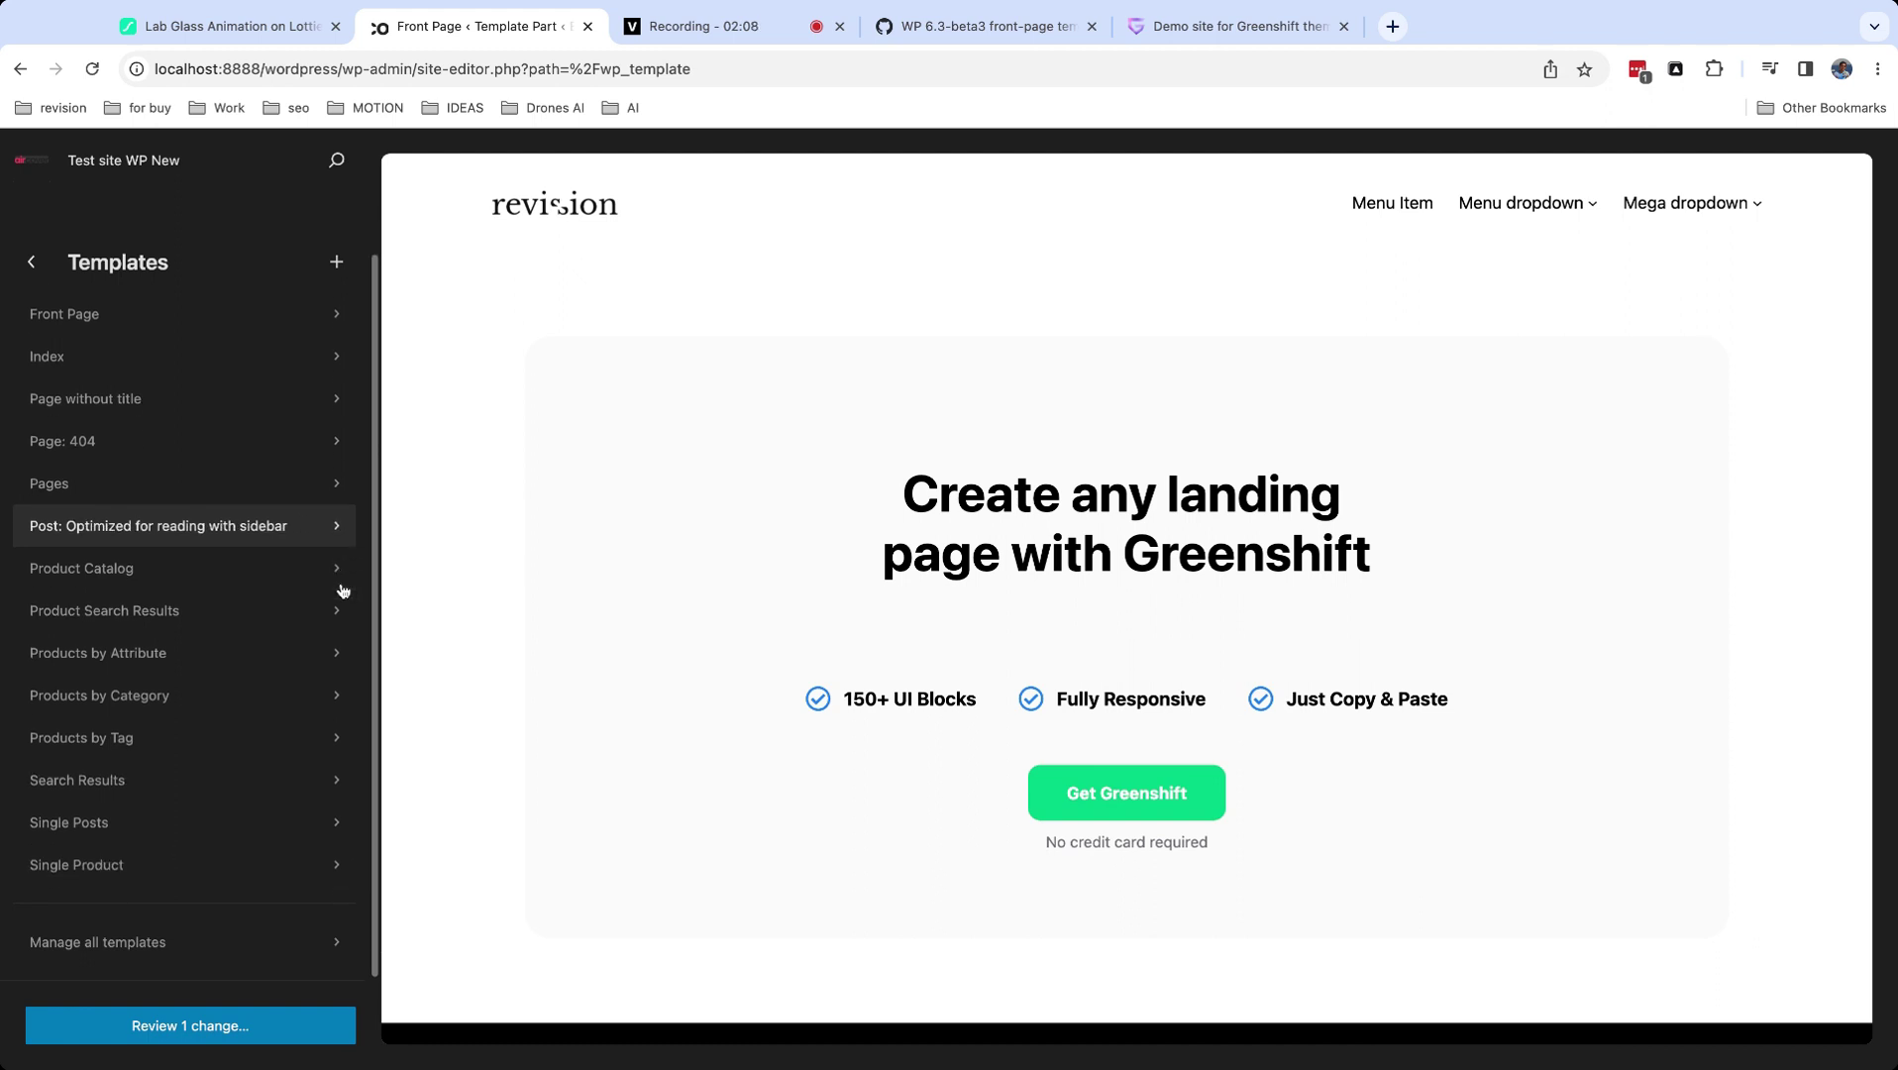
scroll(178, 595, "down", 3)
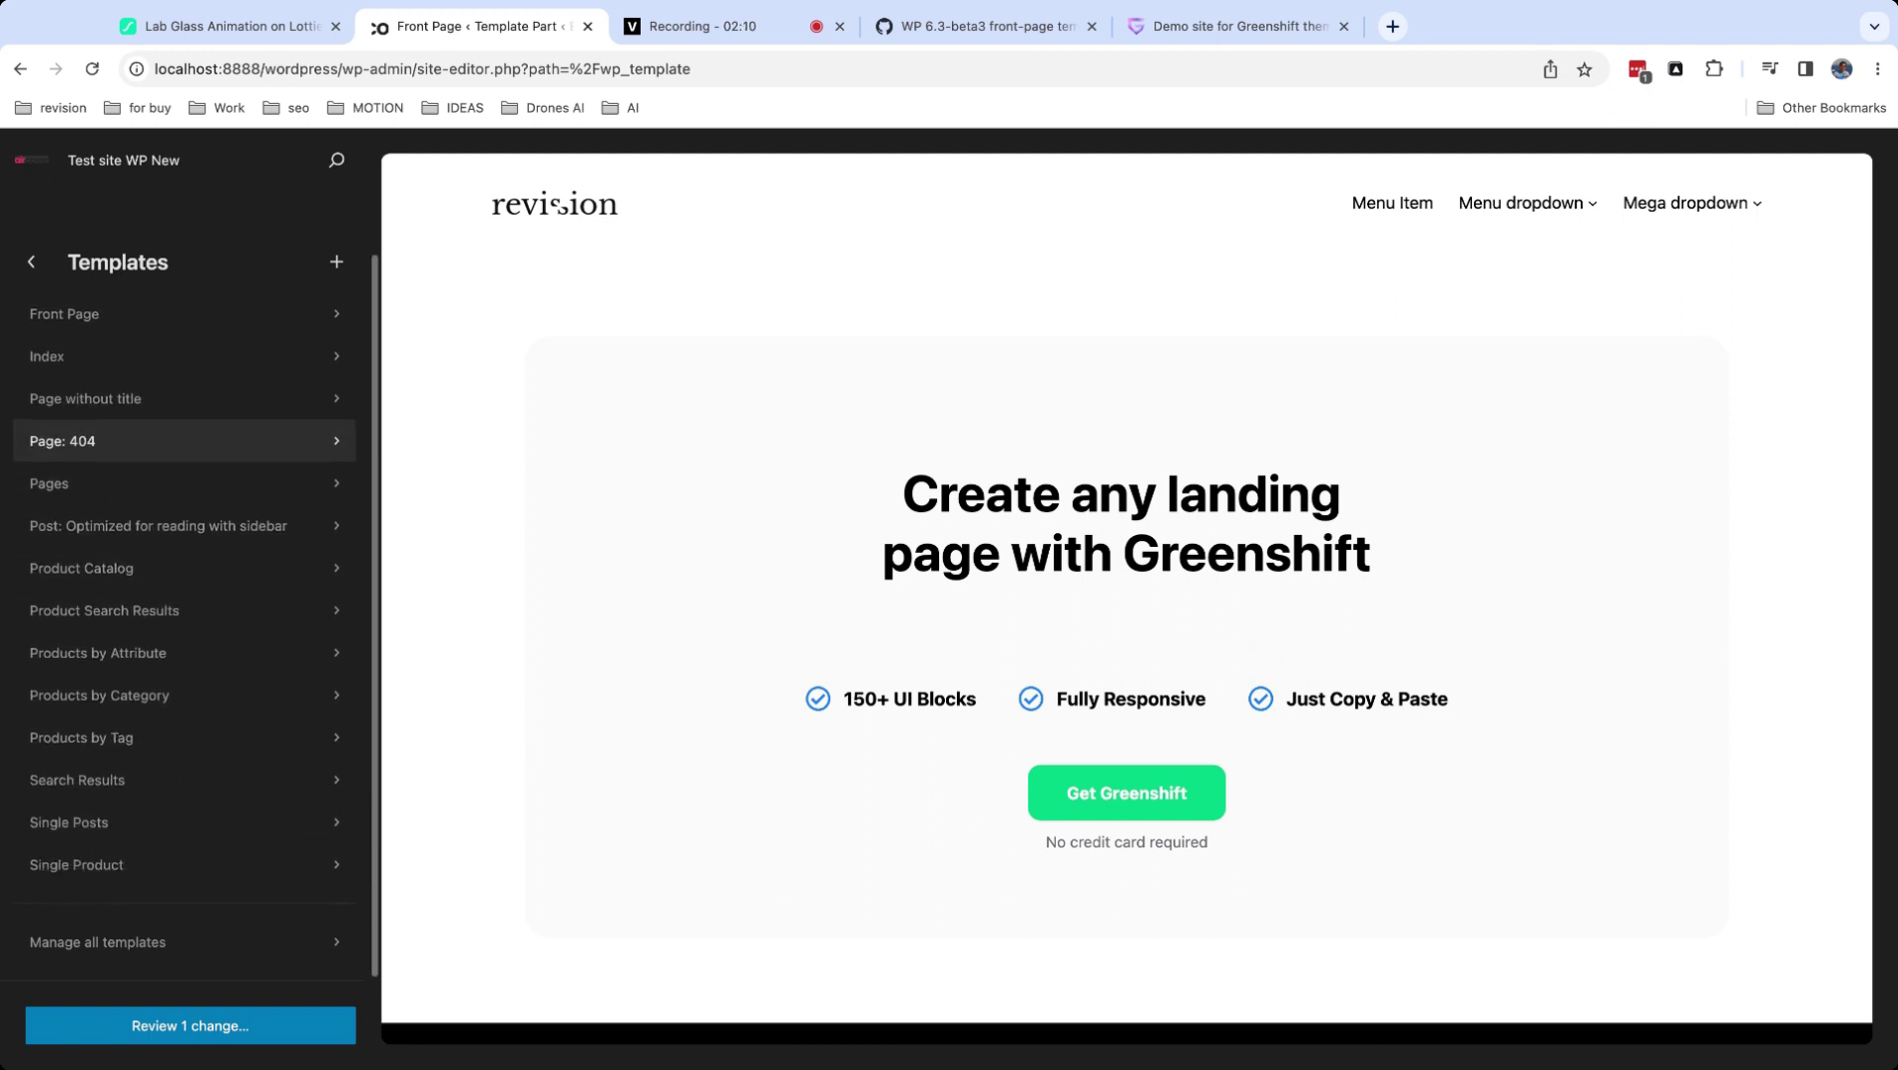
left_click(166, 944)
Open the Optimized for reading template's actions menu and close it without deleting.
scroll(921, 396, "down", 5)
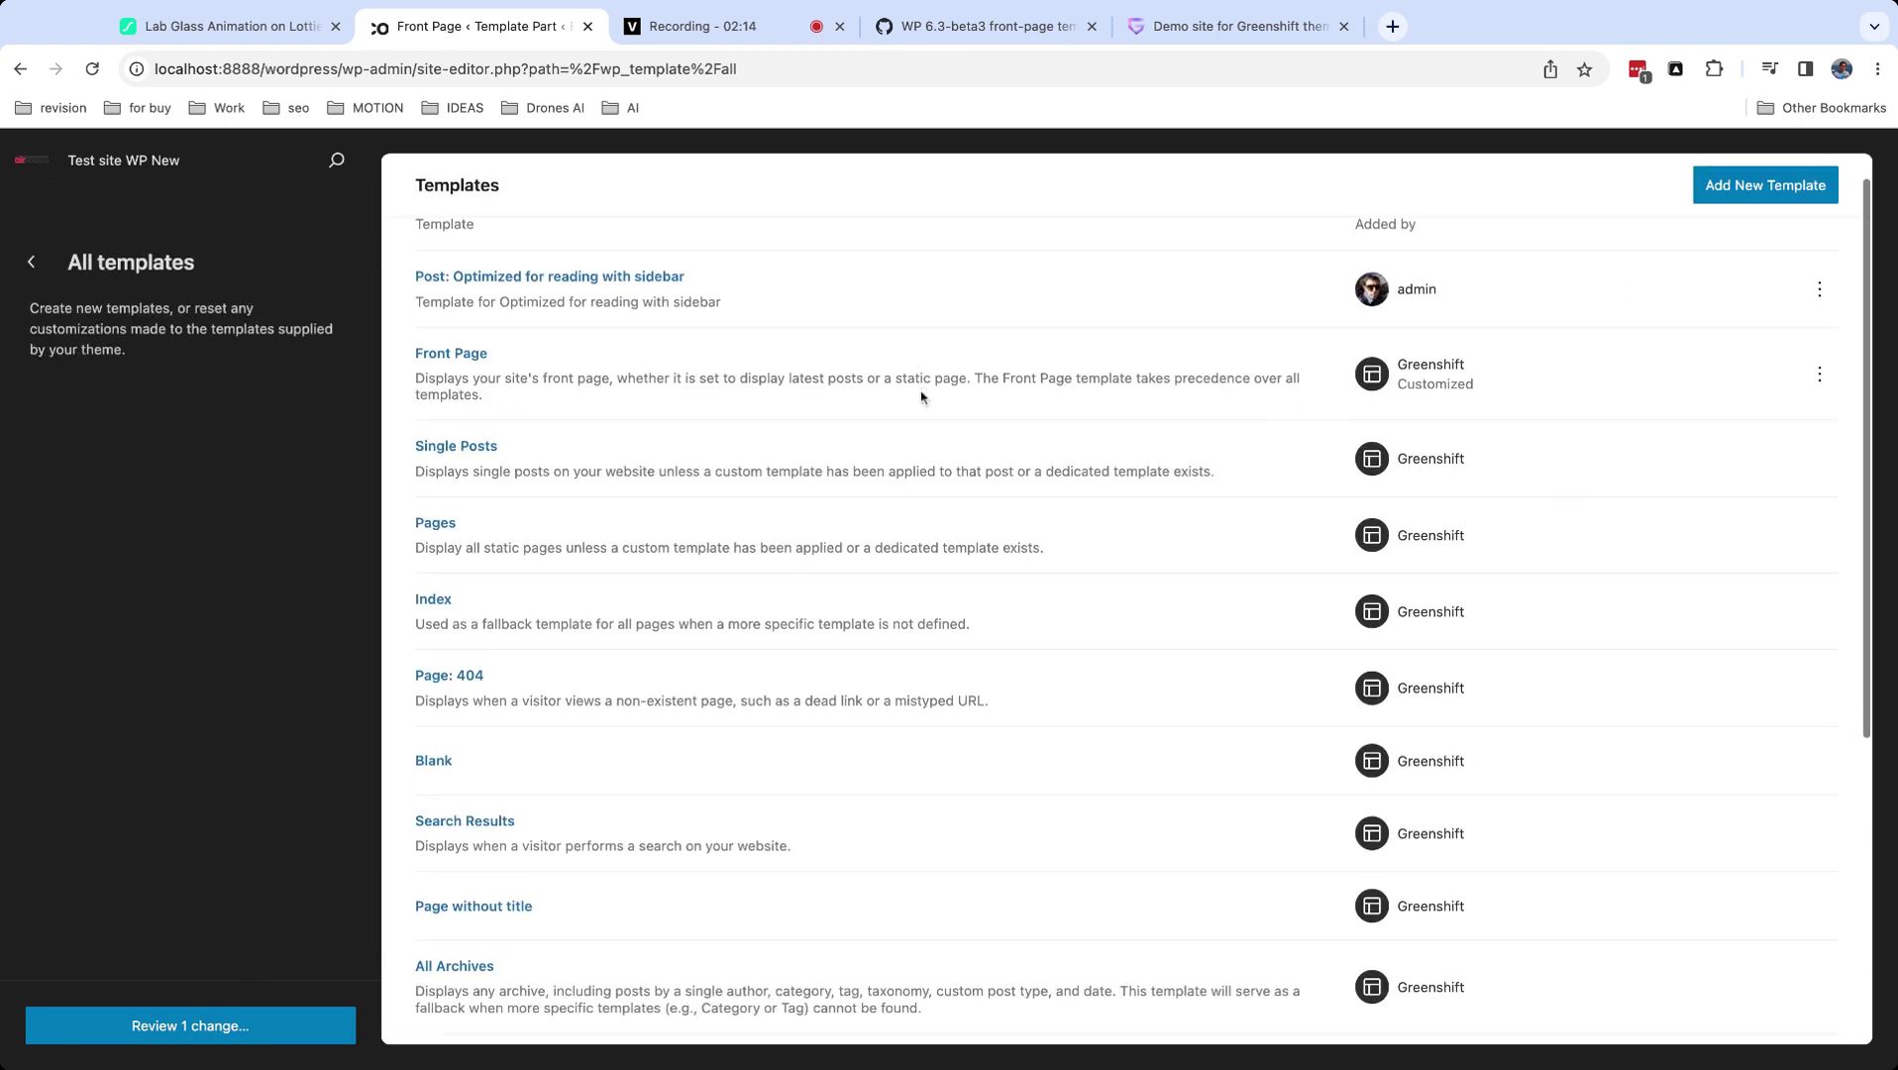
scroll(981, 367, "down", 2)
scroll(981, 367, "up", 6)
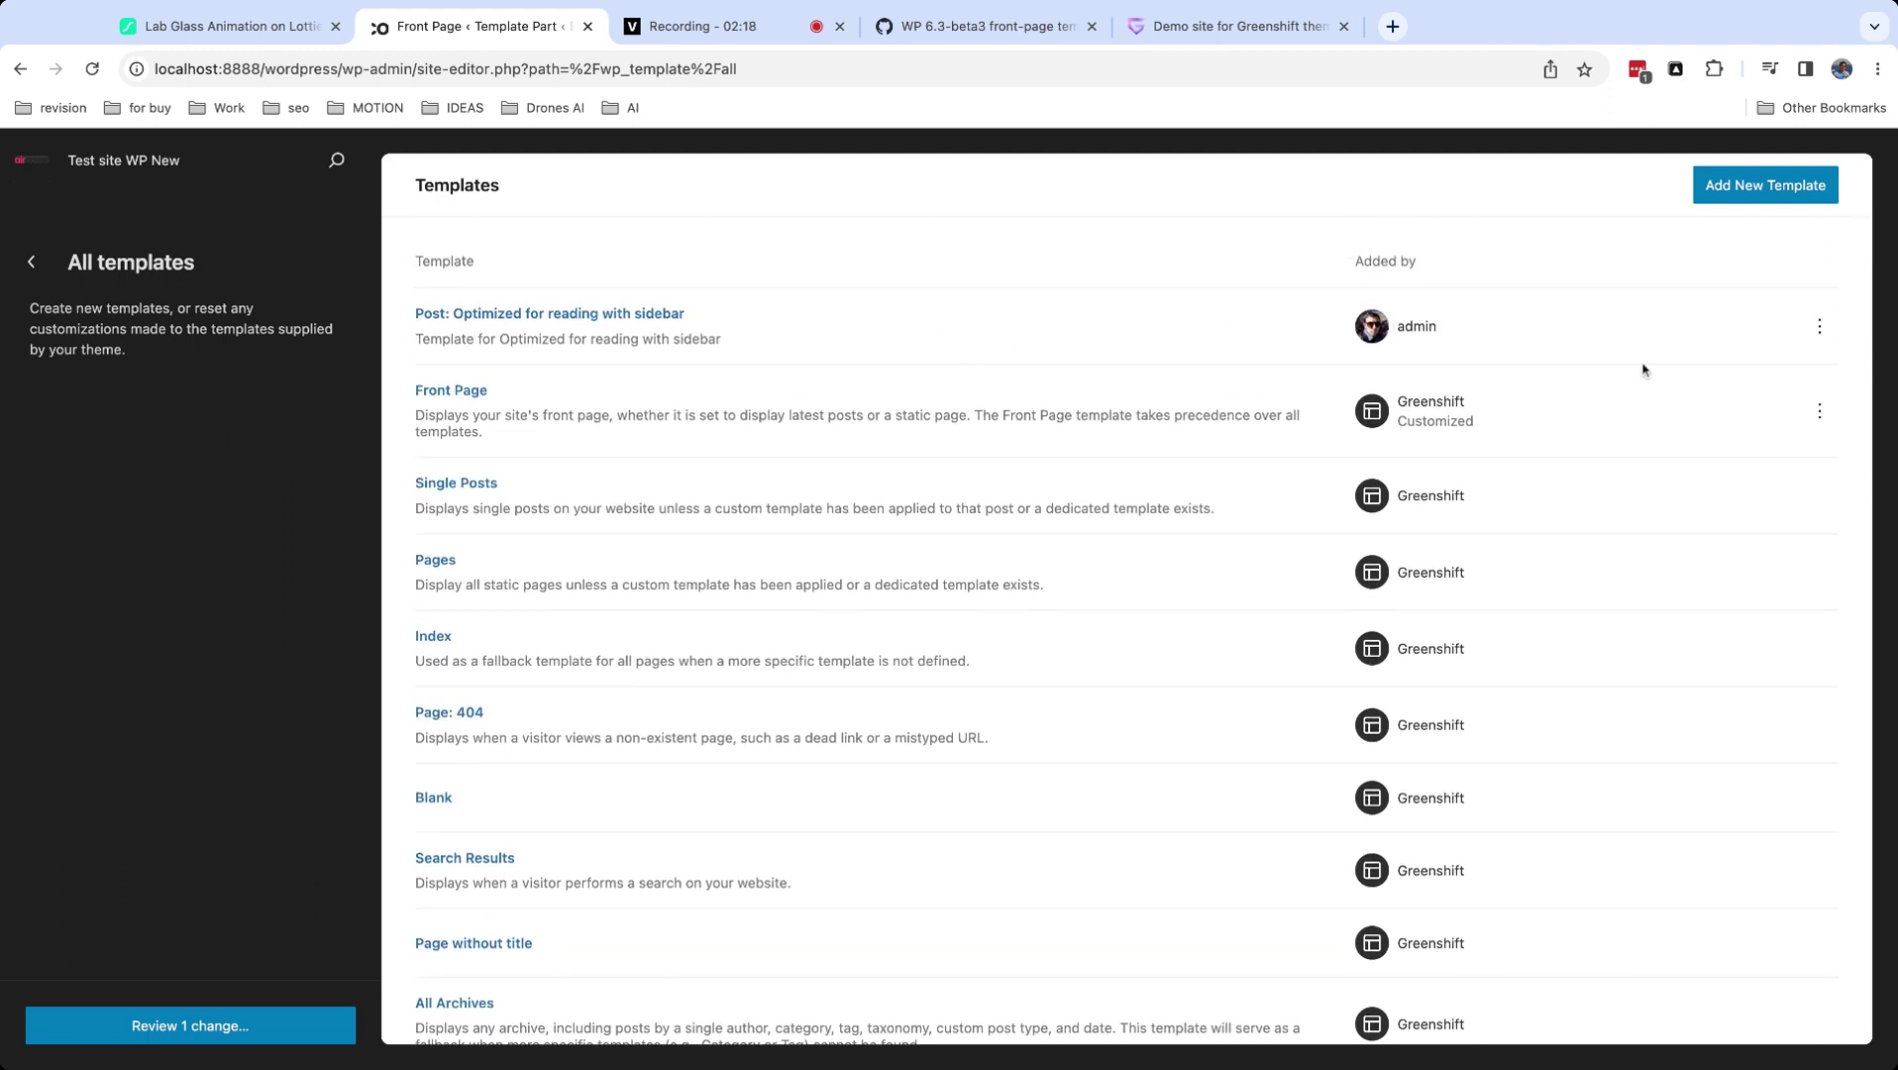
left_click(1816, 327)
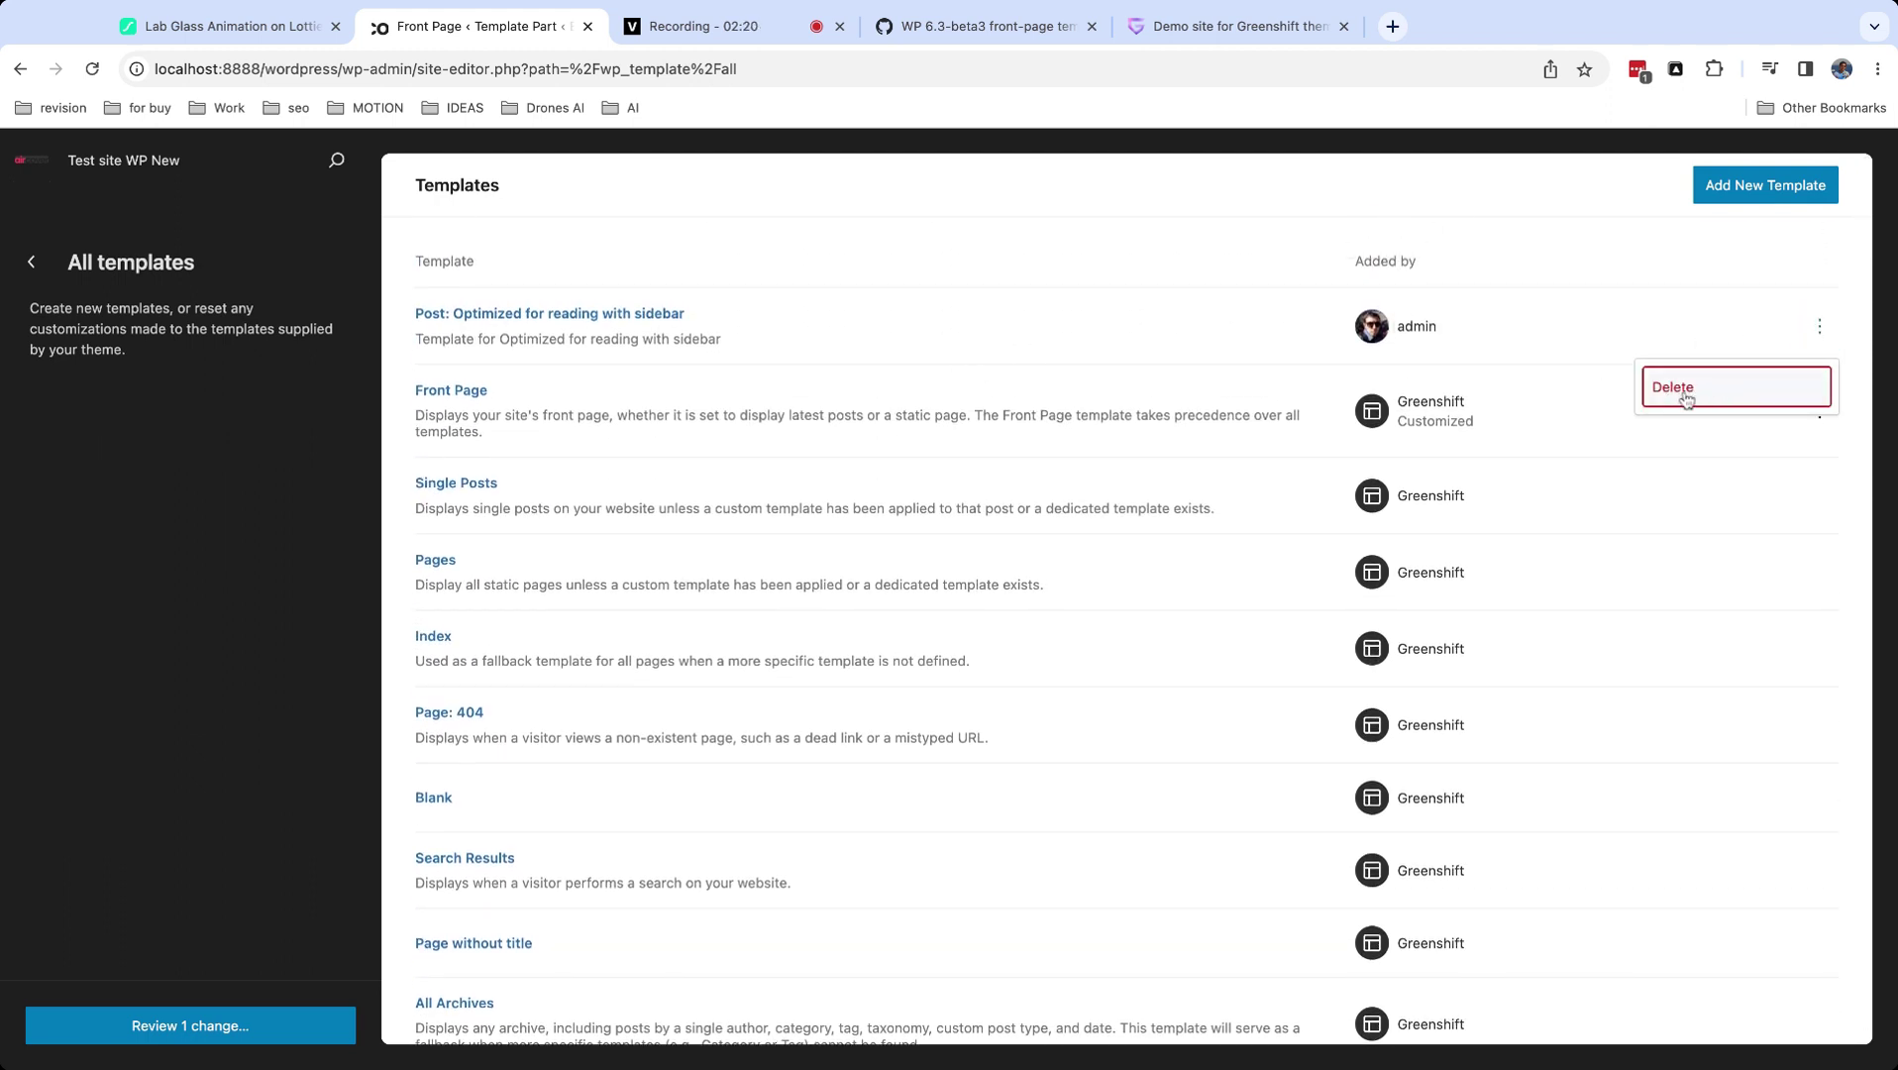
left_click(1823, 517)
scroll(908, 648, "down", 5)
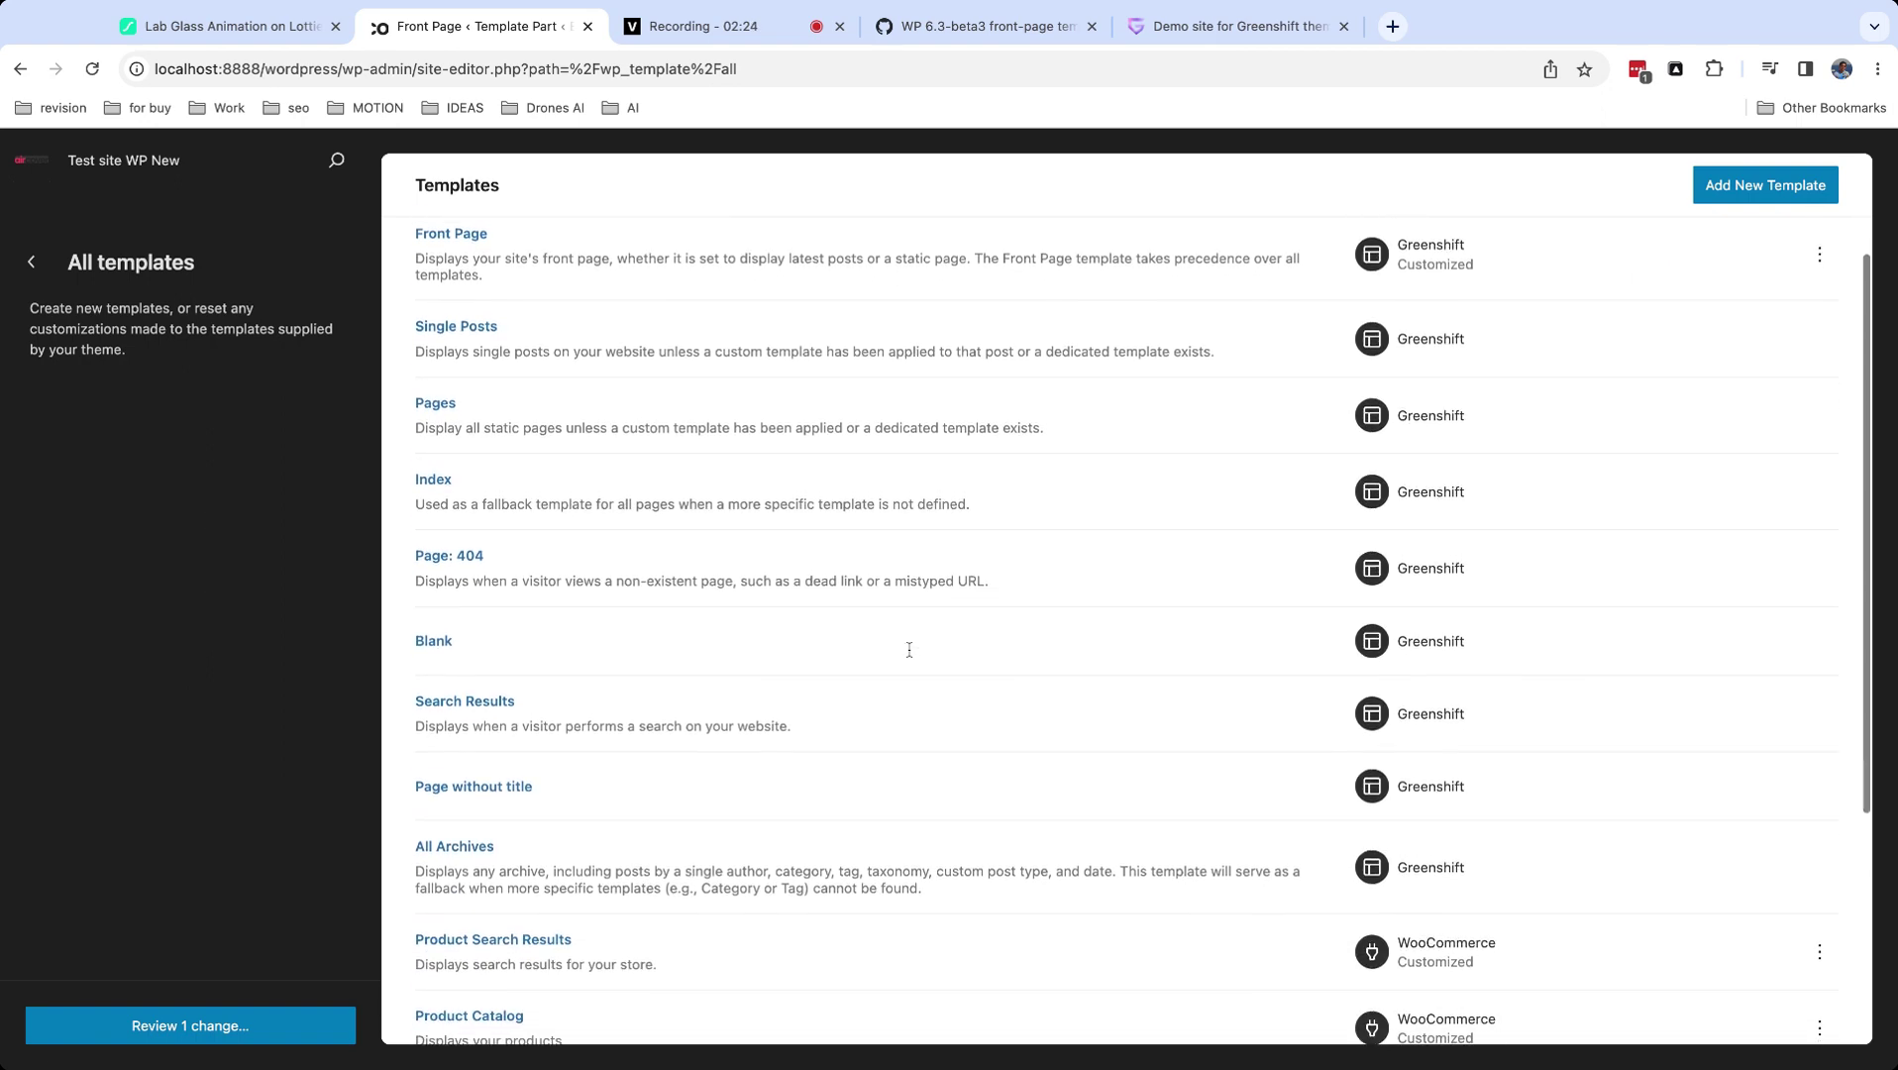
scroll(1126, 614, "up", 5)
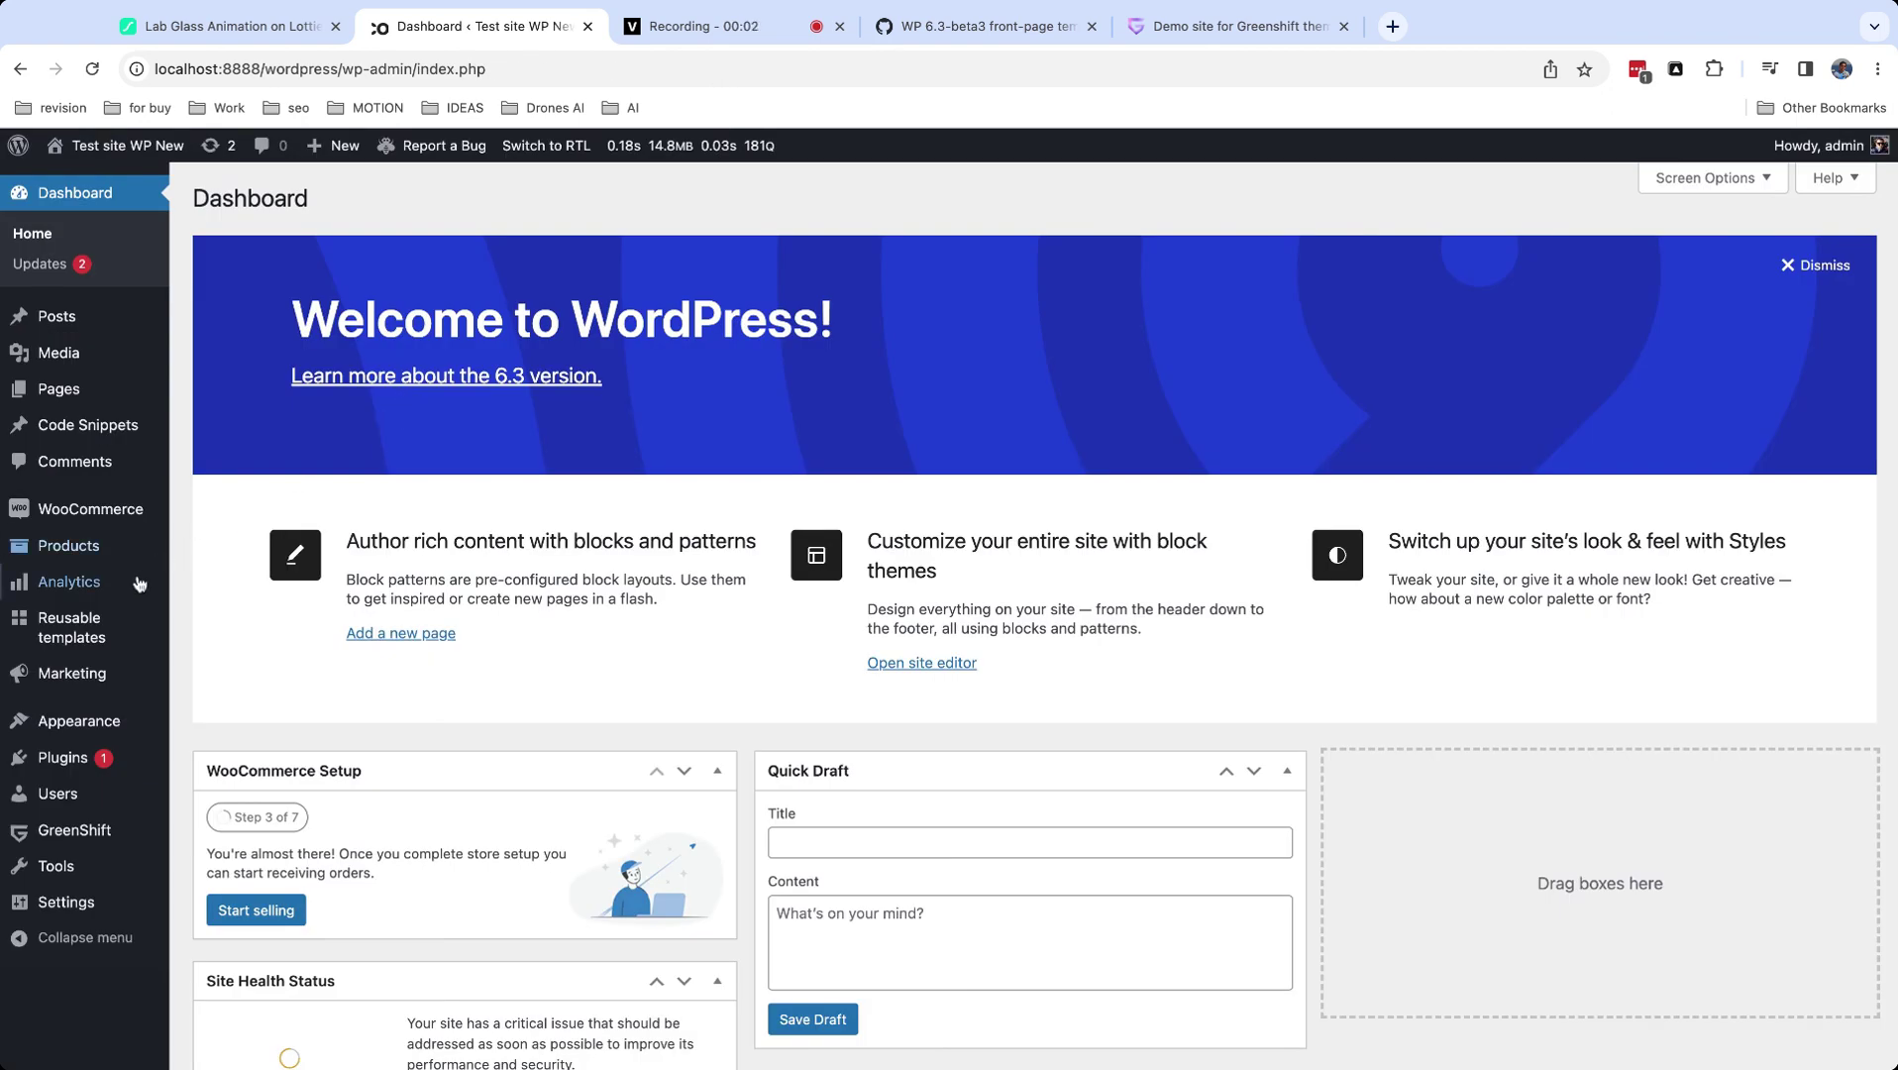
Check the new page's assigned template, then exit the editor to the All Pages list.
mouse_move(120, 397)
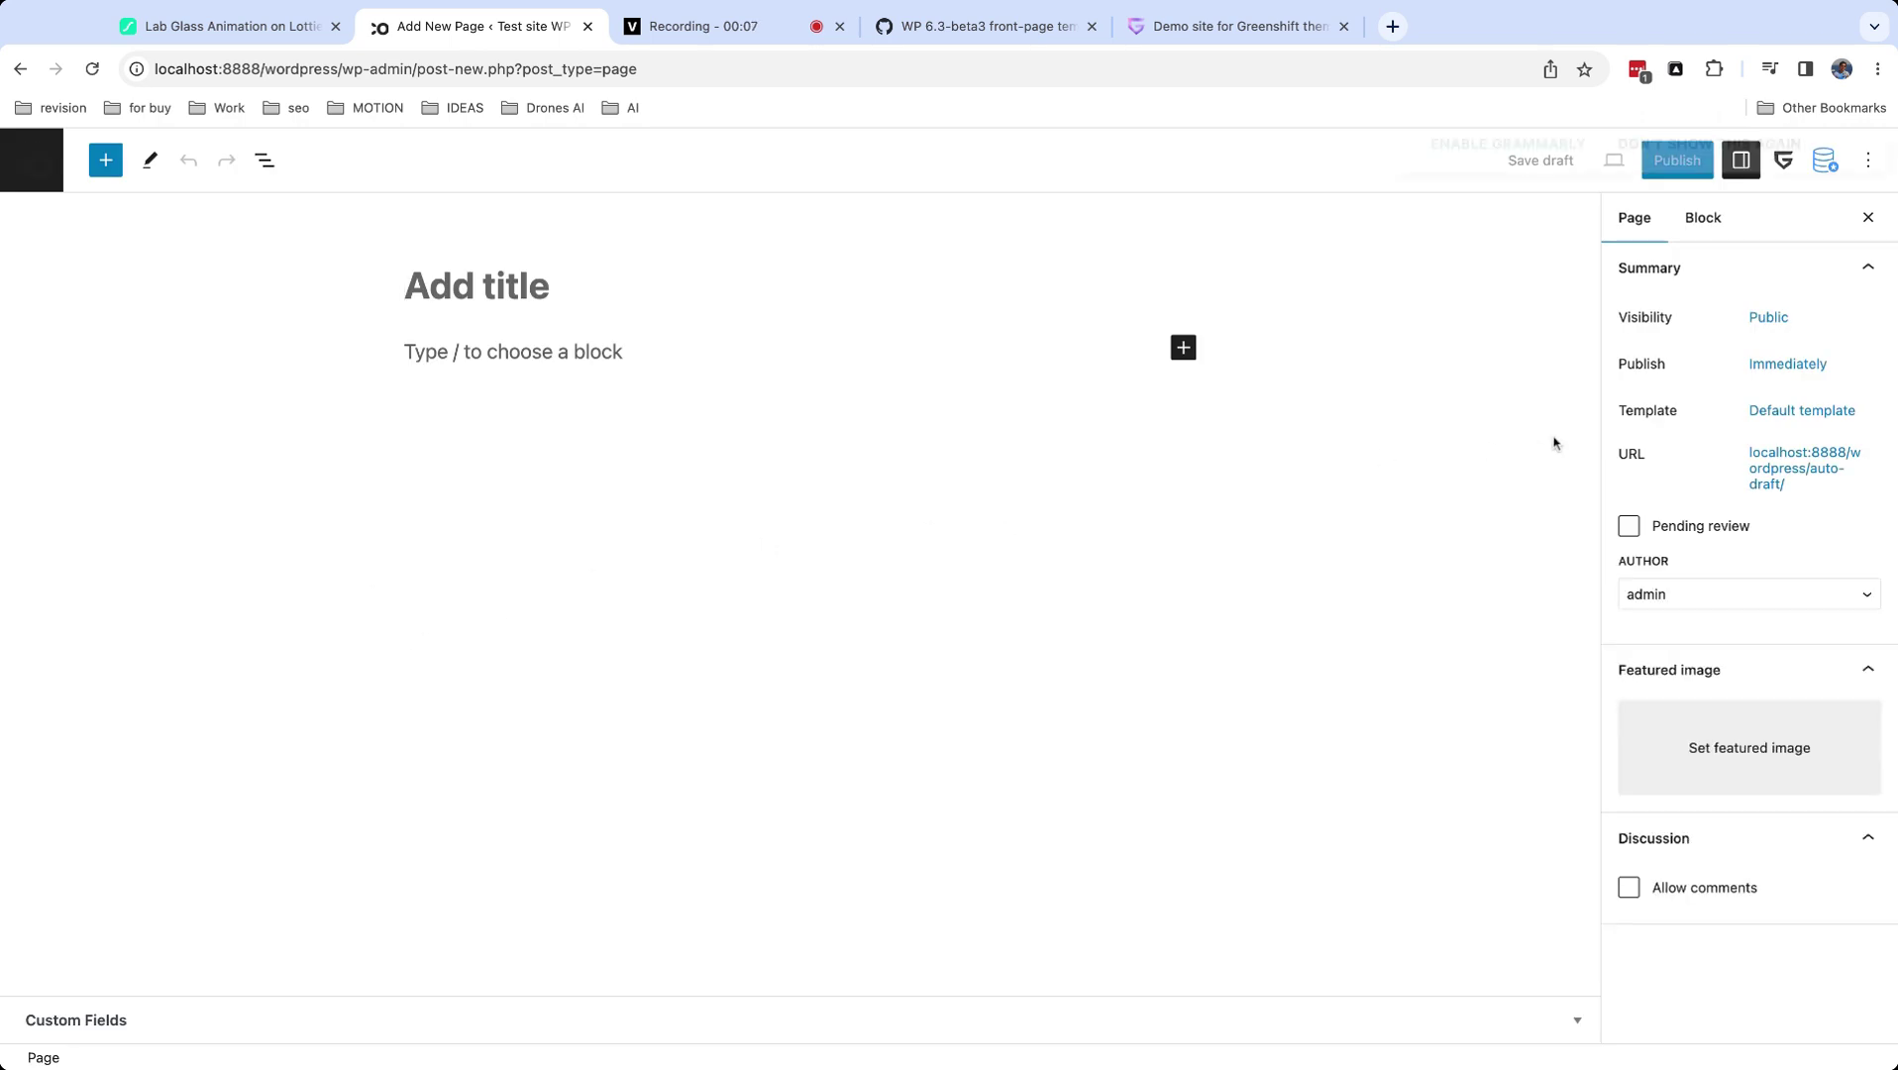
left_click(1873, 164)
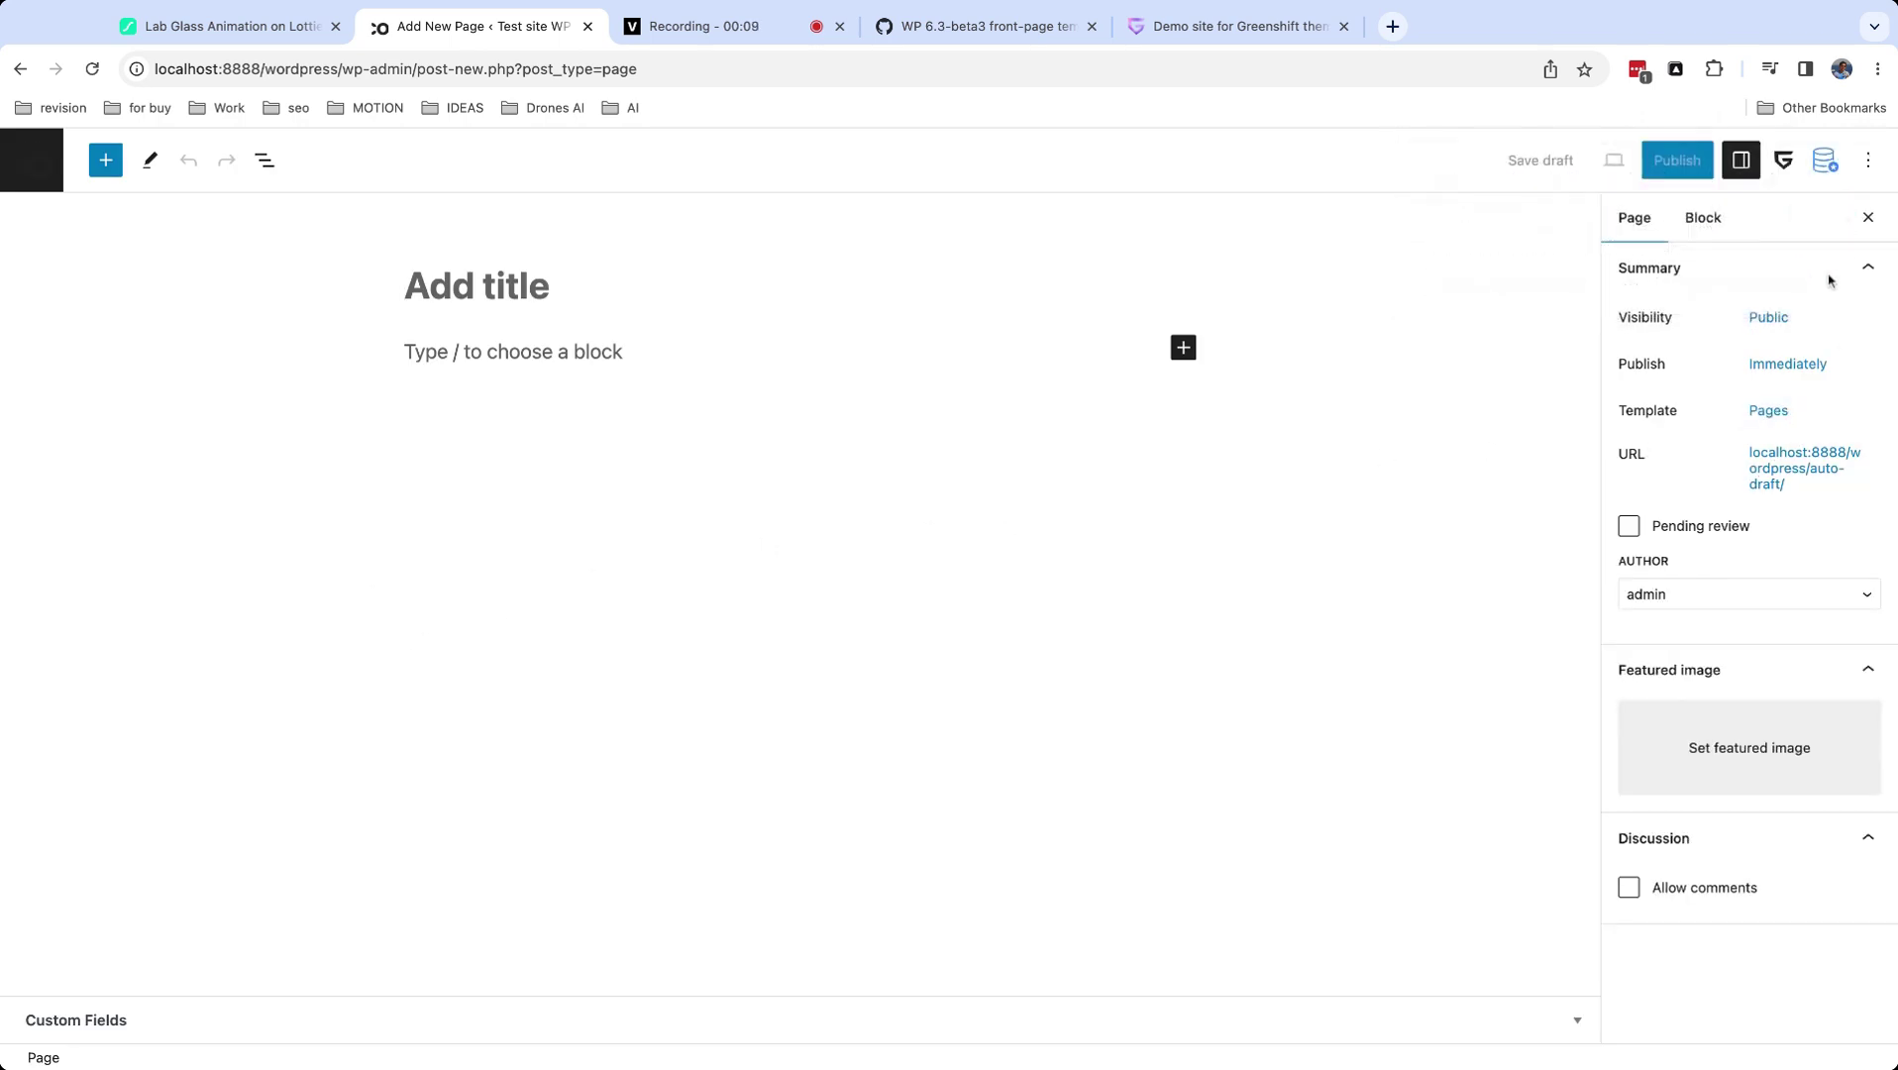
left_click(1770, 410)
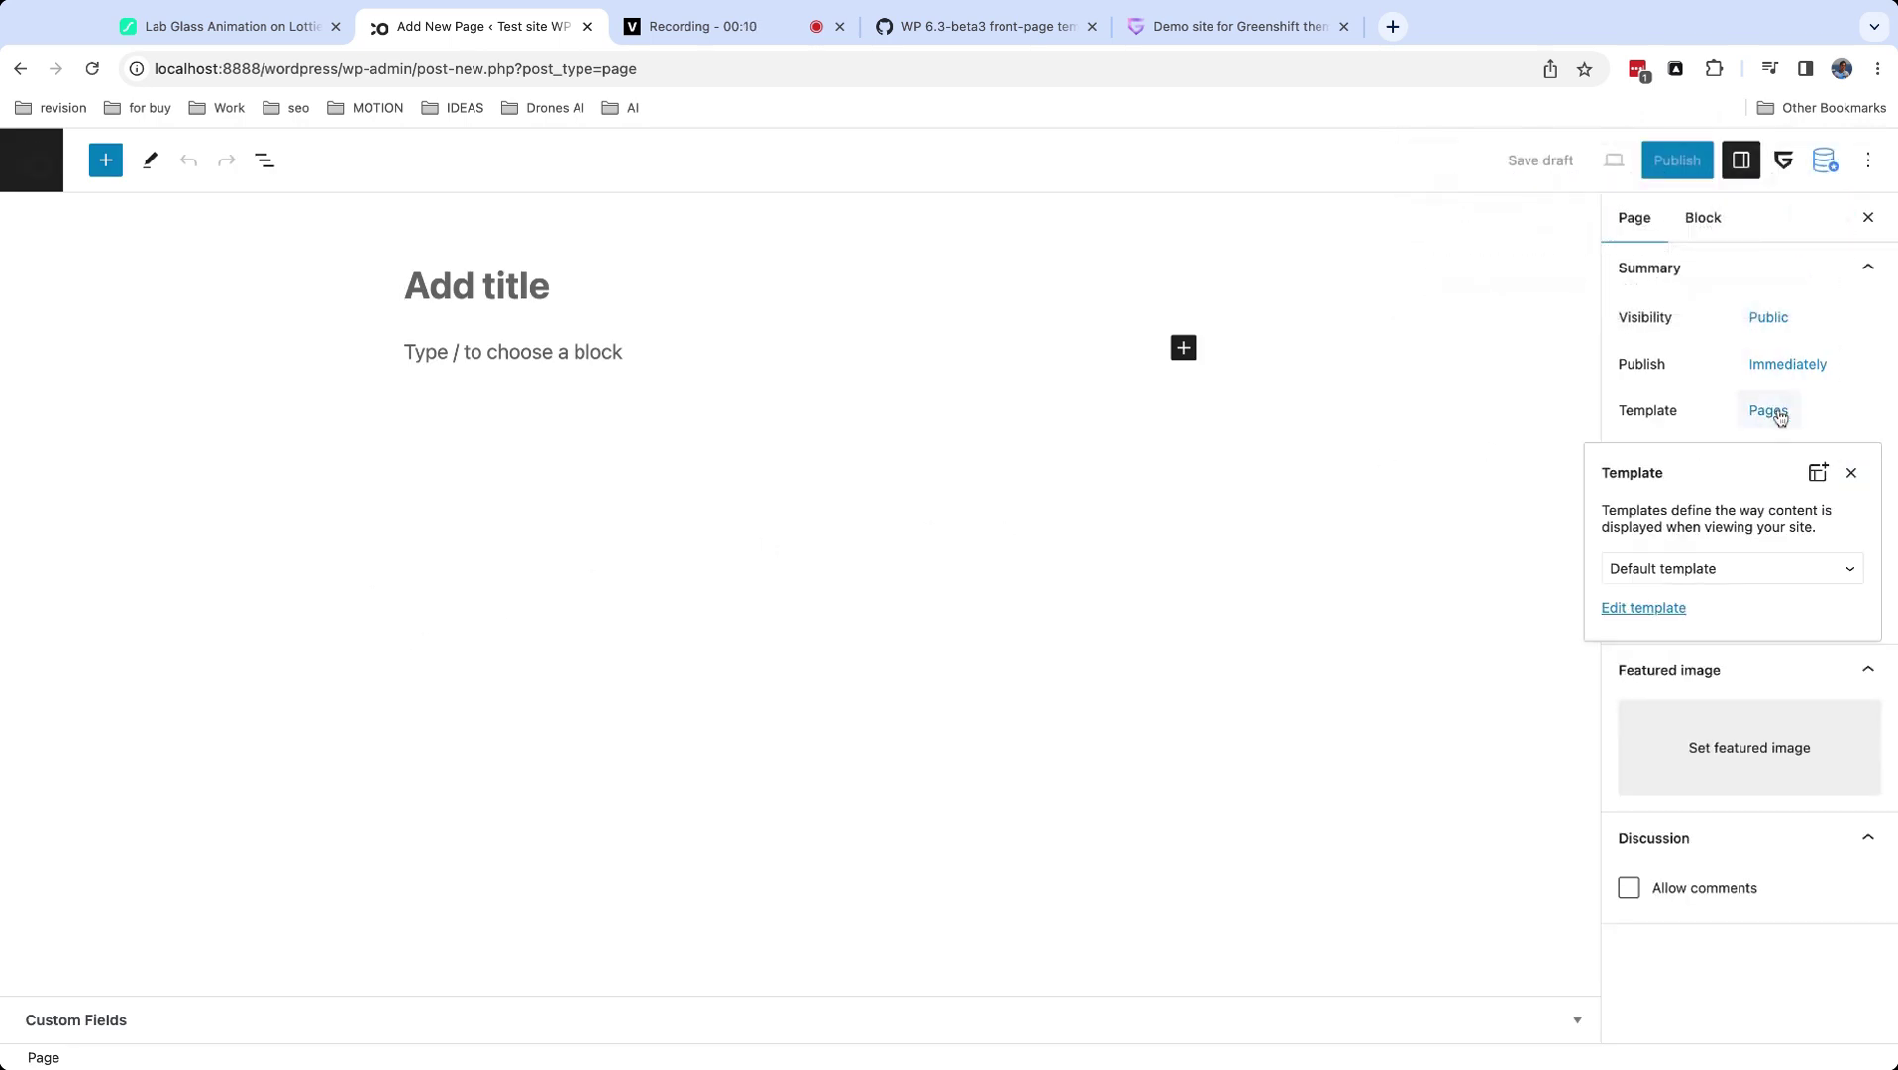
left_click(1702, 567)
left_click(44, 167)
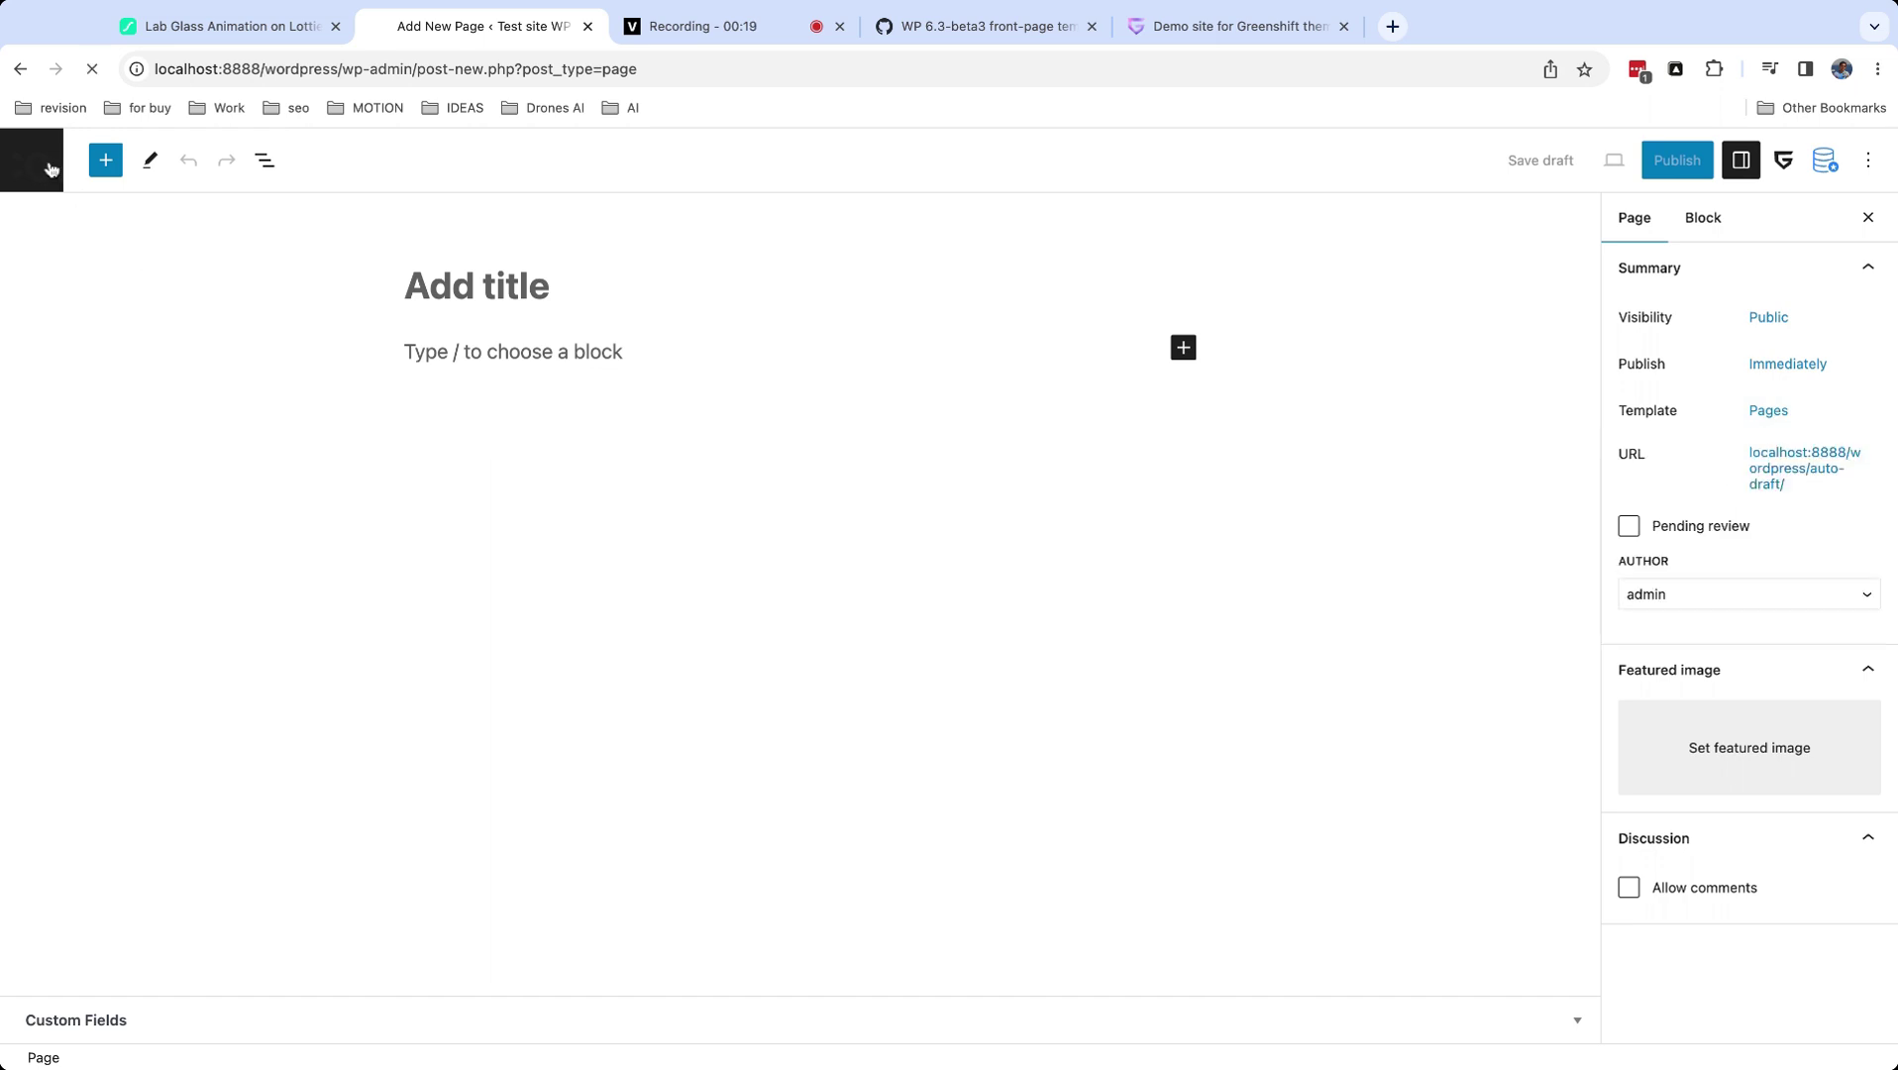
mouse_move(92, 635)
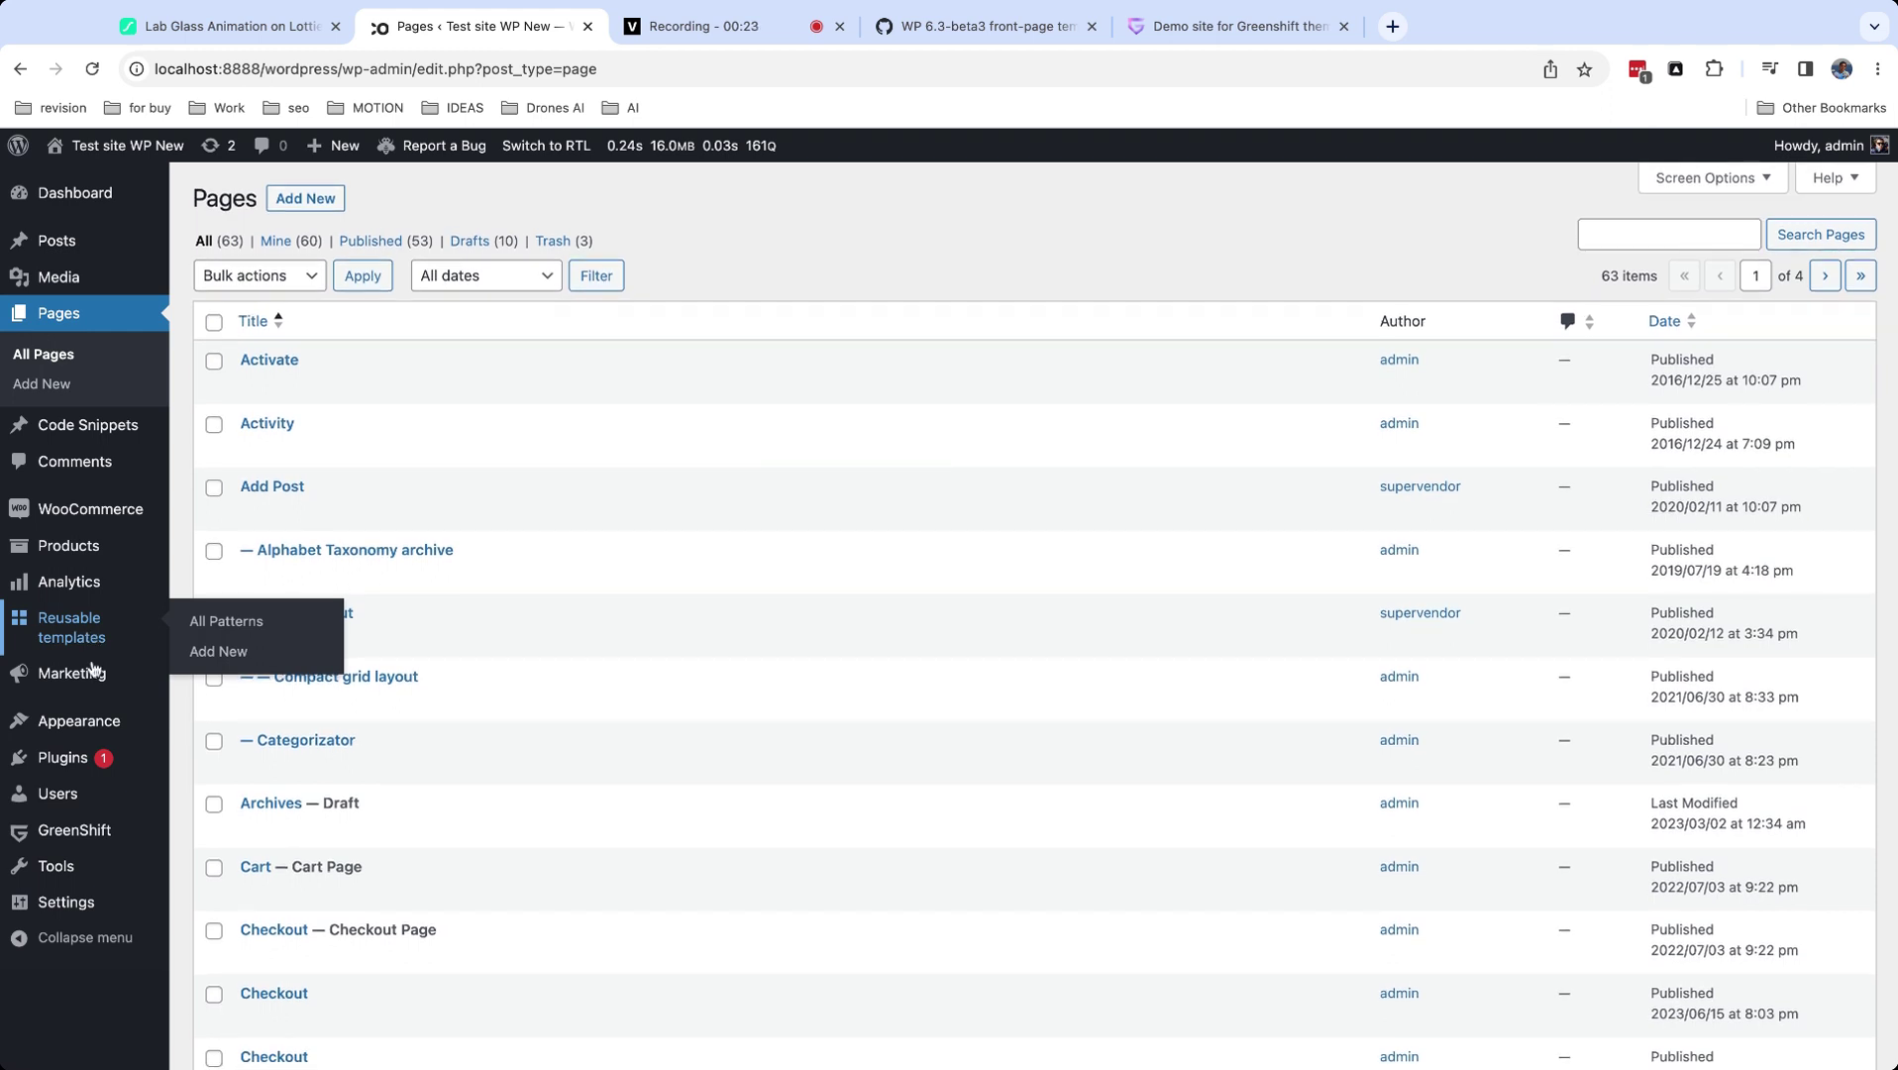
Open the Front Page template from the Site Editor's Templates list for editing.
mouse_move(100, 724)
left_click(209, 756)
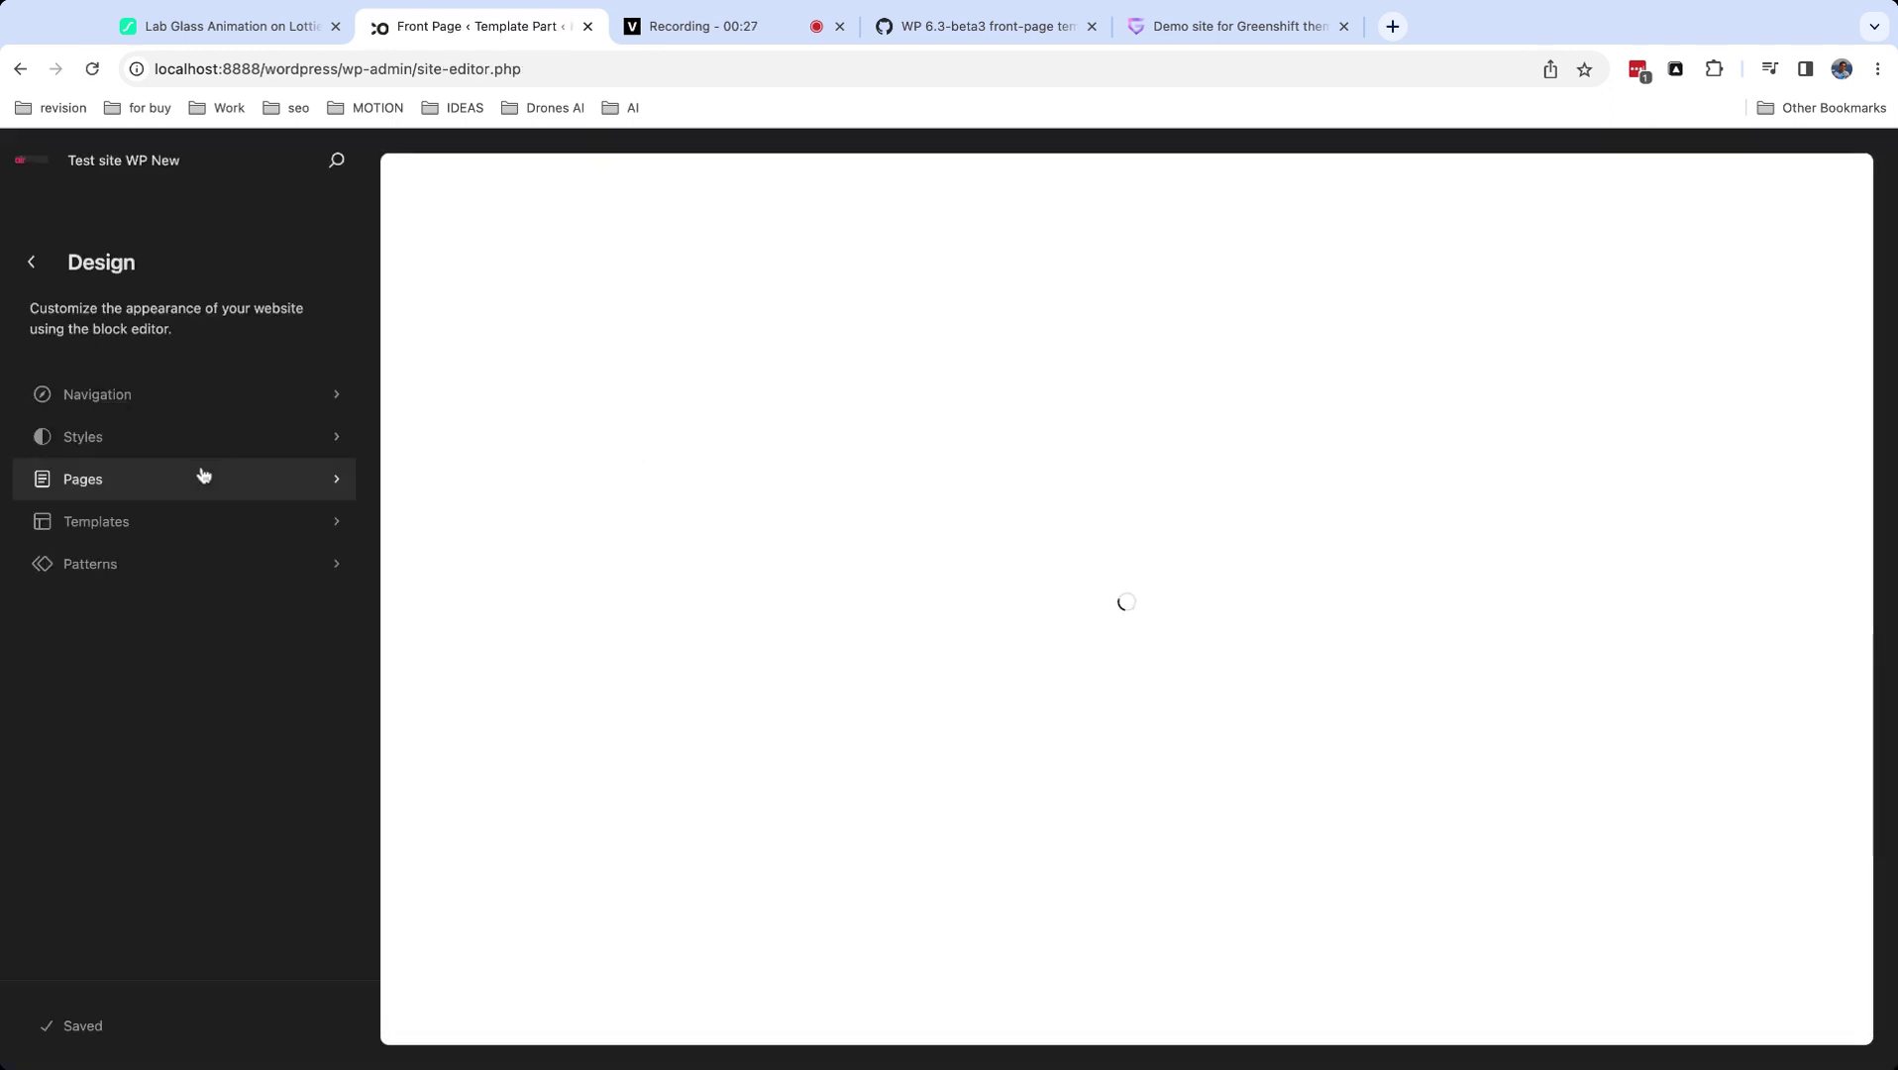
left_click(128, 528)
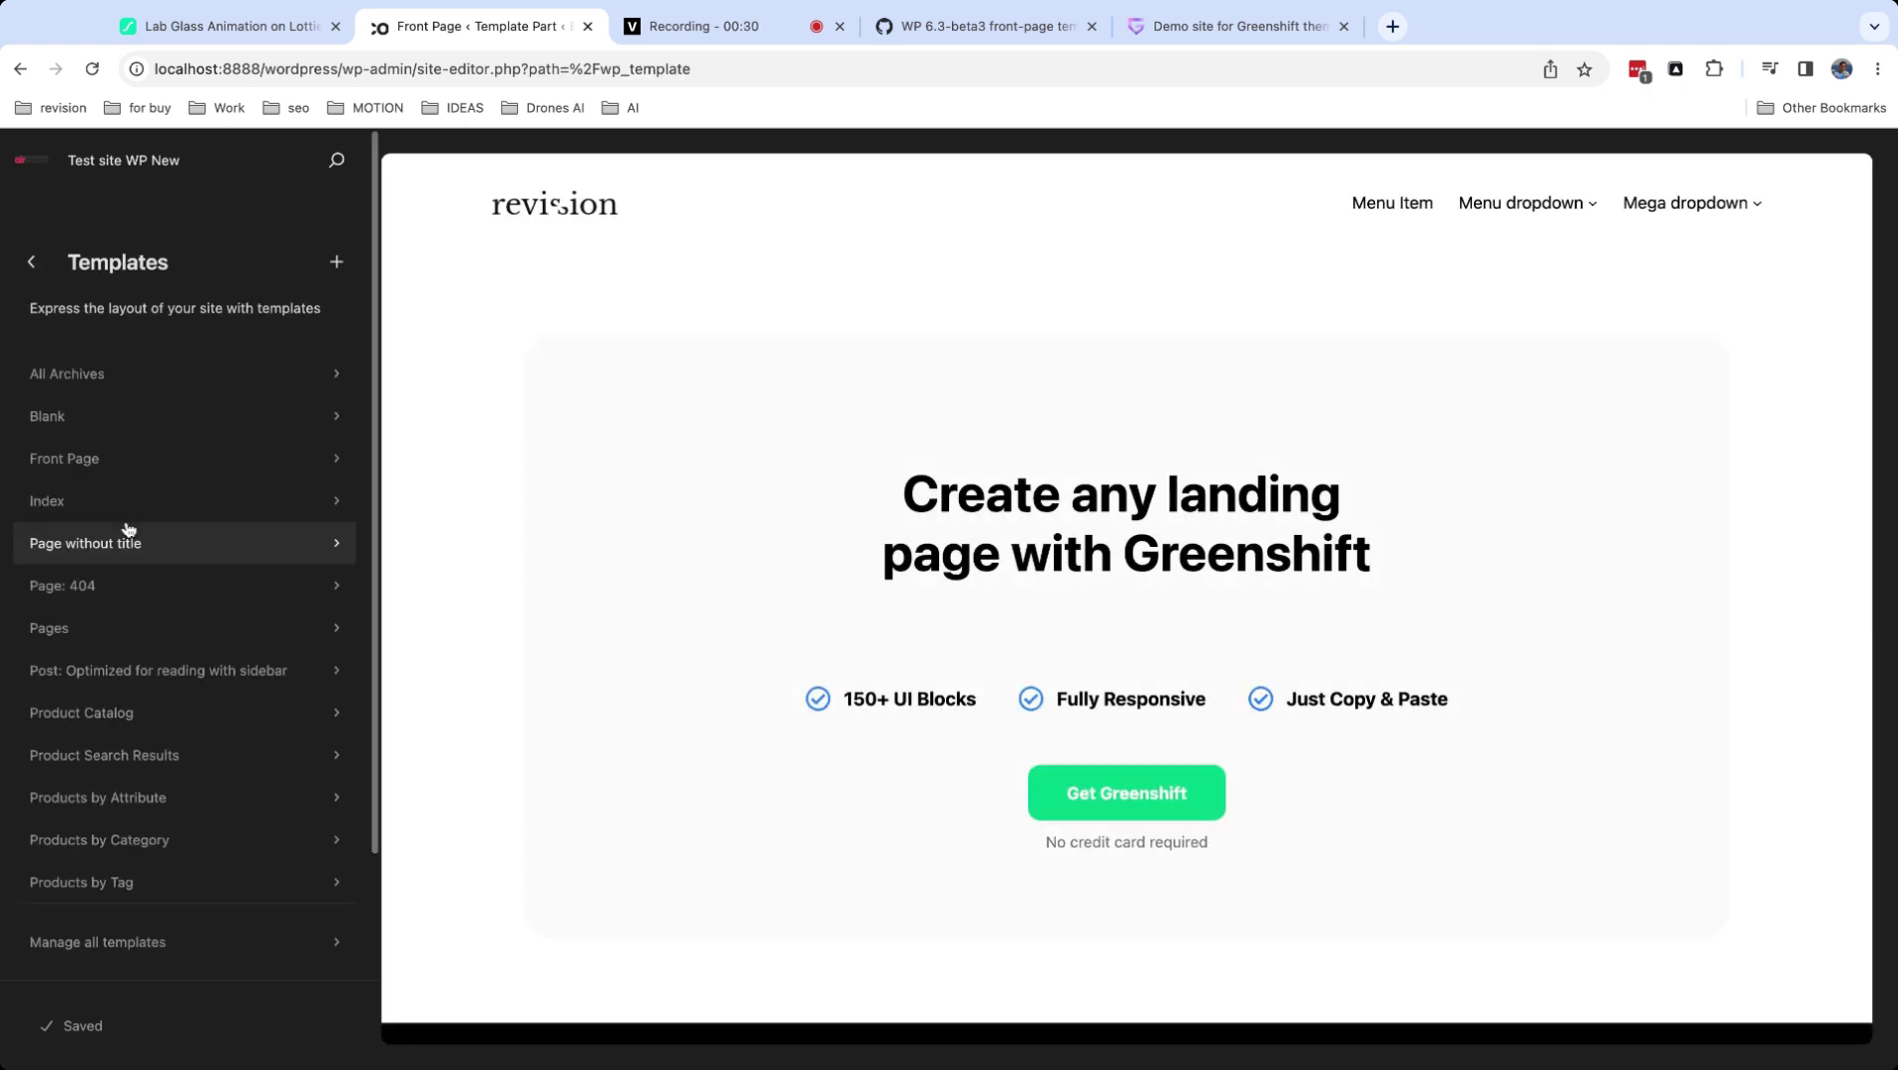
left_click(139, 461)
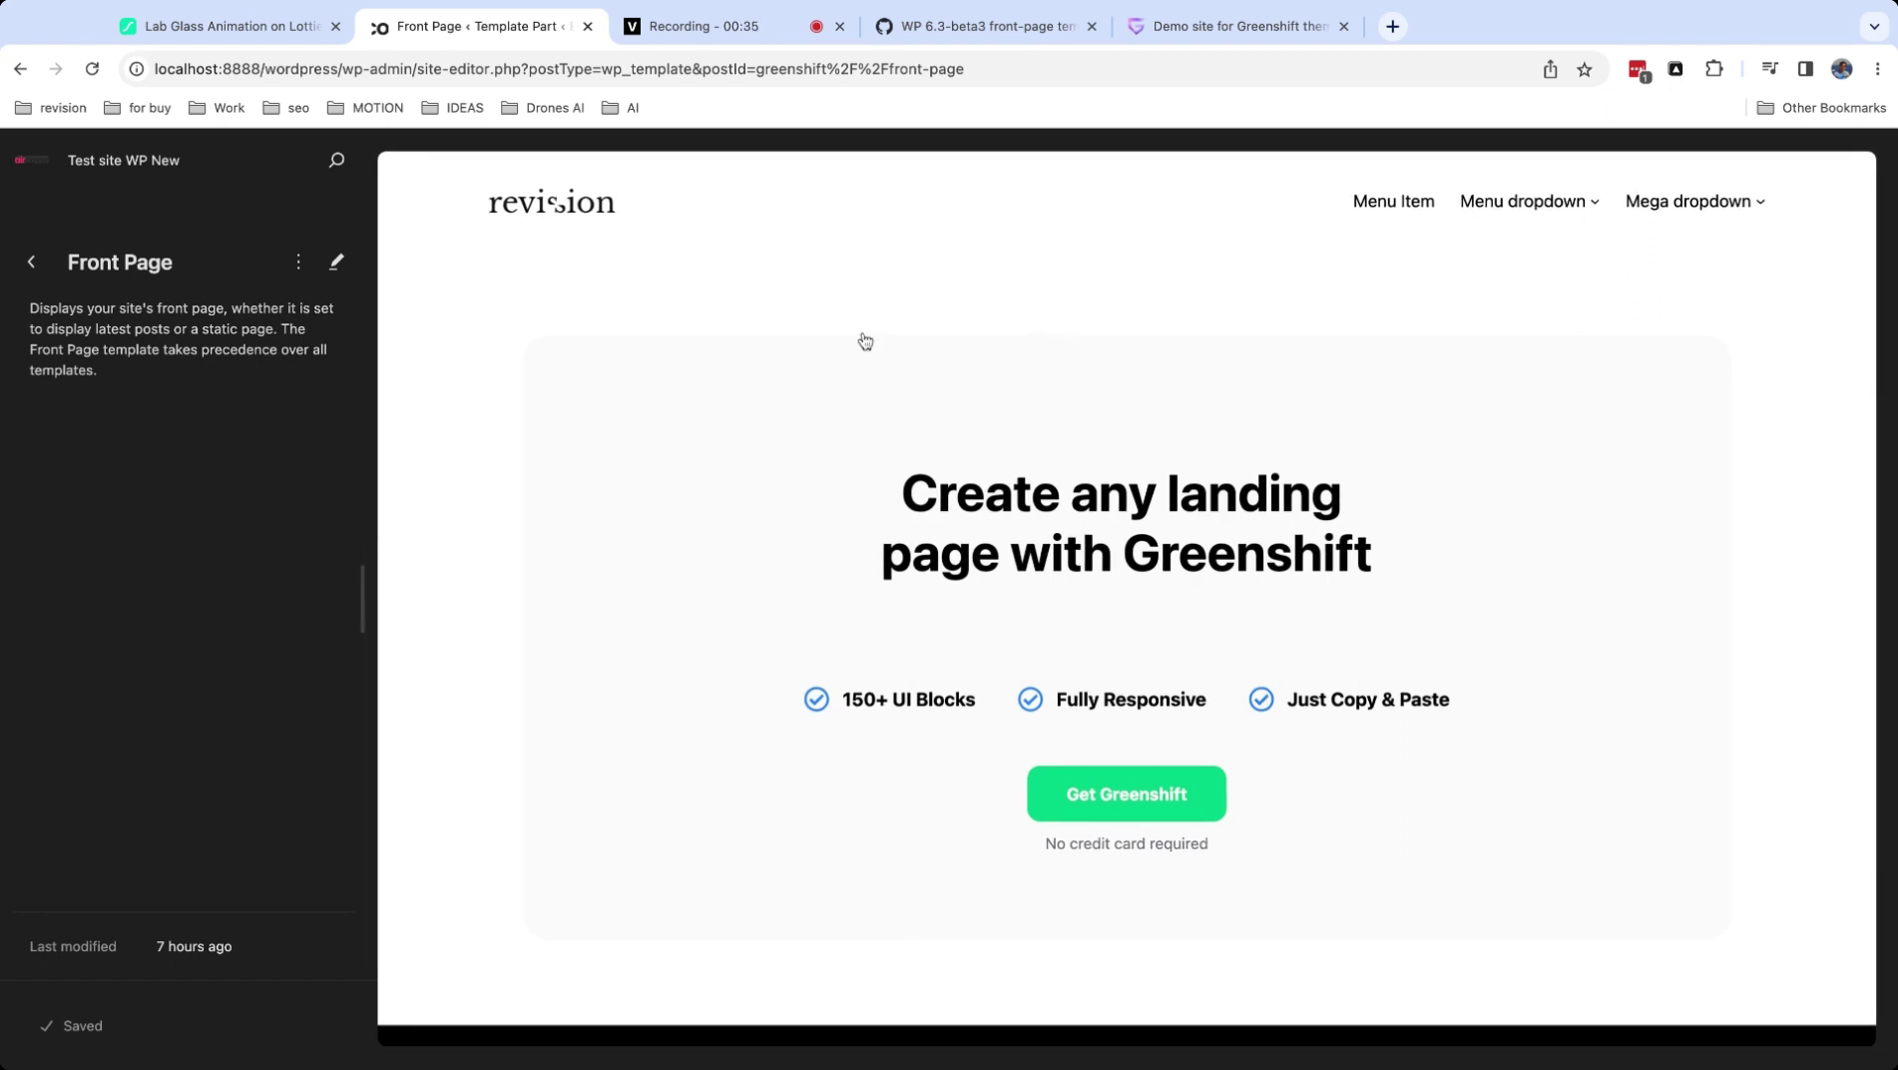
left_click(762, 292)
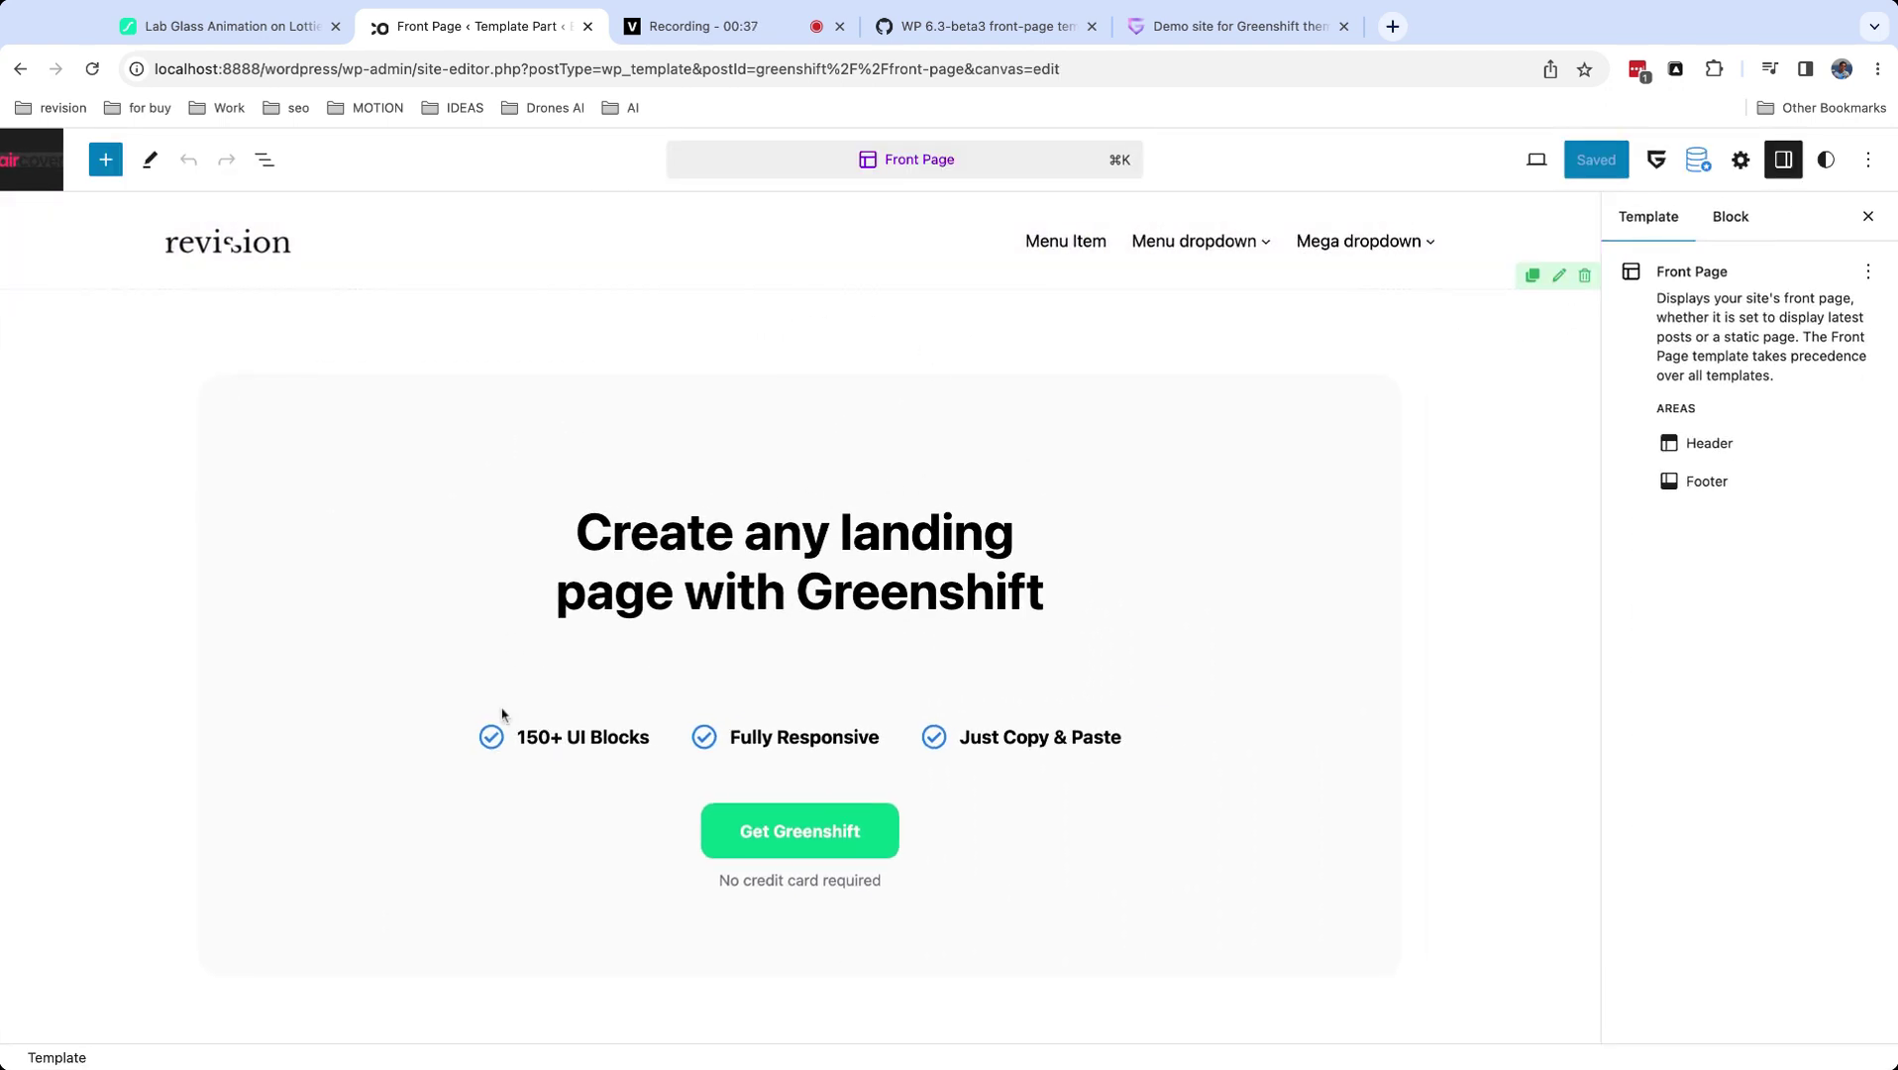
scroll(544, 797, "down", 5)
scroll(544, 797, "up", 5)
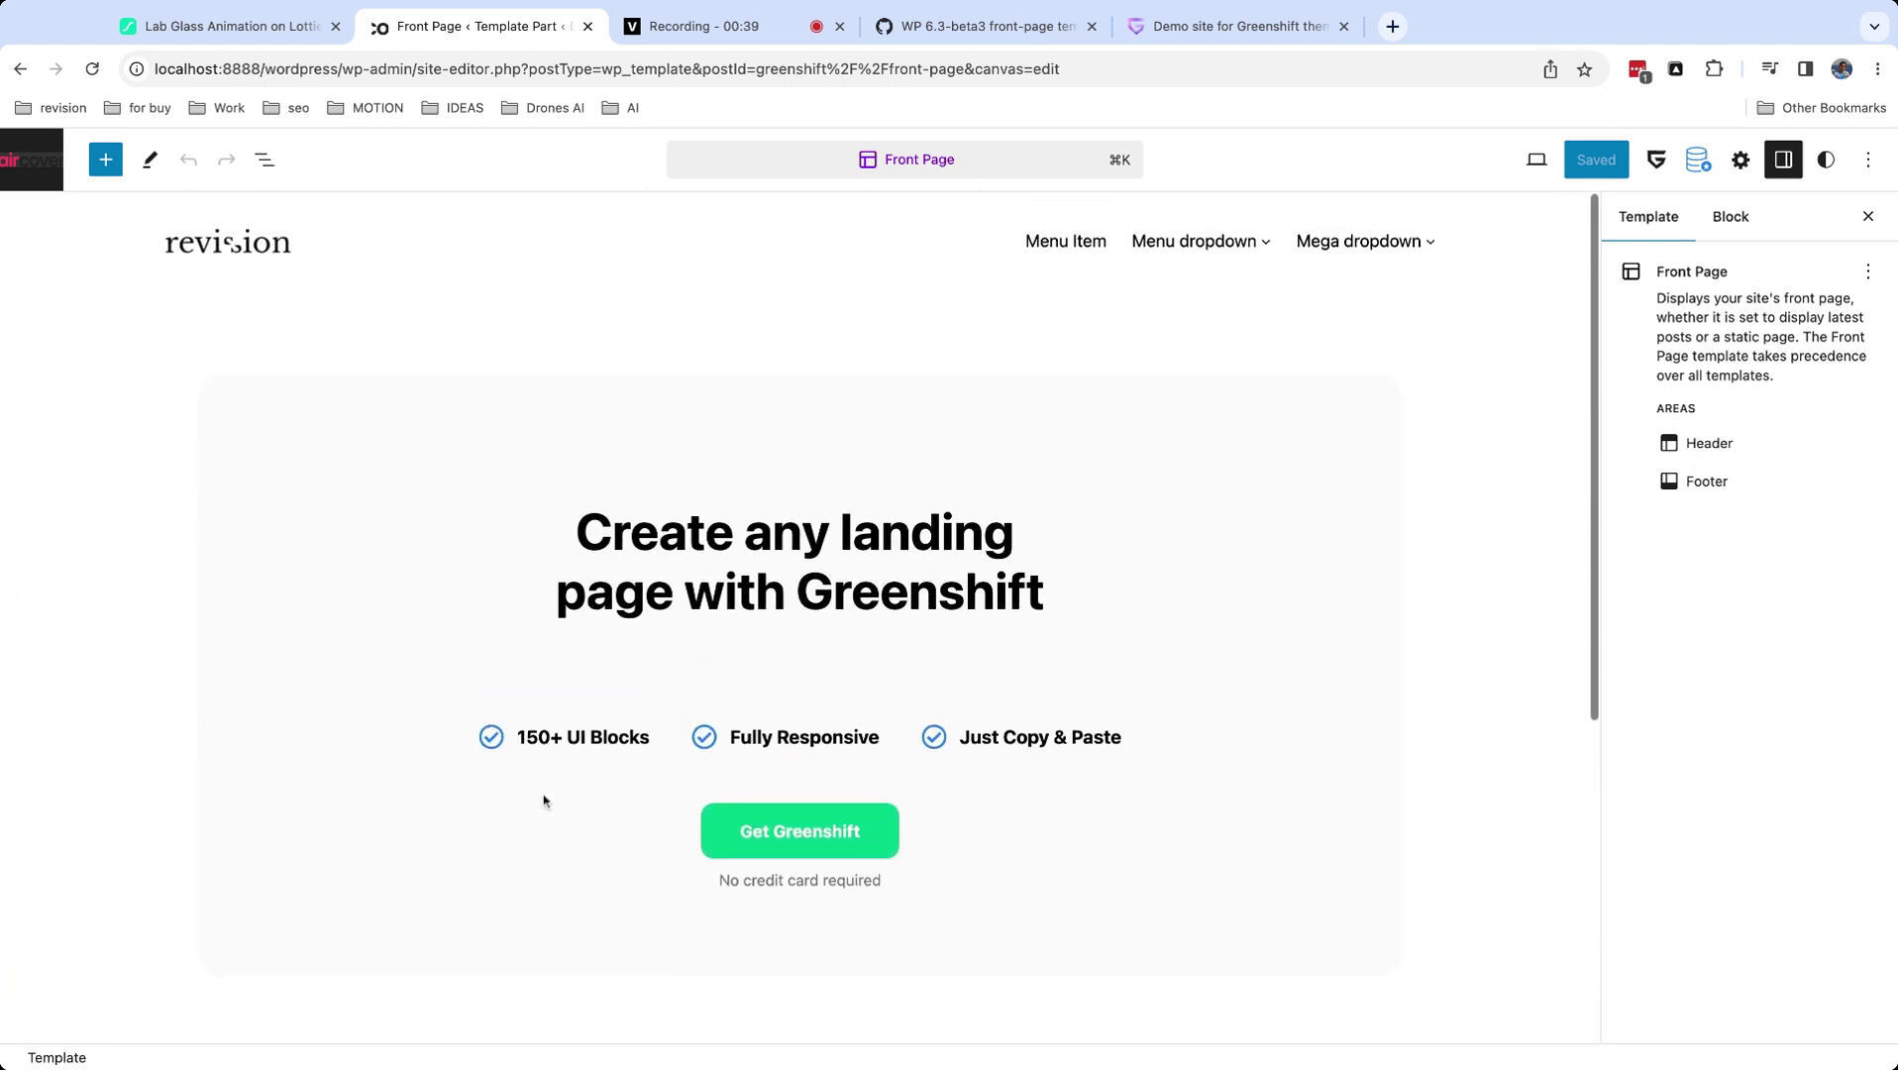
Inspect the header's Site Logo, the Menu Item and Menu dropdown links, and the Greenshift hero row.
left_click(401, 257)
left_click(275, 248)
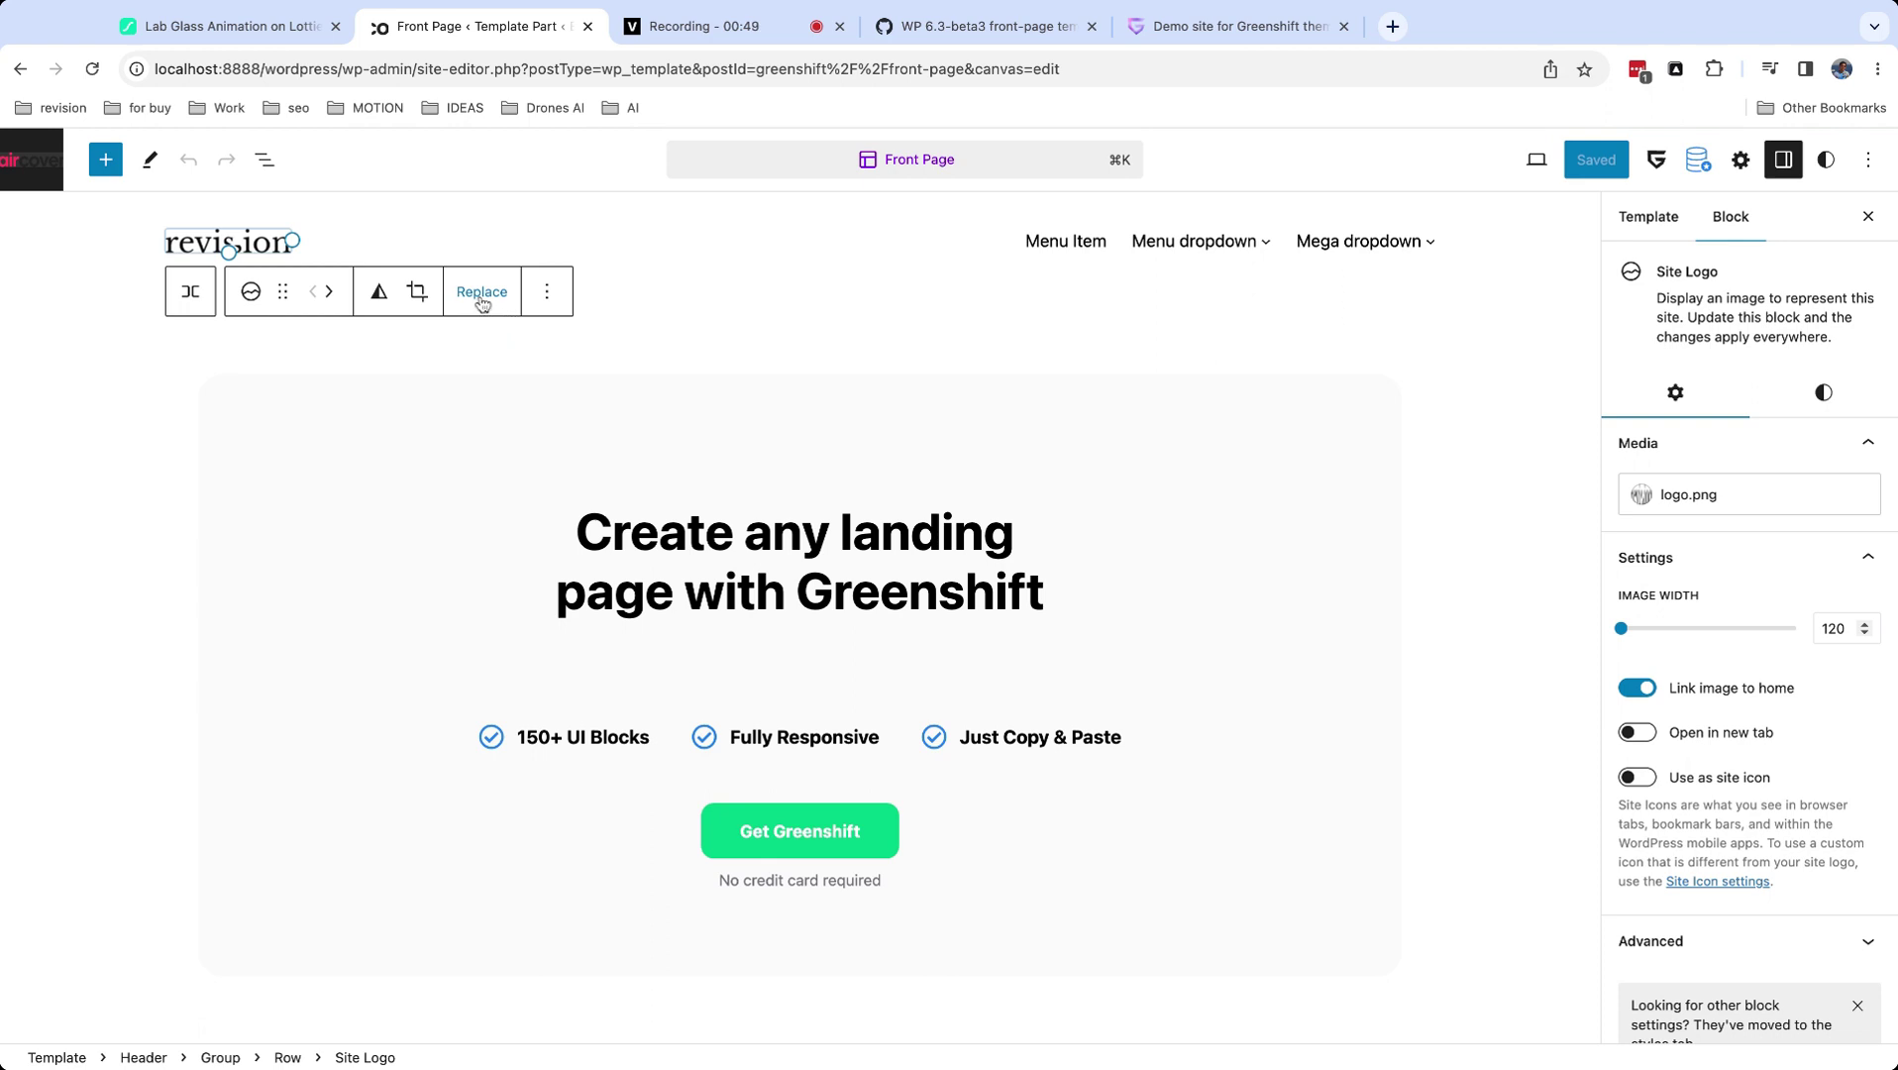
left_click(1033, 248)
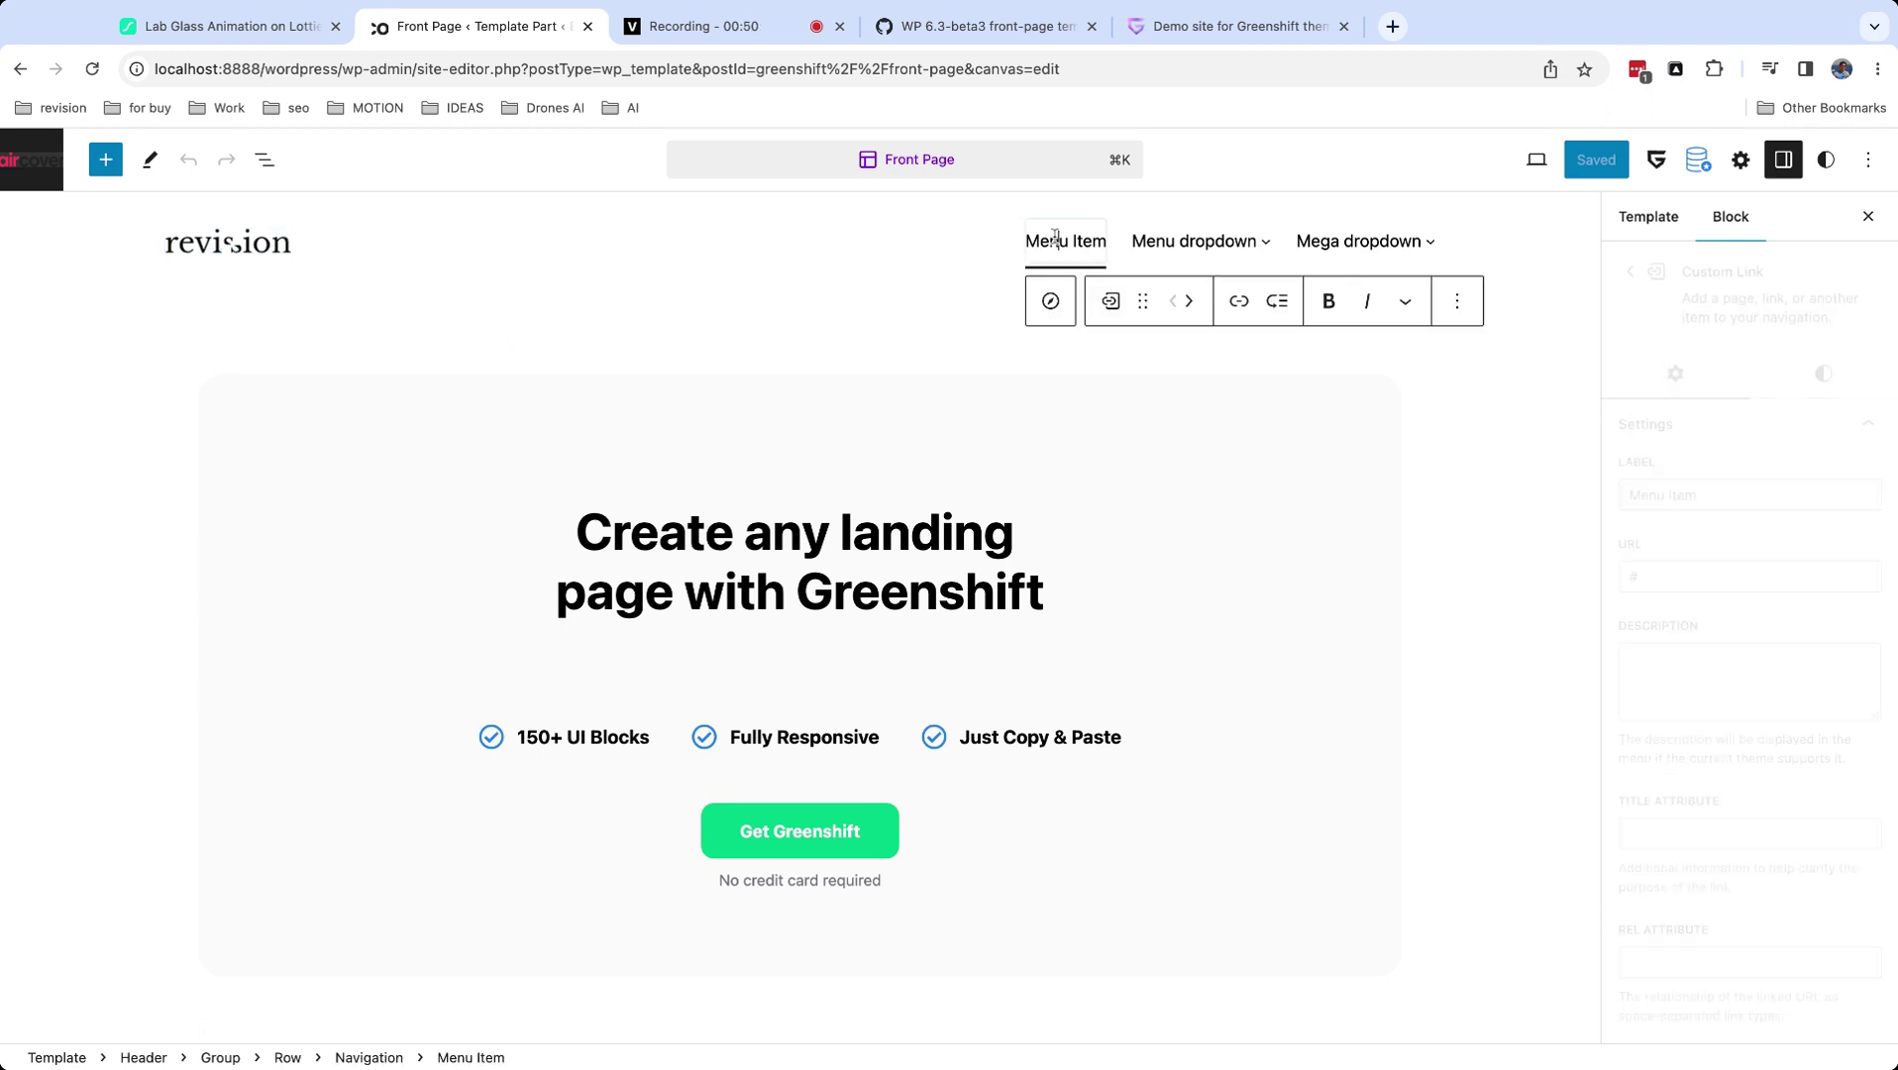
left_click(1188, 242)
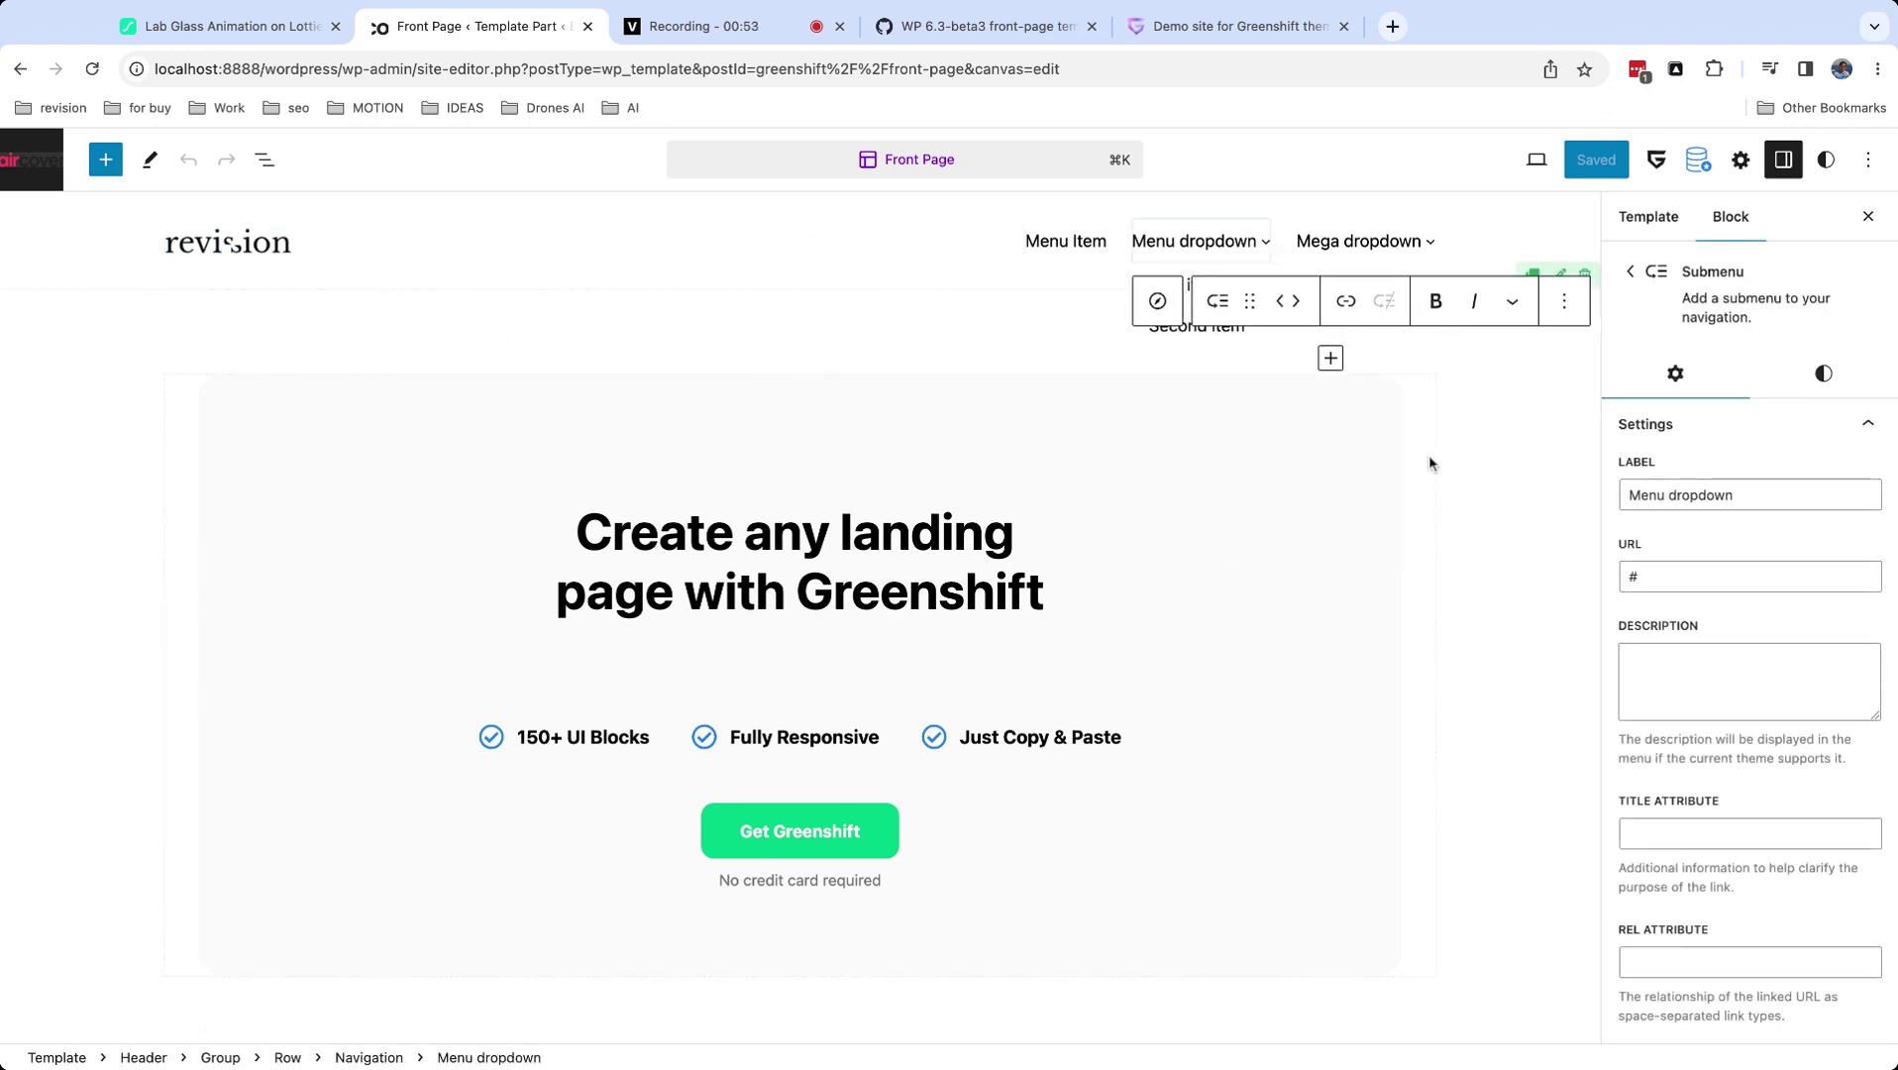
left_click(1457, 452)
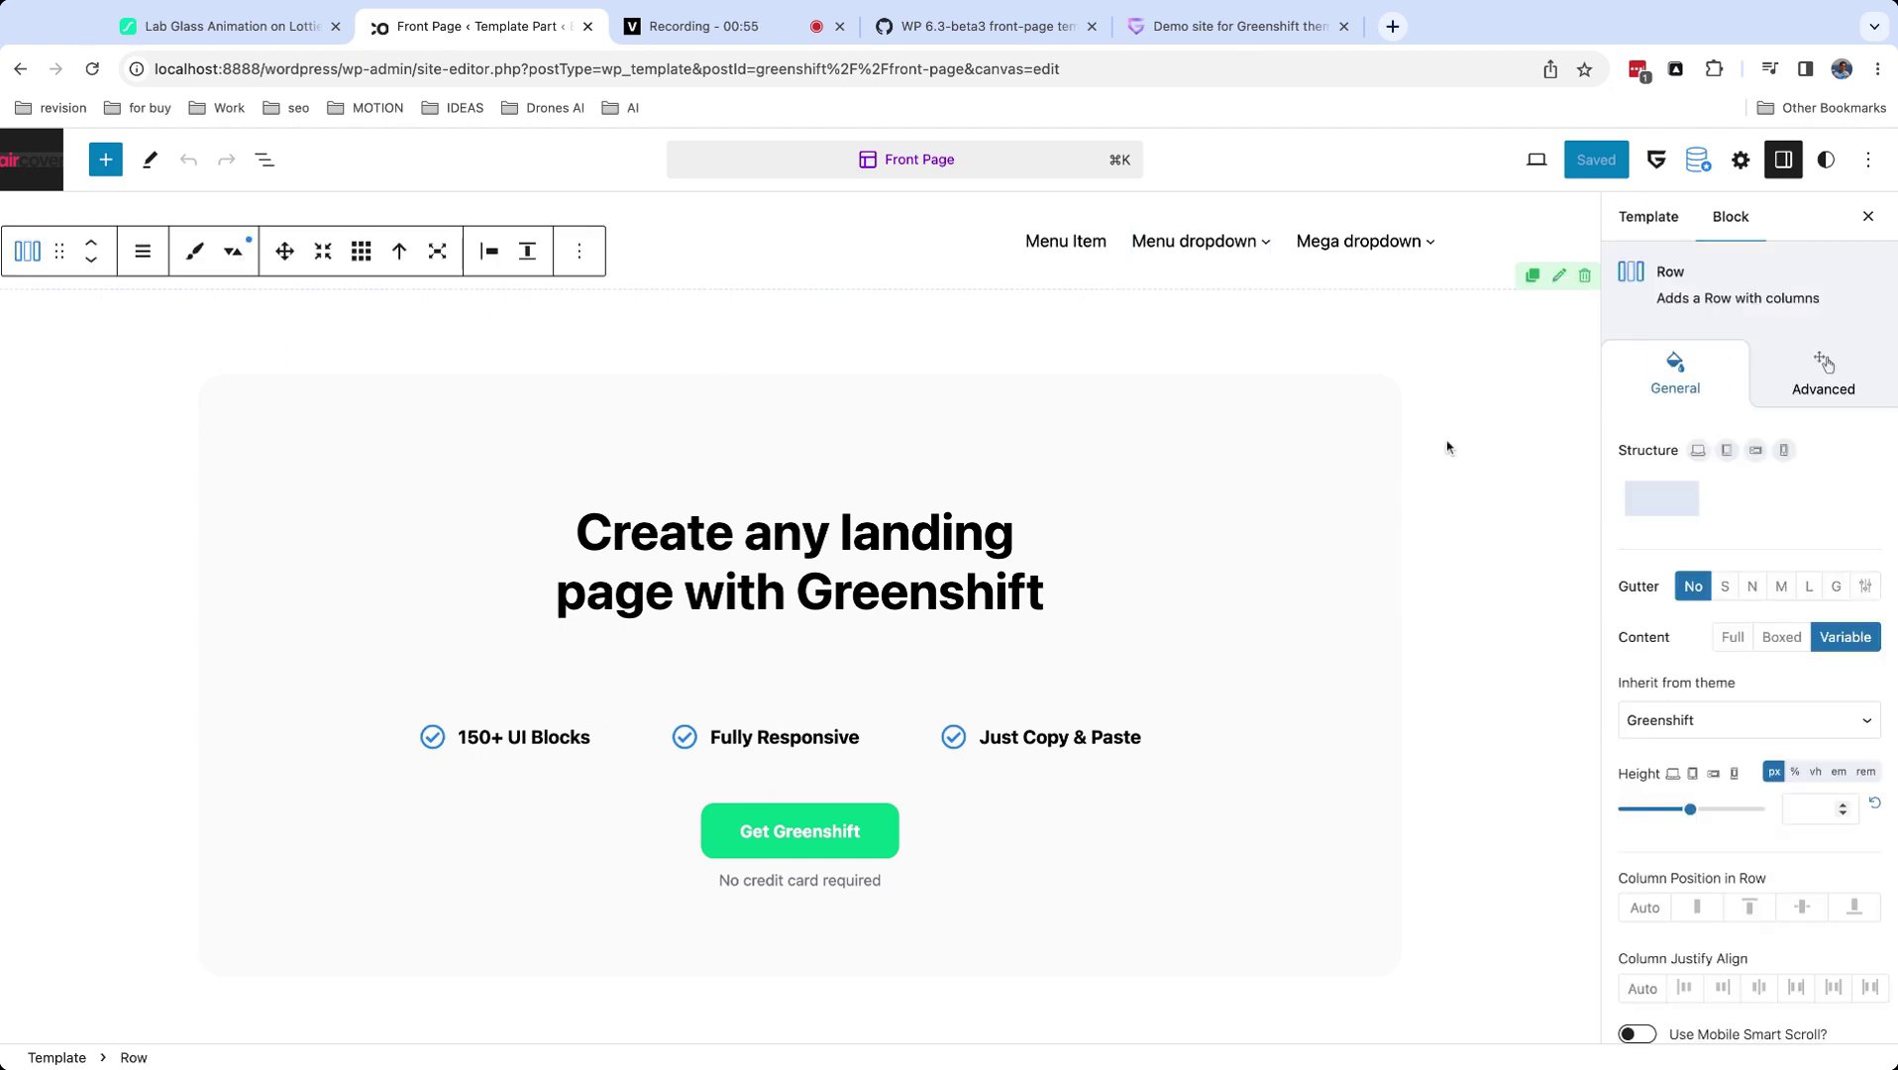
scroll(918, 476, "down", 5)
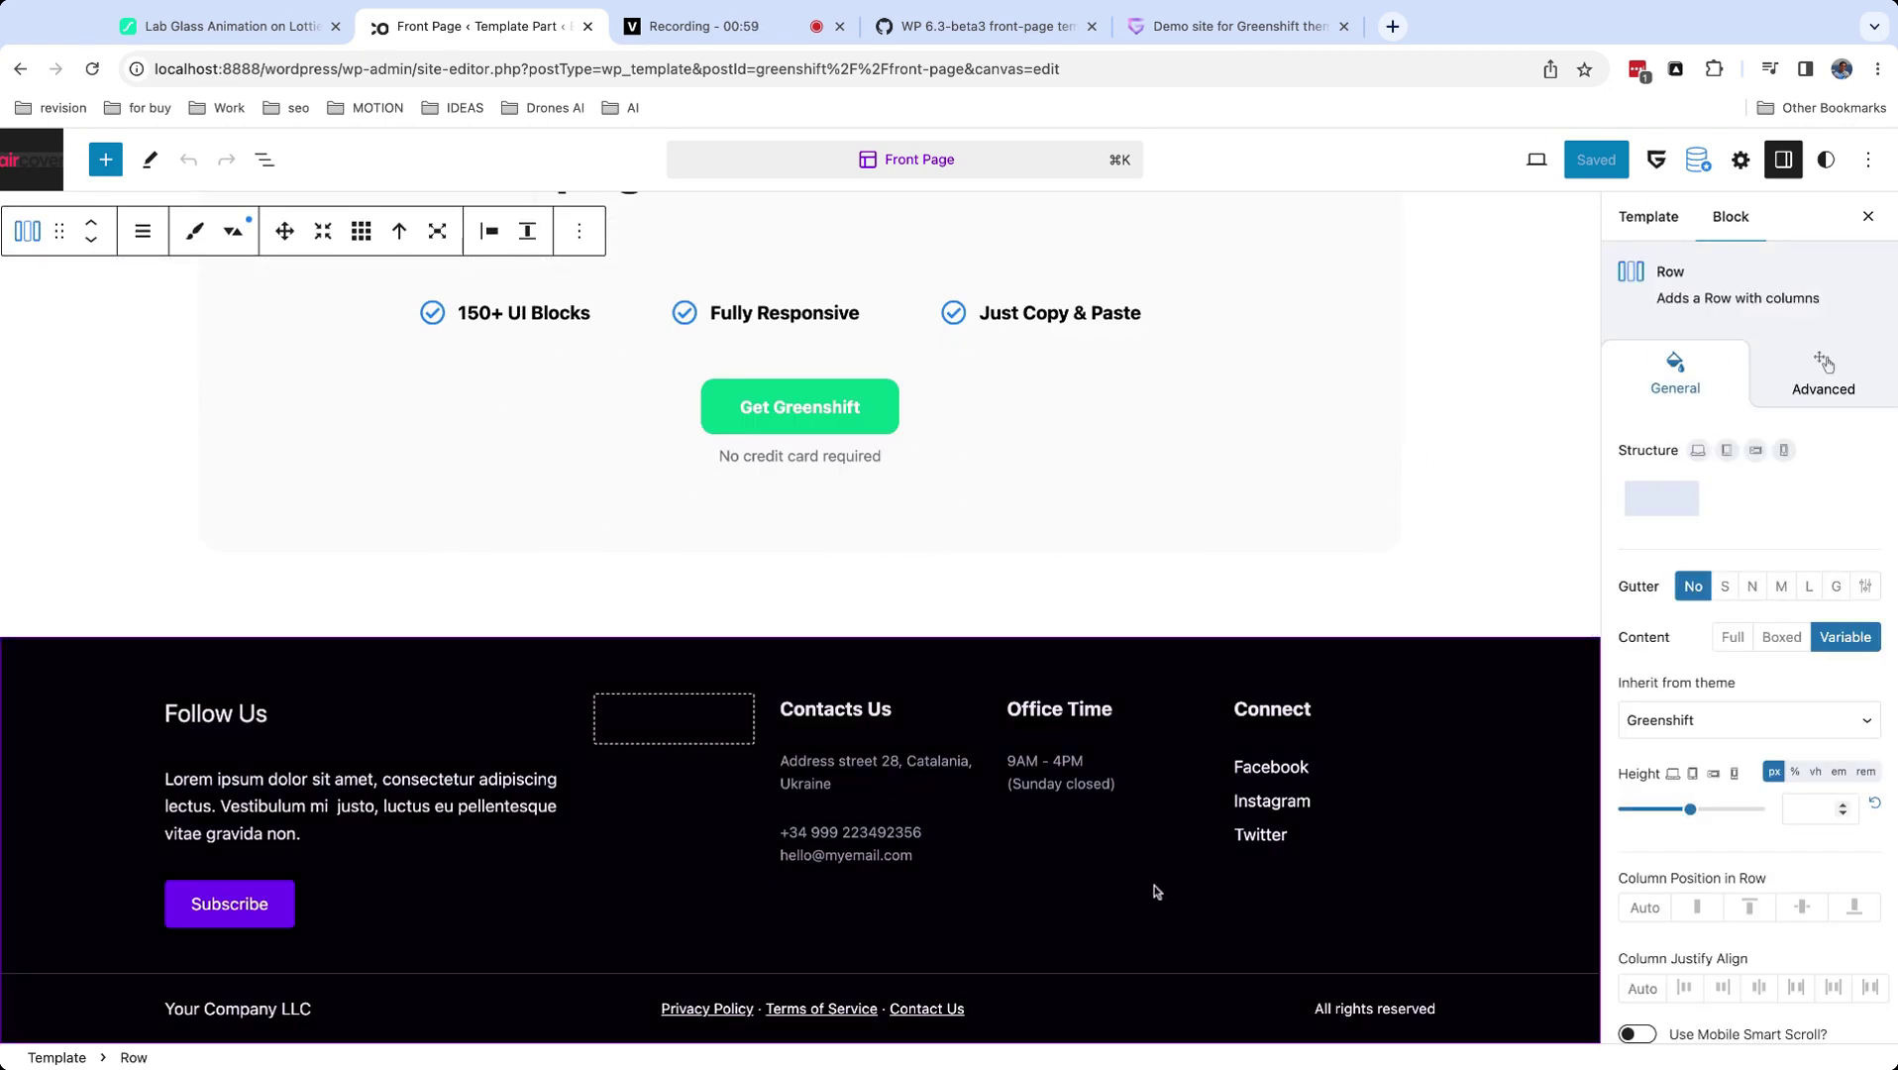
scroll(1068, 893, "up", 5)
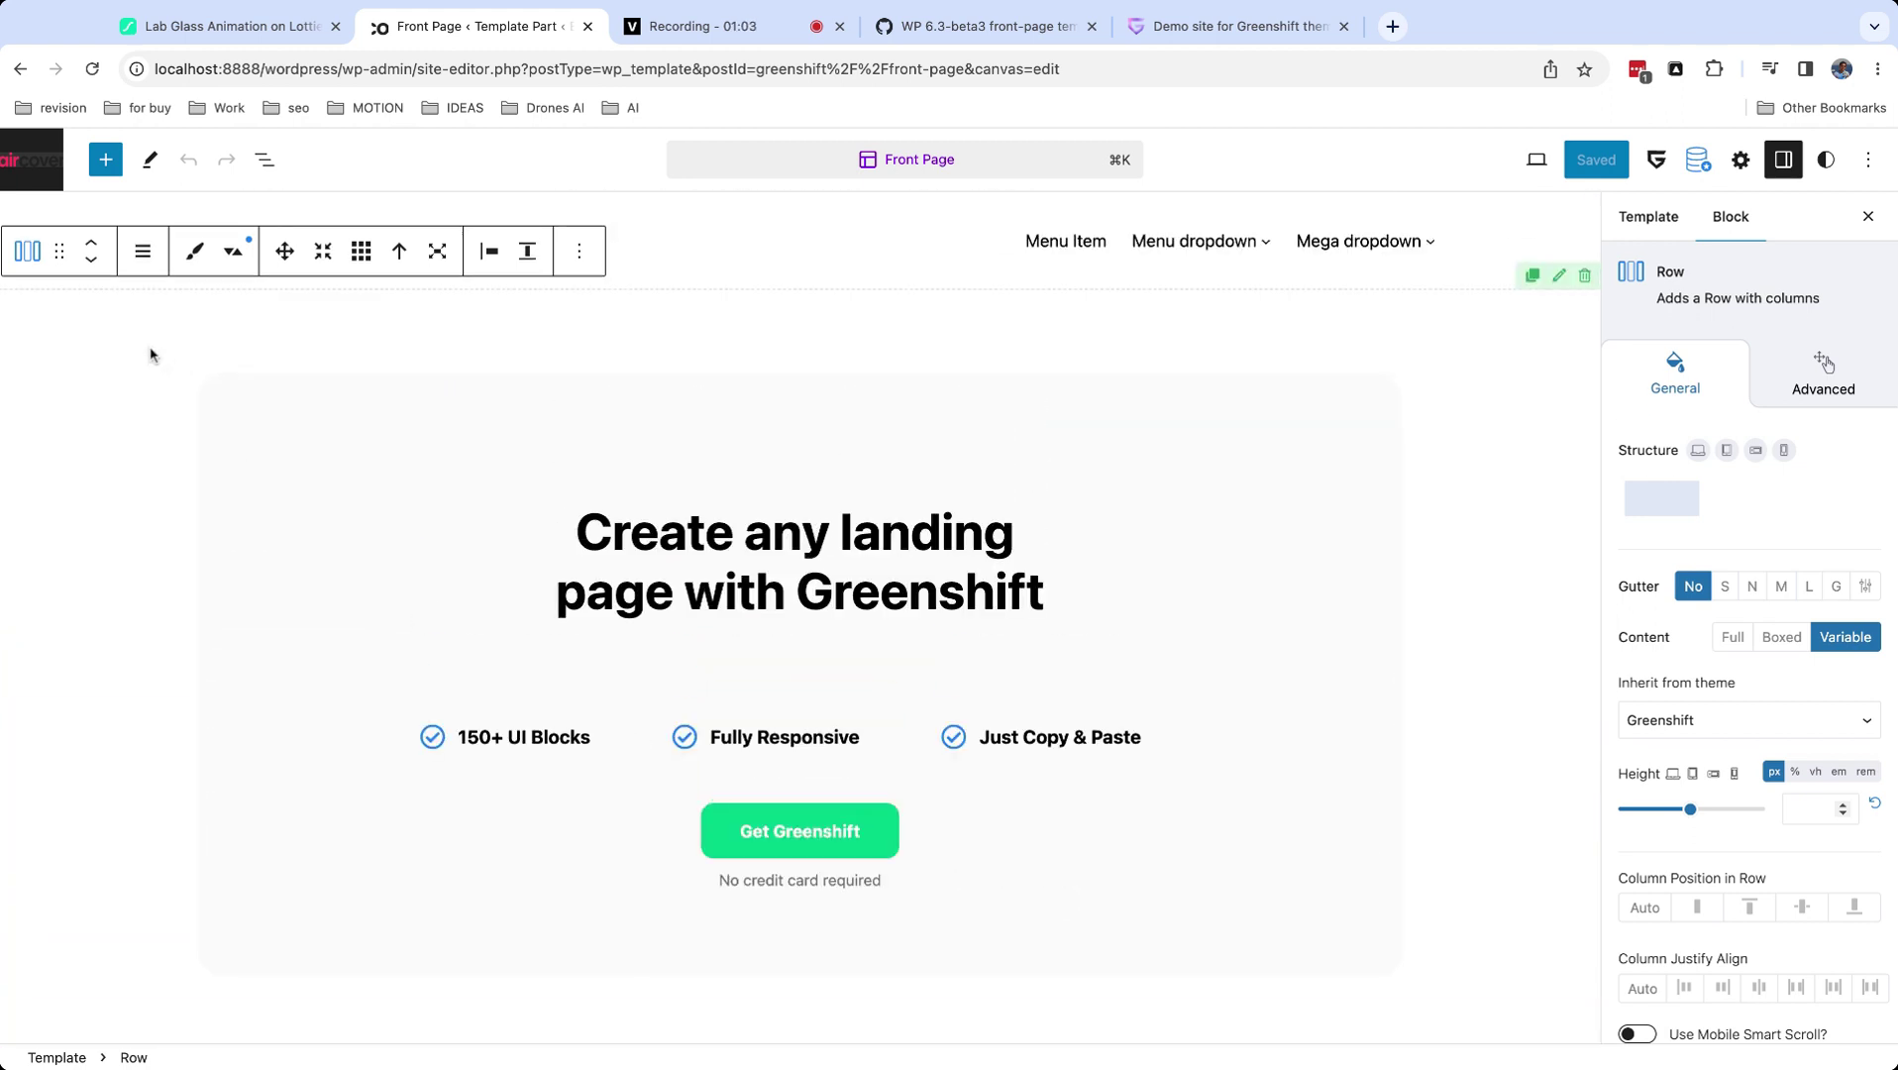
Leave the Front Page editor and go back through Templates to the main Design menu.
left_click(43, 162)
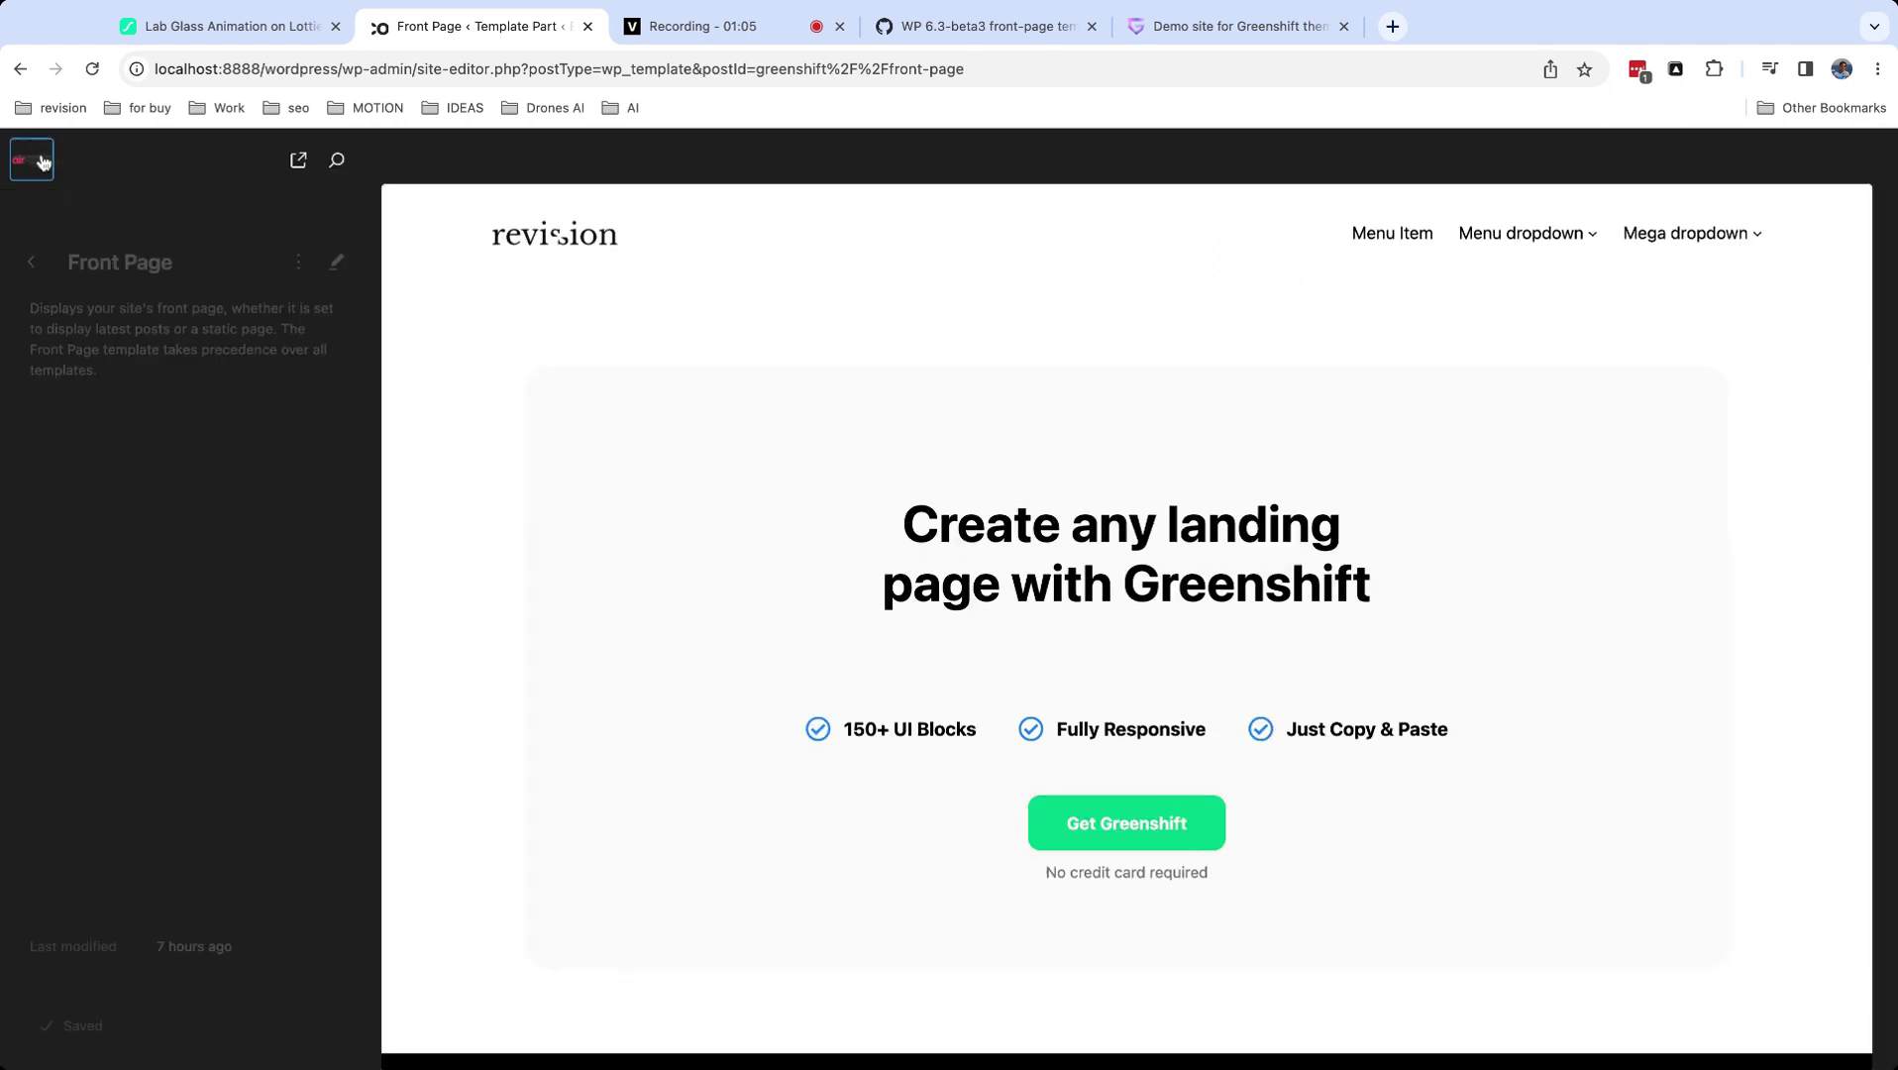
left_click(37, 261)
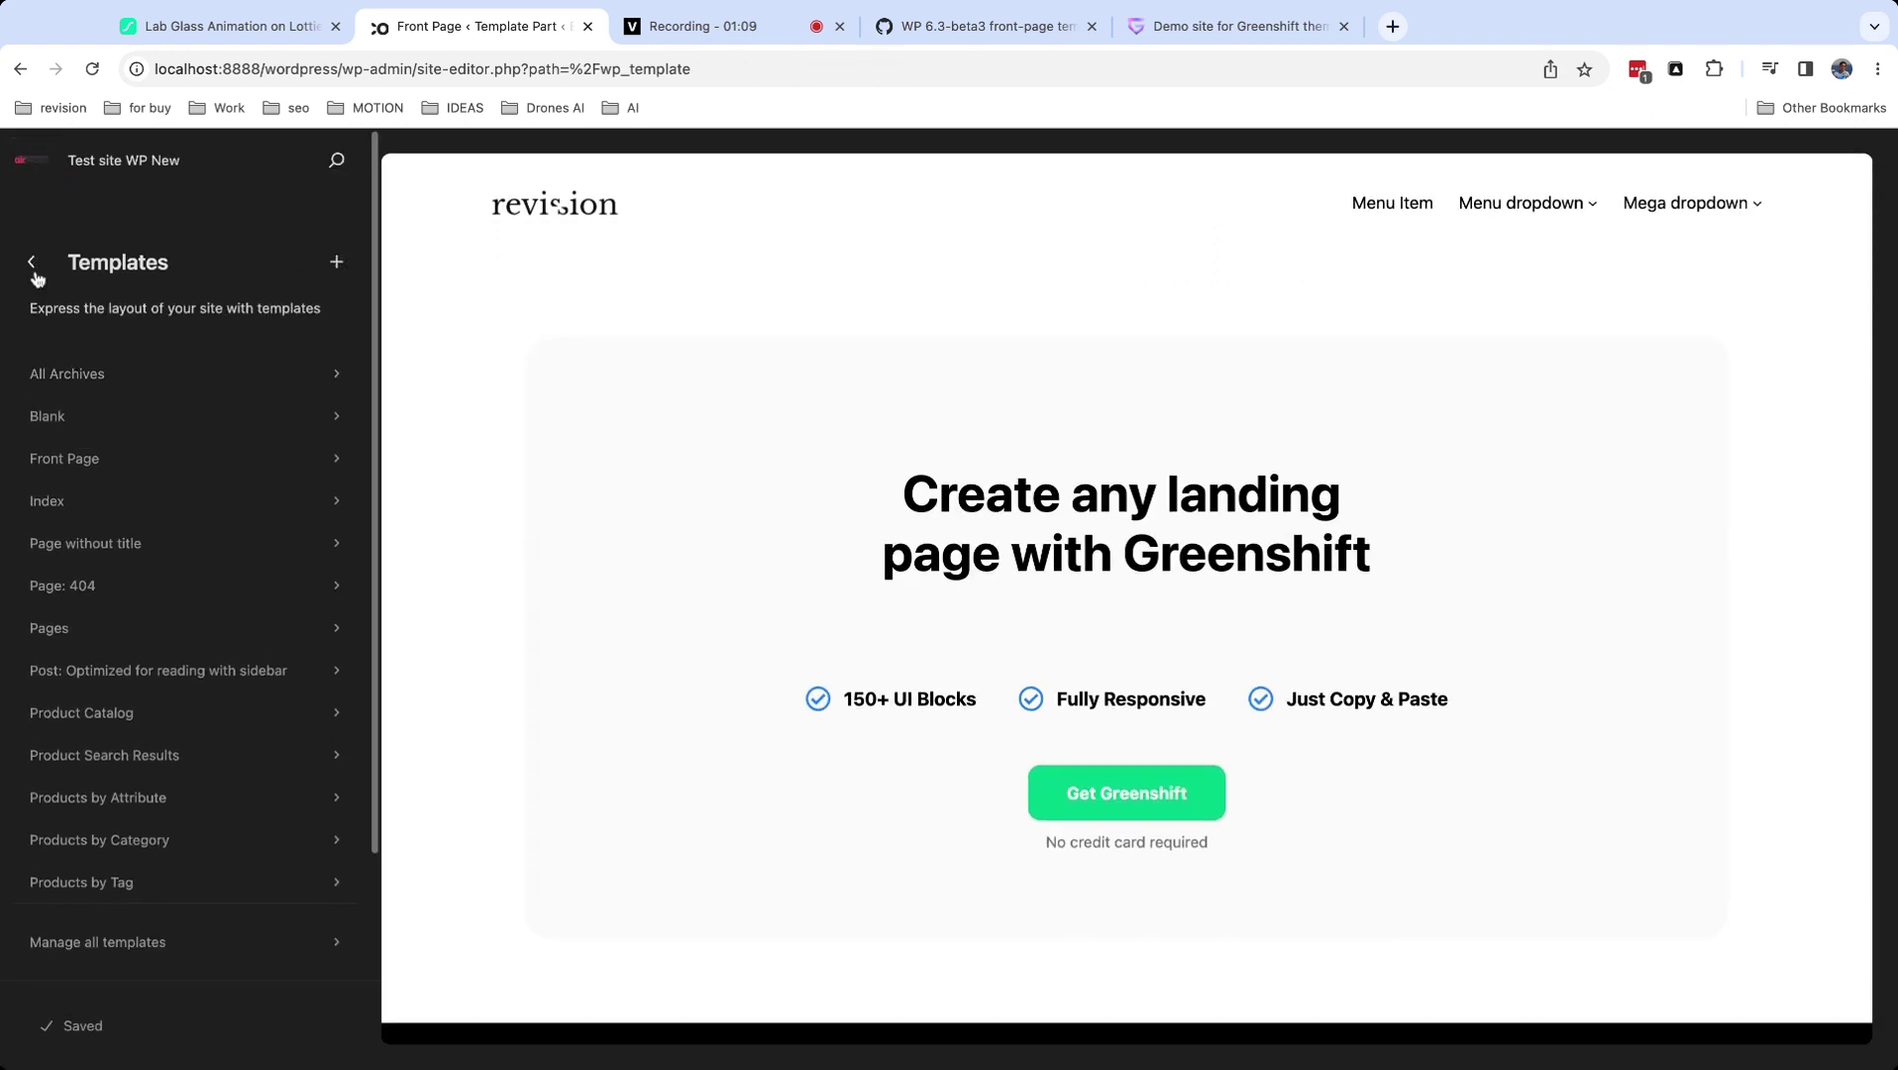
left_click(35, 271)
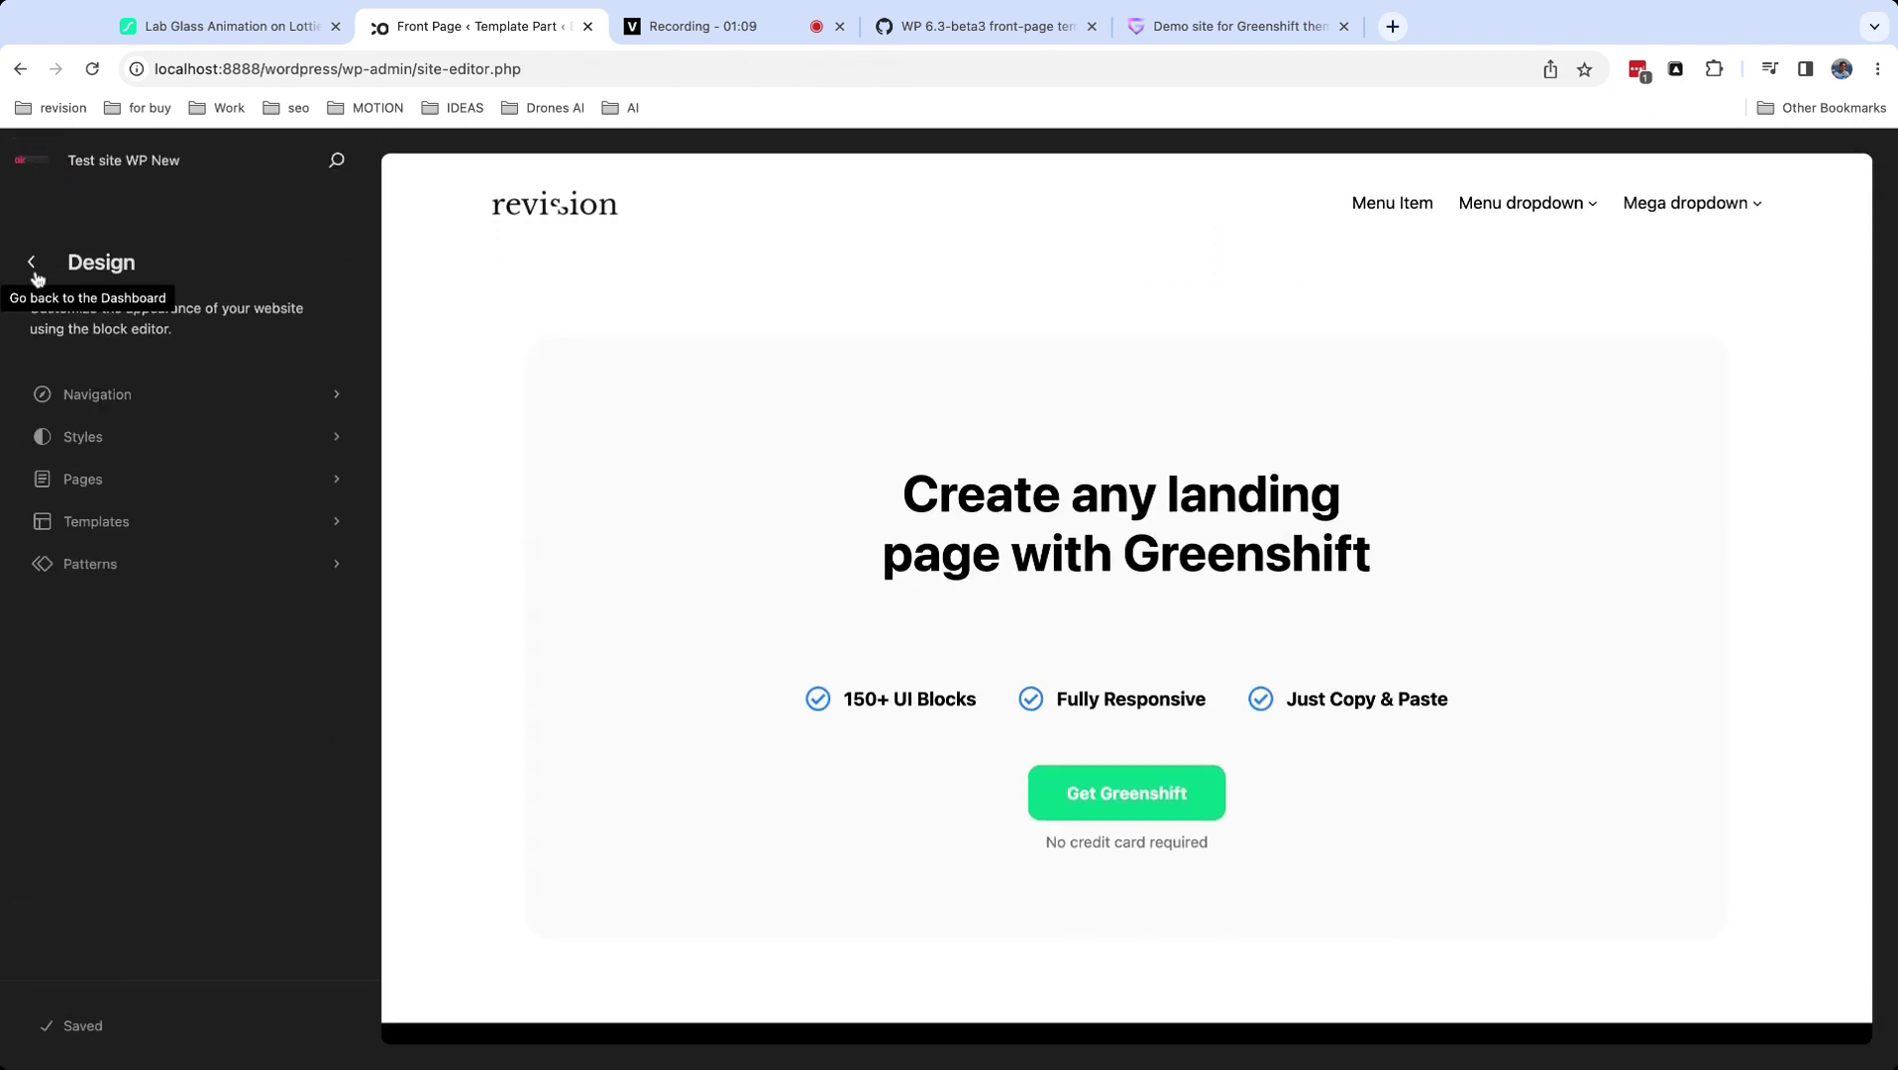
Open Styles, preview the Style Book, enter the styles editor, then return to Design.
left_click(126, 439)
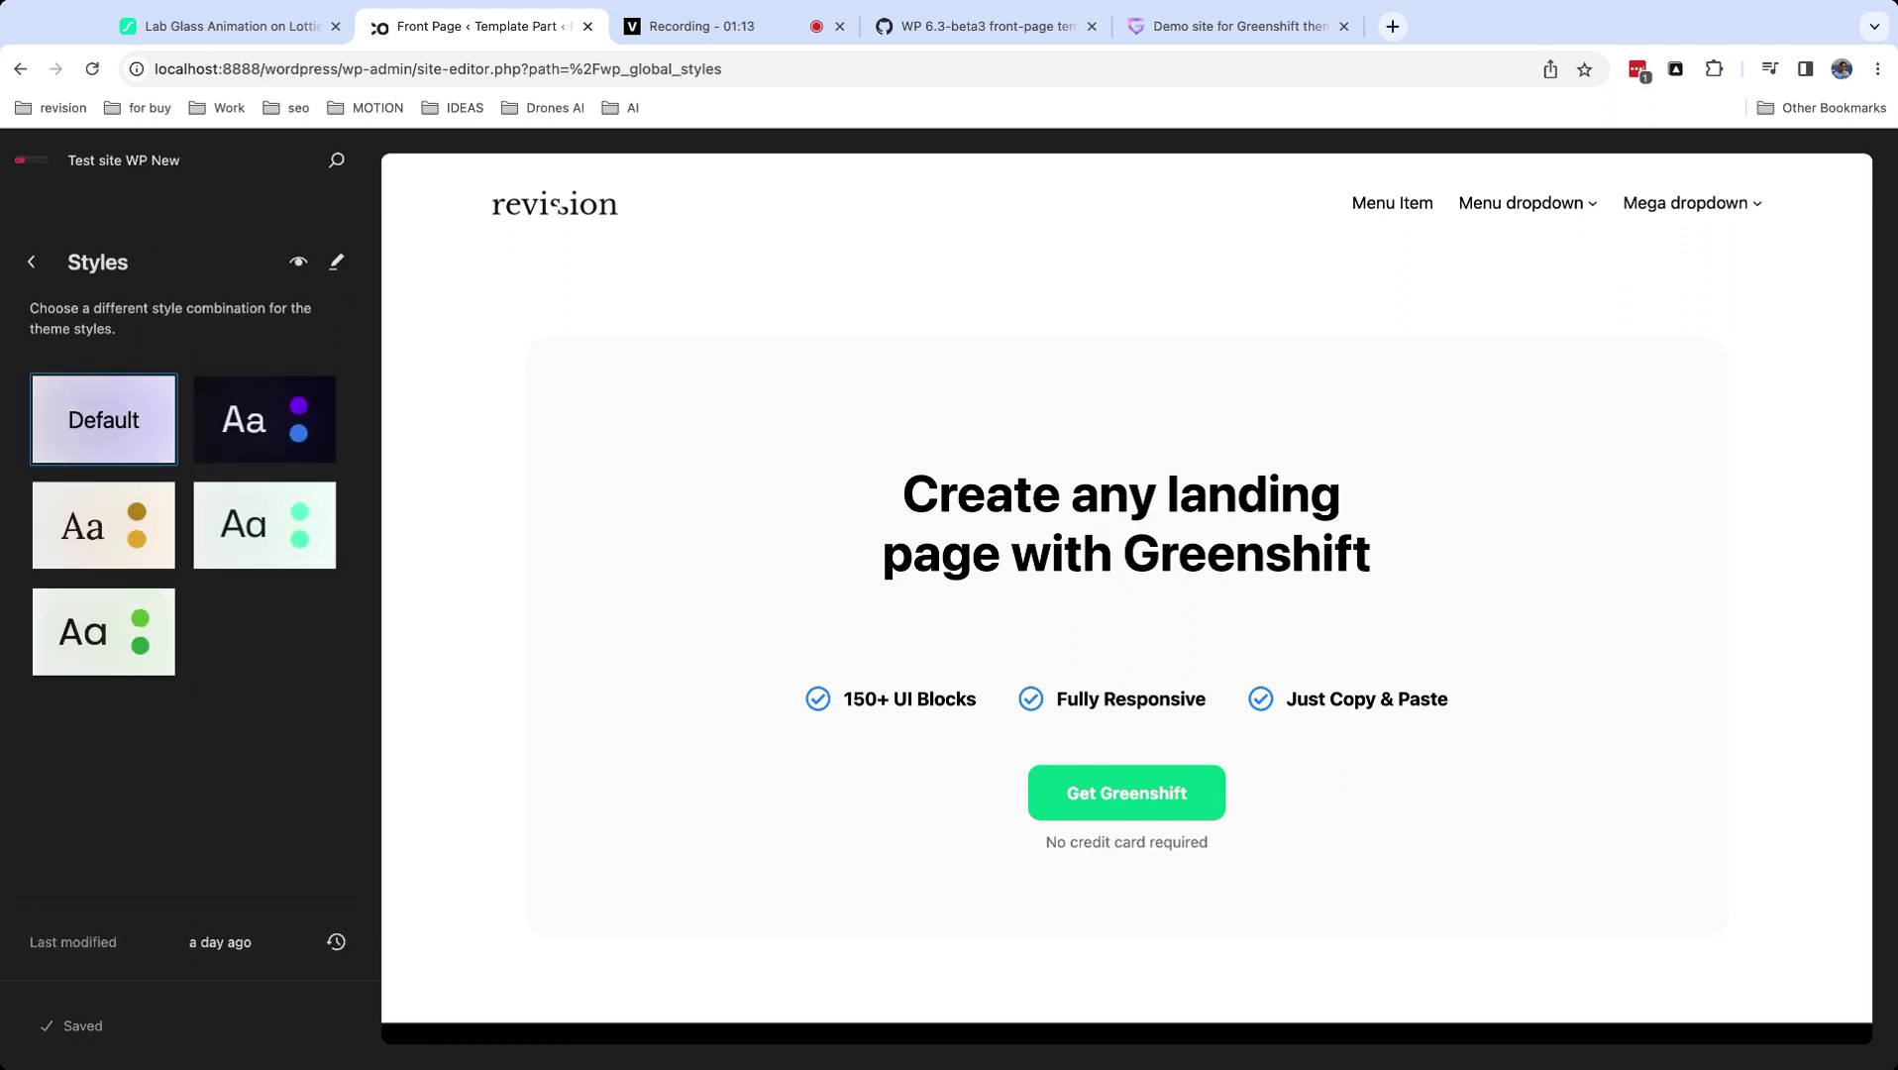
left_click(299, 263)
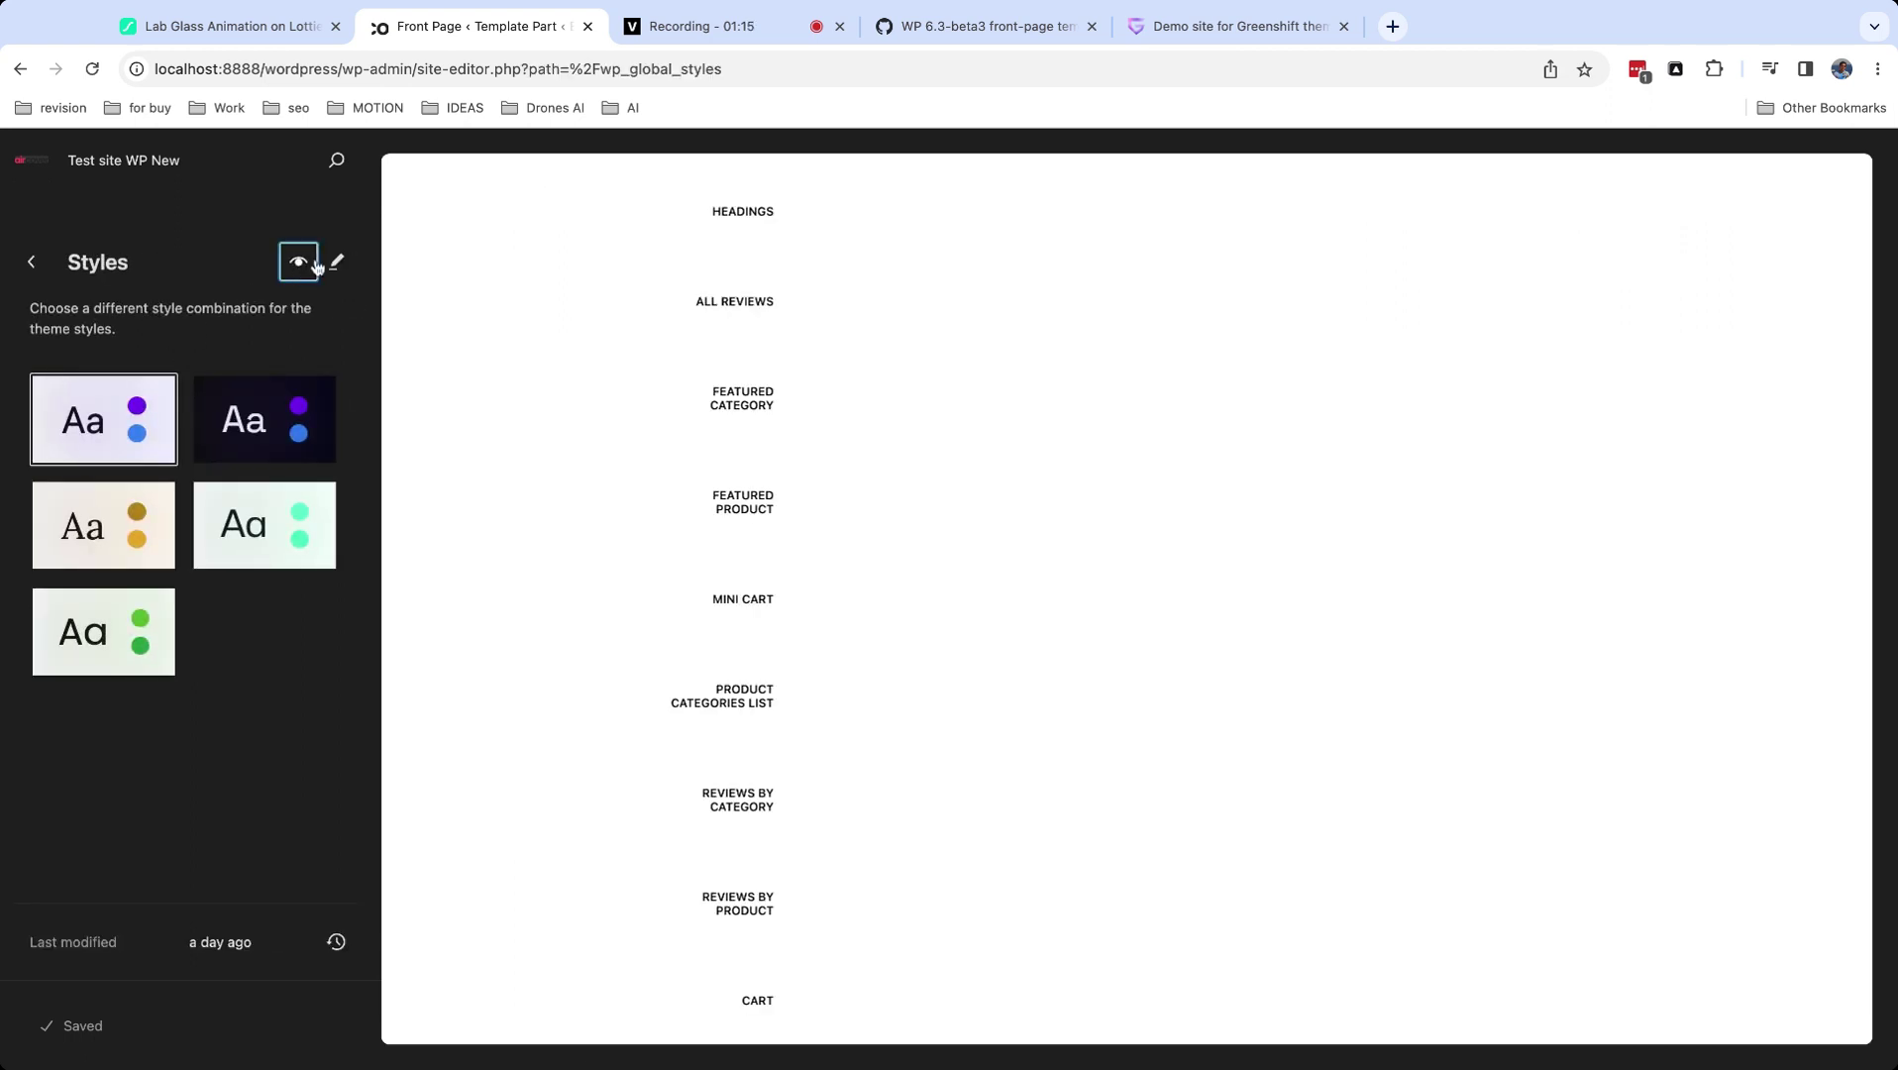
left_click(337, 264)
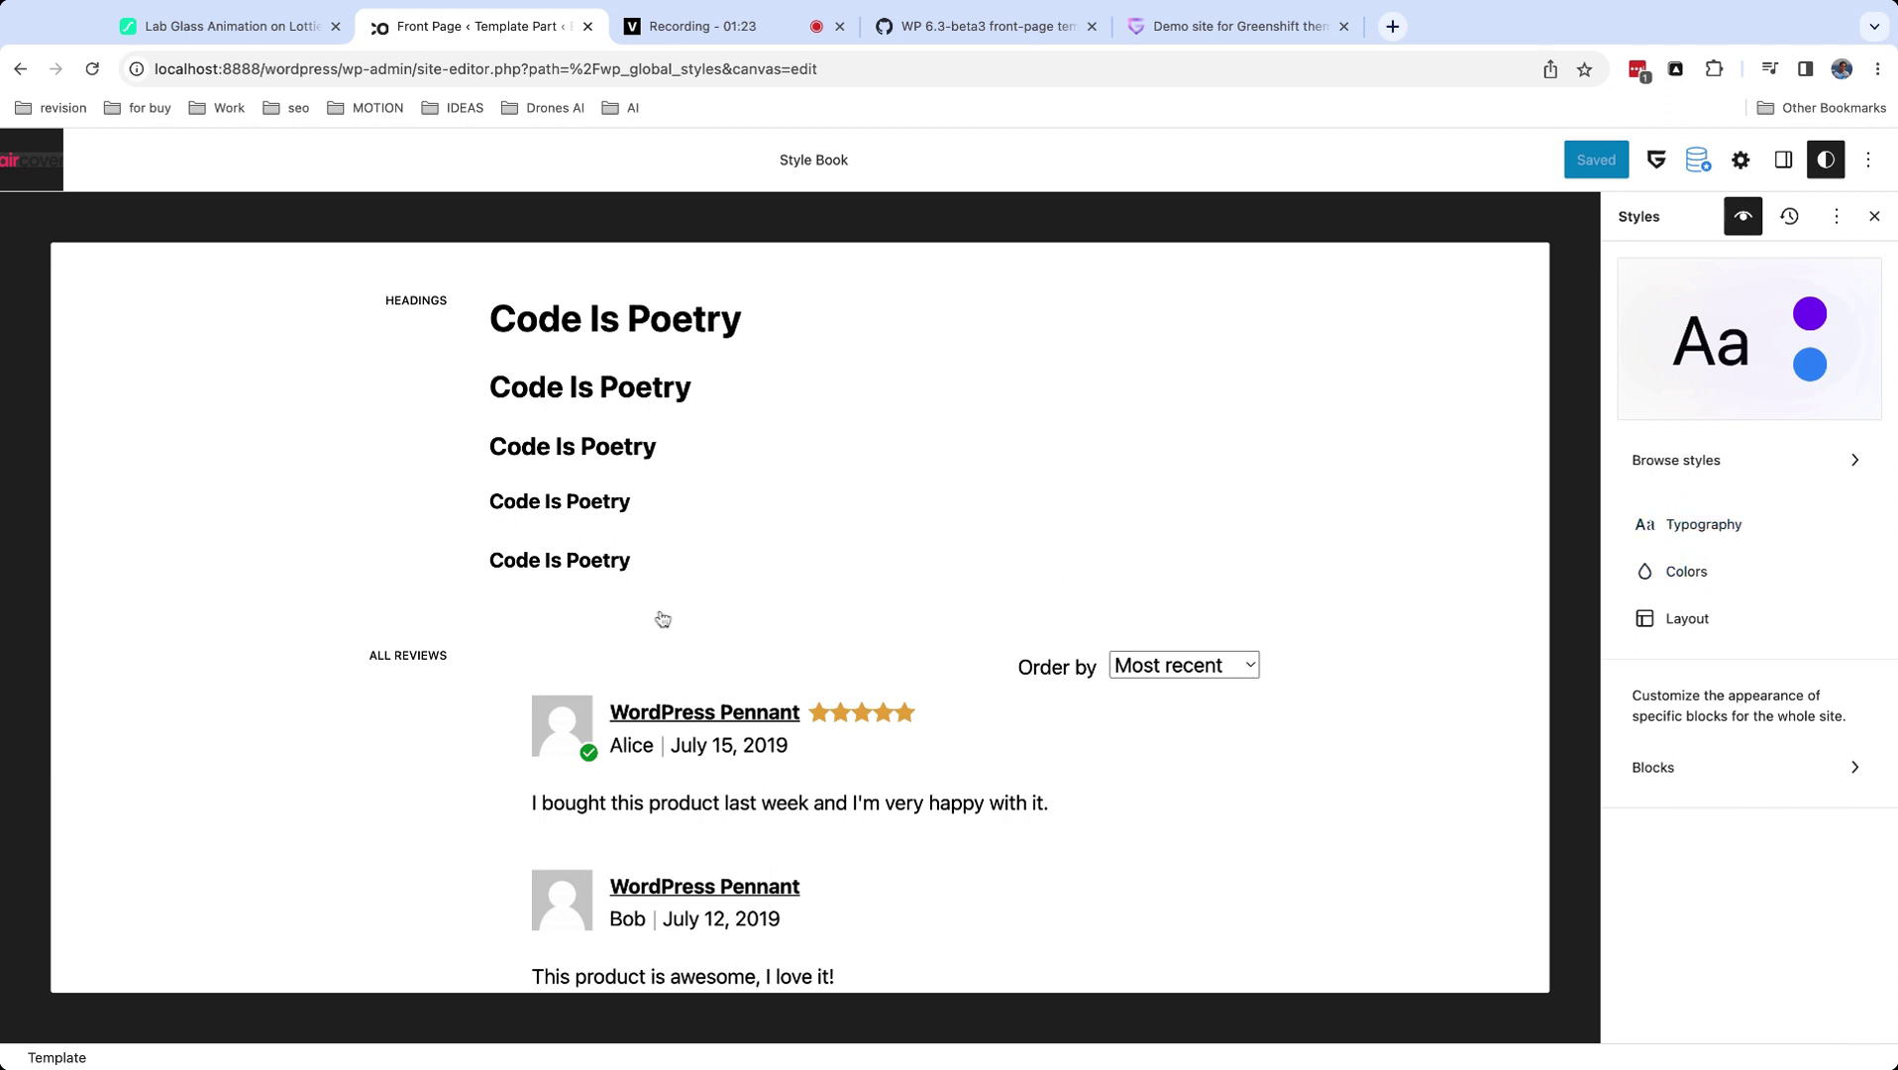
left_click(32, 174)
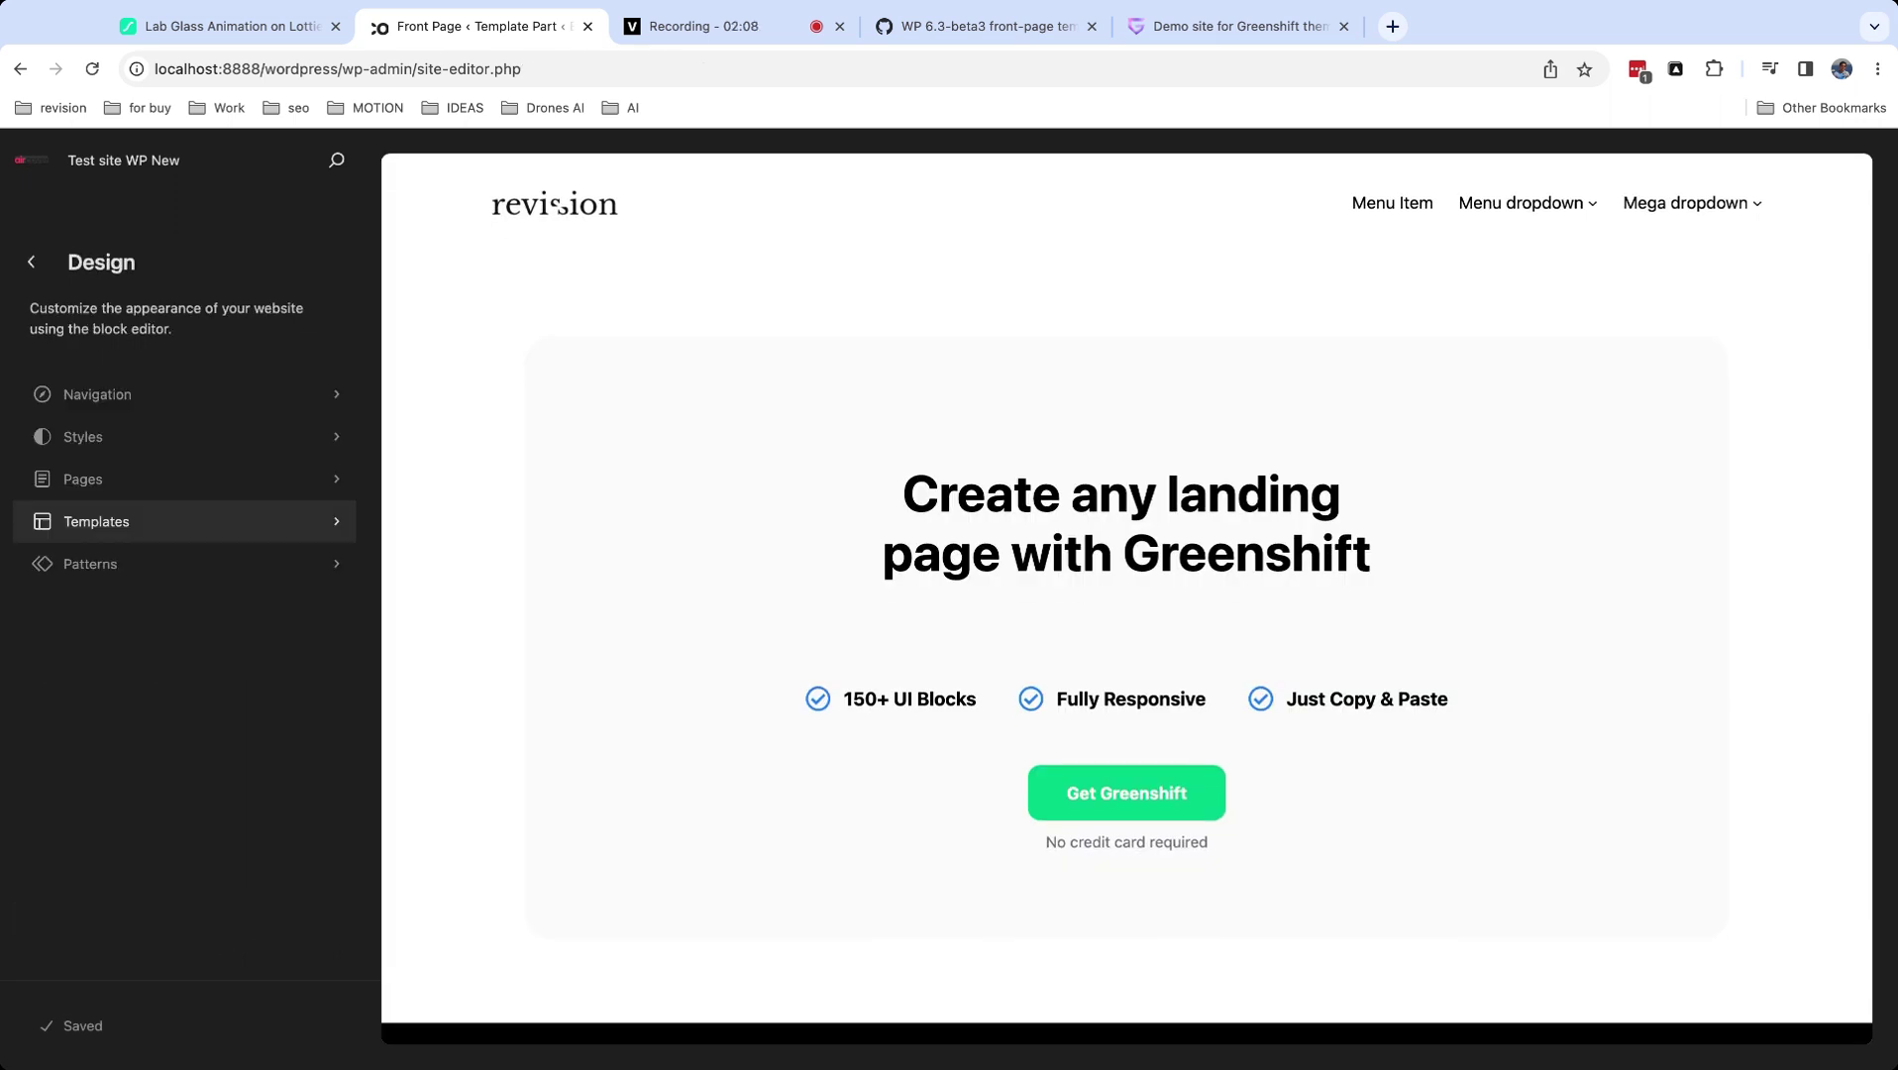
From the Dashboard, review Settings > Permalinks: Post name structure and /product/ product base.
left_click(21, 166)
mouse_move(93, 313)
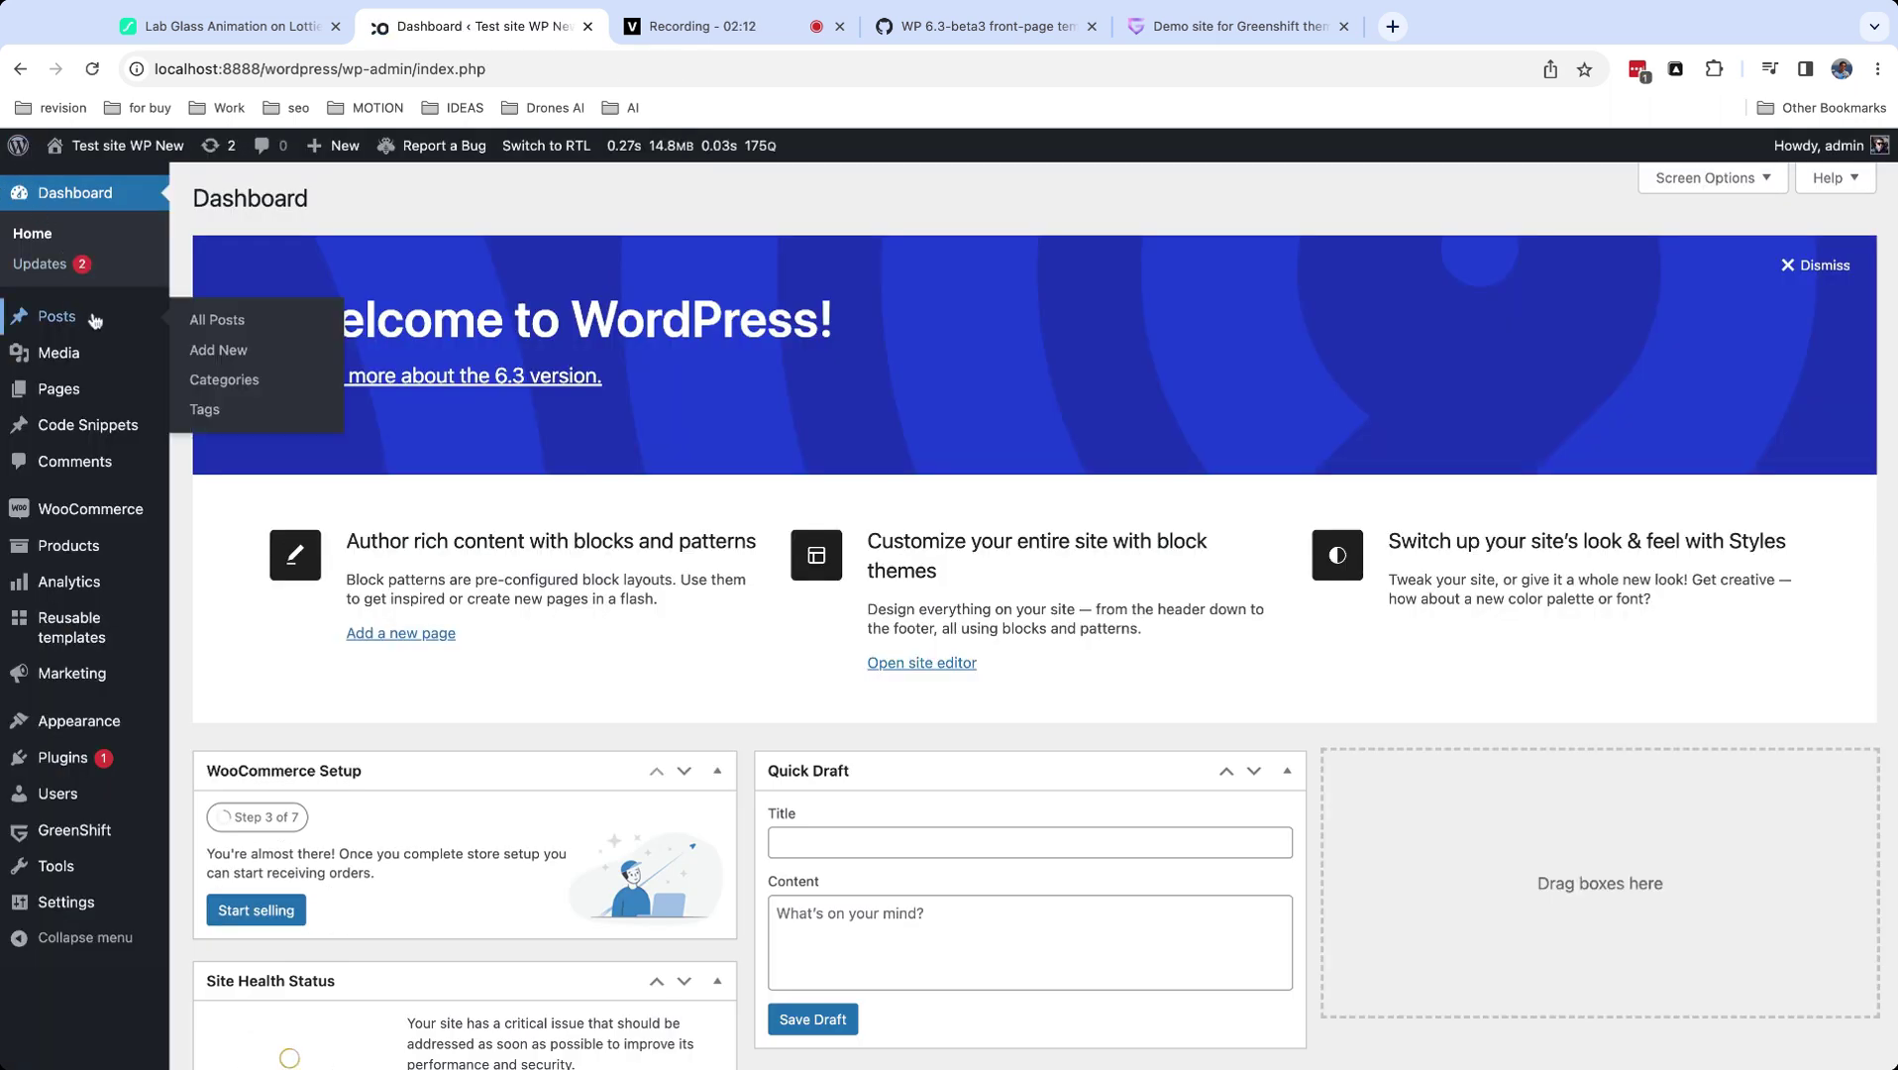
mouse_move(114, 389)
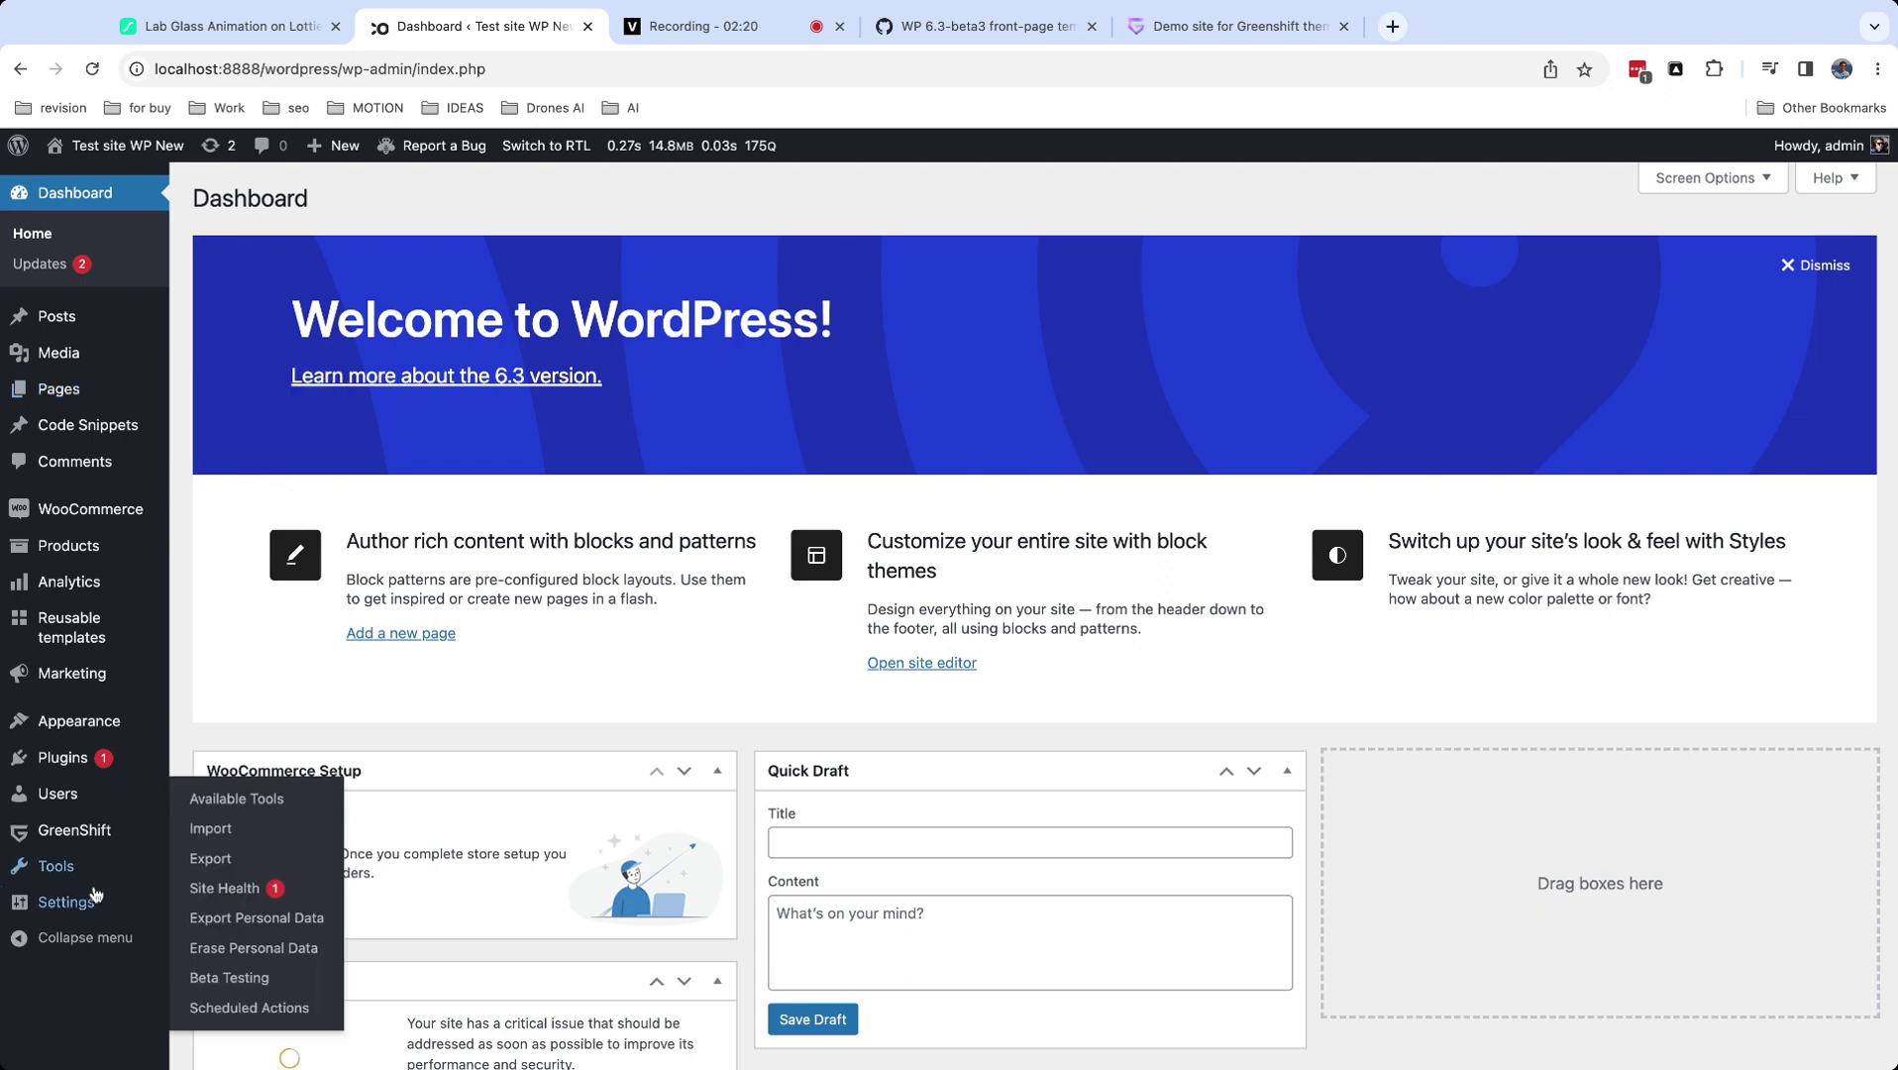
mouse_move(96, 903)
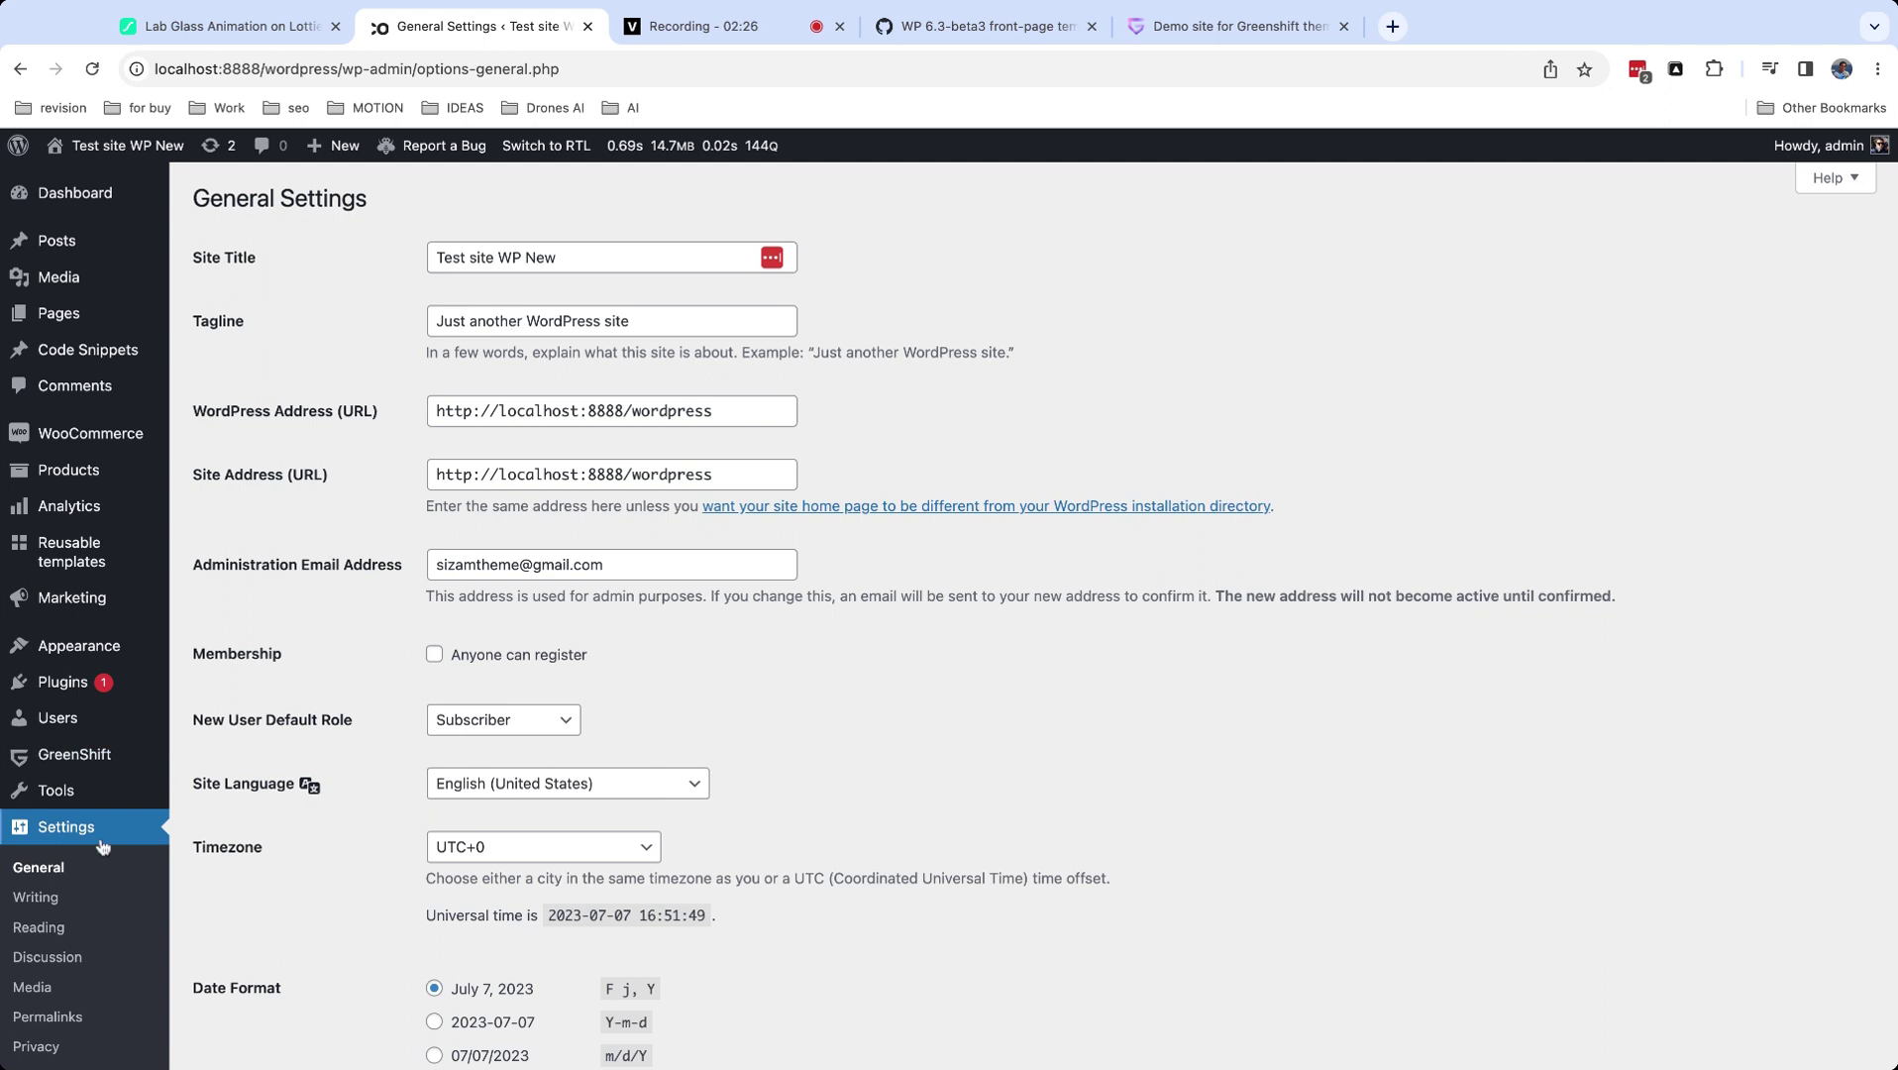
scroll(77, 956, "down", 1)
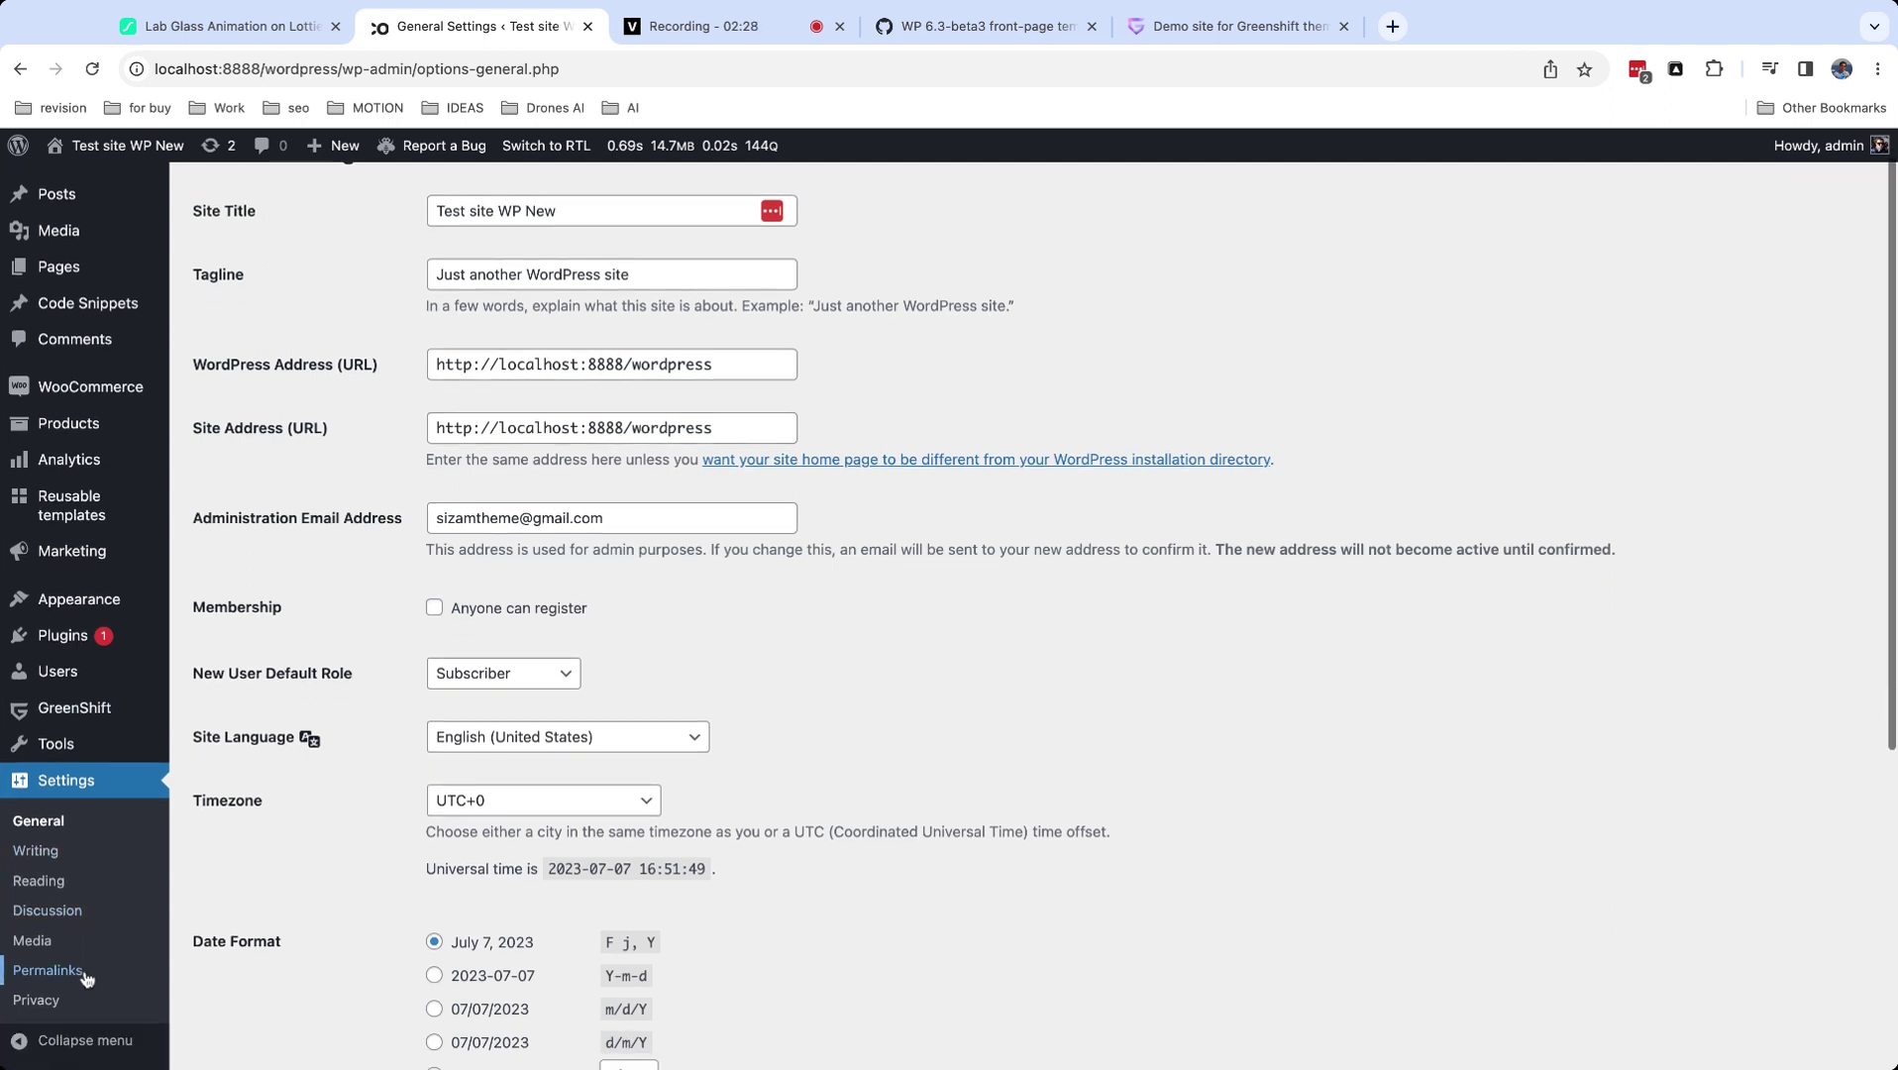
left_click(46, 970)
scroll(374, 567, "down", 3)
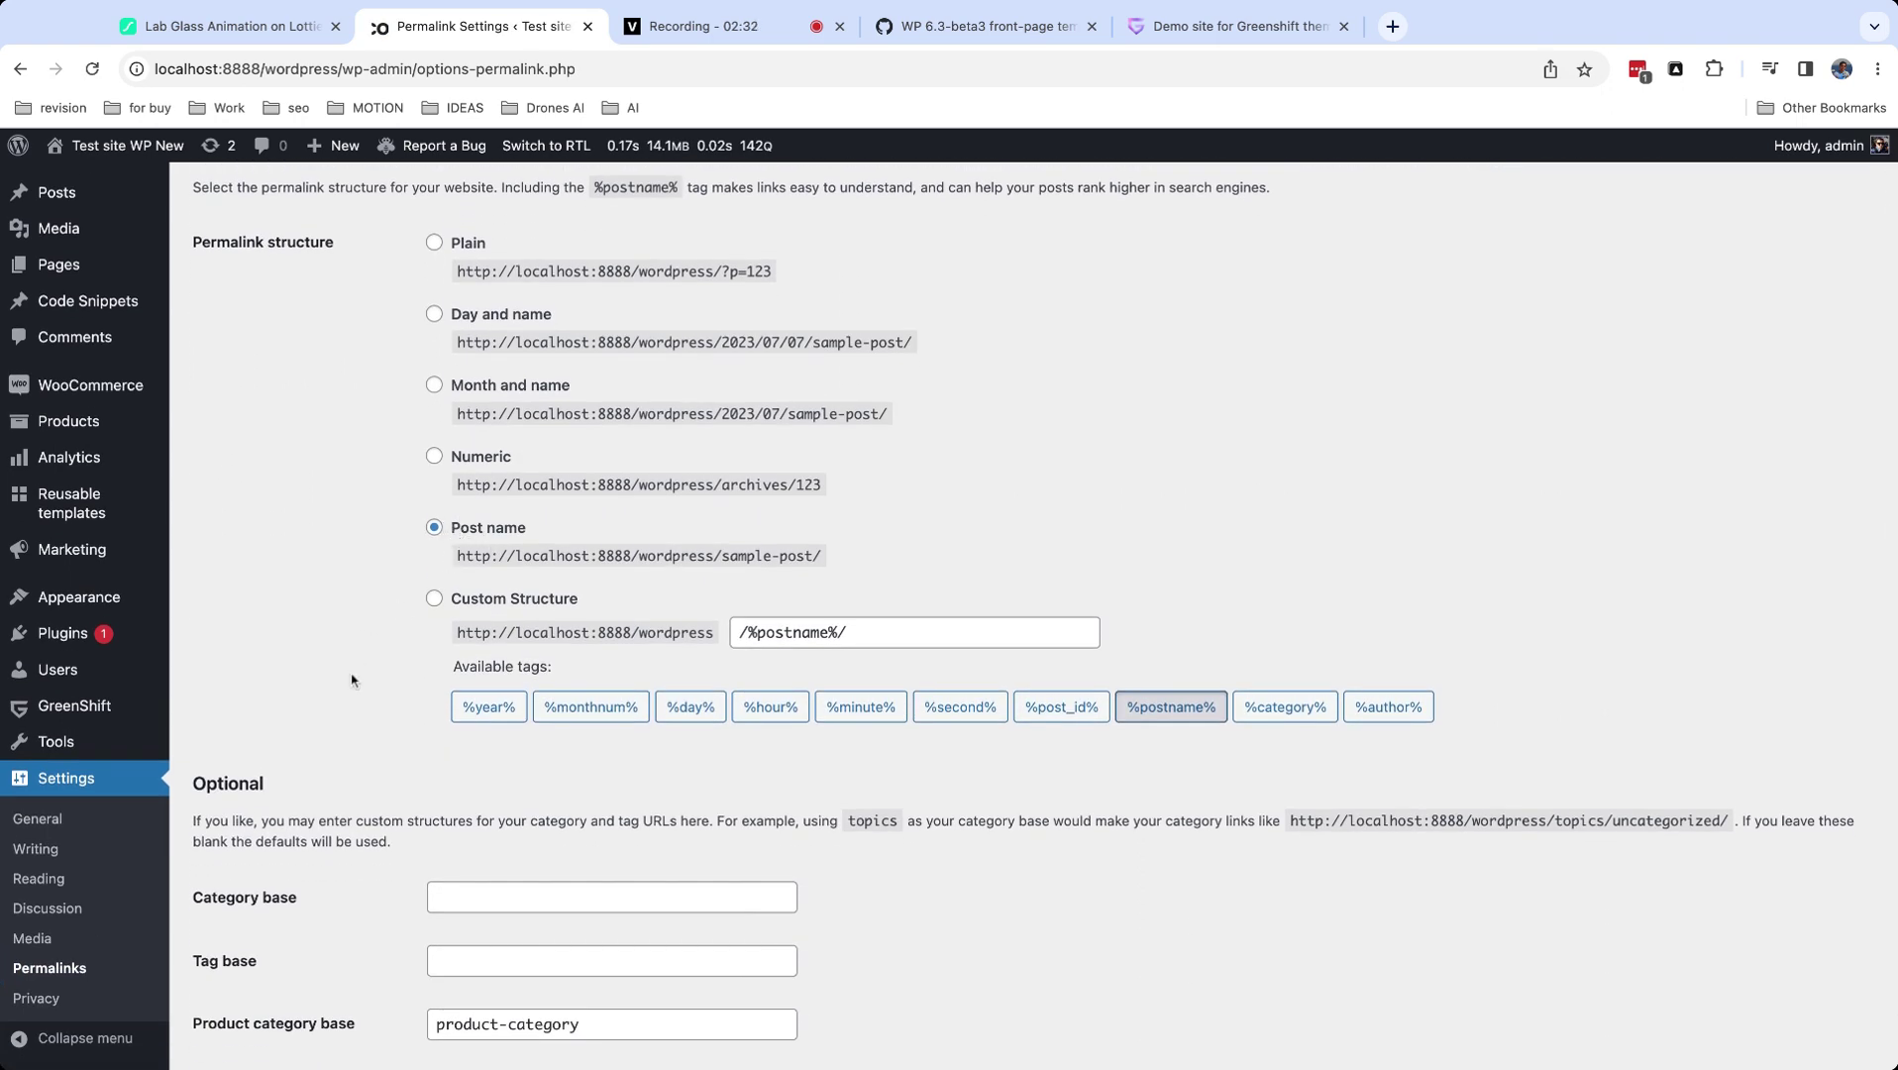
scroll(354, 686, "down", 10)
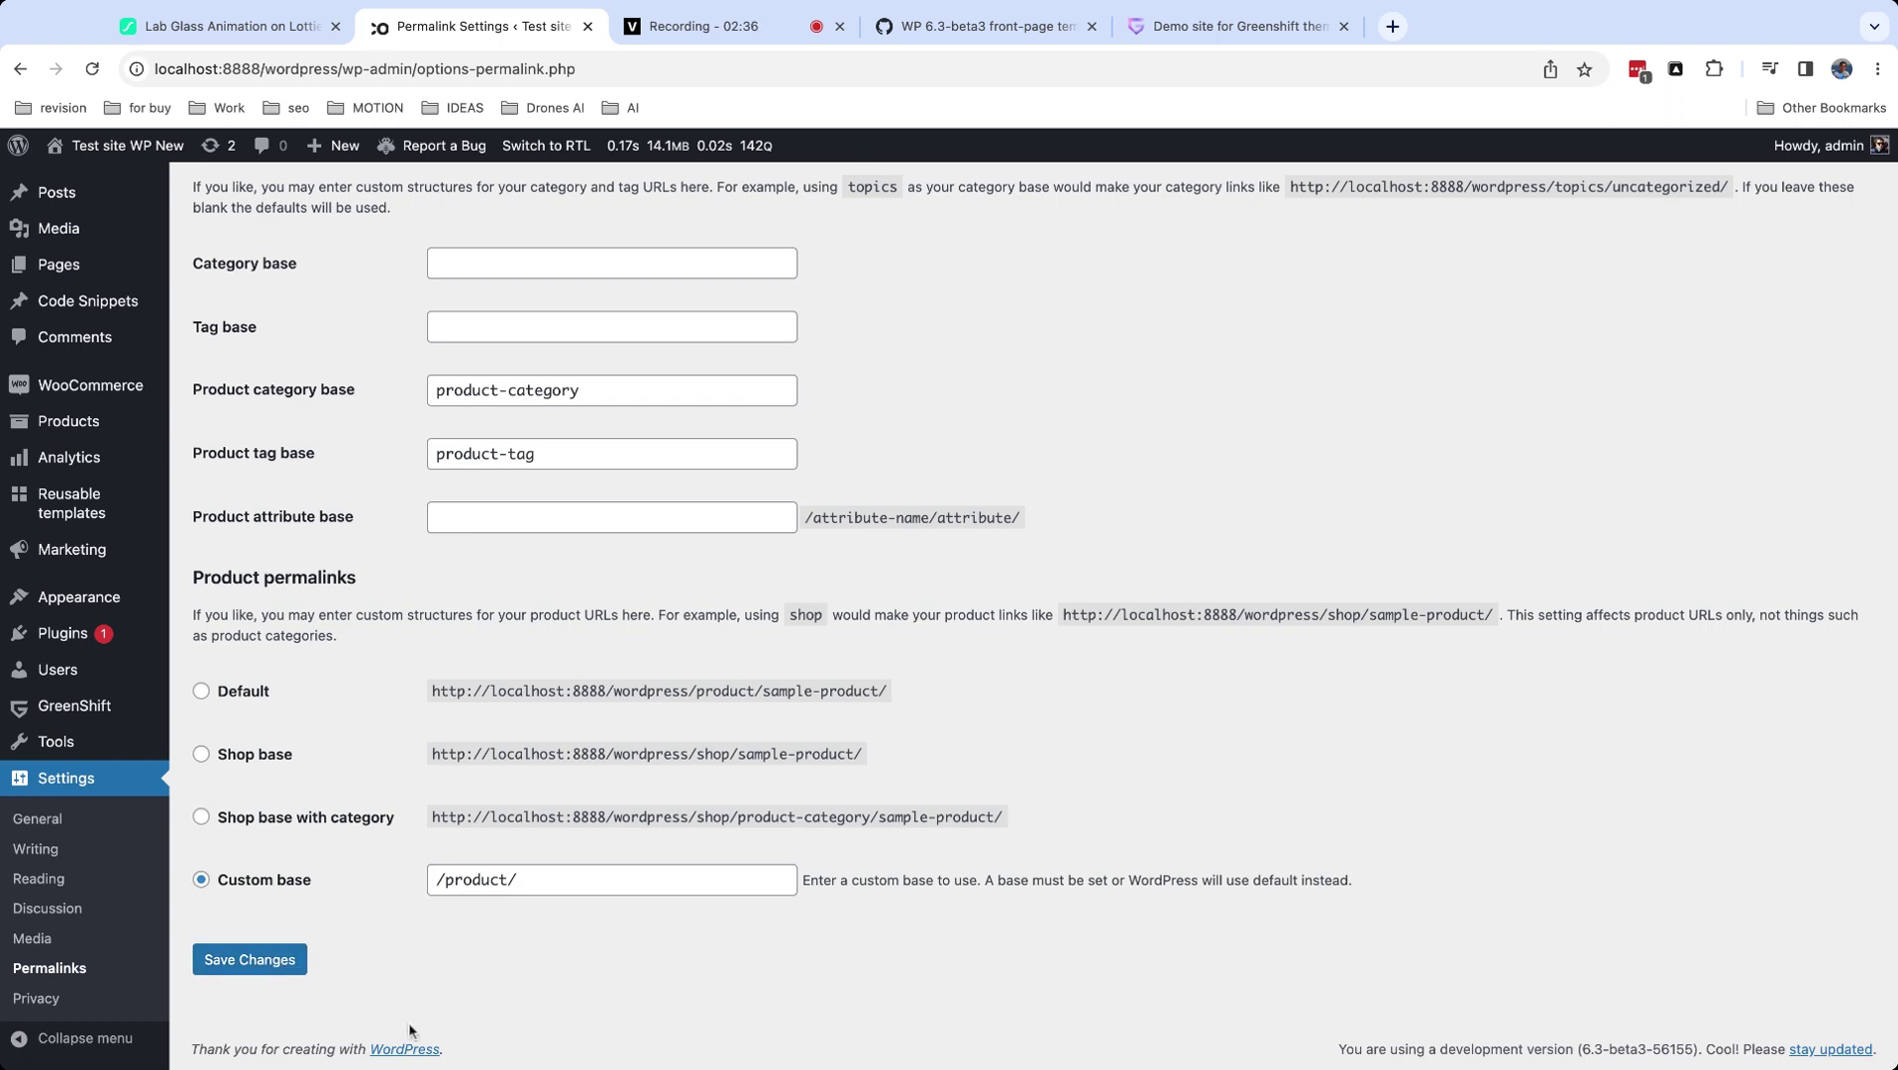
Open Settings > Discussion and scroll through the Discussion Settings page.
left_click(49, 908)
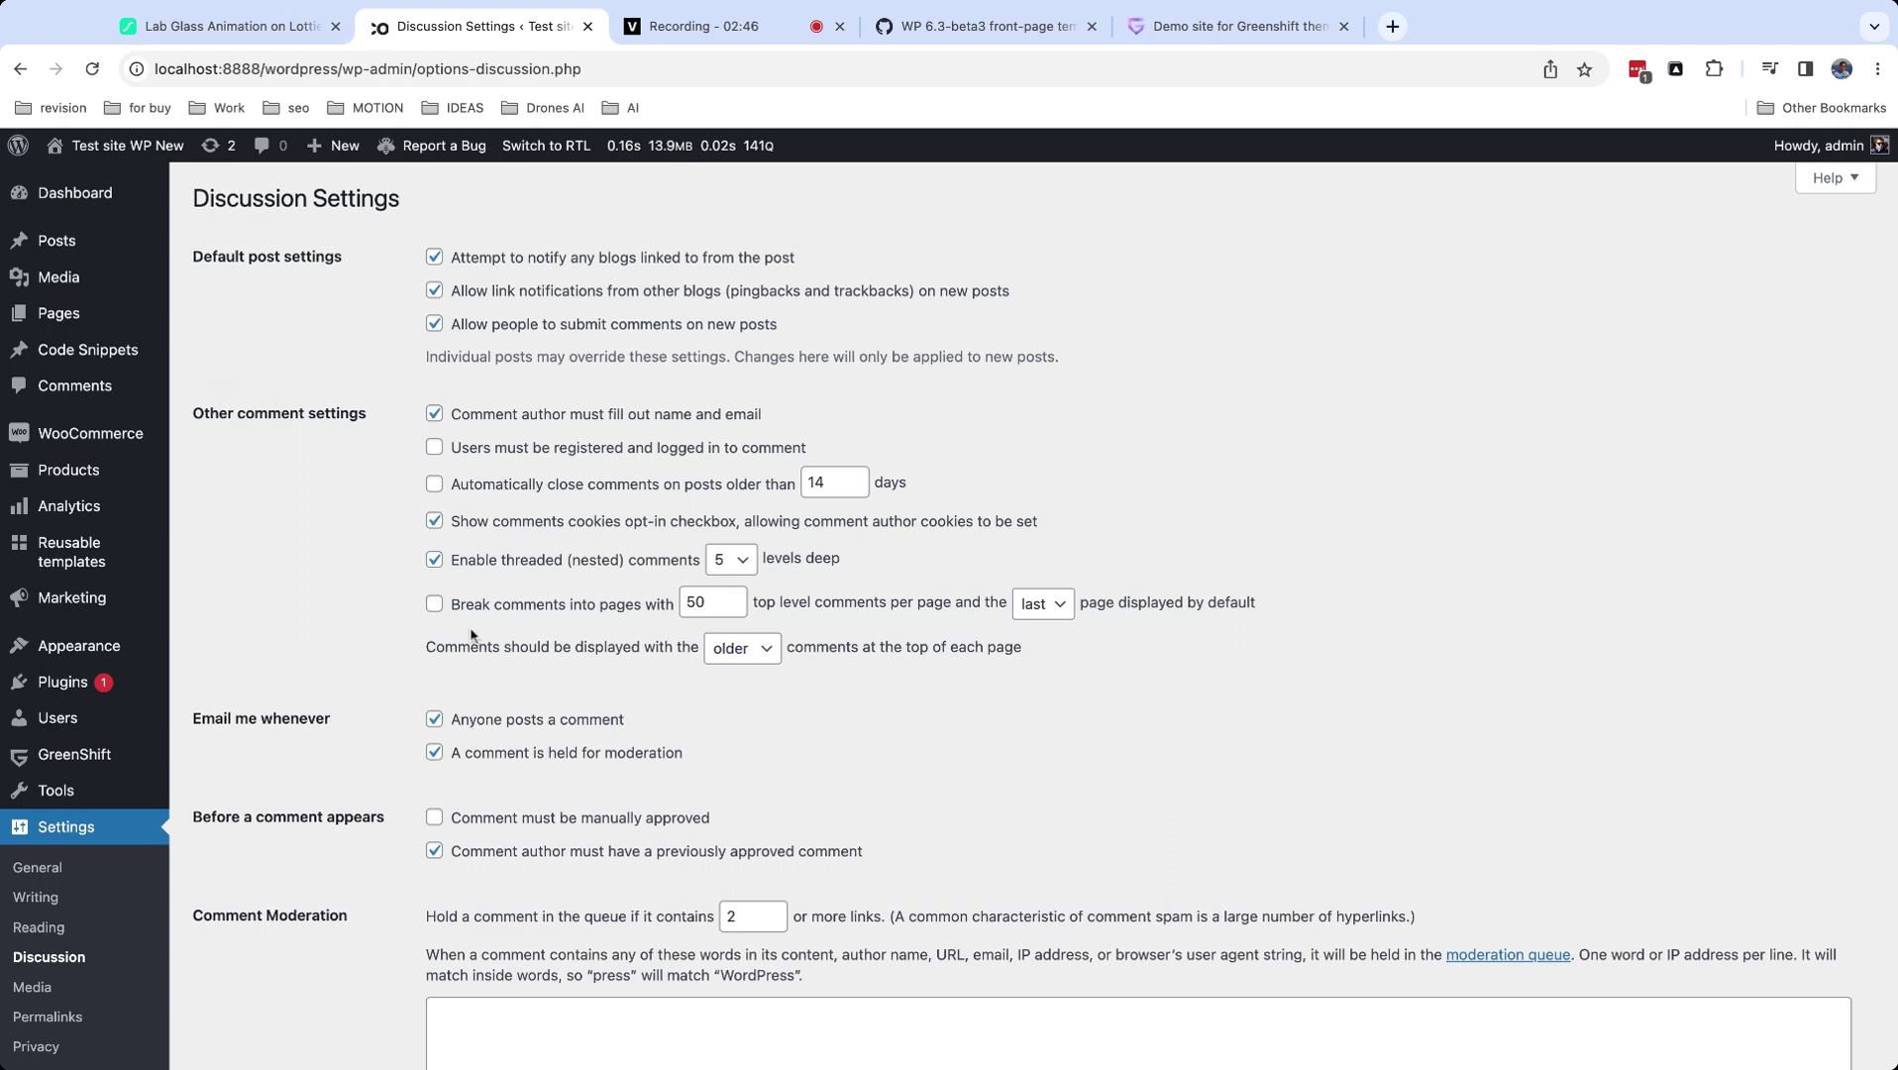
scroll(327, 654, "down", 5)
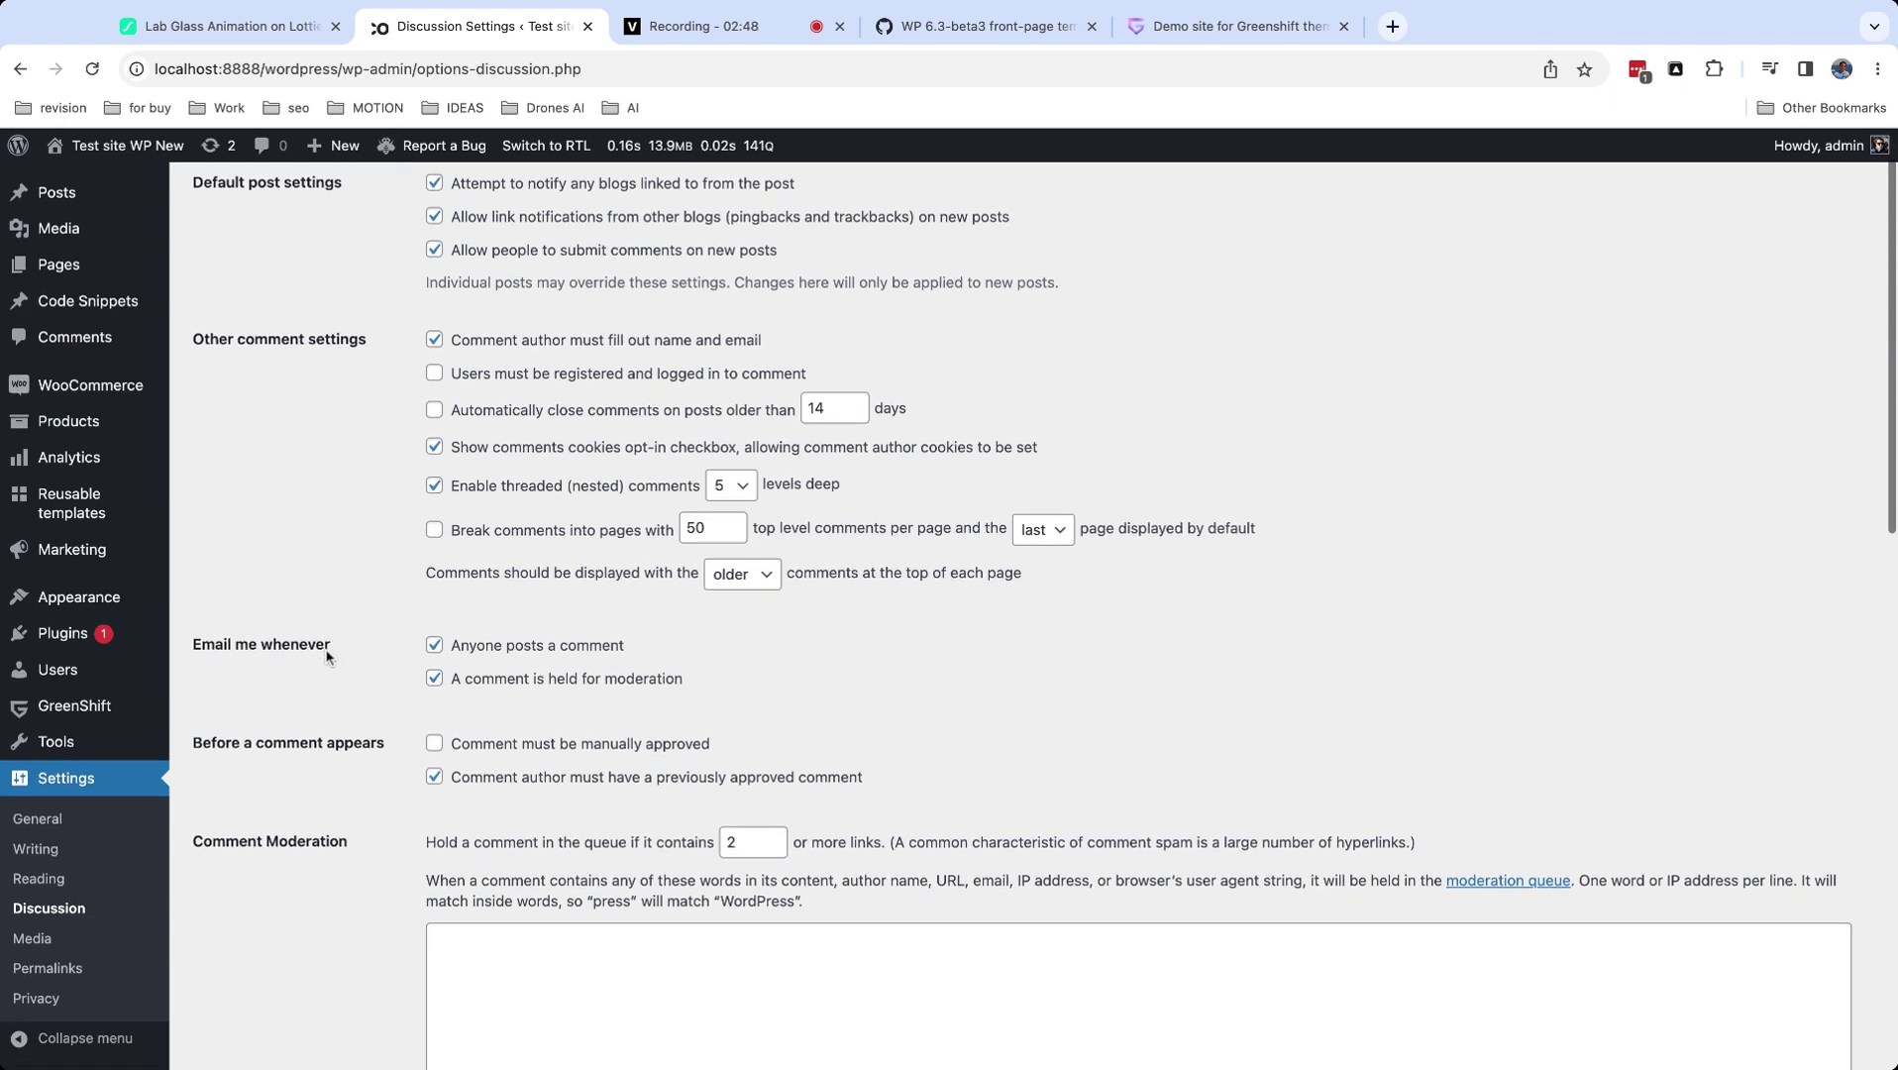
scroll(326, 653, "up", 3)
scroll(1045, 570, "up", 2)
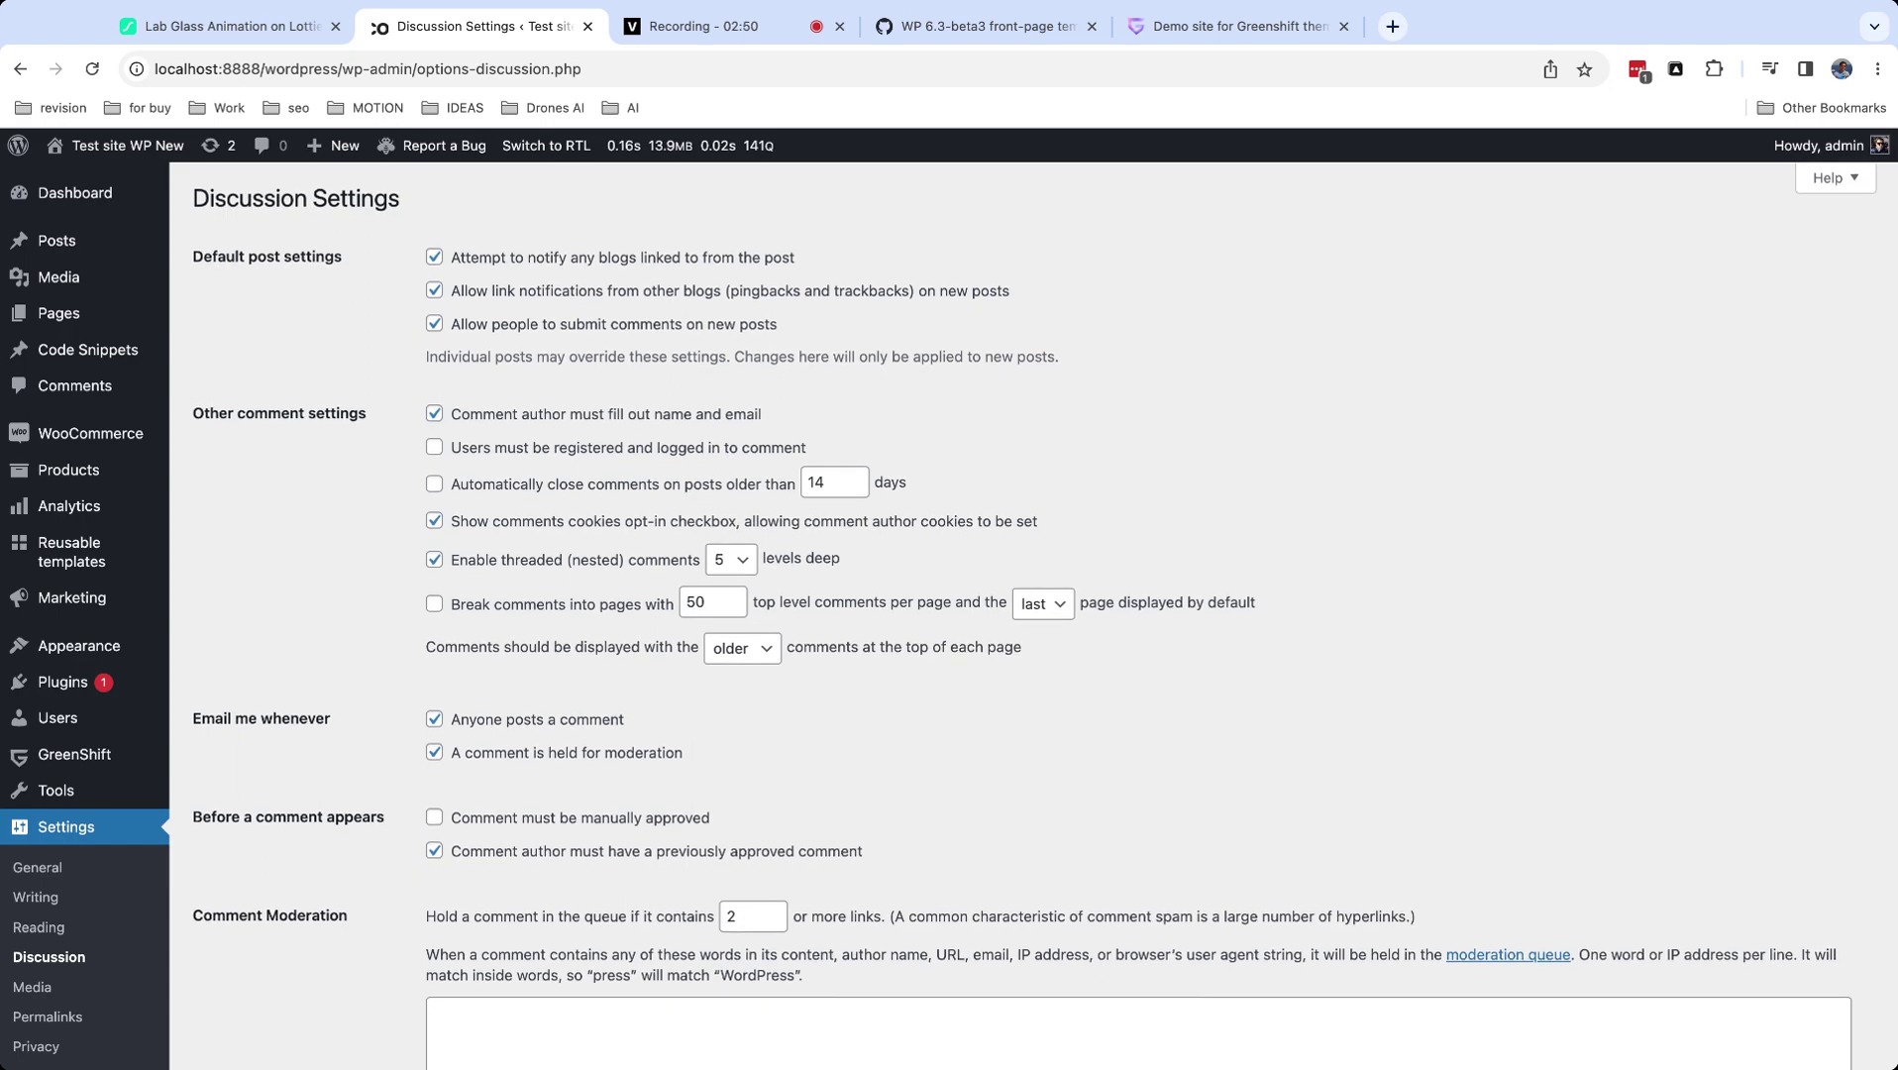